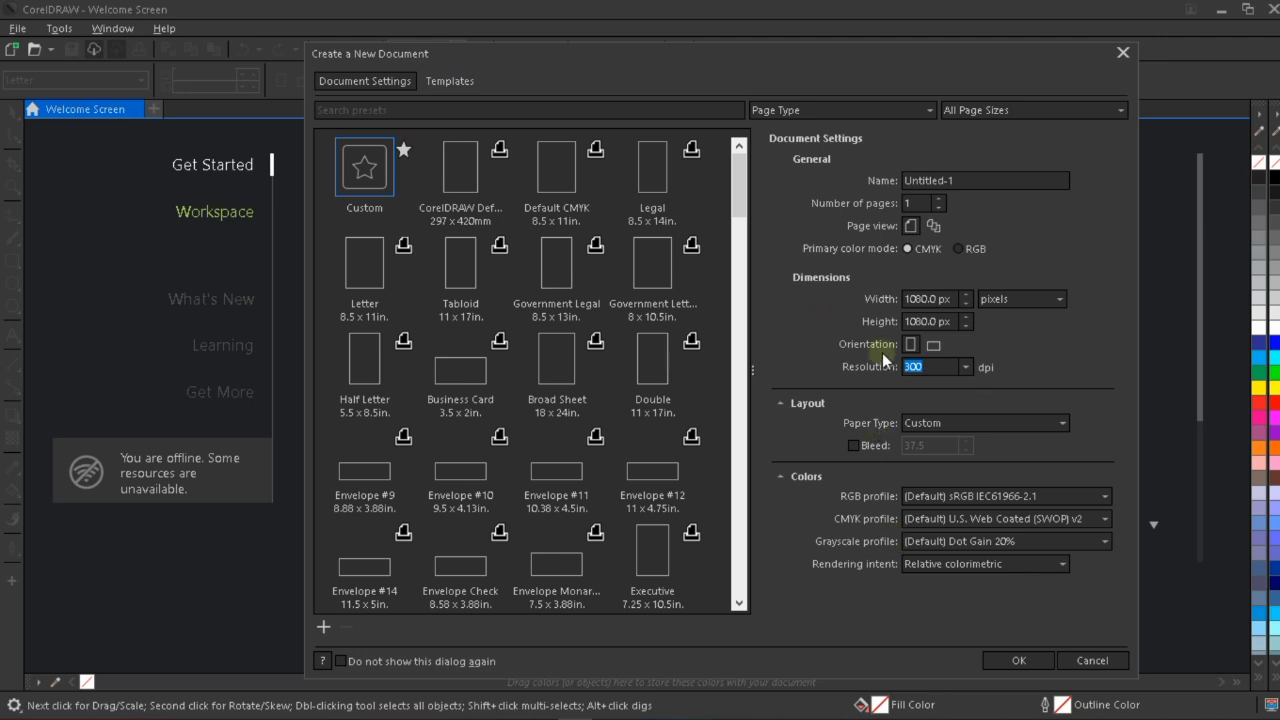
# Create a new two-page document measured in inches, 2.125 wide and 3.37 high.
pyautogui.click(939, 199)
pyautogui.click(1018, 303)
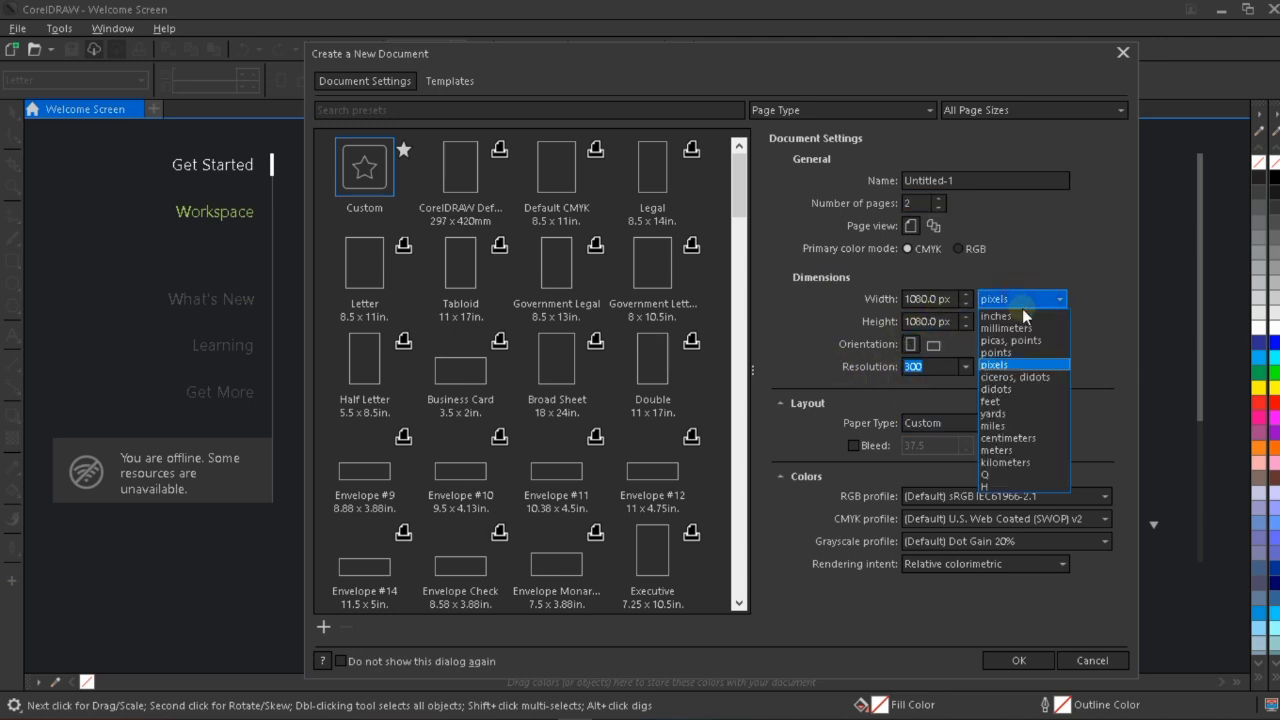
pyautogui.click(1014, 318)
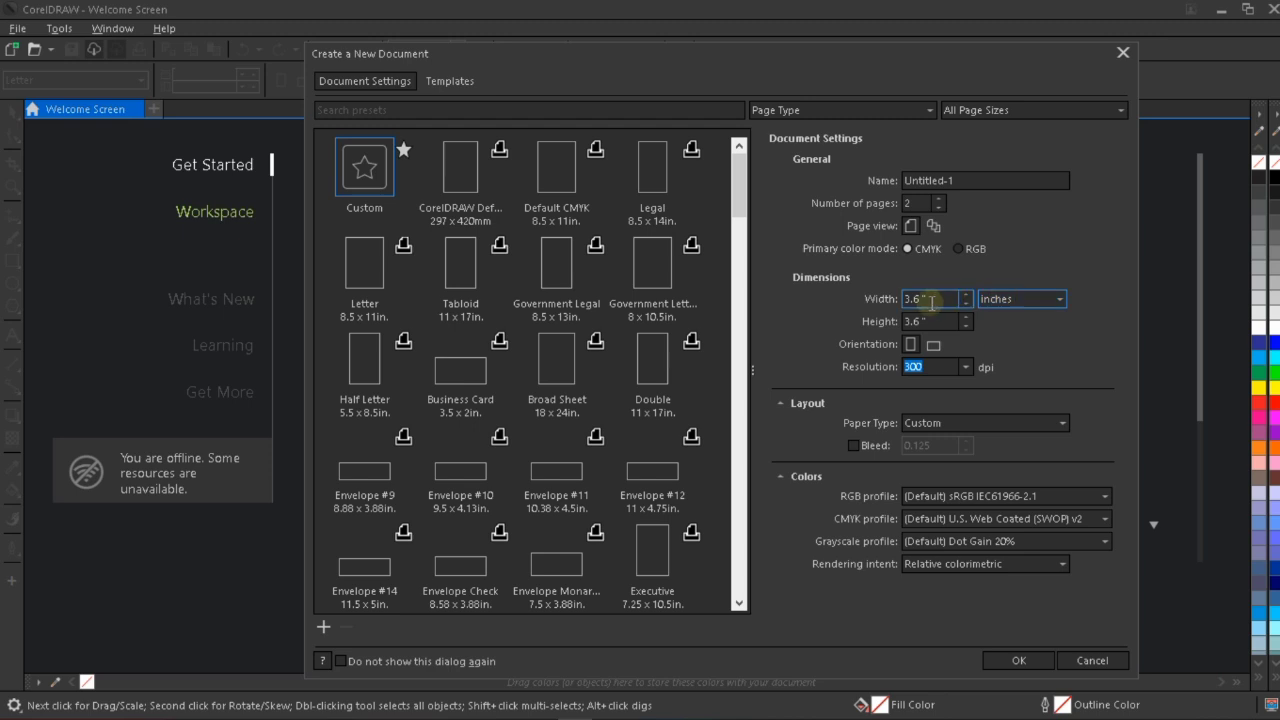
pyautogui.click(940, 299)
pyautogui.moveTo(888, 305); pyautogui.dragTo(888, 307)
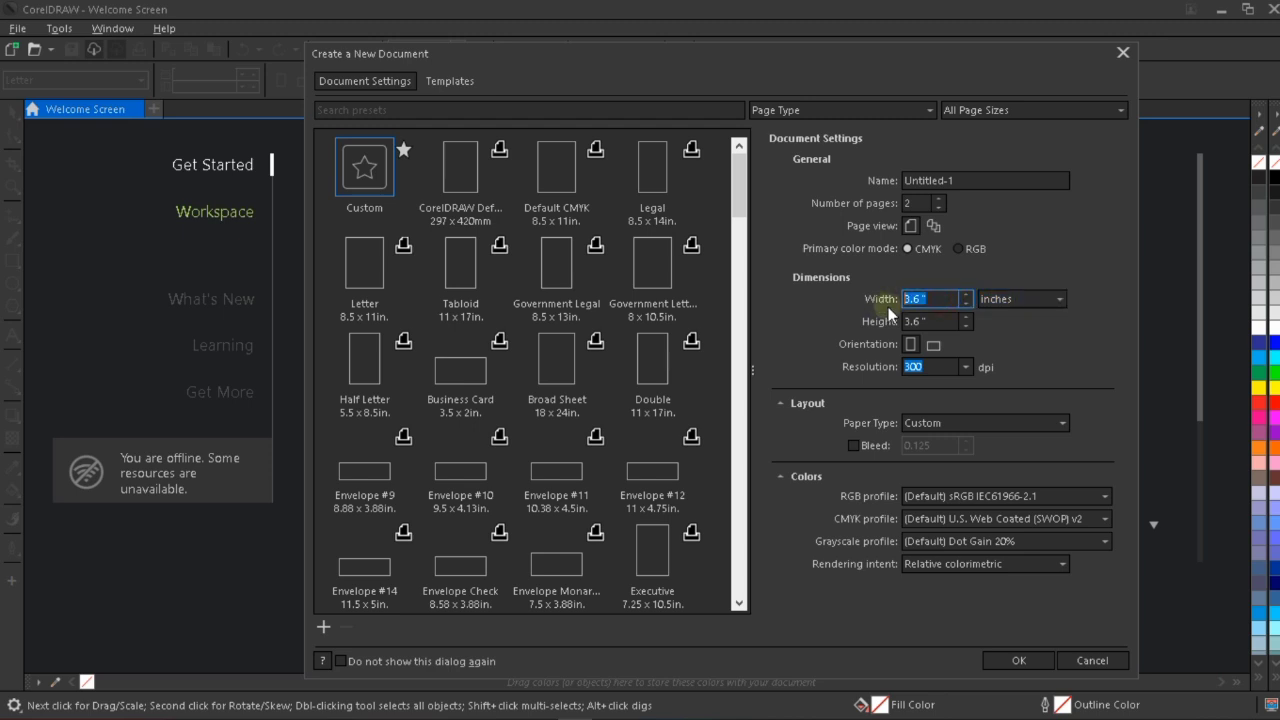
pyautogui.write('2.125')
pyautogui.press('Tab')
pyautogui.write('3.37')
pyautogui.click(1001, 661)
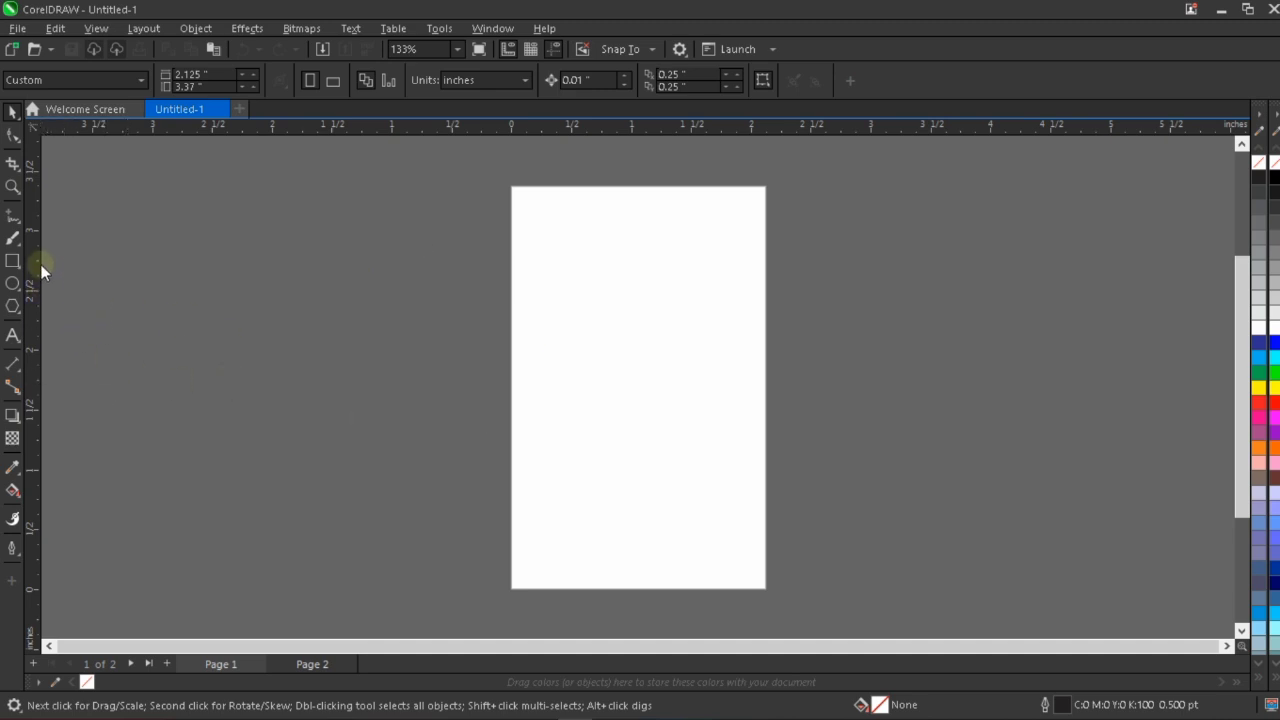
# Add a page-sized rectangle to page 1 and remove its outline.
pyautogui.doubleClick(12, 261)
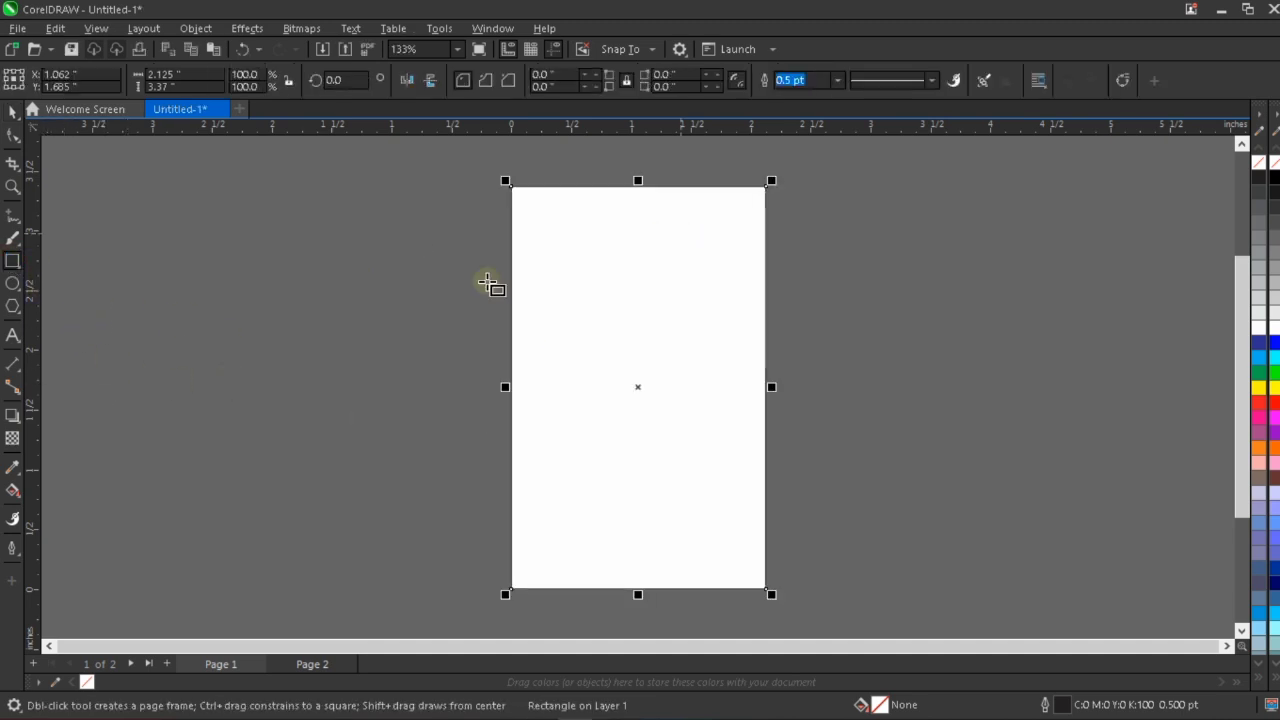
pyautogui.click(13, 112)
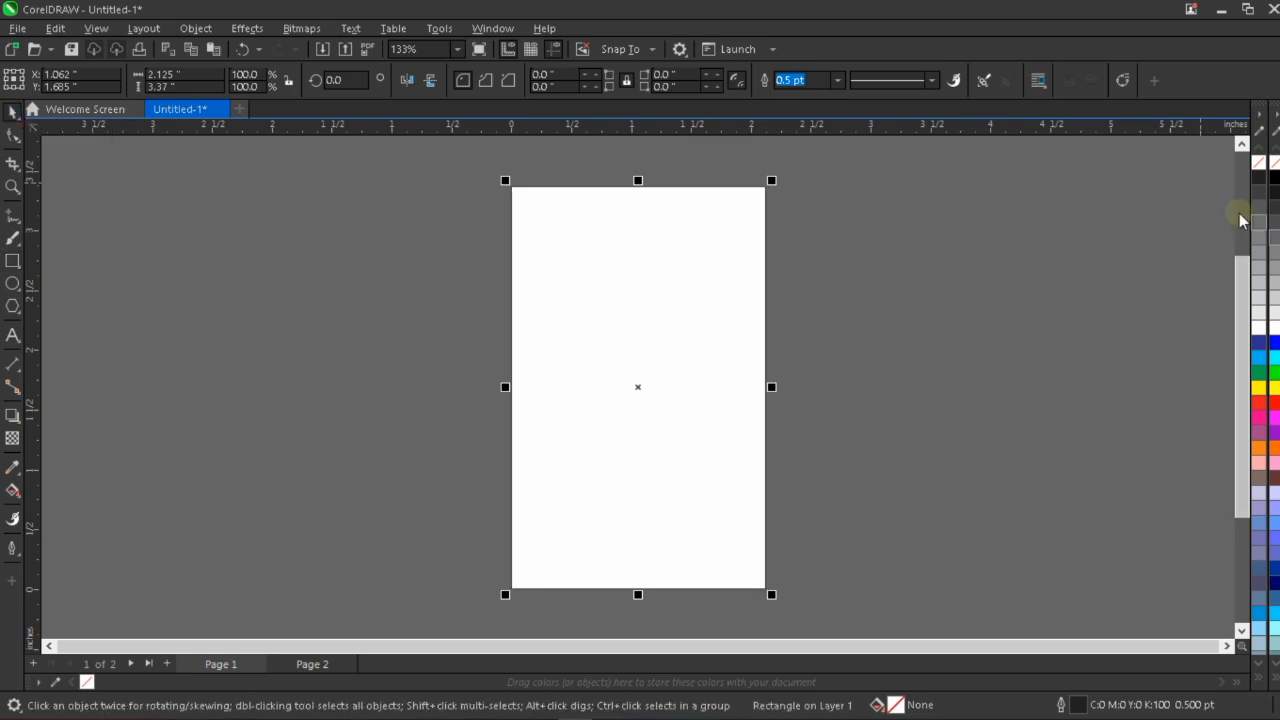
pyautogui.rightClick(1258, 166)
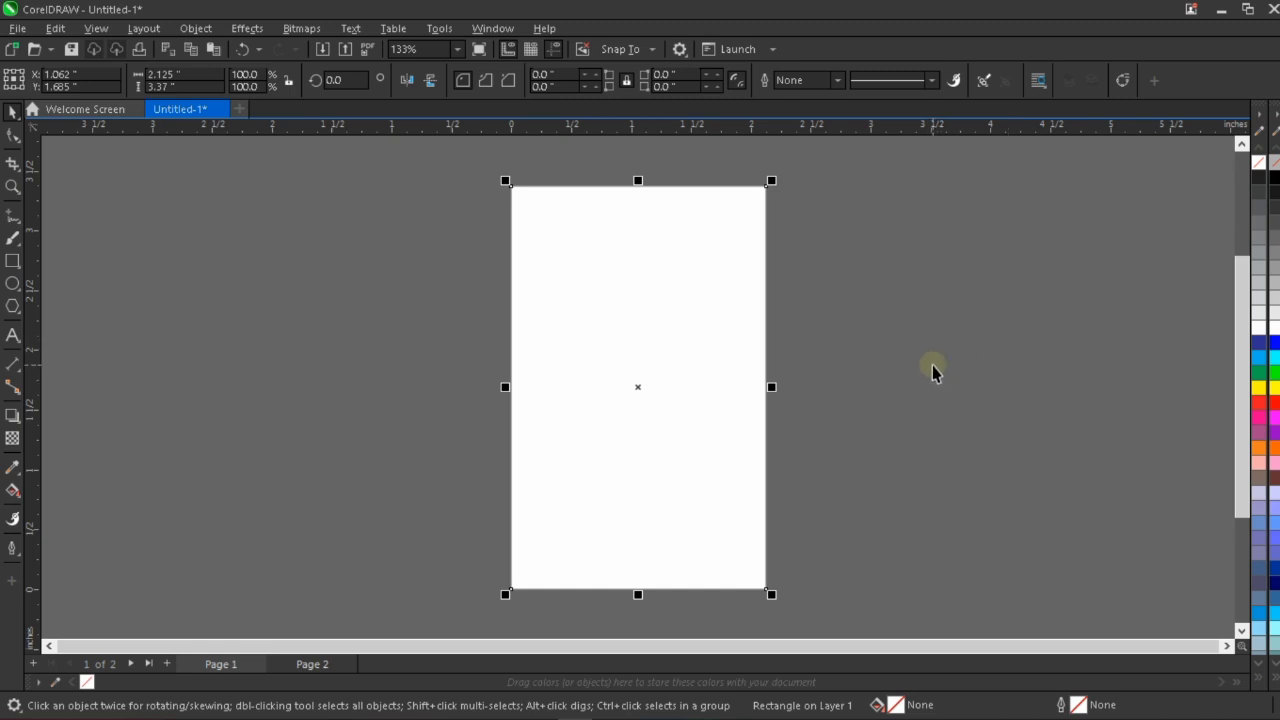
pyautogui.click(880, 325)
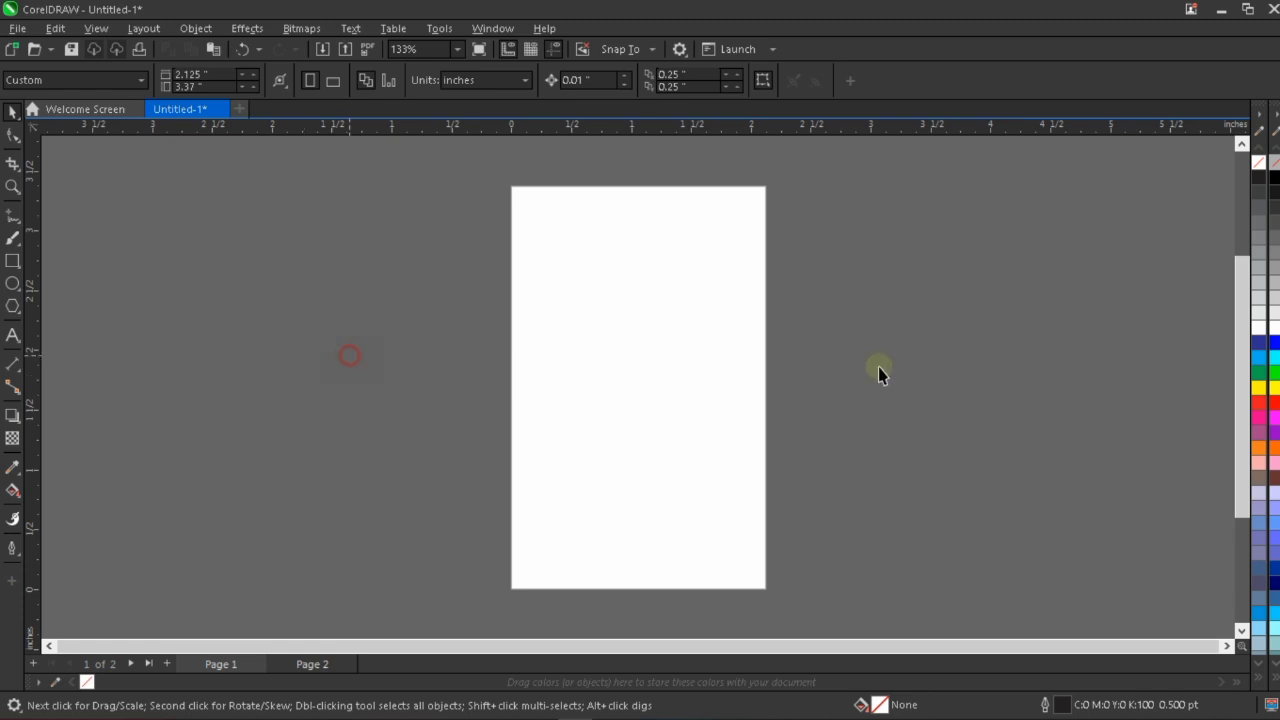
pyautogui.click(650, 268)
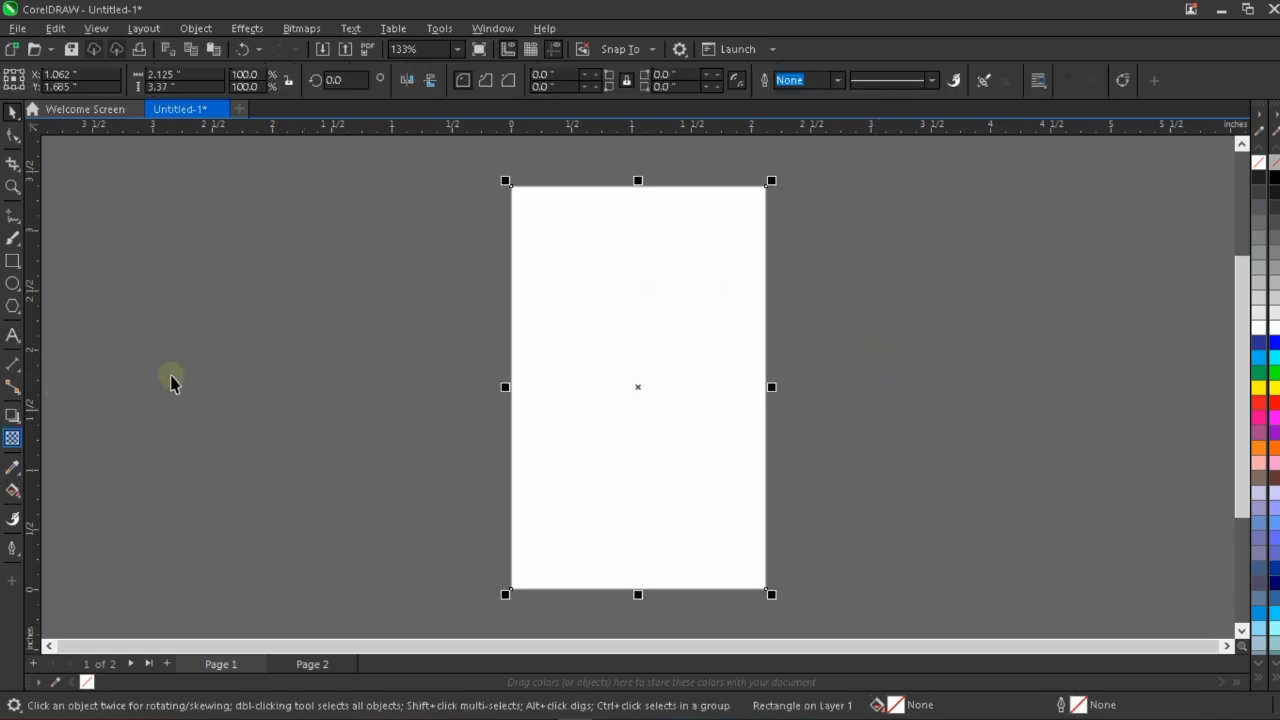
pyautogui.click(384, 368)
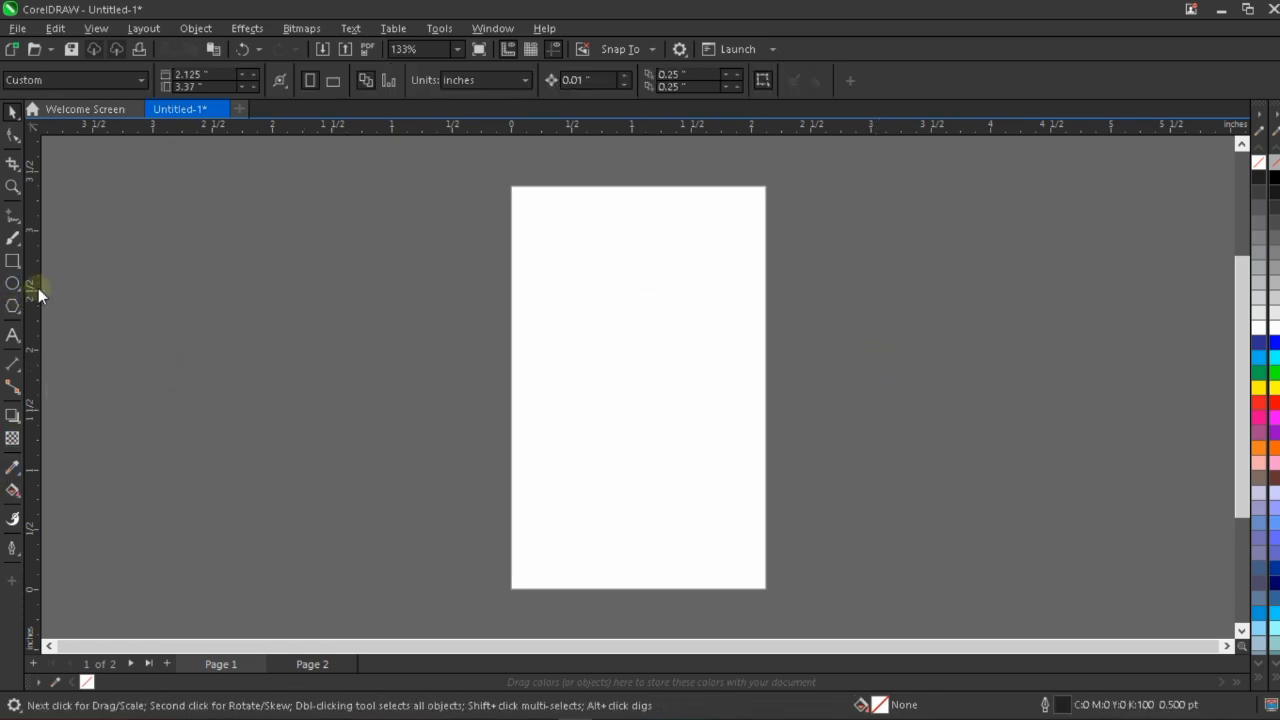
# Place two vertical and two horizontal guidelines about 0.2 inch inside the four page edges.
pyautogui.moveTo(38, 288); pyautogui.dragTo(536, 280)
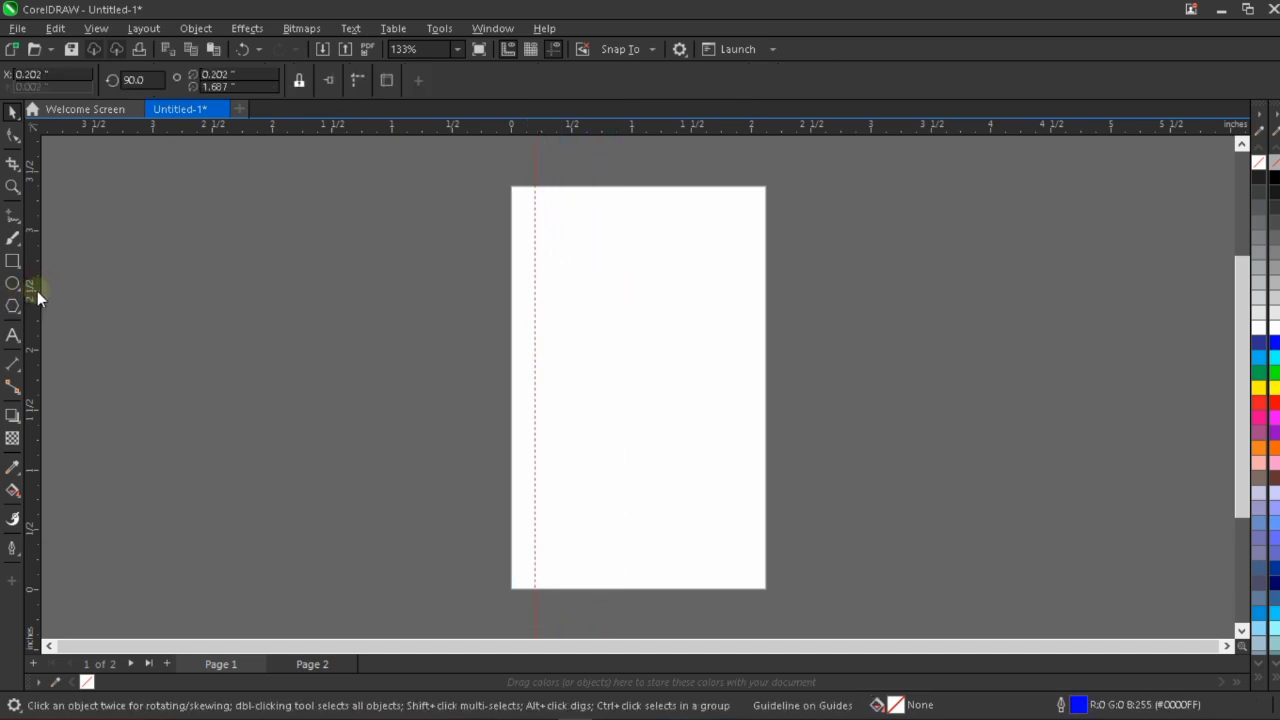
pyautogui.moveTo(37, 291); pyautogui.dragTo(739, 300)
pyautogui.moveTo(616, 131); pyautogui.dragTo(628, 209)
pyautogui.moveTo(638, 132); pyautogui.dragTo(668, 568)
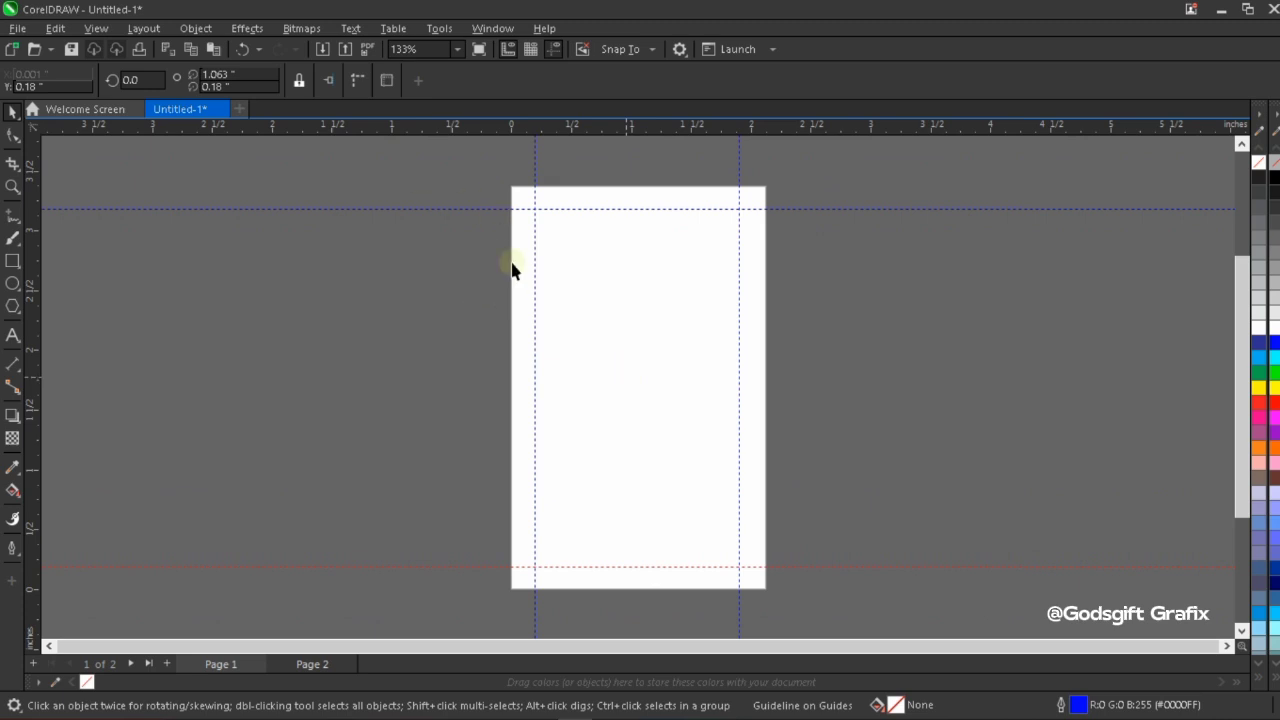
pyautogui.click(577, 273)
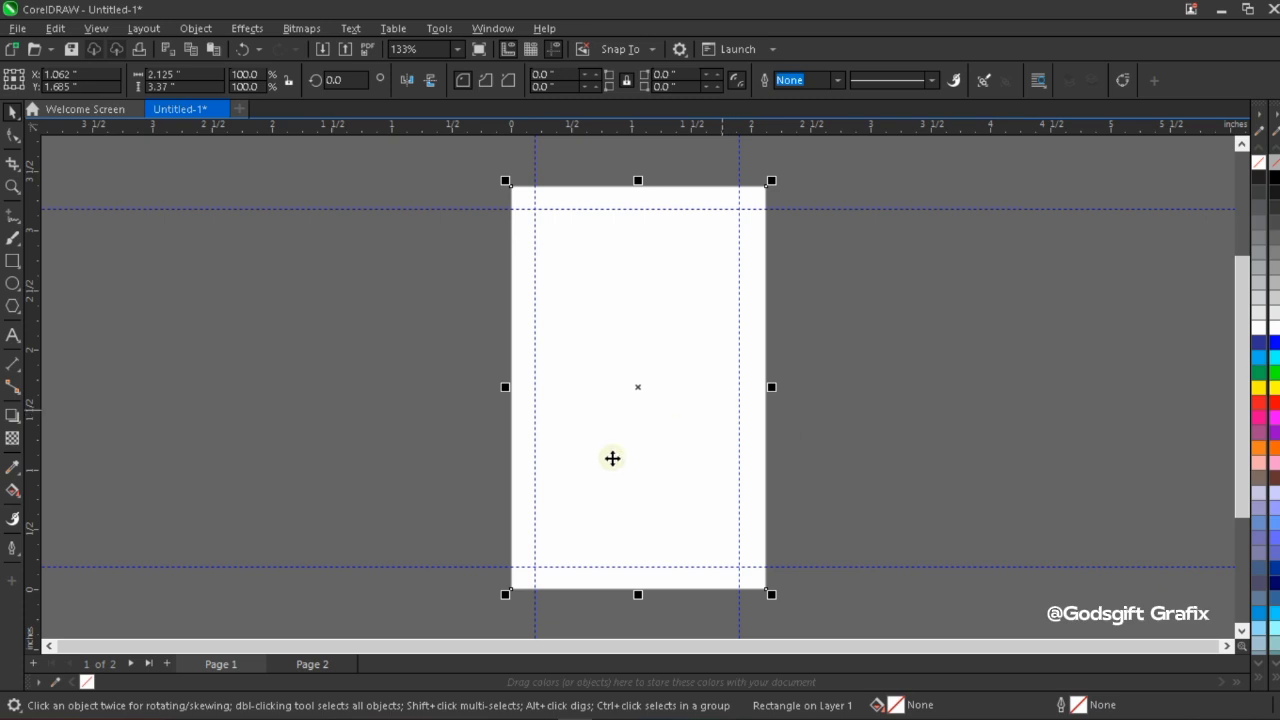
# Draw a small rectangle about 0.27 by 0.28 inch and move it into the page's bottom-left corner.
pyautogui.click(12, 260)
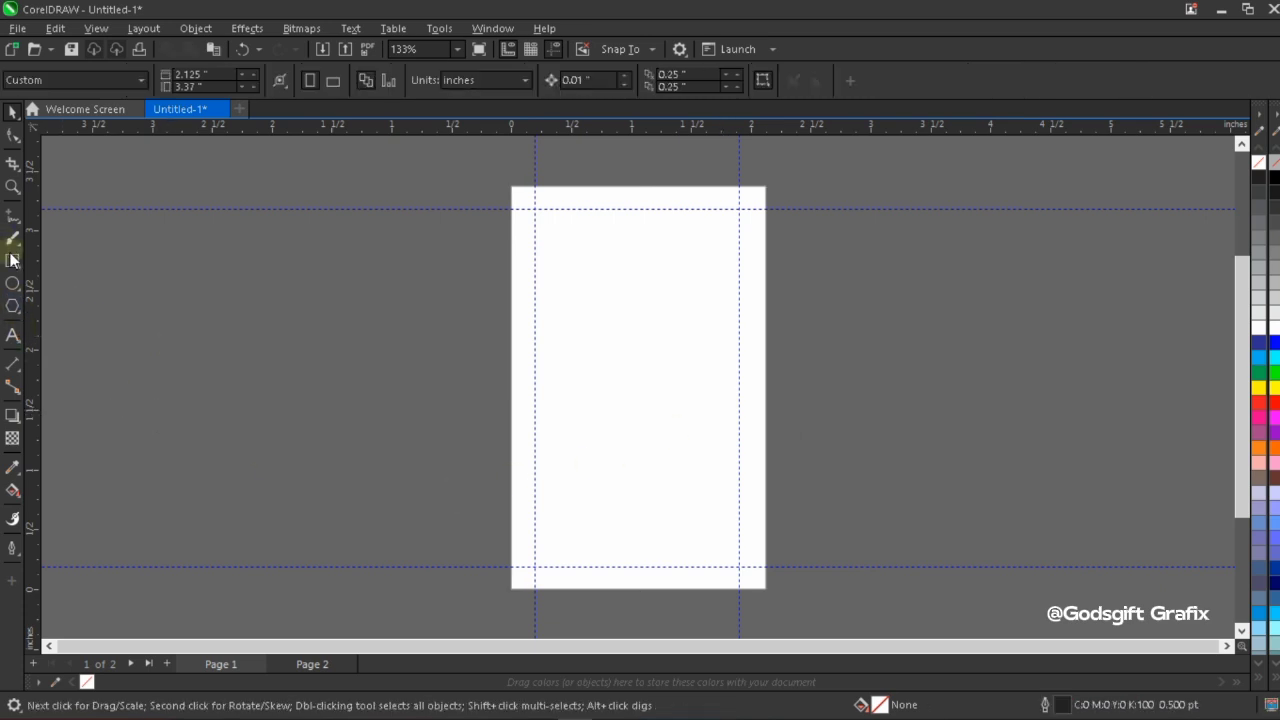
pyautogui.click(583, 382)
pyautogui.moveTo(580, 381); pyautogui.dragTo(614, 416)
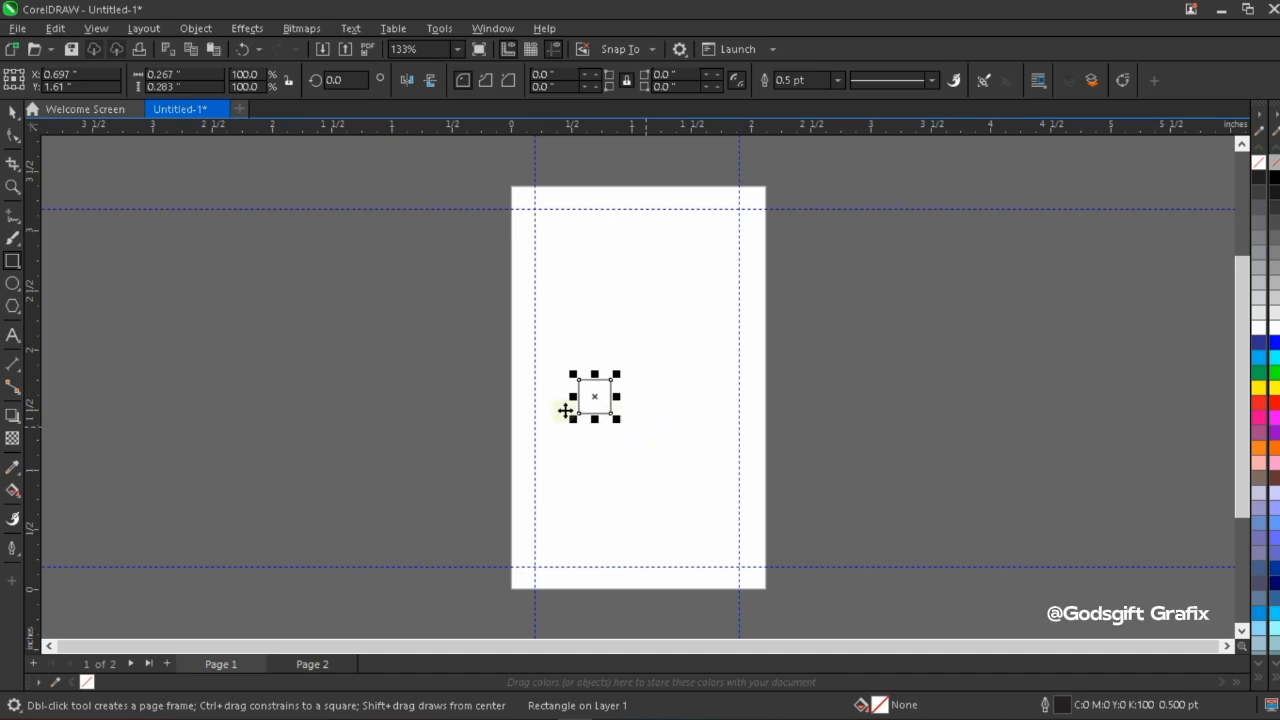
pyautogui.press('space')
pyautogui.moveTo(595, 396); pyautogui.dragTo(529, 574)
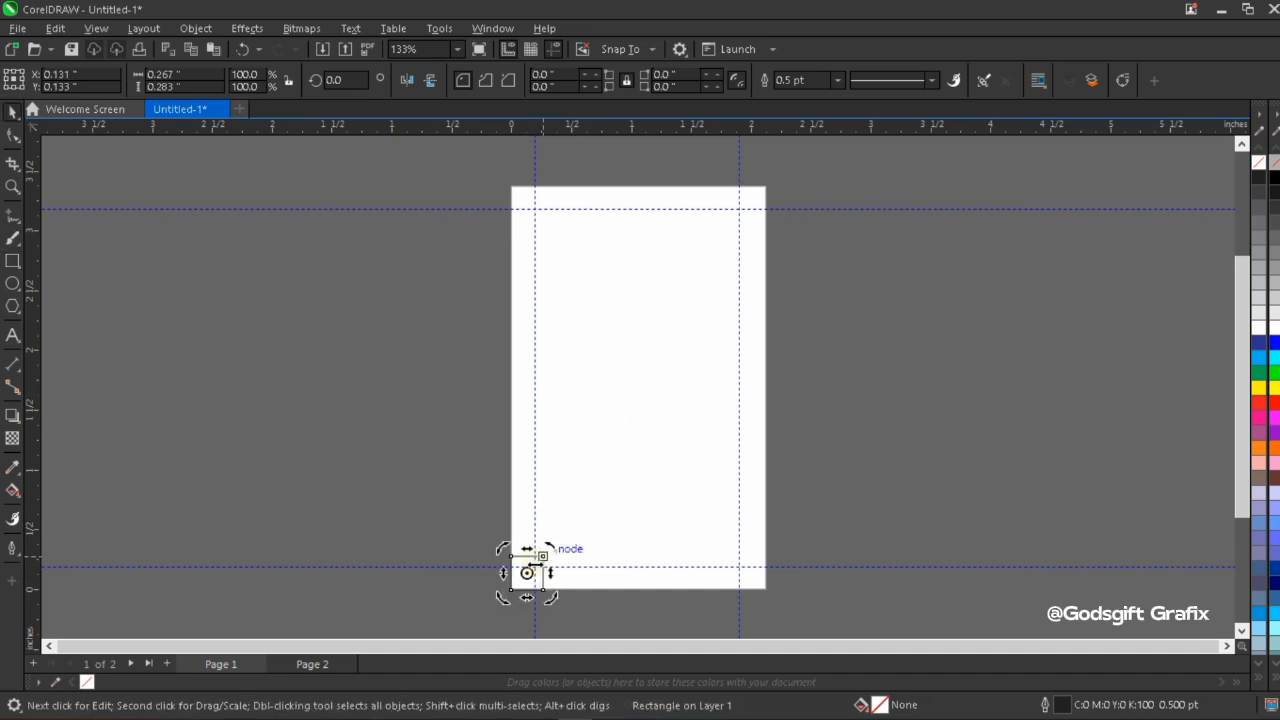
# Scale the corner rectangle down to about 0.18 by 0.19 inch so its top meets the lower guideline.
pyautogui.click(533, 556)
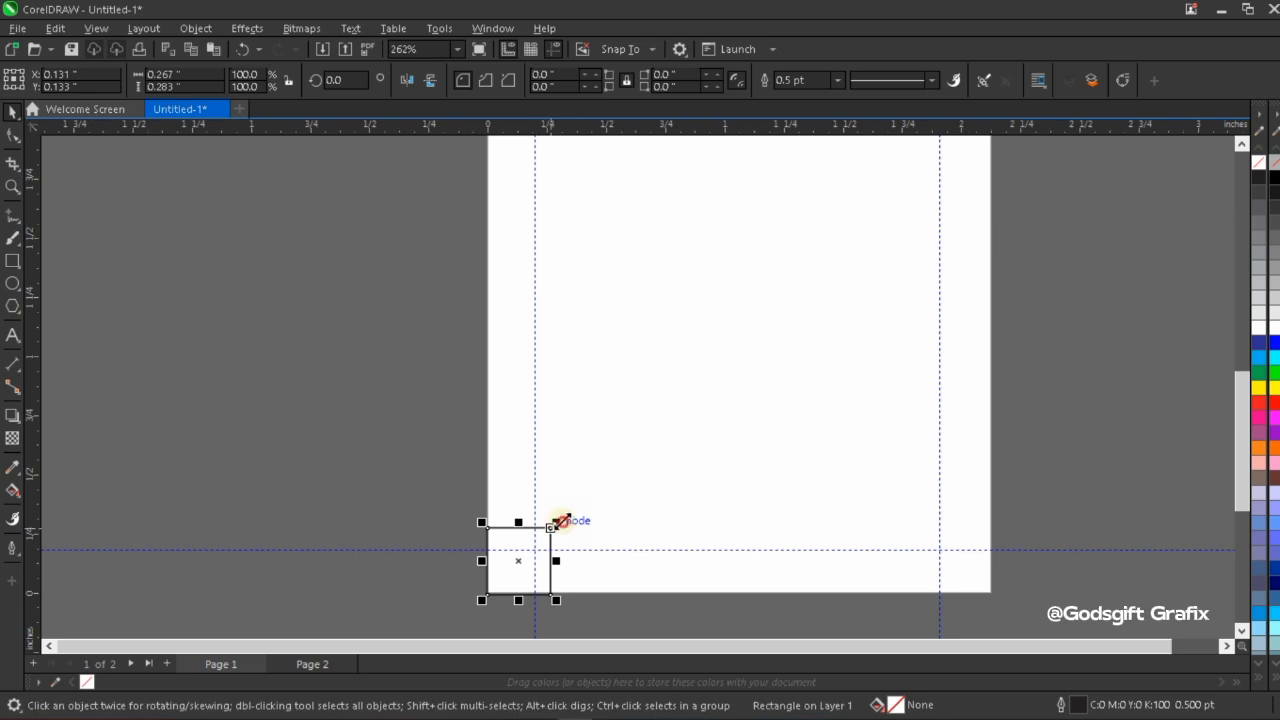
pyautogui.moveTo(557, 523)
pyautogui.mouseDown()
pyautogui.moveTo(537, 520)
pyautogui.moveTo(550, 524)
pyautogui.mouseUp()
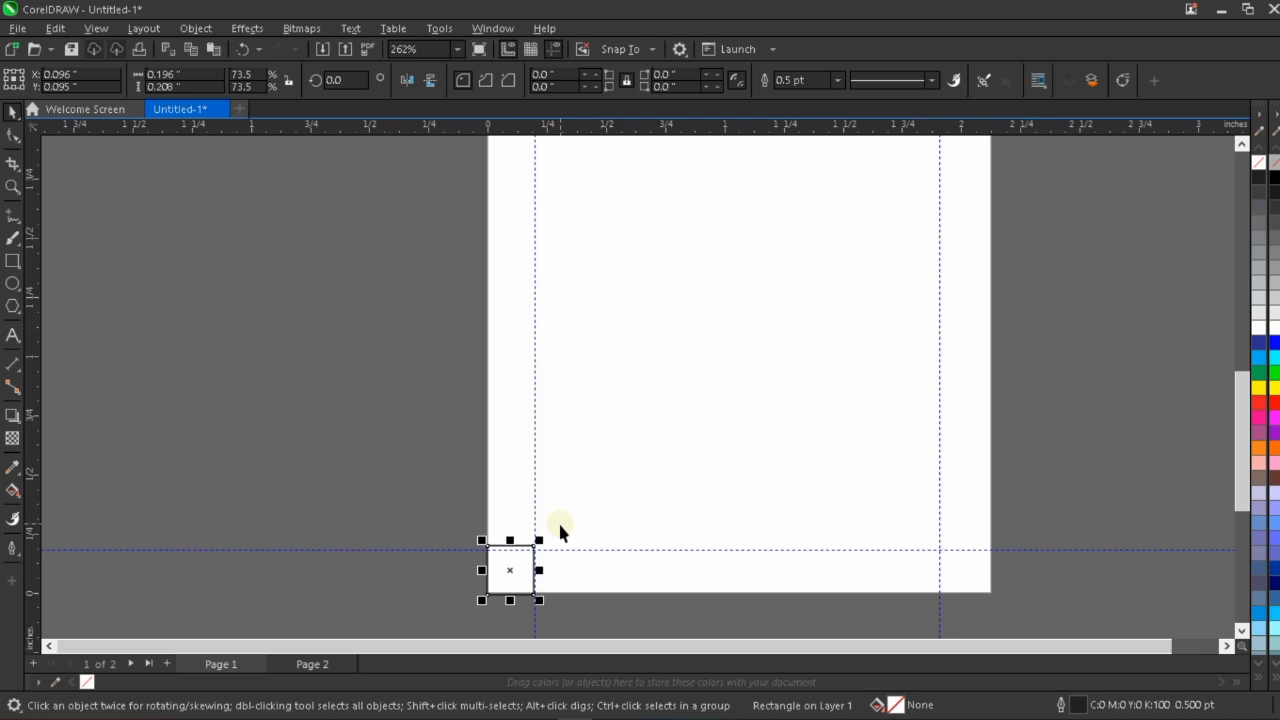
pyautogui.keyDown('shift'); pyautogui.click(560, 525); pyautogui.keyUp('shift')
pyautogui.click(402, 491)
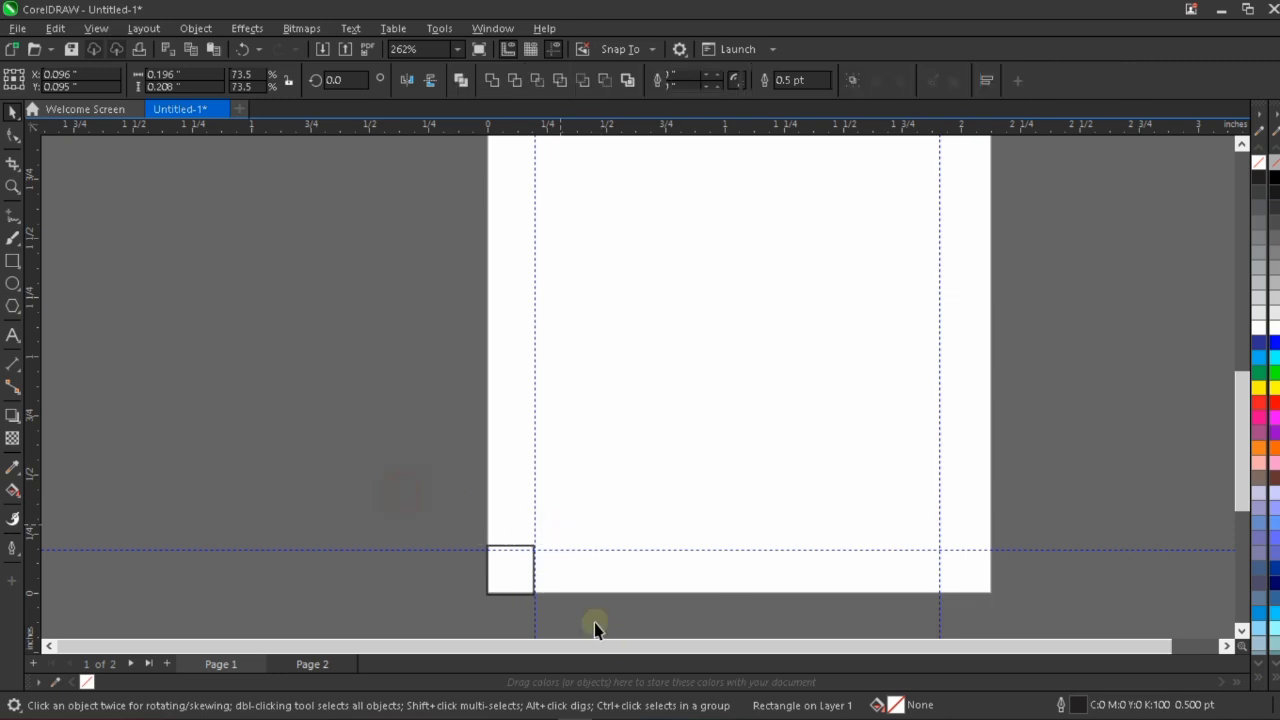
pyautogui.click(511, 574)
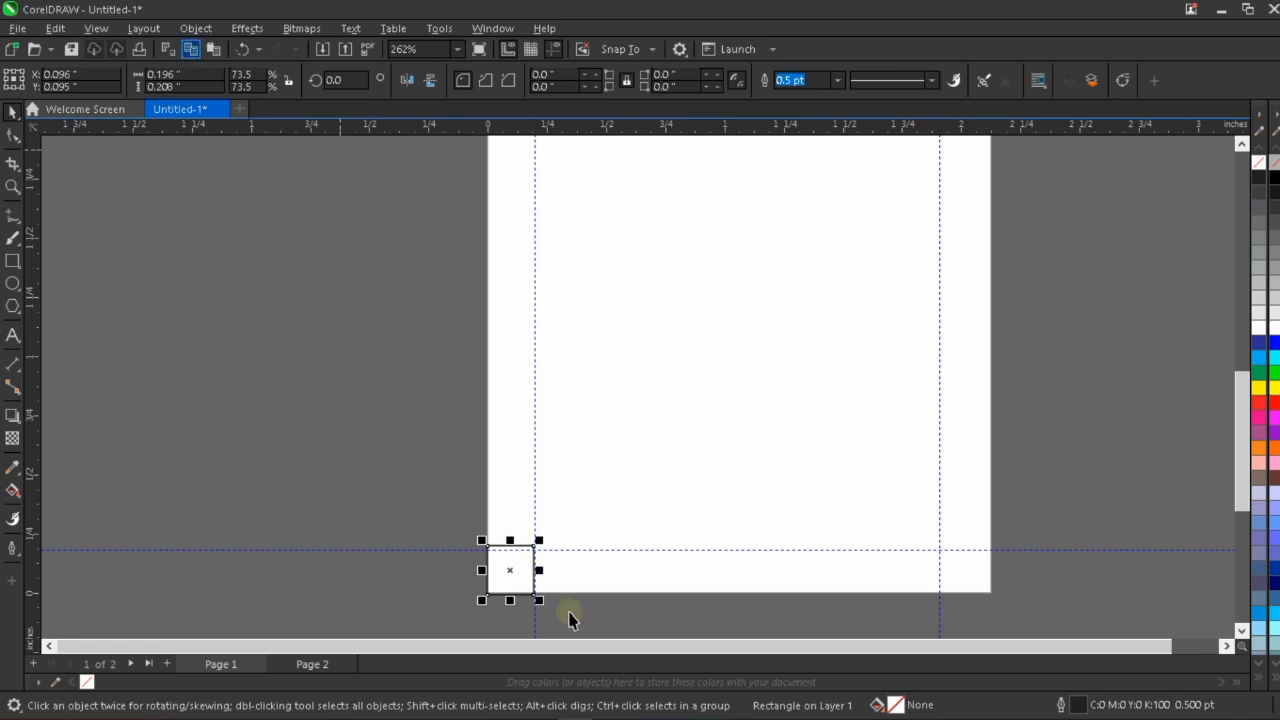
pyautogui.moveTo(541, 540); pyautogui.dragTo(534, 545)
# Move the left vertical guideline onto the small rectangle's right edge, at about 0.178 inch.
pyautogui.scroll(2, 509, 600)
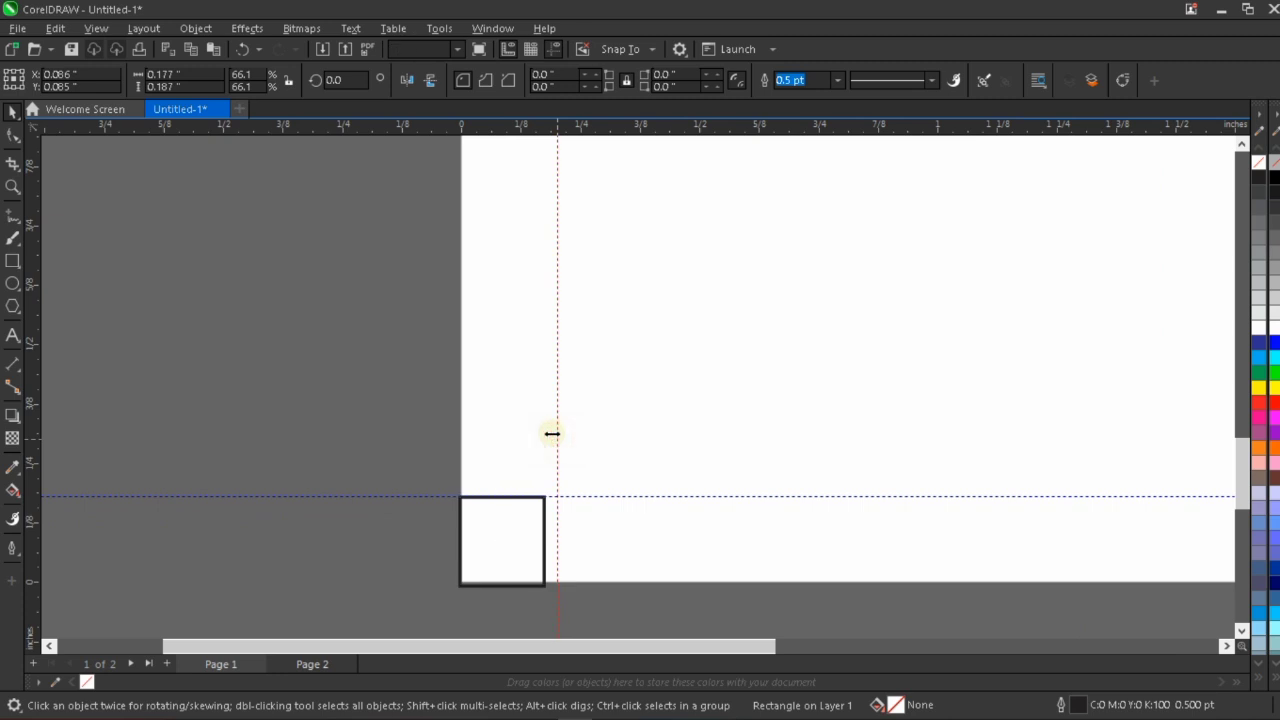
pyautogui.moveTo(557, 438); pyautogui.dragTo(540, 443)
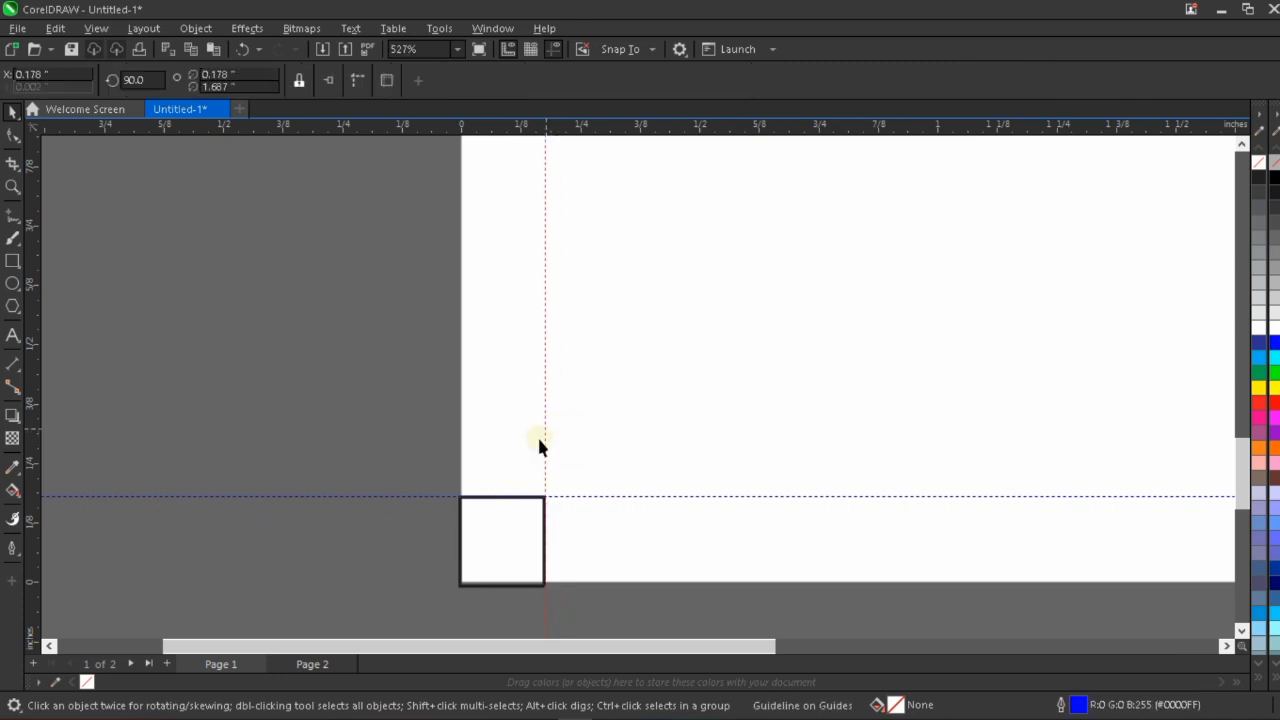
pyautogui.scroll(-2, 538, 445)
# Align the small rectangle with the page rectangle's bottom edge and move the lower guideline to its top edge, about 0.192 inch.
pyautogui.click(536, 500)
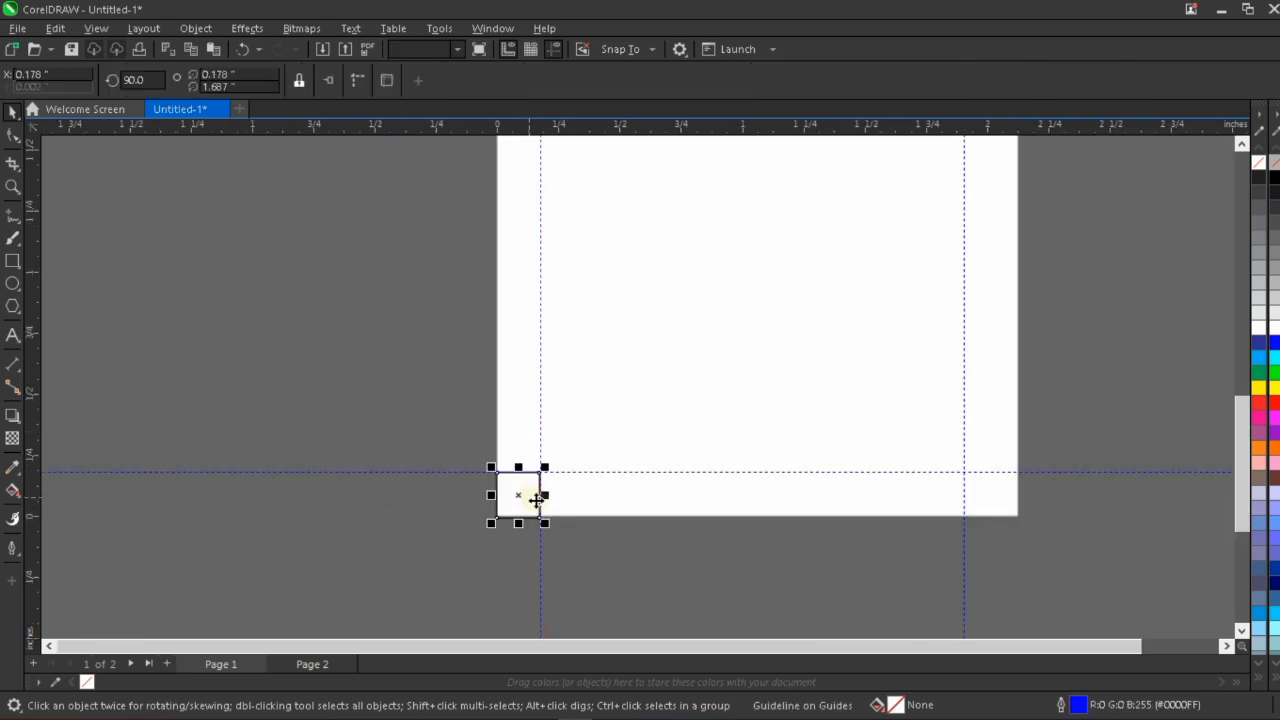
pyautogui.keyDown('shift'); pyautogui.click(695, 389); pyautogui.keyUp('shift')
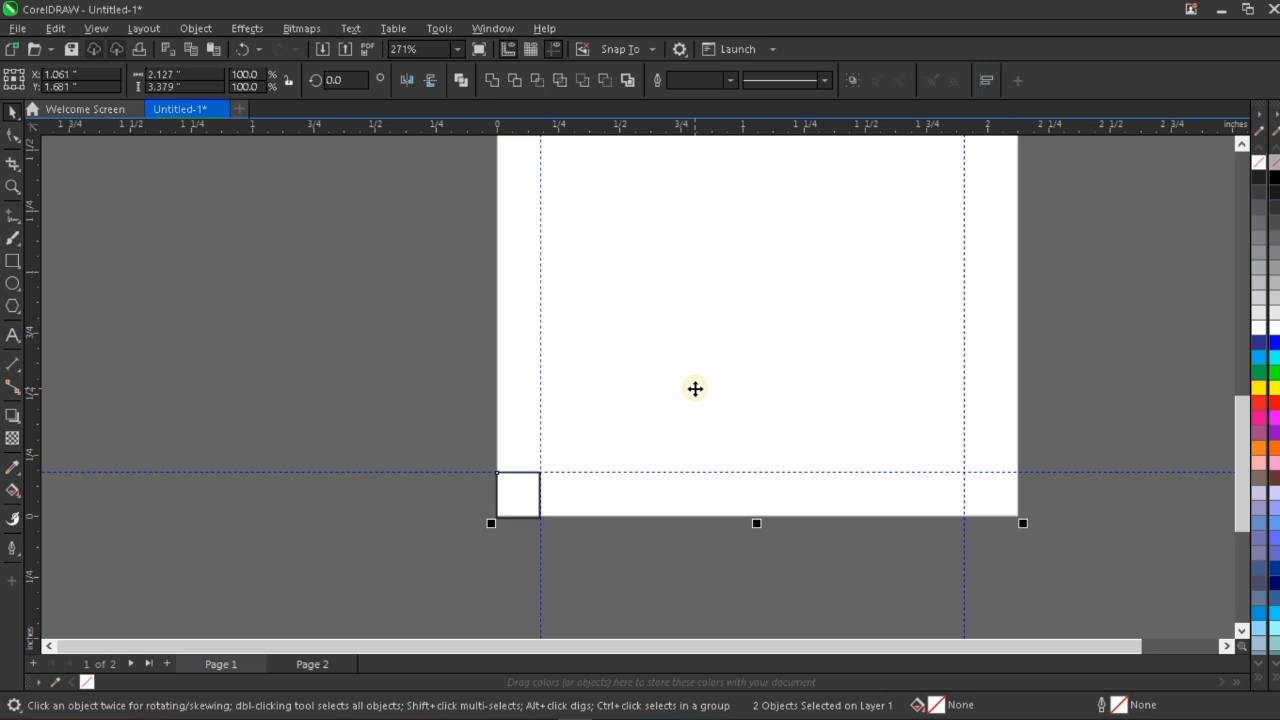
pyautogui.press('b')
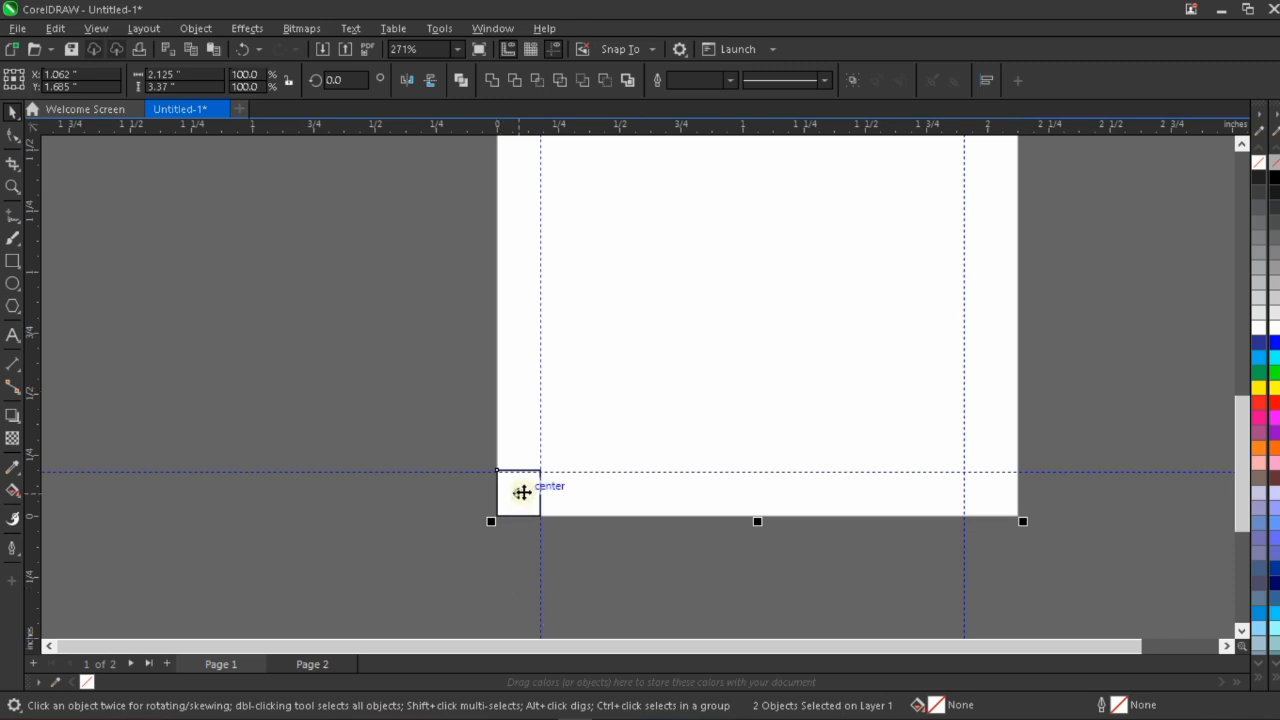
pyautogui.click(443, 423)
pyautogui.scroll(3, 501, 481)
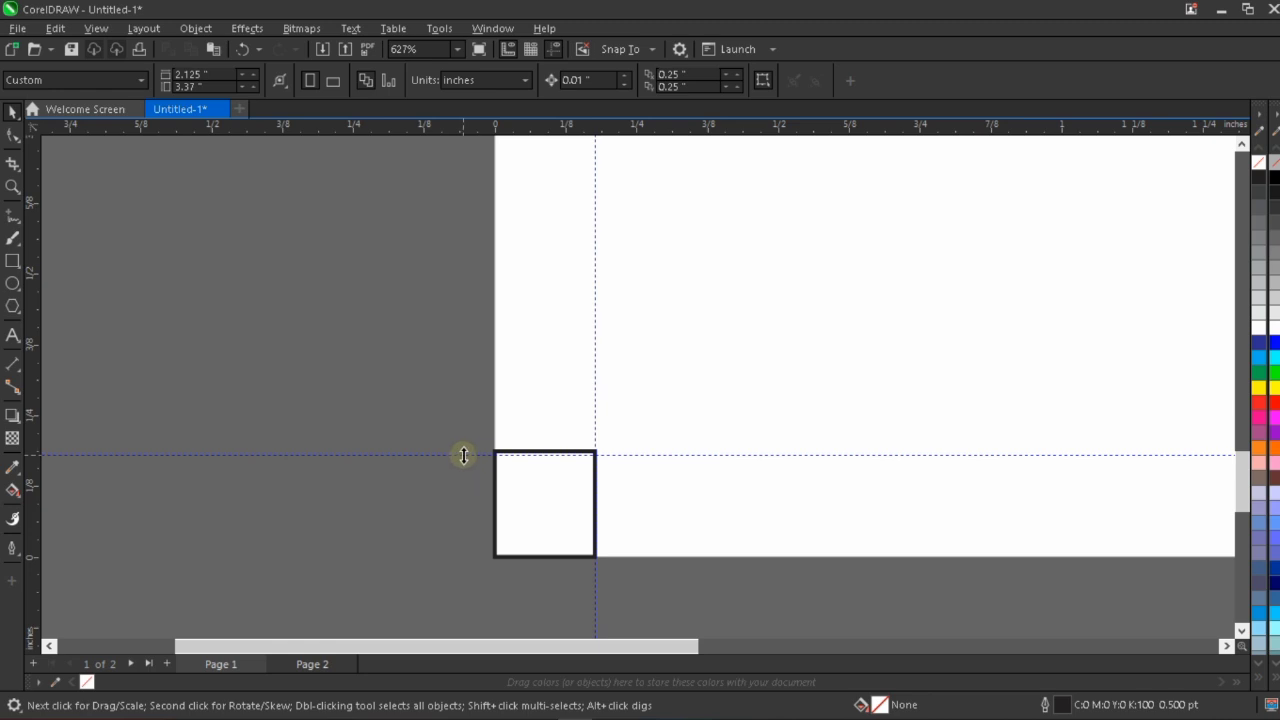
pyautogui.click(467, 449)
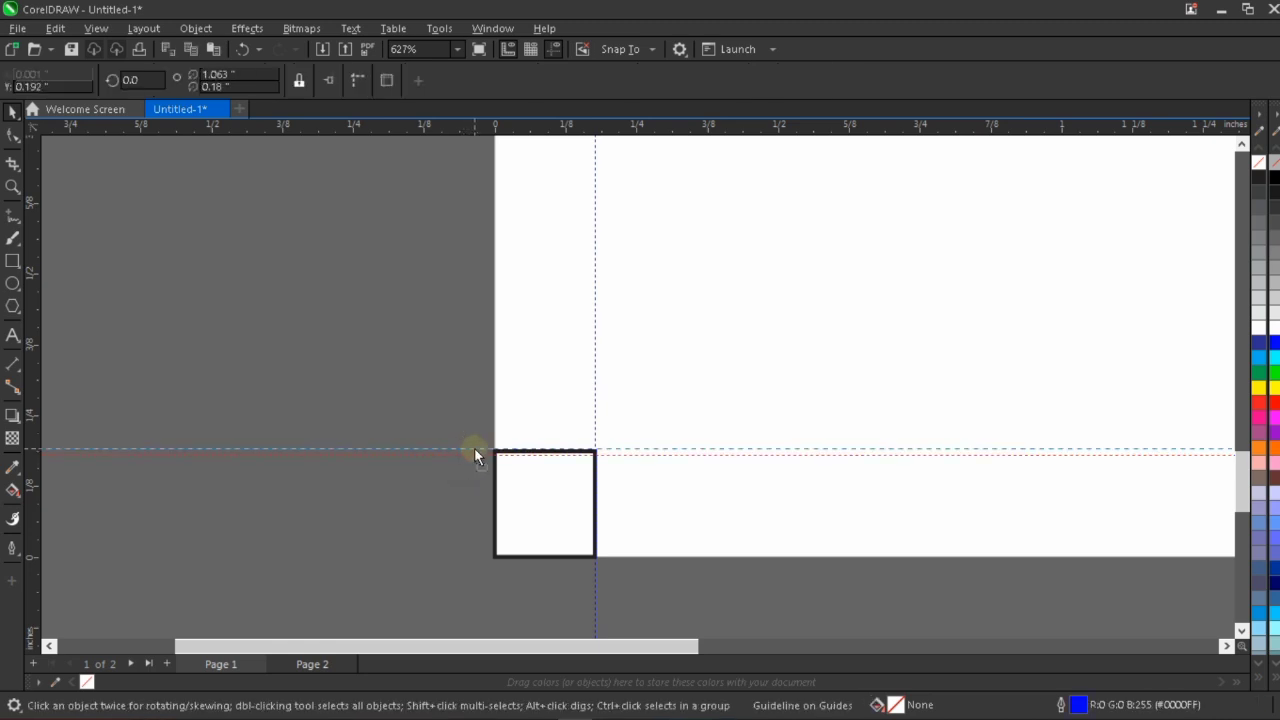
pyautogui.scroll(-5, 440, 485)
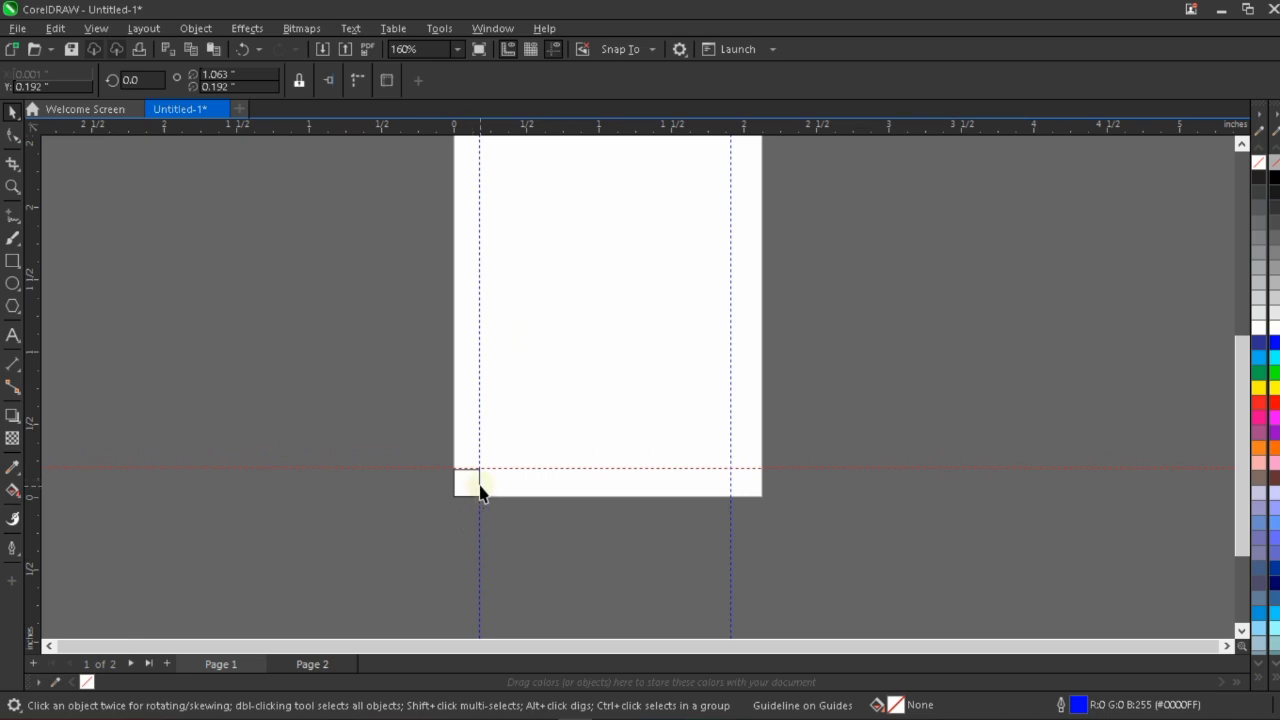
# Align the small rectangle with the page rectangle's right edge and move the right guideline to its left edge, about 1.944 inches.
pyautogui.click(478, 490)
pyautogui.keyDown('shift'); pyautogui.click(580, 426); pyautogui.keyUp('shift')
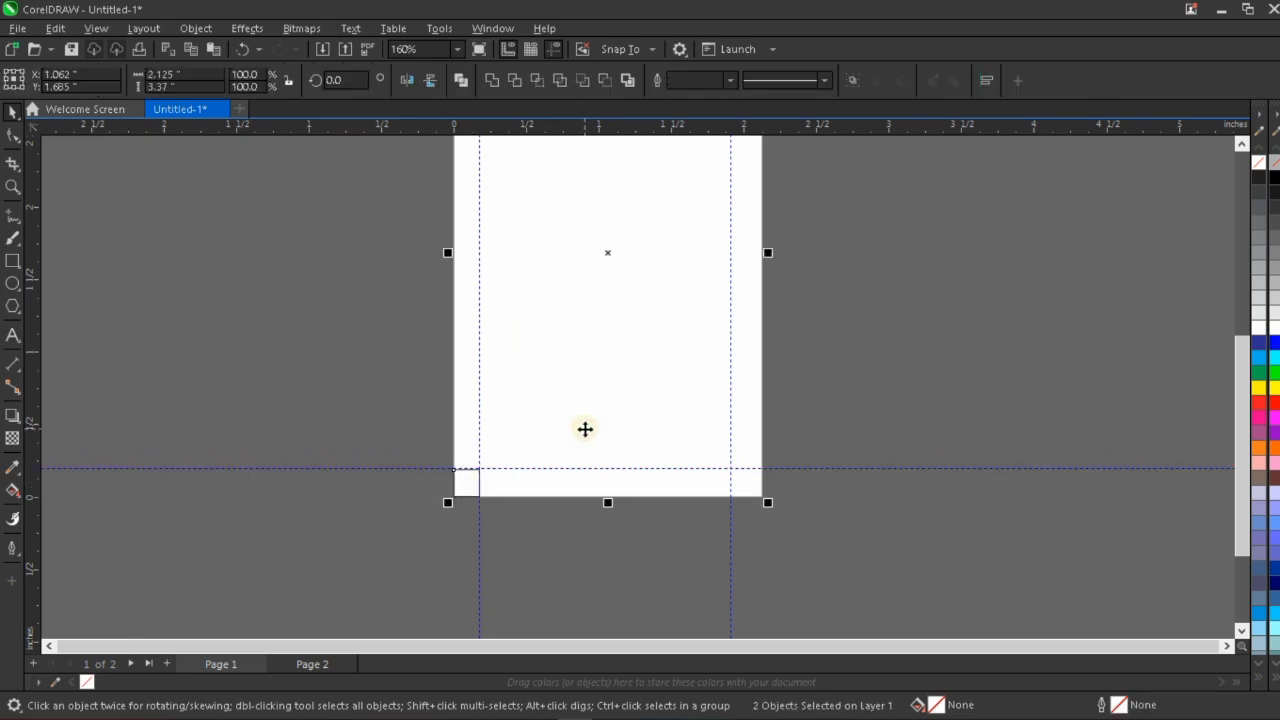
pyautogui.press('r')
pyautogui.scroll(3, 743, 510)
pyautogui.click(720, 496)
pyautogui.scroll(1, 686, 457)
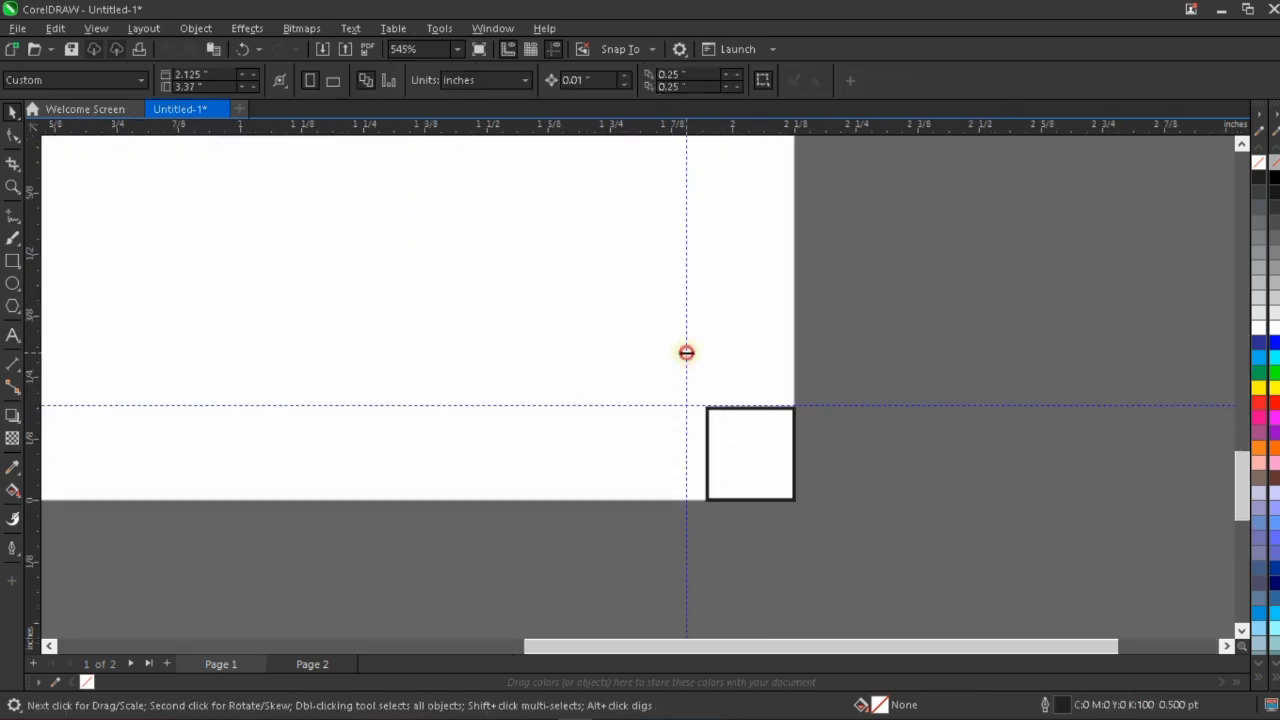
pyautogui.moveTo(686, 352); pyautogui.dragTo(705, 350)
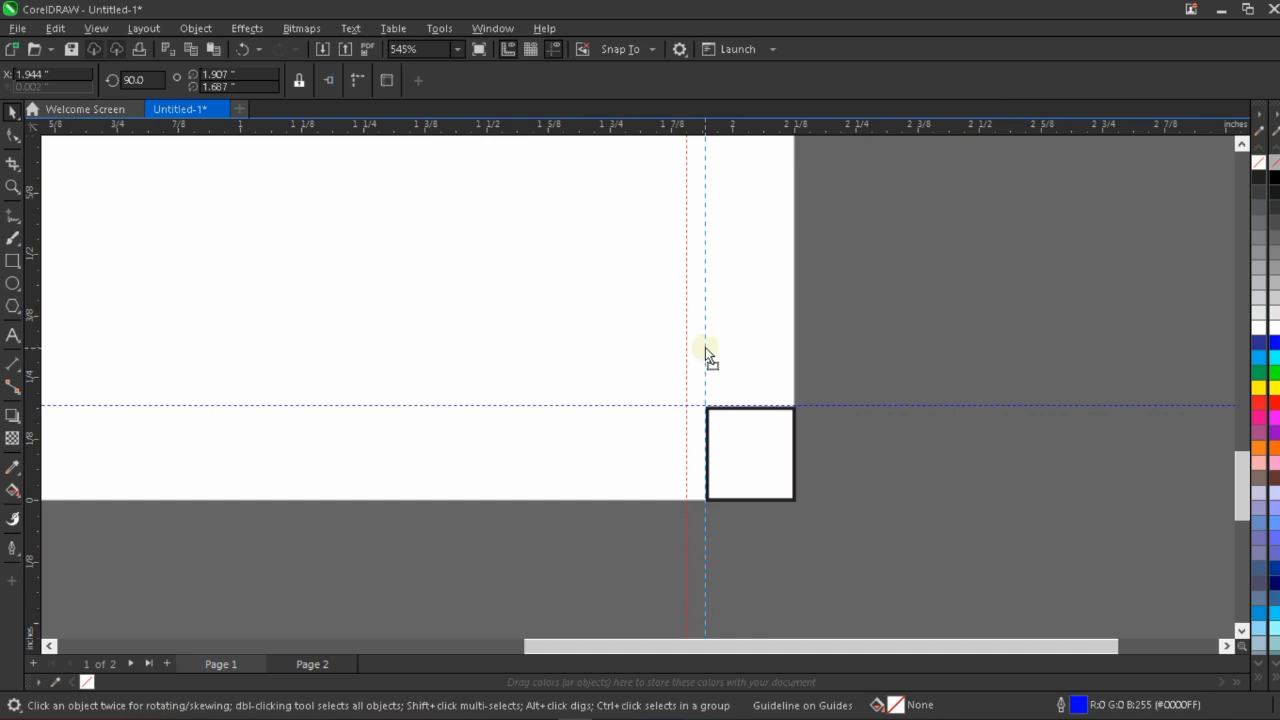
pyautogui.scroll(-4, 717, 569)
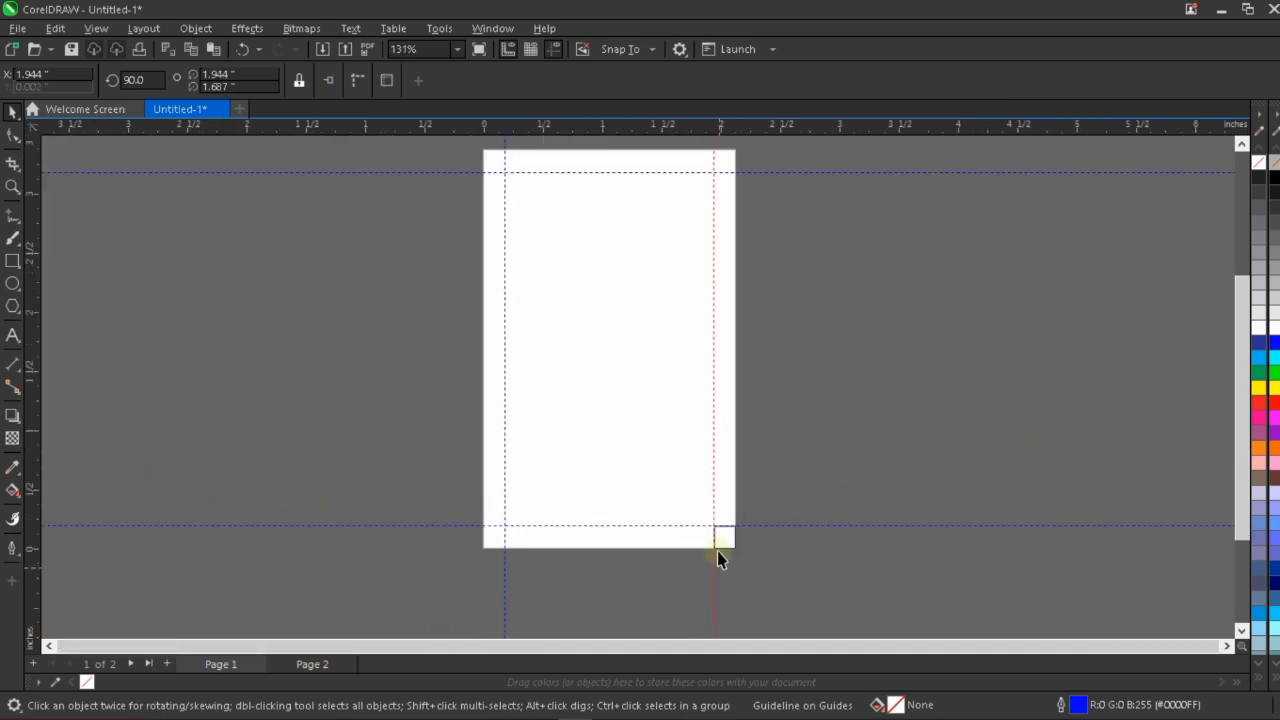
# Align the small rectangle with the page rectangle's top edge.
pyautogui.click(720, 536)
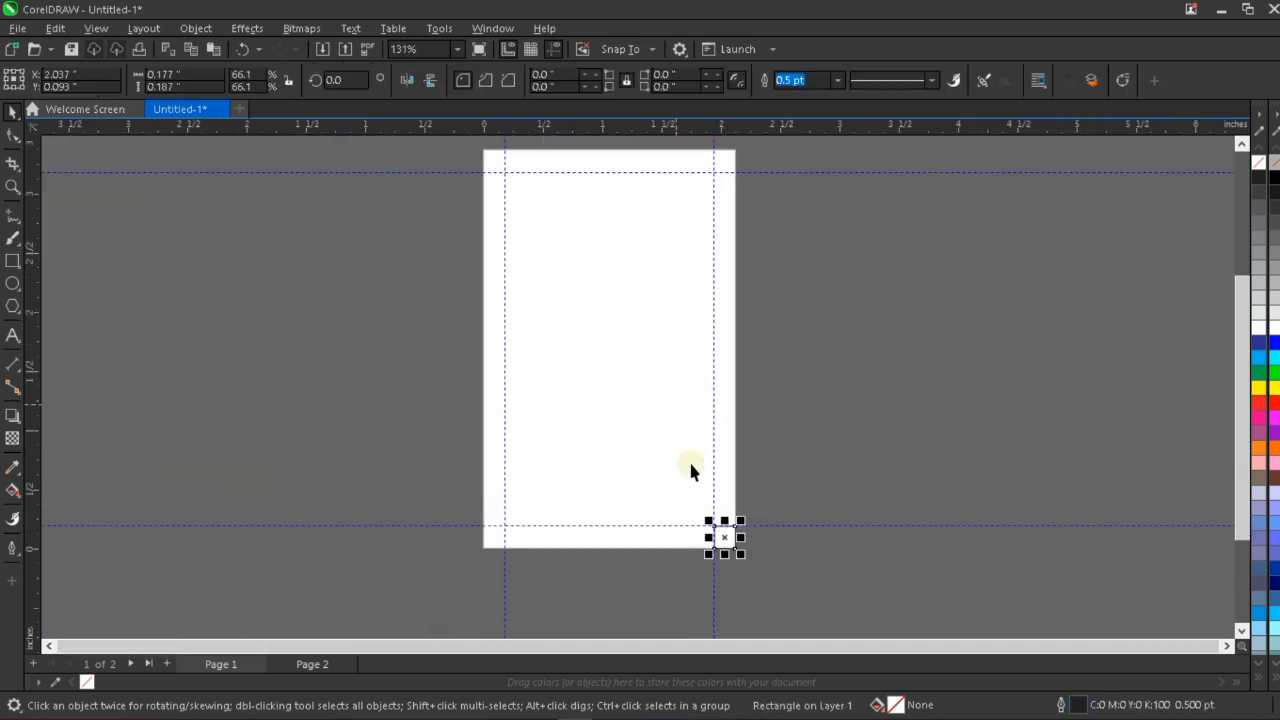
pyautogui.keyDown('shift'); pyautogui.click(652, 421); pyautogui.keyUp('shift')
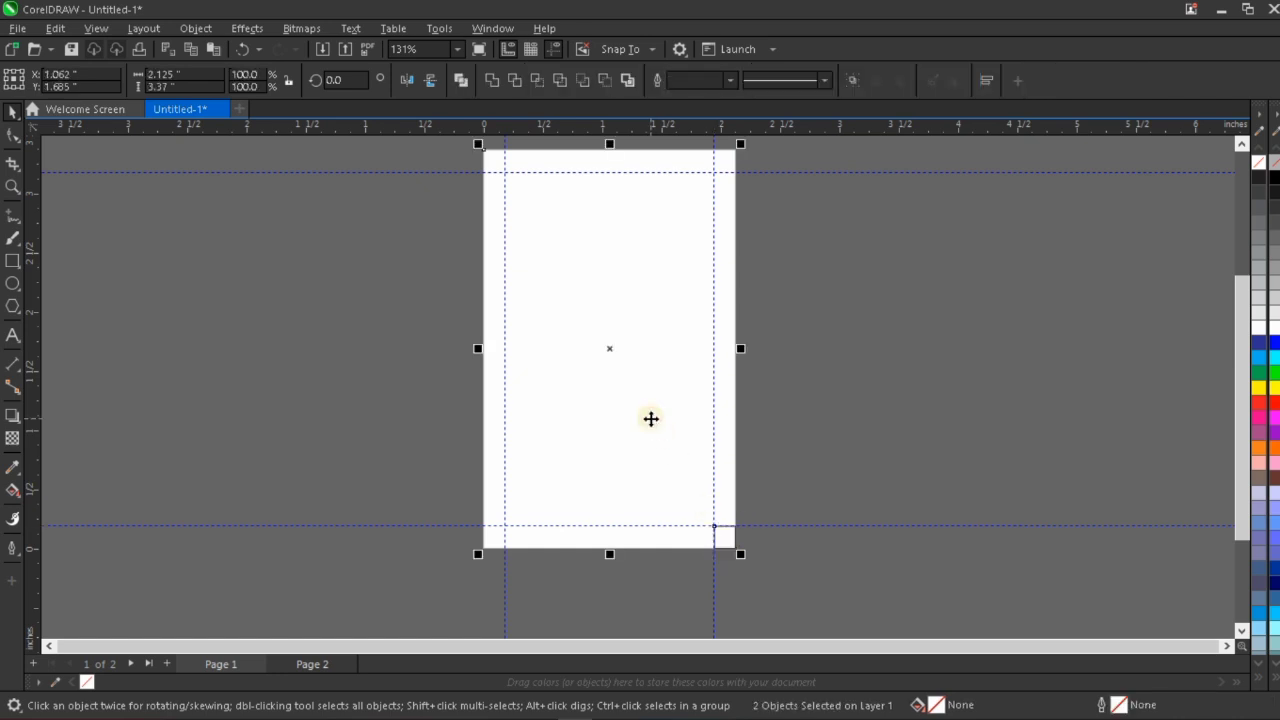
pyautogui.press('t')
pyautogui.press('Escape')
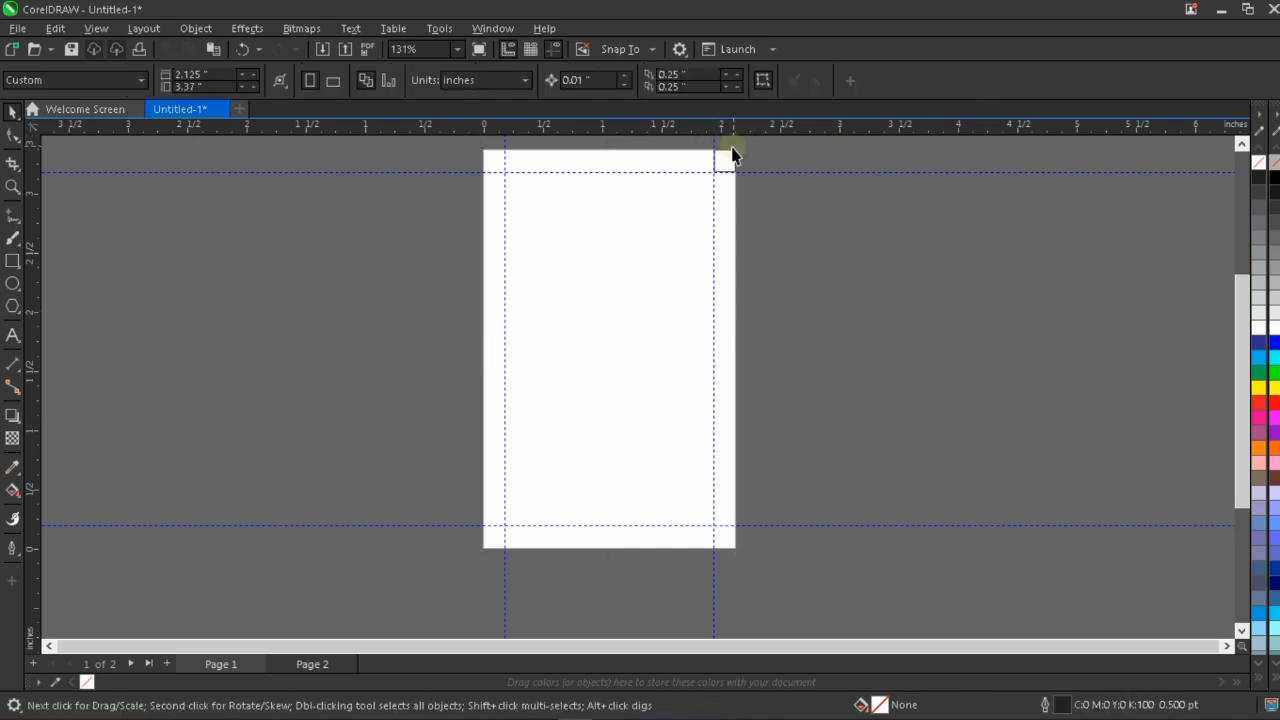
# Move the upper horizontal guideline onto the small rectangle's bottom edge, at about 3.181 inches.
pyautogui.scroll(4, 732, 148)
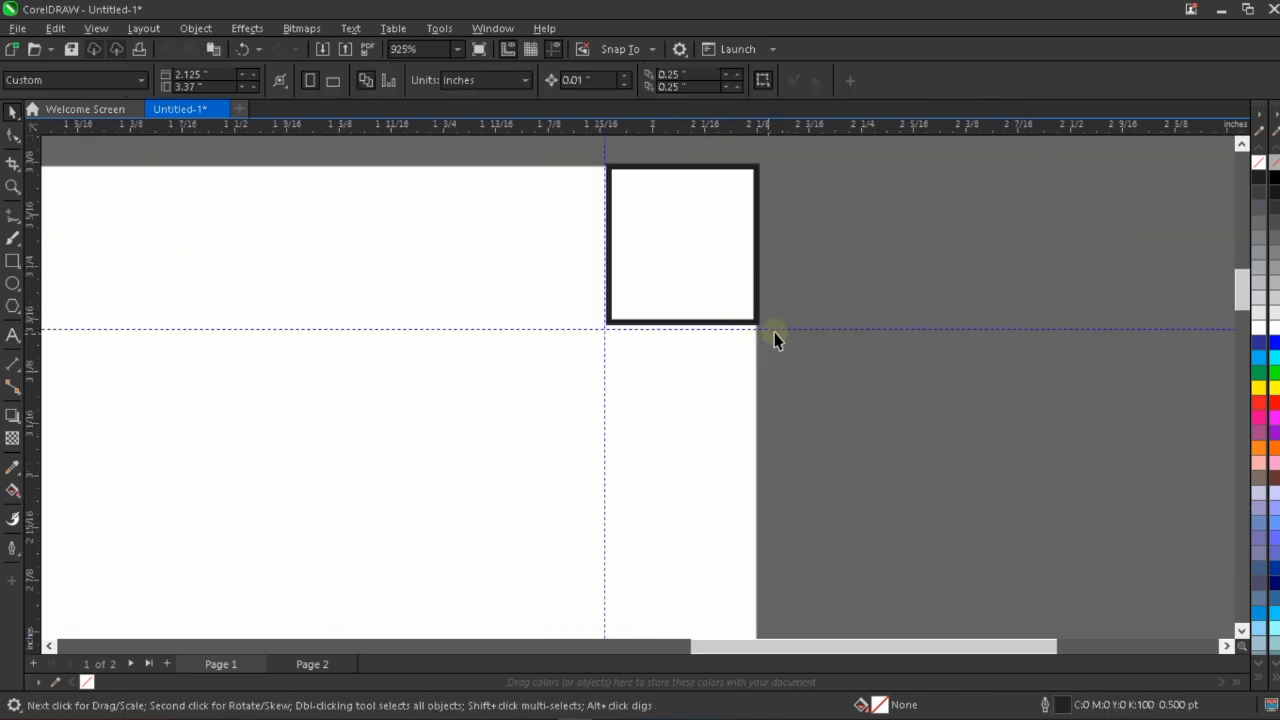
pyautogui.moveTo(773, 329); pyautogui.dragTo(770, 324)
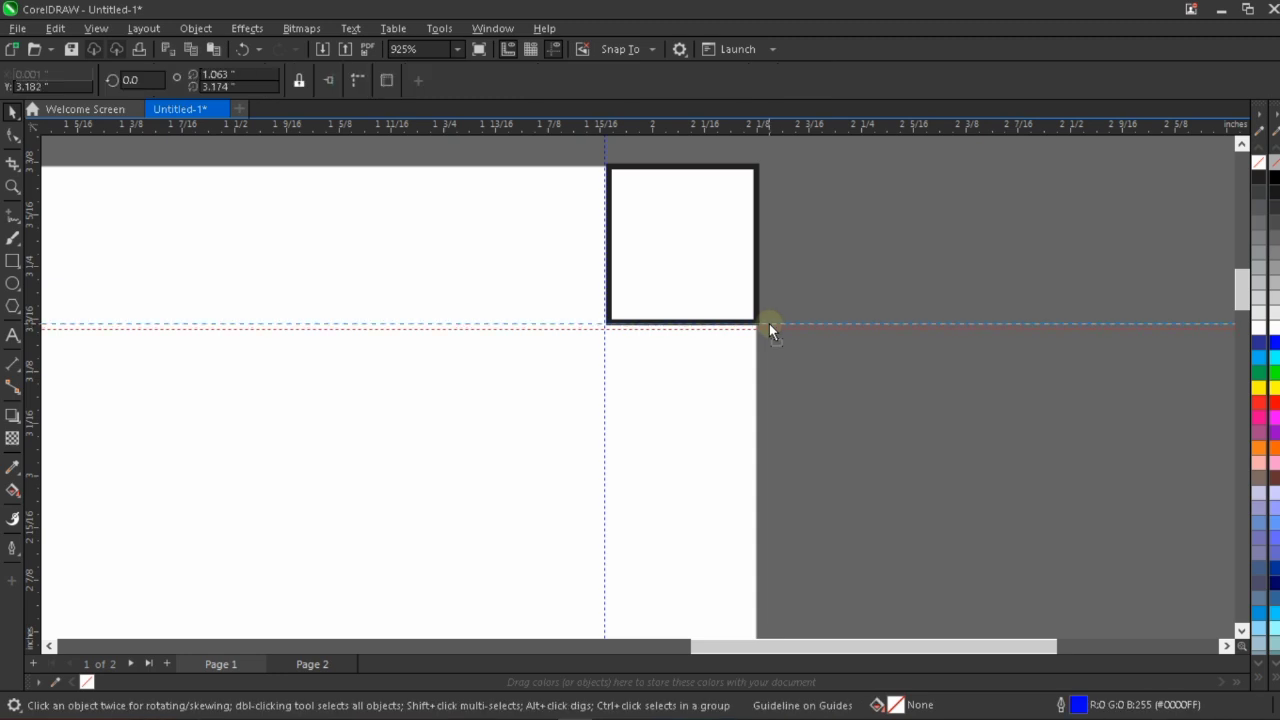
pyautogui.scroll(-4, 799, 363)
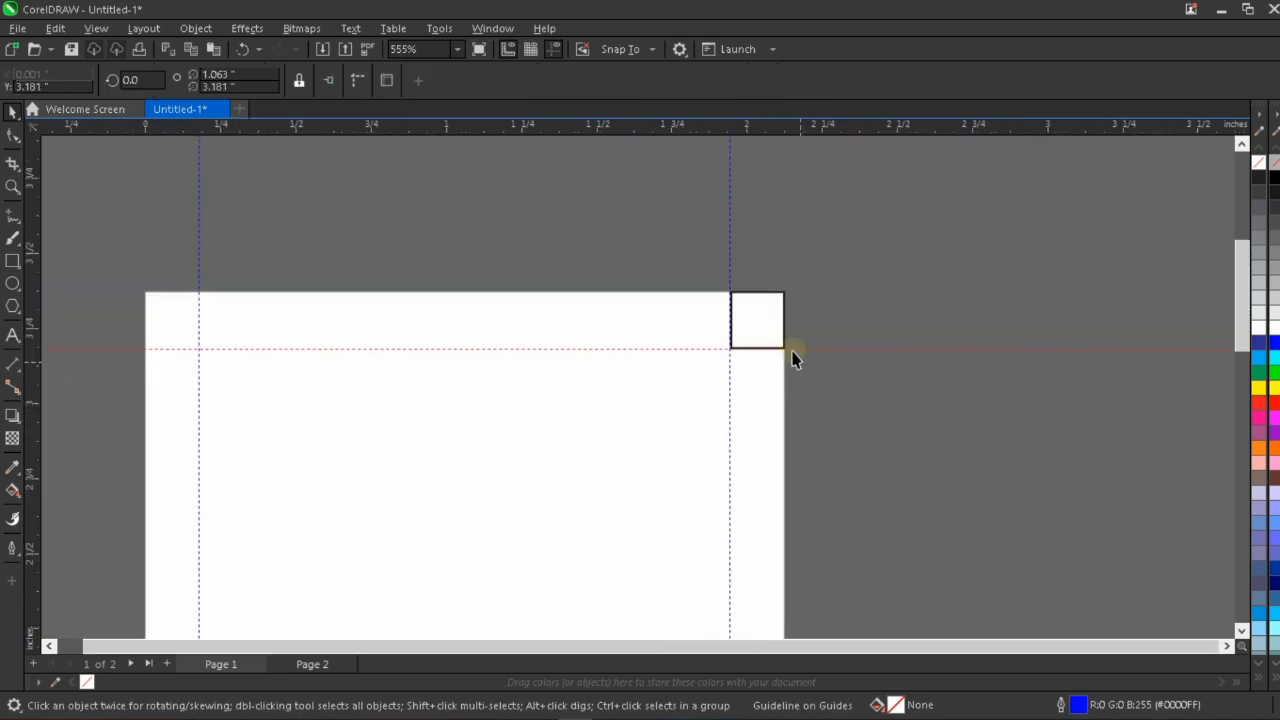
# Align the small rectangle with the page rectangle's left edge and check it against the left and upper guidelines.
pyautogui.click(774, 331)
pyautogui.keyDown('shift'); pyautogui.click(663, 423); pyautogui.keyUp('shift')
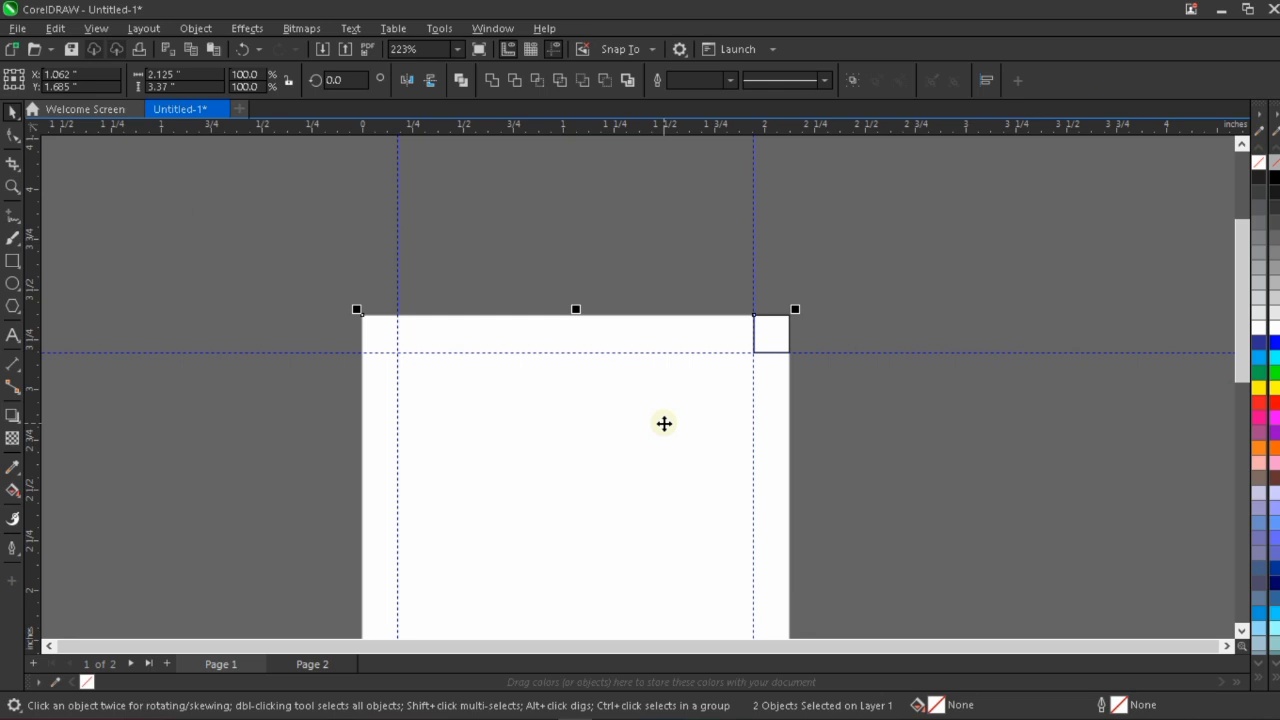
pyautogui.press('l')
pyautogui.click(471, 270)
pyautogui.scroll(1, 392, 347)
pyautogui.scroll(2, 389, 354)
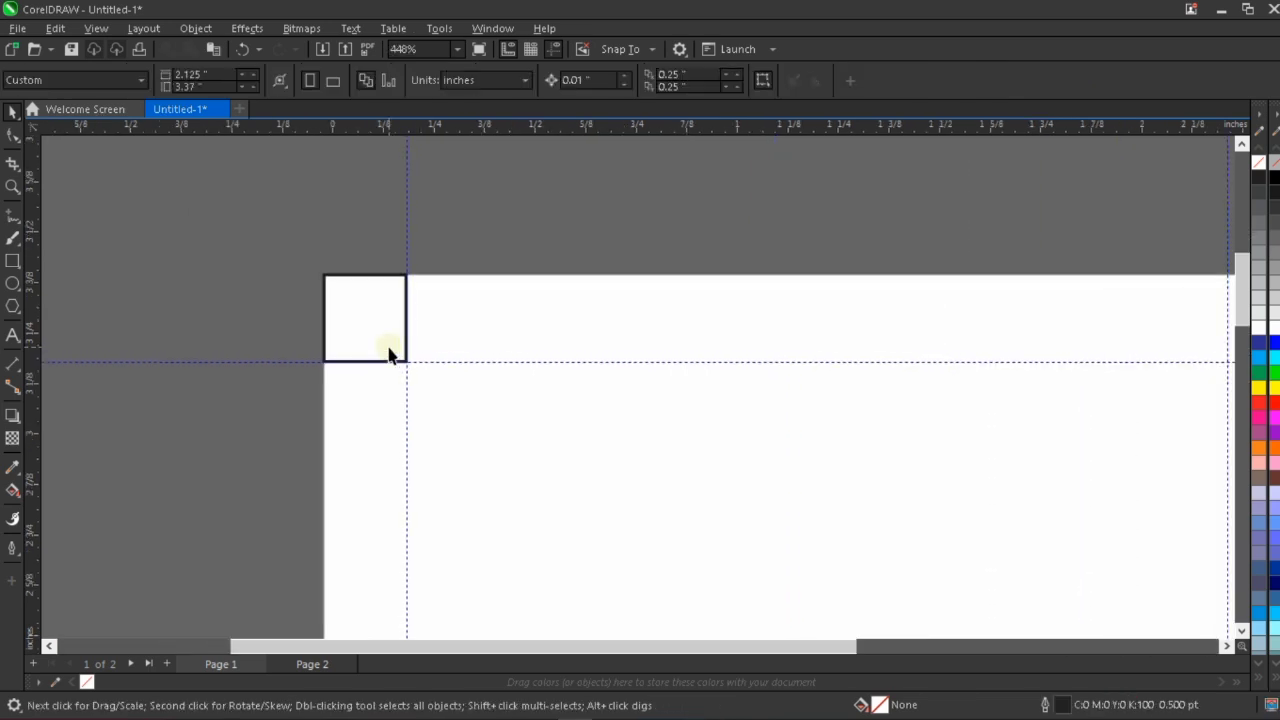
pyautogui.scroll(-2, 350, 285)
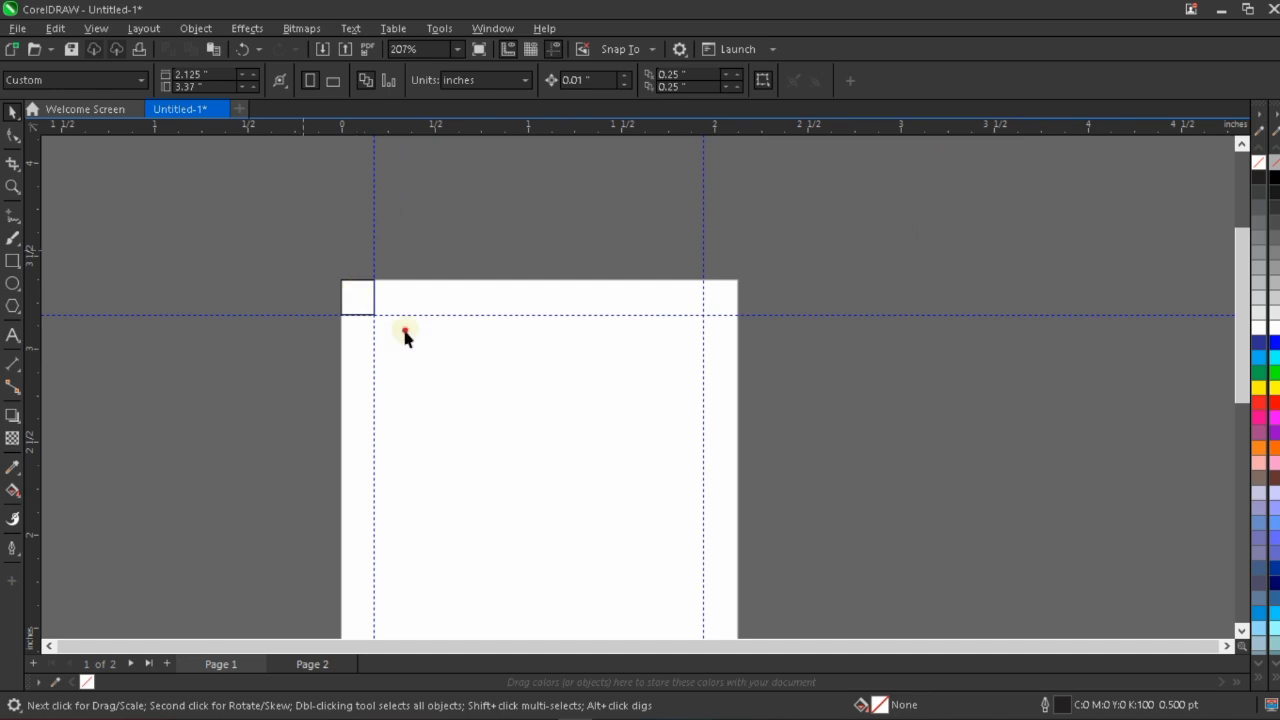
# Delete the small rectangle used as the spacing gauge and fit the view to the page.
pyautogui.moveTo(300, 243); pyautogui.dragTo(533, 439)
pyautogui.press('Delete')
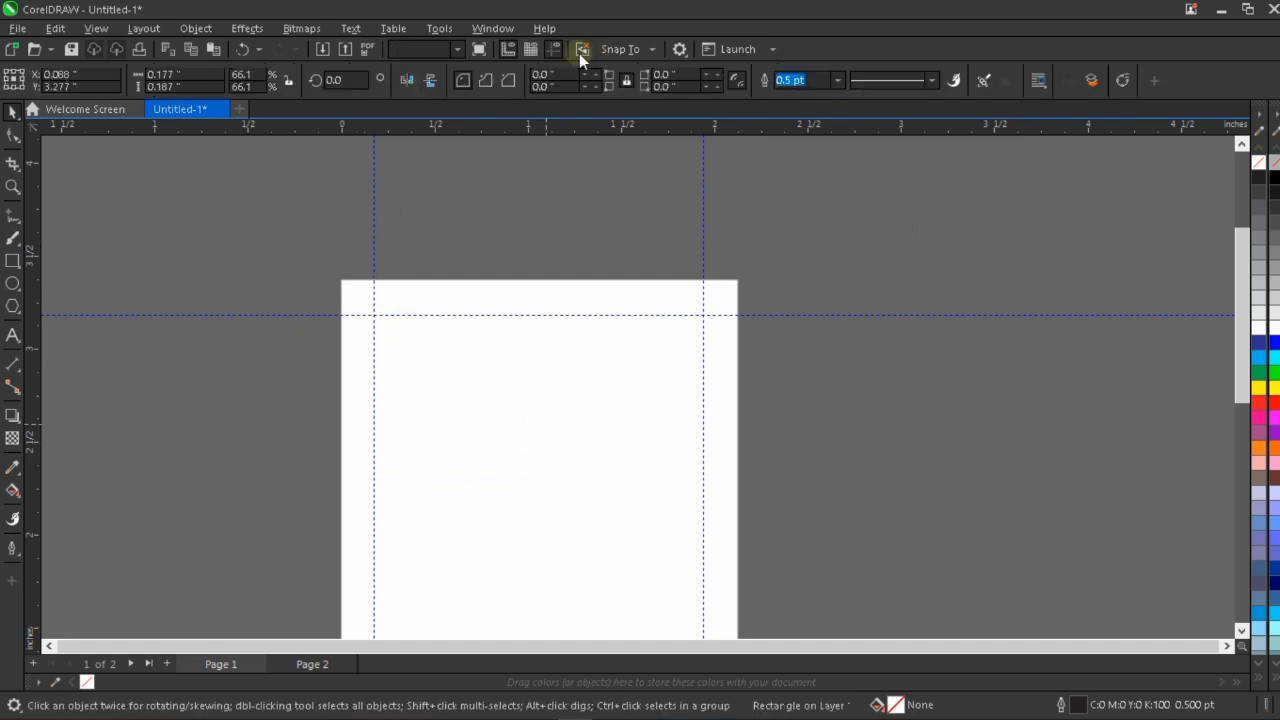
pyautogui.click(458, 50)
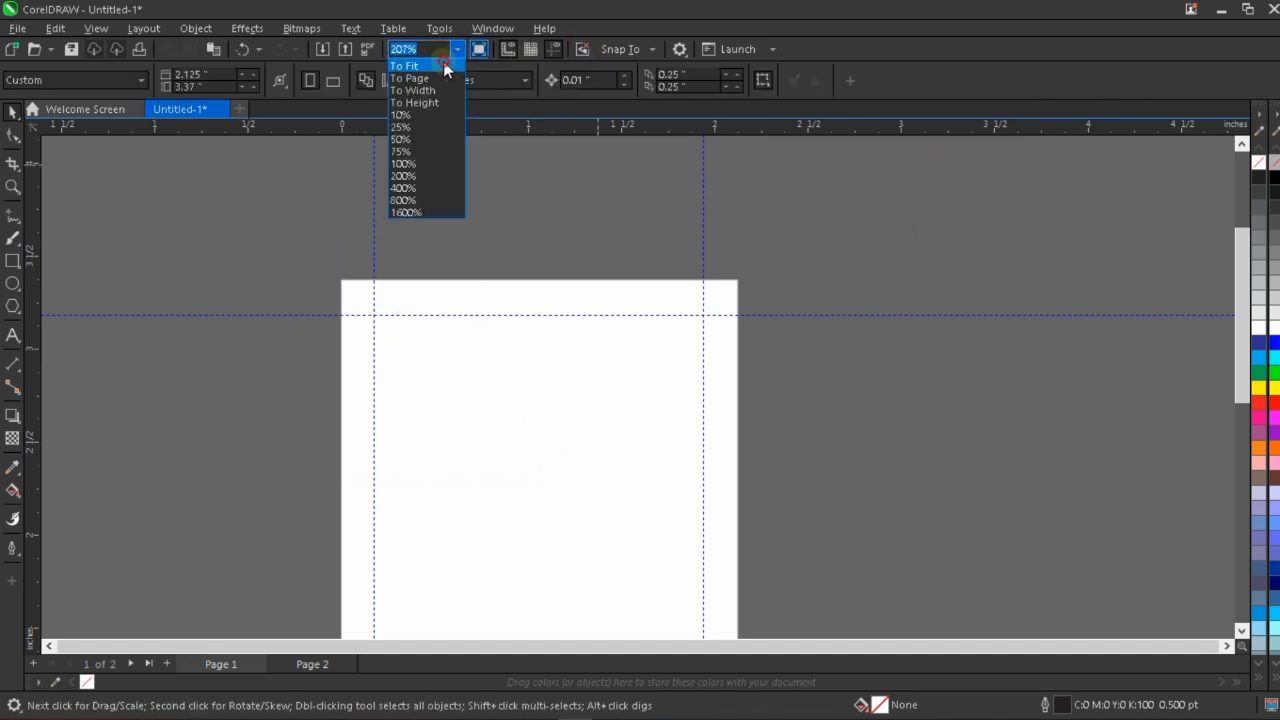
pyautogui.click(409, 78)
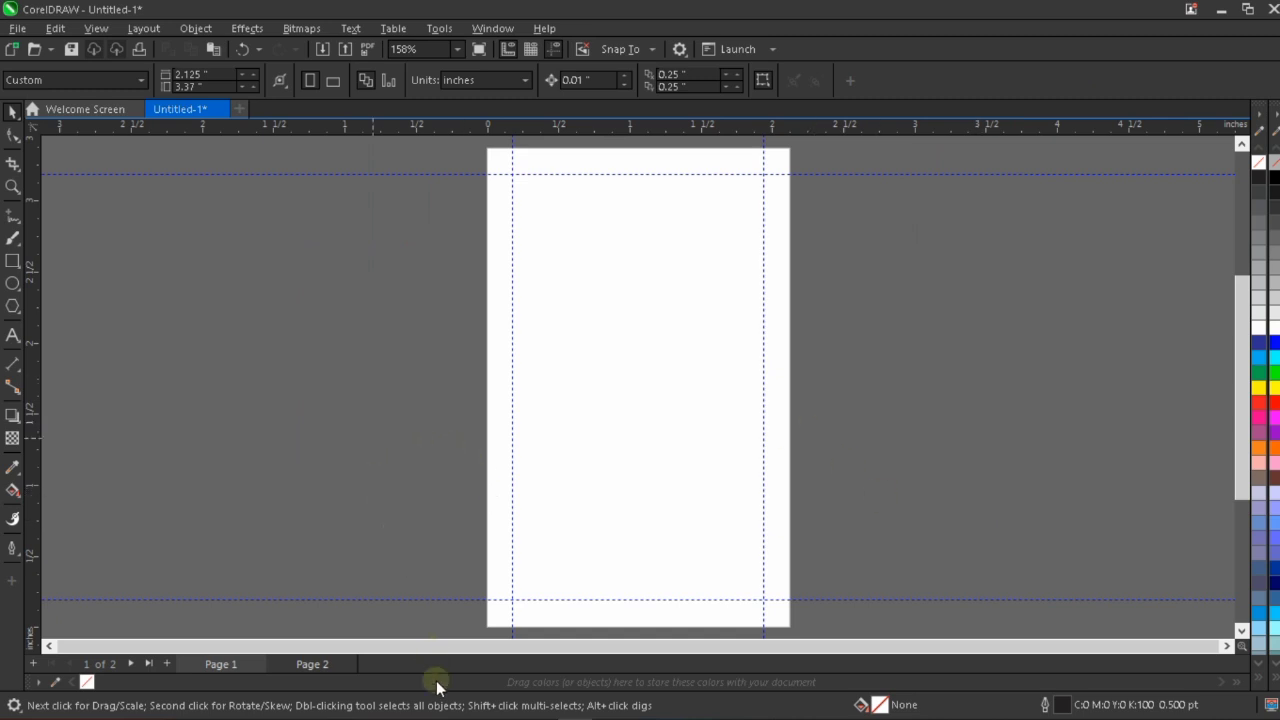
# Switch to the Sureway ID Card file in Notepad, copy all the front card text from Sureway Technologies through the mail line, and minimize Notepad.
pyautogui.moveTo(560, 715)
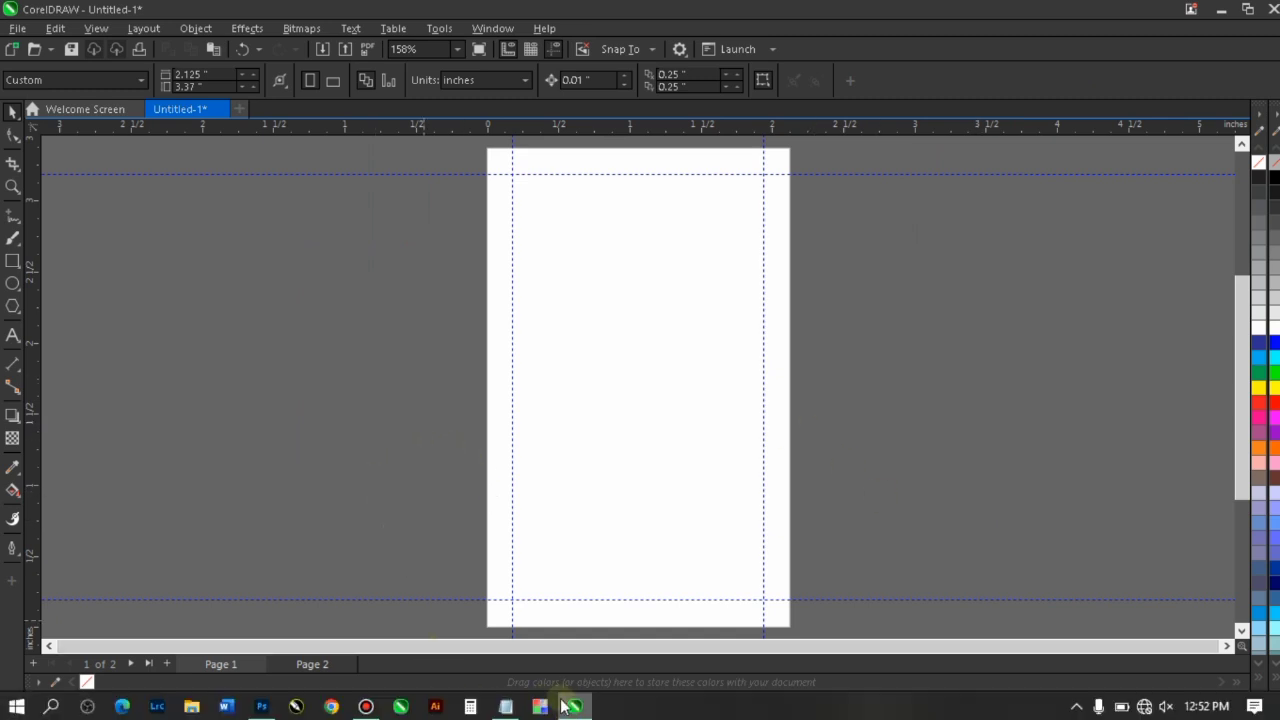
pyautogui.click(505, 707)
pyautogui.click(786, 296)
pyautogui.click(785, 307)
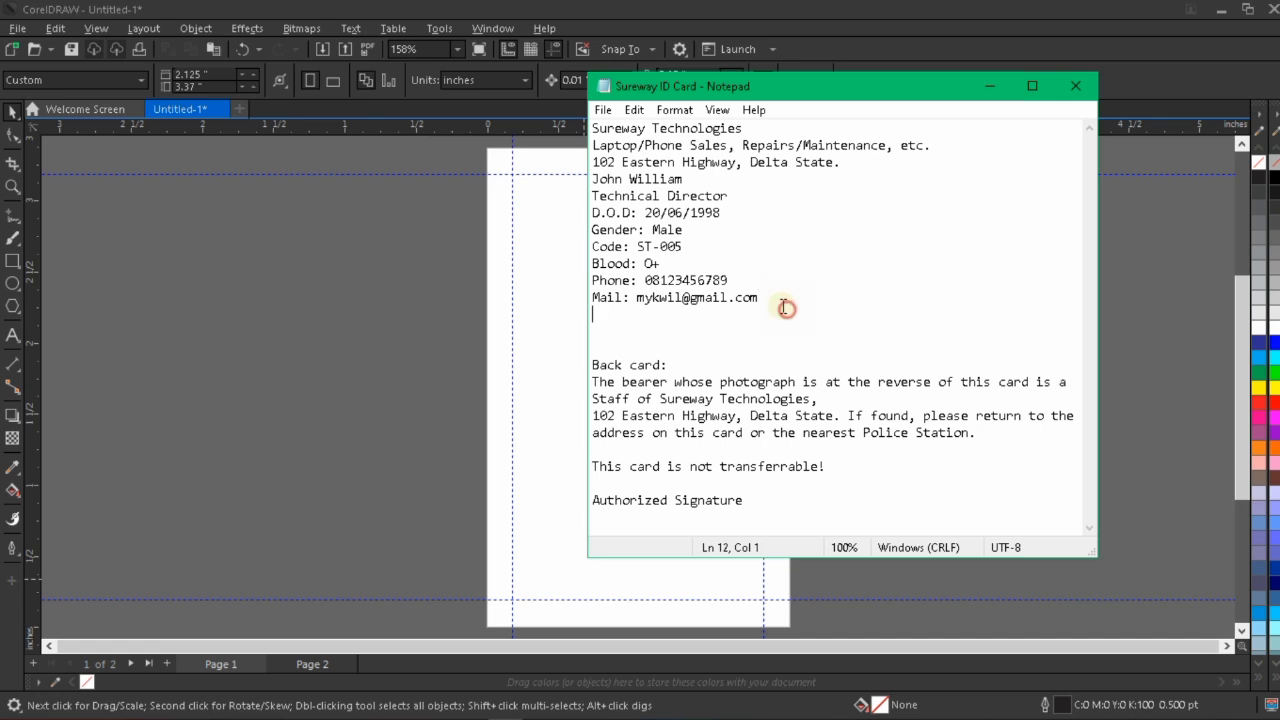
pyautogui.moveTo(785, 307); pyautogui.dragTo(564, 126)
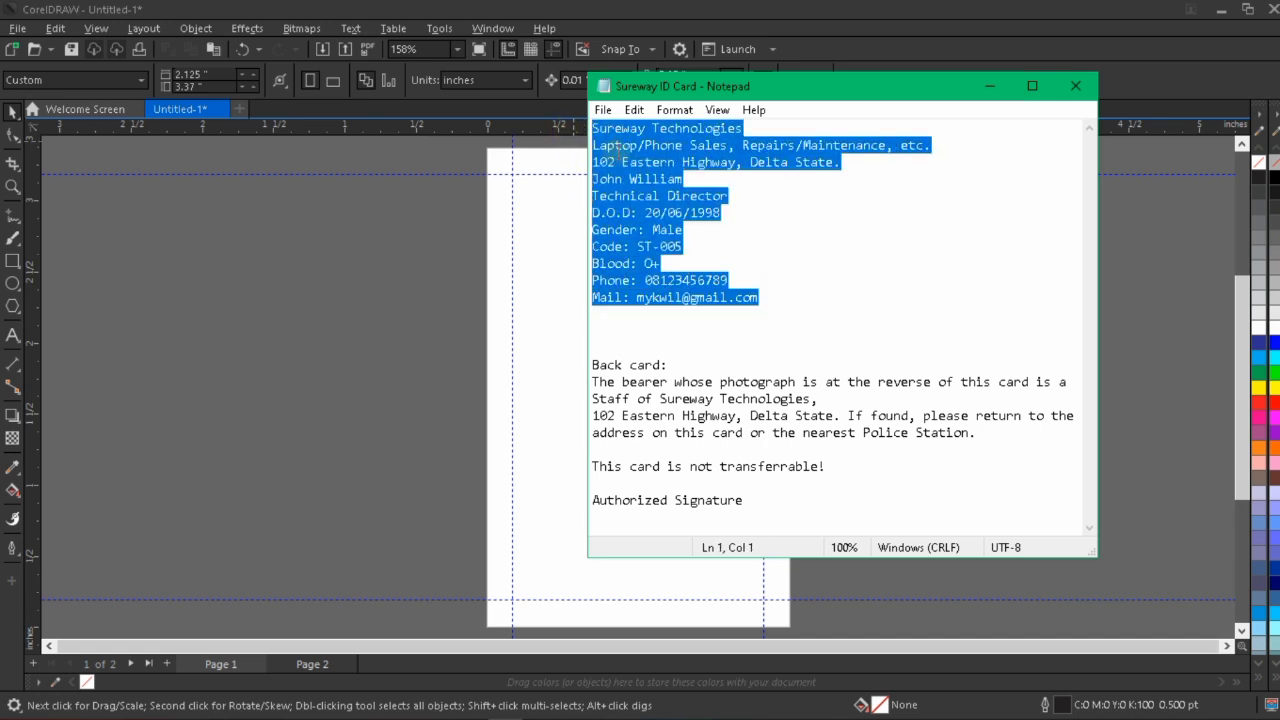
pyautogui.rightClick(617, 157)
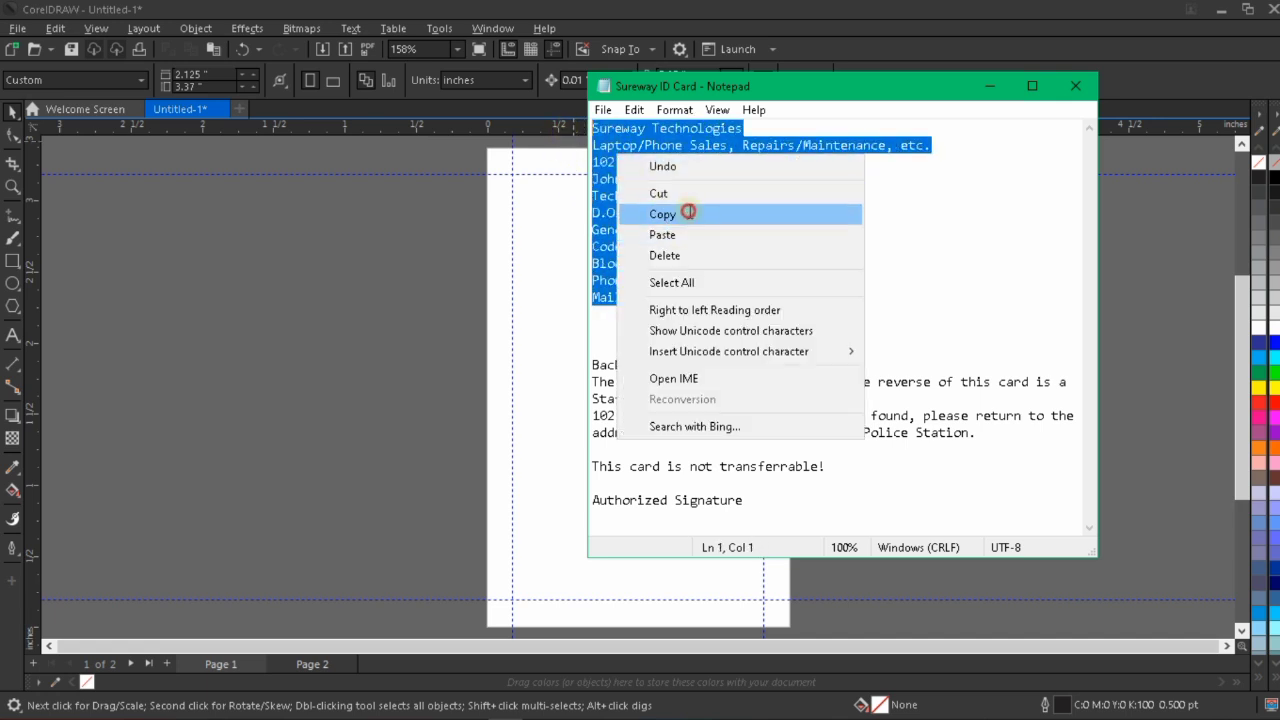
pyautogui.click(688, 213)
pyautogui.click(990, 86)
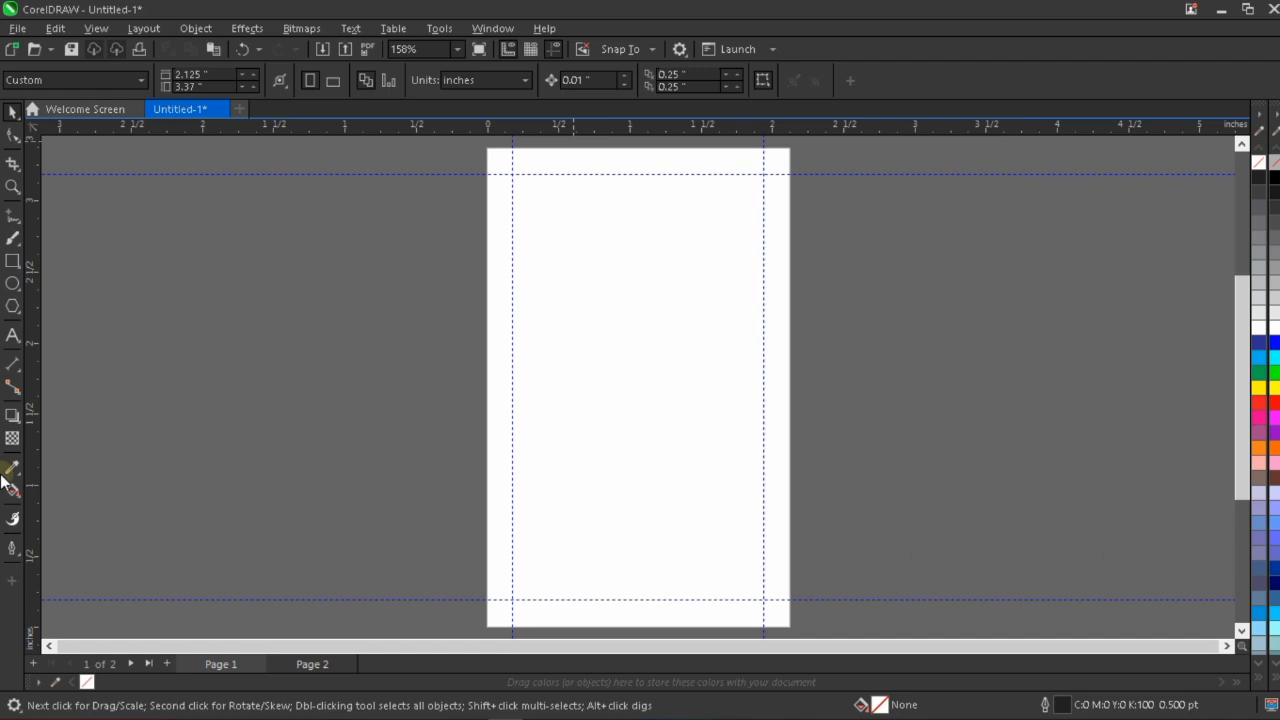
# Paste the copied card details as artistic text in the empty area to the right of the page.
pyautogui.click(12, 337)
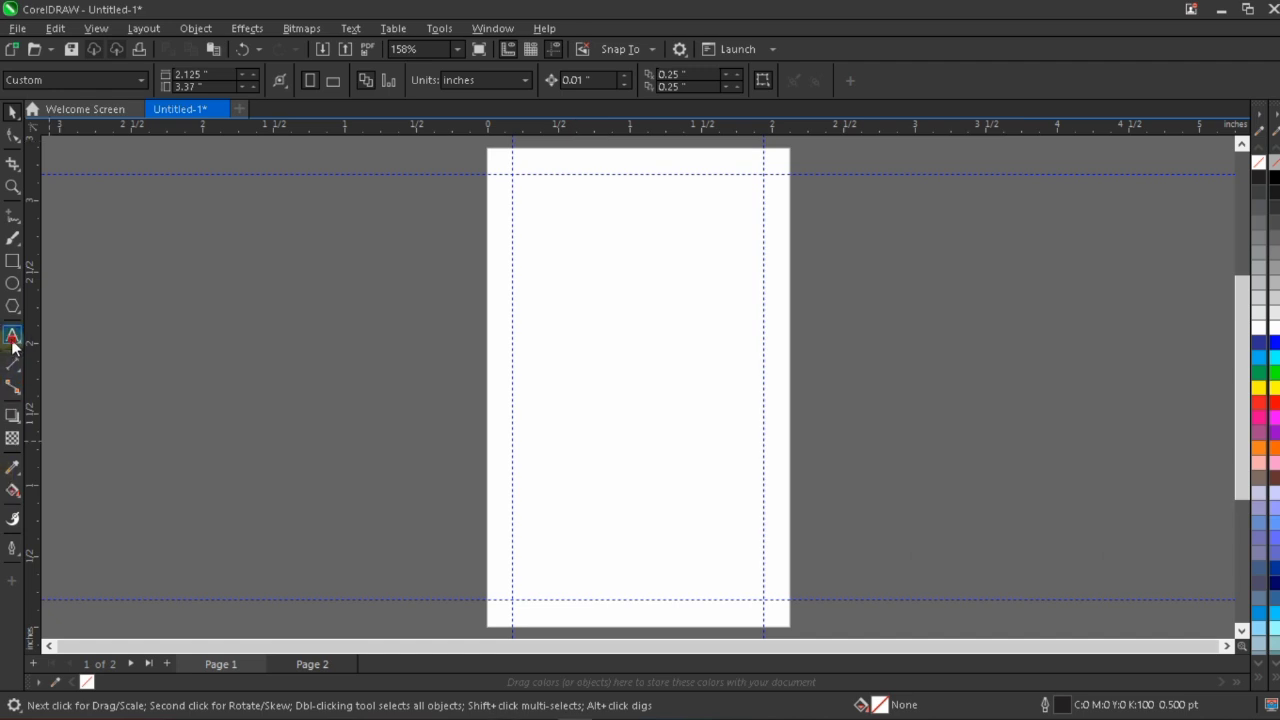
pyautogui.click(855, 285)
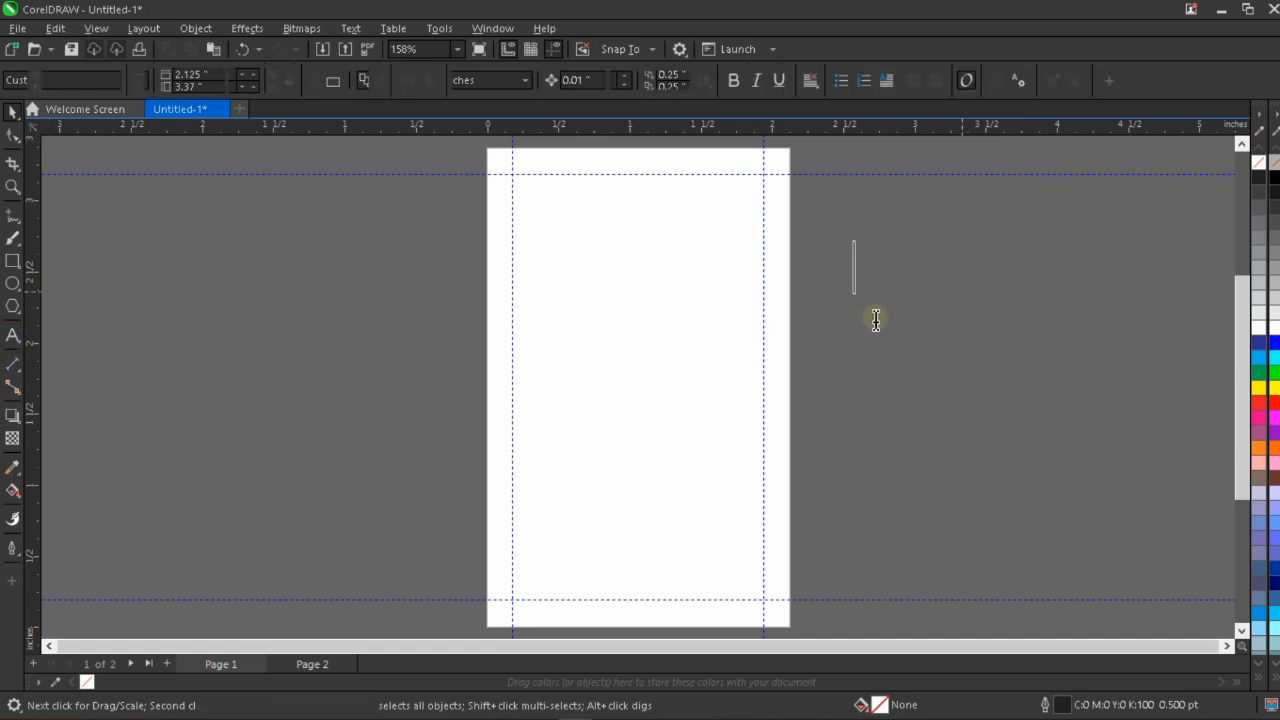
pyautogui.hotkey('ctrl', 'v')
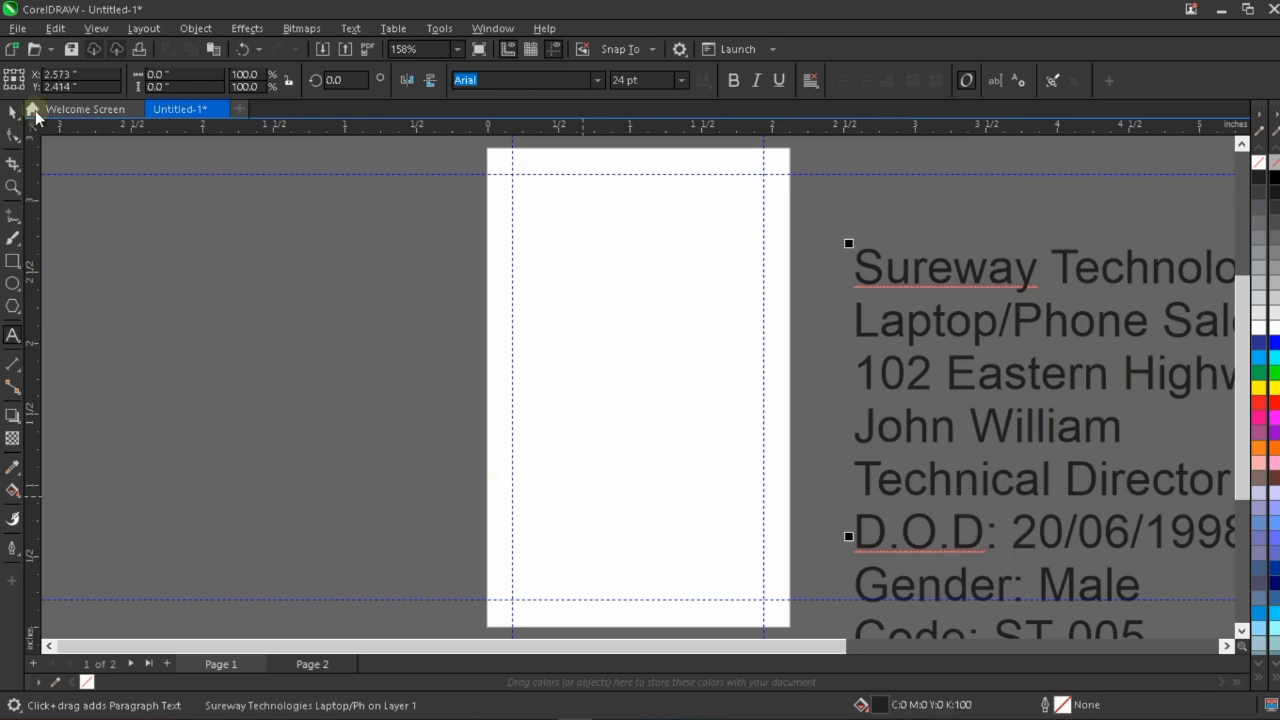
pyautogui.scroll(-3, 766, 502)
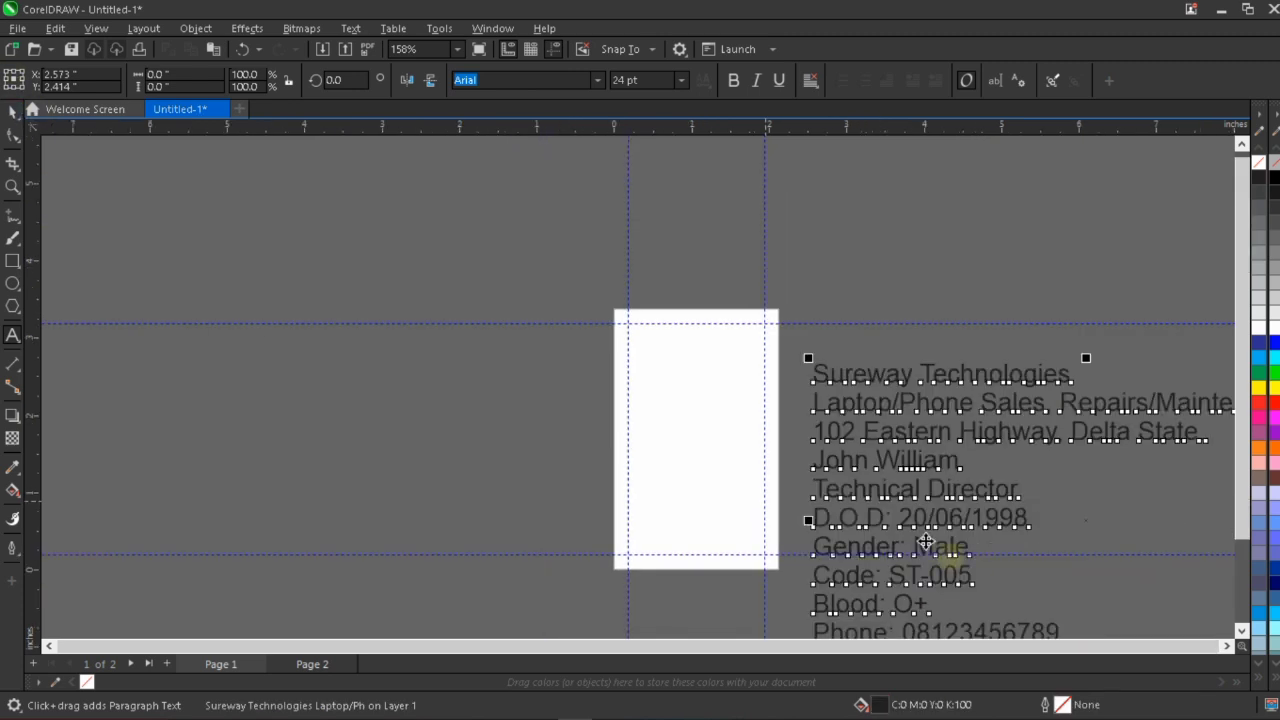
pyautogui.scroll(-2, 810, 420)
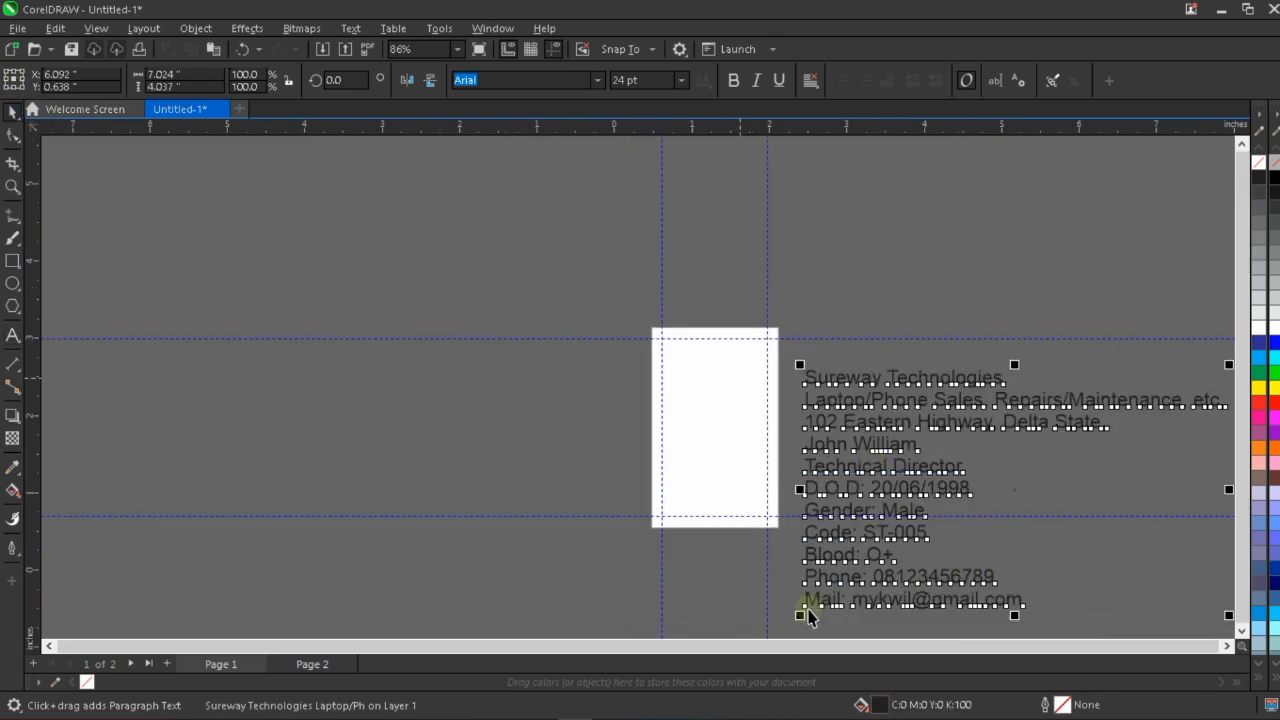
# Scale the pasted text block down to about 4.3 by 2.471 inches and place it just right of the page.
pyautogui.moveTo(808, 616); pyautogui.dragTo(887, 515)
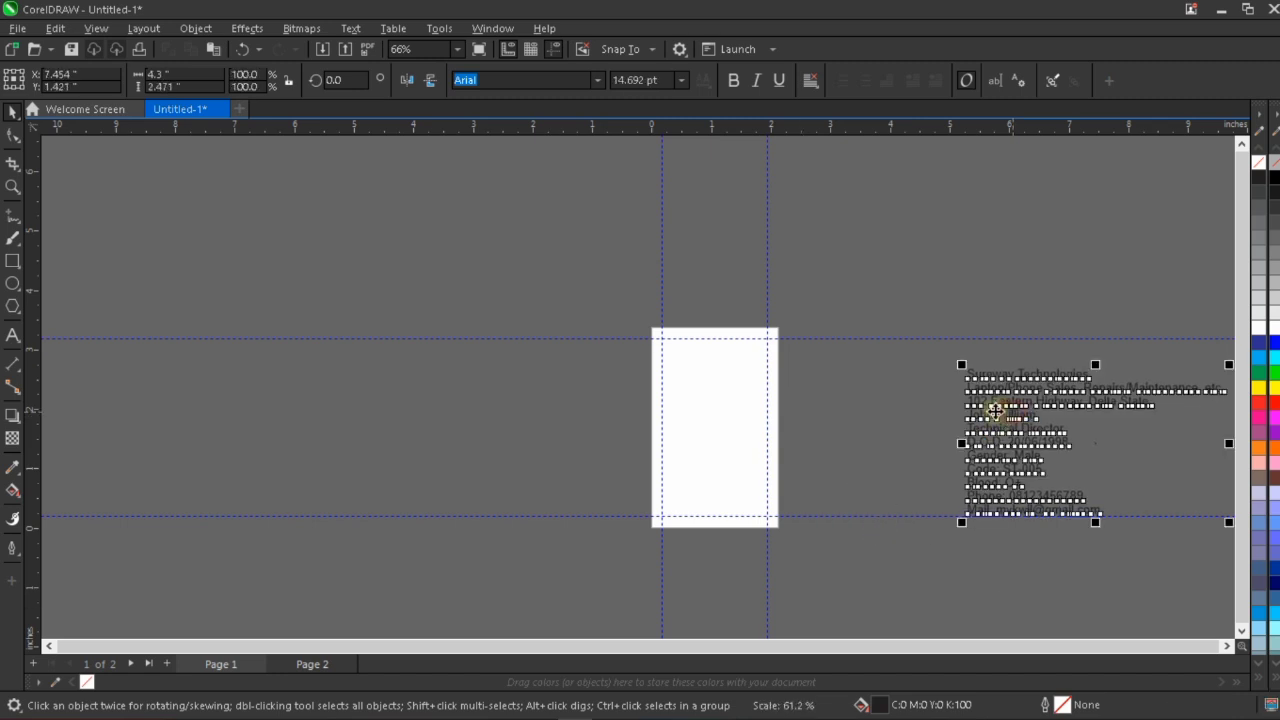
pyautogui.moveTo(995, 410); pyautogui.dragTo(839, 398)
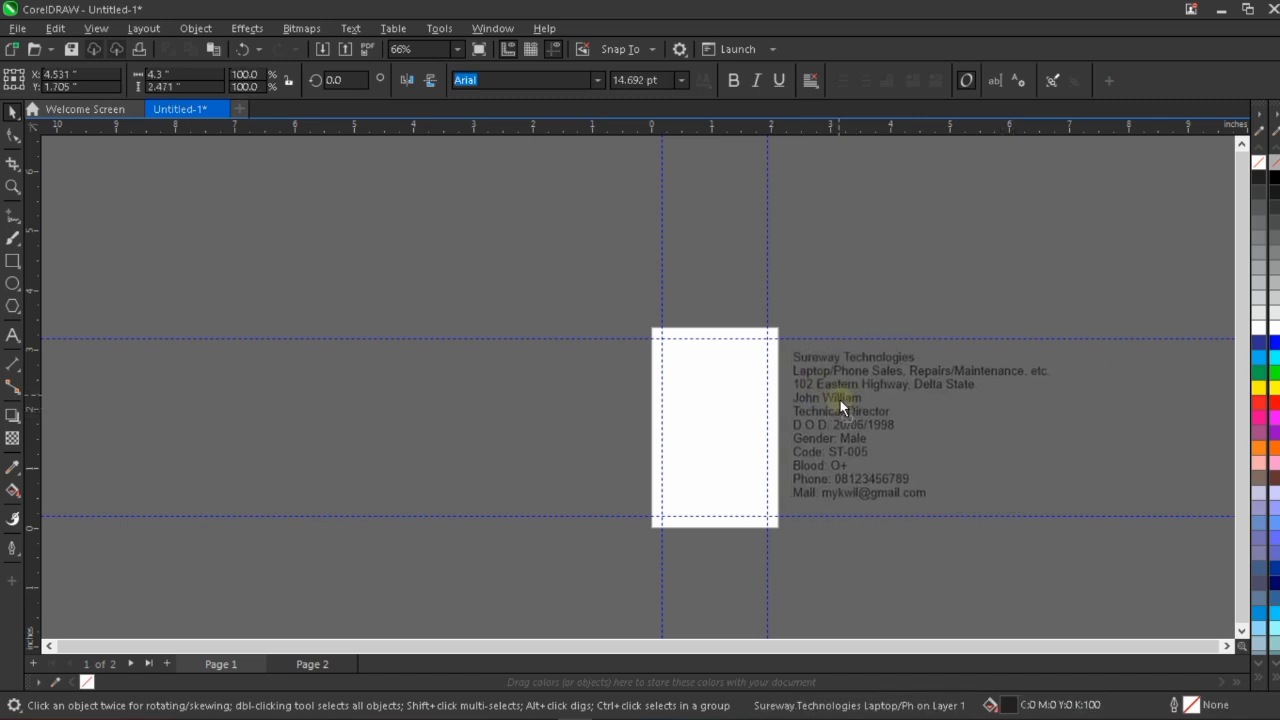
pyautogui.click(862, 284)
pyautogui.scroll(2, 686, 410)
pyautogui.scroll(-1, 609, 398)
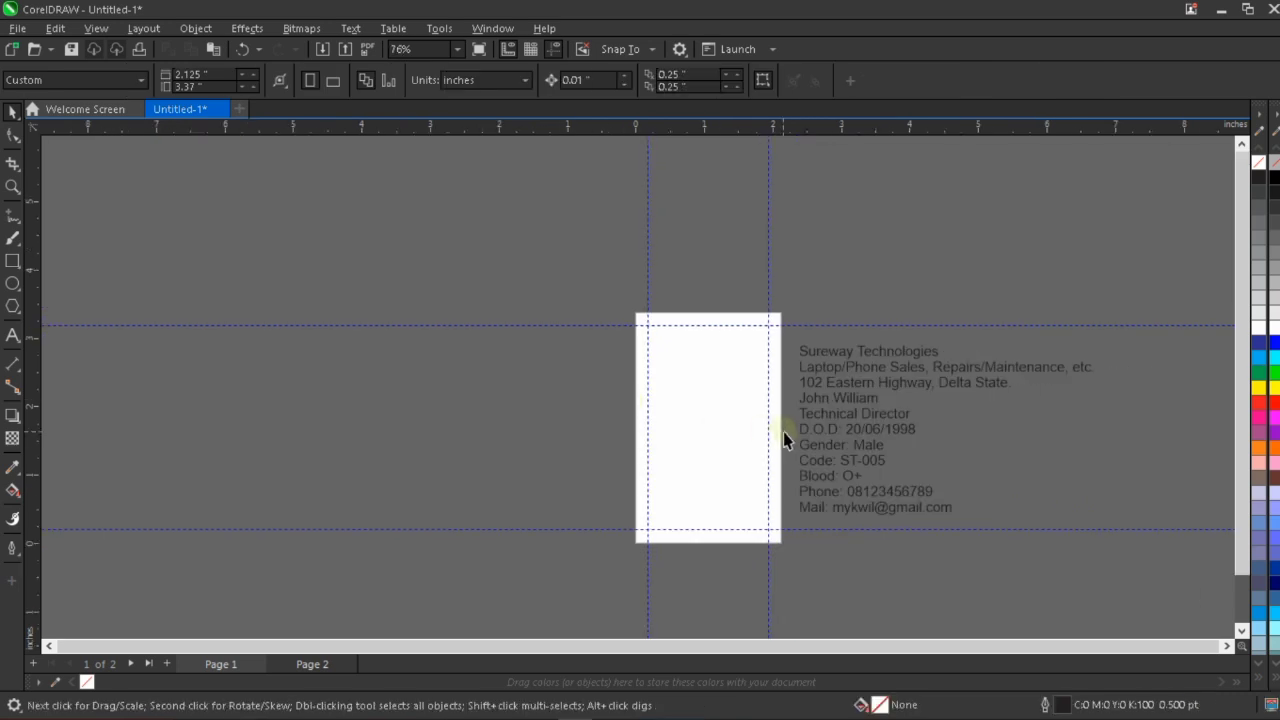
pyautogui.scroll(2, 788, 432)
pyautogui.scroll(-1, 584, 384)
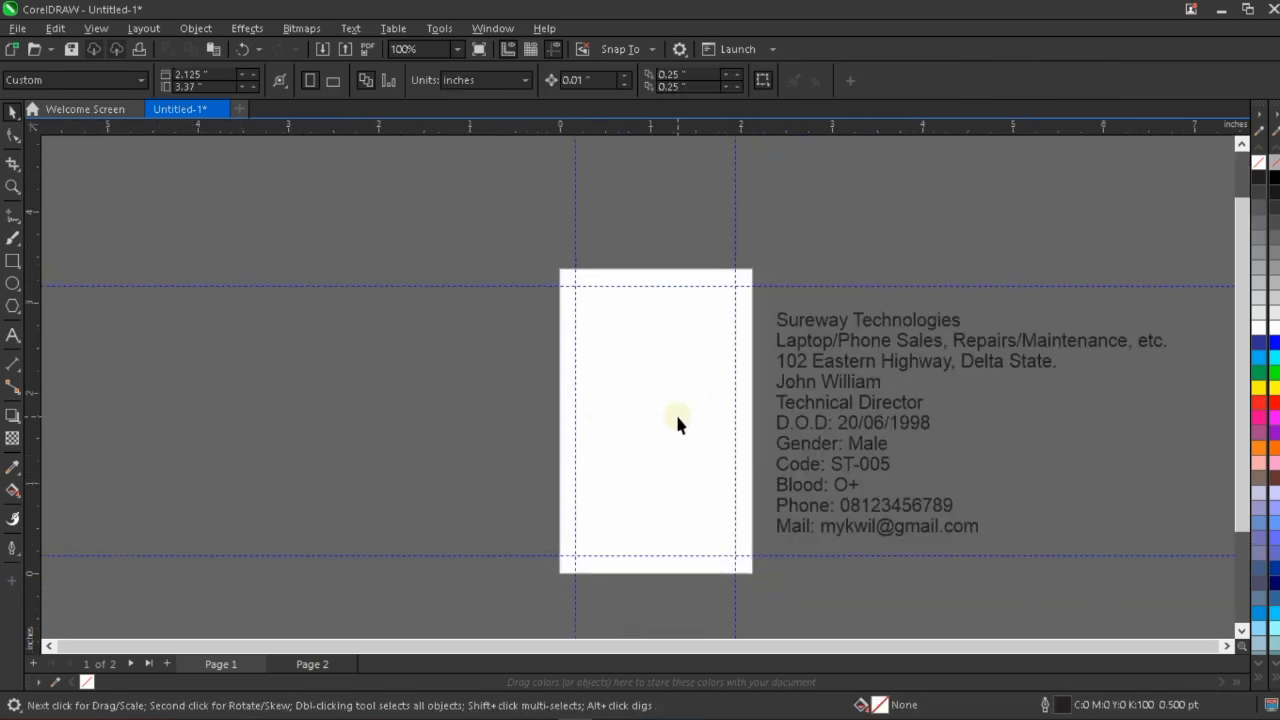
pyautogui.scroll(1, 667, 392)
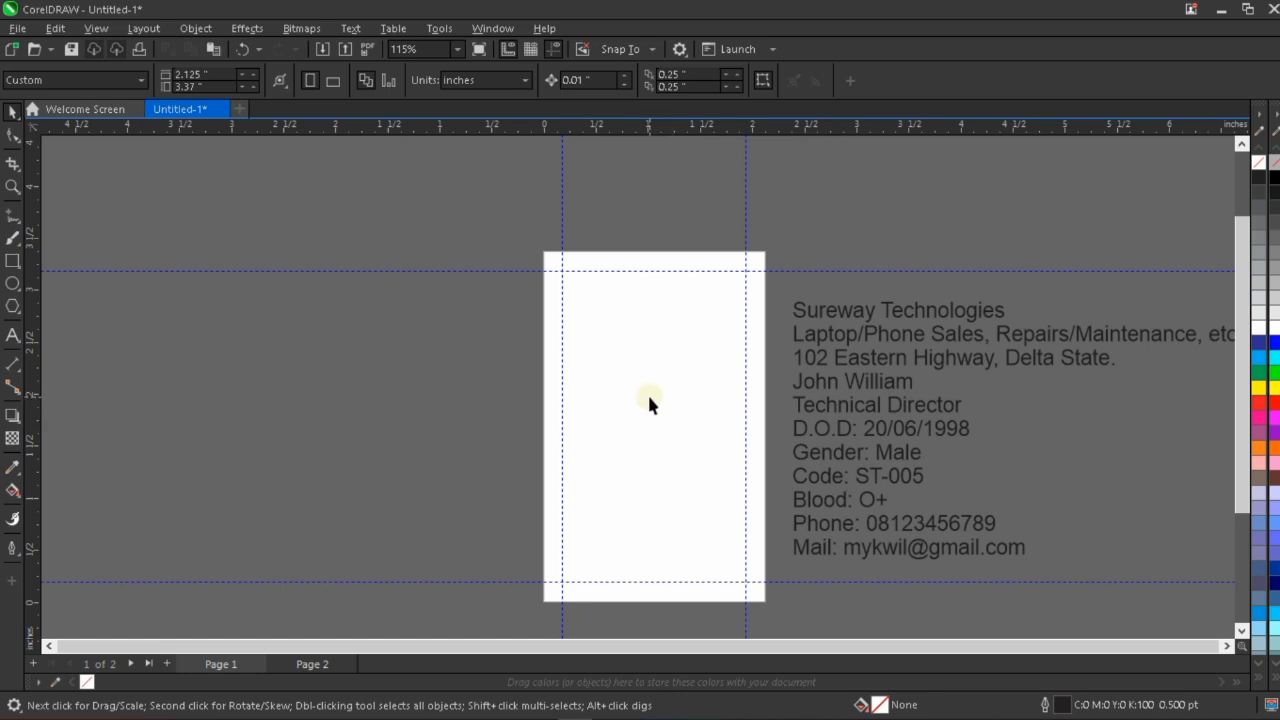
pyautogui.scroll(2, 612, 374)
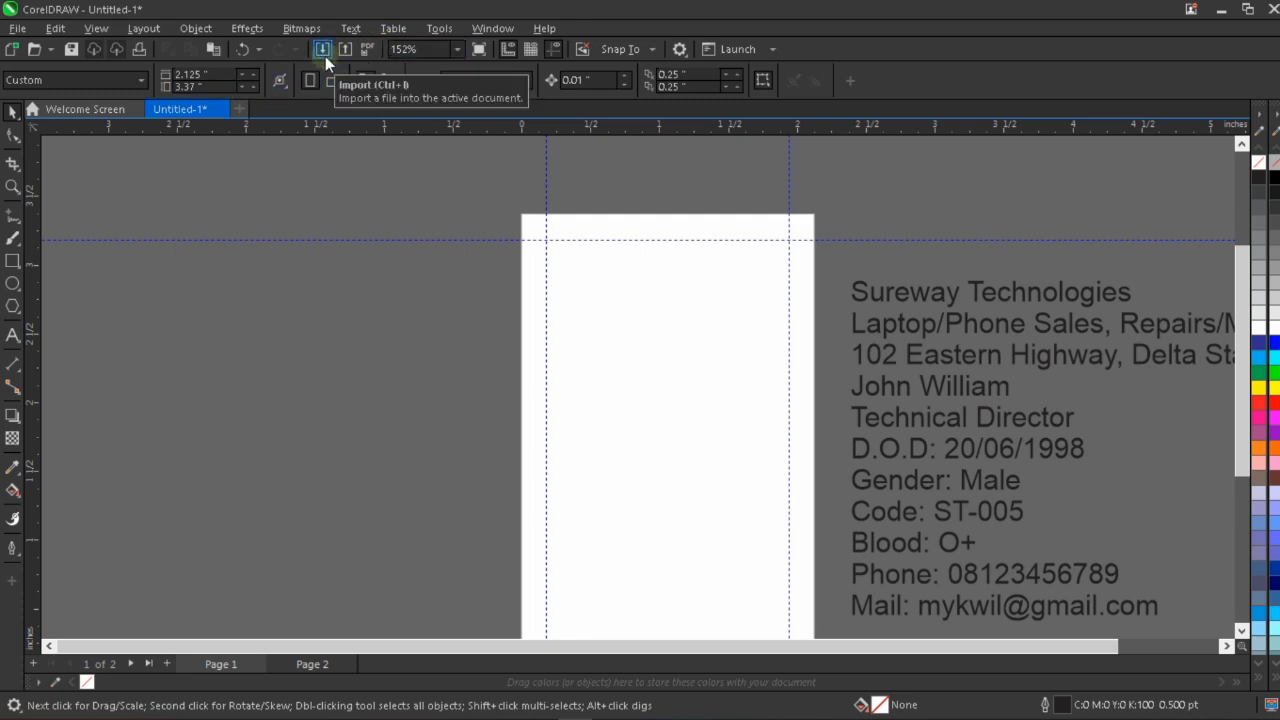
# Import the IMG_8551, Random Passport and Signature images together from the Sureway folder on the Desktop.
pyautogui.click(18, 30)
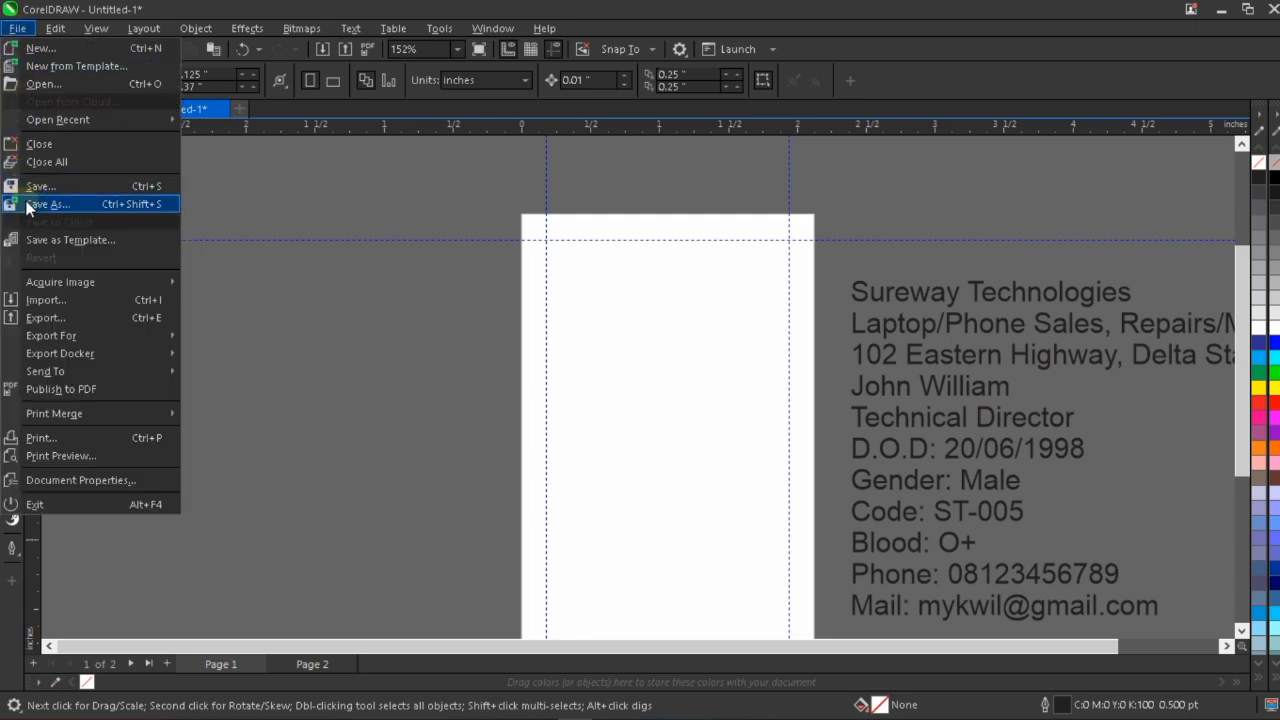
pyautogui.click(52, 302)
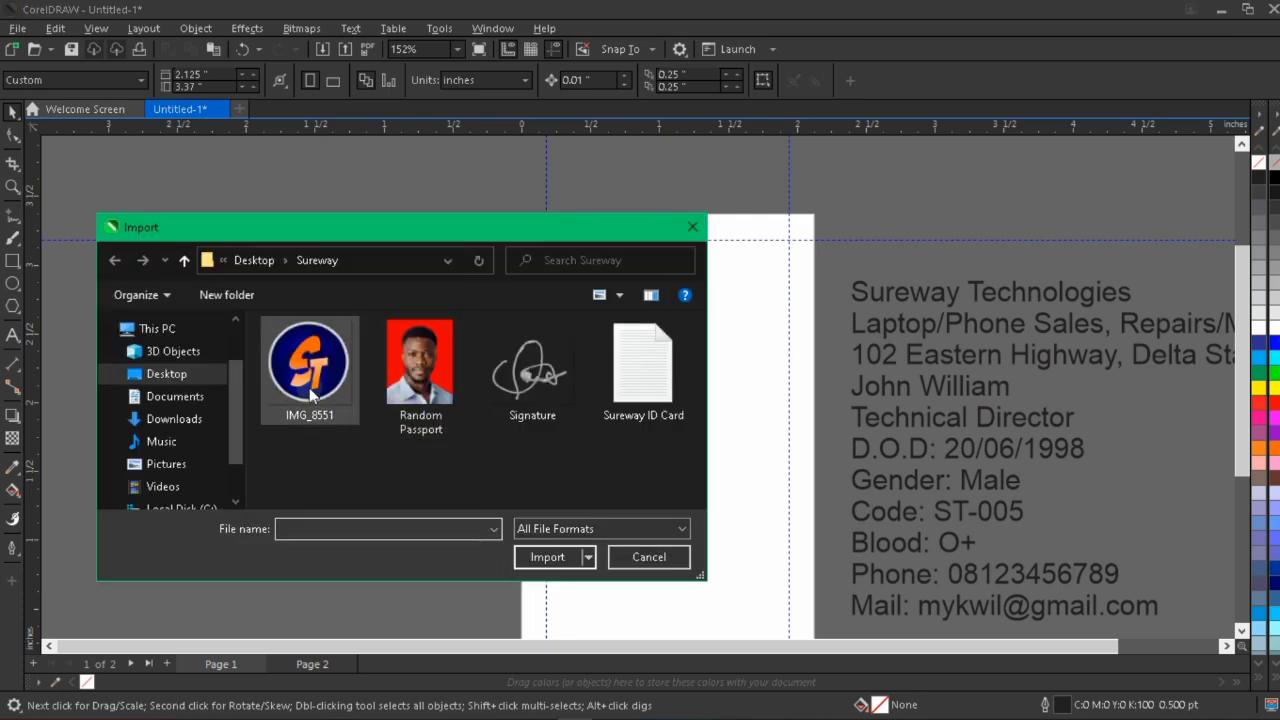
pyautogui.click(350, 385)
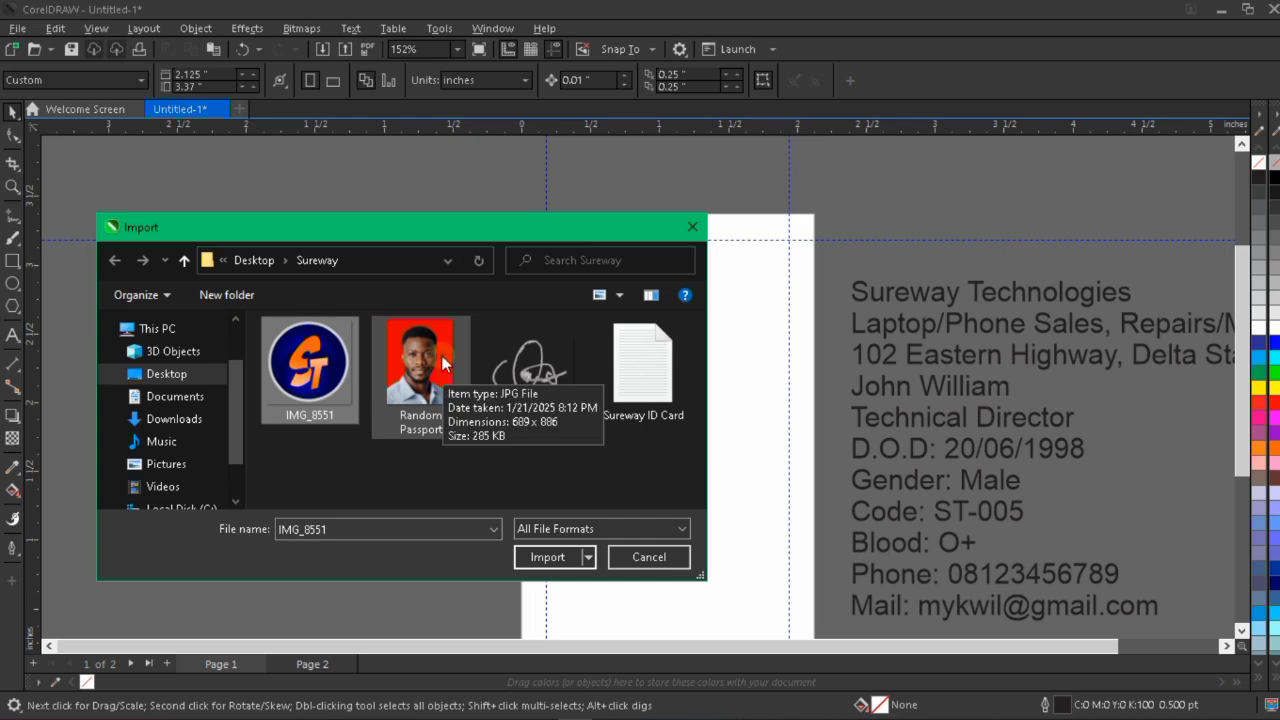
pyautogui.keyDown('ctrl'); pyautogui.click(437, 405); pyautogui.keyUp('ctrl')
pyautogui.keyDown('ctrl'); pyautogui.click(525, 372); pyautogui.keyUp('ctrl')
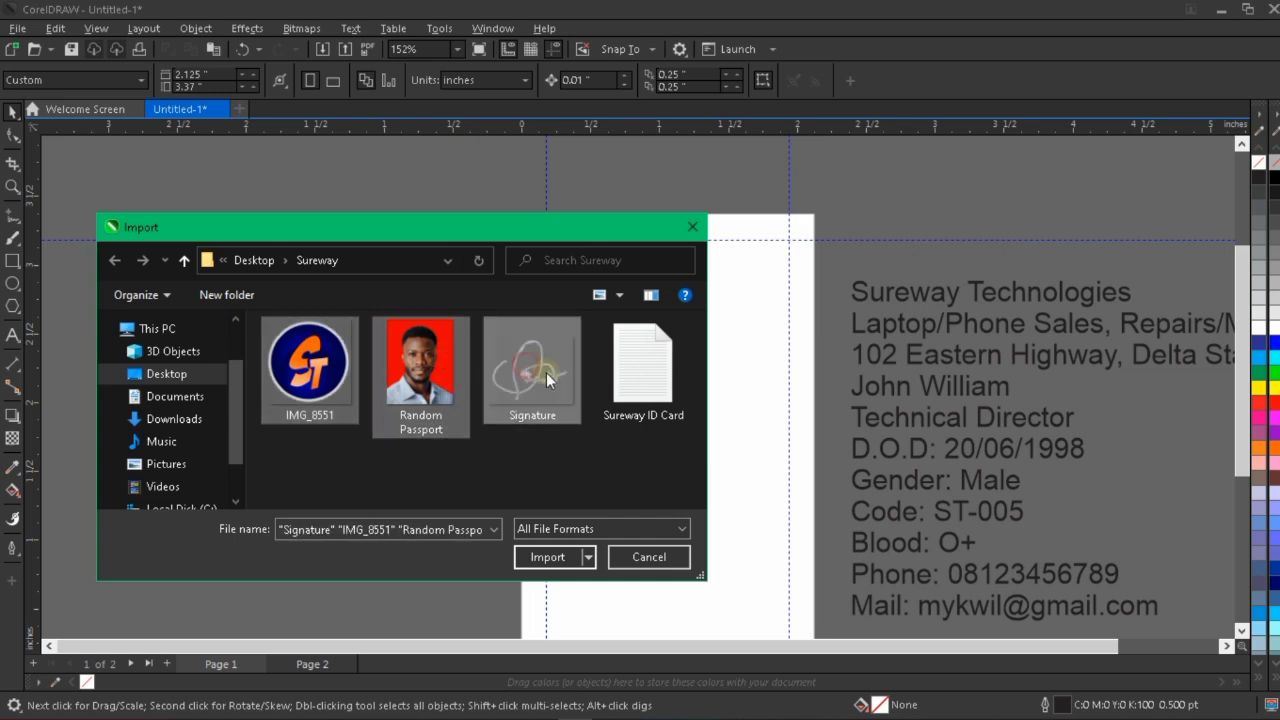
pyautogui.click(548, 557)
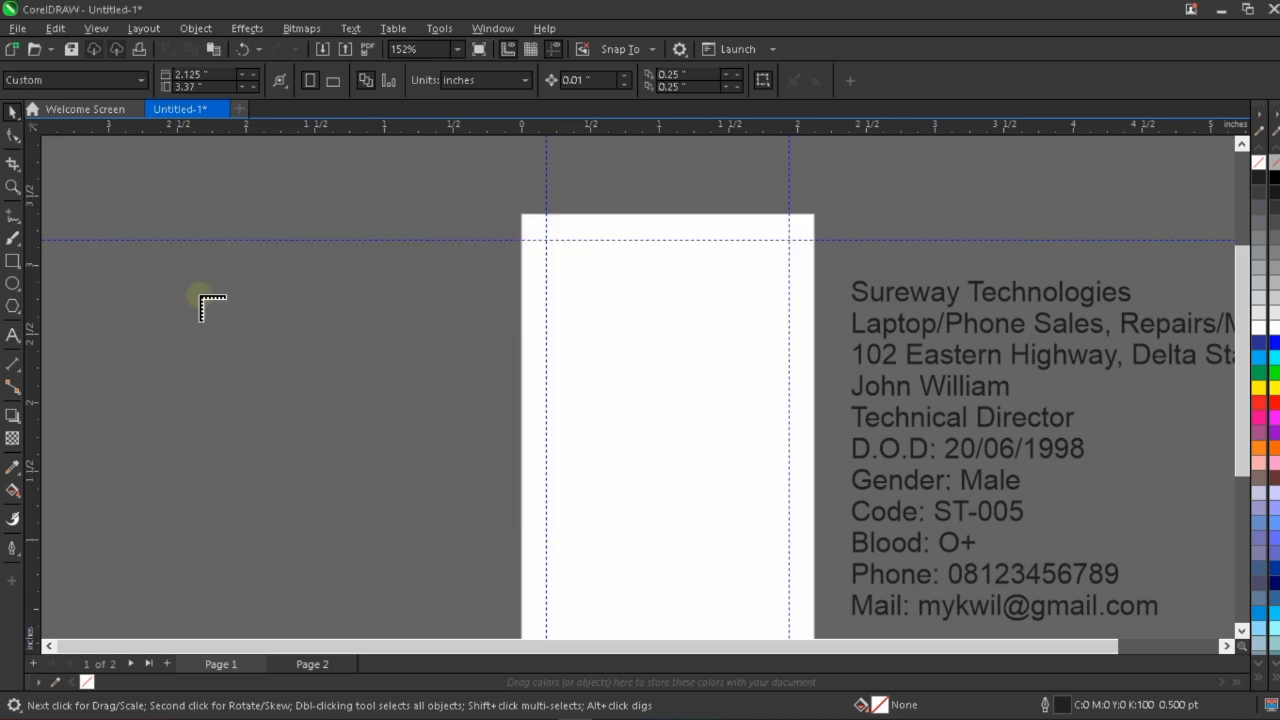
# Place the logo, passport photo and signature side by side left of the page, with the signature about 0.389 by 0.311 inch.
pyautogui.click(88, 279)
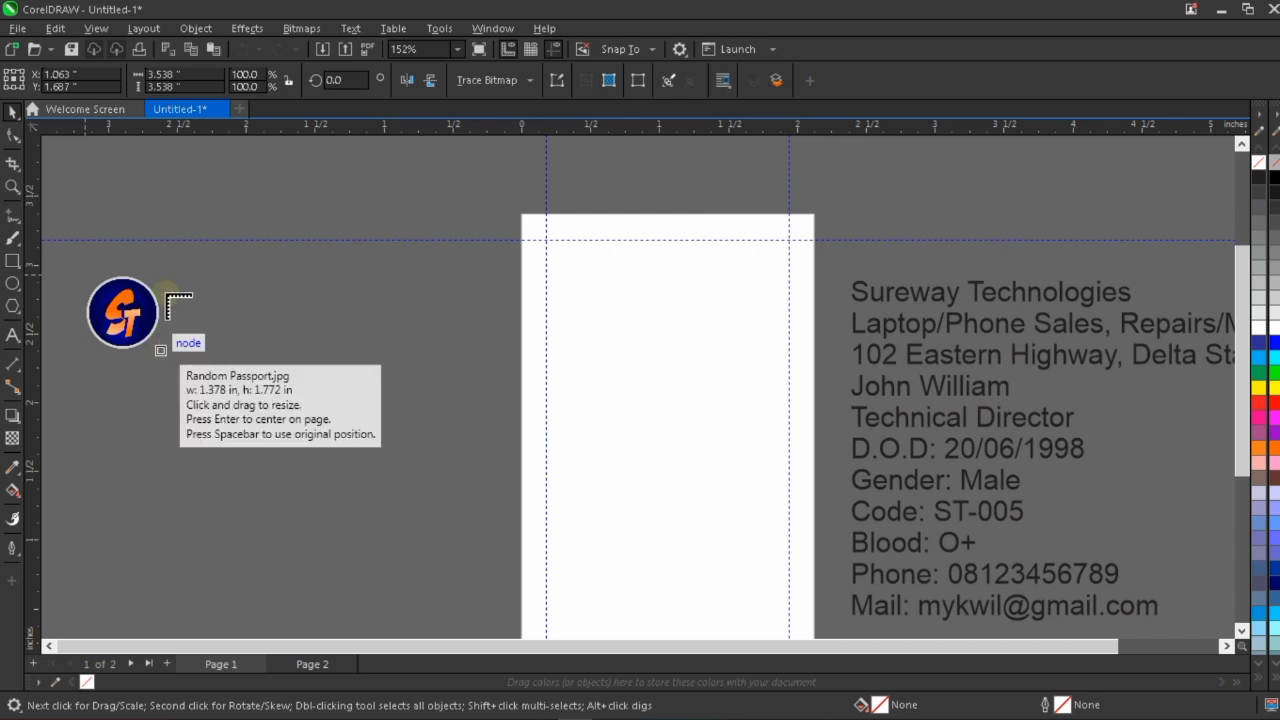
pyautogui.moveTo(166, 264); pyautogui.dragTo(235, 351)
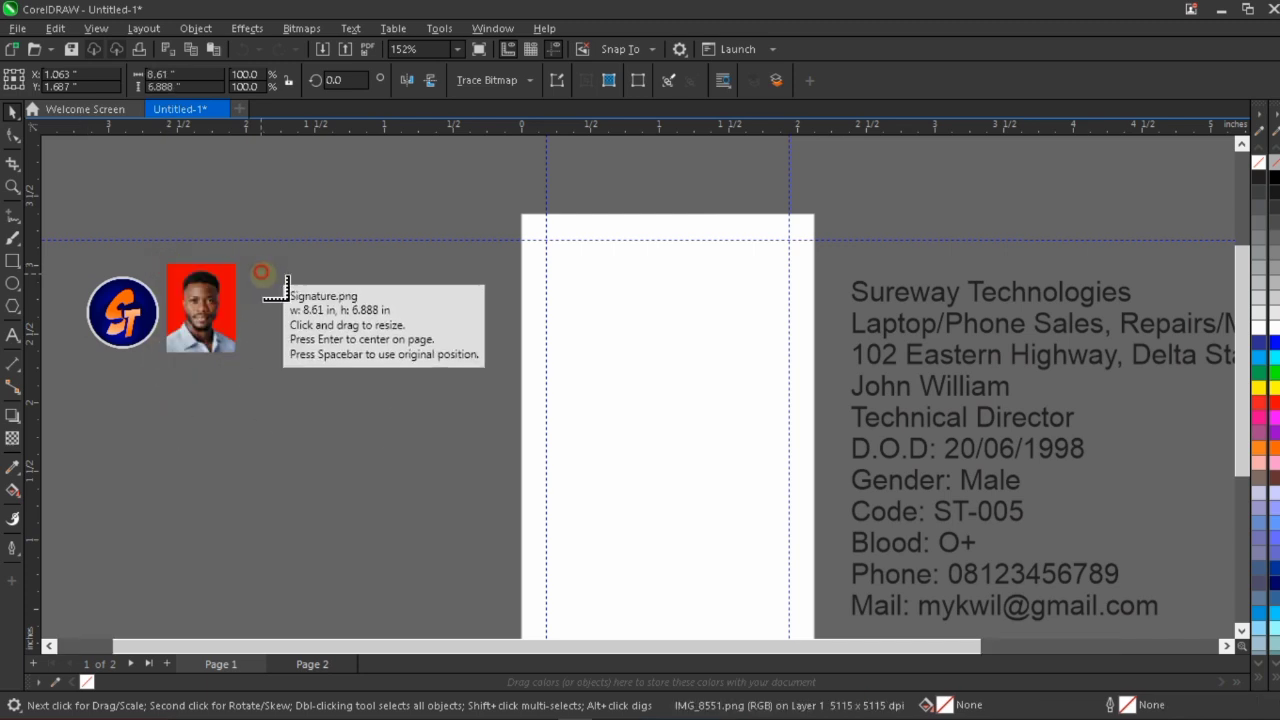
pyautogui.moveTo(261, 272); pyautogui.dragTo(314, 344)
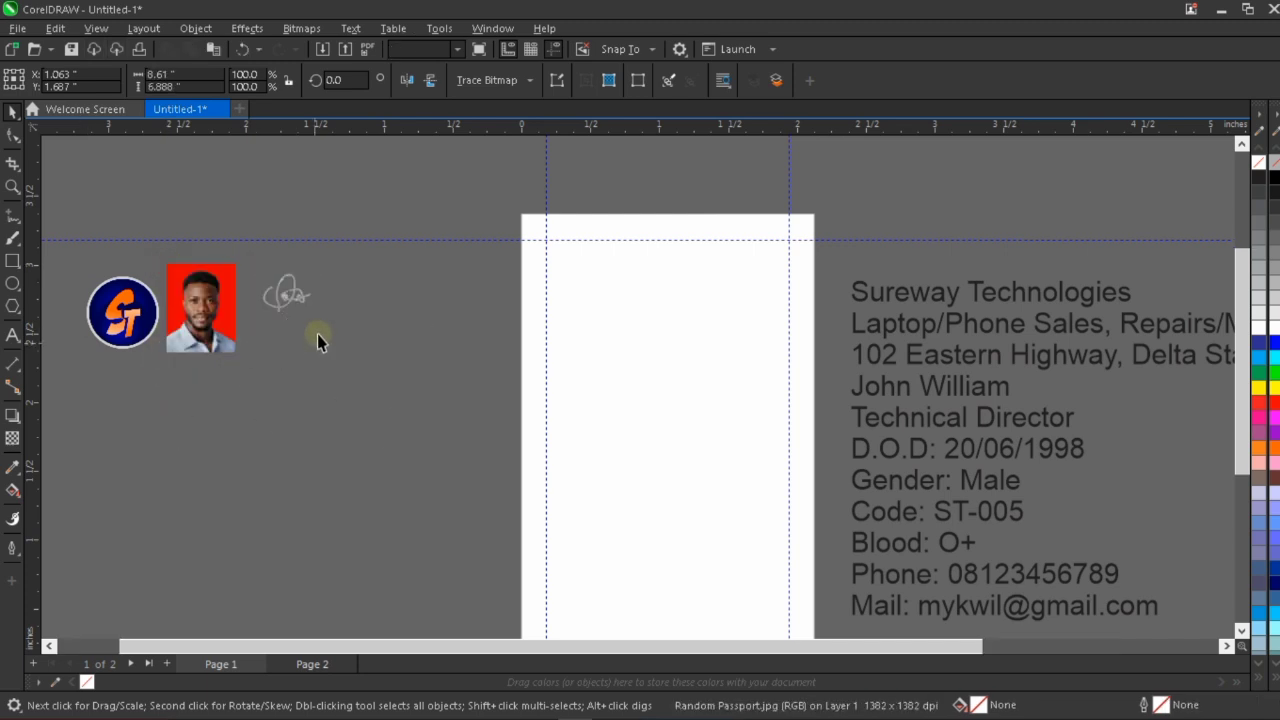
# Enlarge the signature image proportionally to roughly the logo's height, then deselect it.
pyautogui.click(305, 301)
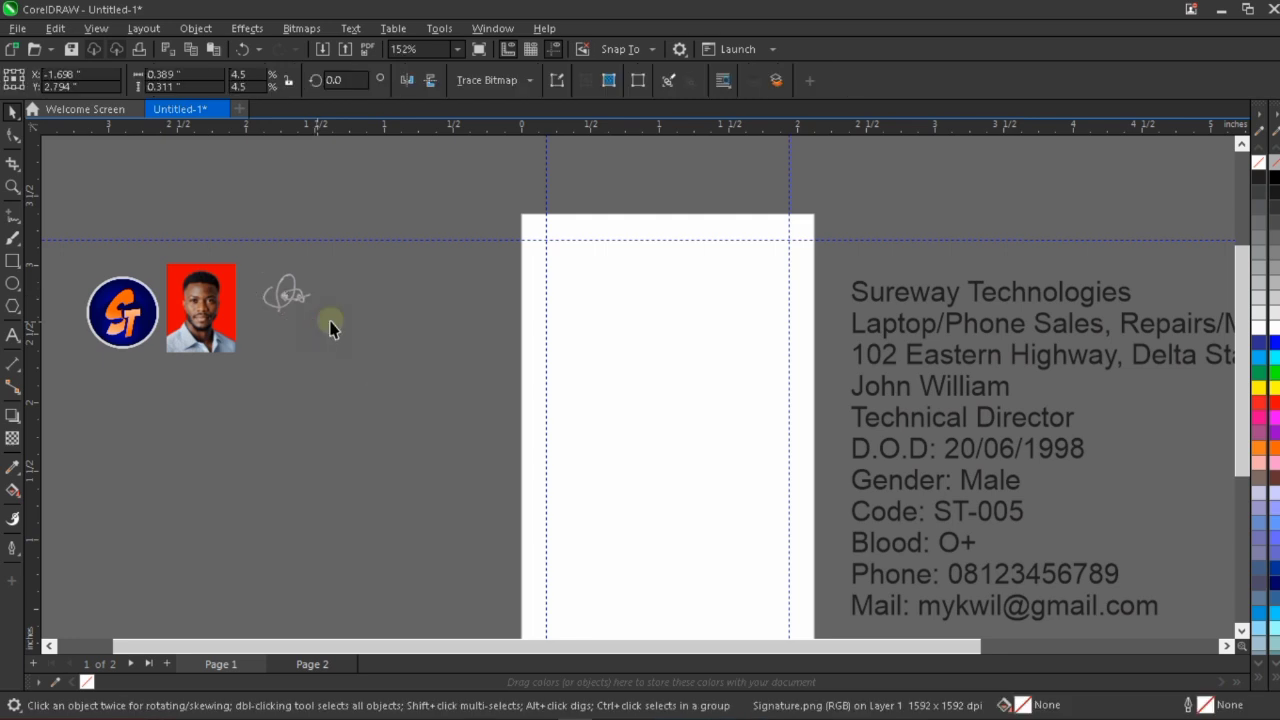
pyautogui.moveTo(330, 322); pyautogui.dragTo(360, 351)
pyautogui.click(310, 296)
pyautogui.click(328, 313)
pyautogui.click(442, 307)
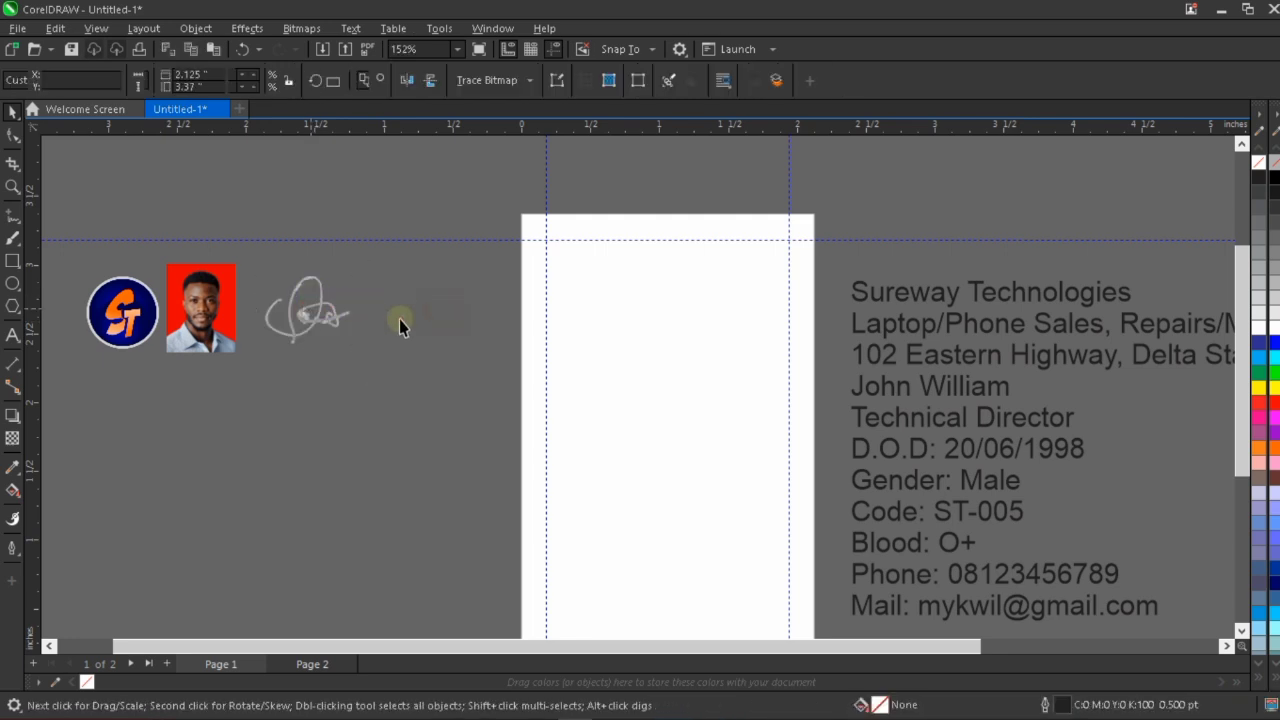
# Try the signature image on the upper middle of the page and undo the move.
pyautogui.scroll(-2, 399, 319)
pyautogui.scroll(3, 330, 320)
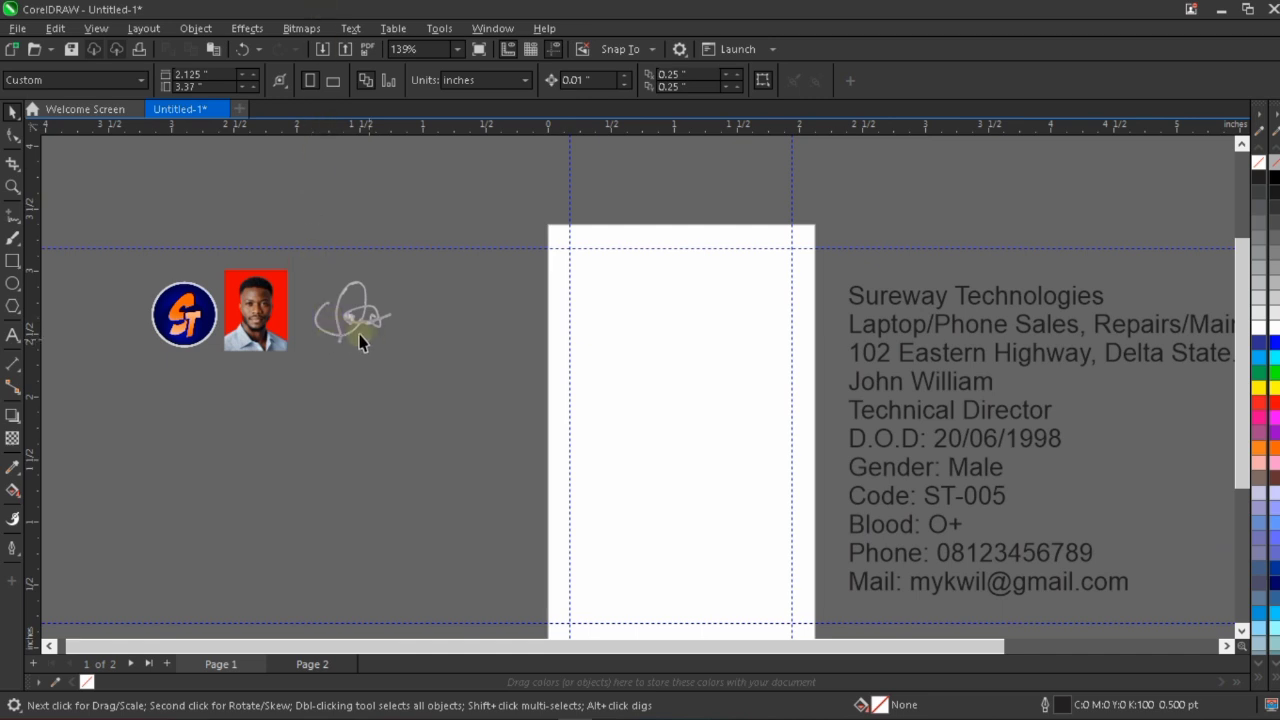
pyautogui.click(364, 317)
pyautogui.moveTo(690, 375); pyautogui.dragTo(693, 358)
pyautogui.hotkey('ctrl', 'z')
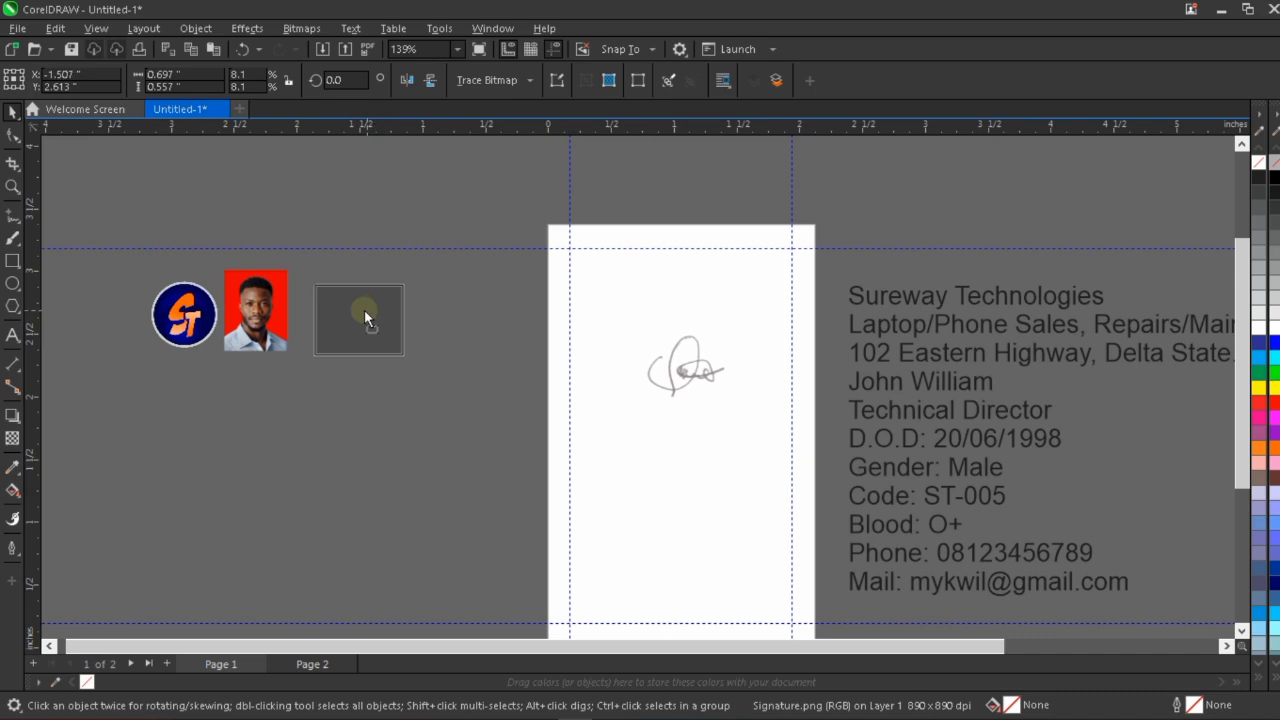
# Place the signature on the page at about X 1.028, Y 2.235 inches and examine its appearance against white.
pyautogui.scroll(-2, 372, 352)
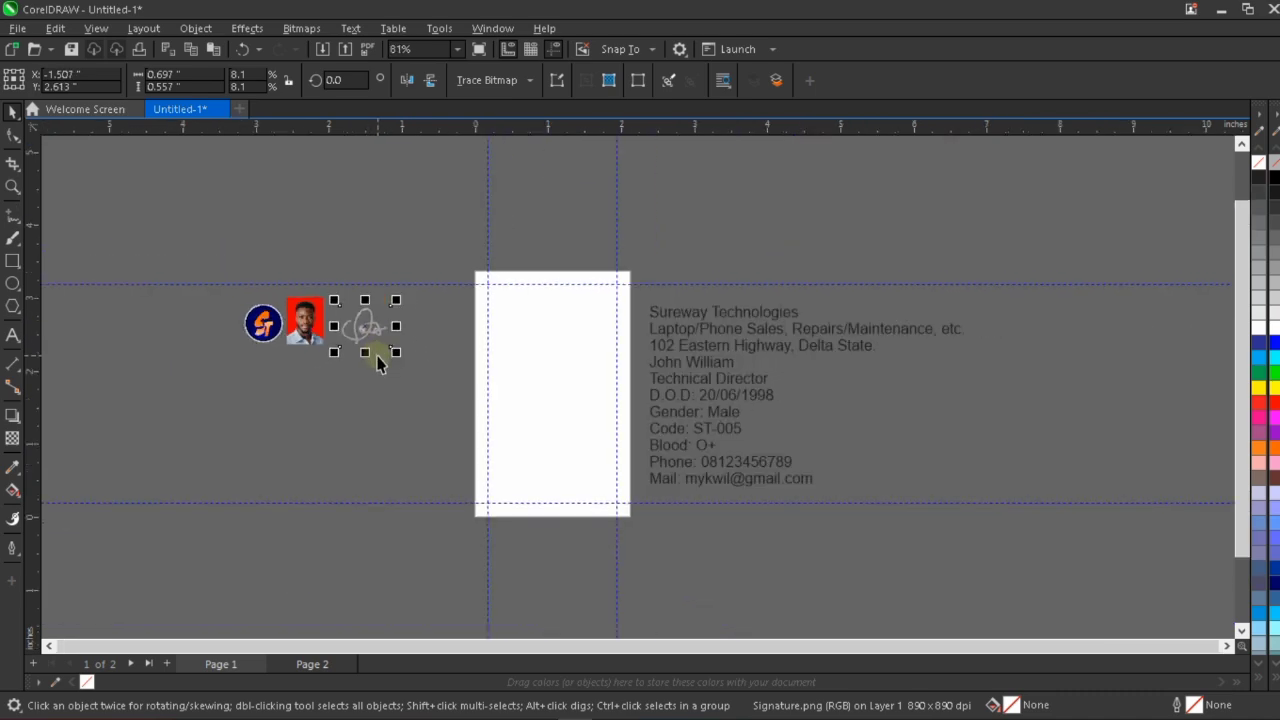
pyautogui.scroll(3, 372, 357)
pyautogui.scroll(-2, 385, 368)
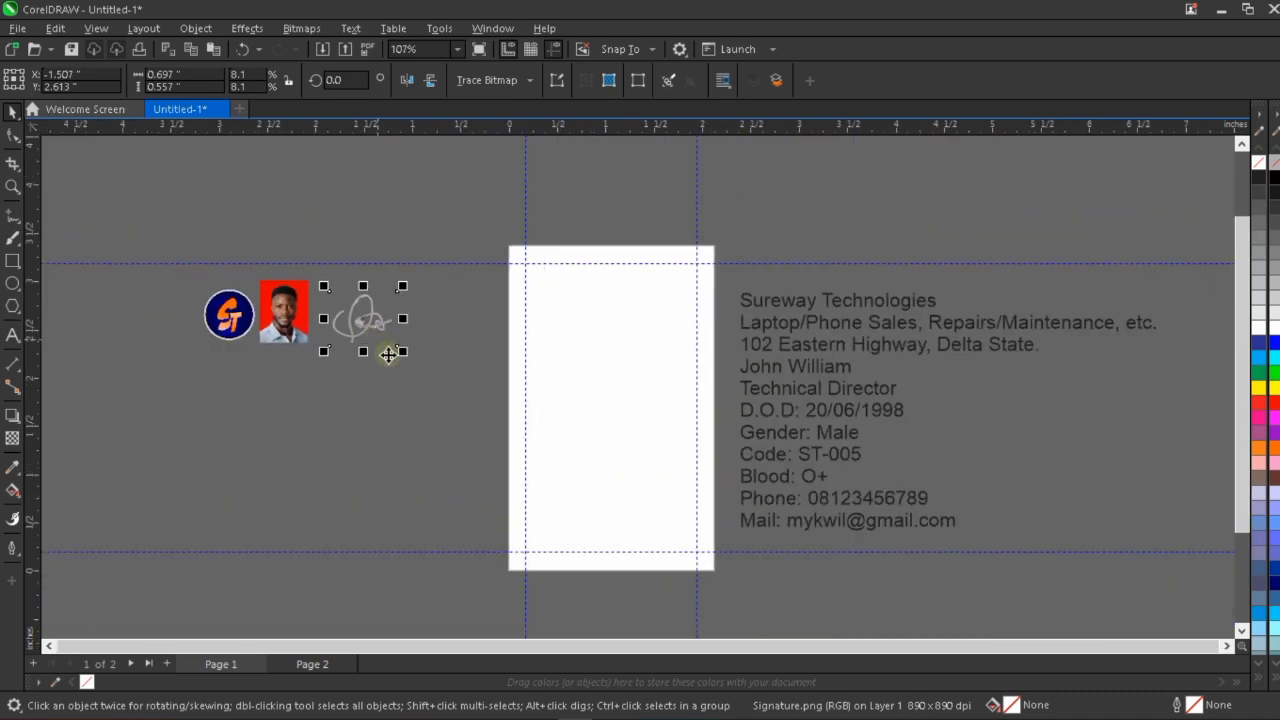
pyautogui.scroll(2, 395, 326)
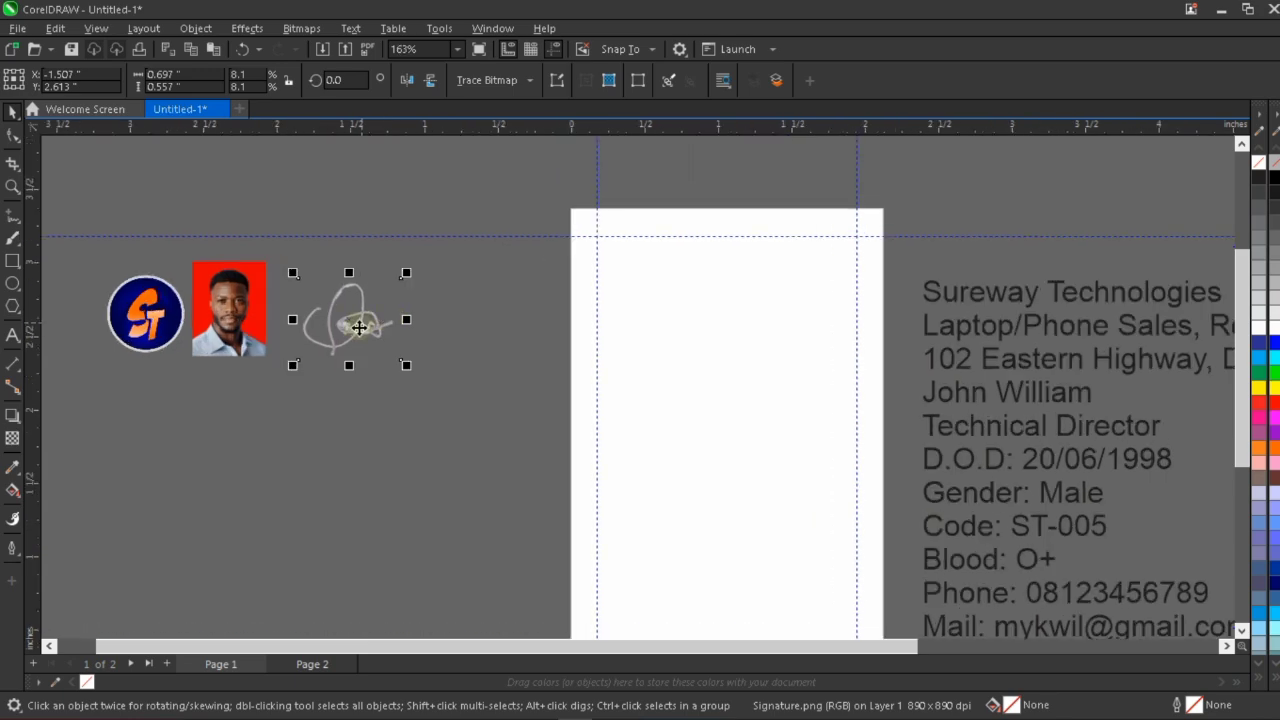
pyautogui.moveTo(357, 330)
pyautogui.mouseDown()
pyautogui.moveTo(566, 334)
pyautogui.moveTo(730, 392)
pyautogui.moveTo(740, 376)
pyautogui.mouseUp()
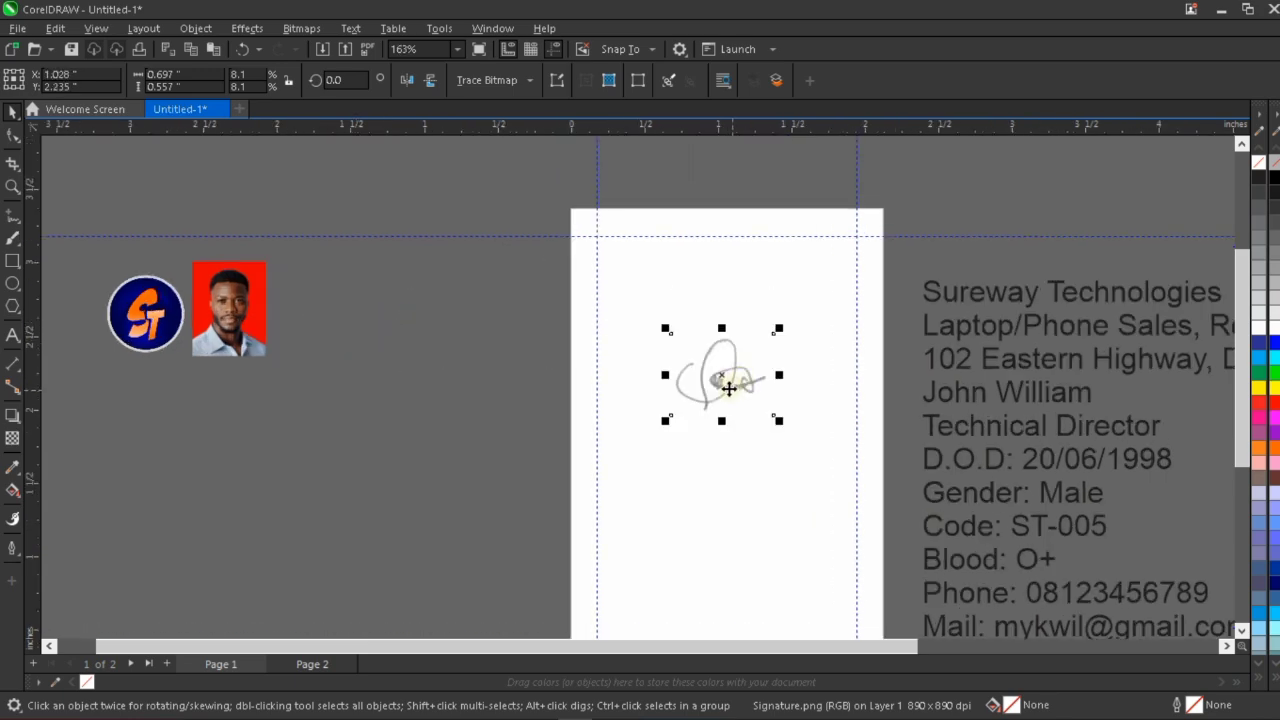
pyautogui.scroll(-3, 665, 355)
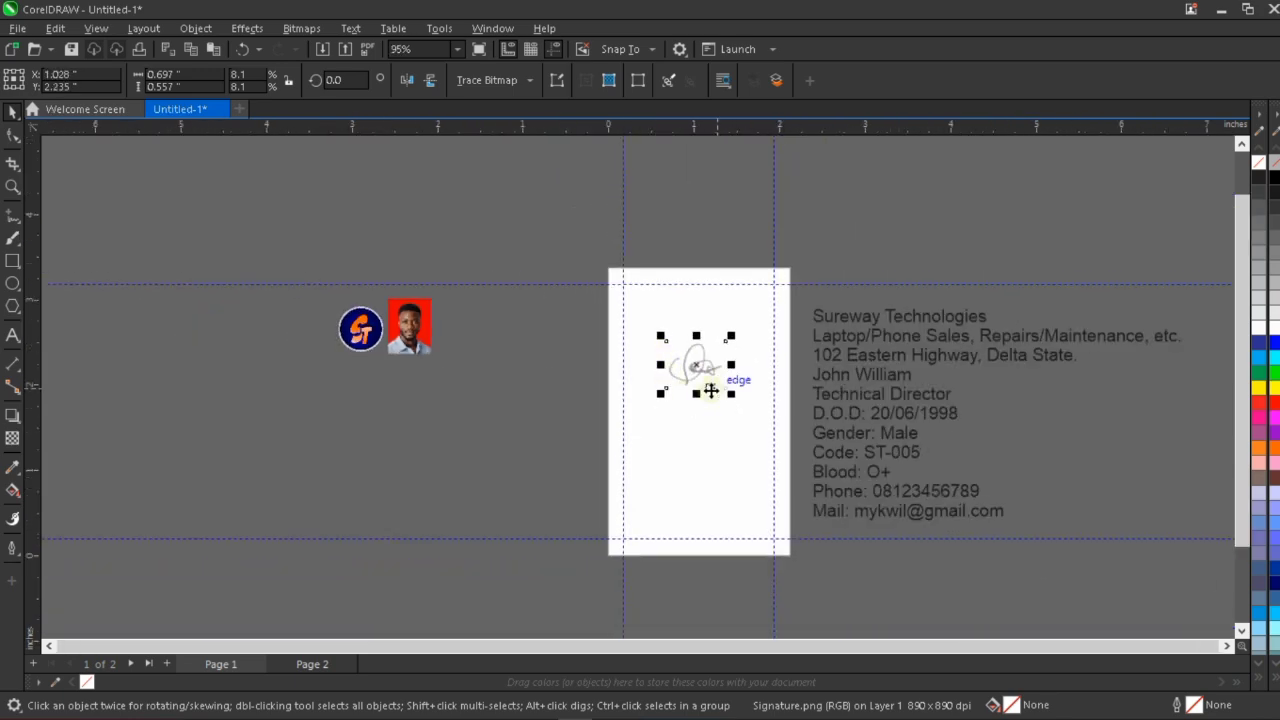
pyautogui.scroll(1, 708, 390)
pyautogui.scroll(2, 710, 391)
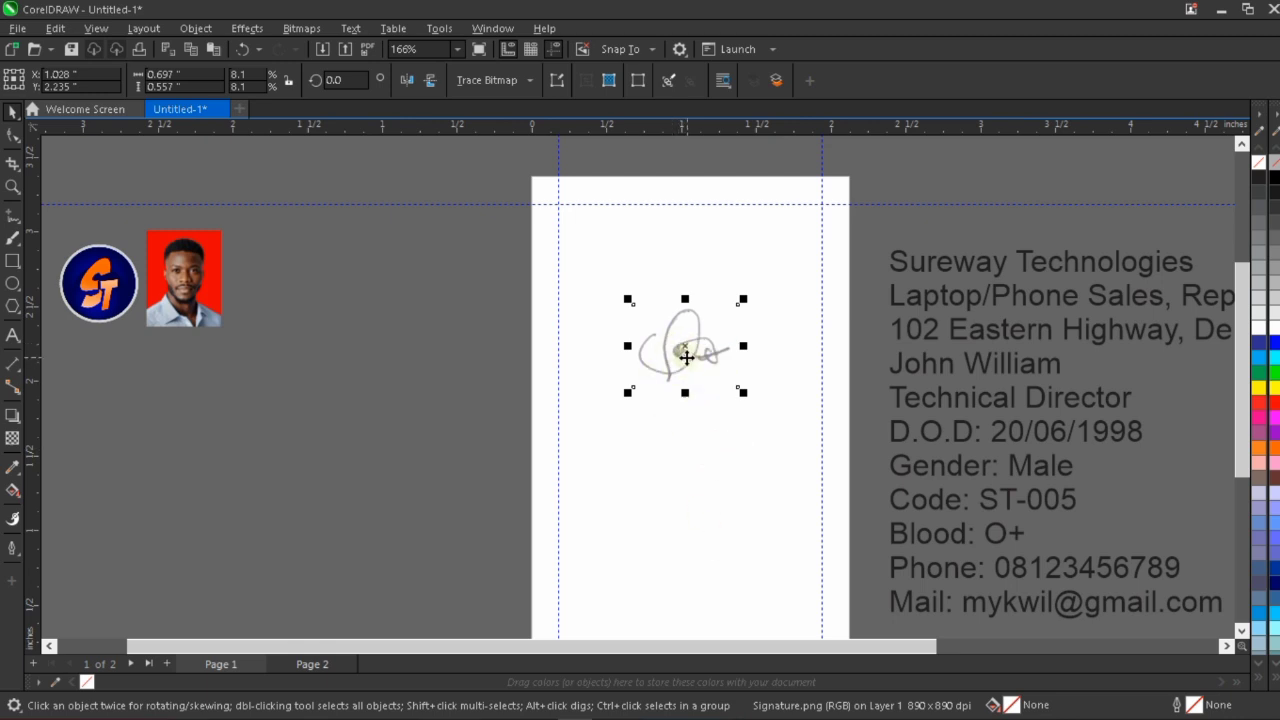
pyautogui.scroll(-1, 681, 352)
pyautogui.scroll(-2, 683, 360)
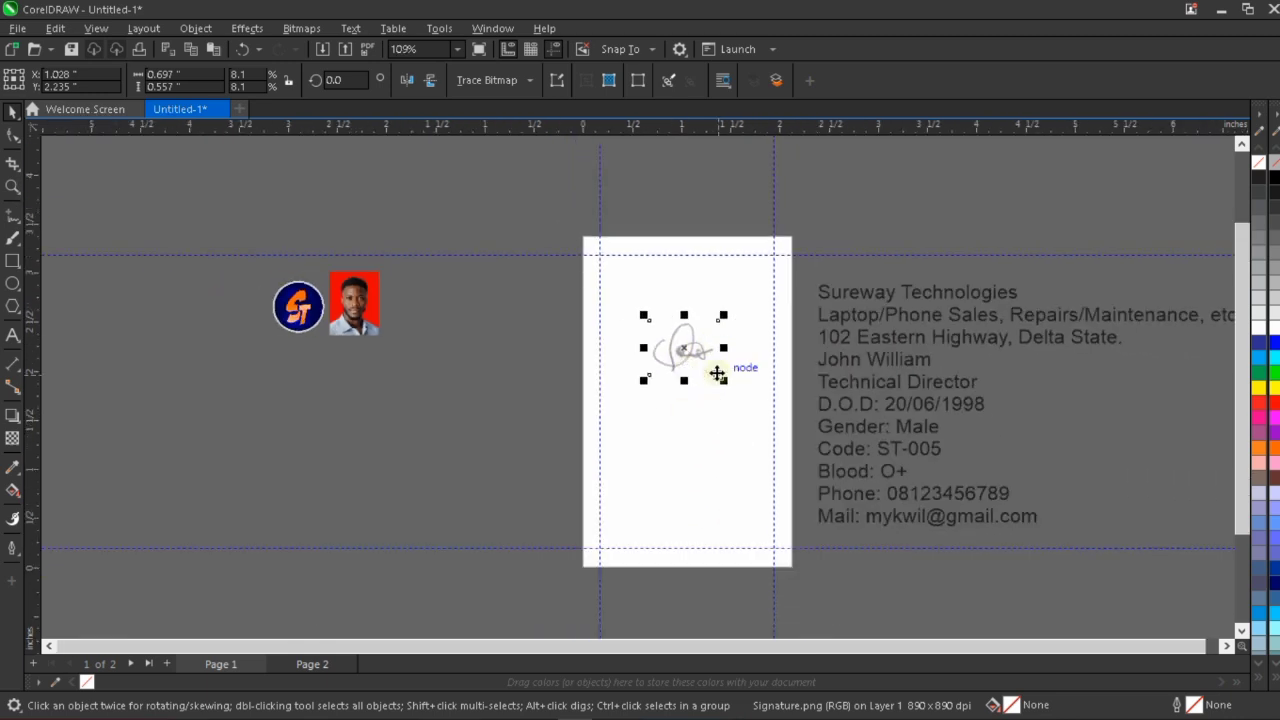
pyautogui.scroll(2, 686, 352)
pyautogui.scroll(2, 687, 353)
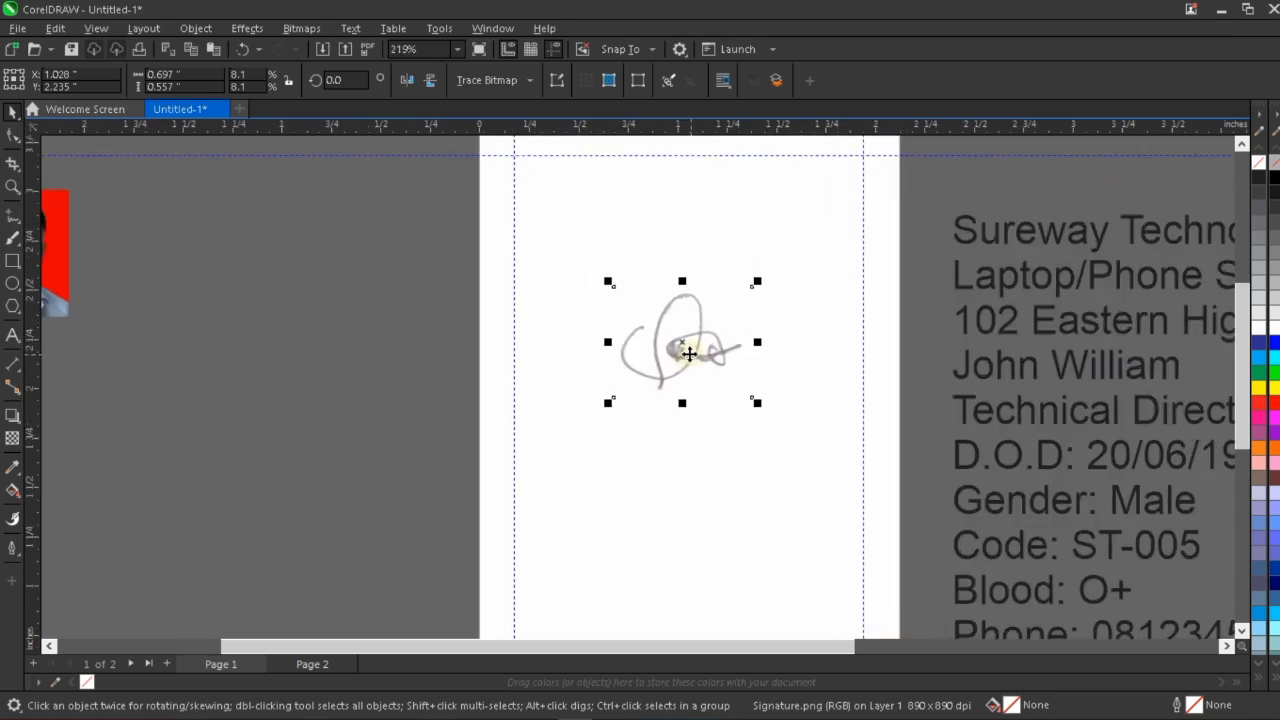
# Move the signature off the page to about X -0.977, Y 1.86 inches, below and beside the passport photo, and deselect it.
pyautogui.moveTo(687, 352)
pyautogui.mouseDown()
pyautogui.moveTo(594, 374)
pyautogui.moveTo(383, 360)
pyautogui.moveTo(336, 340)
pyautogui.mouseUp()
pyautogui.scroll(-2, 336, 340)
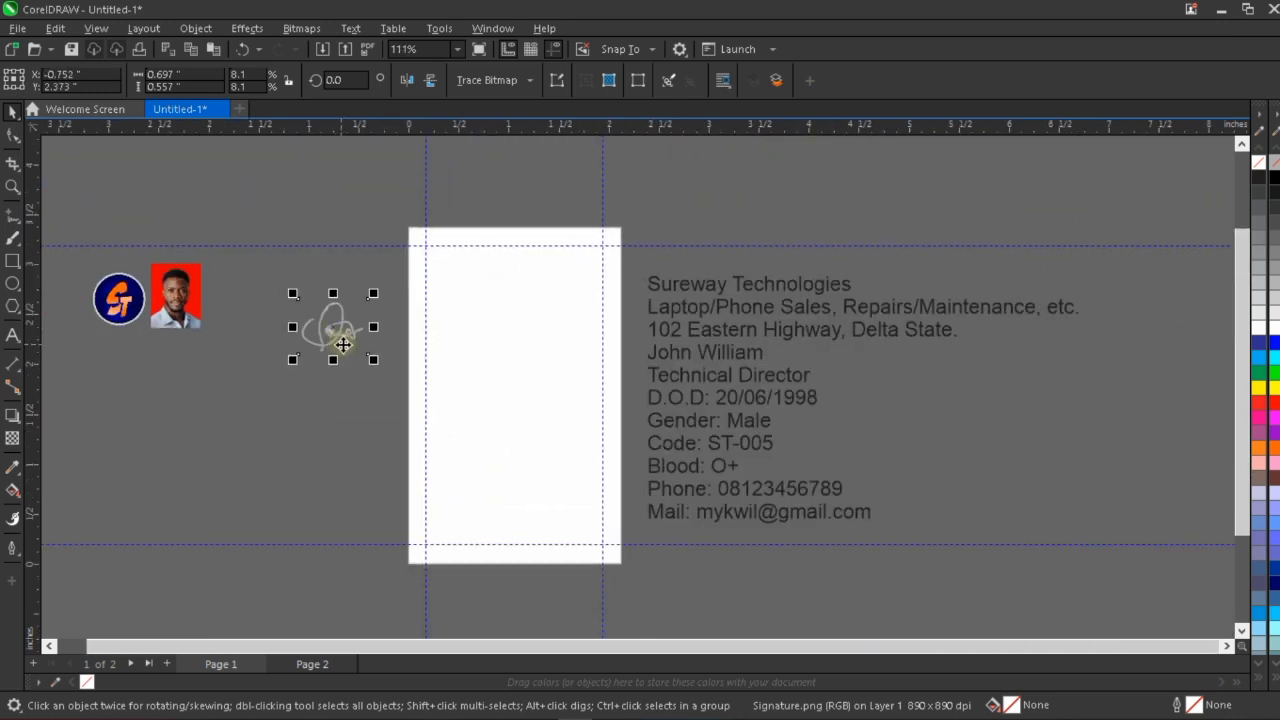
pyautogui.scroll(2, 296, 300)
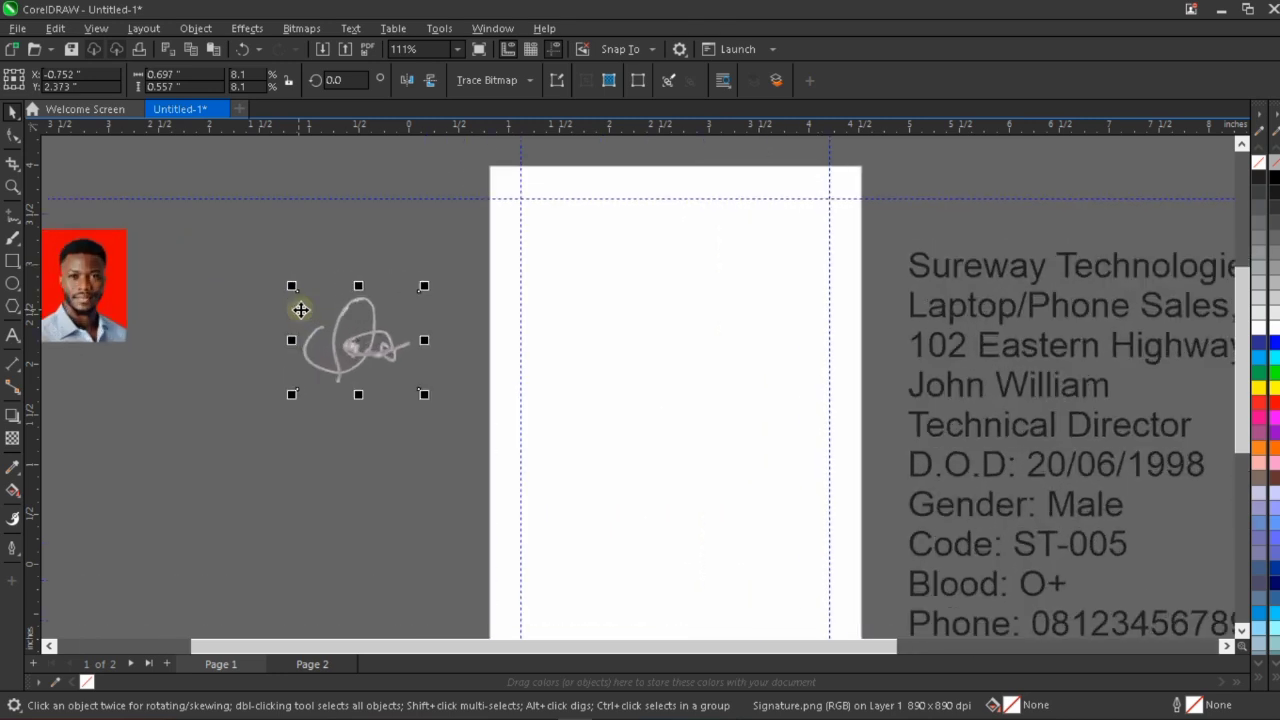
pyautogui.scroll(-1, 357, 346)
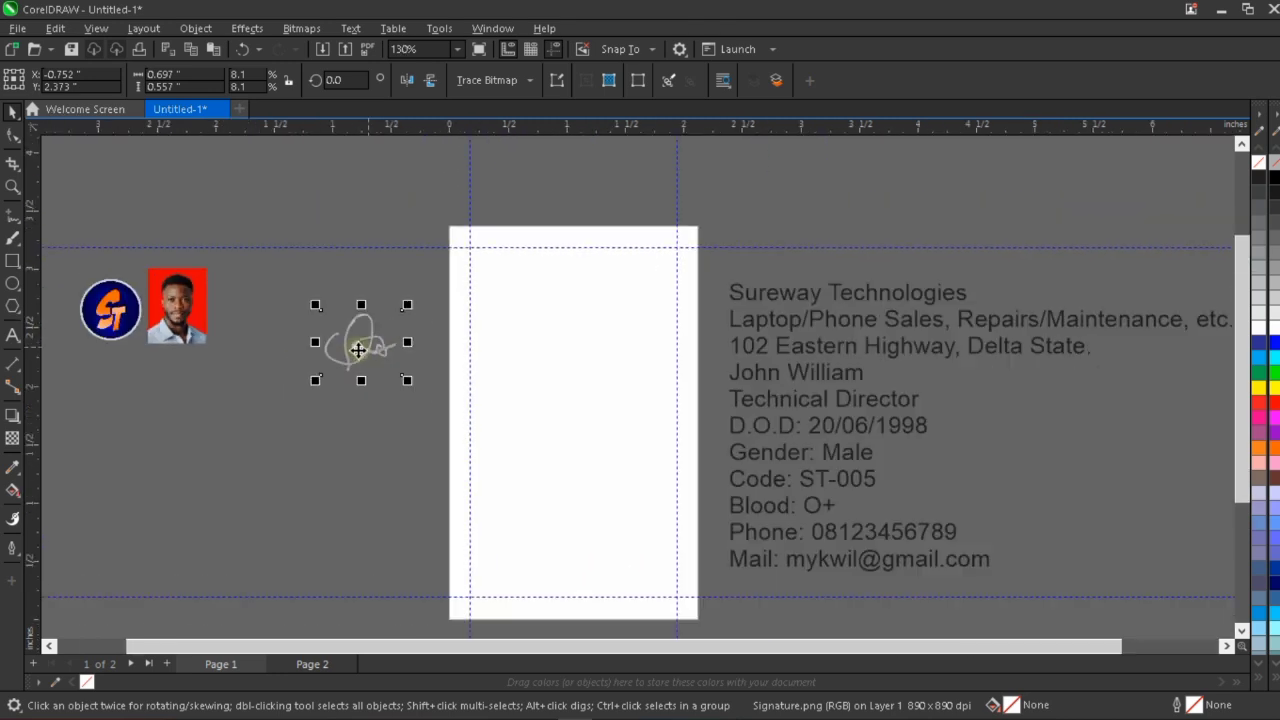
pyautogui.moveTo(359, 347)
pyautogui.mouseDown()
pyautogui.moveTo(590, 524)
pyautogui.moveTo(628, 578)
pyautogui.moveTo(648, 576)
pyautogui.moveTo(338, 404)
pyautogui.mouseUp()
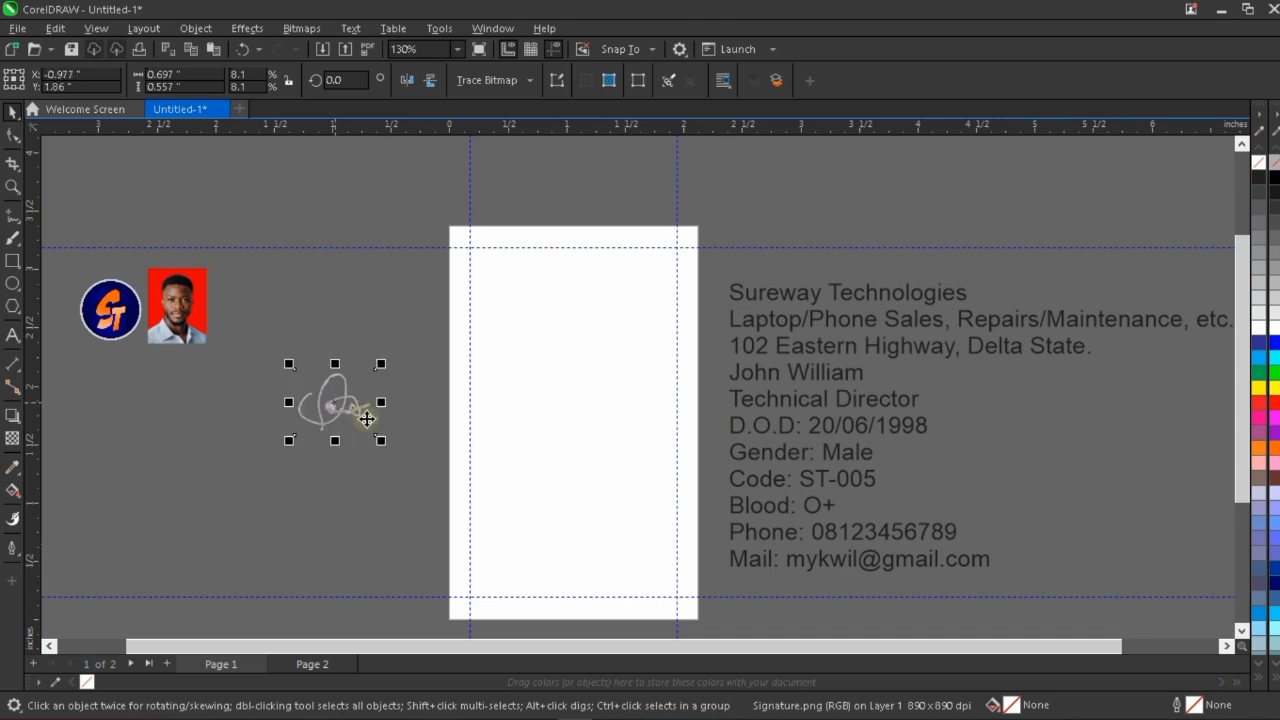
pyautogui.scroll(-1, 367, 420)
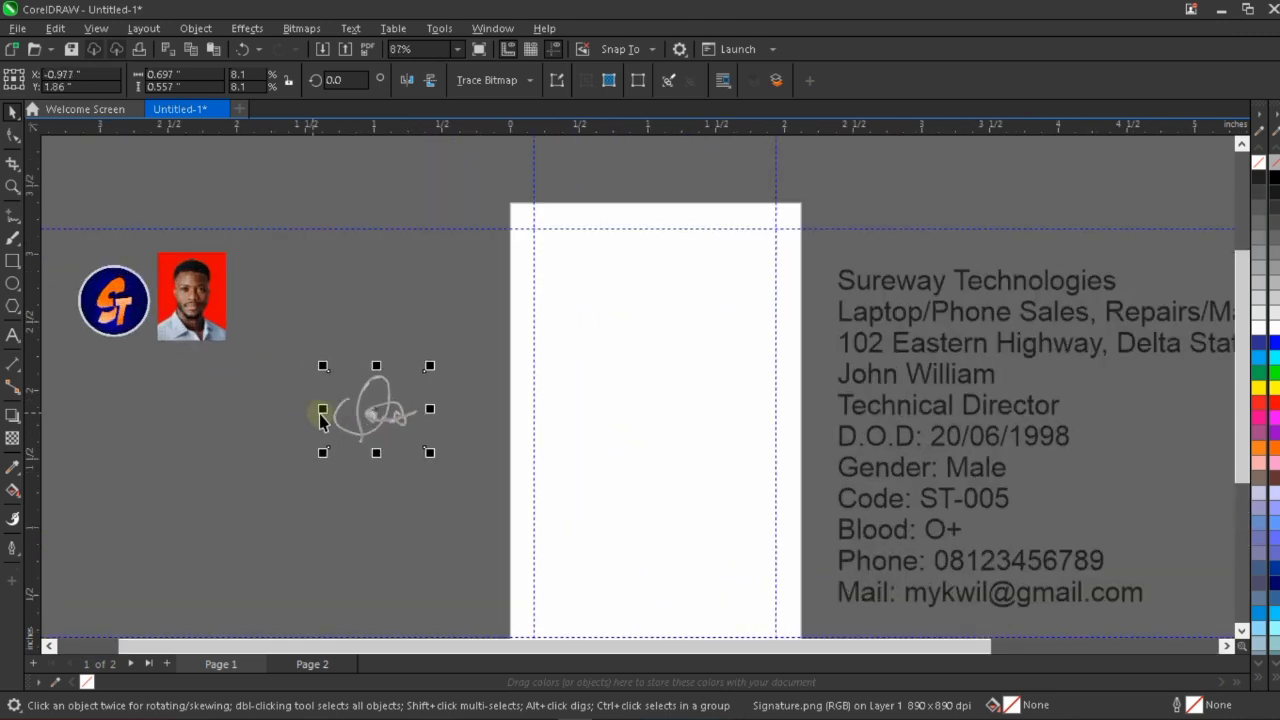
pyautogui.scroll(1, 305, 406)
pyautogui.click(383, 303)
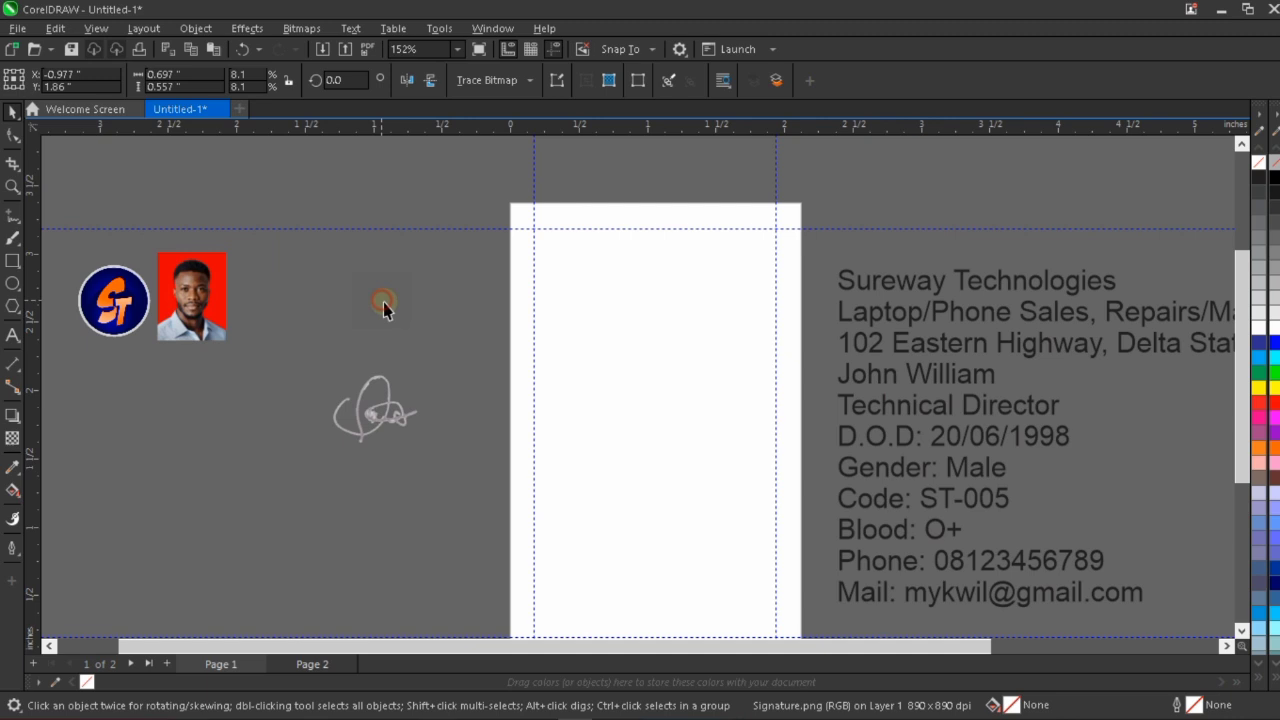
# Try moving the page-sized rectangle away from the page, undo the moves and reselect the rectangle.
pyautogui.click(746, 338)
pyautogui.scroll(-1, 710, 357)
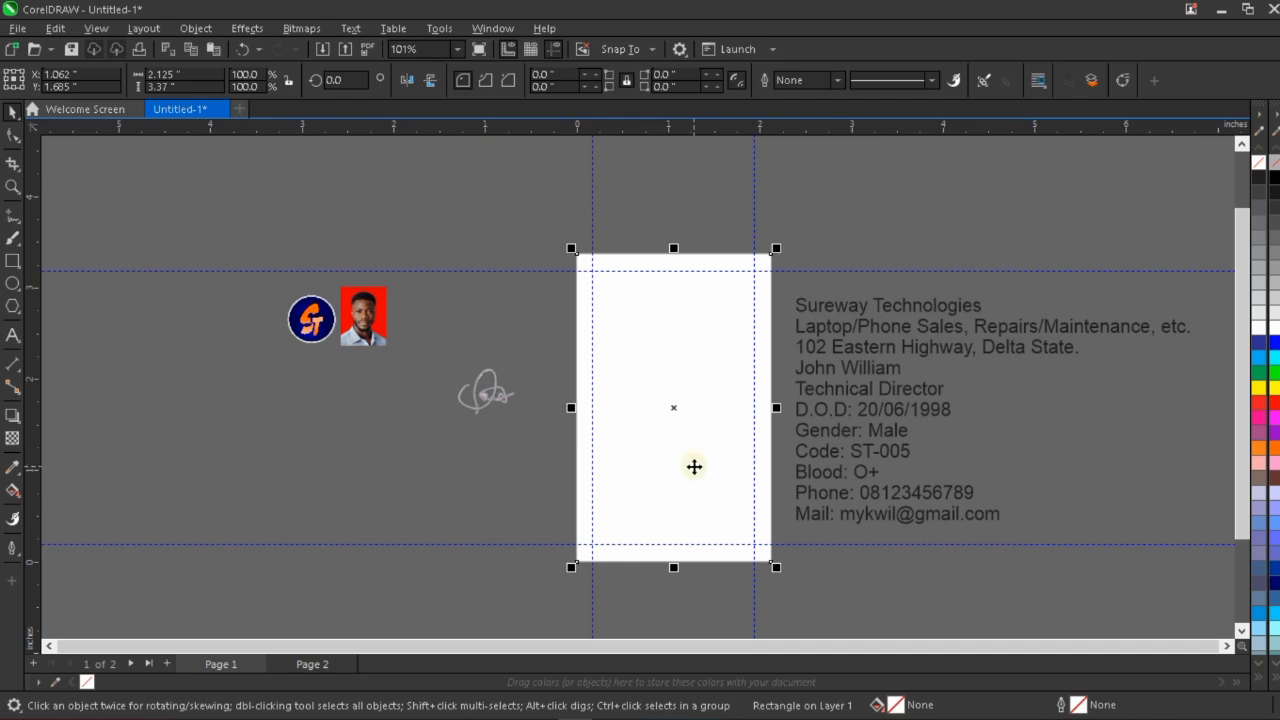
pyautogui.click(707, 374)
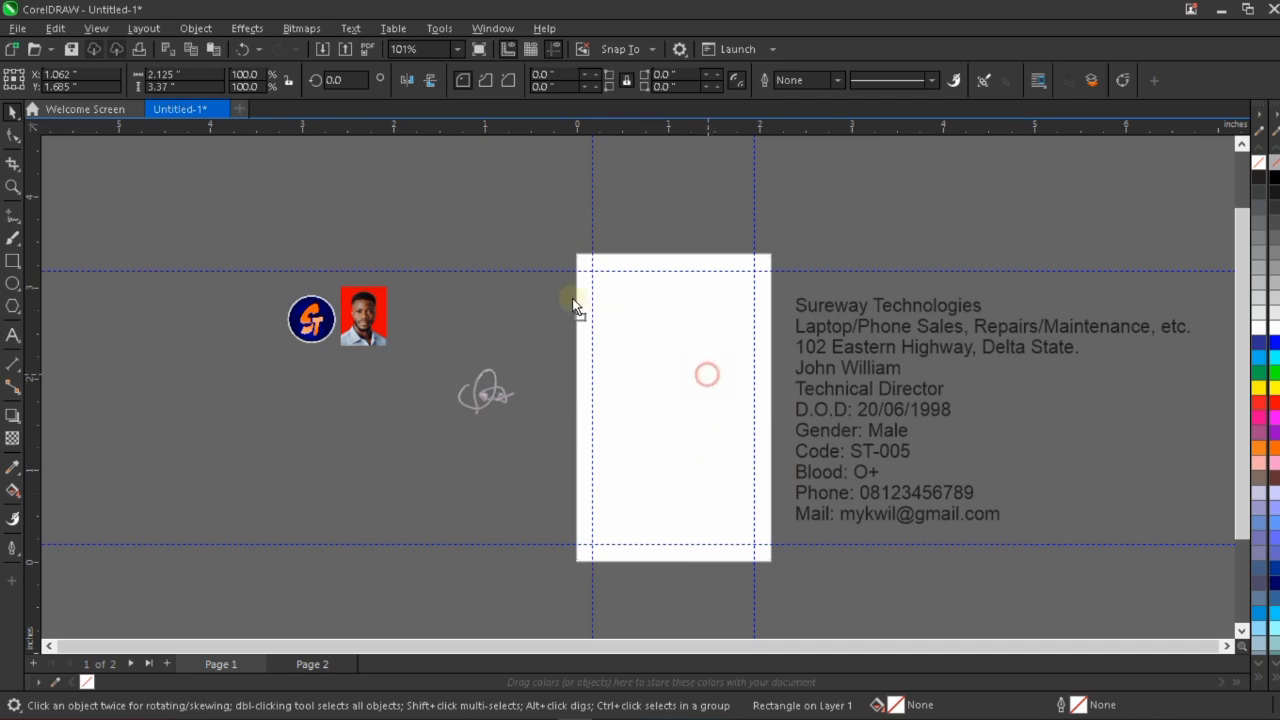
pyautogui.moveTo(572, 298); pyautogui.dragTo(560, 289)
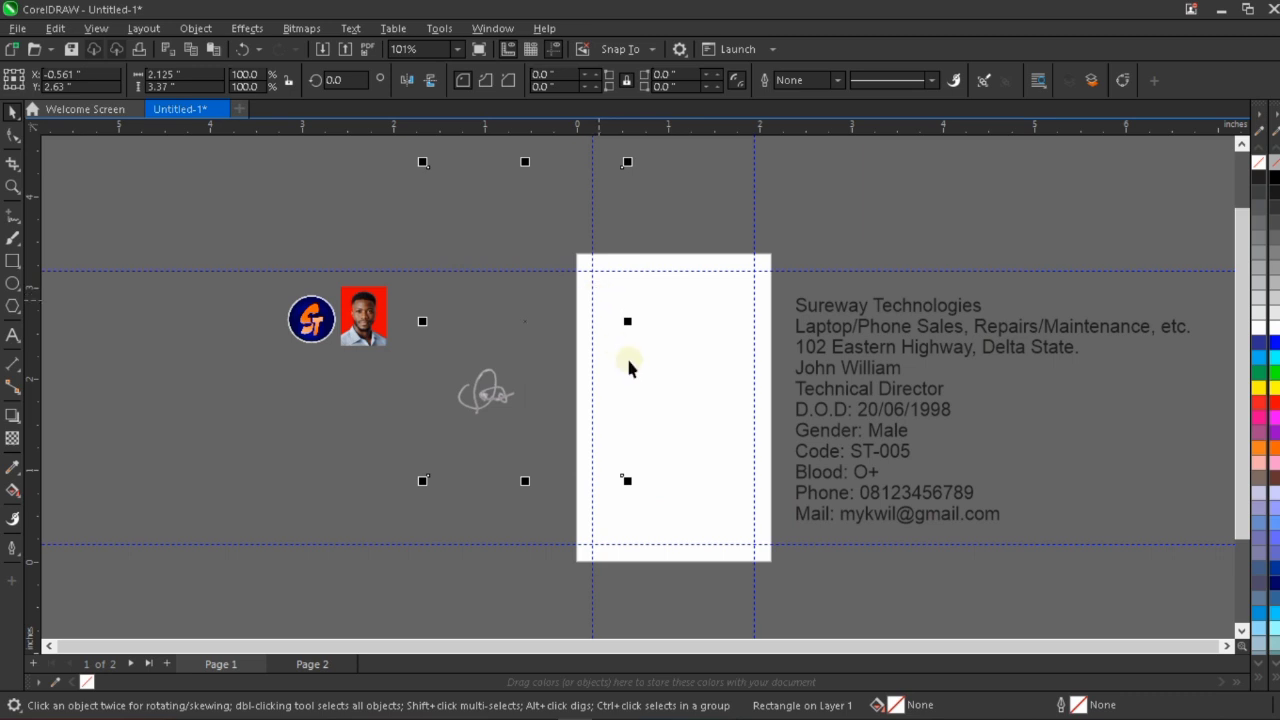
pyautogui.click(700, 383)
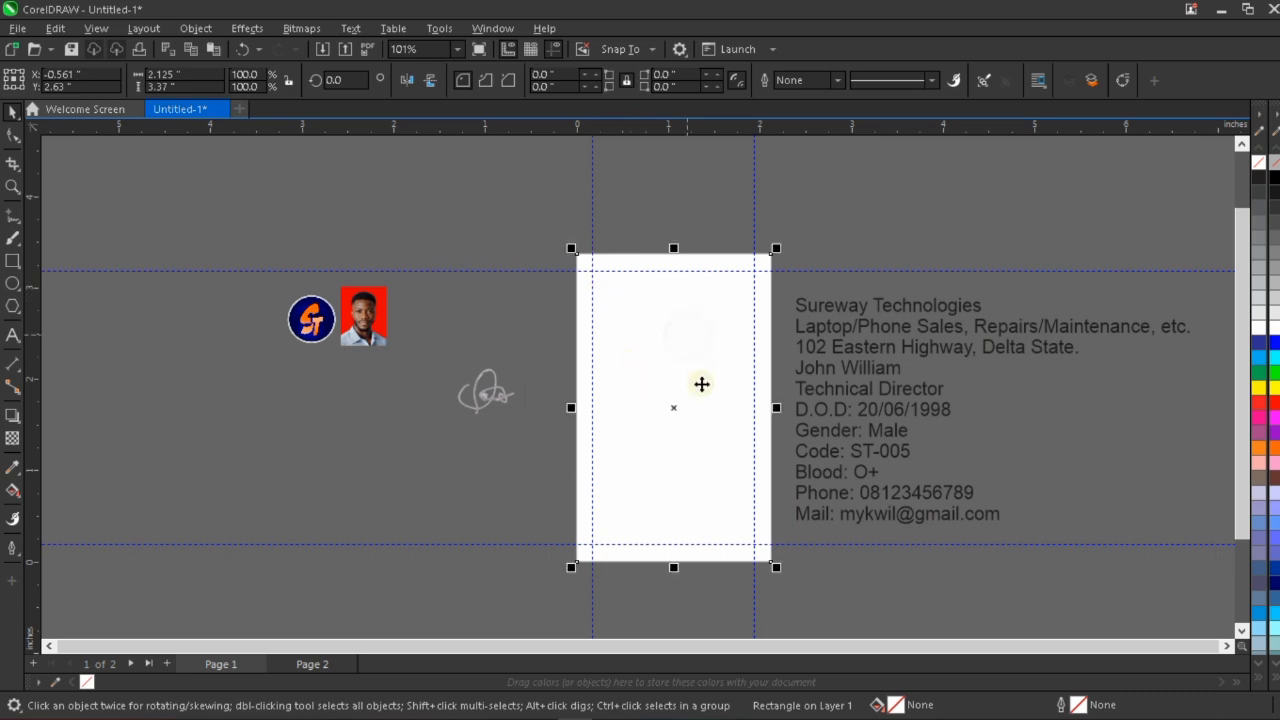
pyautogui.moveTo(700, 383); pyautogui.dragTo(877, 228)
pyautogui.moveTo(688, 408); pyautogui.dragTo(692, 535)
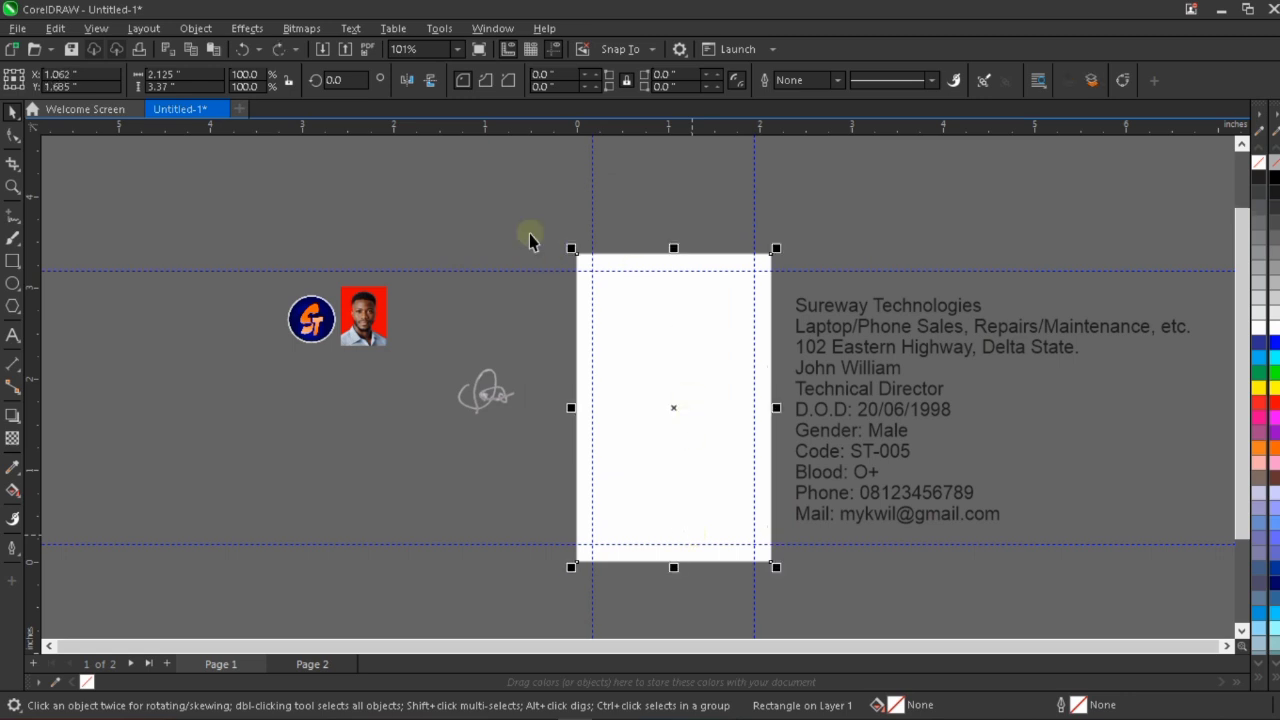
pyautogui.click(531, 237)
pyautogui.click(697, 350)
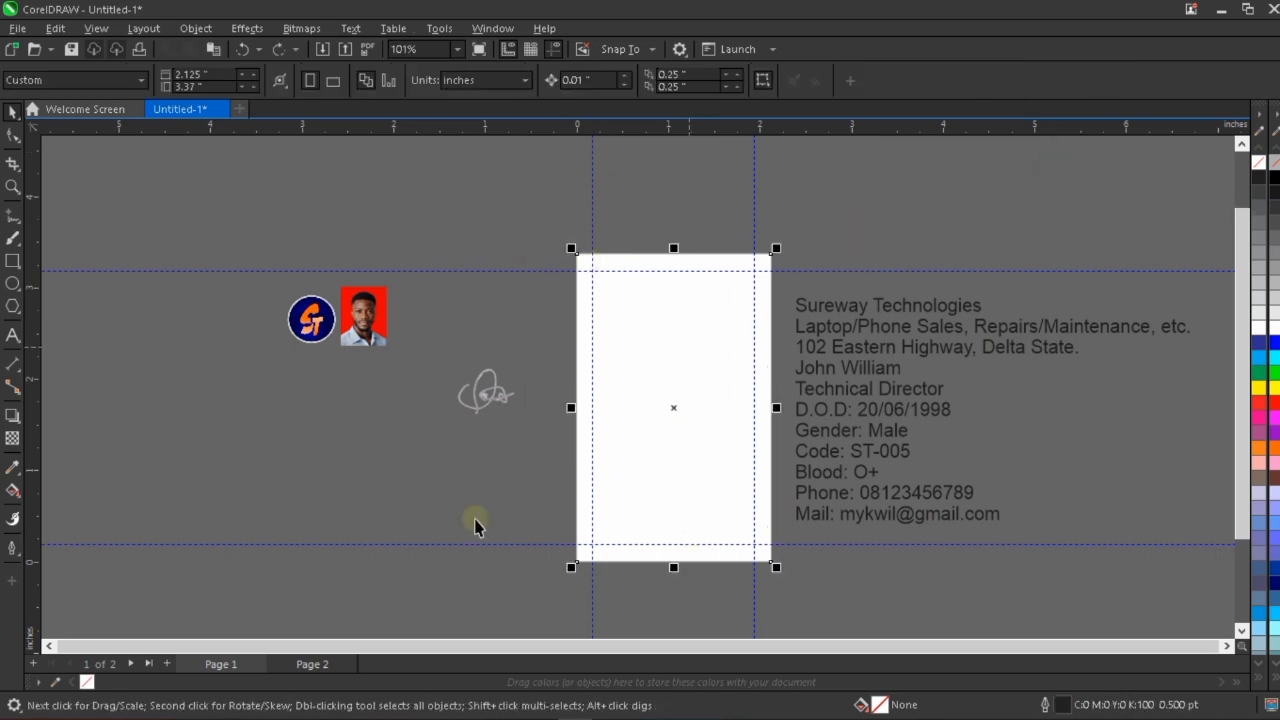
pyautogui.click(657, 424)
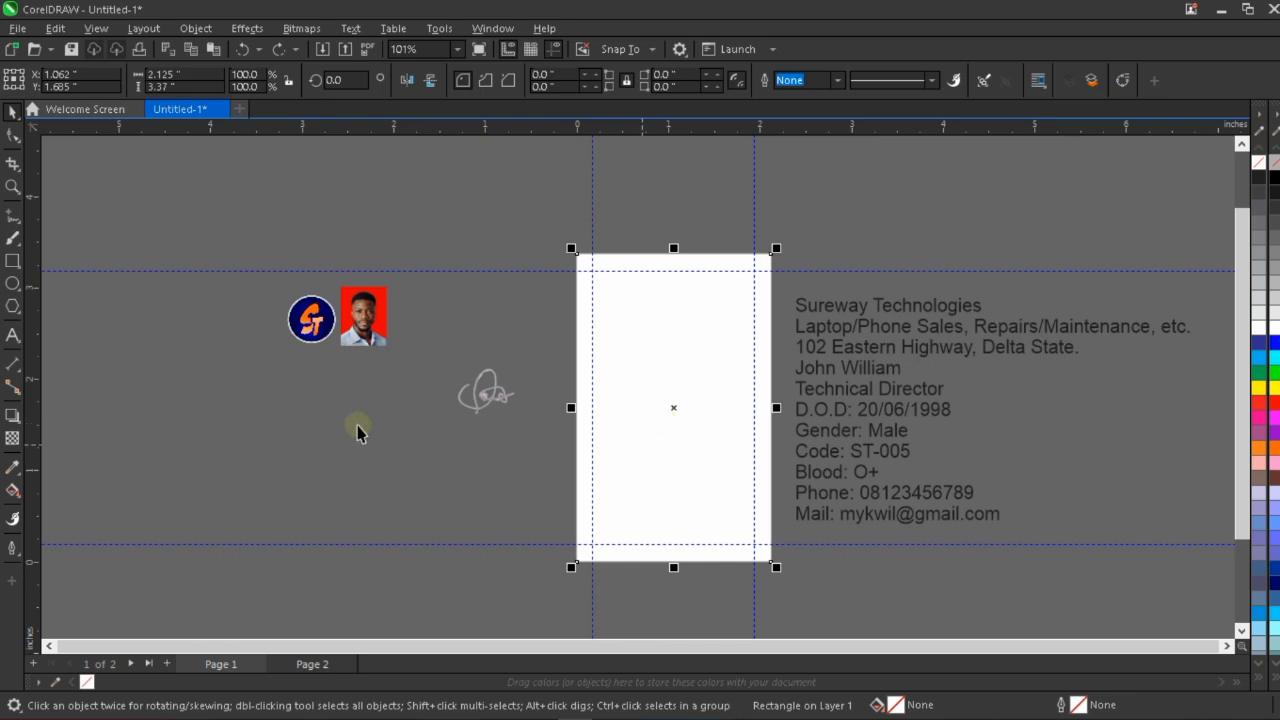
# Fill the page-sized rectangle with blue, C 100 M 100 Y 0 K 0, and deselect it.
pyautogui.scroll(2, 283, 302)
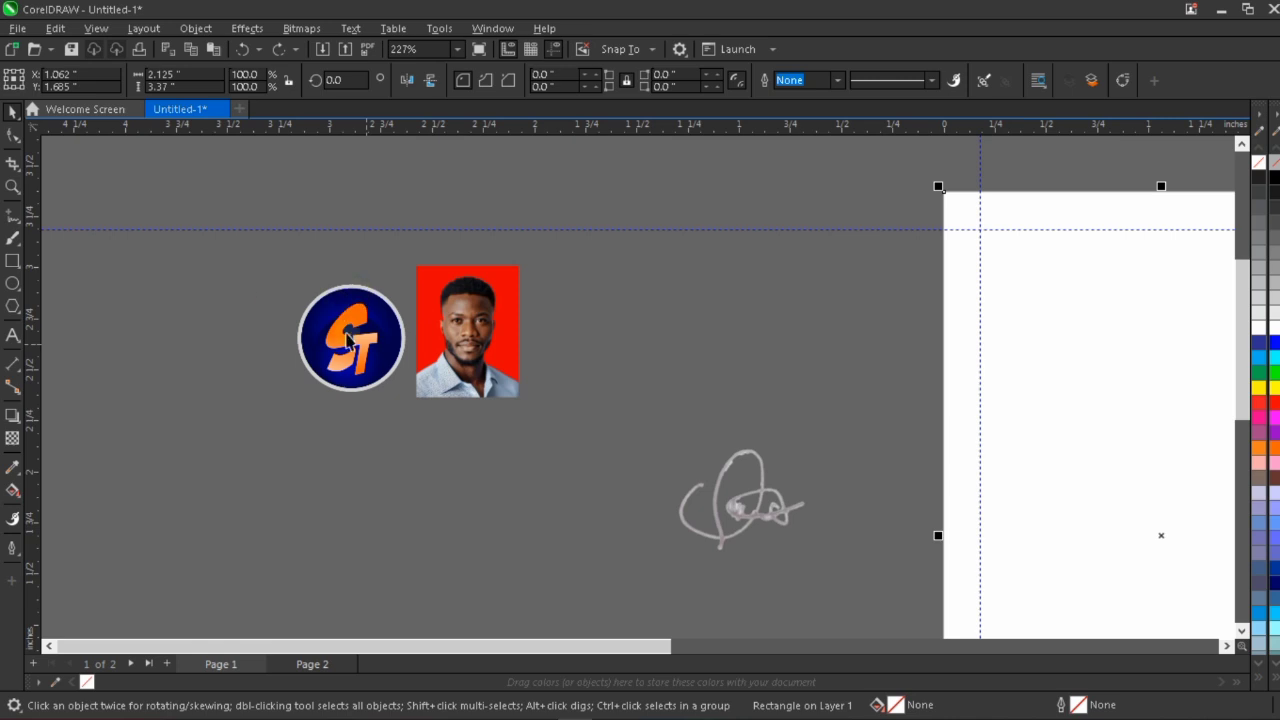
pyautogui.scroll(-1, 300, 340)
pyautogui.scroll(-4, 342, 337)
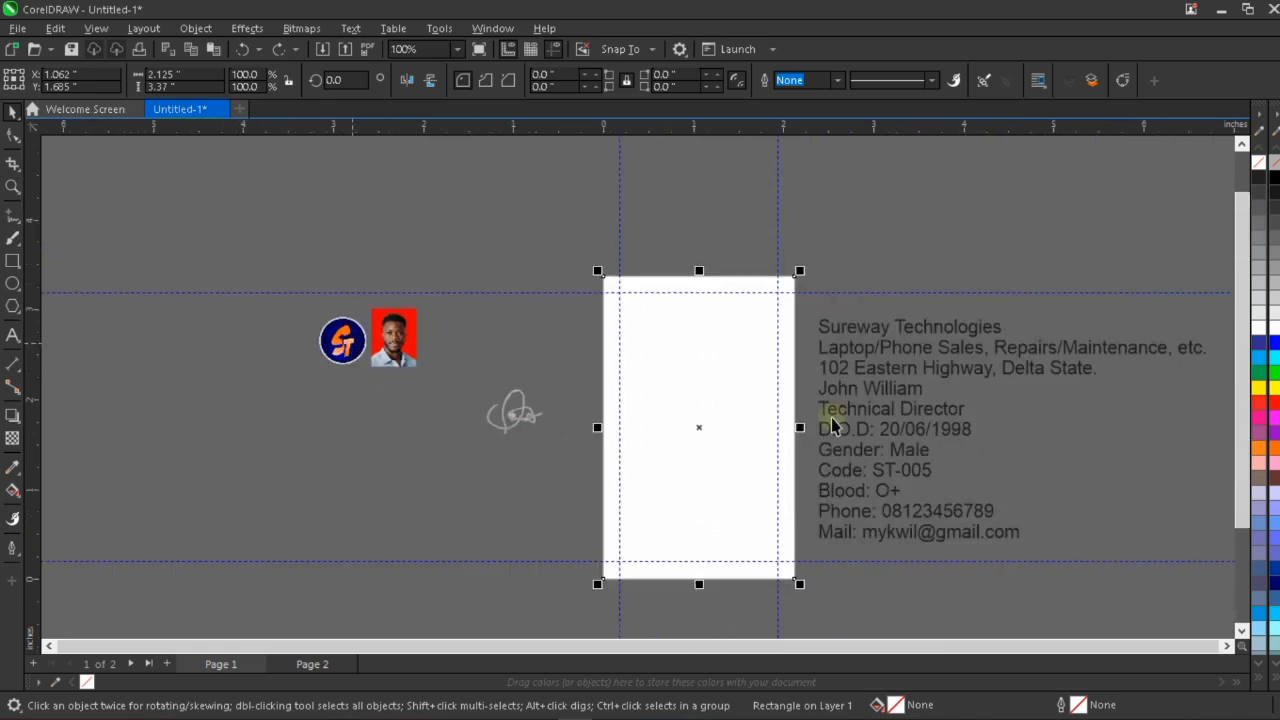
pyautogui.scroll(-1, 634, 374)
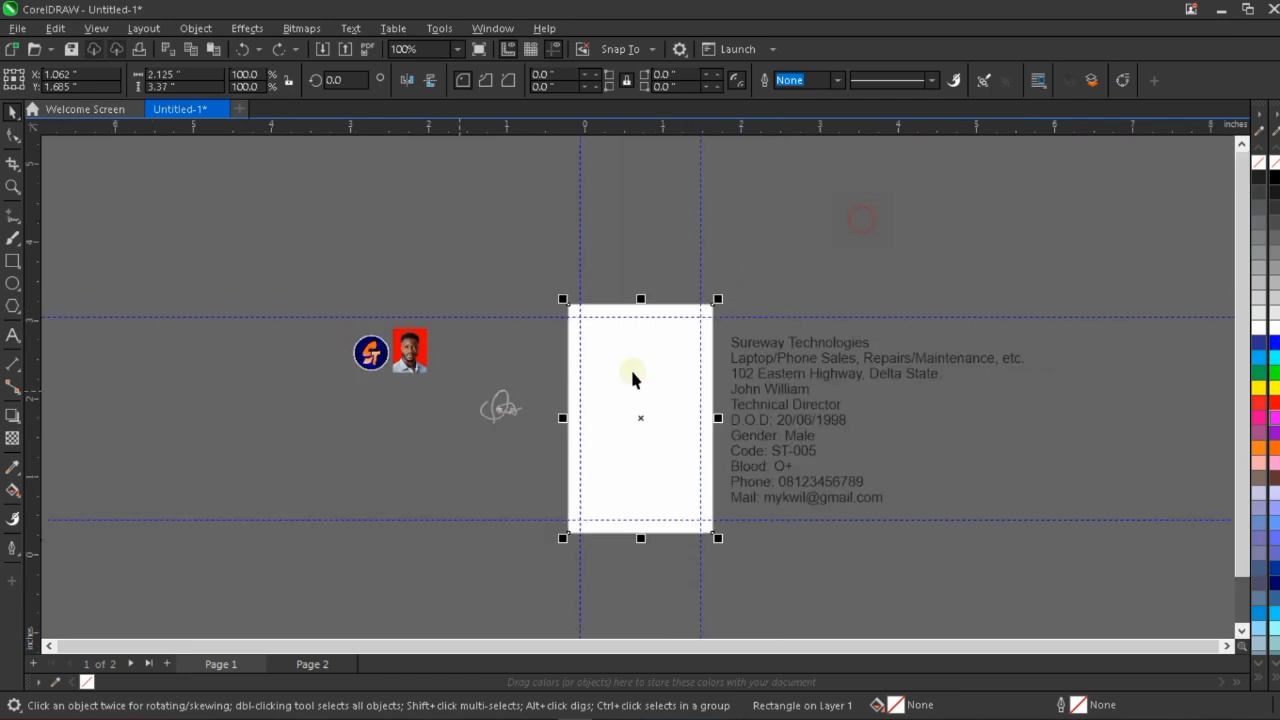
pyautogui.scroll(1, 684, 472)
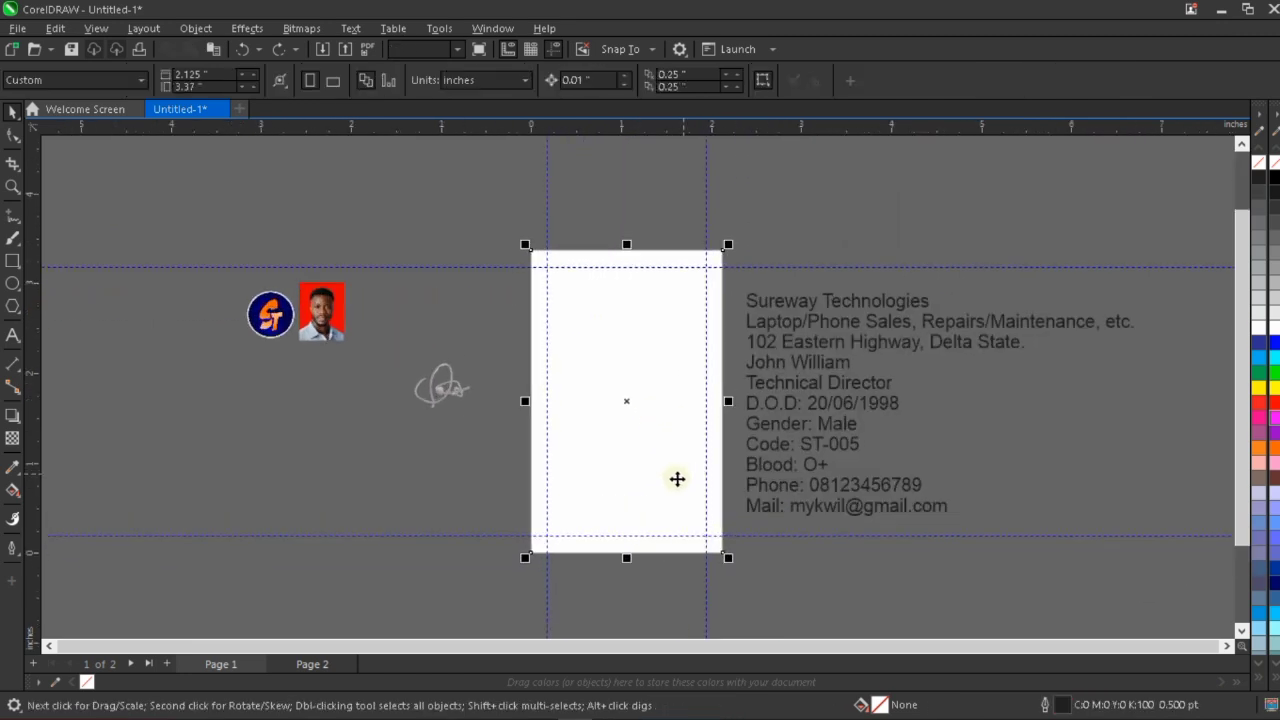
pyautogui.click(634, 414)
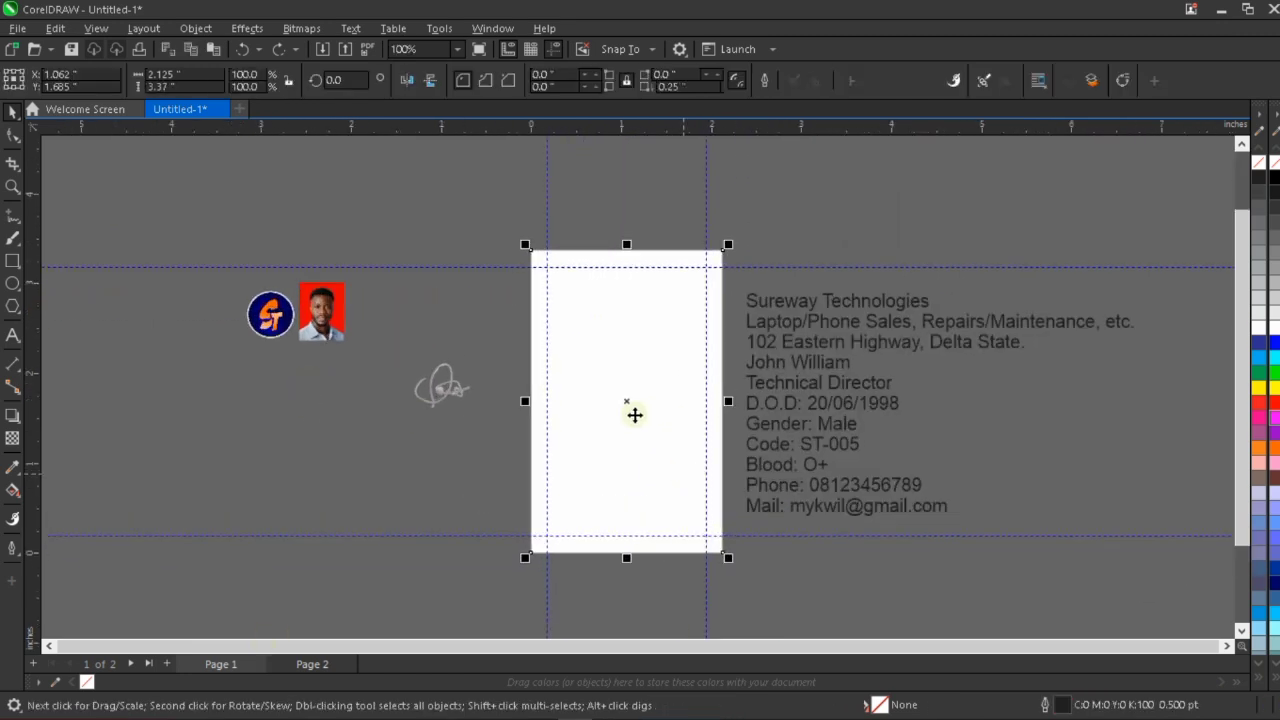
pyautogui.click(1260, 343)
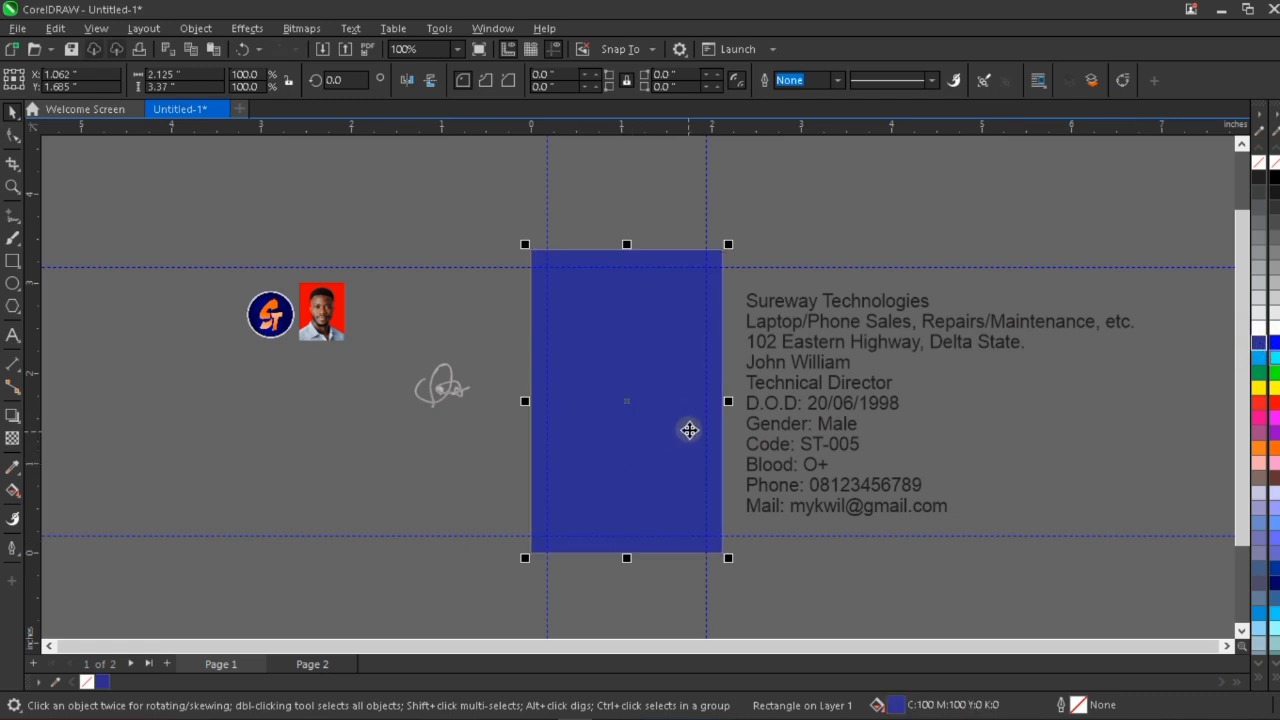
pyautogui.scroll(3, 690, 430)
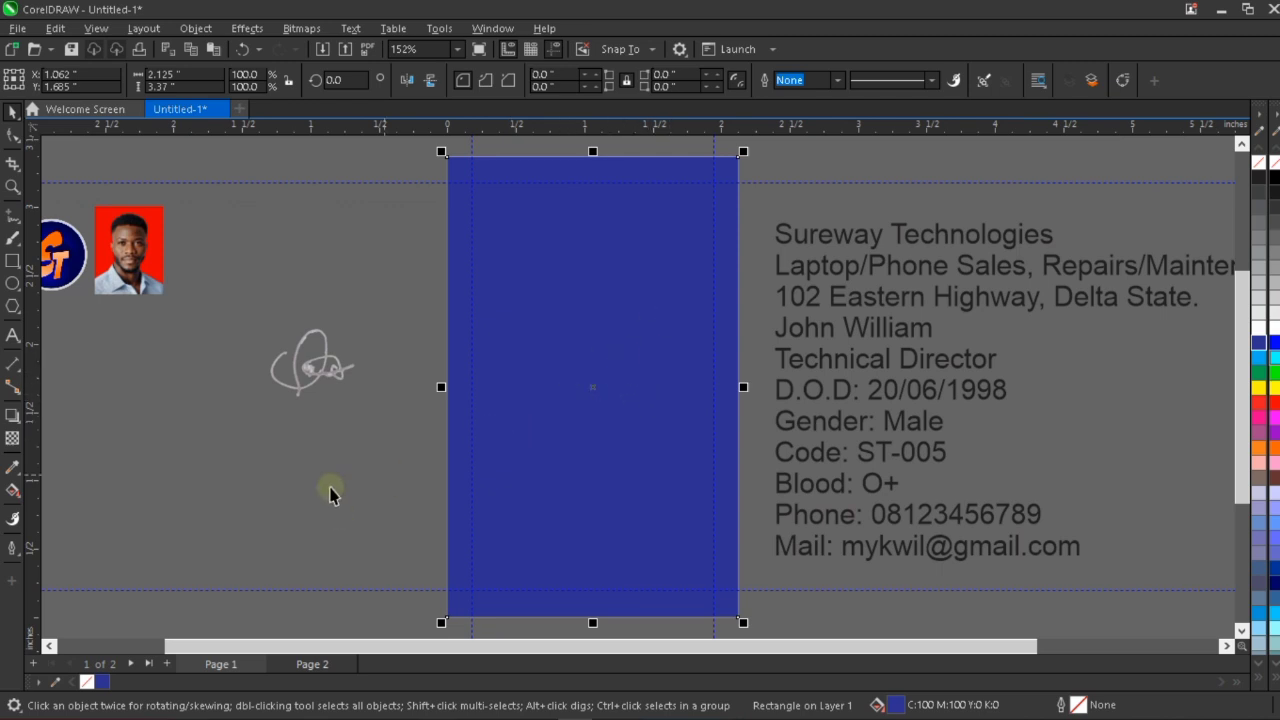
pyautogui.click(438, 497)
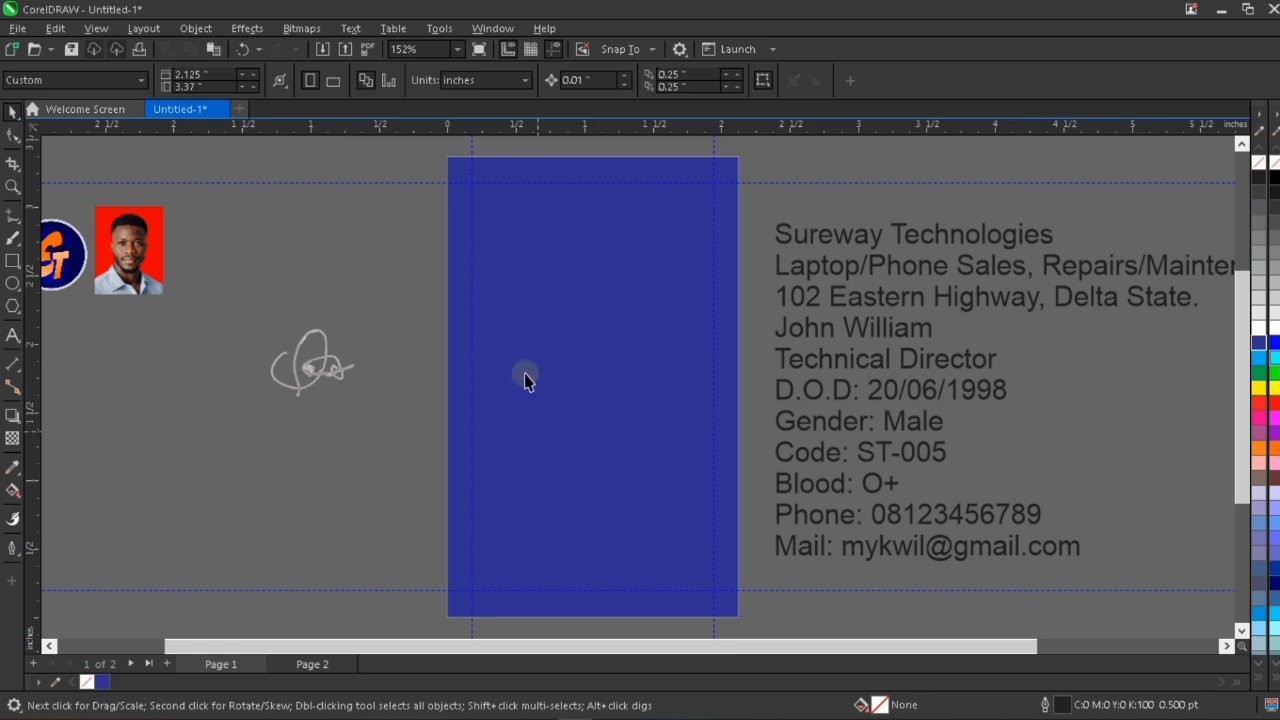
# Edit the page-sized blue rectangle's uniform fill, picking a darker blue, C 100 M 98 Y 17 K 33, from the color viewer.
pyautogui.click(600, 373)
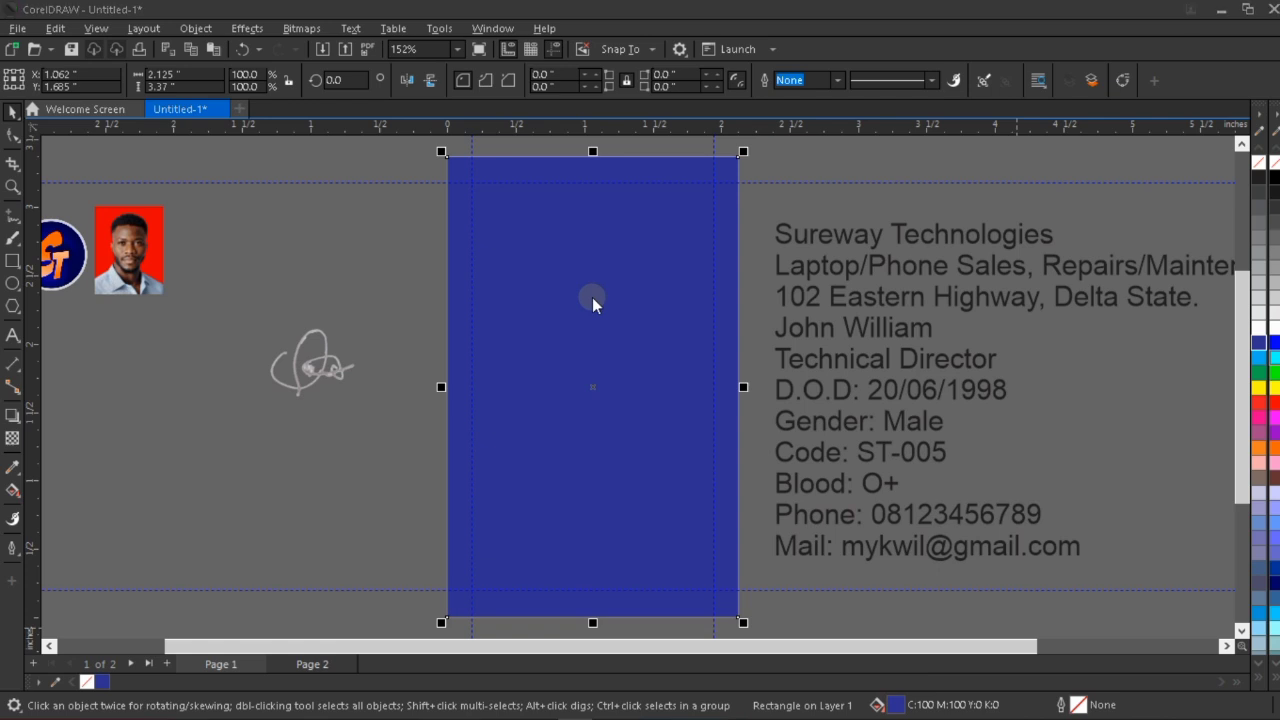
pyautogui.hotkey('shift', 'F11')
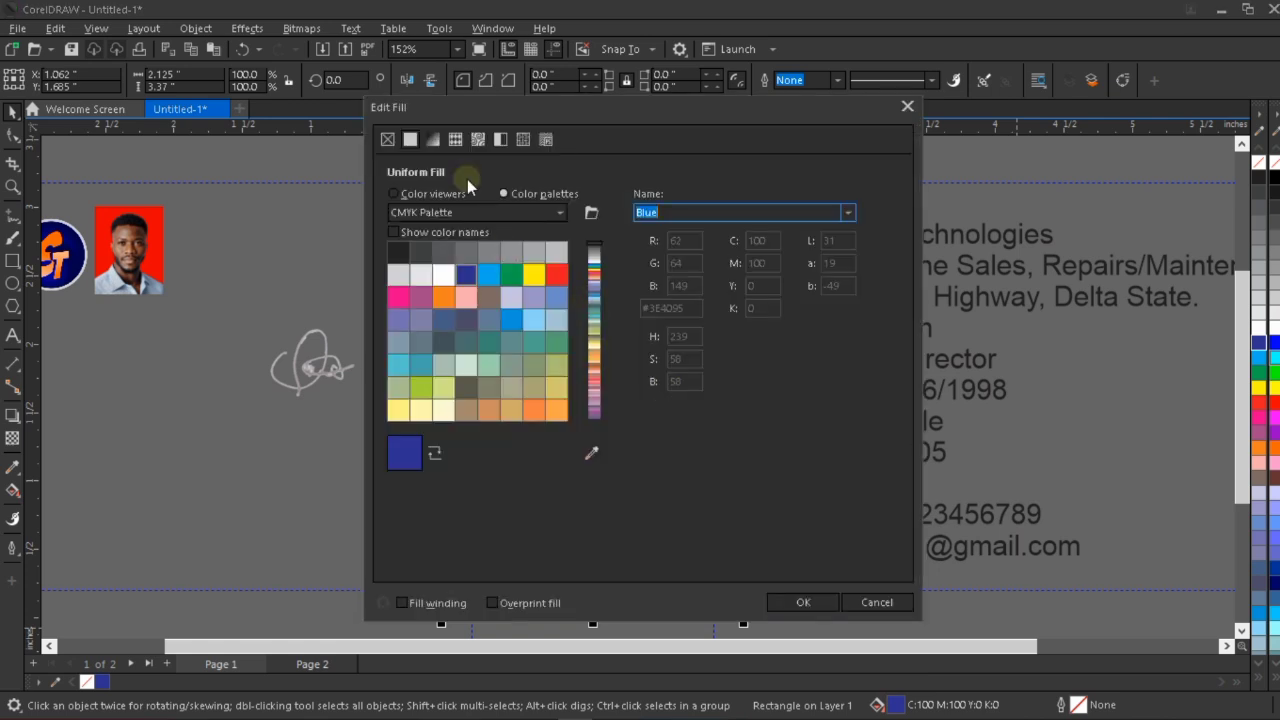
pyautogui.click(440, 197)
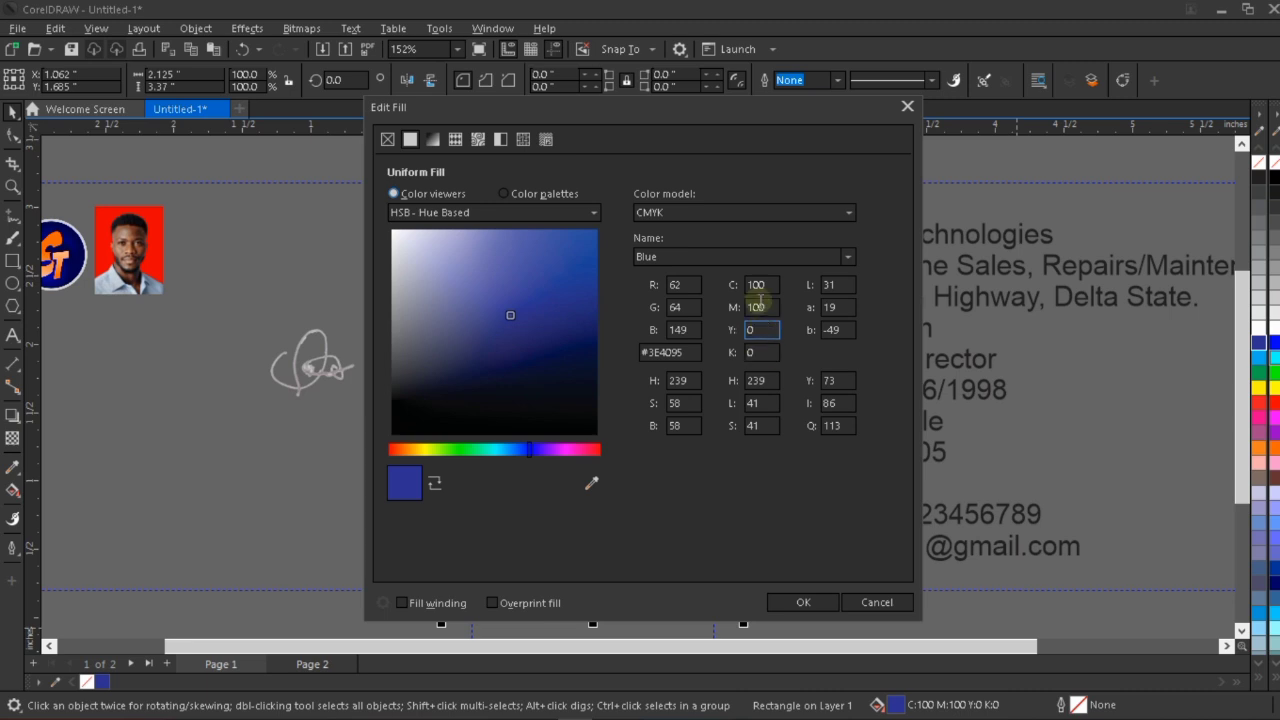
pyautogui.click(756, 352)
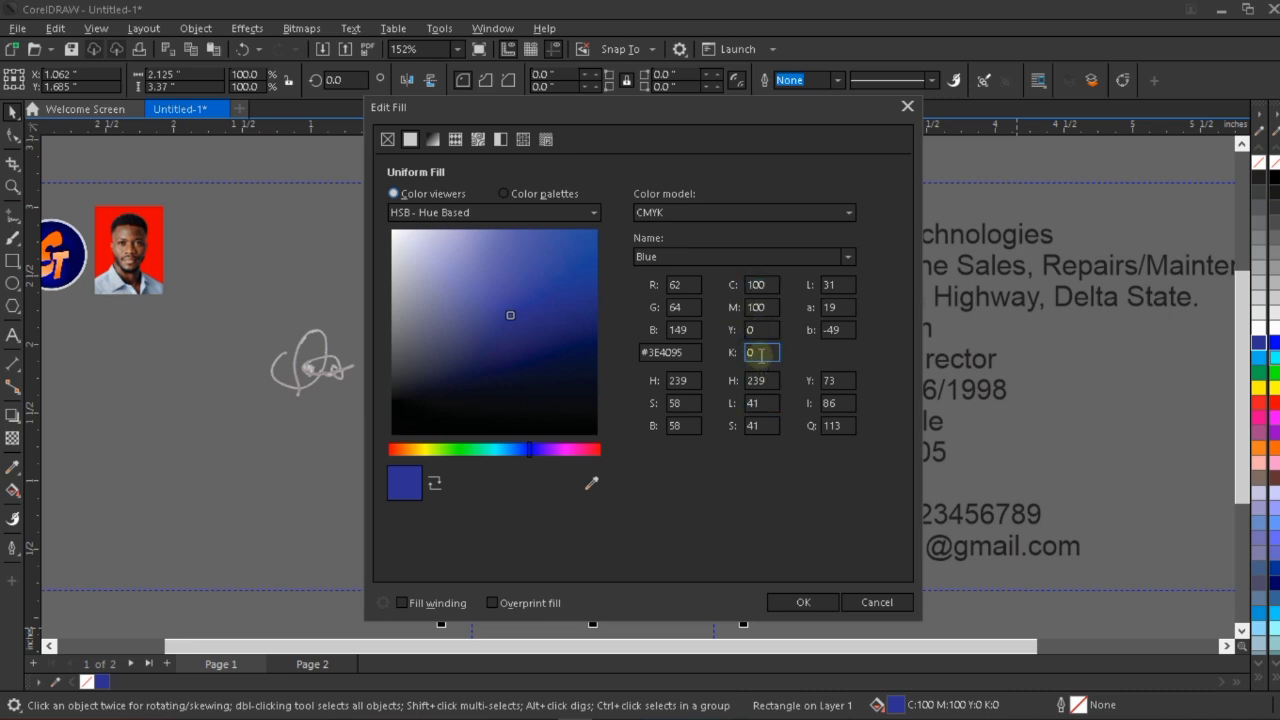
pyautogui.click(757, 307)
pyautogui.click(757, 305)
pyautogui.click(511, 313)
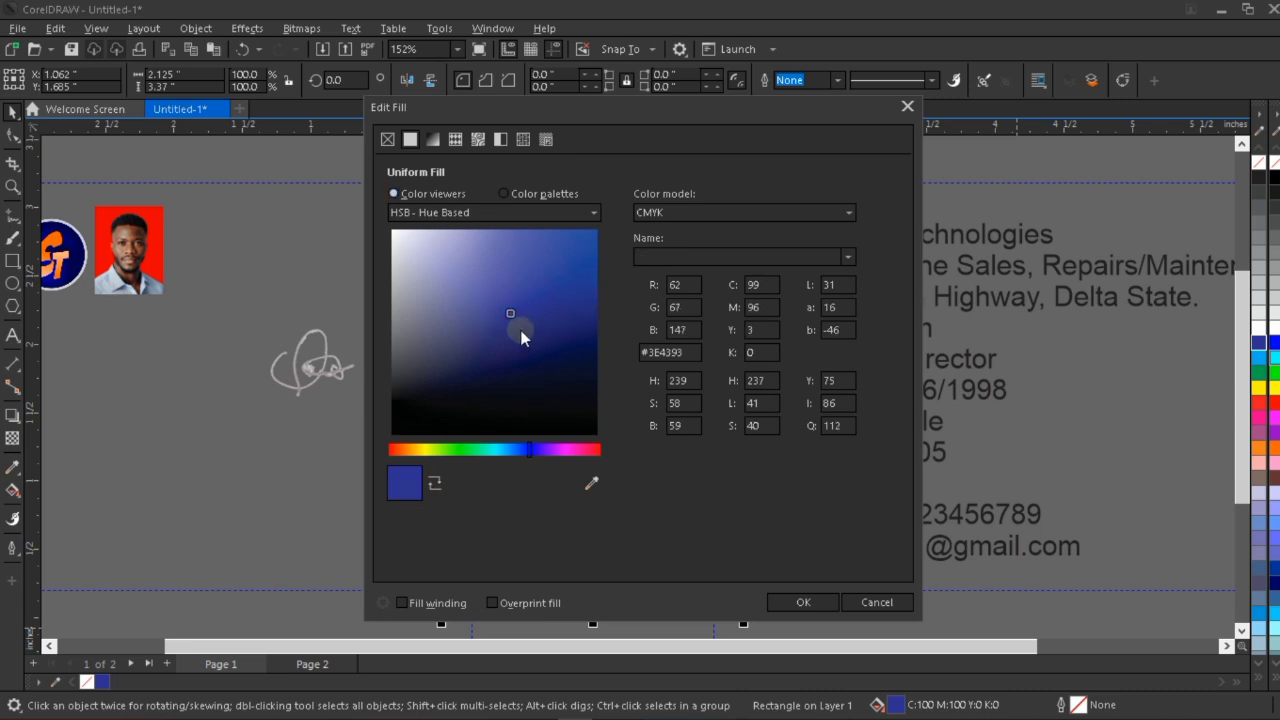
pyautogui.moveTo(509, 314); pyautogui.dragTo(529, 345)
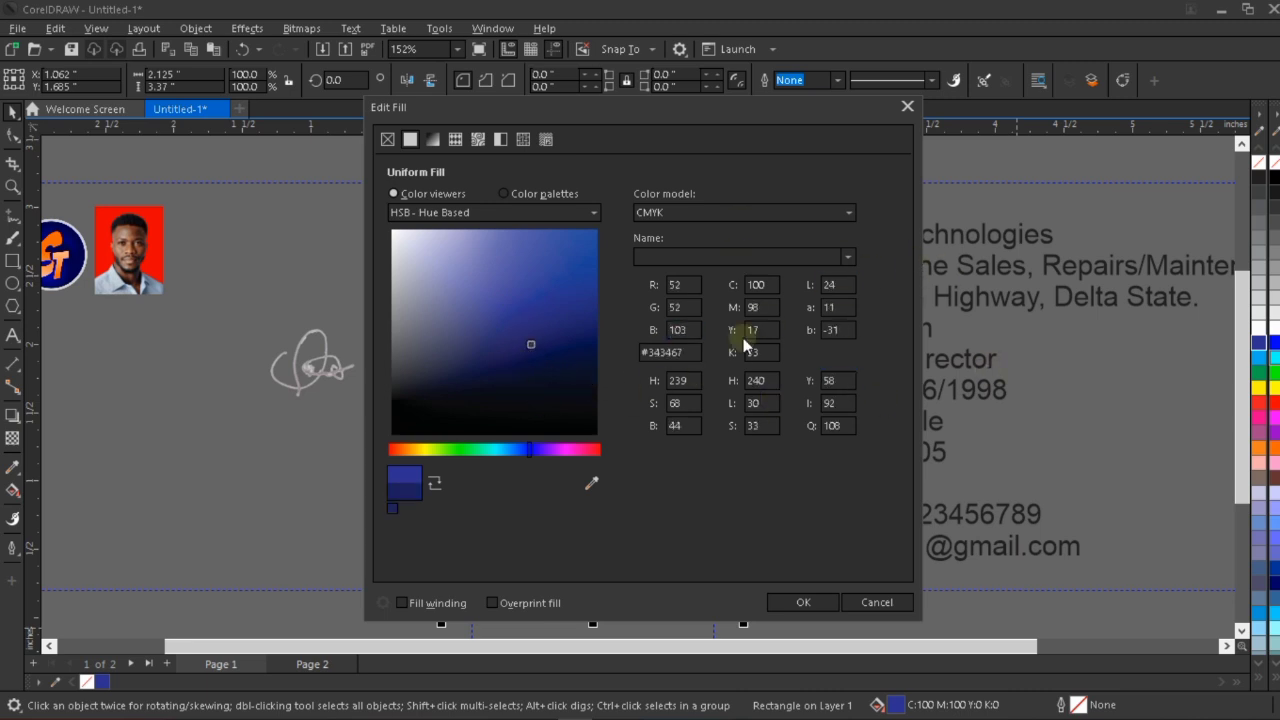
# Set the fill's black value to K 37 and apply the dark blue to the rectangle.
pyautogui.click(757, 380)
pyautogui.moveTo(761, 352); pyautogui.dragTo(733, 349)
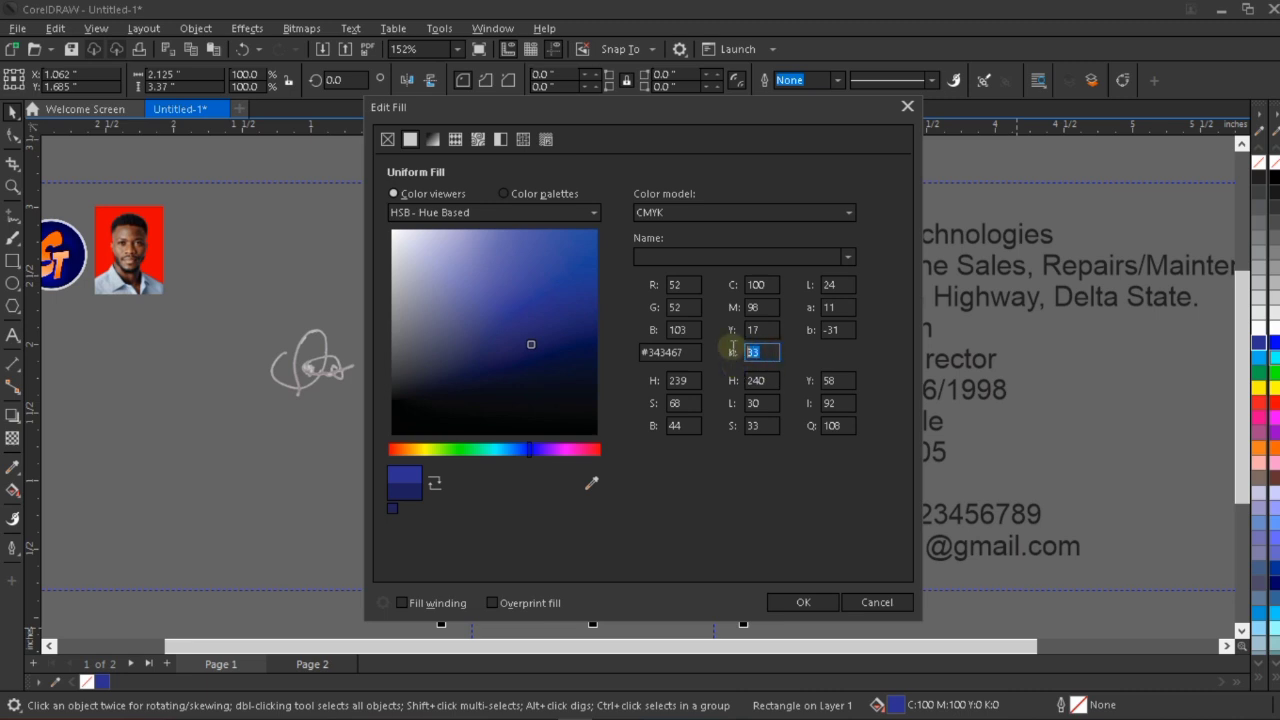
pyautogui.write('37')
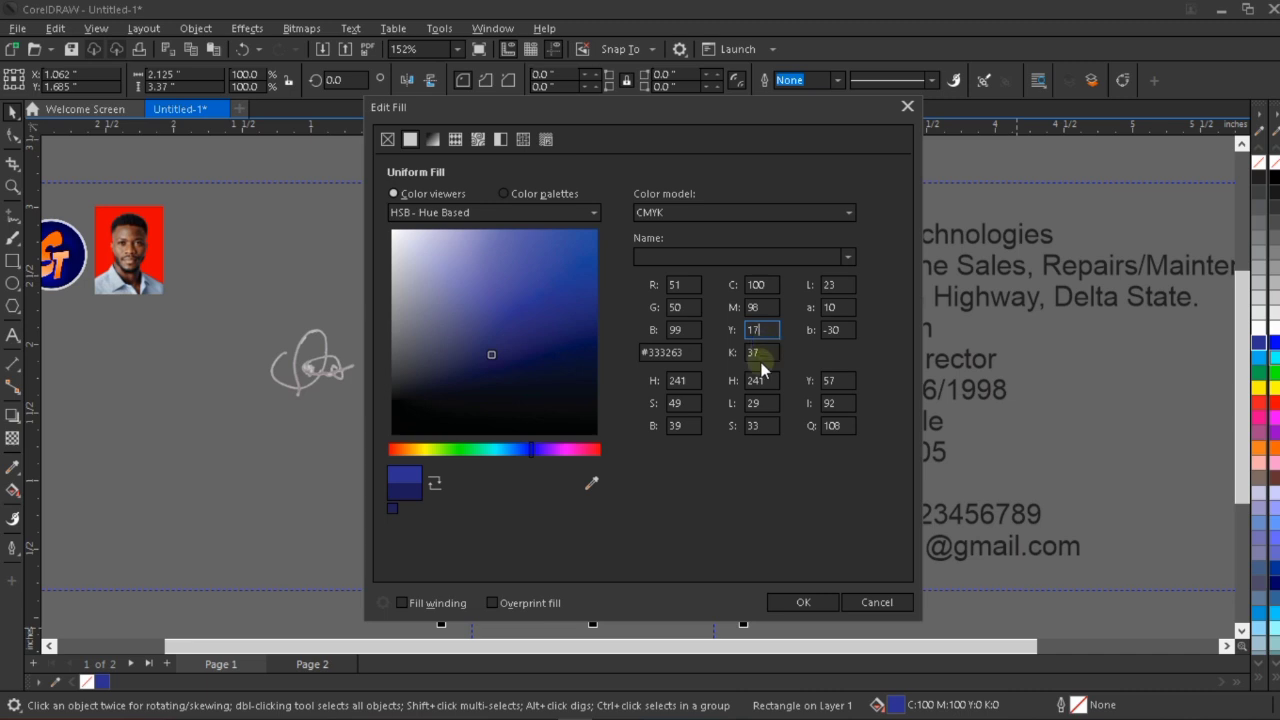
pyautogui.click(754, 352)
pyautogui.click(802, 603)
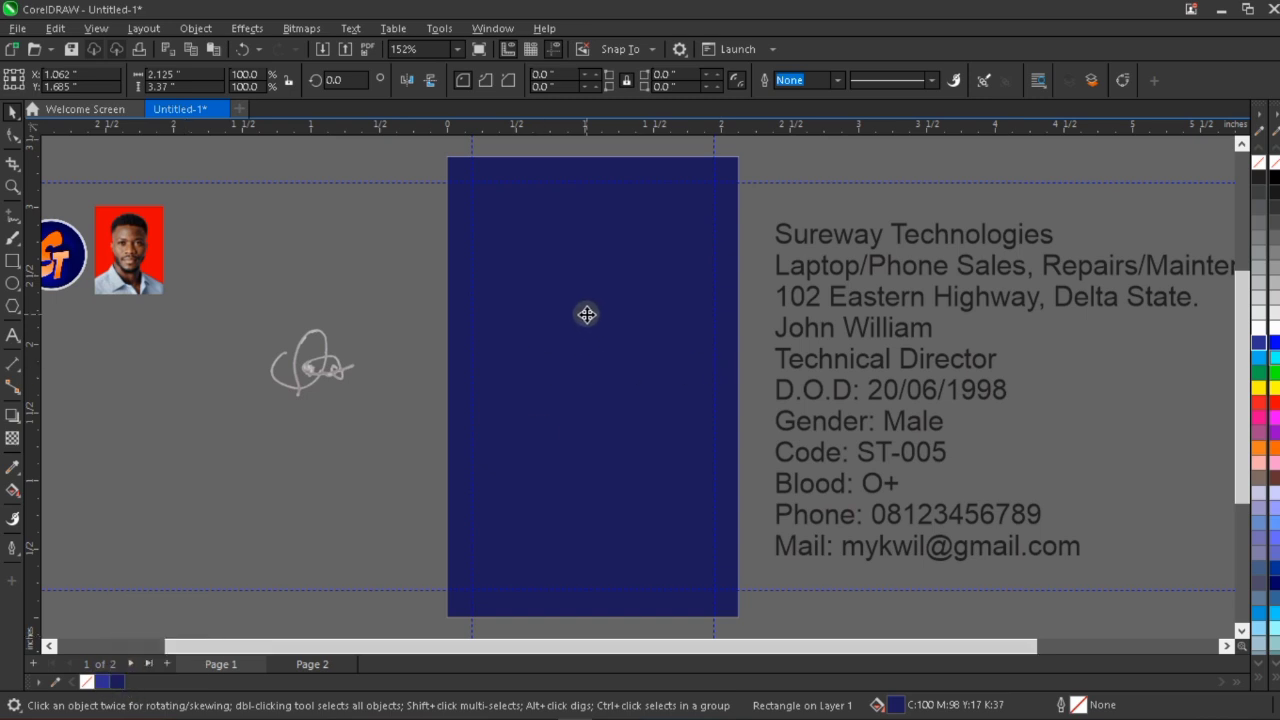
# Shorten the dark blue rectangle from below to about 1.315 inches high and fill the page-sized rectangle behind it with orange, C 0 M 60 Y 100 K 0.
pyautogui.click(629, 382)
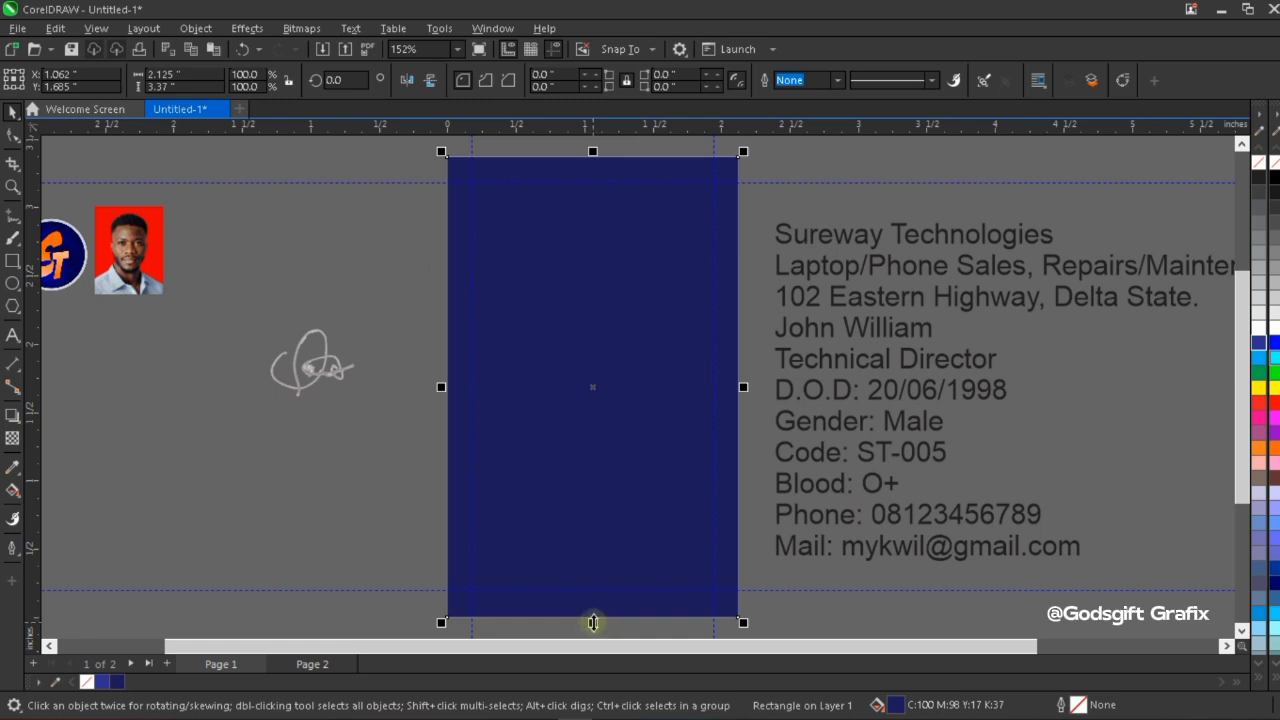
pyautogui.moveTo(593, 622); pyautogui.dragTo(616, 400)
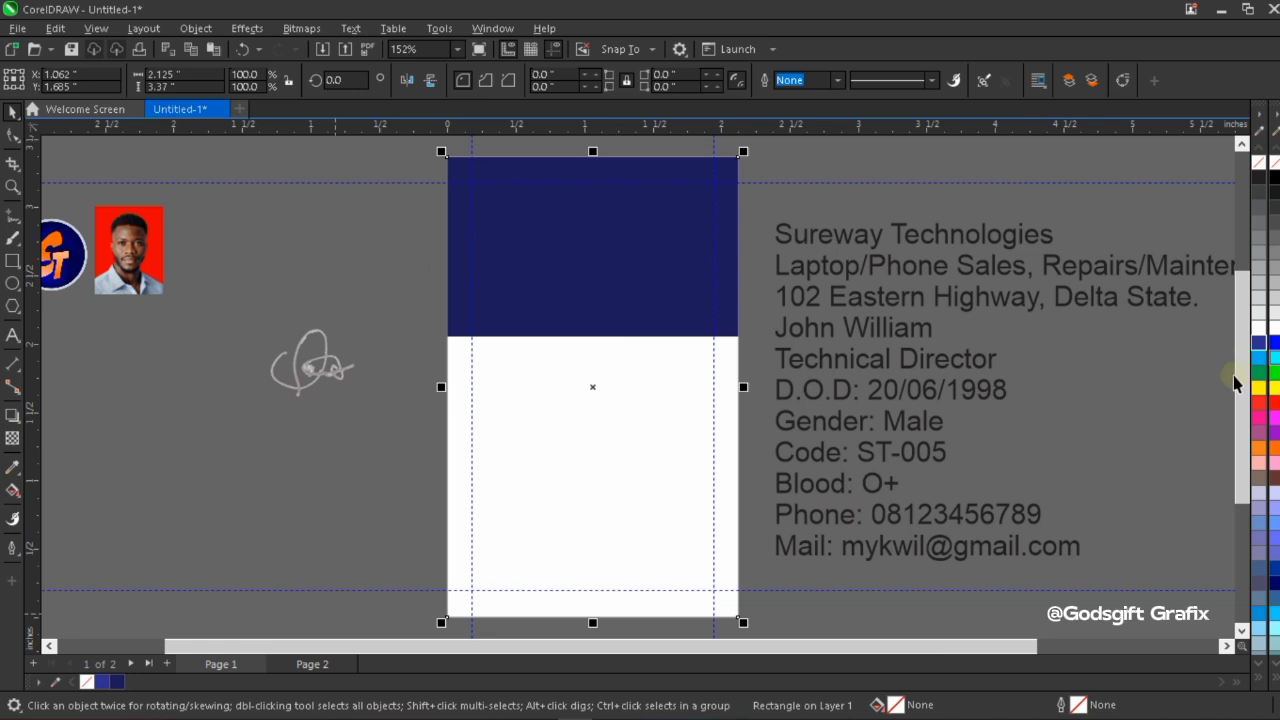
pyautogui.click(1258, 447)
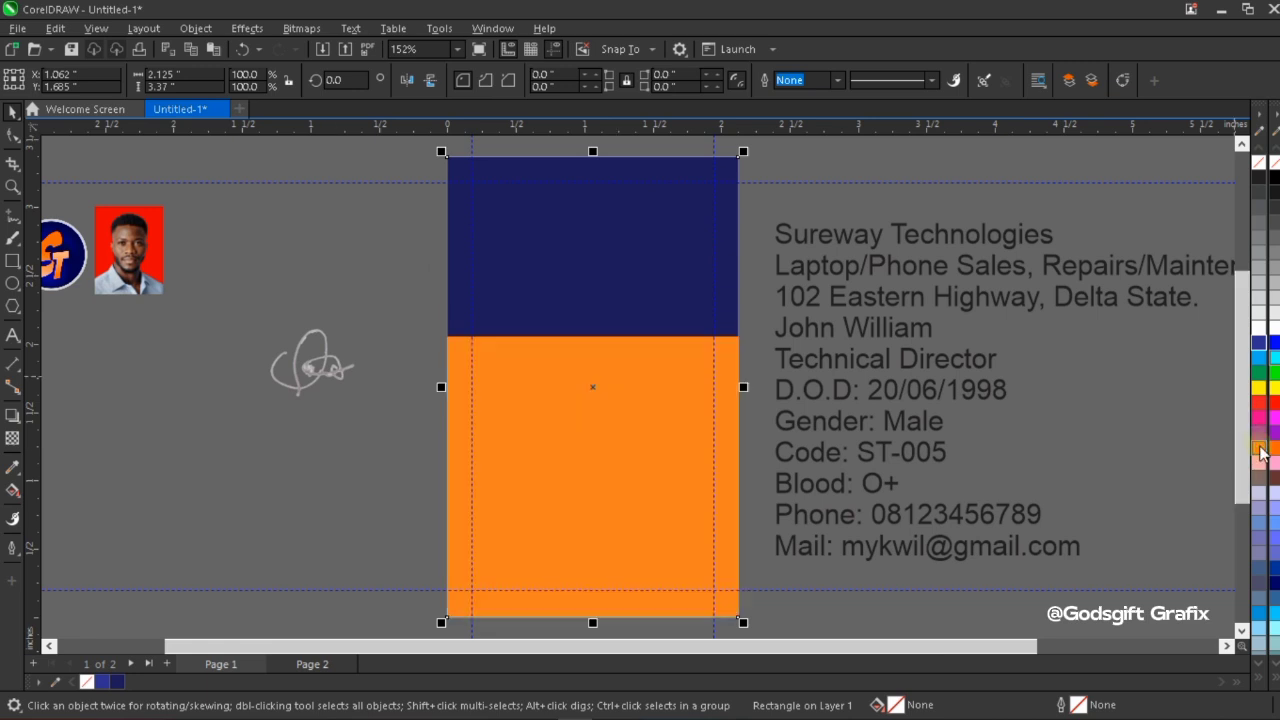
# Extend the dark blue rectangle down to the page's middle, 1.685 inches high, and convert it to curves.
pyautogui.click(620, 298)
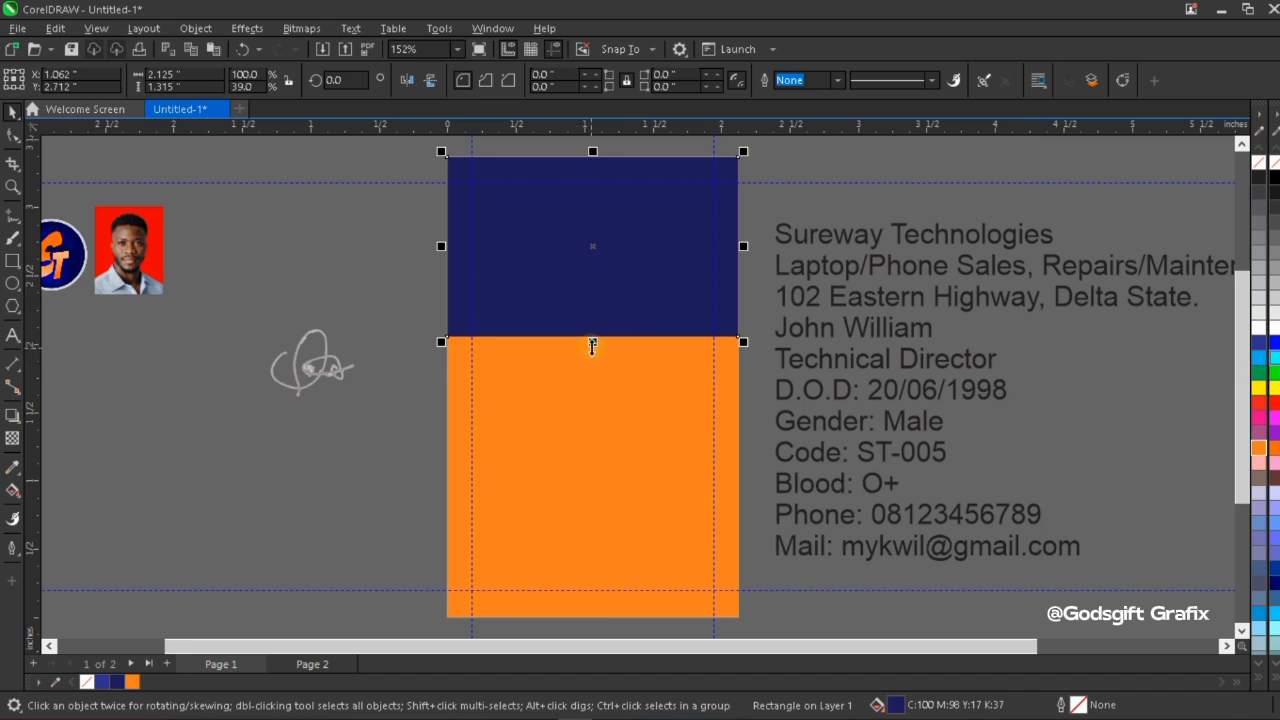
pyautogui.moveTo(592, 345); pyautogui.dragTo(592, 391)
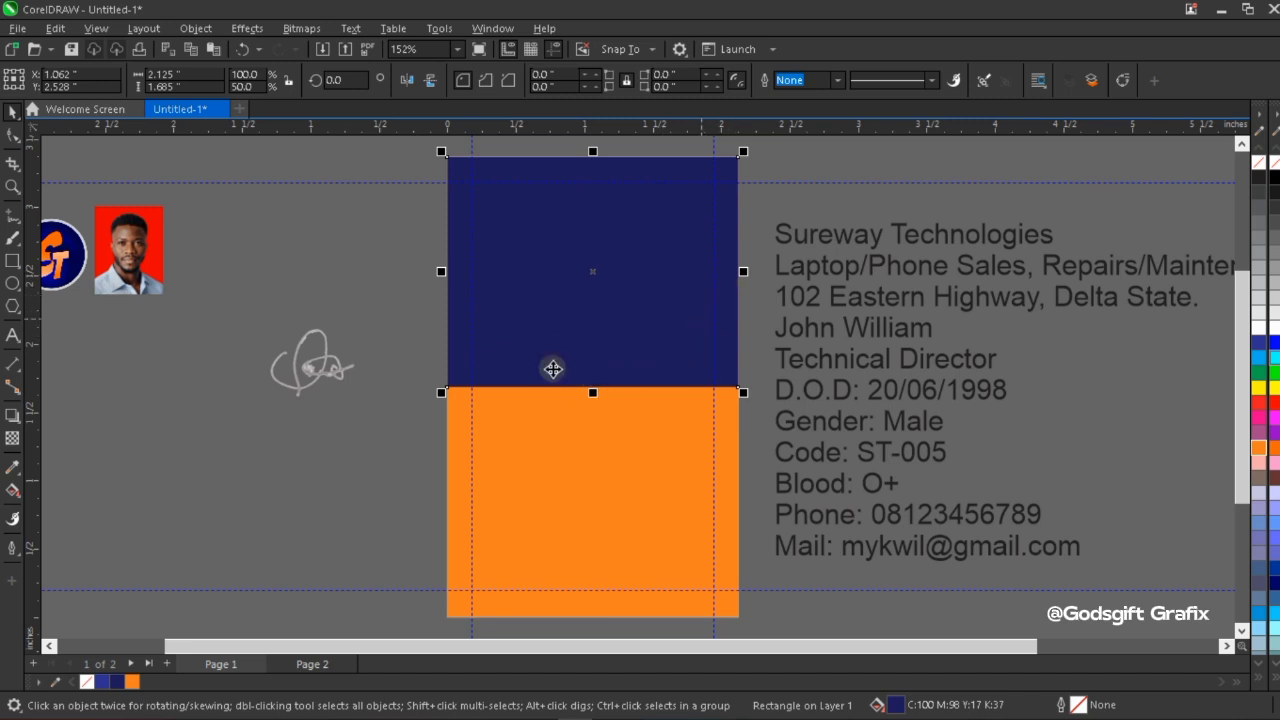
pyautogui.rightClick(548, 301)
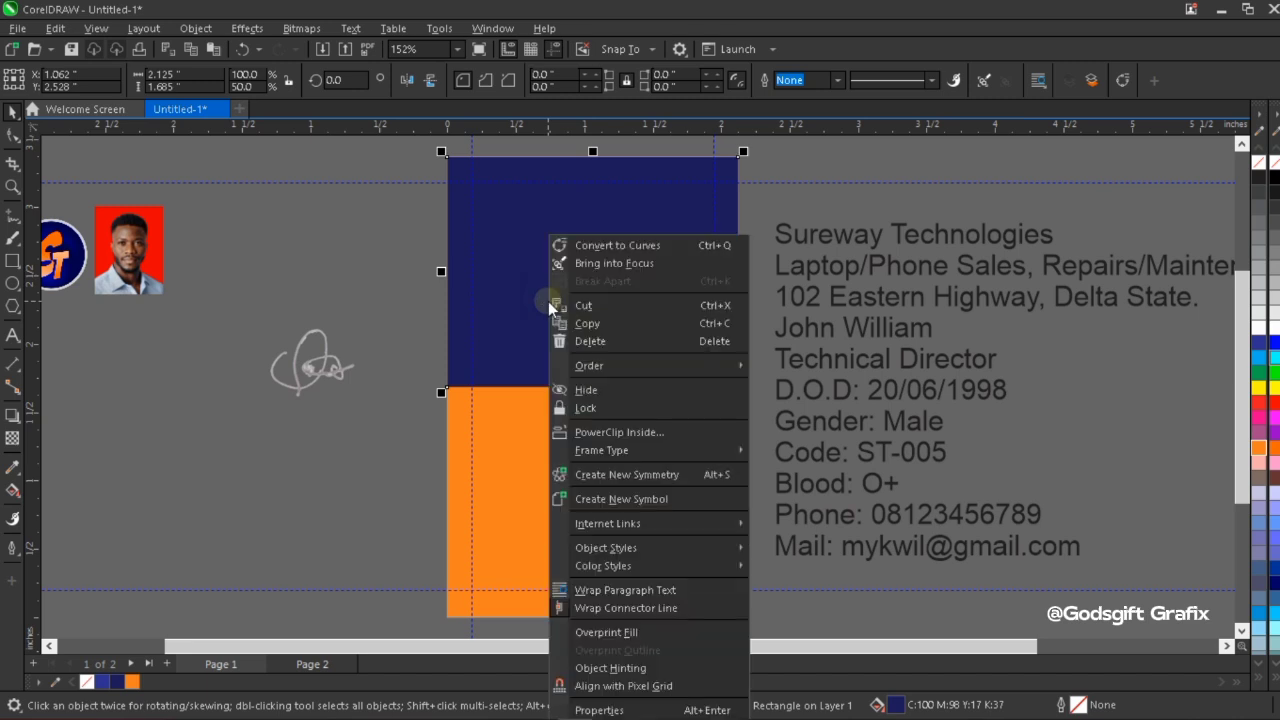
pyautogui.click(605, 244)
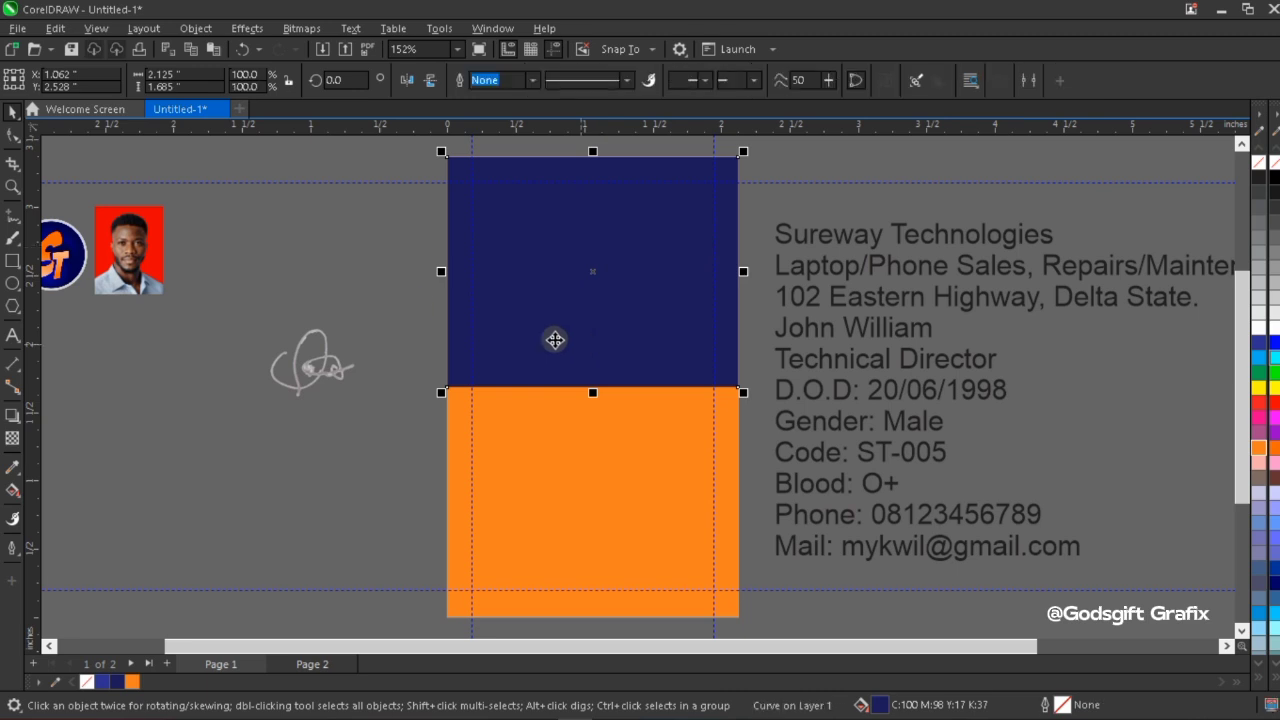
# Convert the dark blue shape's lower edge to a curve and bend it into an S-wave, dipping on the left and rising on the right.
pyautogui.click(13, 137)
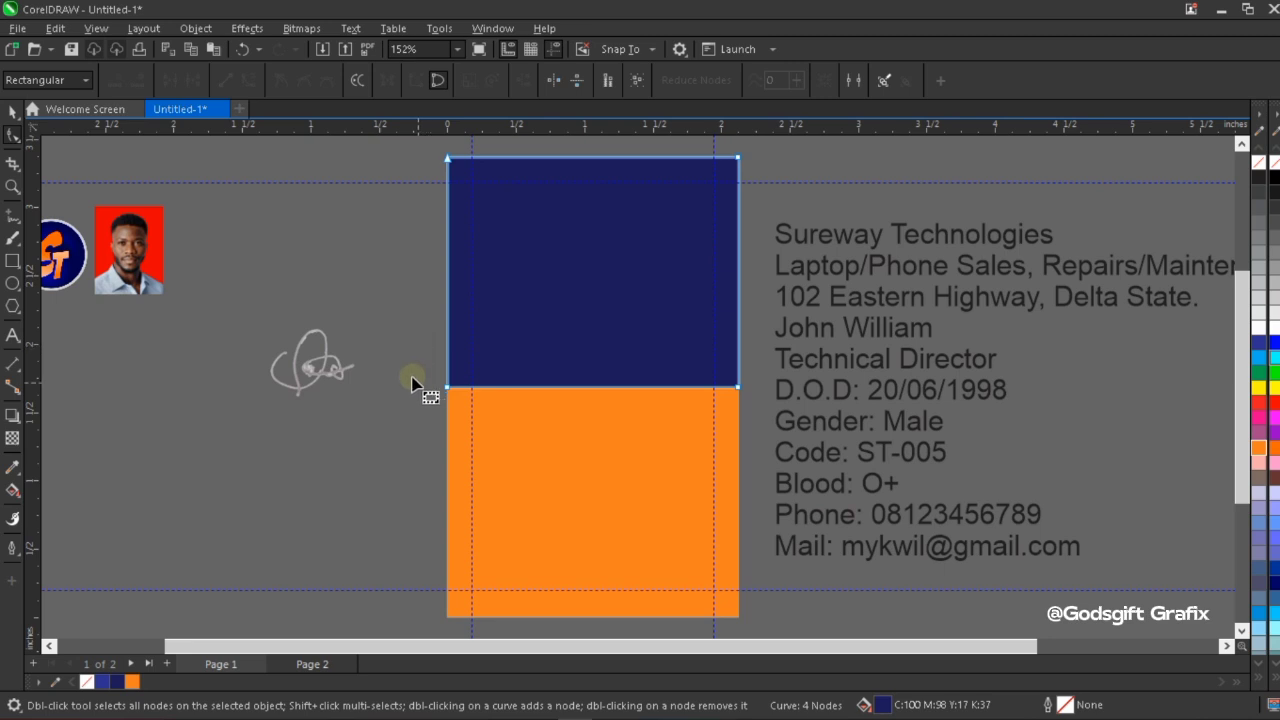
pyautogui.moveTo(398, 357); pyautogui.dragTo(519, 443)
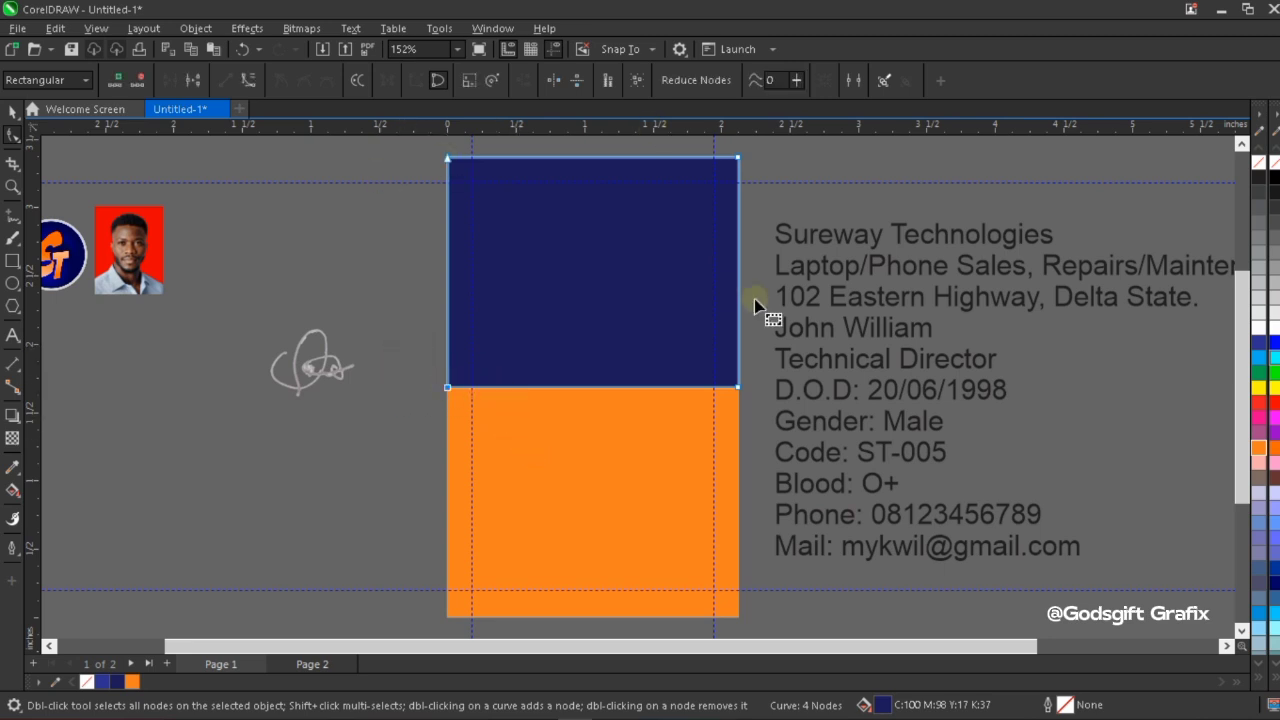
pyautogui.rightClick(591, 391)
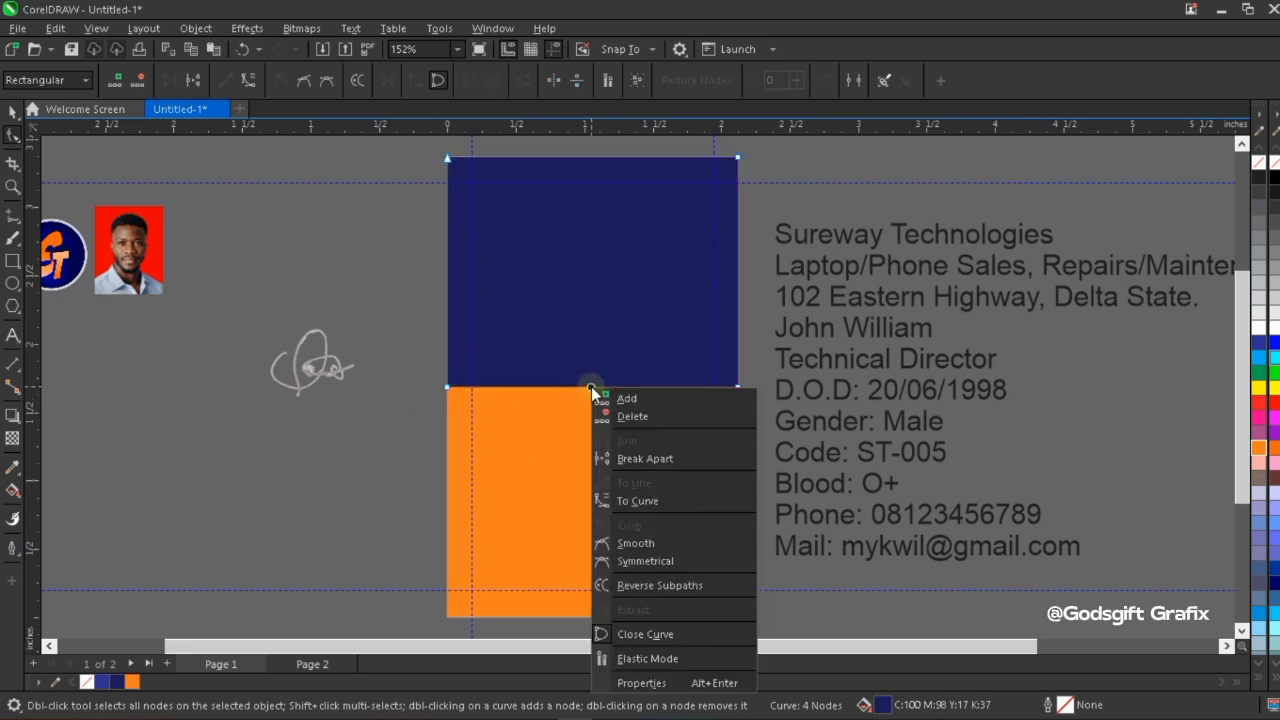
pyautogui.click(642, 501)
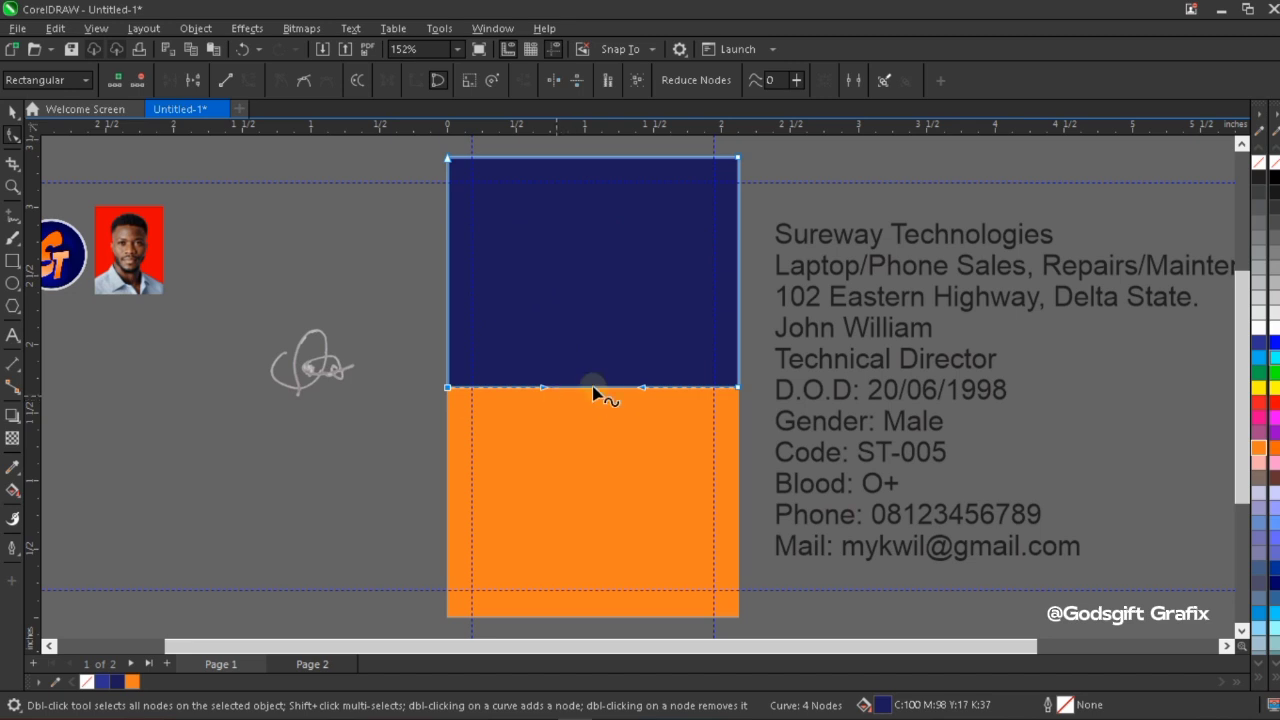
pyautogui.scroll(2, 607, 401)
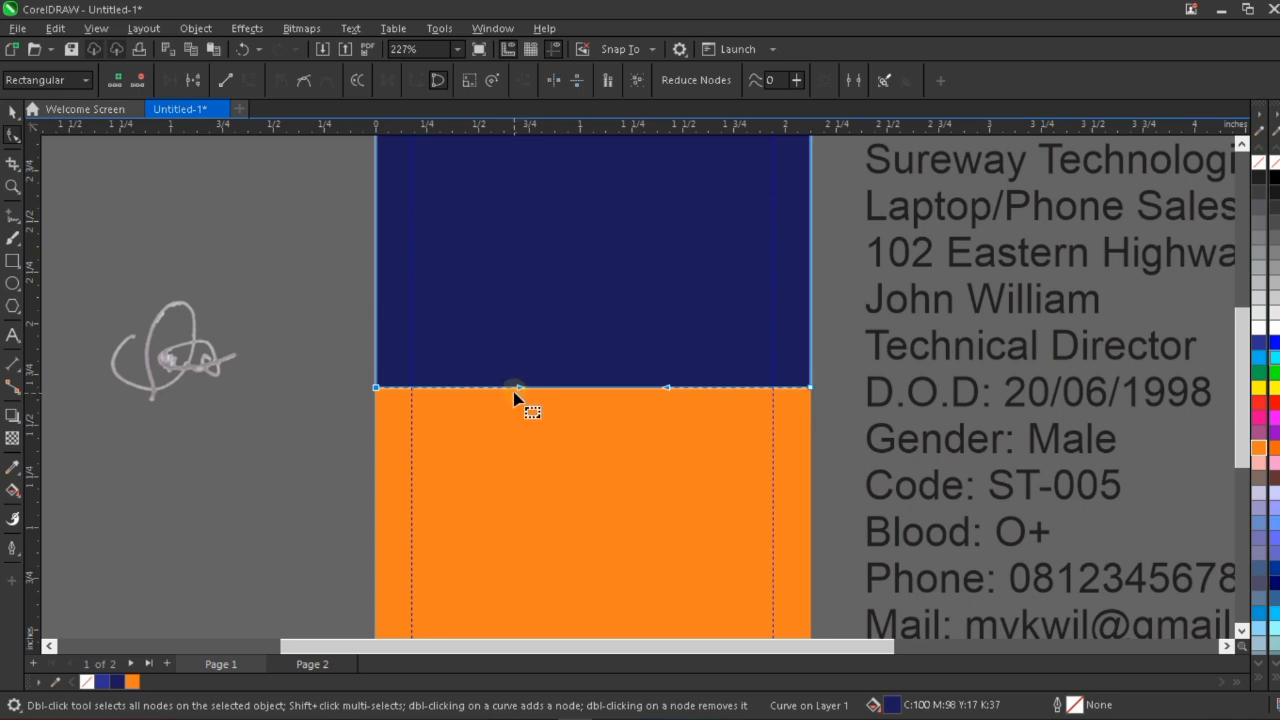
pyautogui.moveTo(520, 390); pyautogui.dragTo(545, 541)
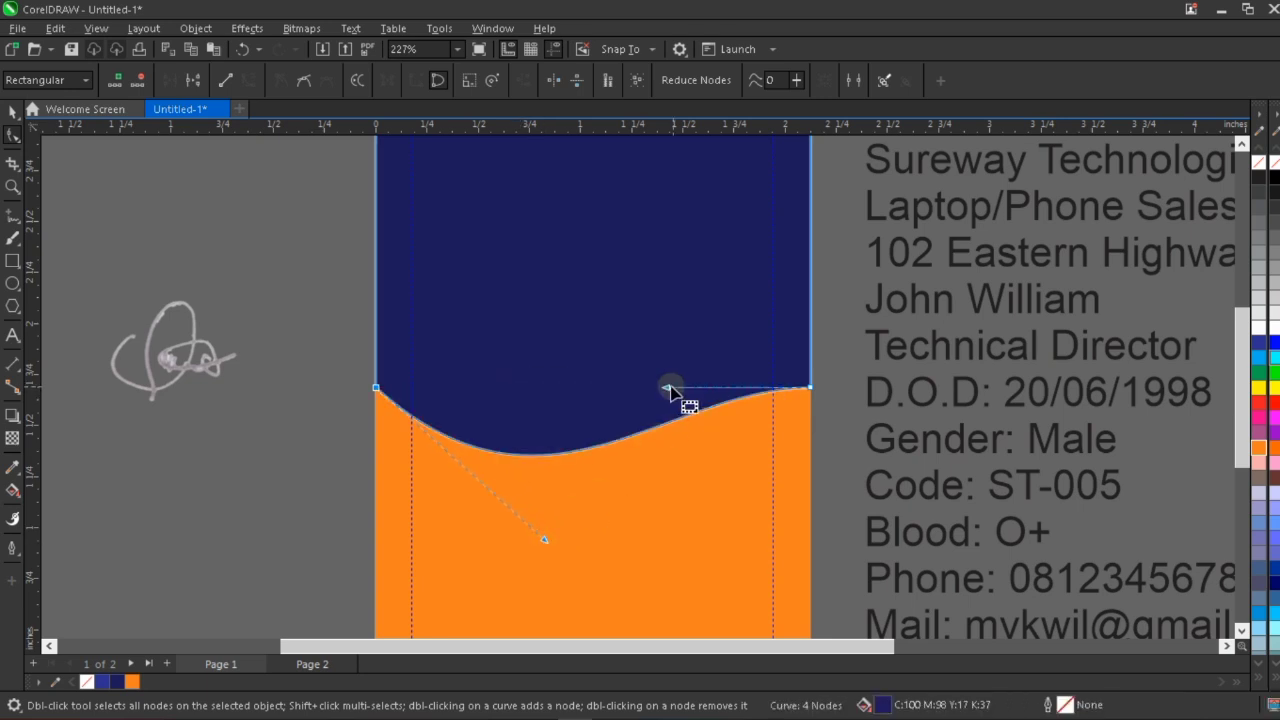
pyautogui.moveTo(668, 386); pyautogui.dragTo(670, 210)
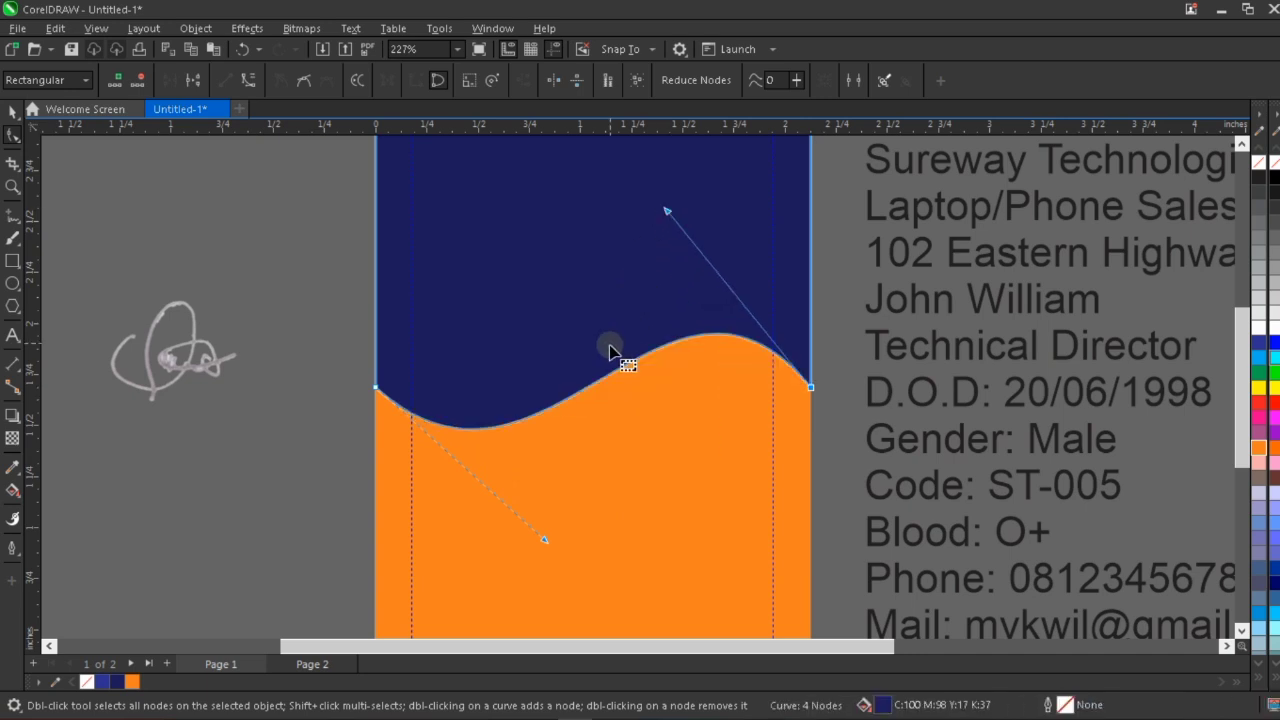
# Deepen the wave on the dark blue shape's lower edge slightly by extending both of its curve handles.
pyautogui.scroll(-1, 608, 348)
pyautogui.scroll(-1, 612, 215)
pyautogui.scroll(2, 606, 206)
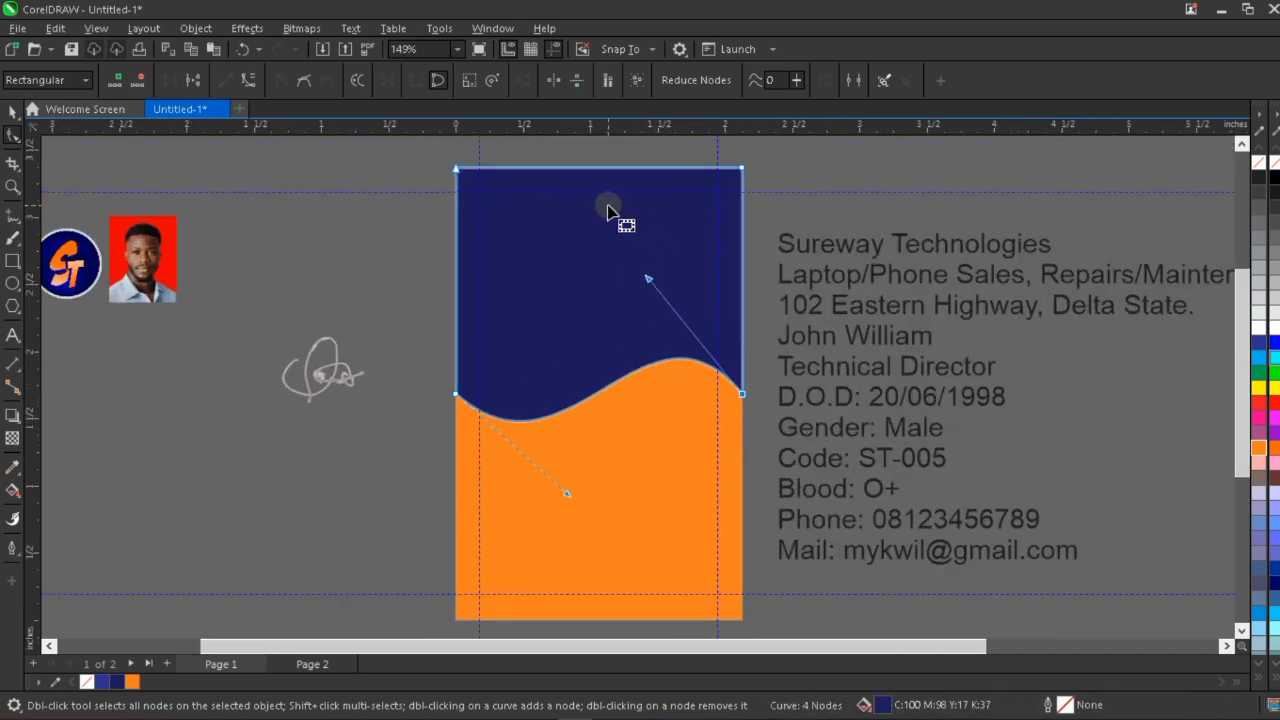
pyautogui.moveTo(535, 522); pyautogui.dragTo(572, 565)
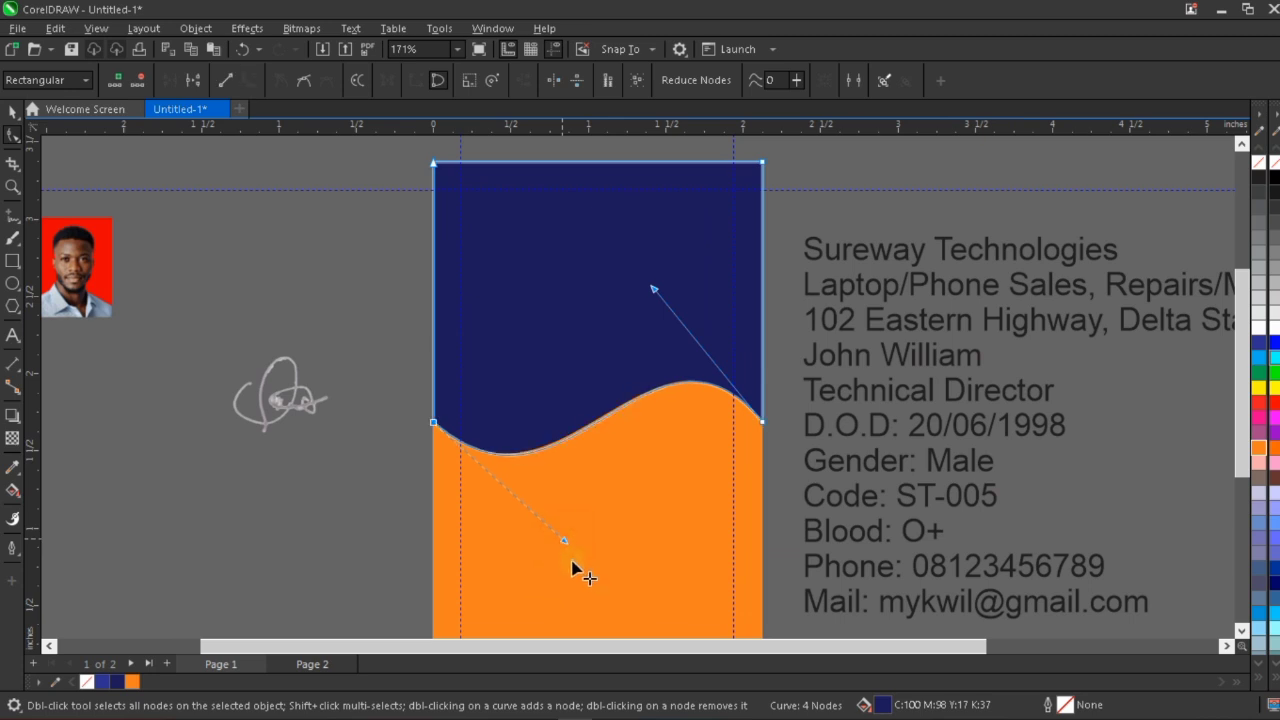
pyautogui.moveTo(655, 293); pyautogui.dragTo(641, 273)
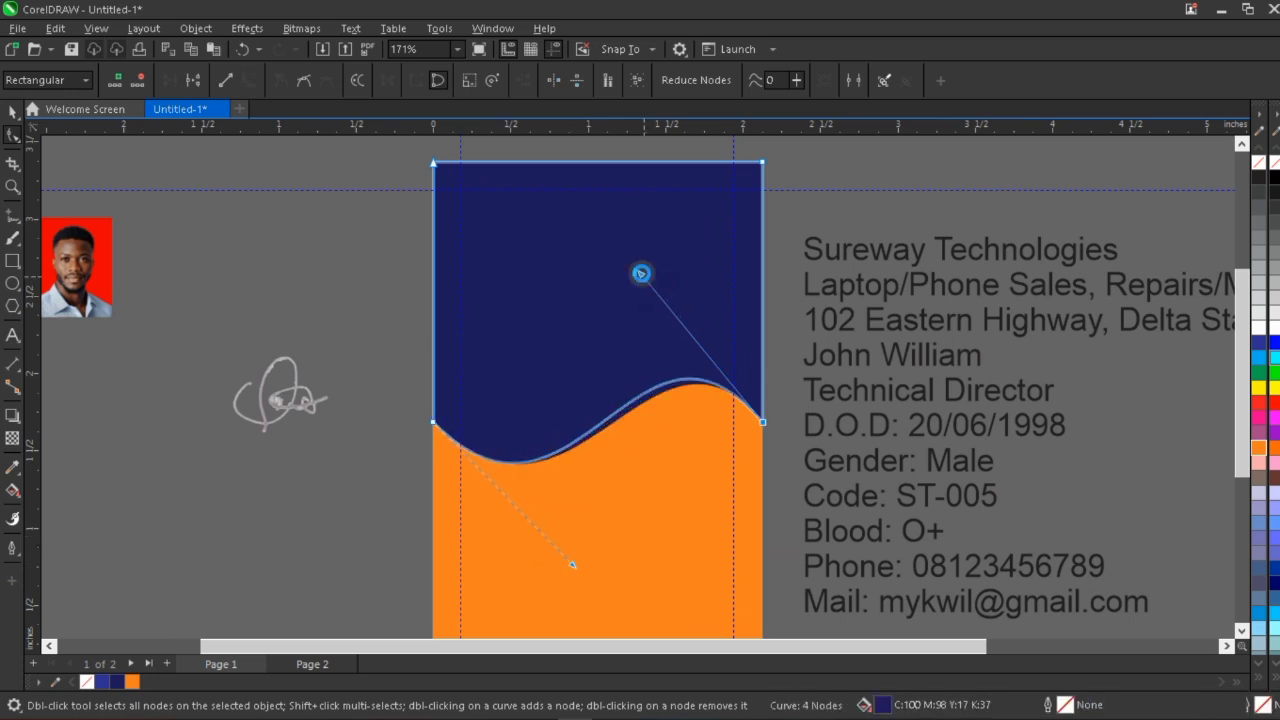
# Reduce the dark blue wave shape's height from below to about 1.491 inches.
pyautogui.click(8, 113)
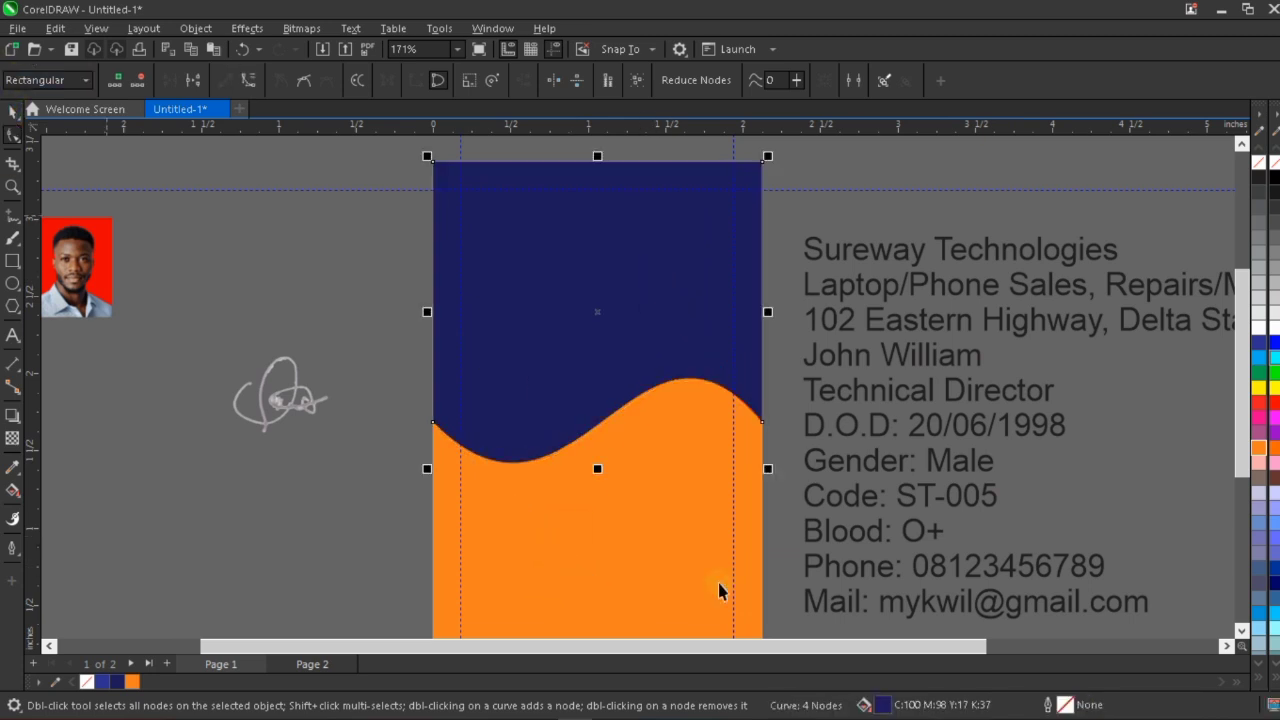
pyautogui.click(602, 469)
pyautogui.moveTo(604, 437); pyautogui.dragTo(623, 384)
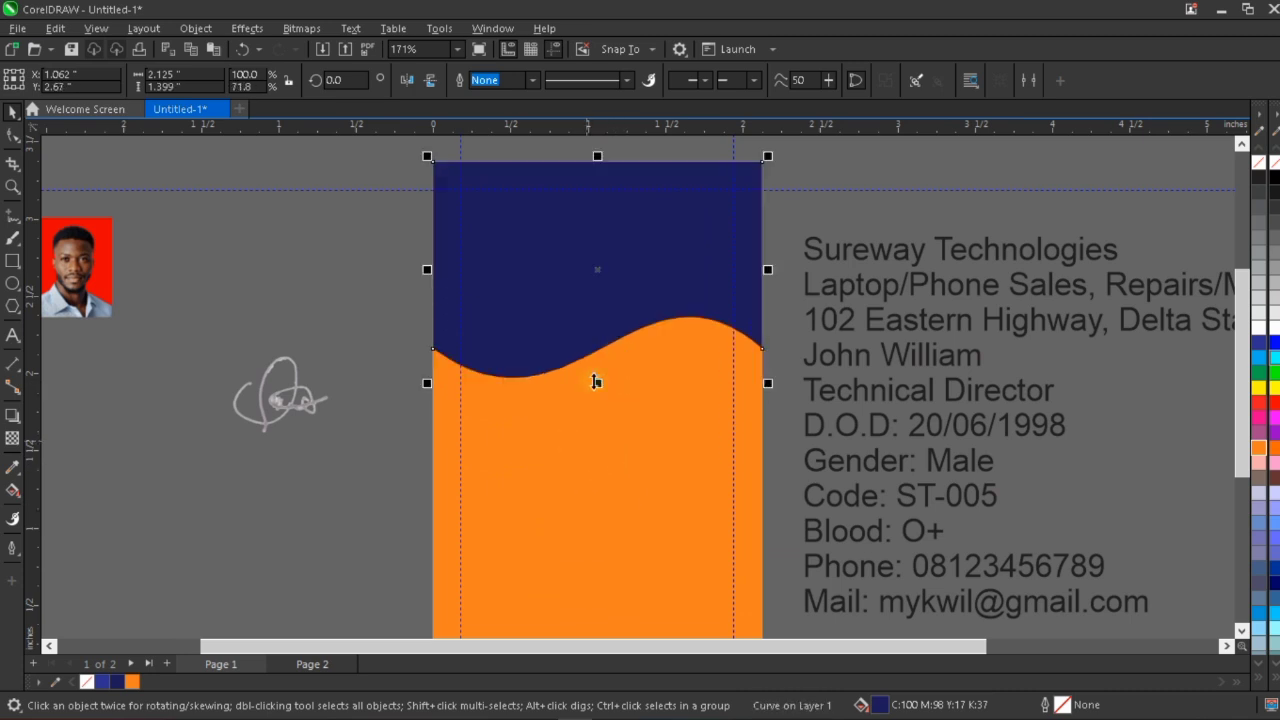
pyautogui.moveTo(597, 383); pyautogui.dragTo(598, 397)
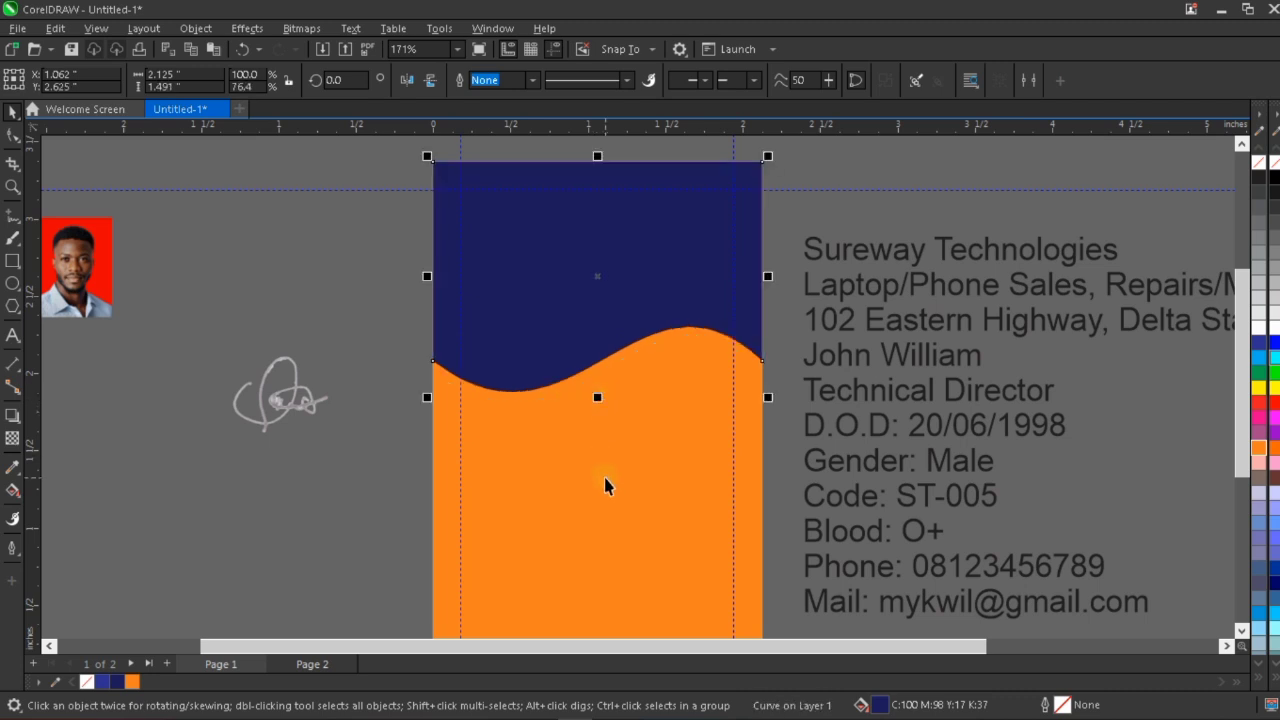
# Shorten the orange rectangle from below to about 1.706 inches high so it extends slightly beneath the dark blue wave.
pyautogui.click(600, 398)
pyautogui.scroll(-2, 600, 396)
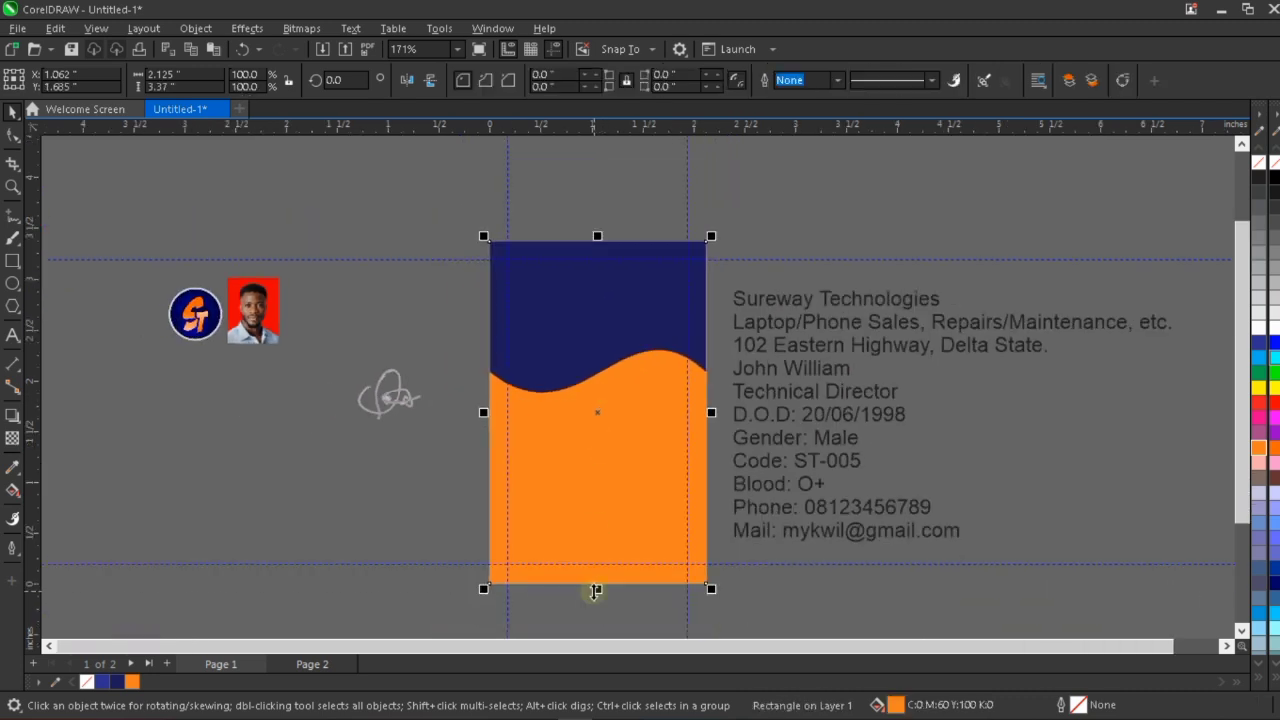
pyautogui.moveTo(597, 590); pyautogui.dragTo(611, 420)
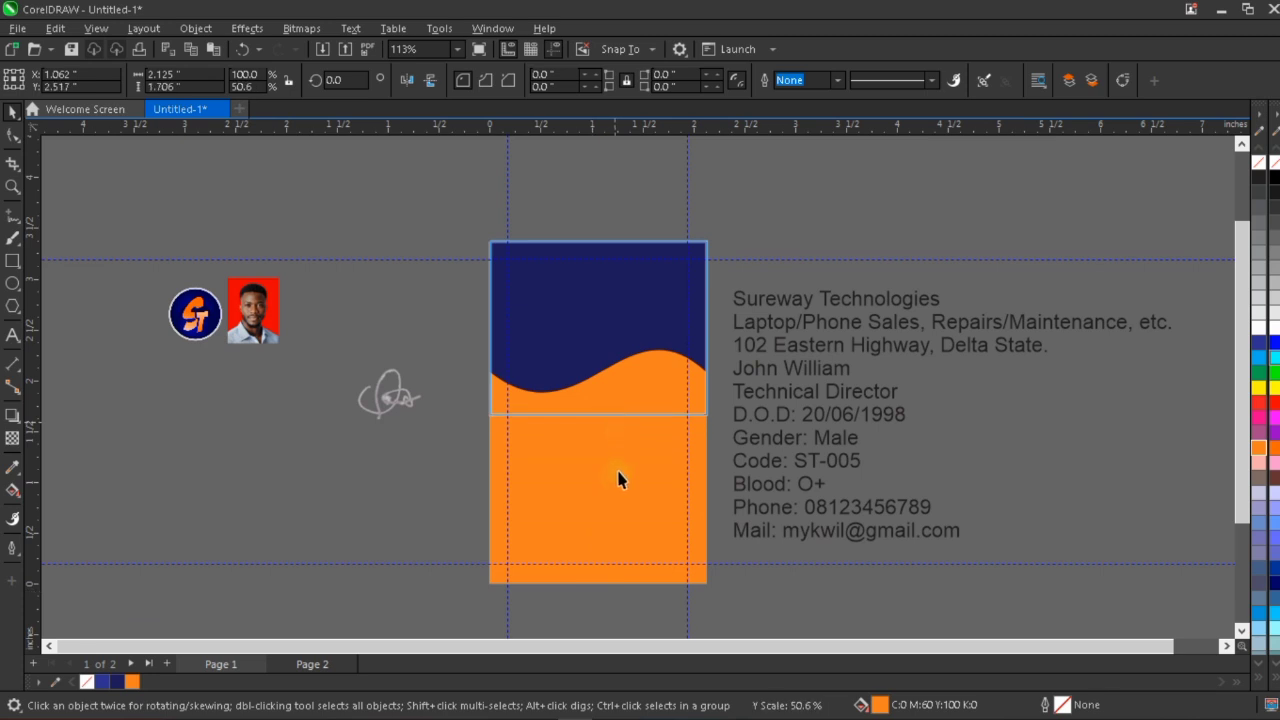
pyautogui.click(614, 485)
pyautogui.scroll(1, 614, 485)
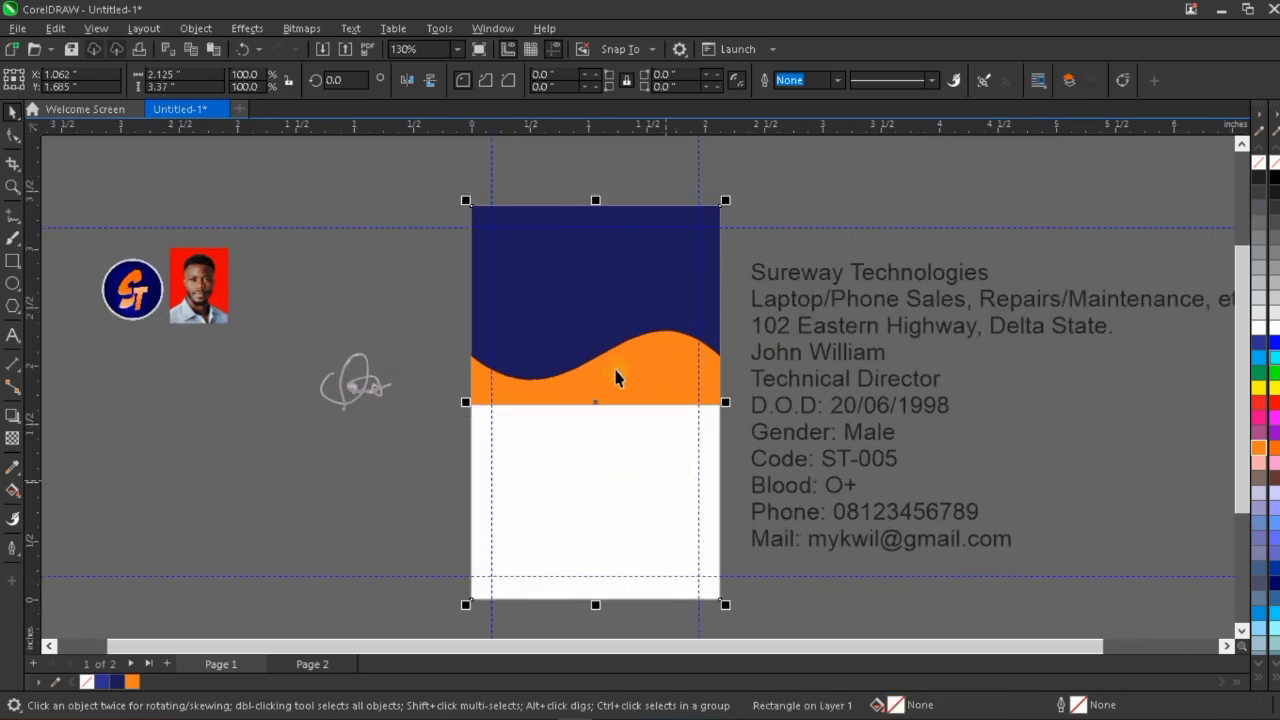
# Convert the orange rectangle to curves and change its straight lower edge into a curve segment.
pyautogui.click(614, 376)
pyautogui.scroll(3, 605, 332)
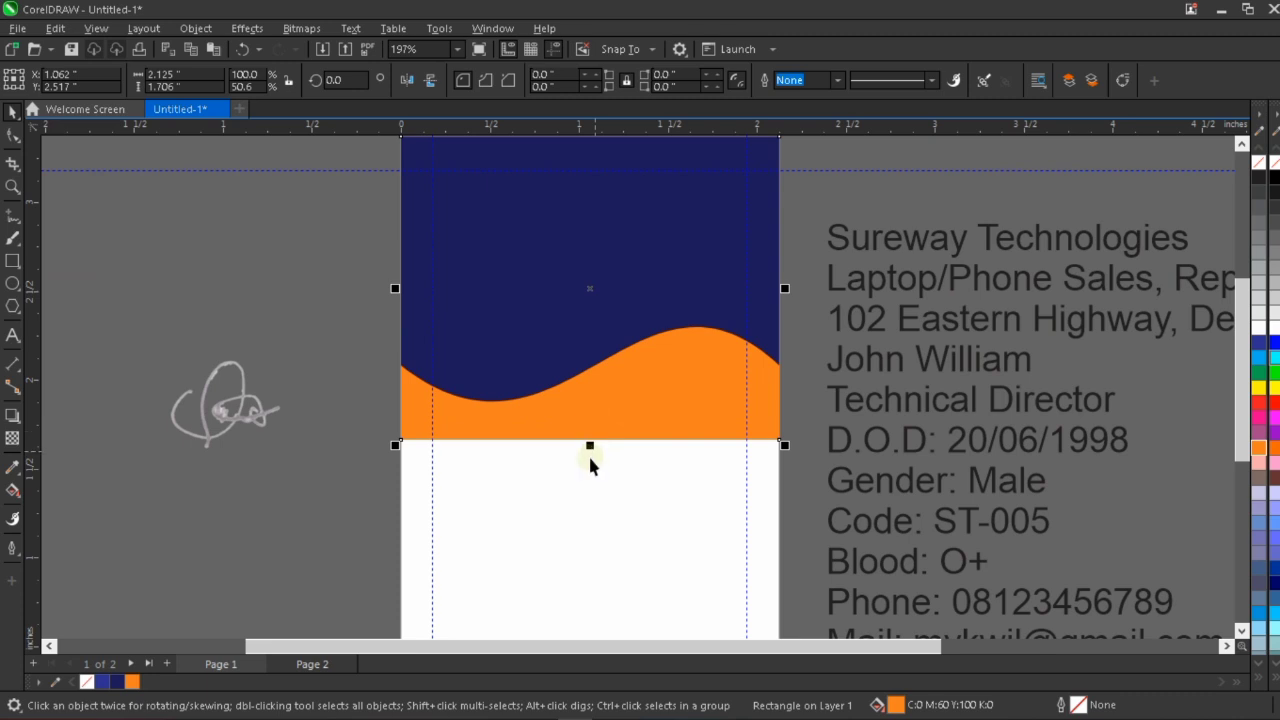
pyautogui.rightClick(627, 387)
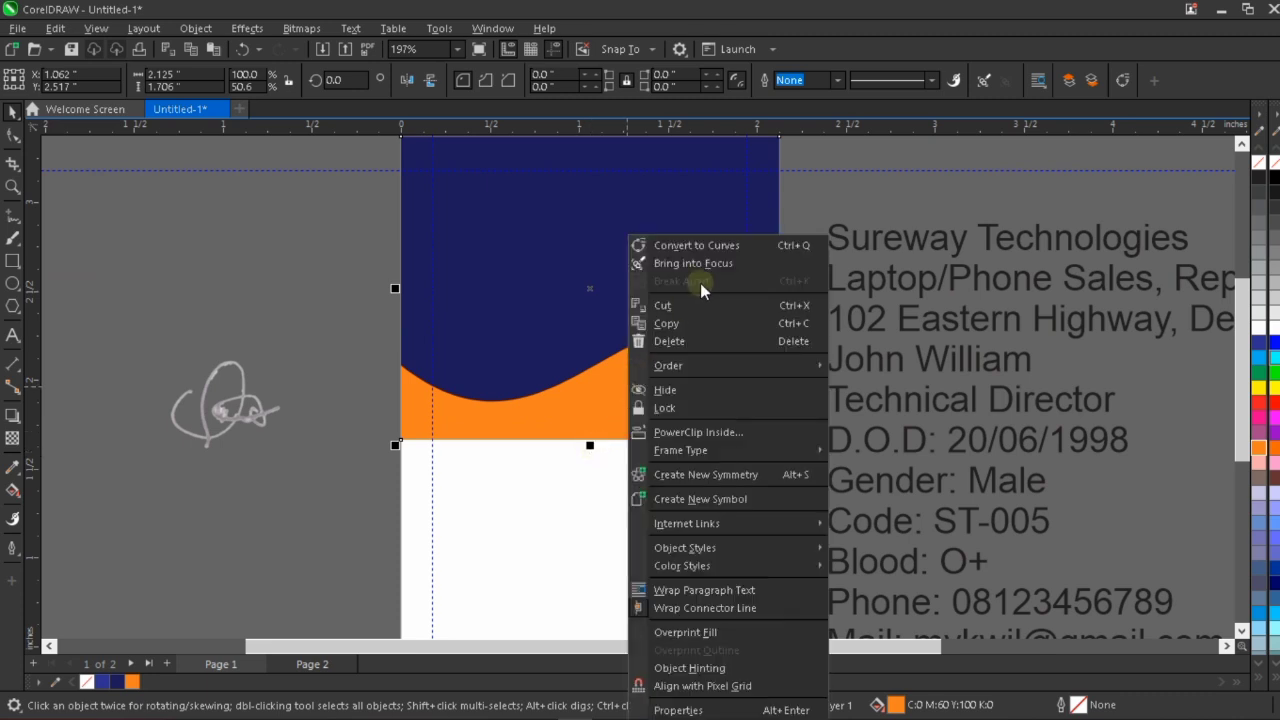
pyautogui.click(750, 245)
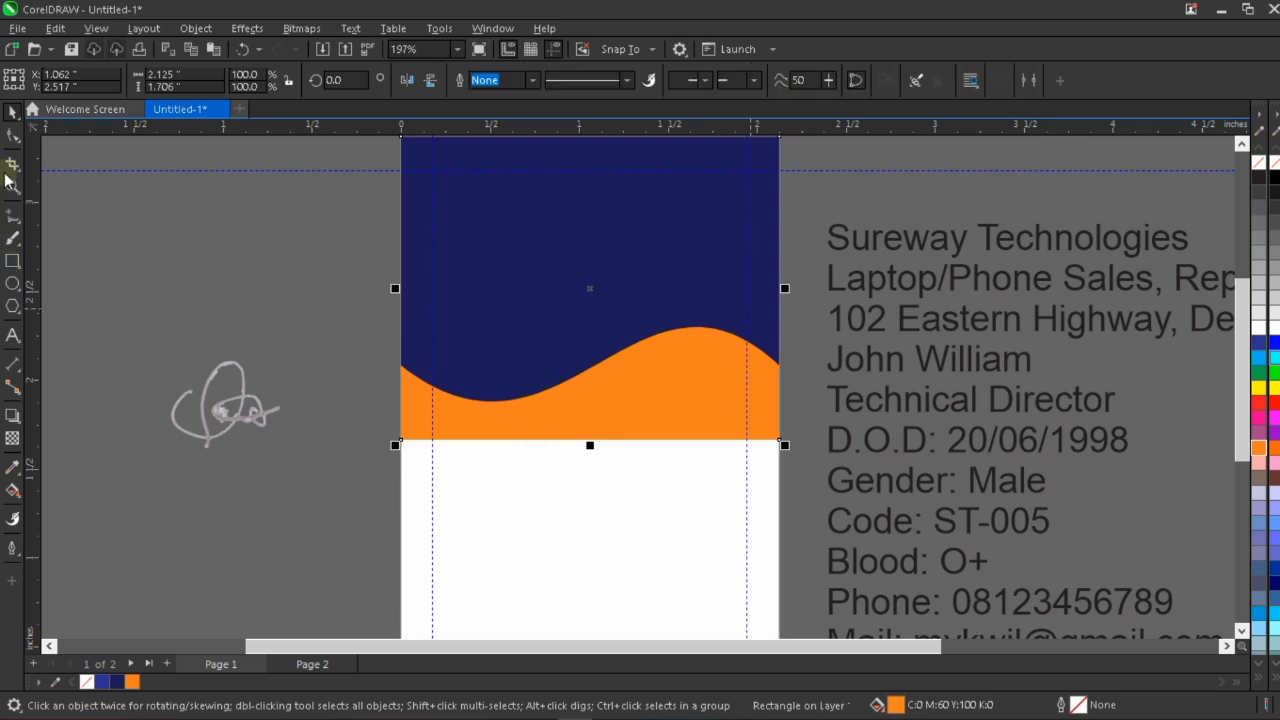
pyautogui.click(13, 135)
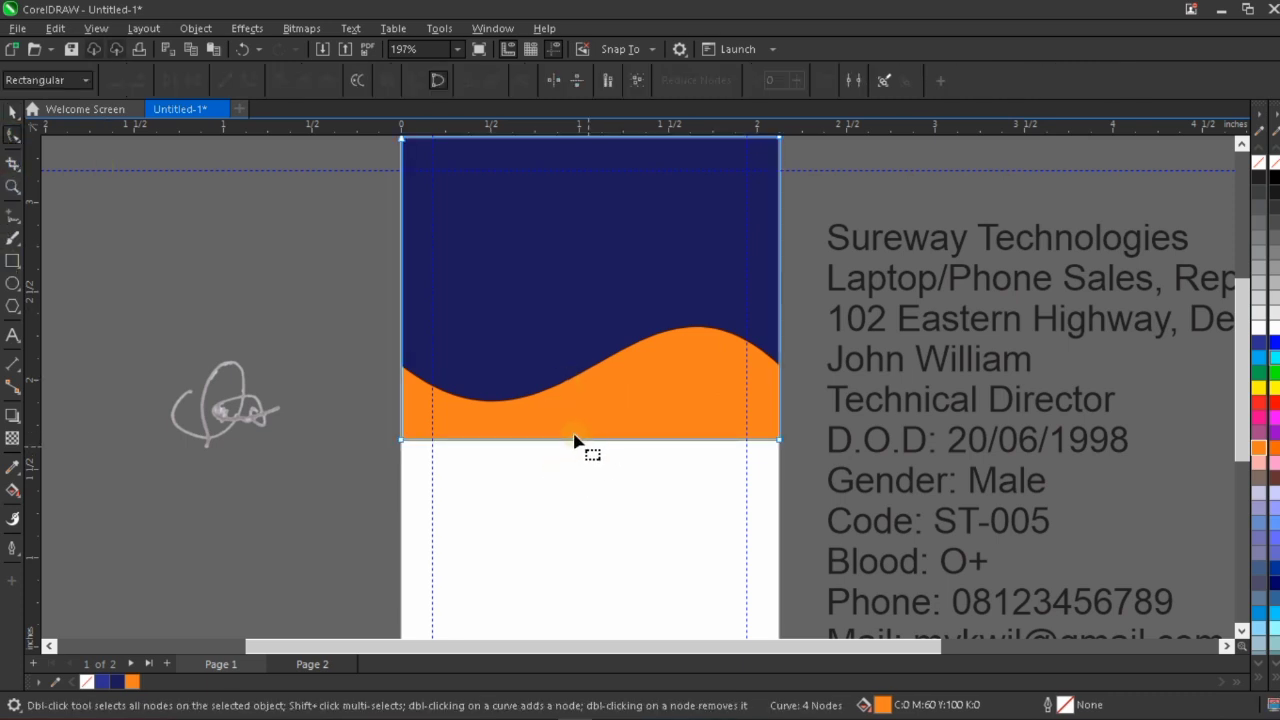
pyautogui.scroll(2, 575, 438)
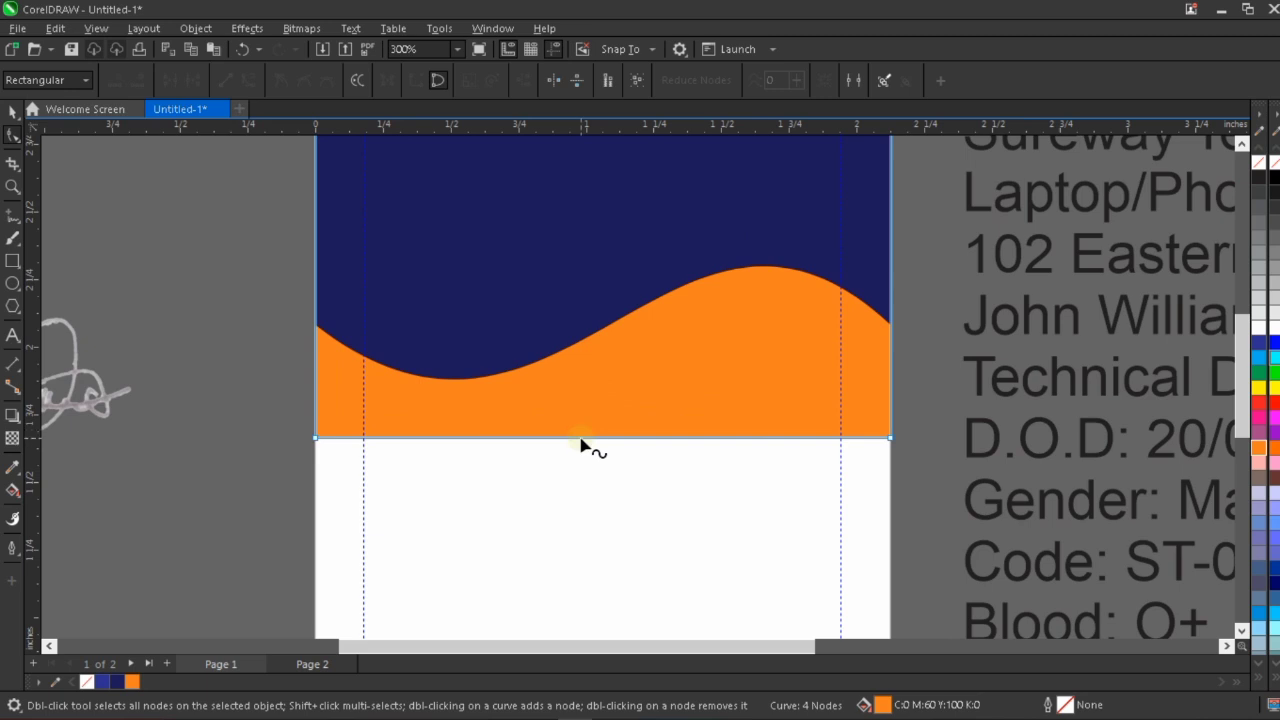
pyautogui.rightClick(580, 440)
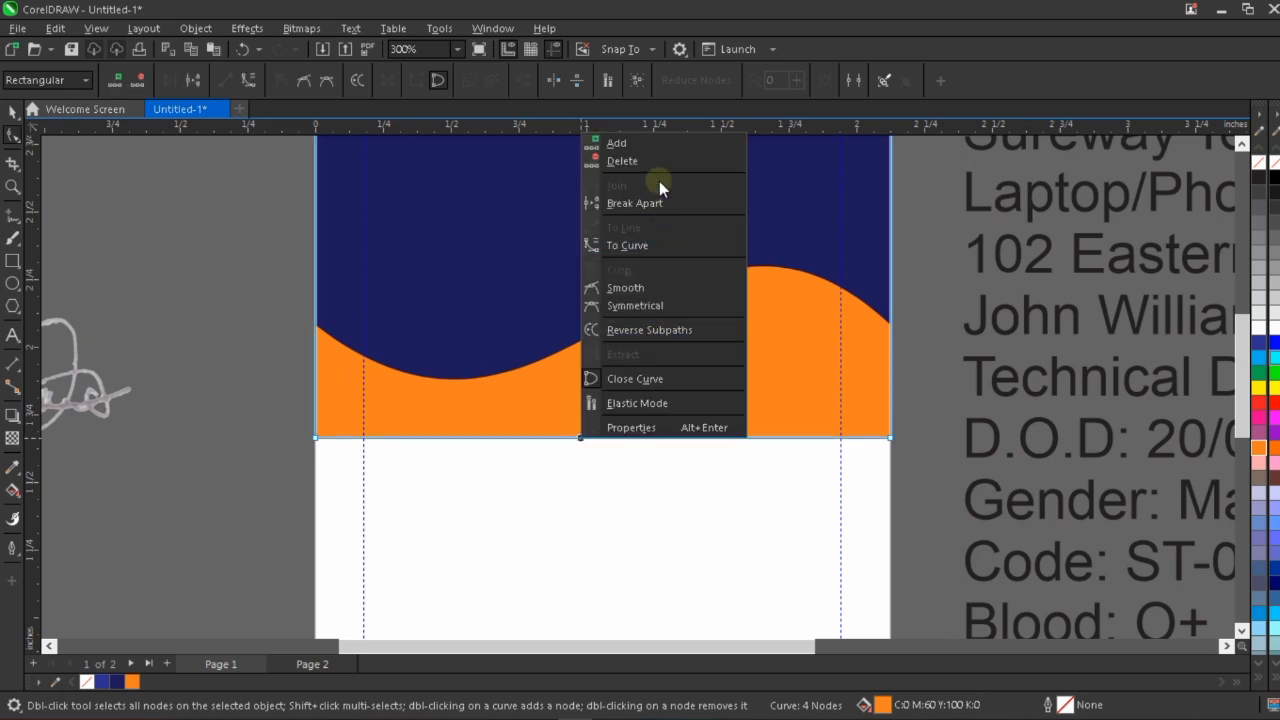
pyautogui.click(663, 245)
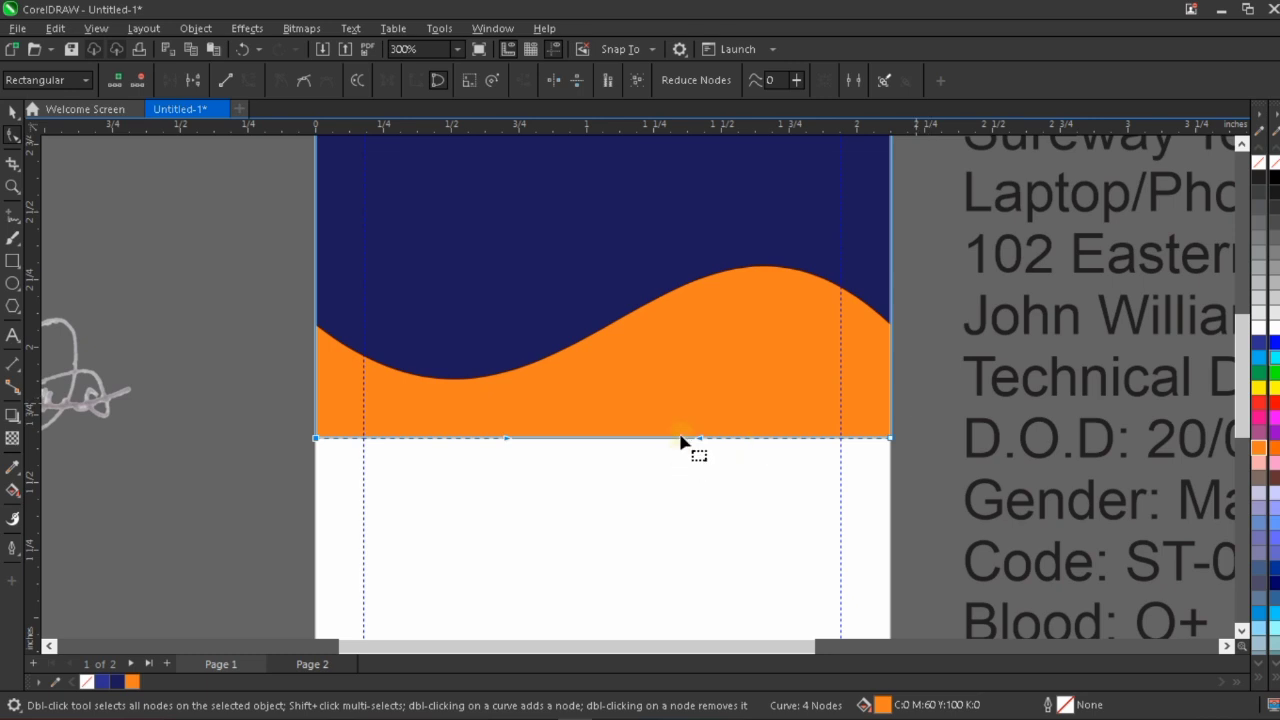
# Raise the orange shape's lower-left node behind the dark blue area and bend its lower edge into a wave tapering out beneath the blue.
pyautogui.moveTo(700, 443); pyautogui.dragTo(745, 279)
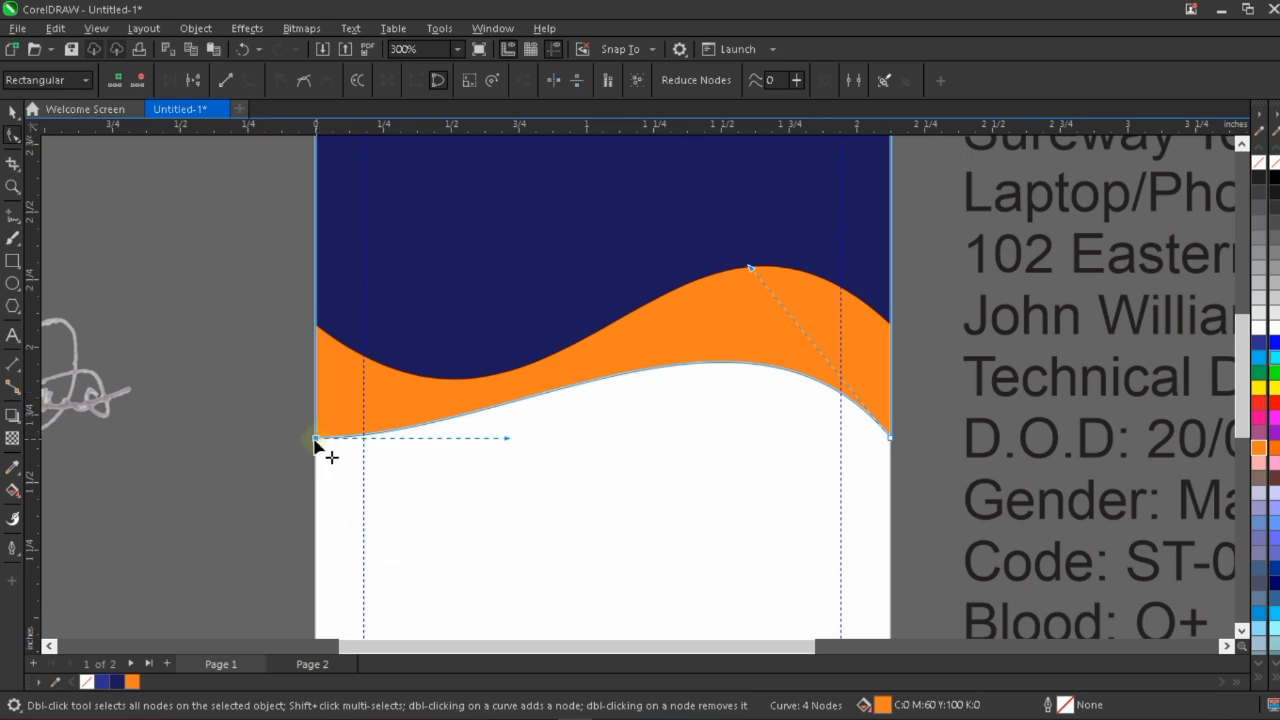
pyautogui.moveTo(314, 441); pyautogui.dragTo(320, 208)
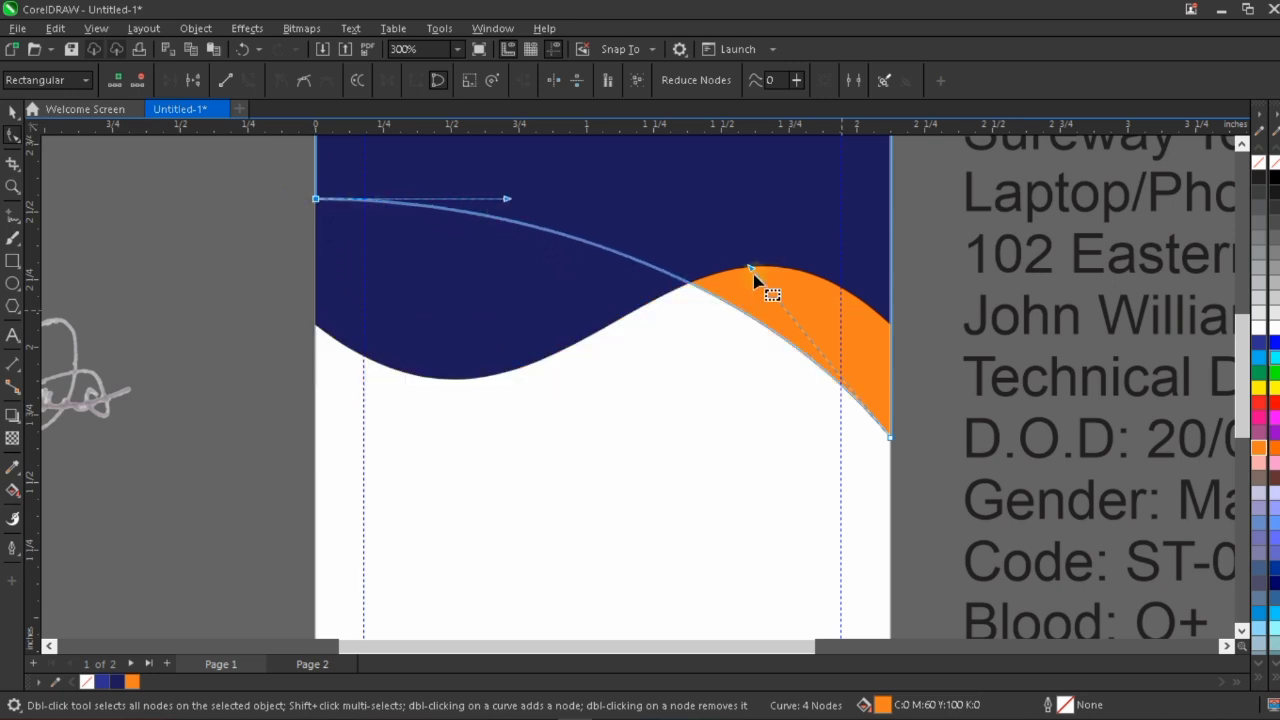
pyautogui.moveTo(749, 269)
pyautogui.mouseDown()
pyautogui.moveTo(688, 348)
pyautogui.moveTo(744, 276)
pyautogui.mouseUp()
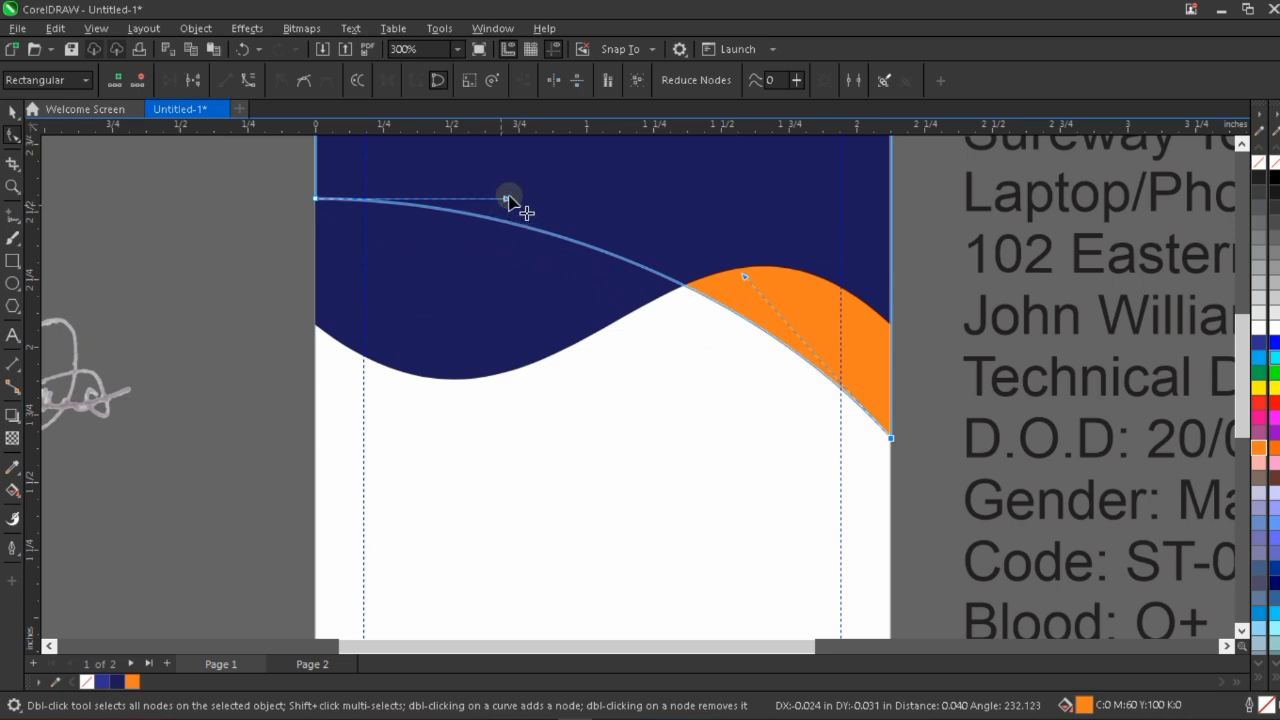
pyautogui.moveTo(508, 198); pyautogui.dragTo(438, 393)
pyautogui.moveTo(747, 280); pyautogui.dragTo(758, 237)
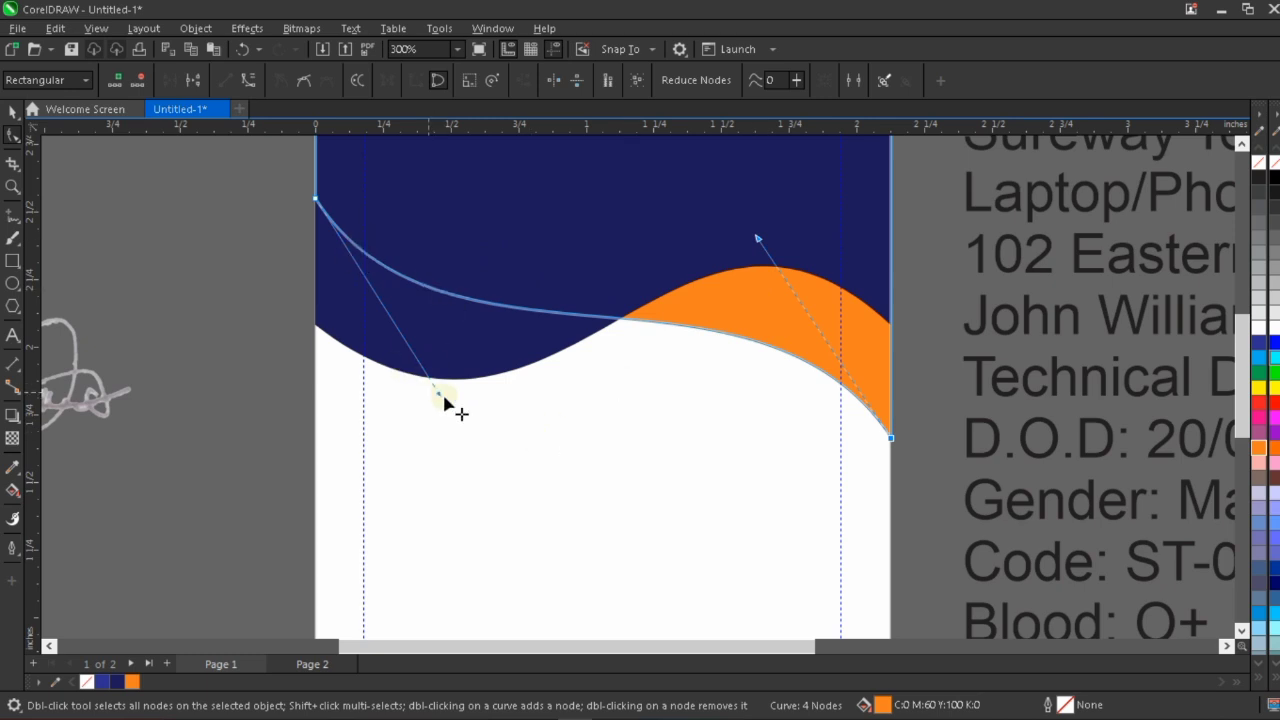
pyautogui.moveTo(438, 398); pyautogui.dragTo(432, 439)
# Nudge the lower-right node of the dark blue wave shape upward to widen the orange band at the card's right edge.
pyautogui.scroll(-2, 568, 428)
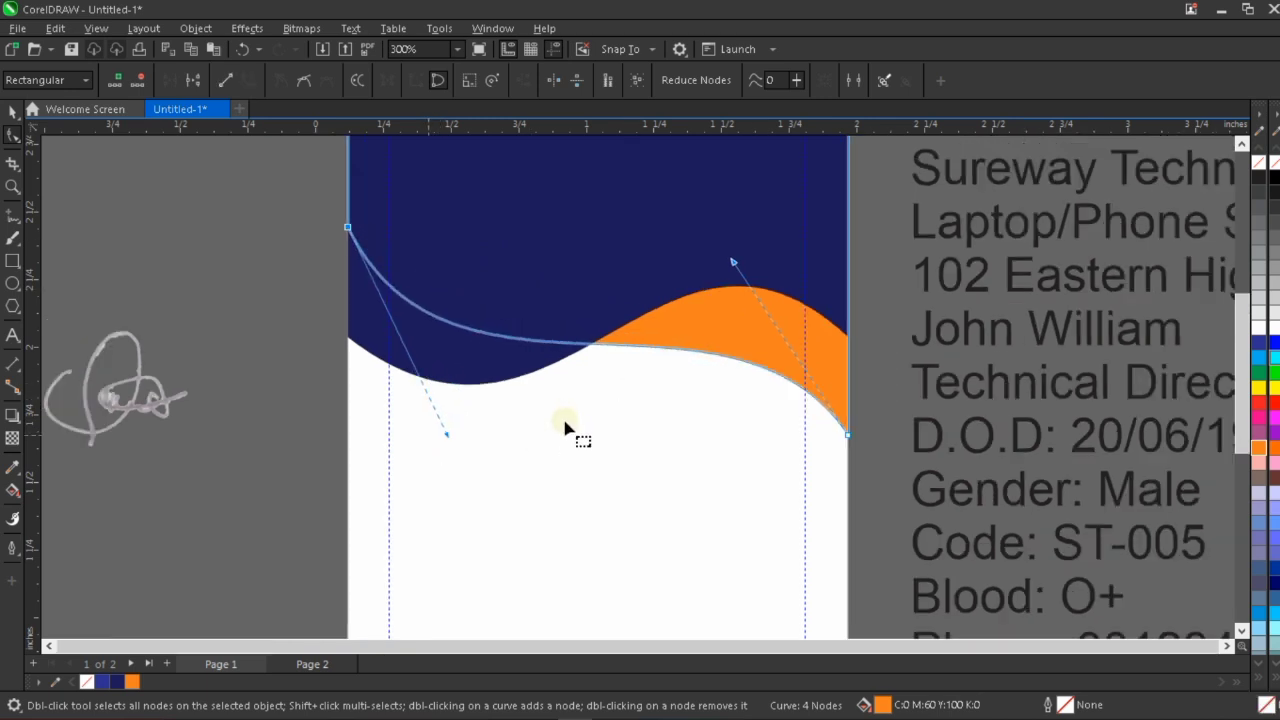
pyautogui.scroll(-1, 612, 463)
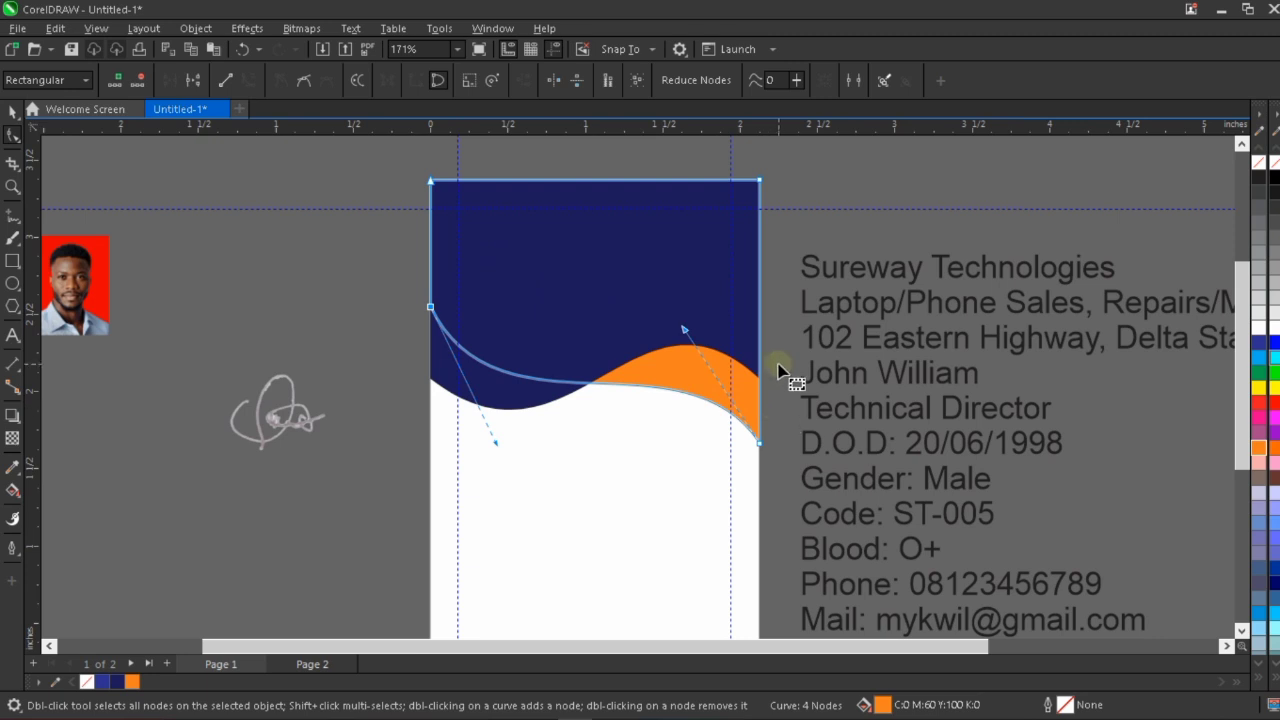
pyautogui.click(741, 319)
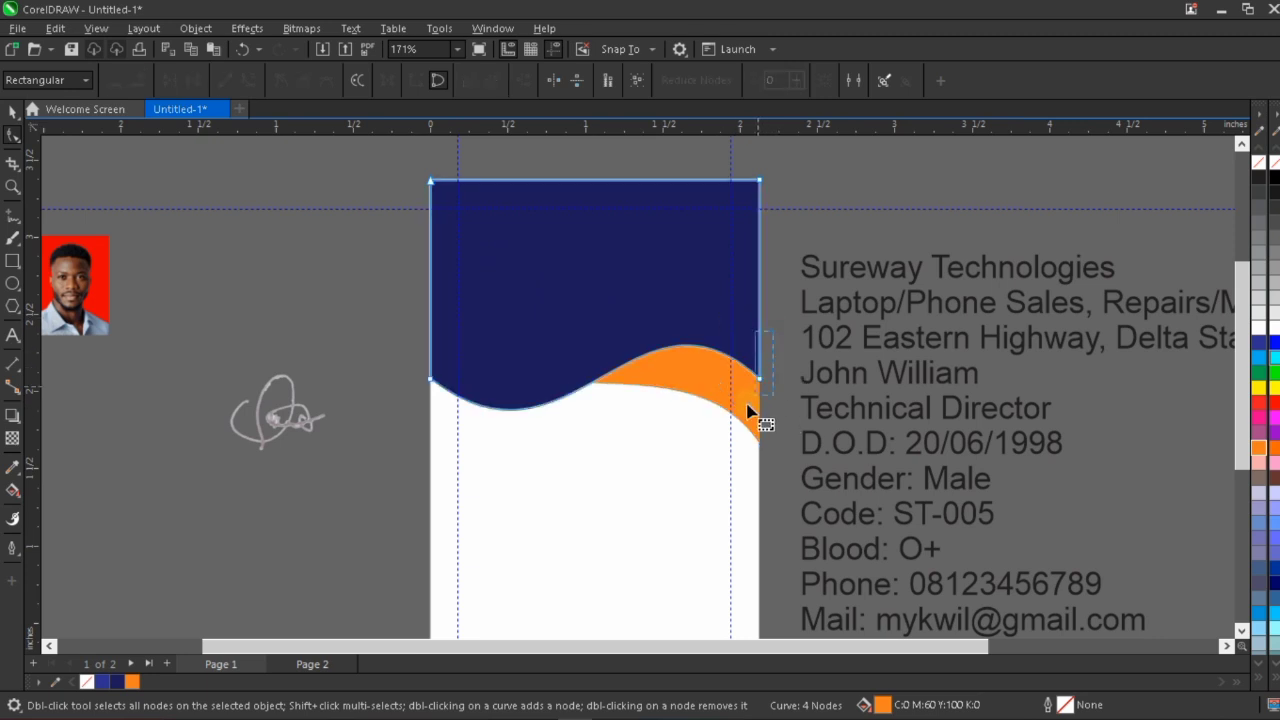
pyautogui.press('Up')
pyautogui.press('Up')
pyautogui.press('Up')
pyautogui.press('Up')
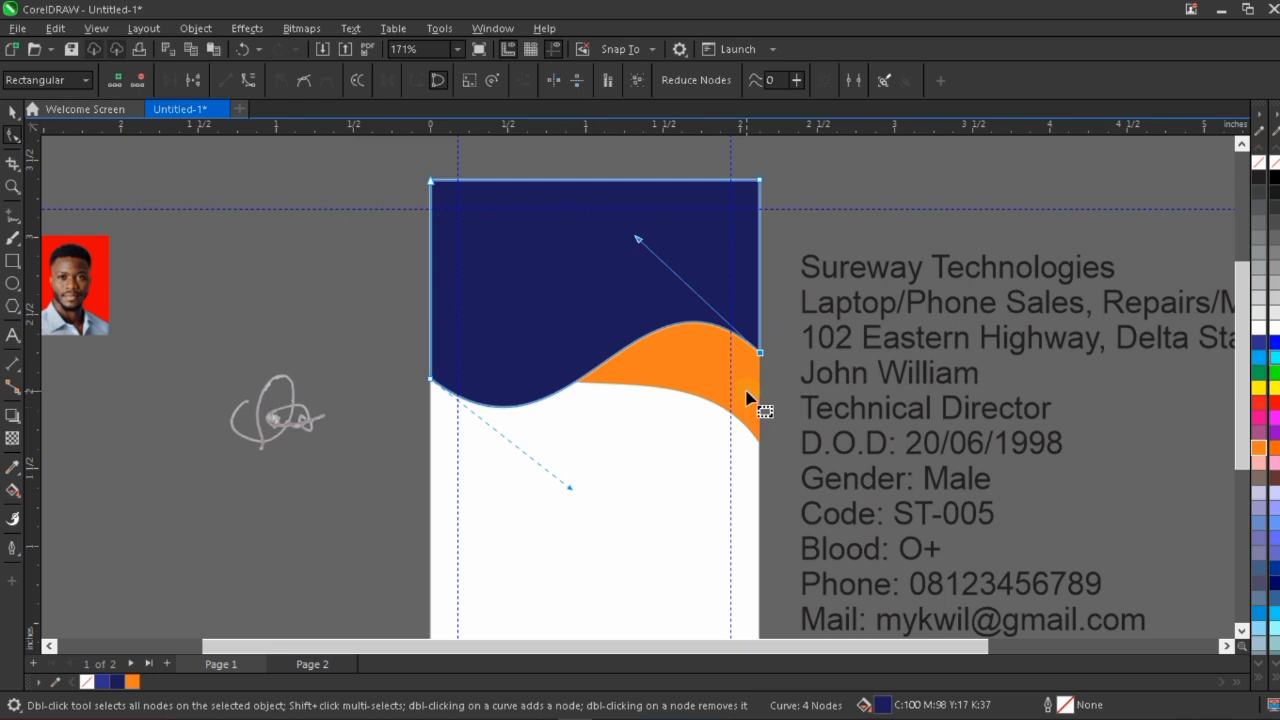
# Nudge the orange shape's lower-left node slightly upward and finish the node editing.
pyautogui.click(747, 397)
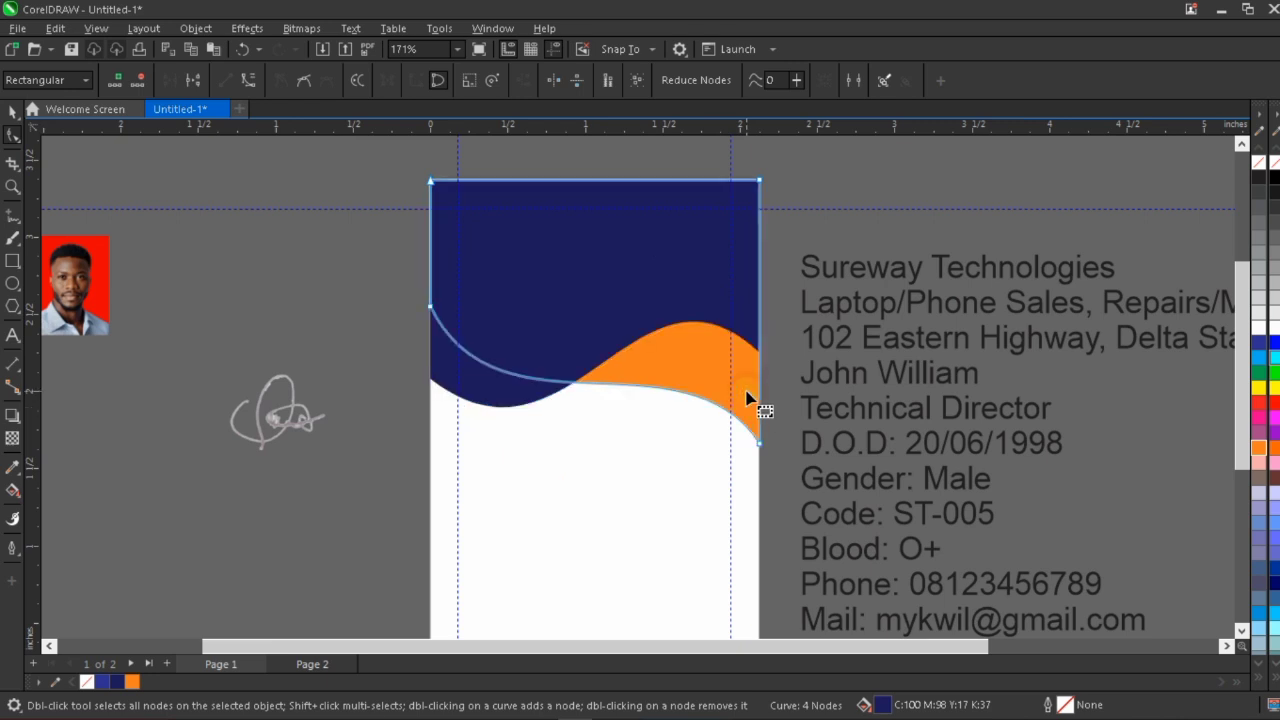
pyautogui.moveTo(362, 280); pyautogui.dragTo(505, 372)
pyautogui.press('Up')
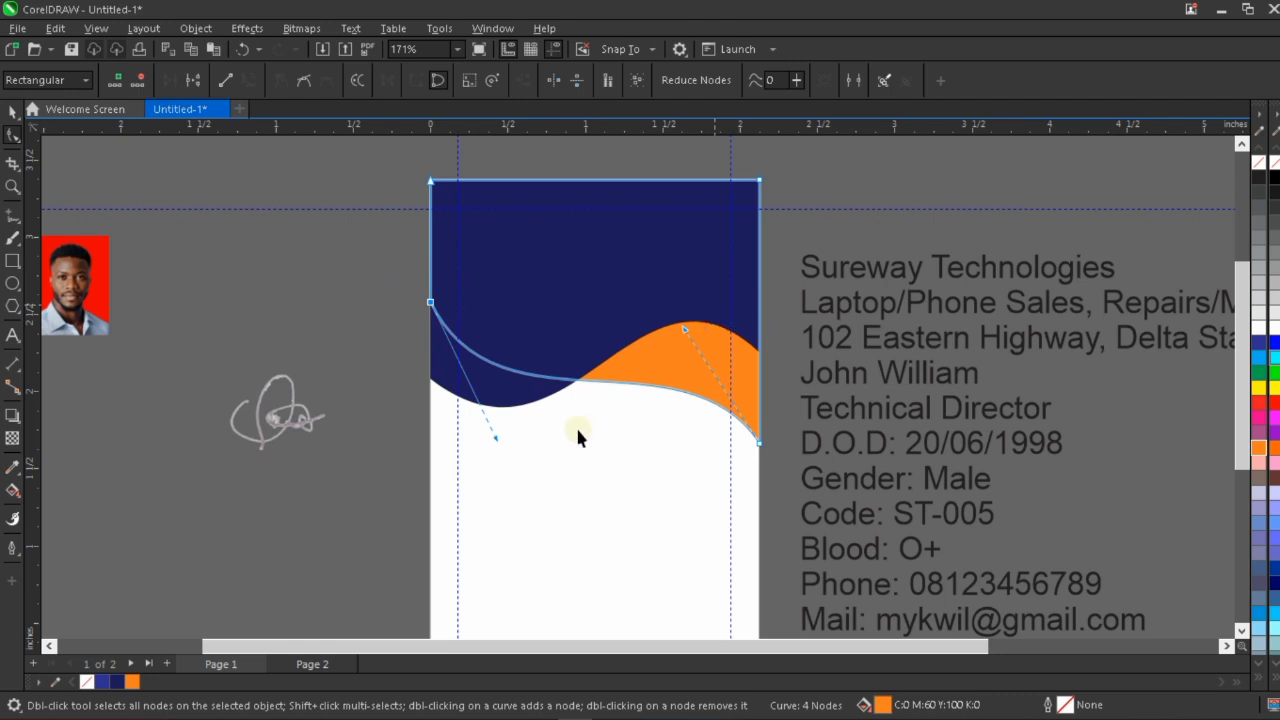
pyautogui.press('space')
pyautogui.click(314, 329)
# Move the ST logo onto the upper dark blue area, bring it to the front and scale it down to about 0.404 inches.
pyautogui.scroll(-2, 676, 525)
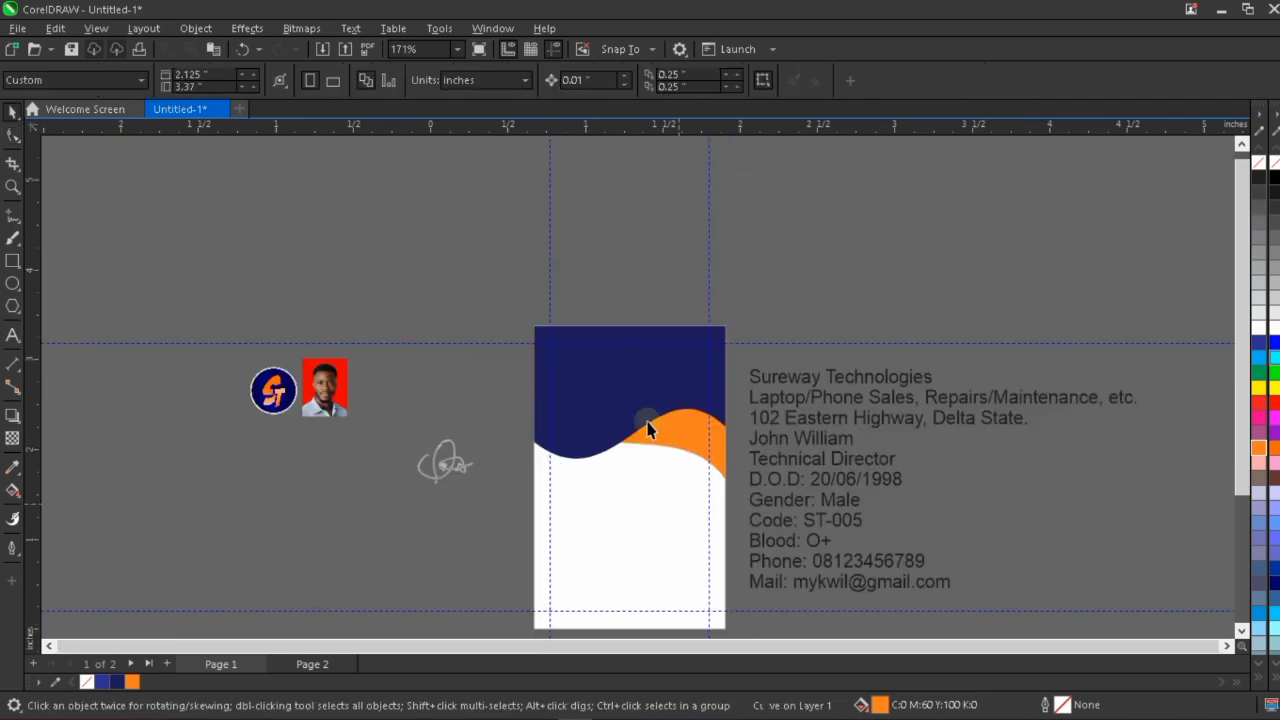
pyautogui.click(274, 392)
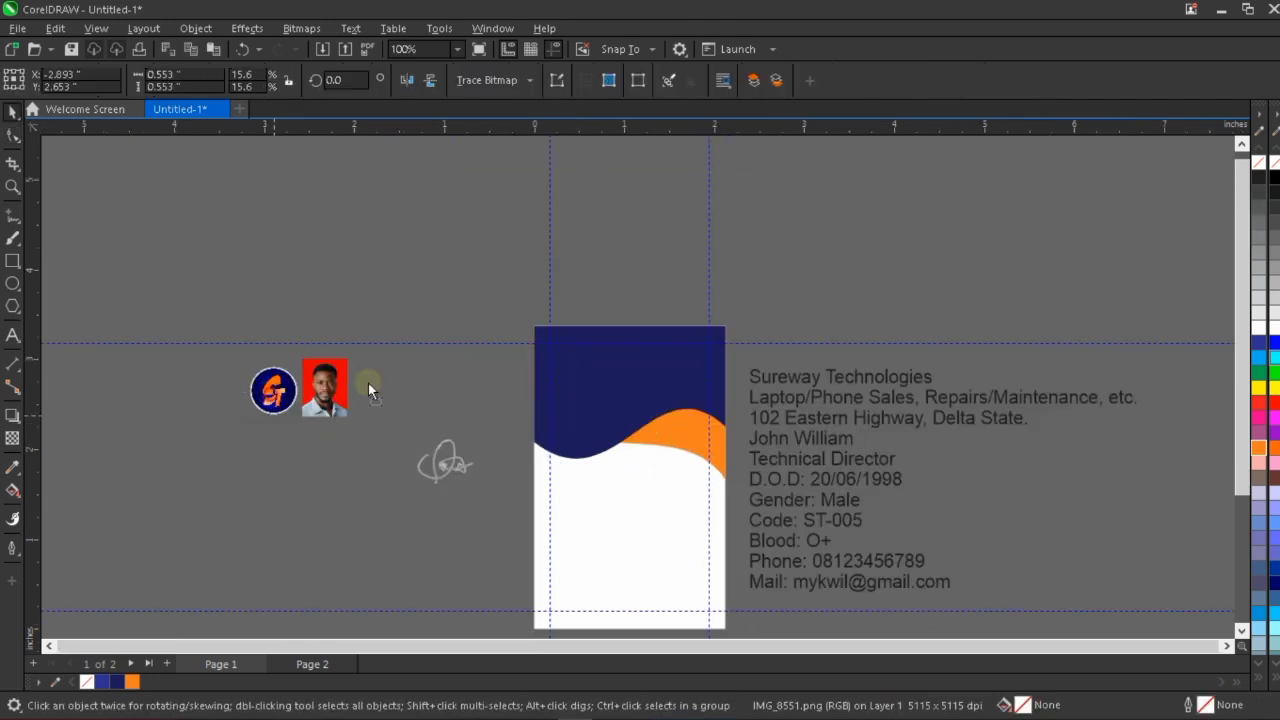
pyautogui.moveTo(369, 390); pyautogui.dragTo(654, 354)
pyautogui.scroll(1, 654, 356)
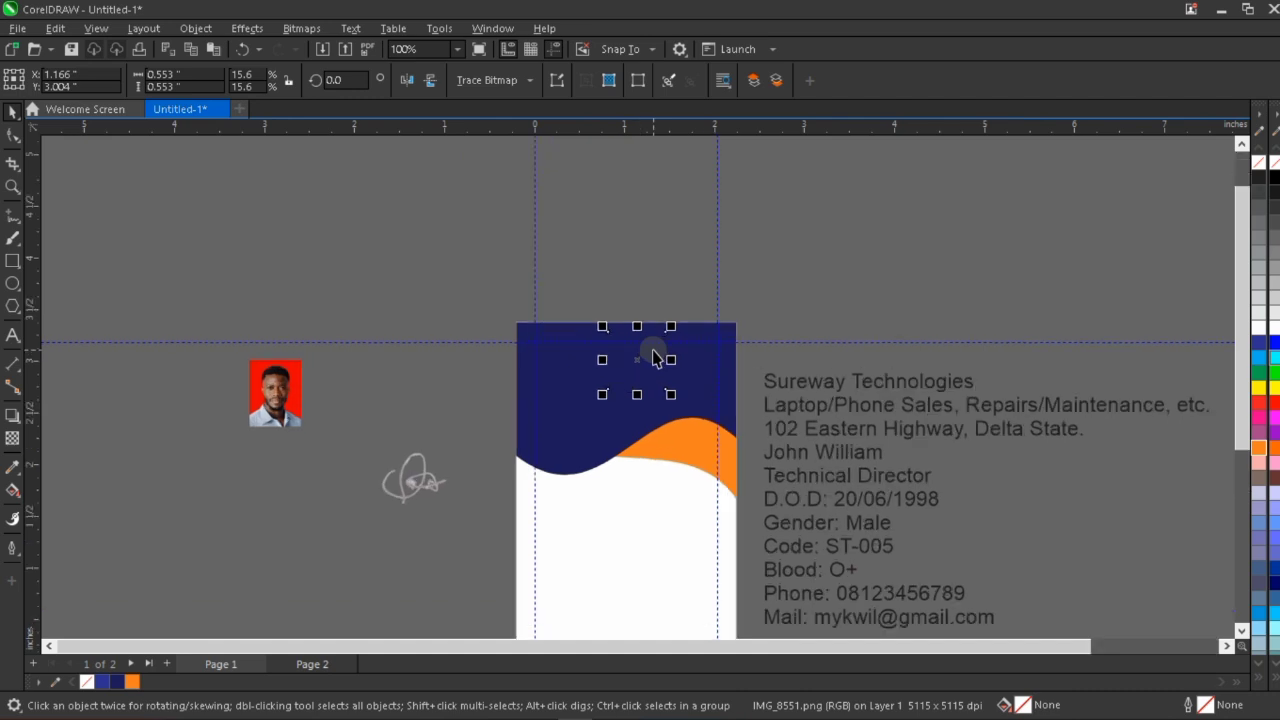
pyautogui.scroll(1, 654, 357)
pyautogui.scroll(-1, 574, 382)
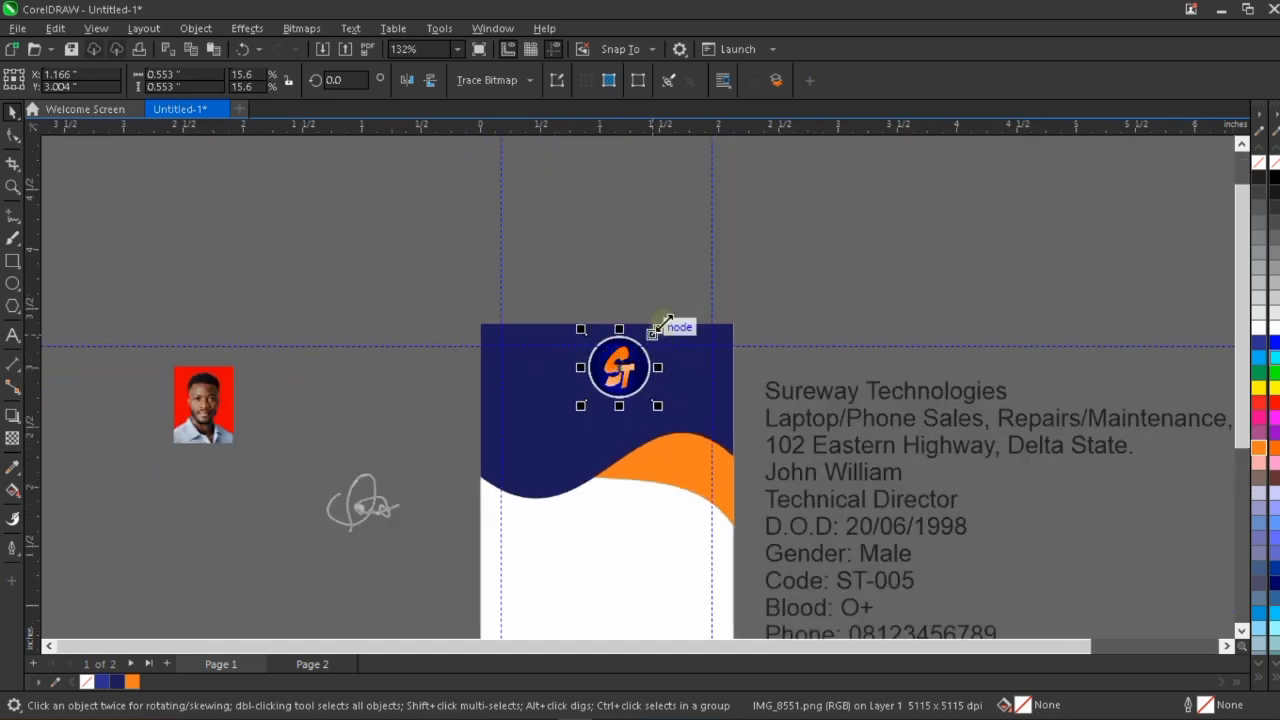
pyautogui.moveTo(657, 330)
pyautogui.mouseDown()
pyautogui.moveTo(663, 320)
pyautogui.moveTo(648, 337)
pyautogui.mouseUp()
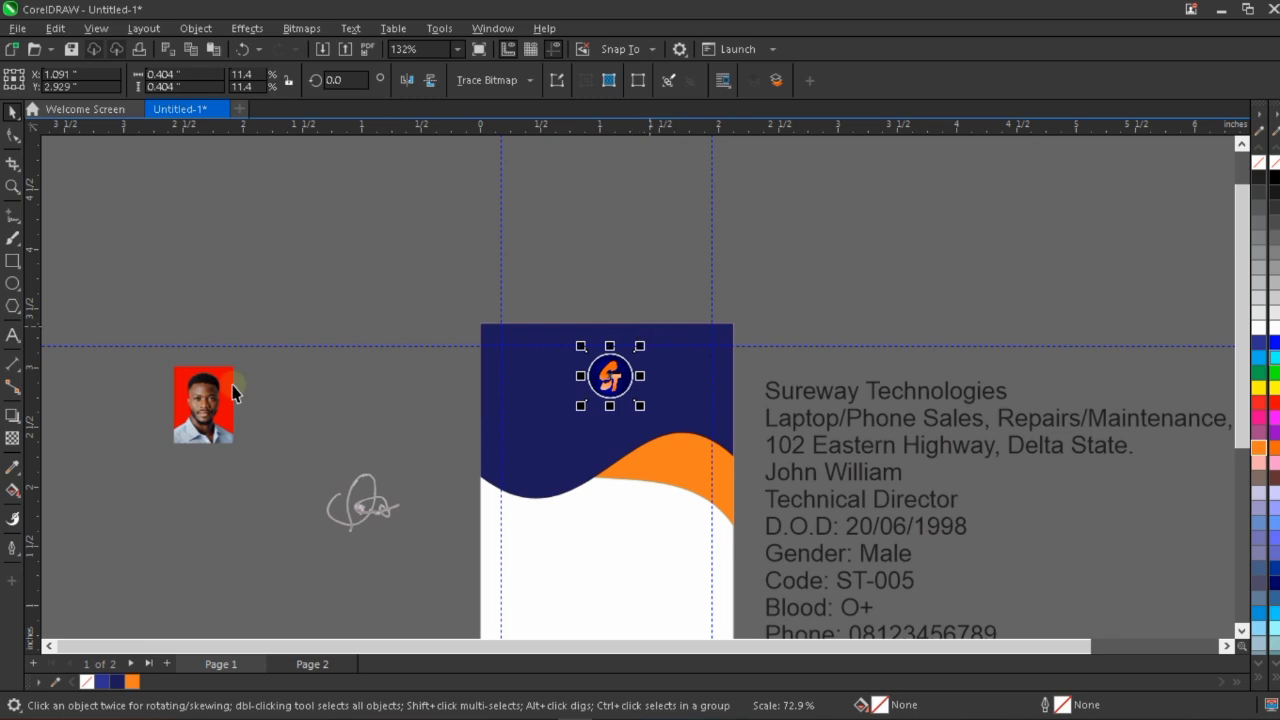
# Bring the photo, the signature and the card text block to the front of the stacking order.
pyautogui.moveTo(158, 350); pyautogui.dragTo(416, 573)
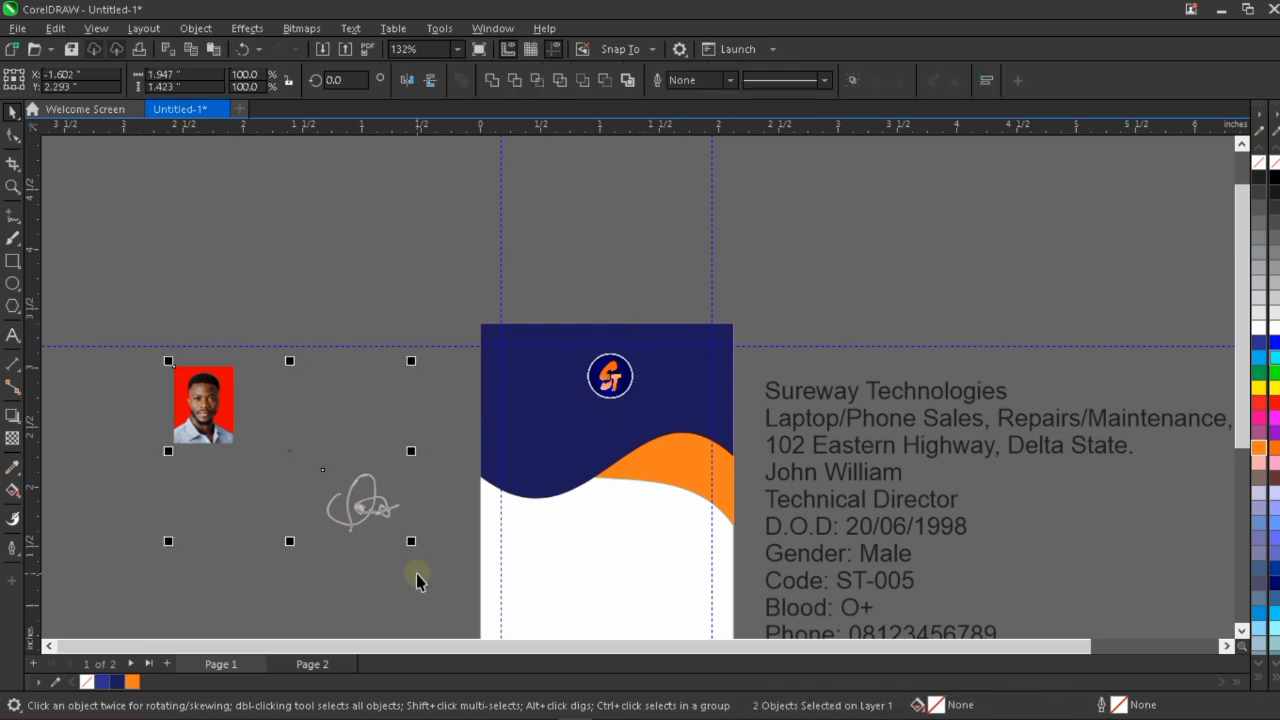
pyautogui.scroll(-3, 537, 458)
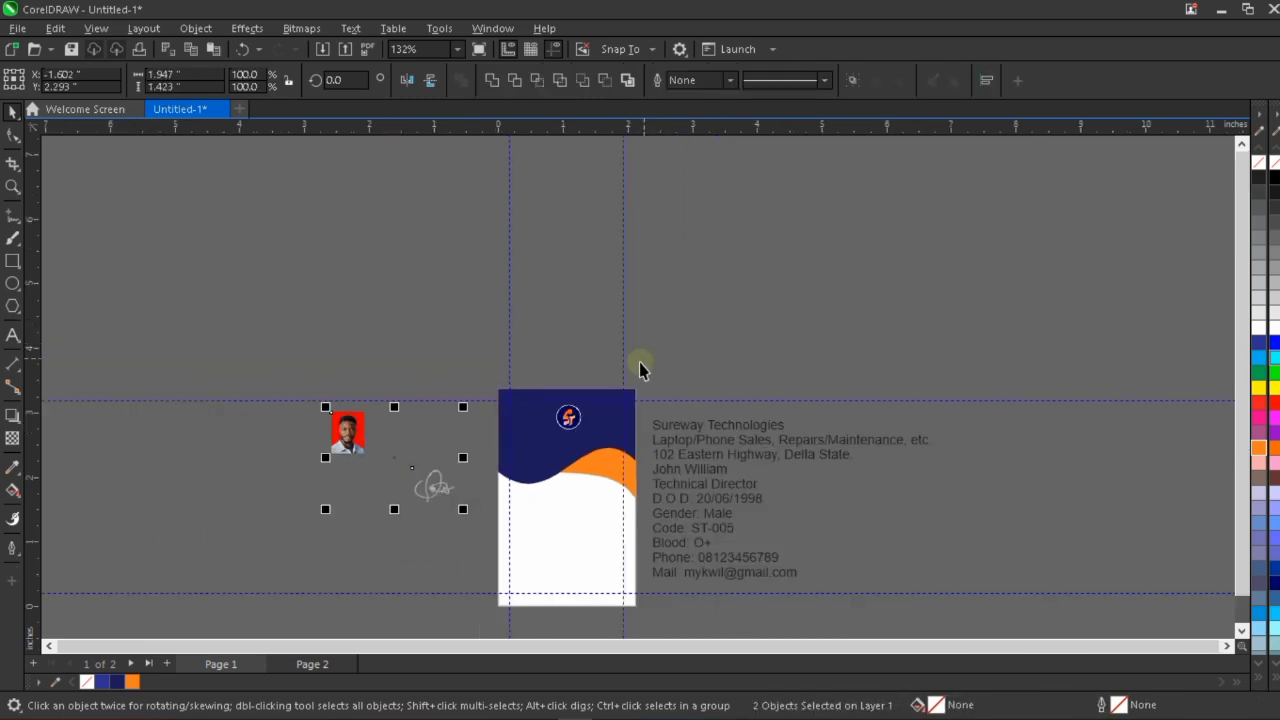
pyautogui.click(943, 484)
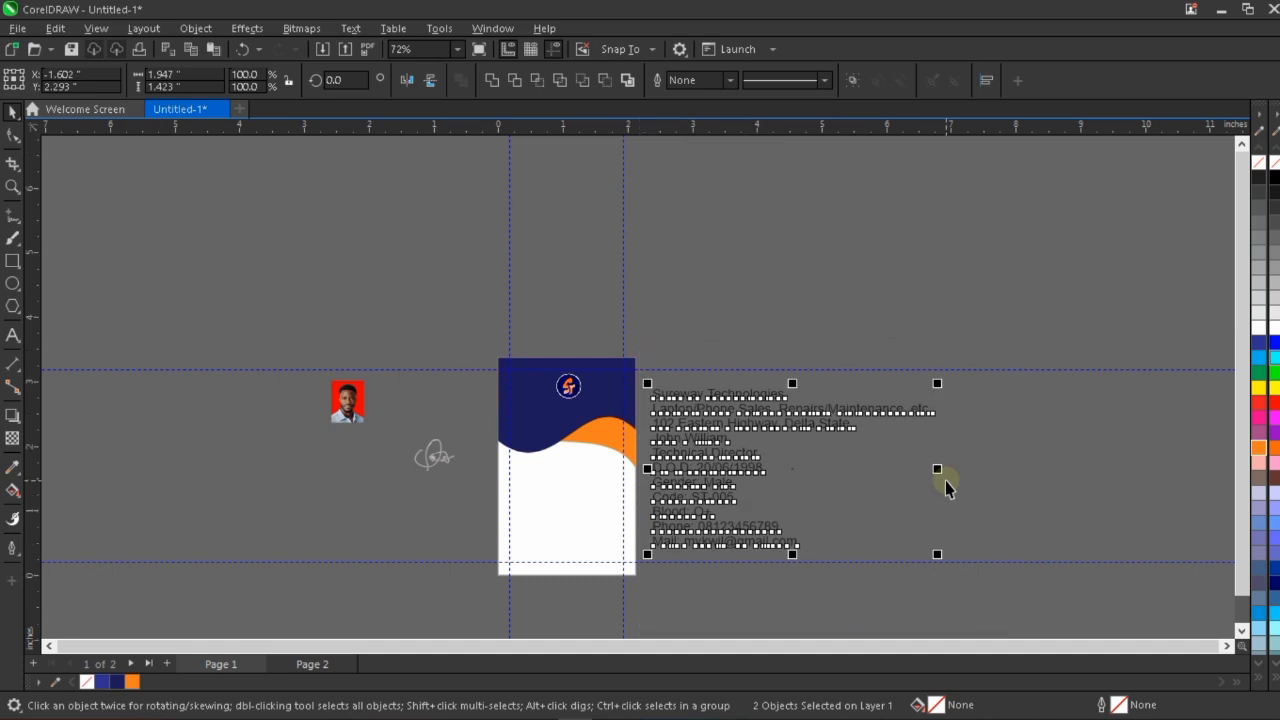
pyautogui.click(669, 326)
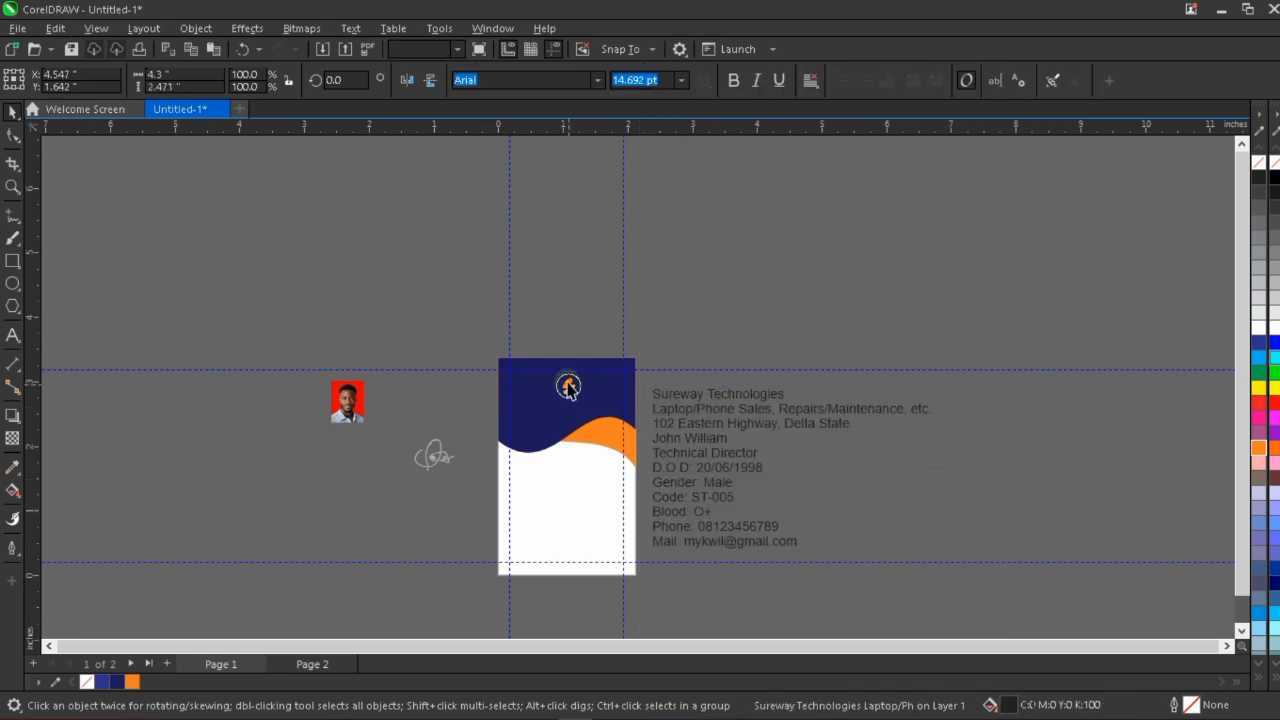
# Center the ST logo horizontally on the dark blue shape.
pyautogui.scroll(3, 568, 388)
pyautogui.click(590, 390)
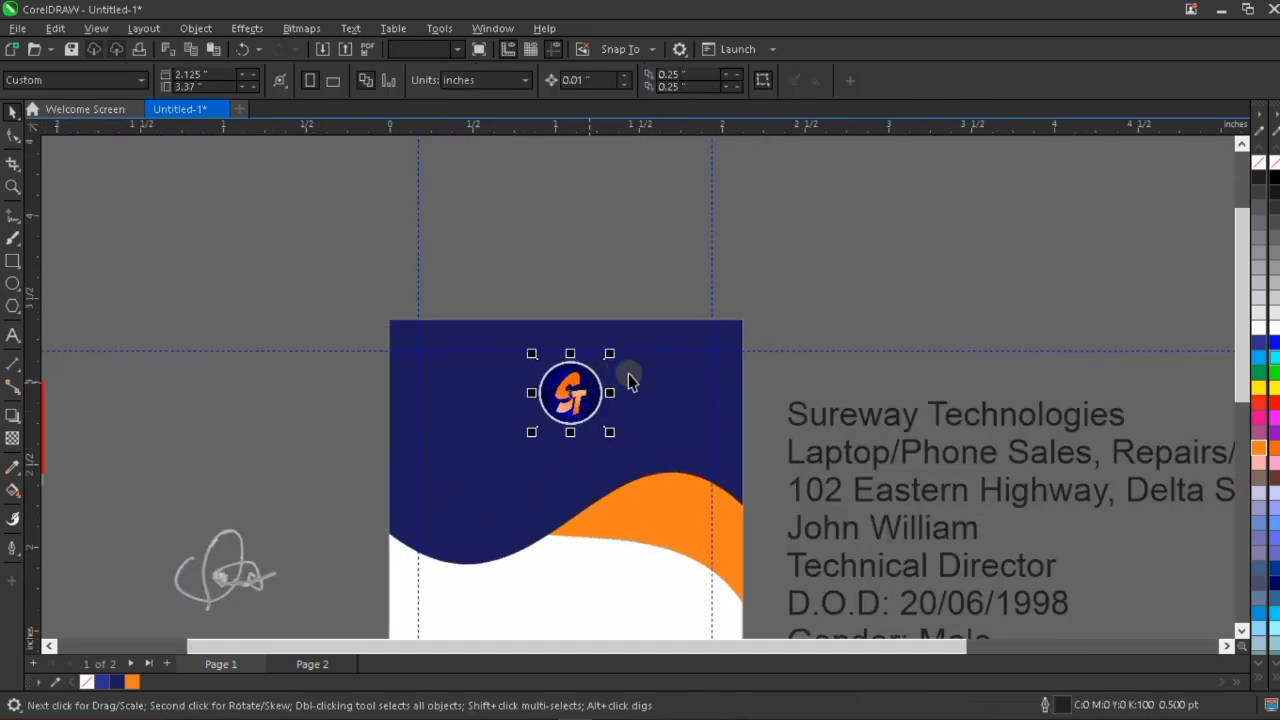
pyautogui.click(628, 374)
pyautogui.click(570, 395)
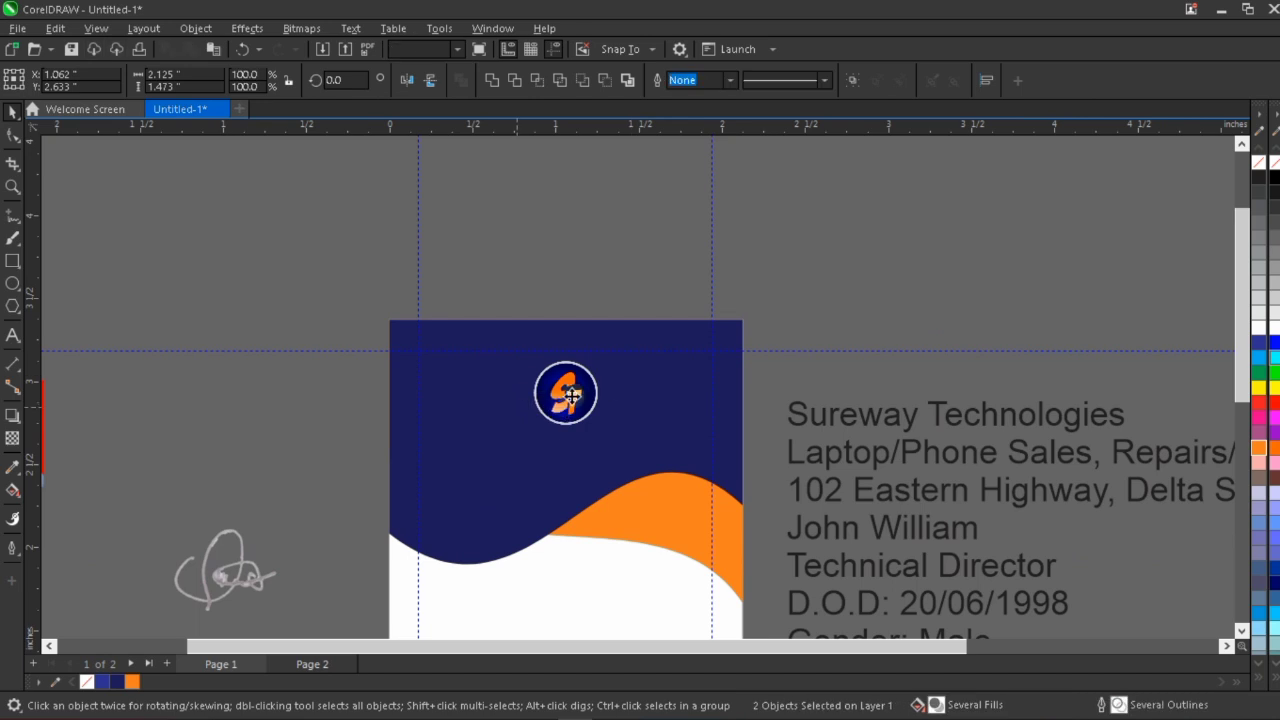
# Move the ST logo slightly upward and enlarge it to about 0.428 inches.
pyautogui.scroll(3, 572, 392)
pyautogui.moveTo(579, 386); pyautogui.dragTo(573, 378)
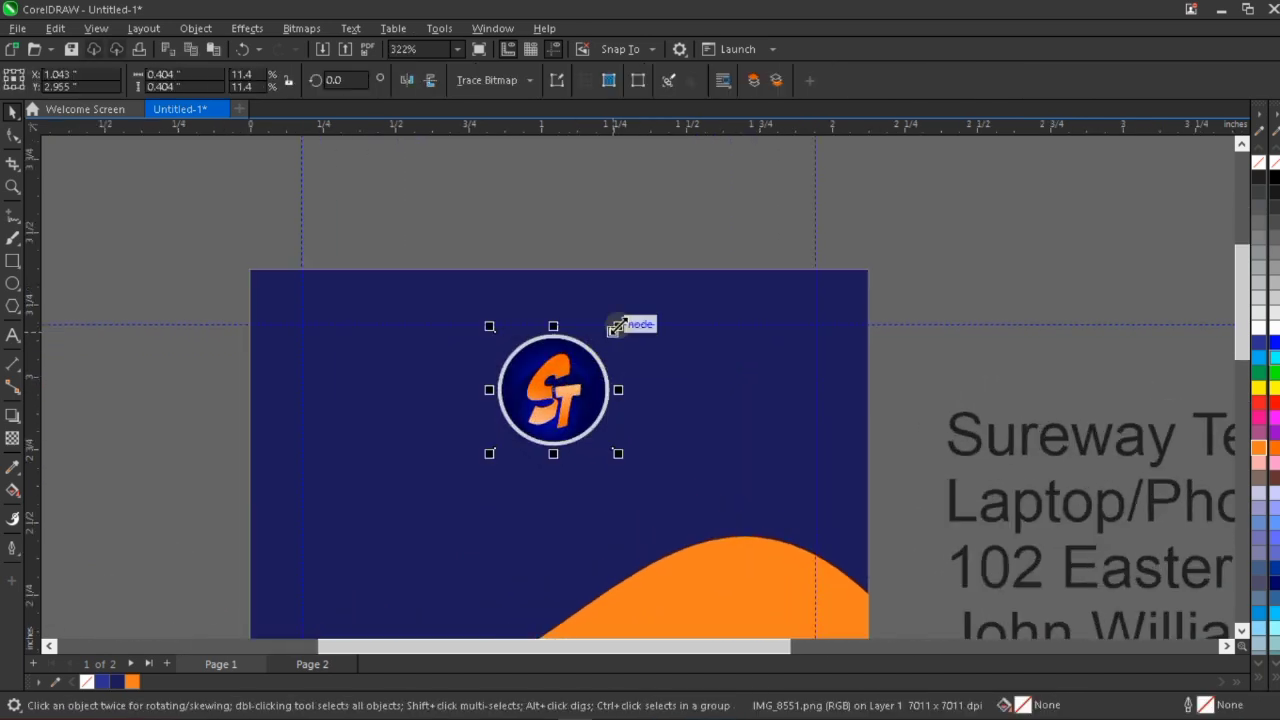
pyautogui.moveTo(618, 327); pyautogui.dragTo(624, 320)
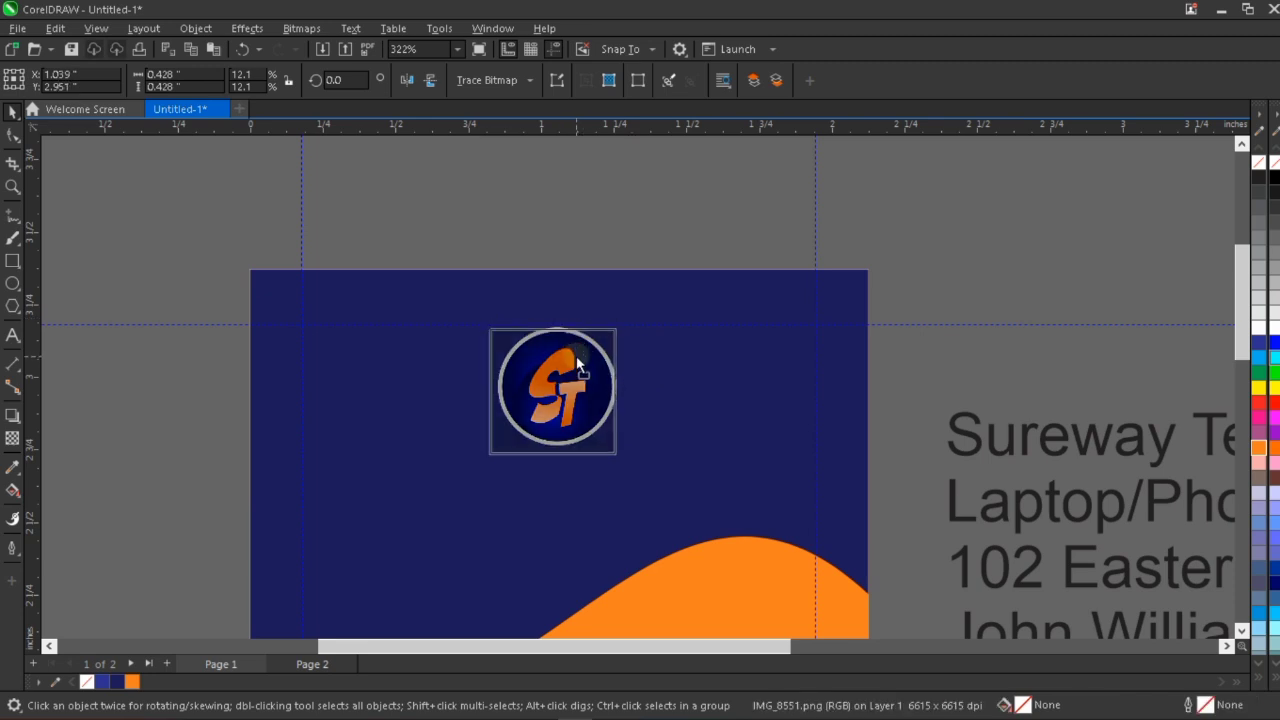
# Align the enlarged ST logo to the horizontal center of the dark blue header shape.
pyautogui.click(576, 356)
pyautogui.keyDown('shift'); pyautogui.click(670, 353); pyautogui.keyUp('shift')
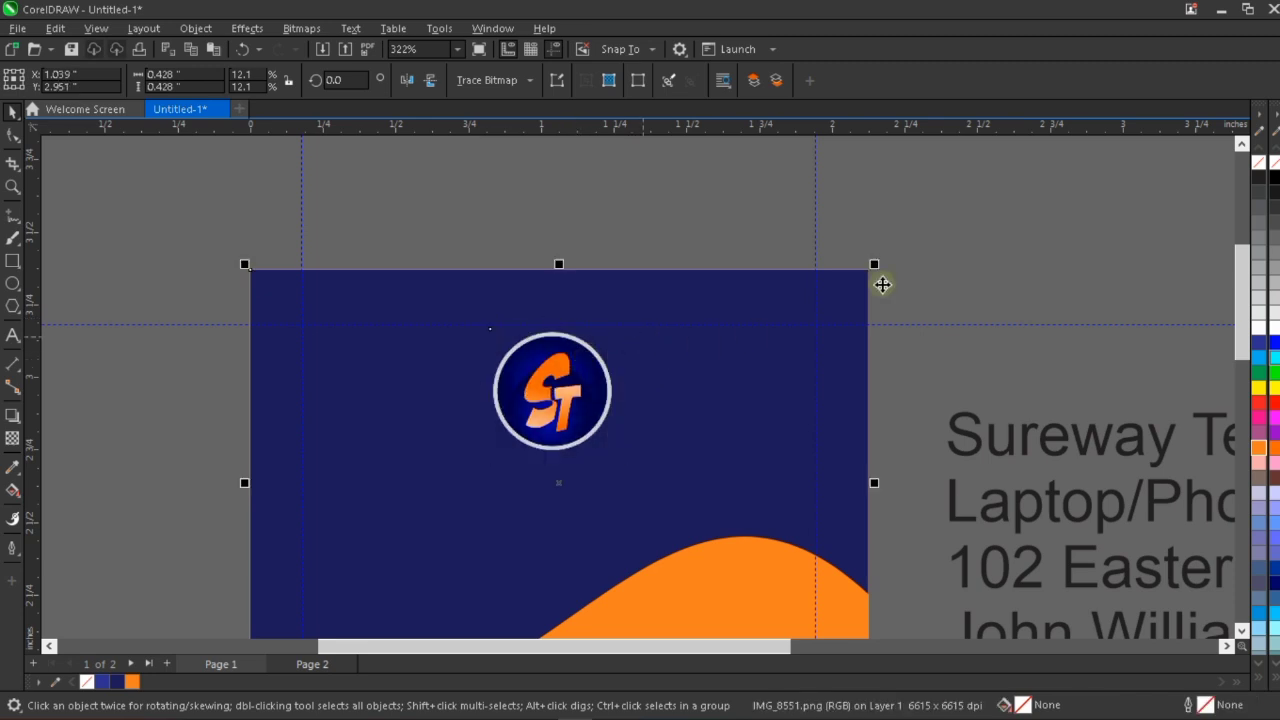
pyautogui.press('c')
pyautogui.click(952, 260)
pyautogui.scroll(-2, 539, 291)
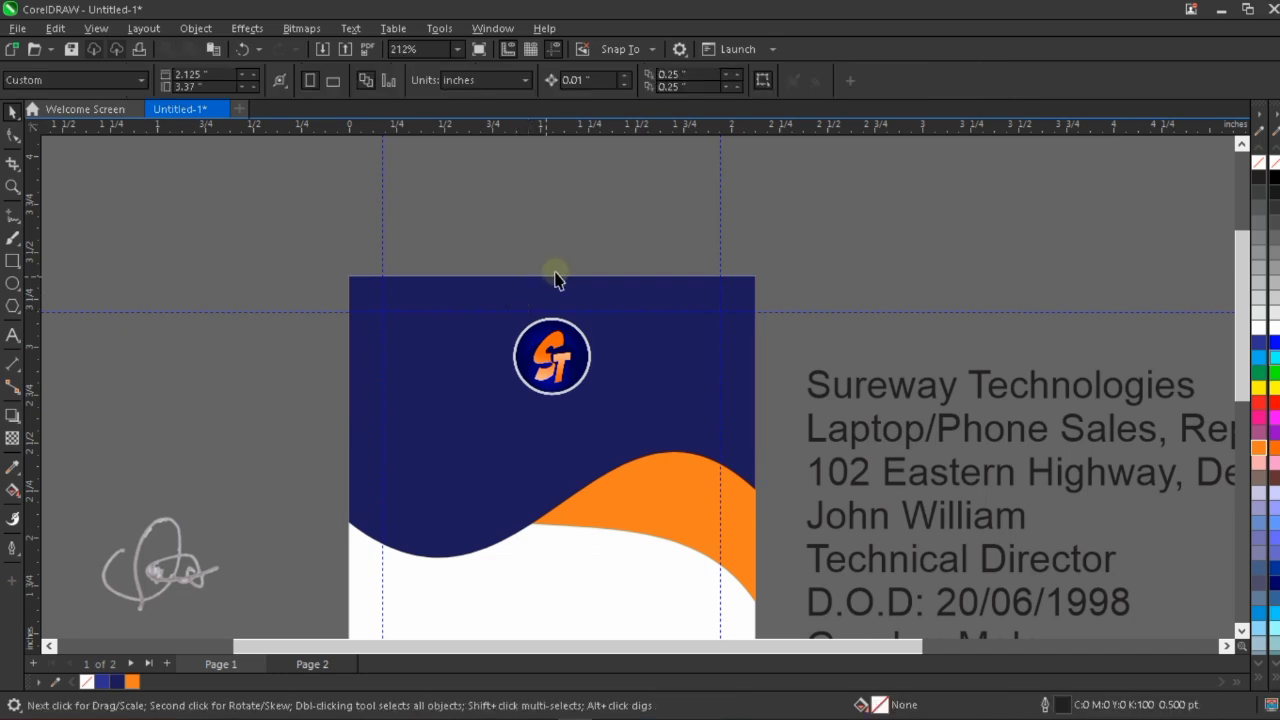
pyautogui.scroll(-4, 519, 300)
pyautogui.scroll(-1, 568, 280)
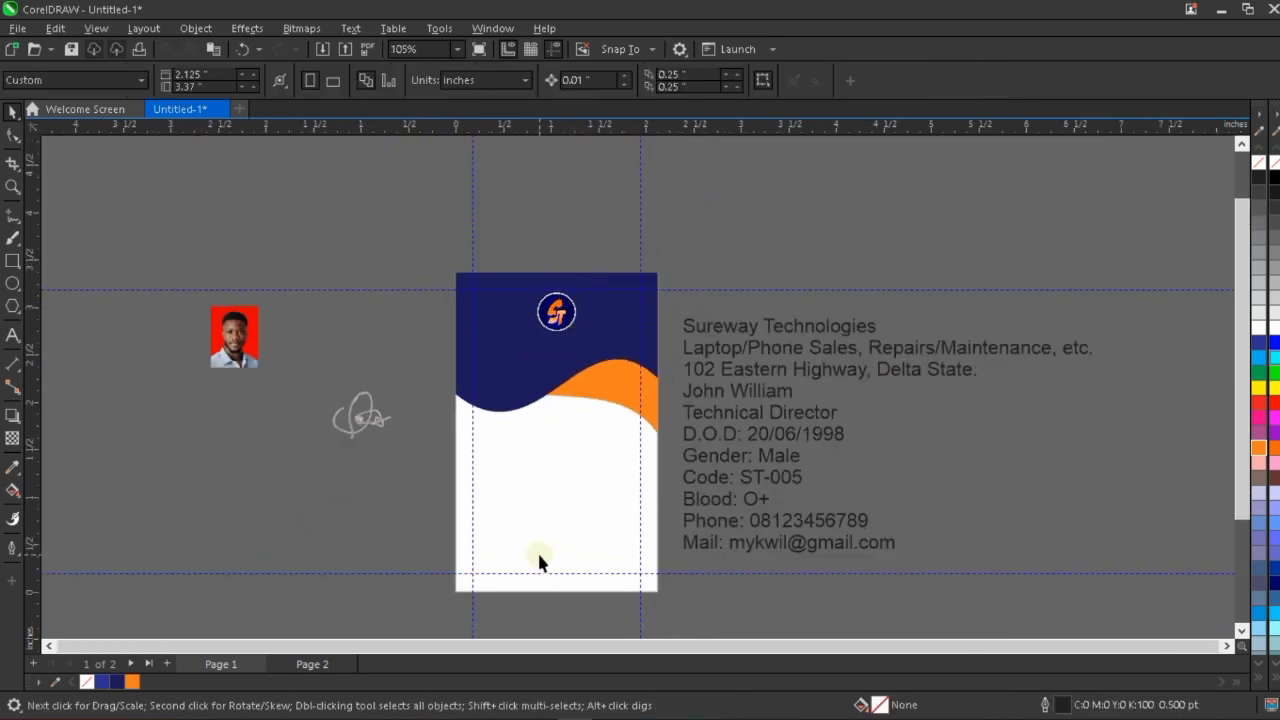
pyautogui.scroll(1, 538, 556)
pyautogui.scroll(1, 538, 556)
pyautogui.scroll(-1, 538, 556)
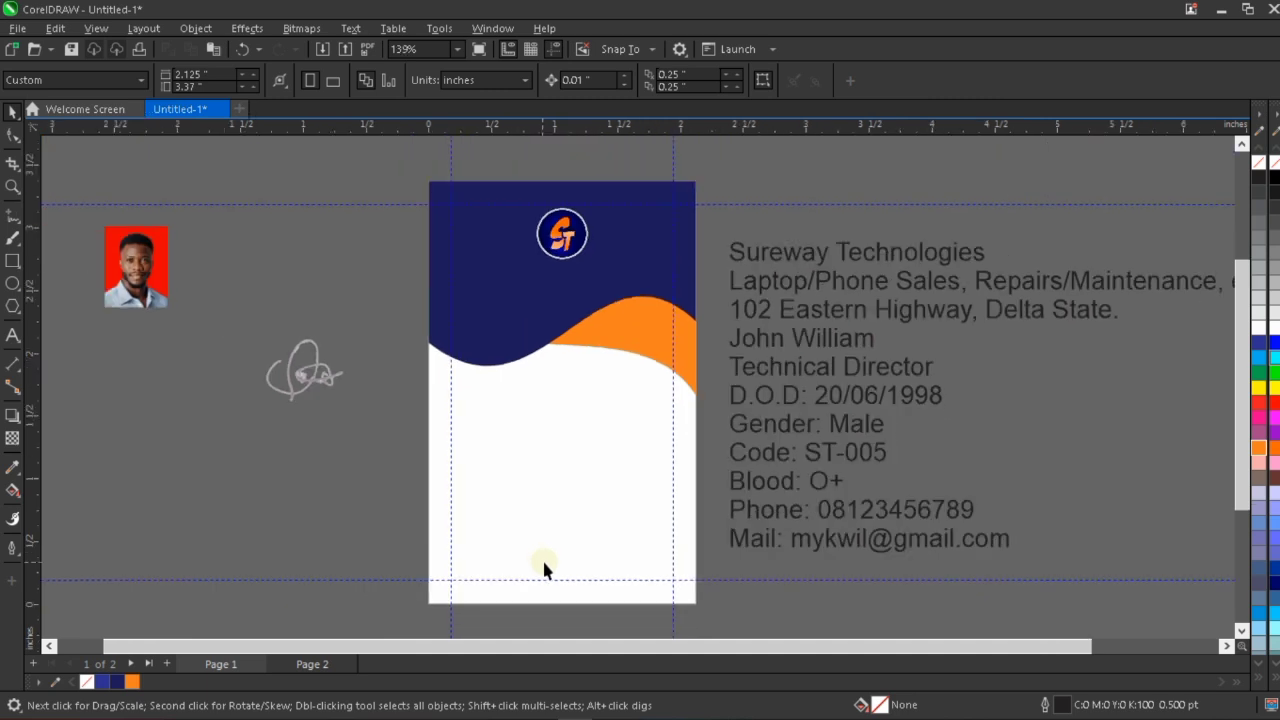
pyautogui.scroll(-1, 543, 569)
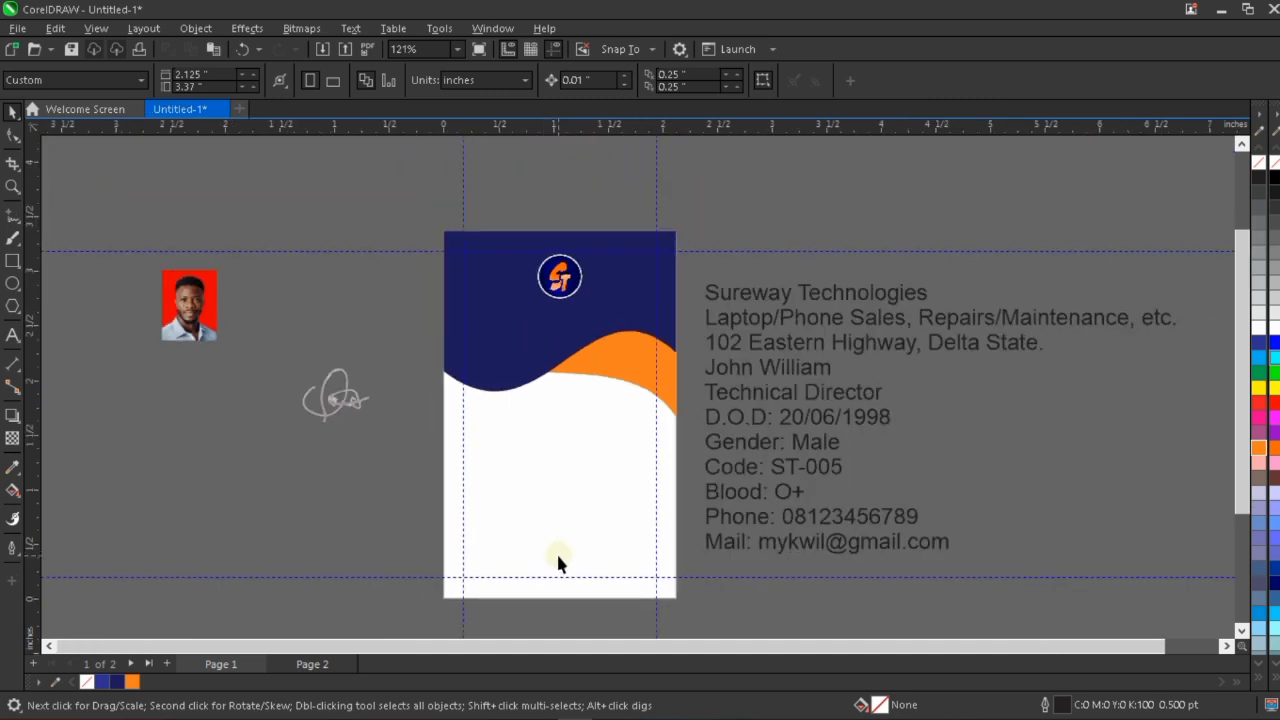
# Break the card text block apart into separate single-line text objects.
pyautogui.scroll(4, 558, 282)
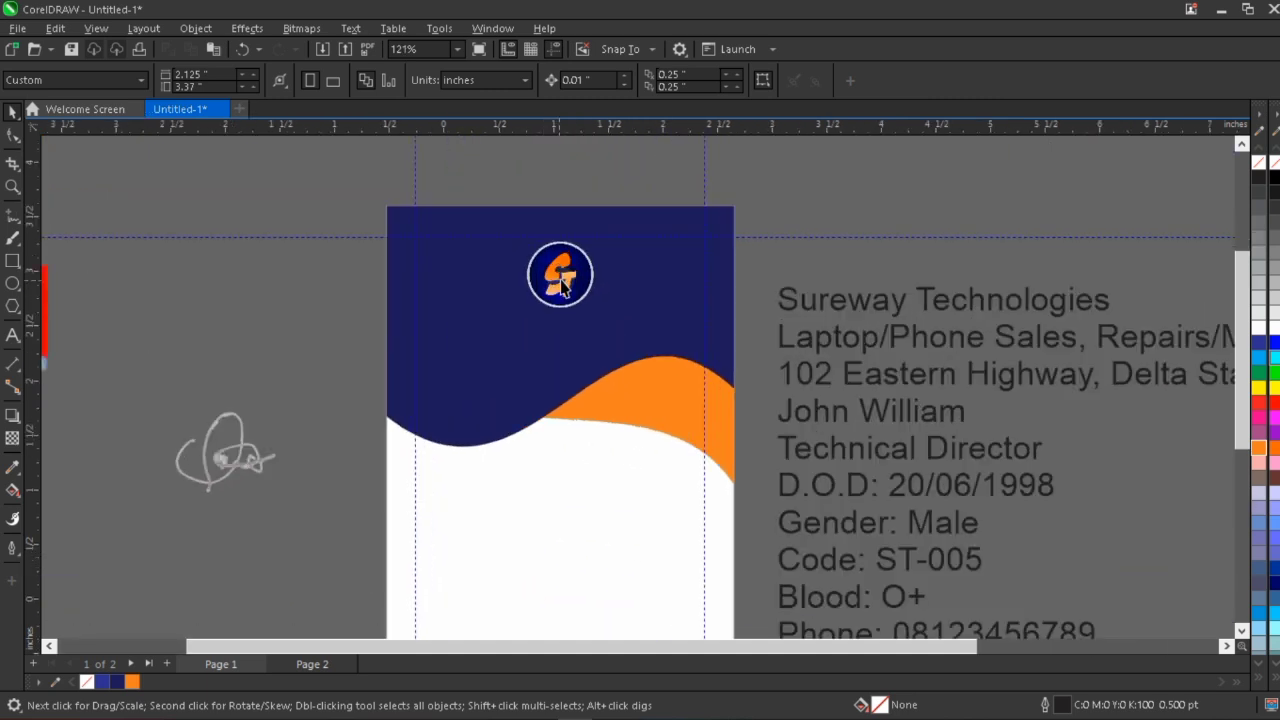
pyautogui.click(567, 272)
pyautogui.scroll(-3, 506, 389)
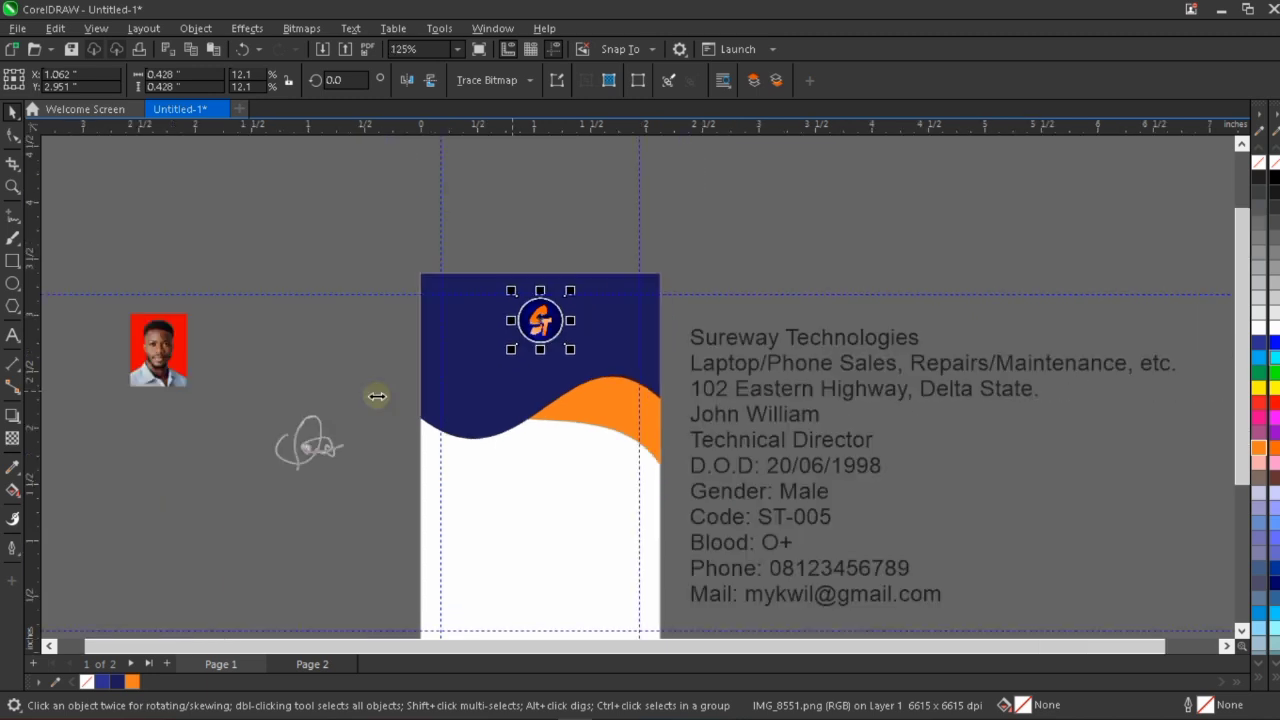
pyautogui.click(775, 348)
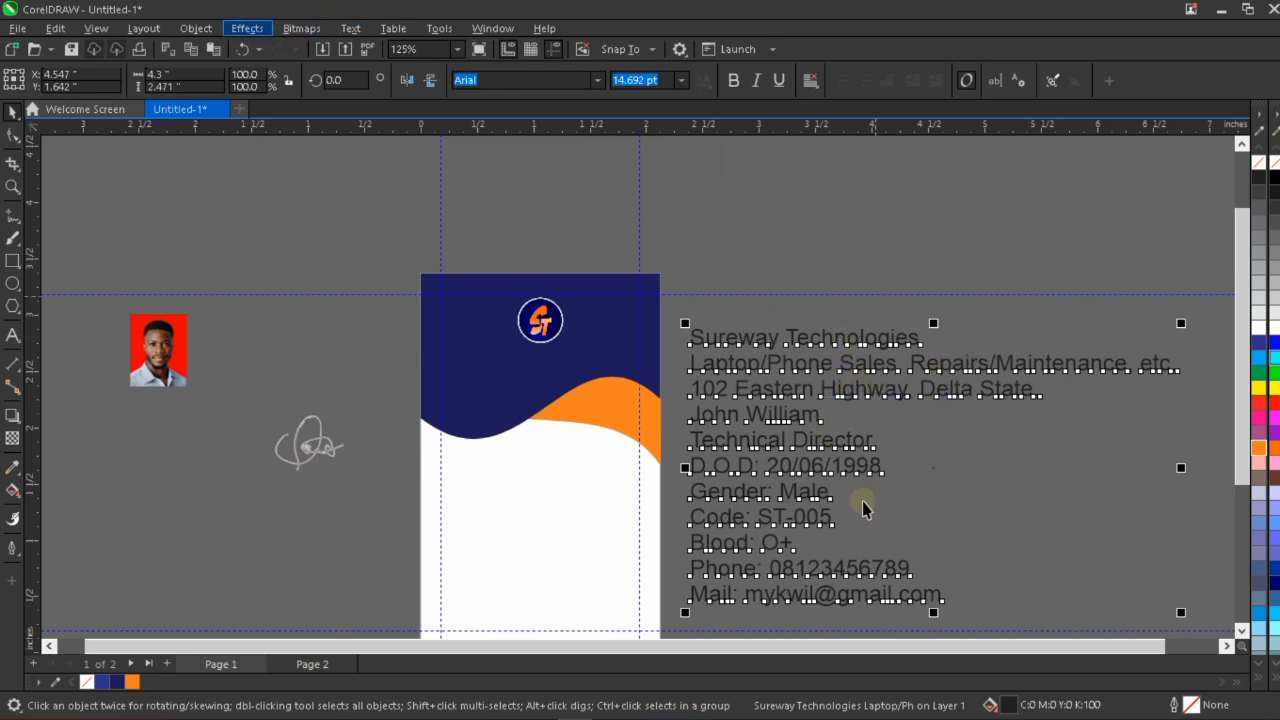
pyautogui.click(192, 29)
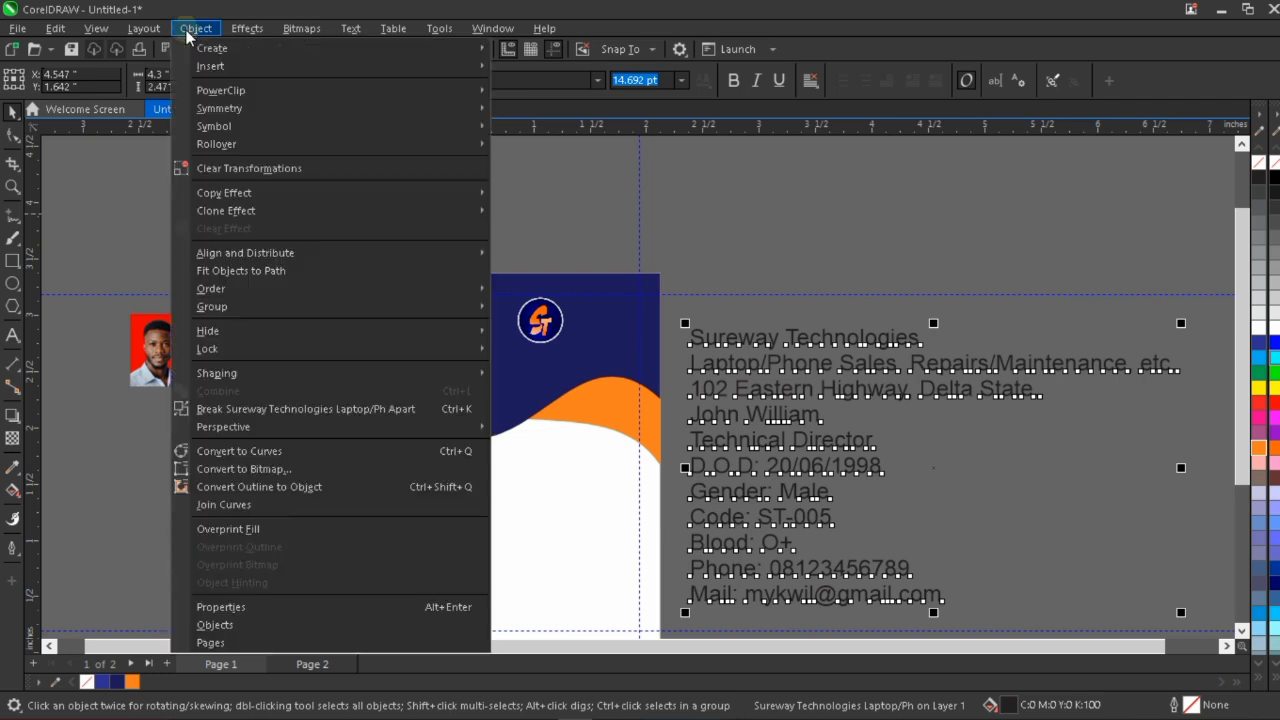
pyautogui.click(255, 410)
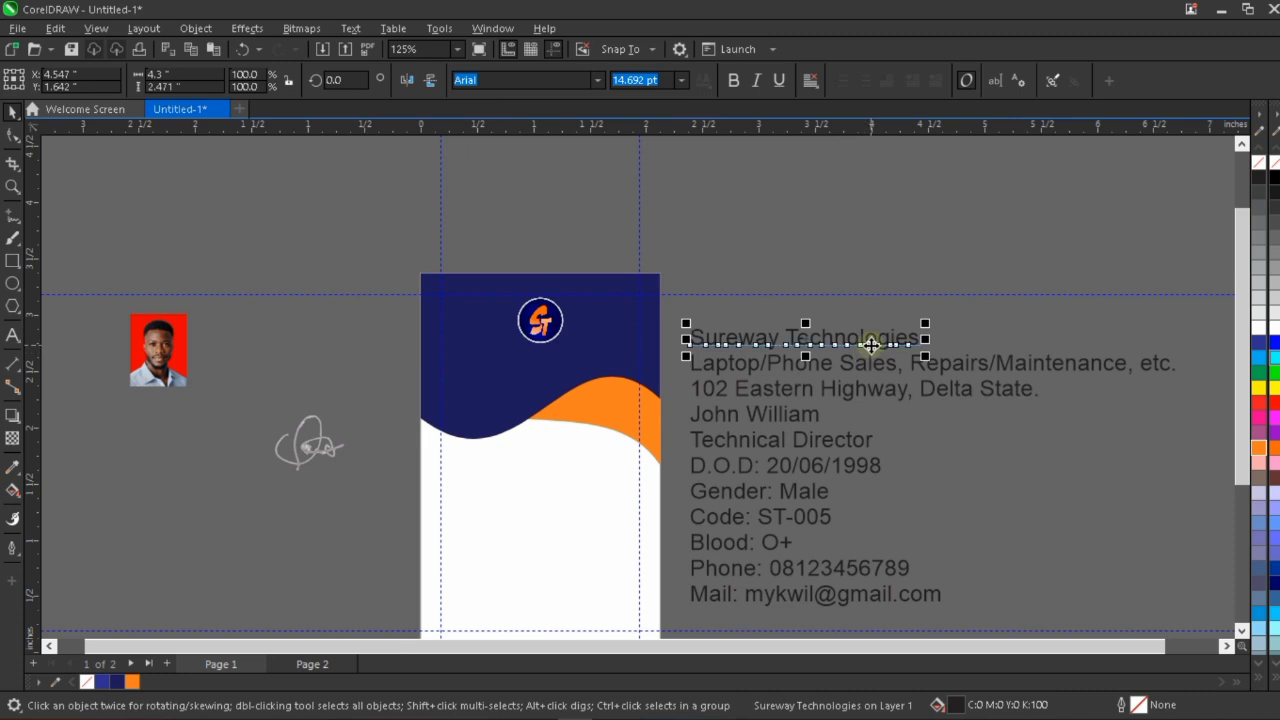
# Place the "Sureway Technologies" line beneath the logo at about 1.623 inches wide and fill it with golden yellow (C0 M20 Y100 K0).
pyautogui.moveTo(873, 341); pyautogui.dragTo(574, 371)
pyautogui.scroll(5, 523, 356)
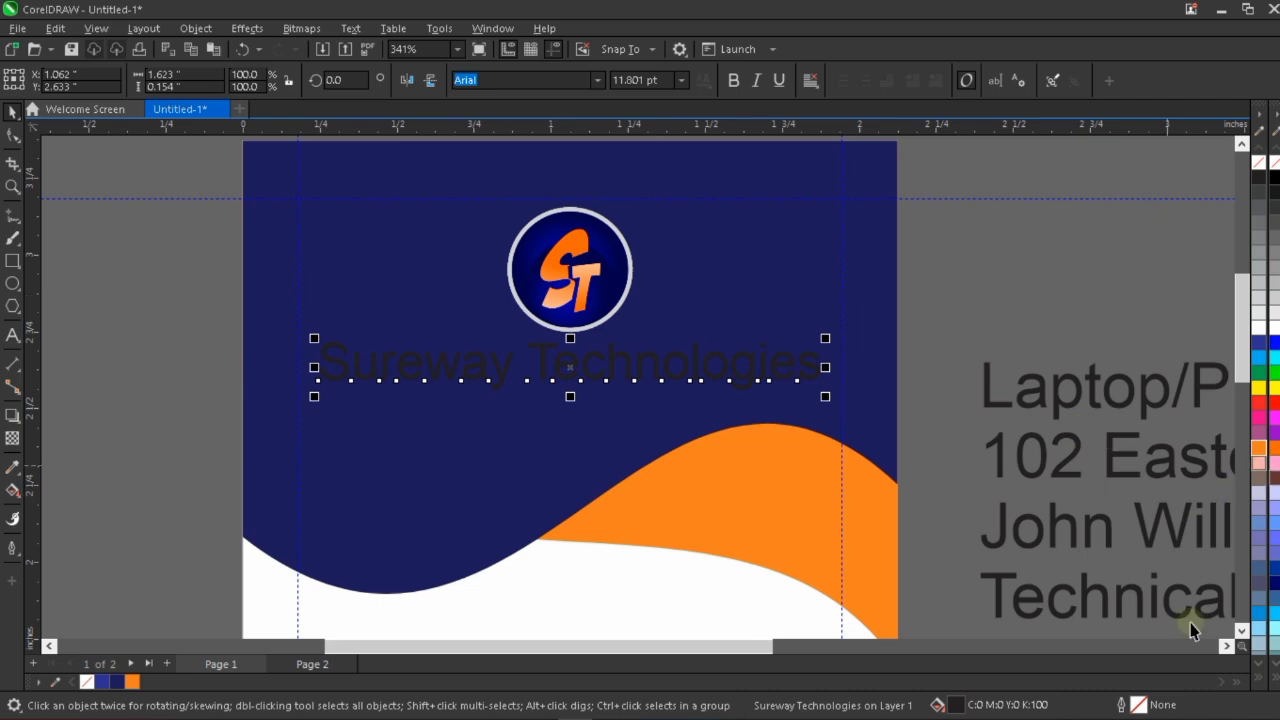
pyautogui.click(1265, 668)
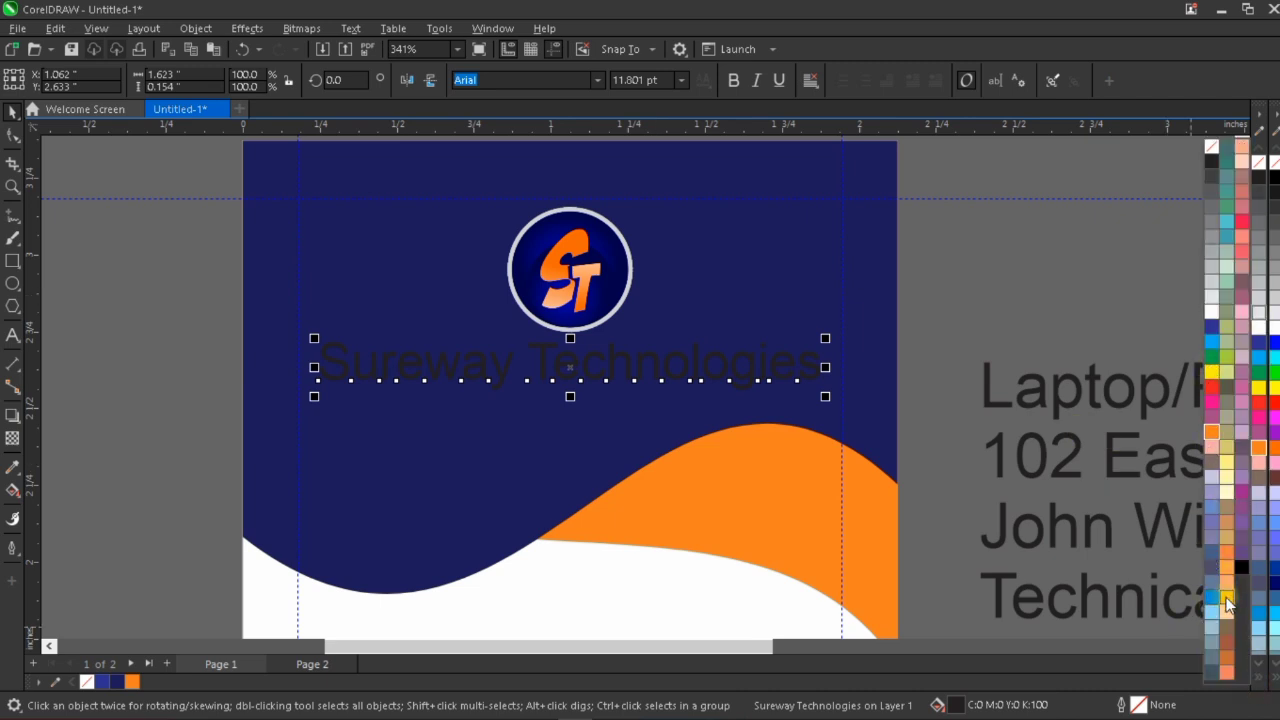
pyautogui.click(1227, 601)
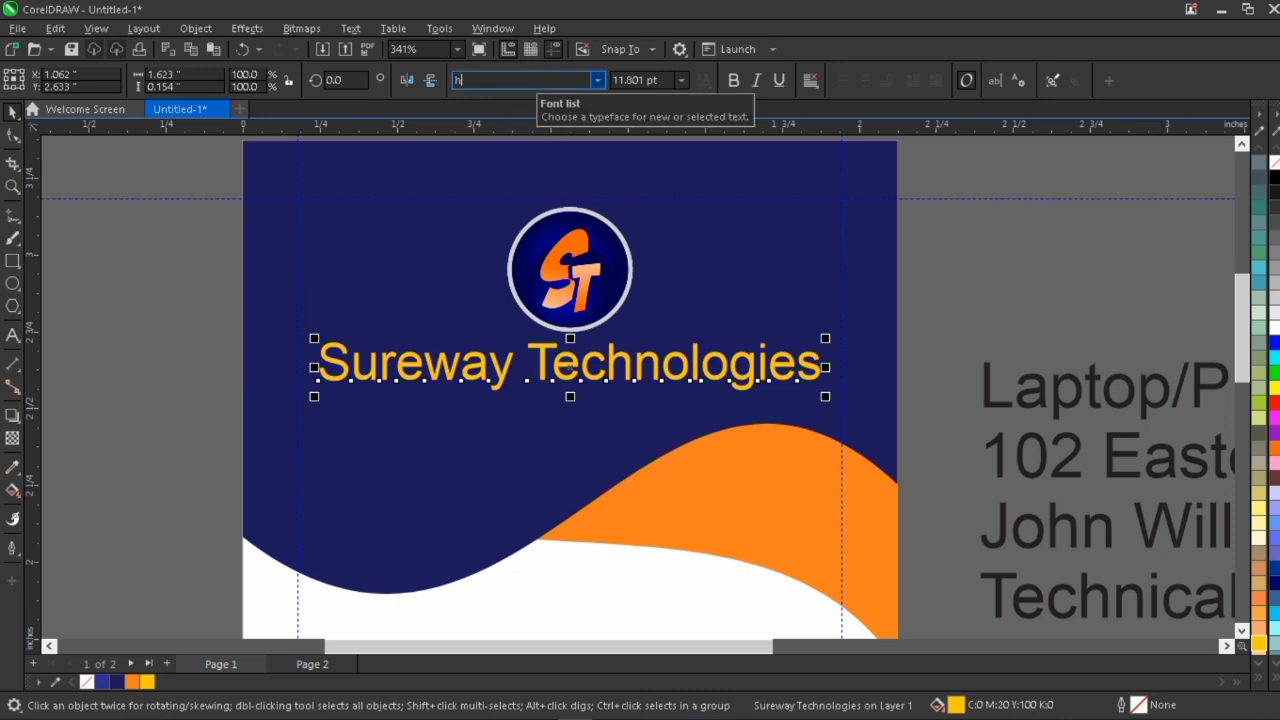
# Set the company name's font to Haettenschweiler and widen its letter spacing so the line spans about 1.593 inches.
pyautogui.write('haettenschweiler')
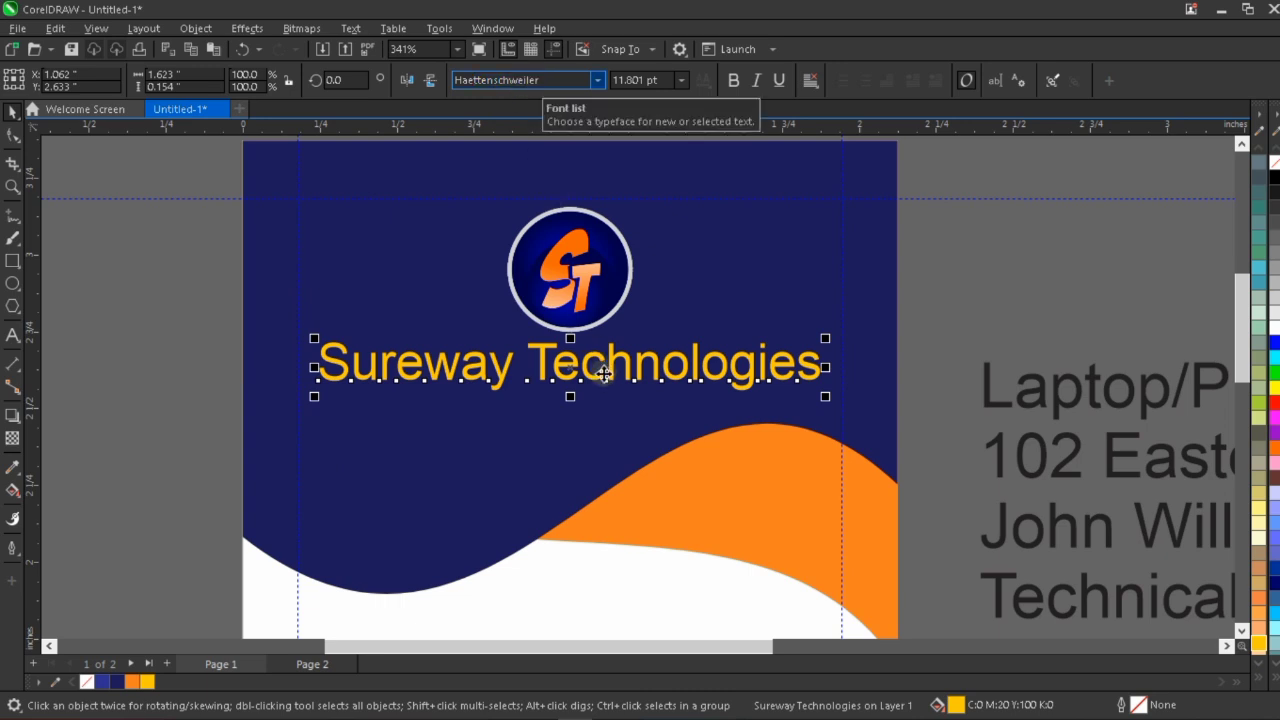
pyautogui.press('Return')
pyautogui.click(12, 137)
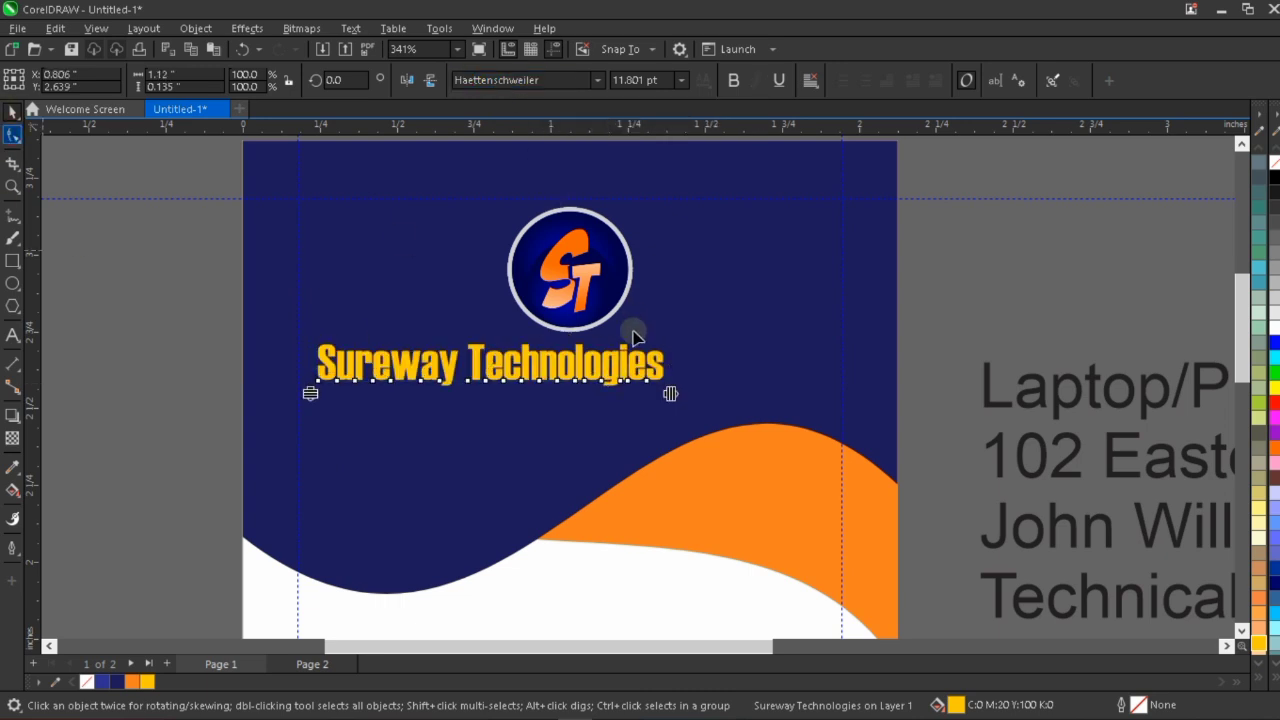
pyautogui.moveTo(680, 395); pyautogui.dragTo(814, 425)
pyautogui.press('space')
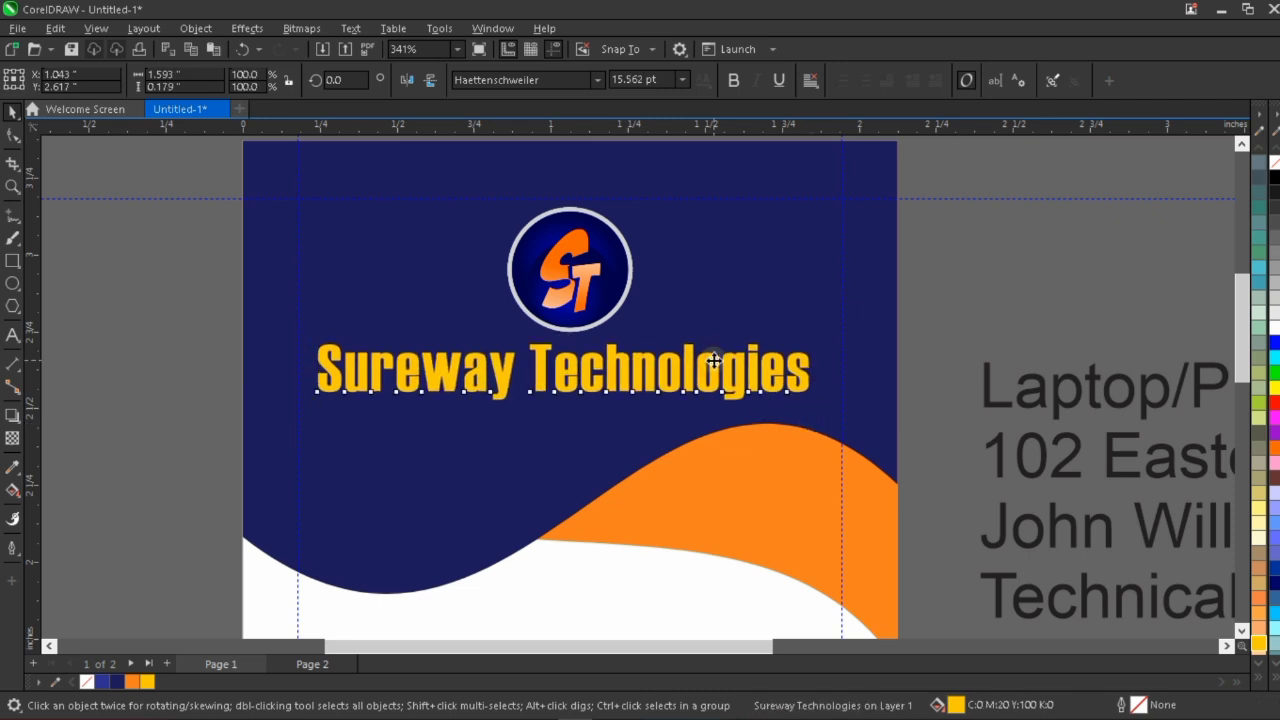
# Move the company name slightly up and center it horizontally on the dark blue header shape.
pyautogui.moveTo(718, 346); pyautogui.dragTo(728, 342)
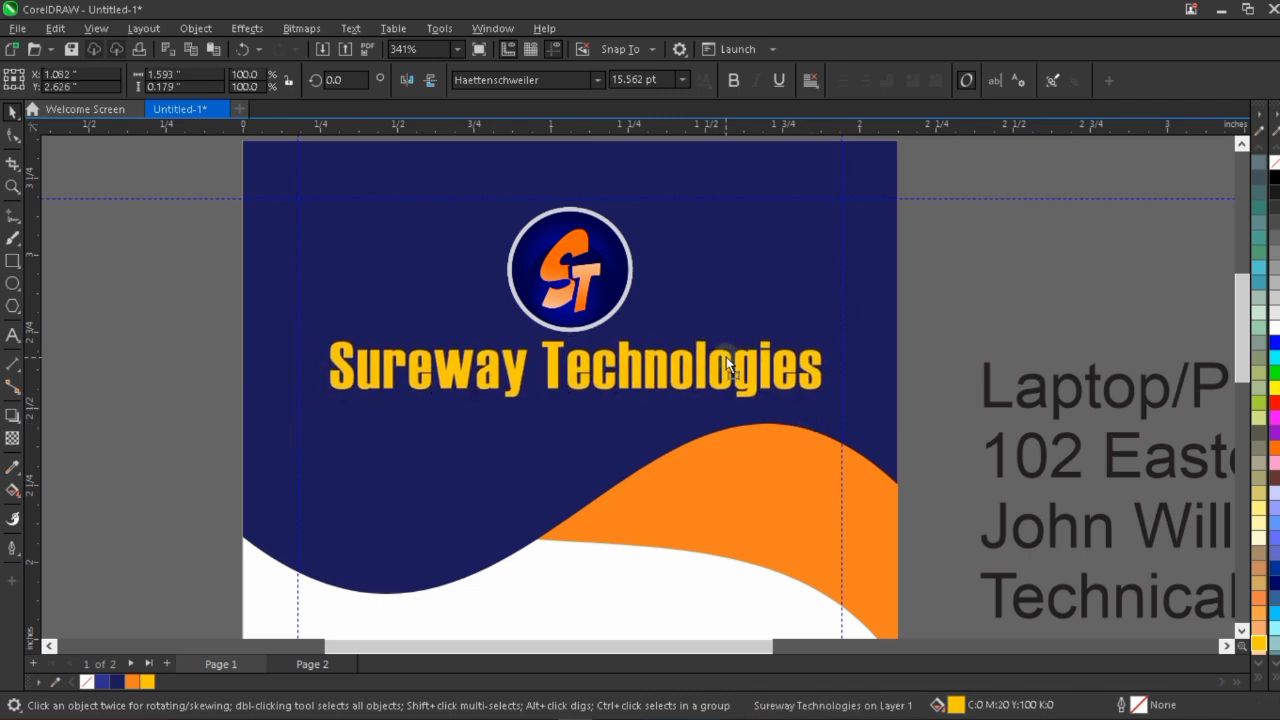
pyautogui.click(790, 288)
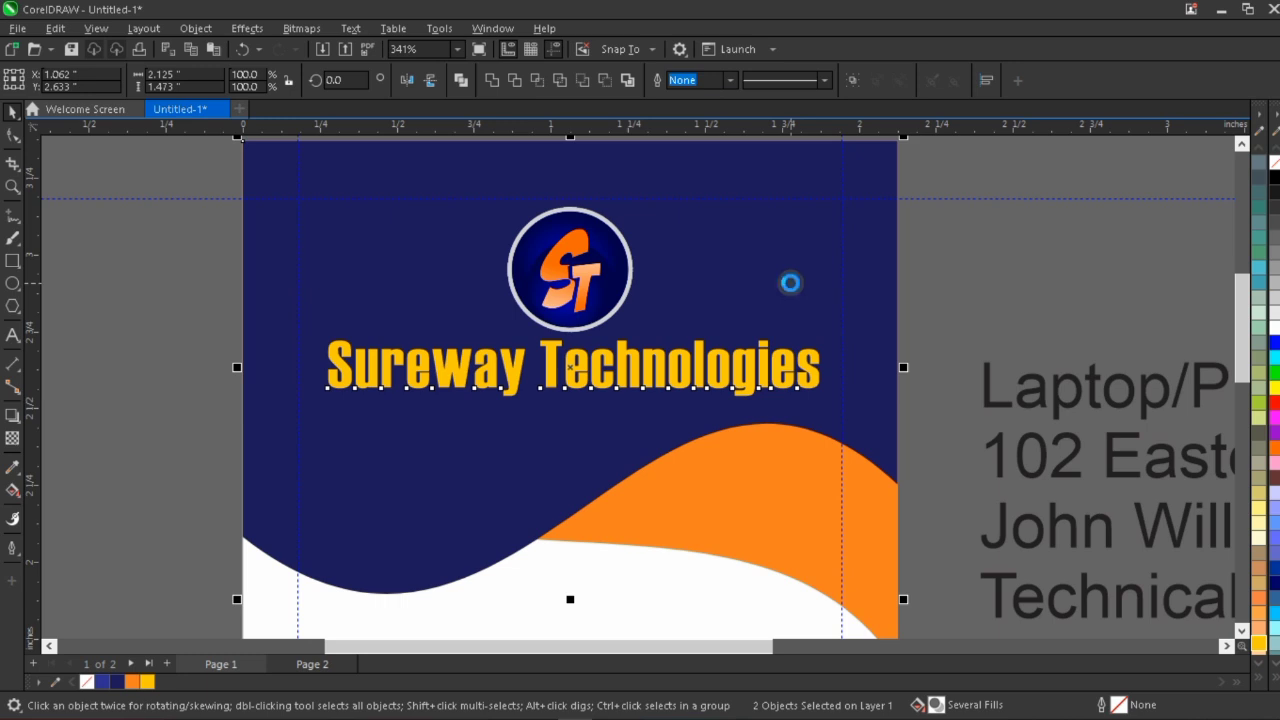
pyautogui.scroll(-1, 660, 315)
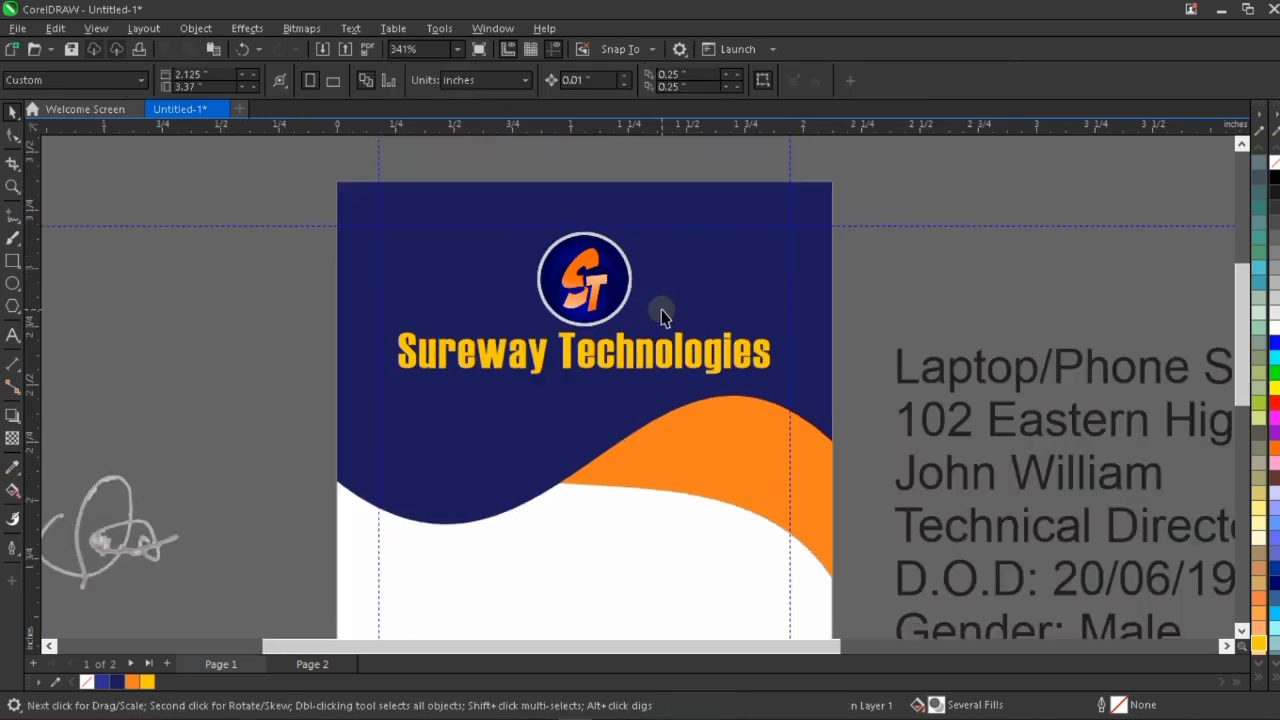
pyautogui.scroll(-1, 660, 315)
# Shrink the ST logo to about 0.376 inches and center it horizontally on the dark blue header shape.
pyautogui.click(625, 262)
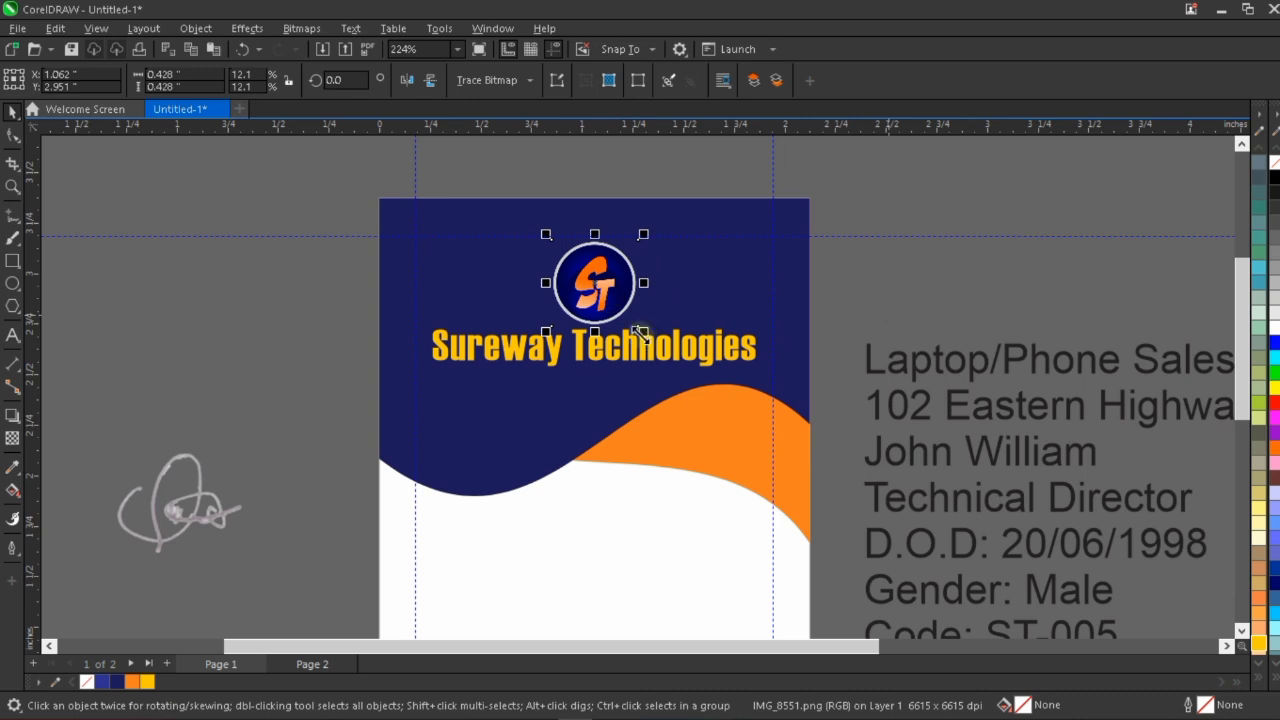
pyautogui.scroll(1, 595, 260)
pyautogui.moveTo(516, 377); pyautogui.dragTo(533, 358)
pyautogui.click(679, 402)
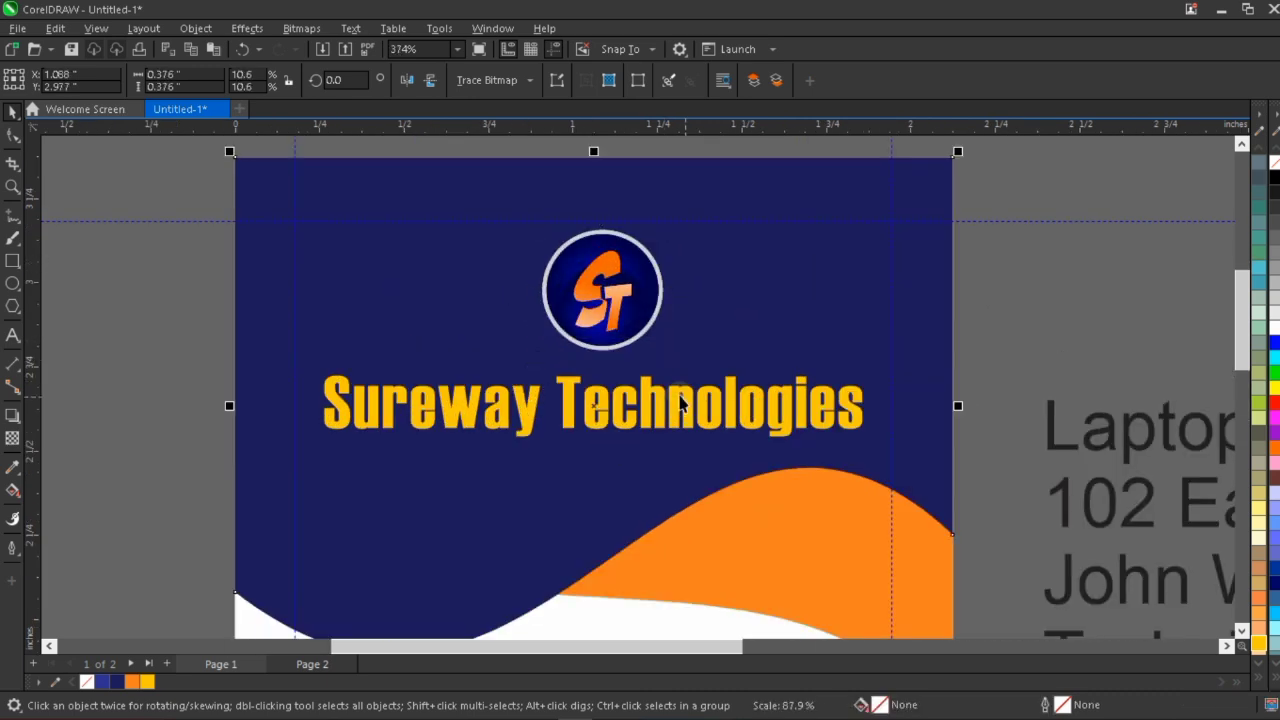
# Move the company name up closer to the logo and keep it horizontally centered on the header shape.
pyautogui.click(689, 392)
pyautogui.moveTo(693, 390); pyautogui.dragTo(693, 378)
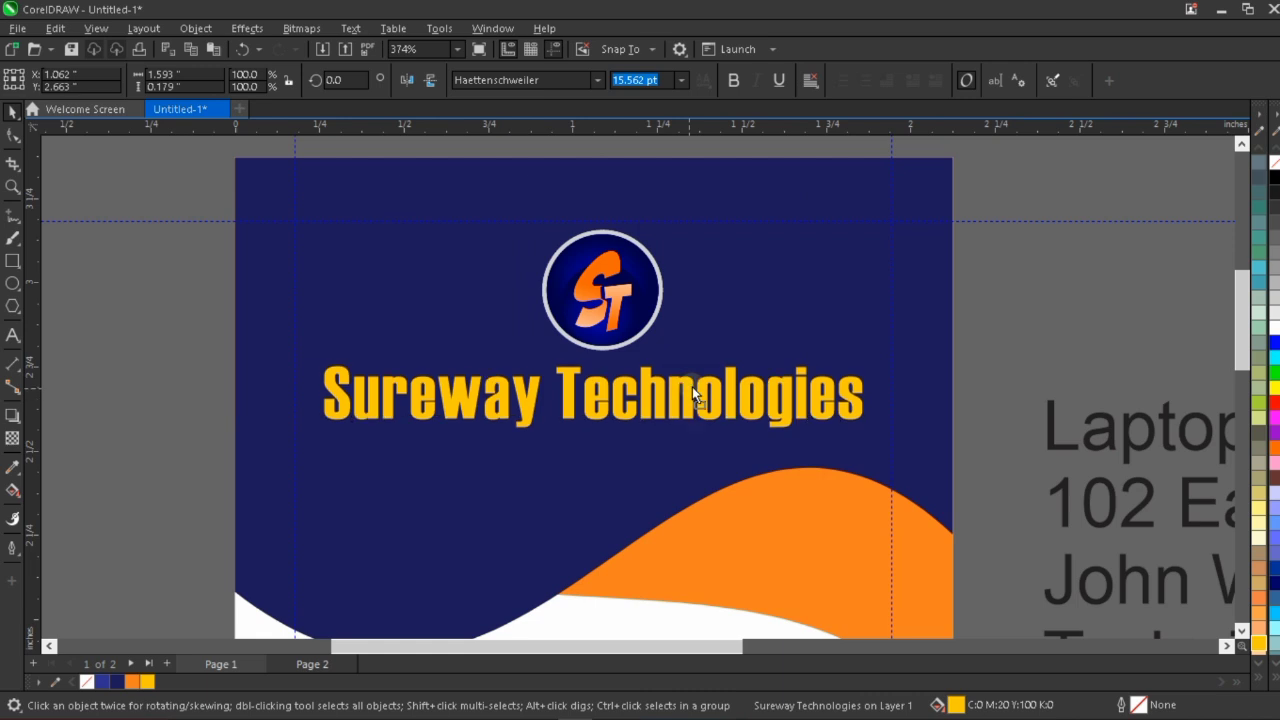
pyautogui.click(421, 281)
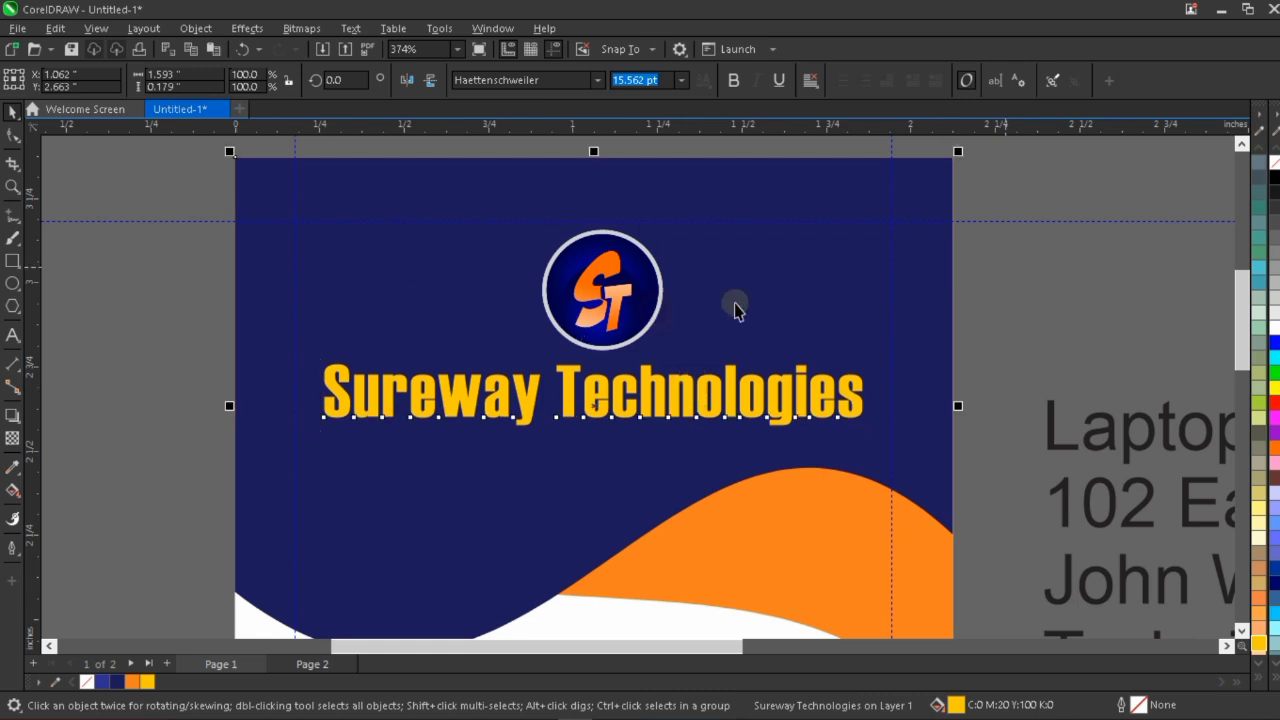
pyautogui.scroll(-1, 365, 378)
pyautogui.scroll(-2, 378, 388)
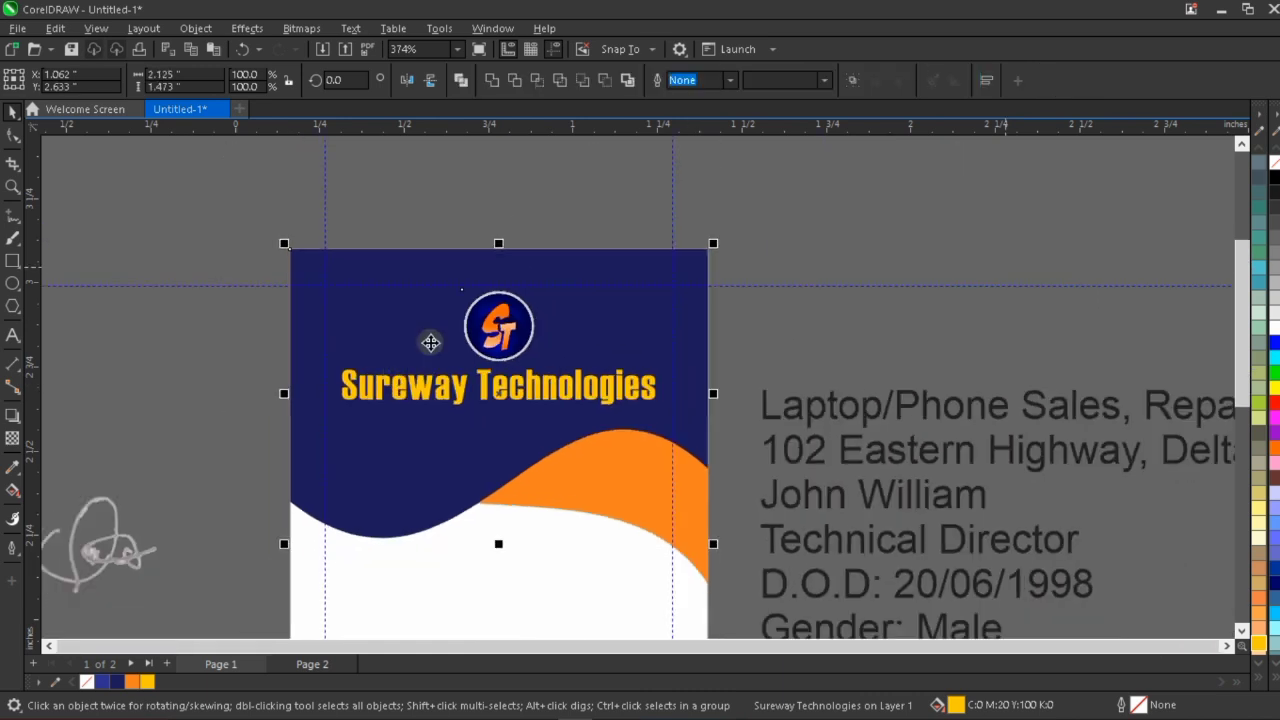
pyautogui.click(795, 390)
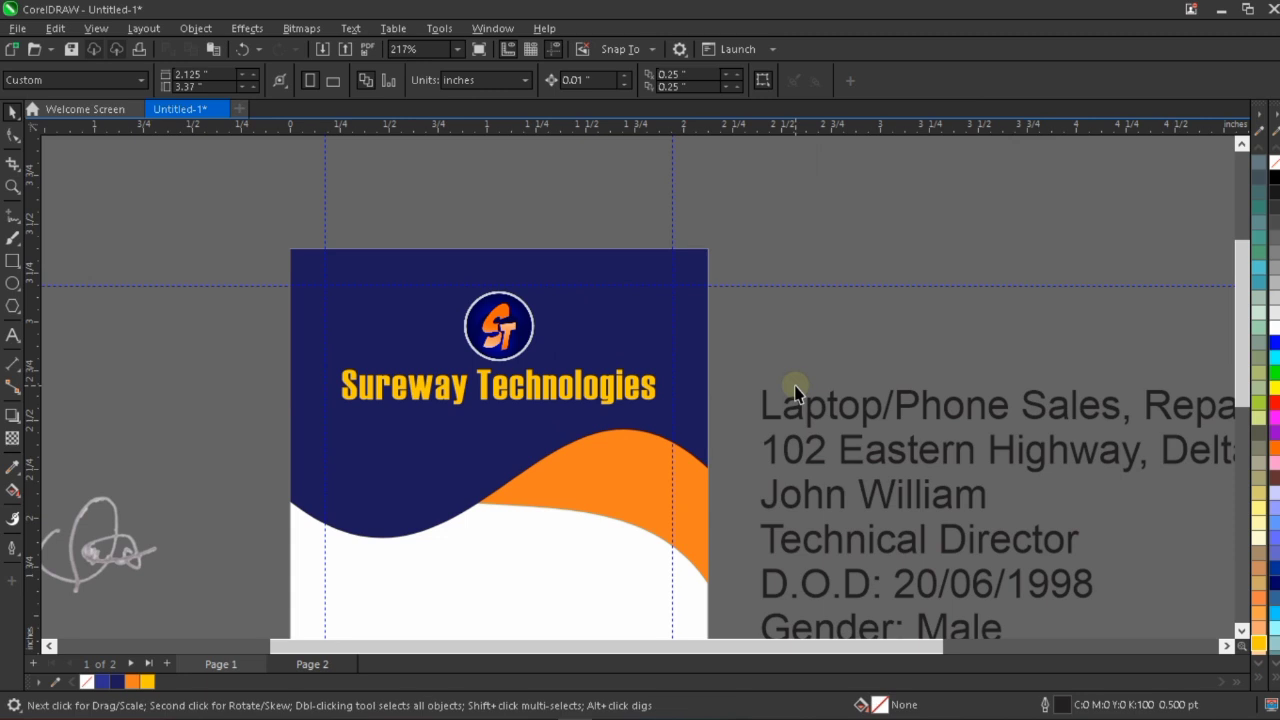
# Move the "Laptop/Phone Sales, Repairs/Maintenance, etc." line onto the header below the company name and shrink it to about 1.684 inches wide.
pyautogui.scroll(-1, 795, 395)
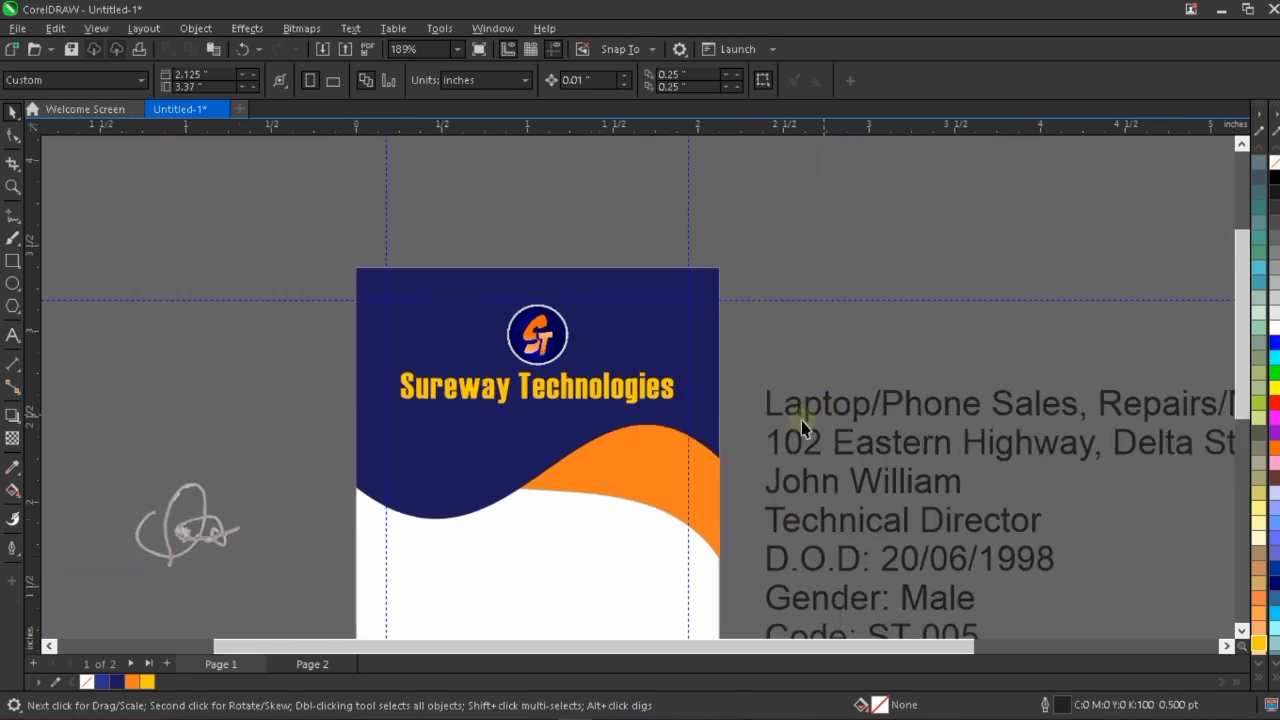
pyautogui.click(835, 406)
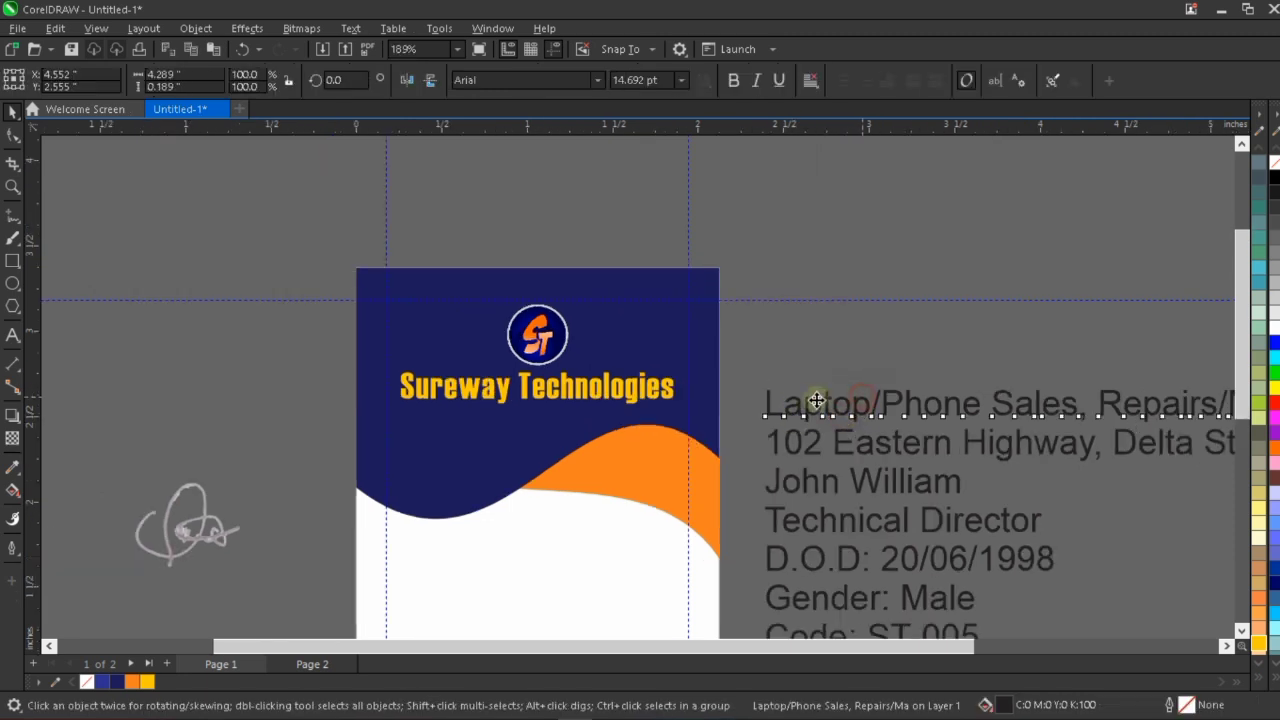
pyautogui.moveTo(816, 400); pyautogui.dragTo(451, 413)
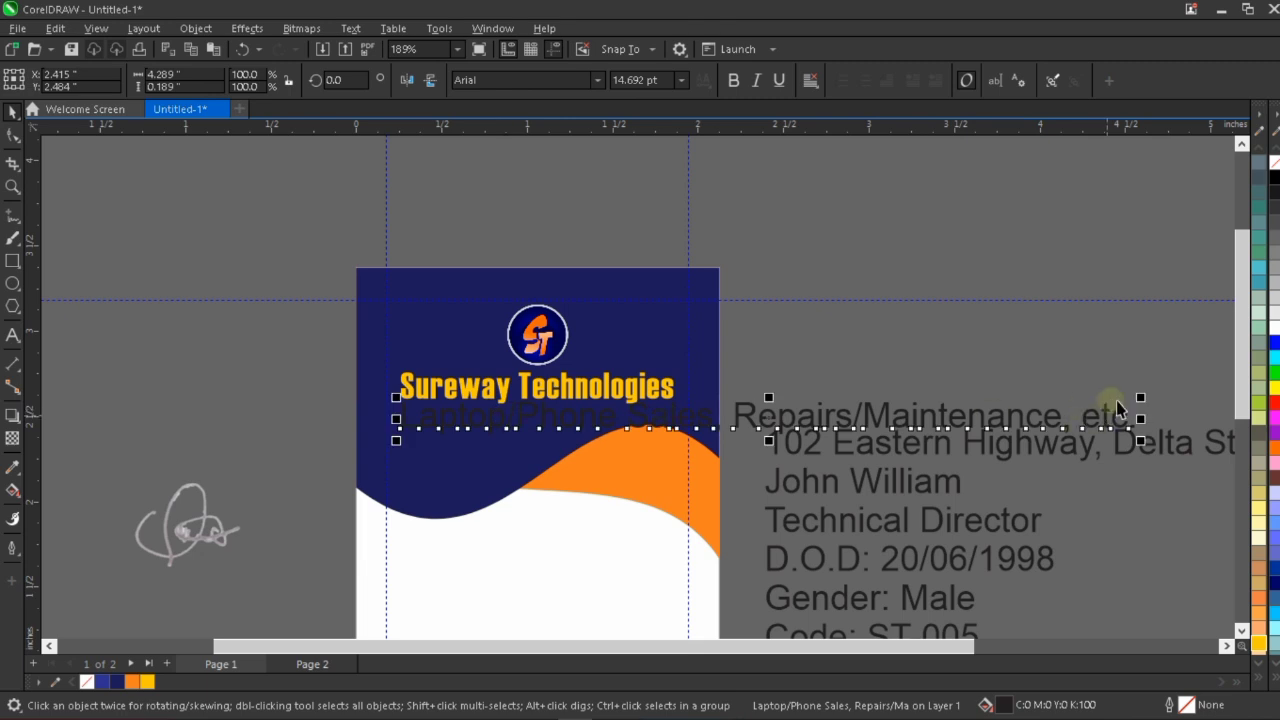
pyautogui.moveTo(1130, 388); pyautogui.dragTo(692, 333)
pyautogui.click(540, 425)
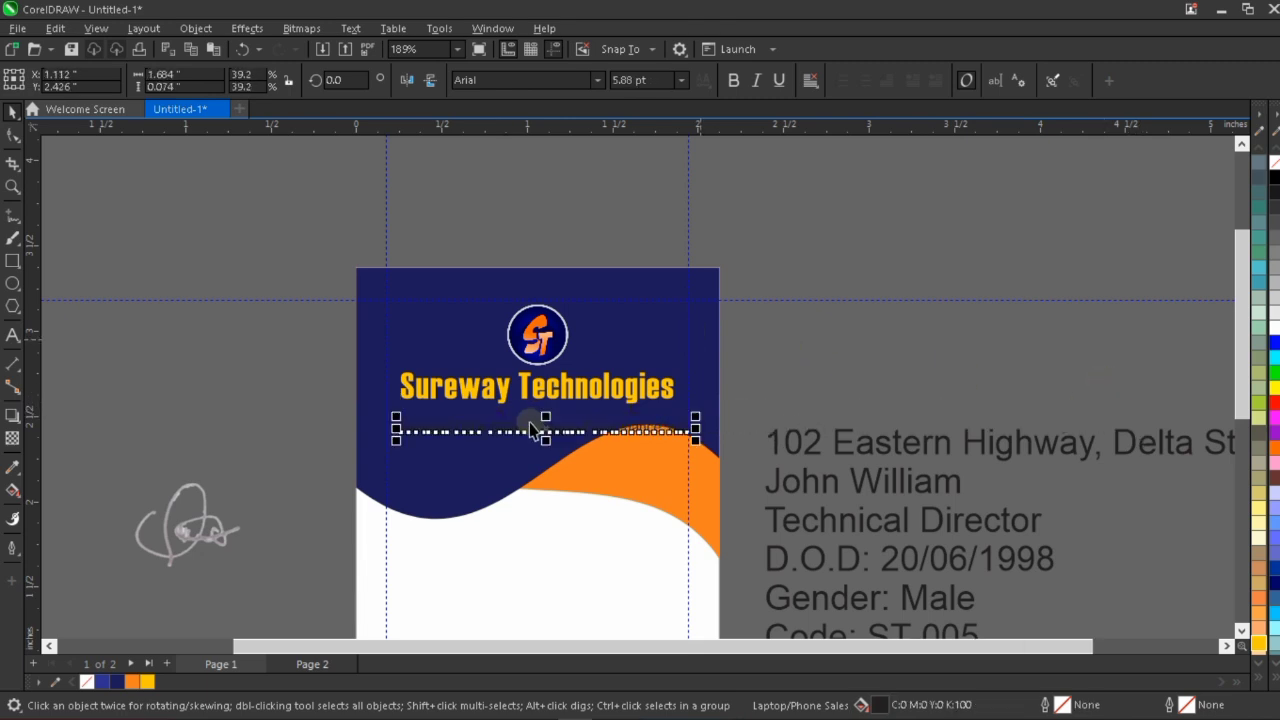
# Move the services line up just under the company name and fill it with white.
pyautogui.scroll(2, 540, 422)
pyautogui.moveTo(557, 411); pyautogui.dragTo(558, 389)
pyautogui.click(1259, 677)
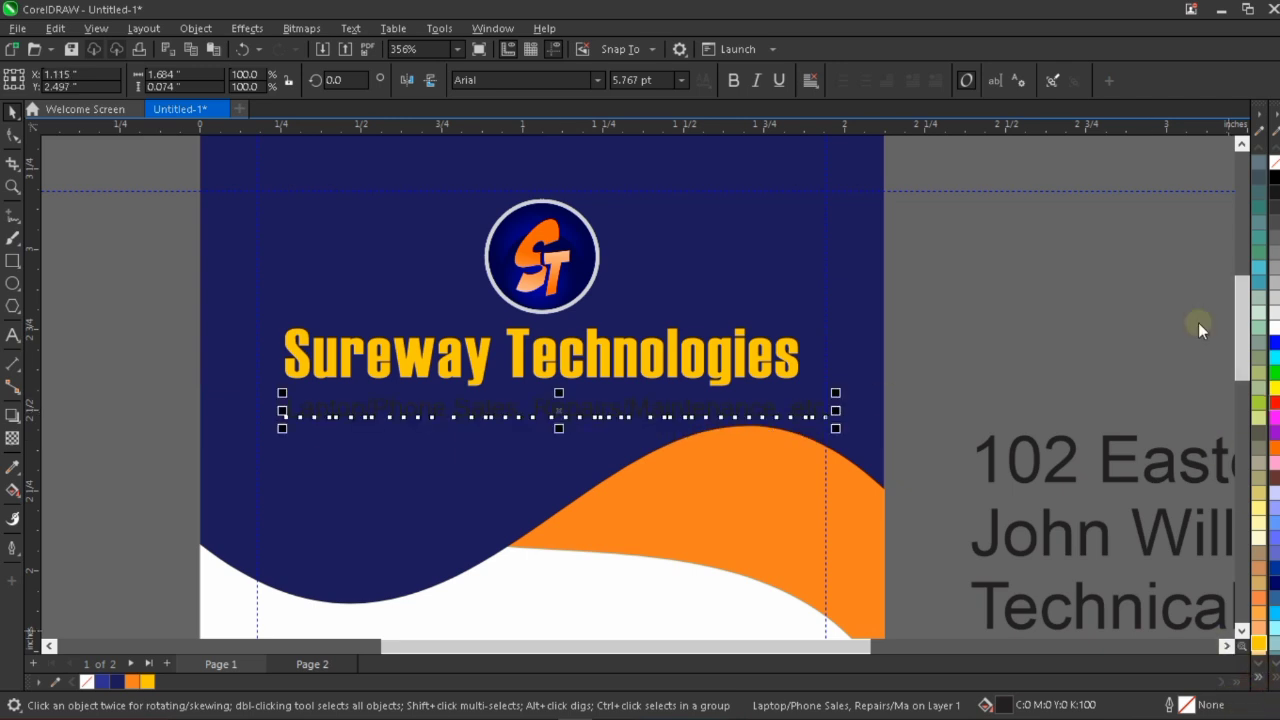
pyautogui.click(1212, 313)
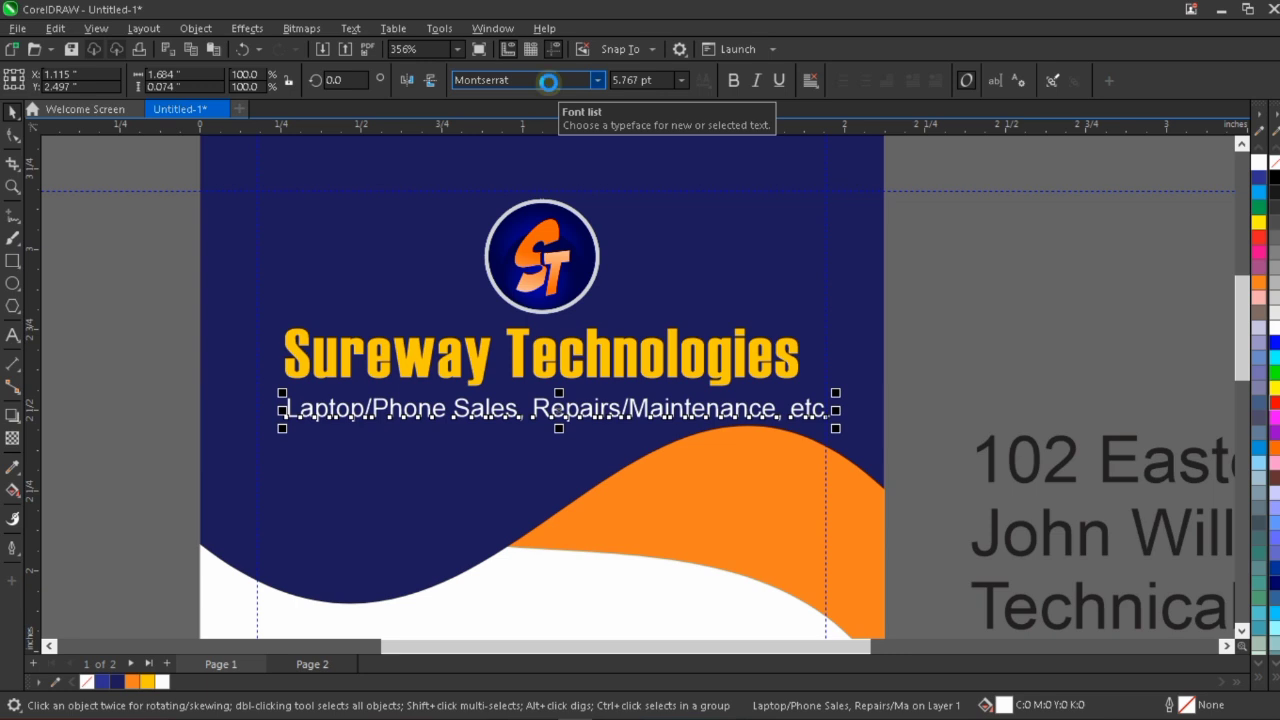
# Set the services line's font to Montserrat, scale it to about 1.698 inches wide and shift it slightly up.
pyautogui.press('Return')
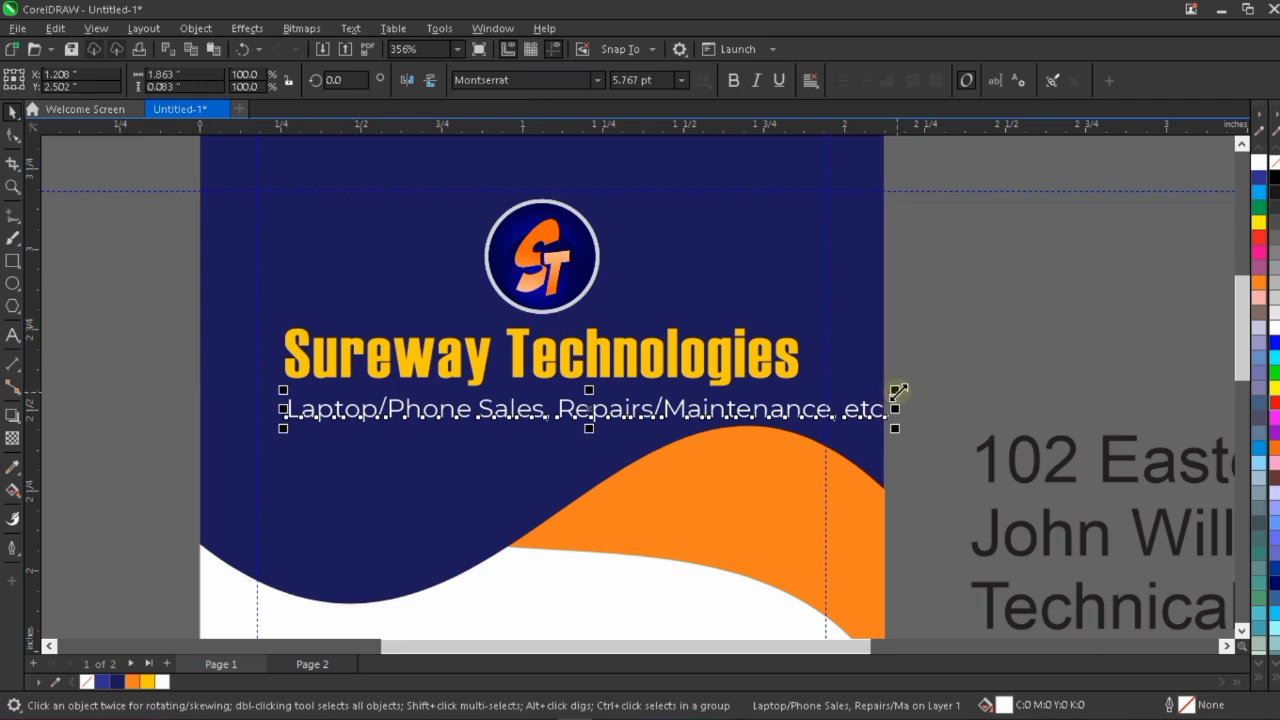
pyautogui.moveTo(897, 392); pyautogui.dragTo(845, 375)
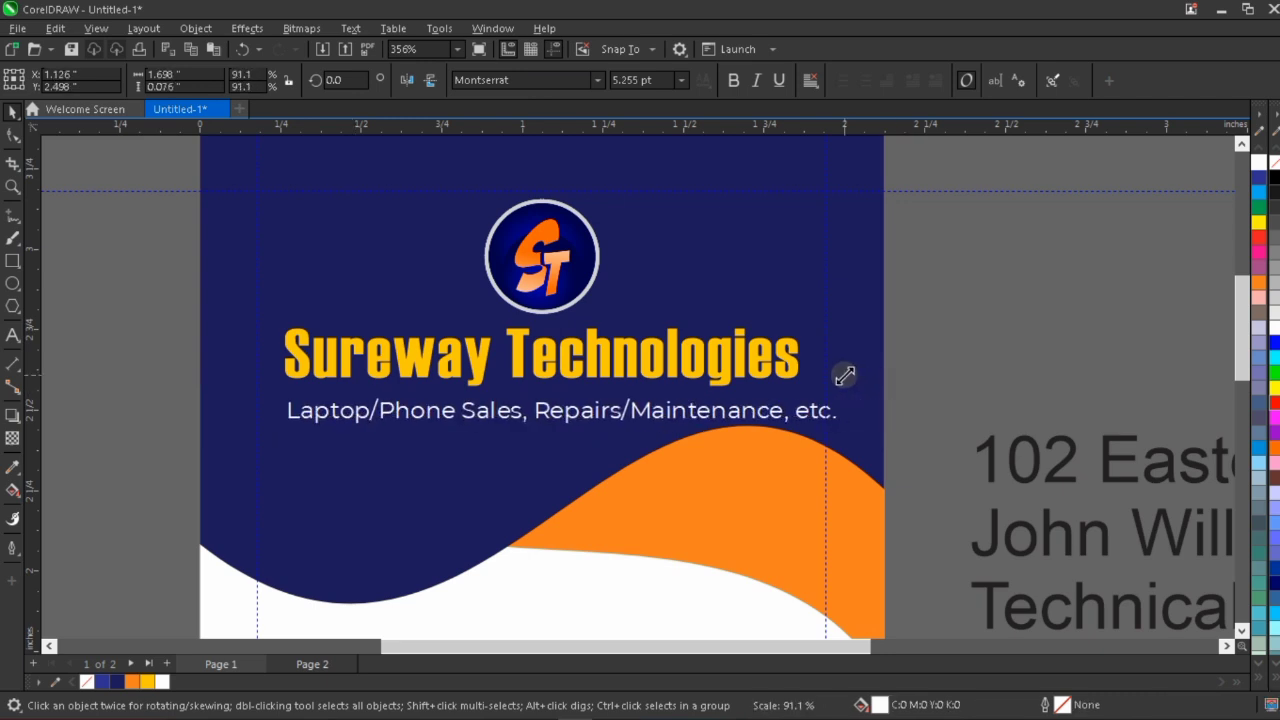
pyautogui.moveTo(711, 416); pyautogui.dragTo(712, 409)
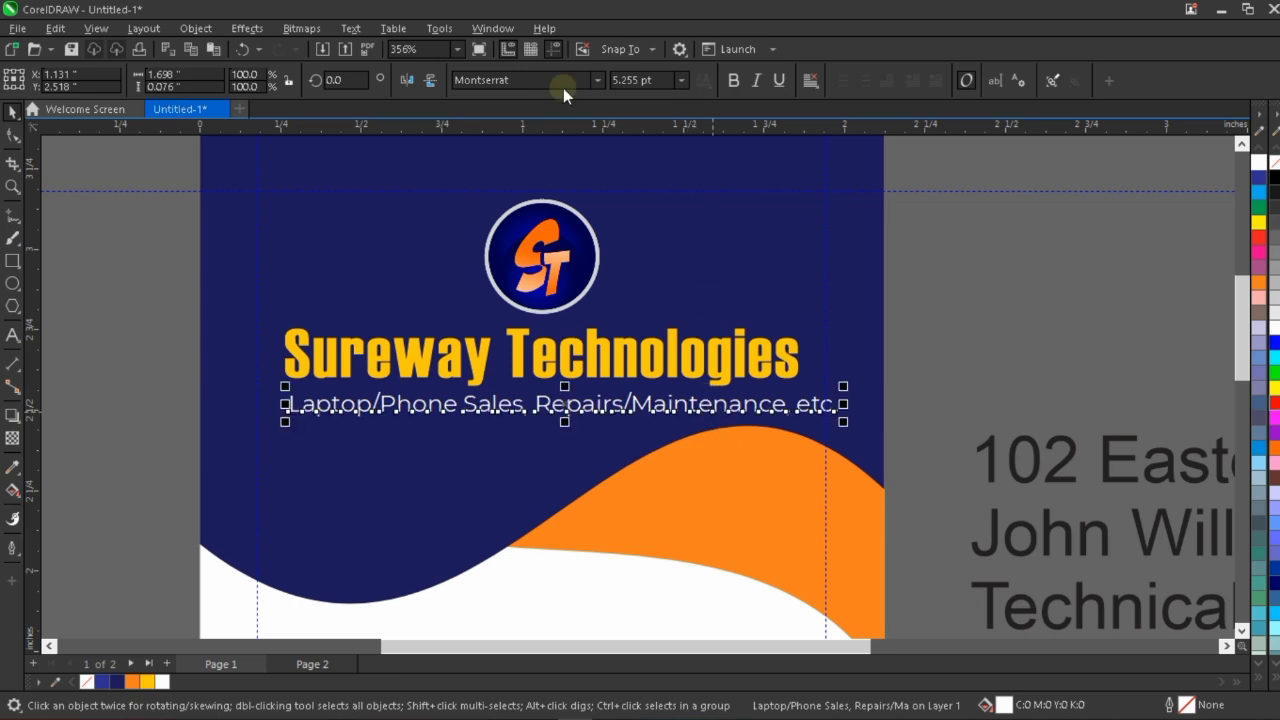
# Change the services line's font to Montserrat SemiBold.
pyautogui.click(598, 84)
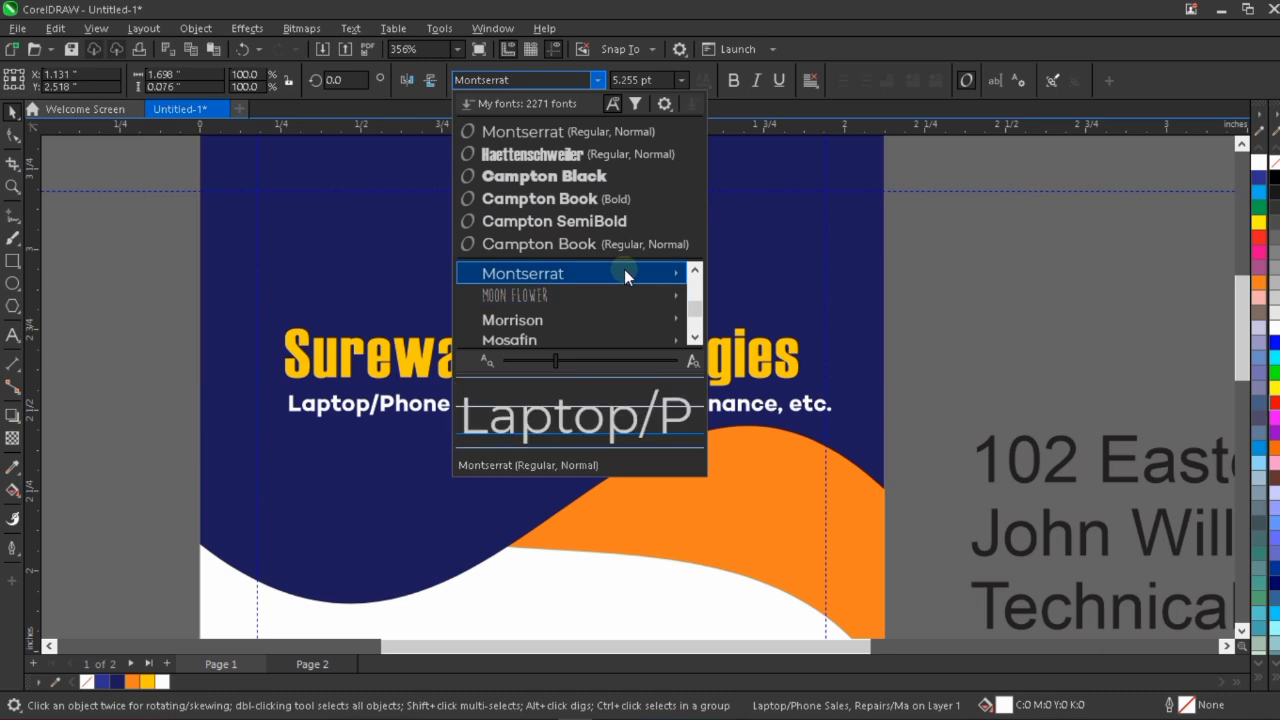
pyautogui.moveTo(624, 269)
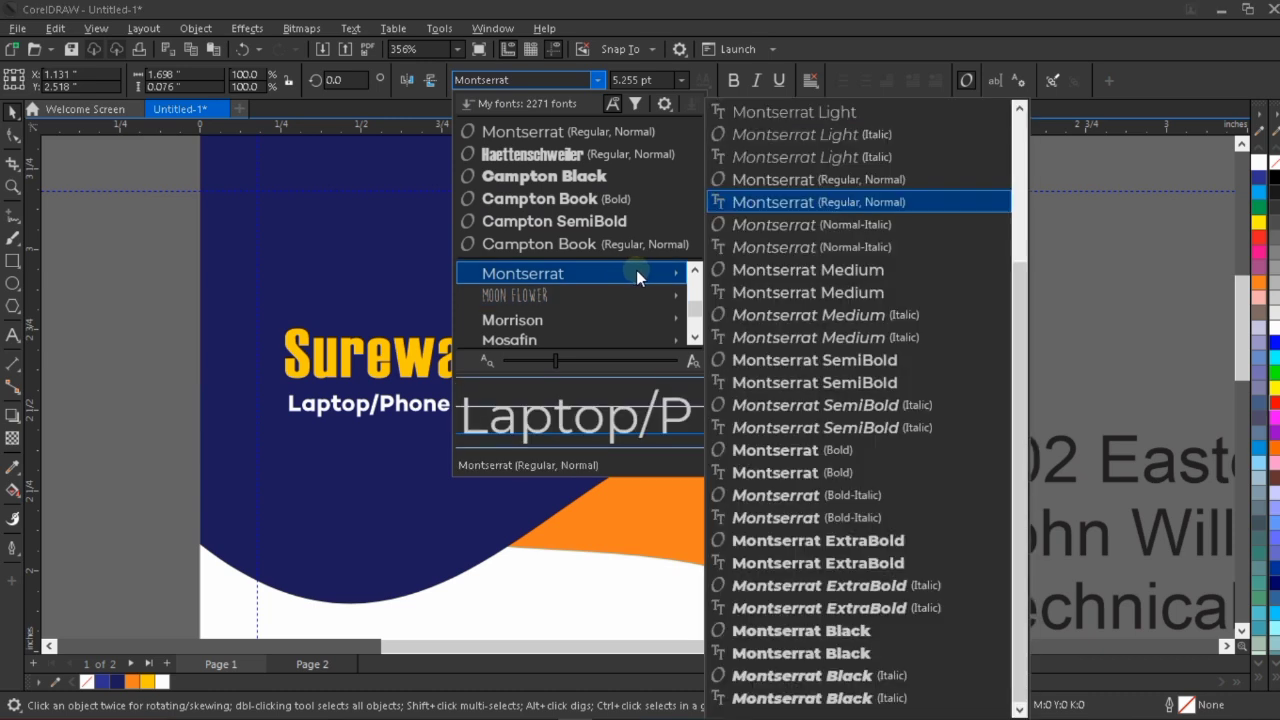
pyautogui.click(808, 362)
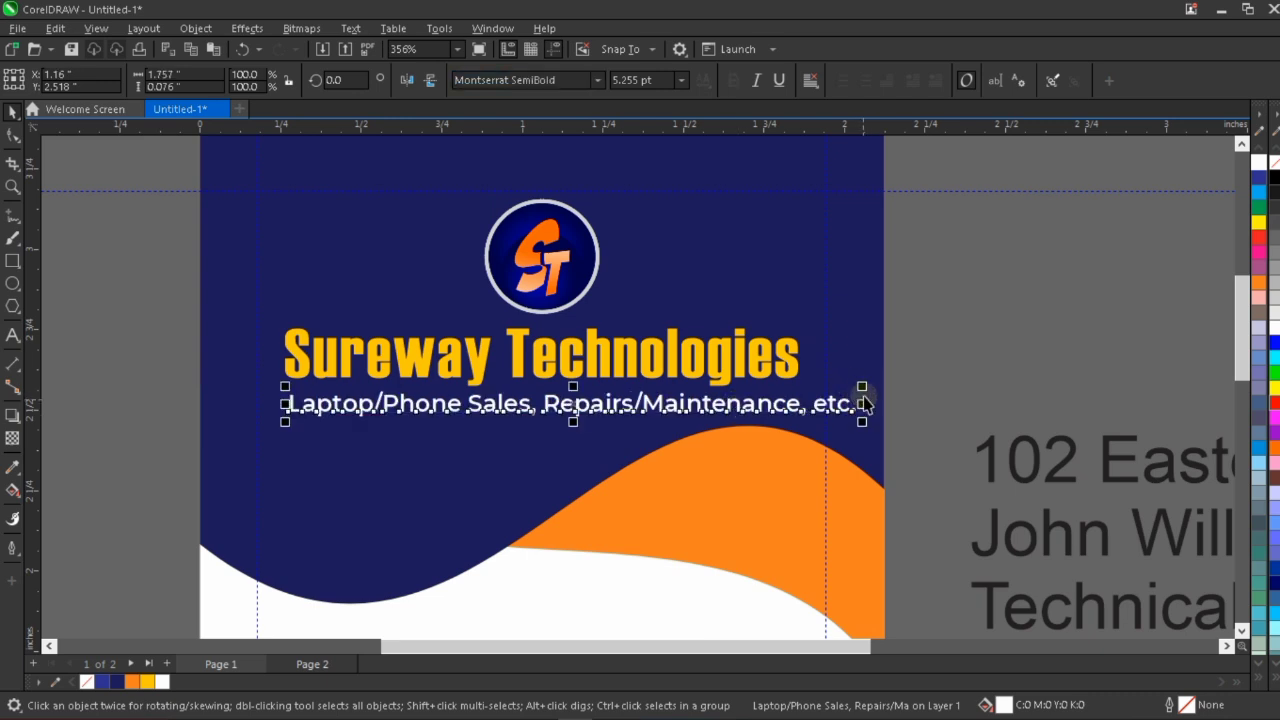
# Shrink the services line to about 1.588 inches wide, nudged slightly up and centered horizontally with the company name.
pyautogui.moveTo(862, 386); pyautogui.dragTo(814, 363)
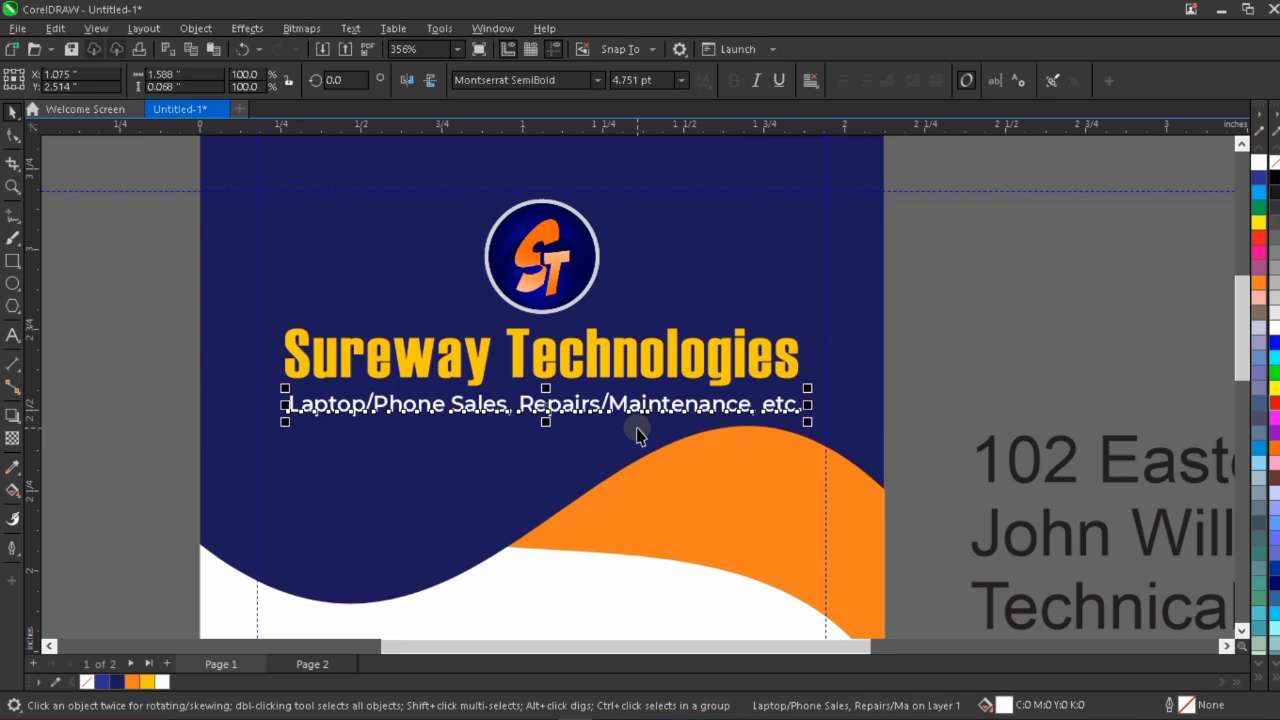
pyautogui.press('Up')
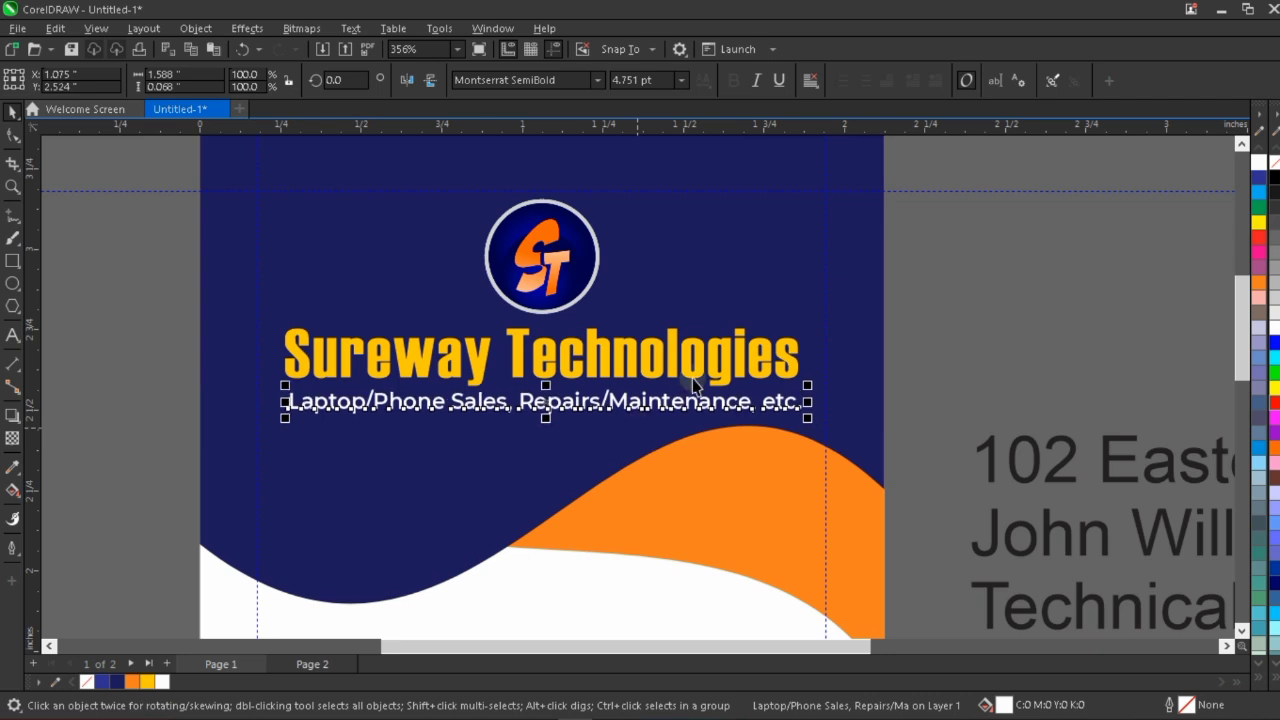
pyautogui.click(756, 358)
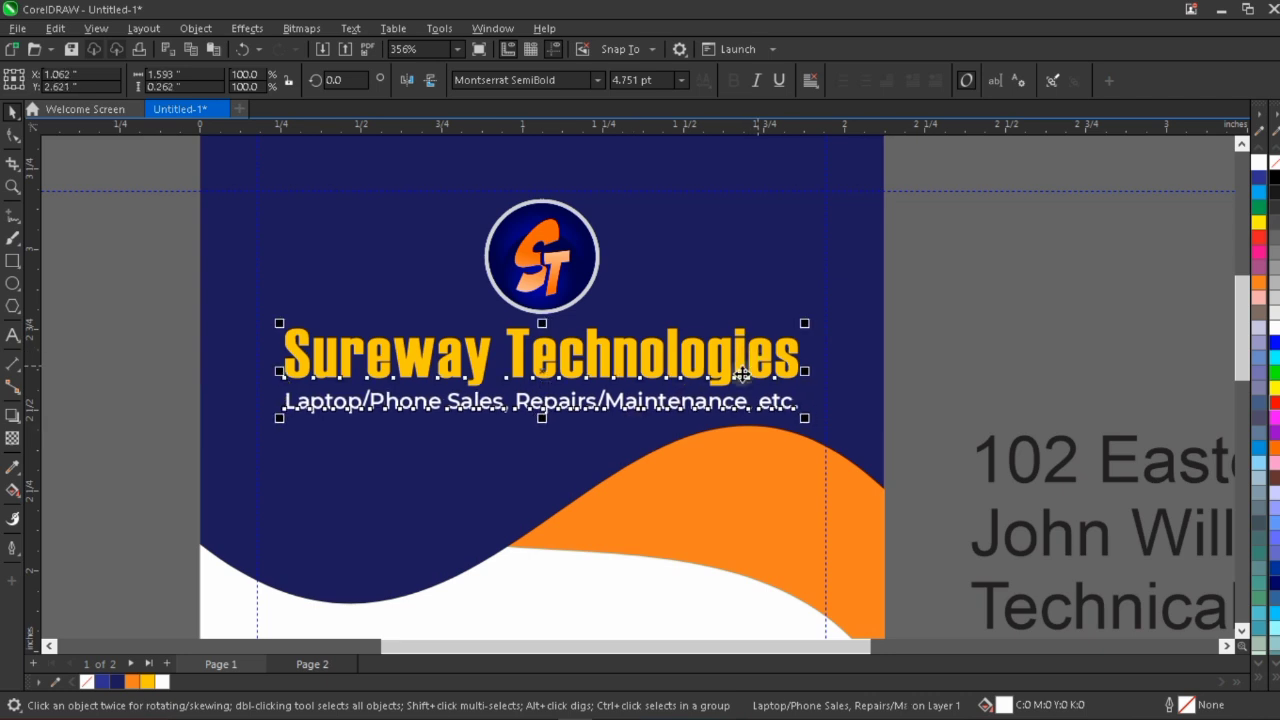
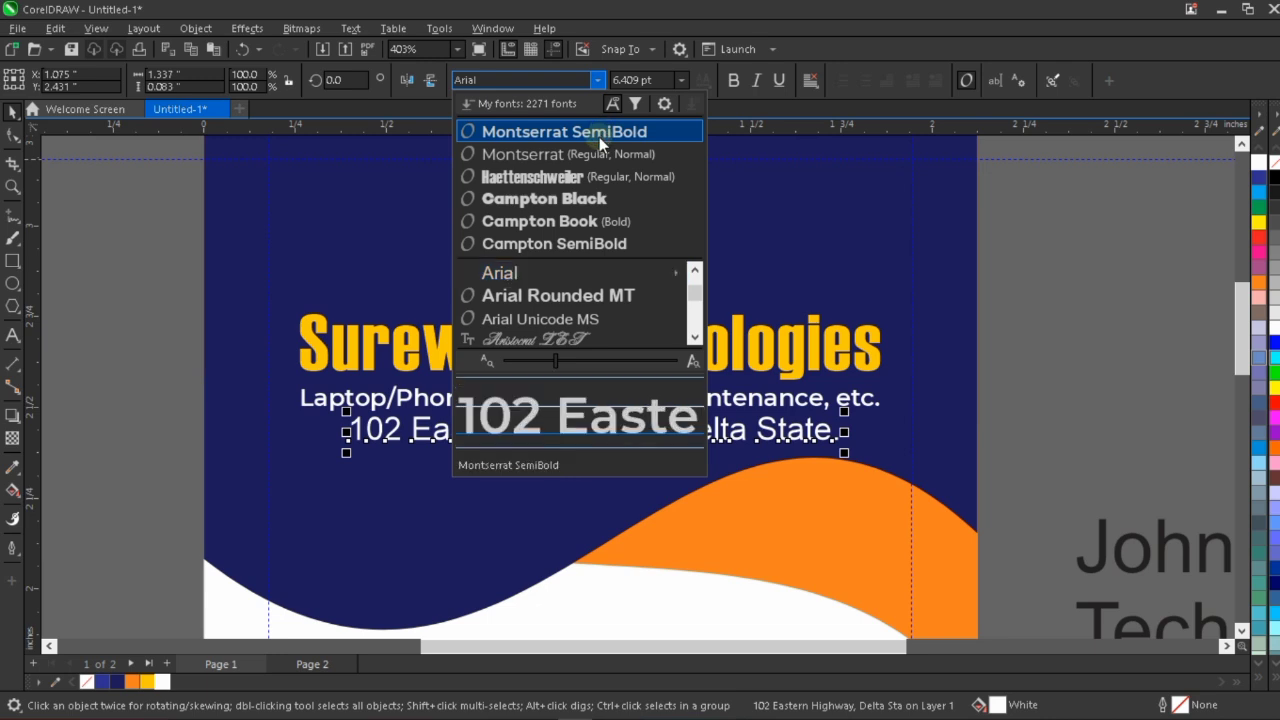
# Change the address line's font to Montserrat SemiBold and set the services line's font size to 4.7 pt.
pyautogui.click(600, 137)
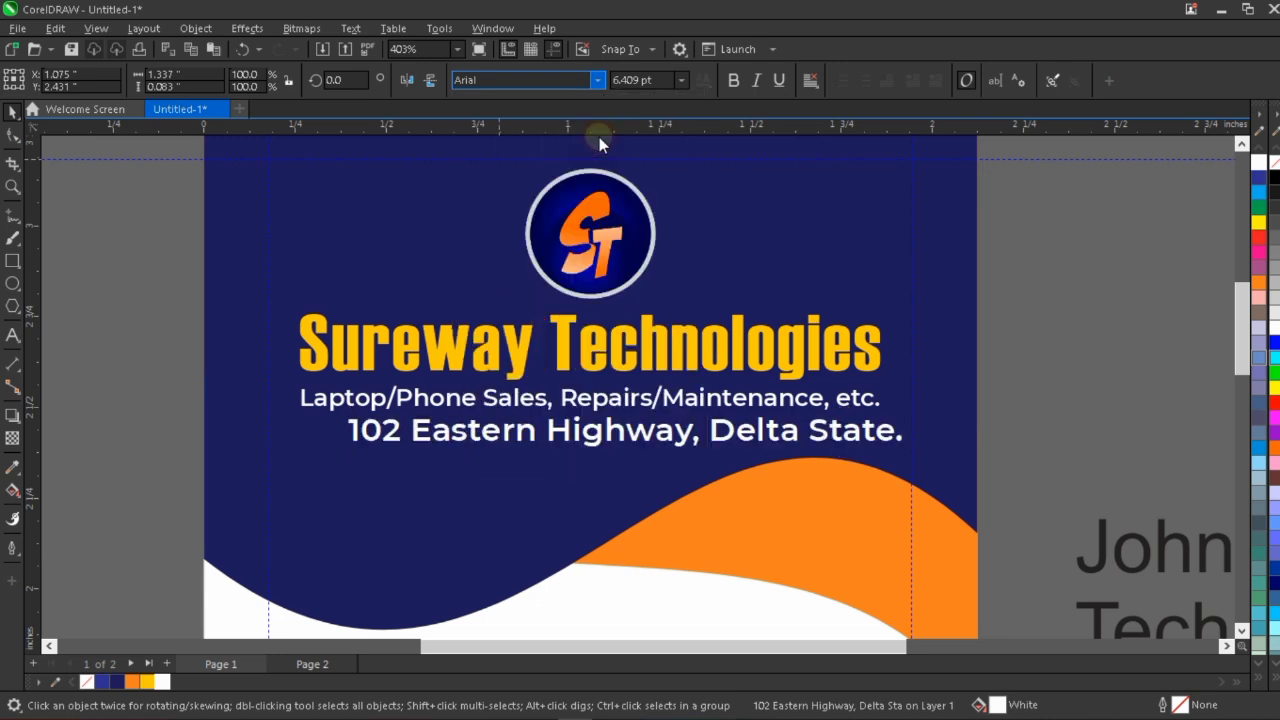
pyautogui.click(725, 400)
pyautogui.click(660, 80)
pyautogui.moveTo(660, 80); pyautogui.dragTo(611, 78)
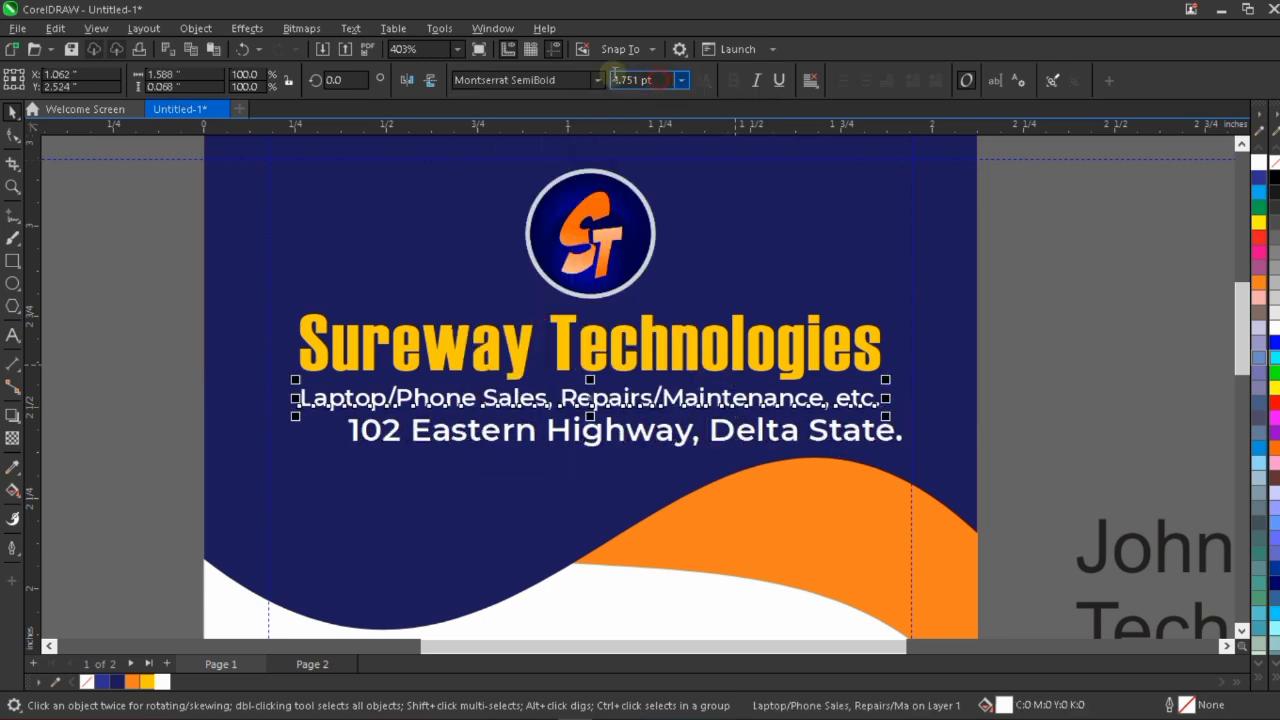
pyautogui.write('4.')
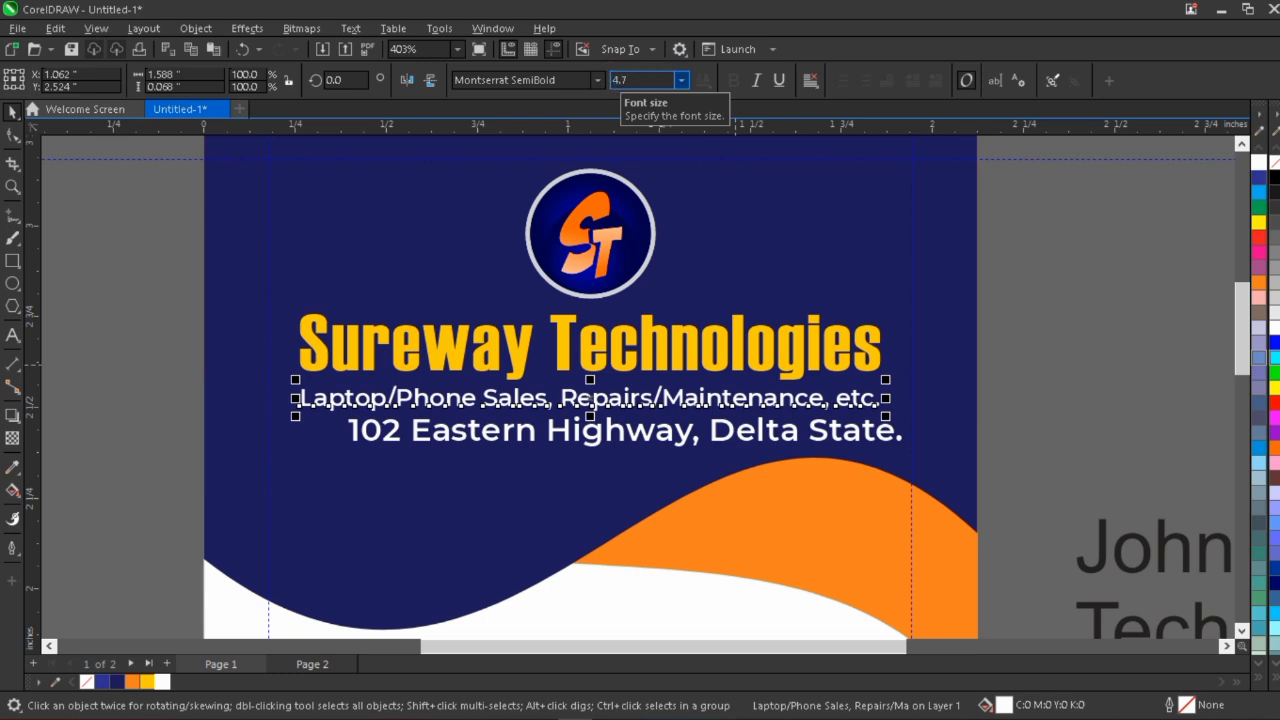
pyautogui.write('7')
pyautogui.press('Return')
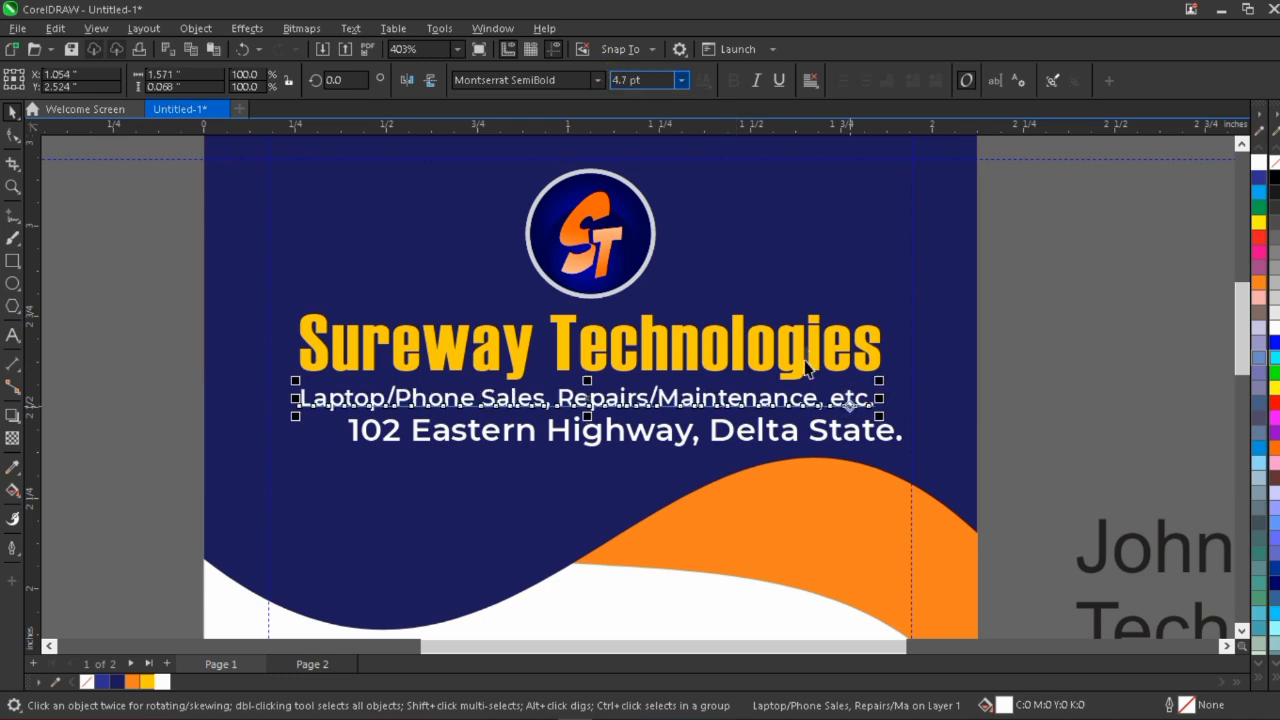
# Set the address line's font size to 4.7 pt.
pyautogui.click(789, 431)
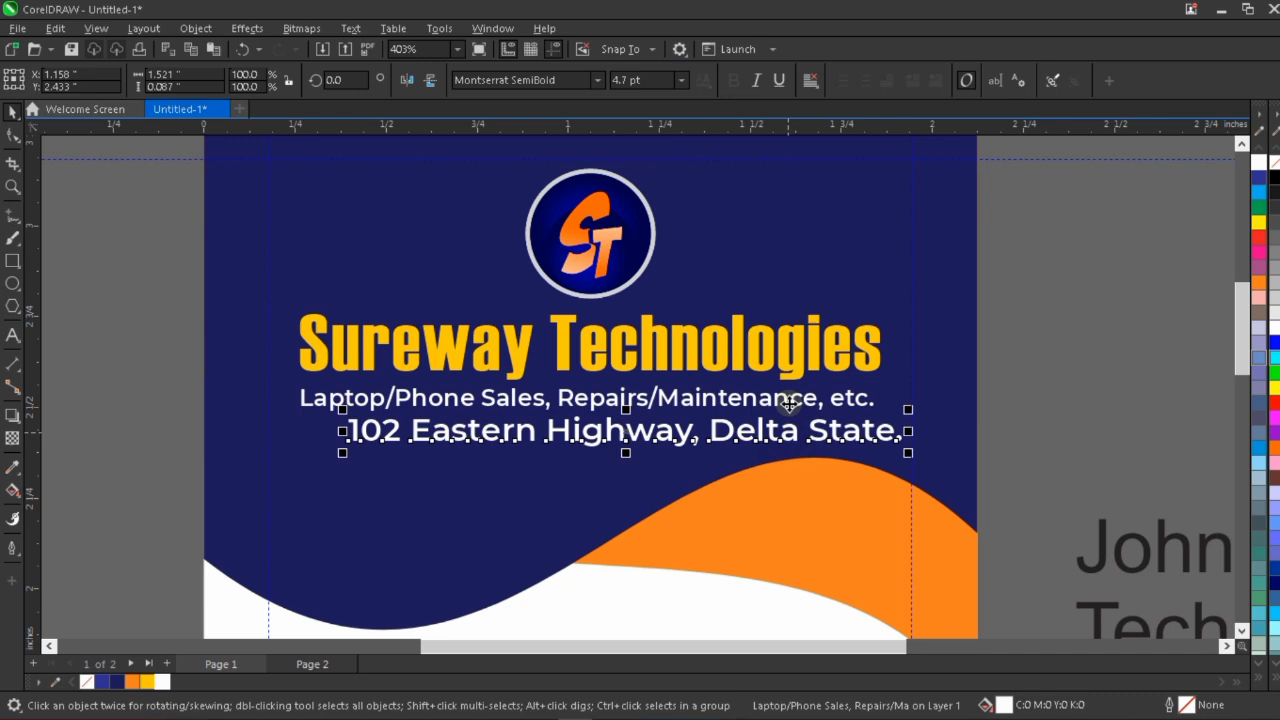
pyautogui.click(648, 80)
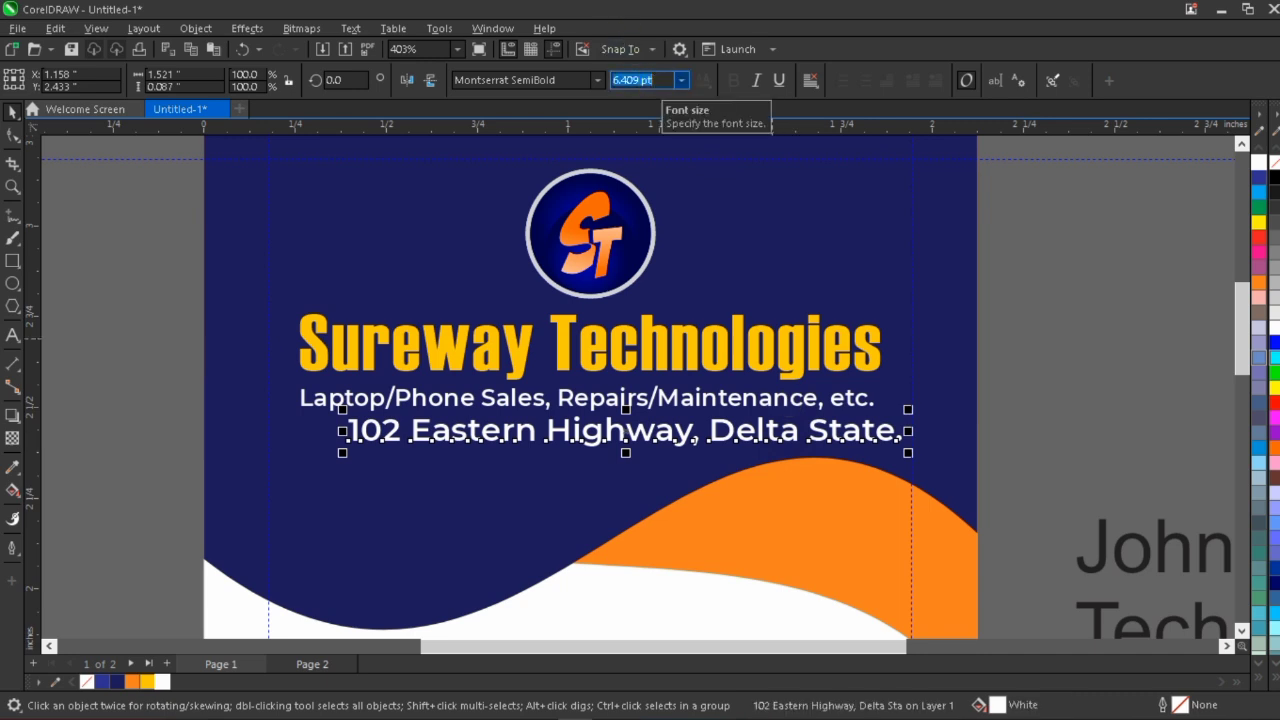
pyautogui.write('4.7')
pyautogui.press('Return')
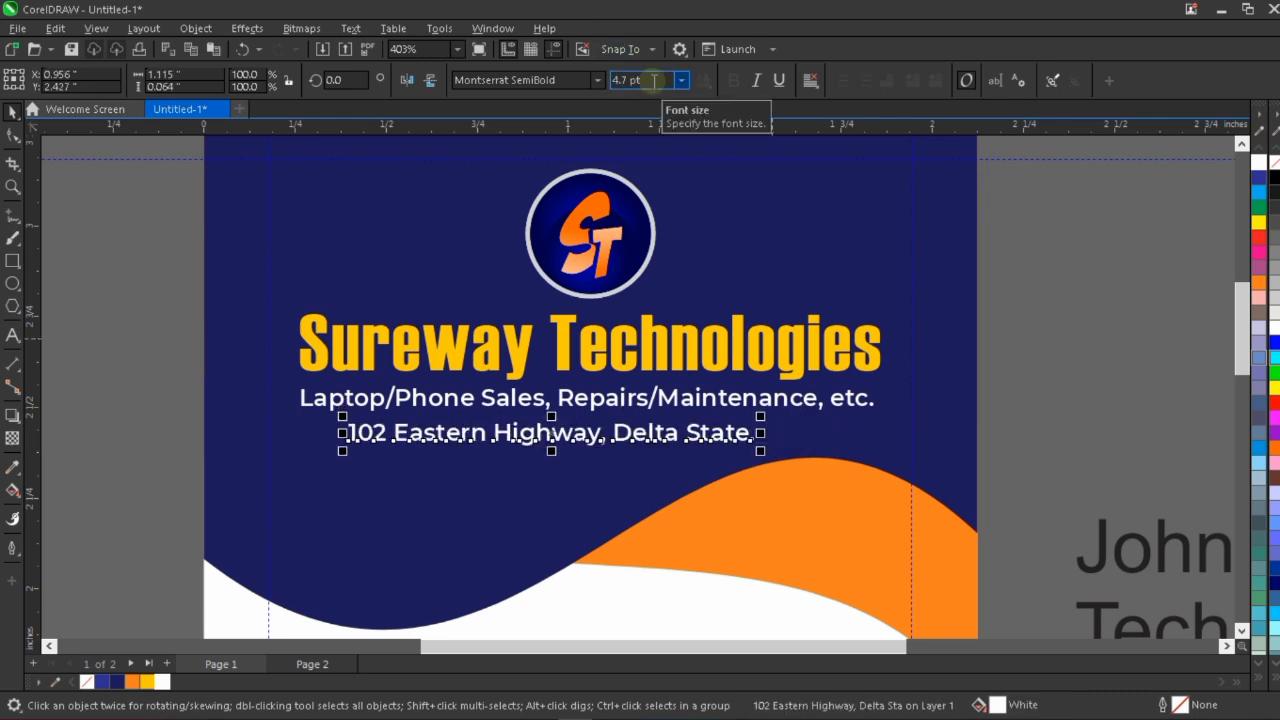
# Move the address line up closer beneath the services line and center it horizontally with that line.
pyautogui.moveTo(724, 432); pyautogui.dragTo(736, 438)
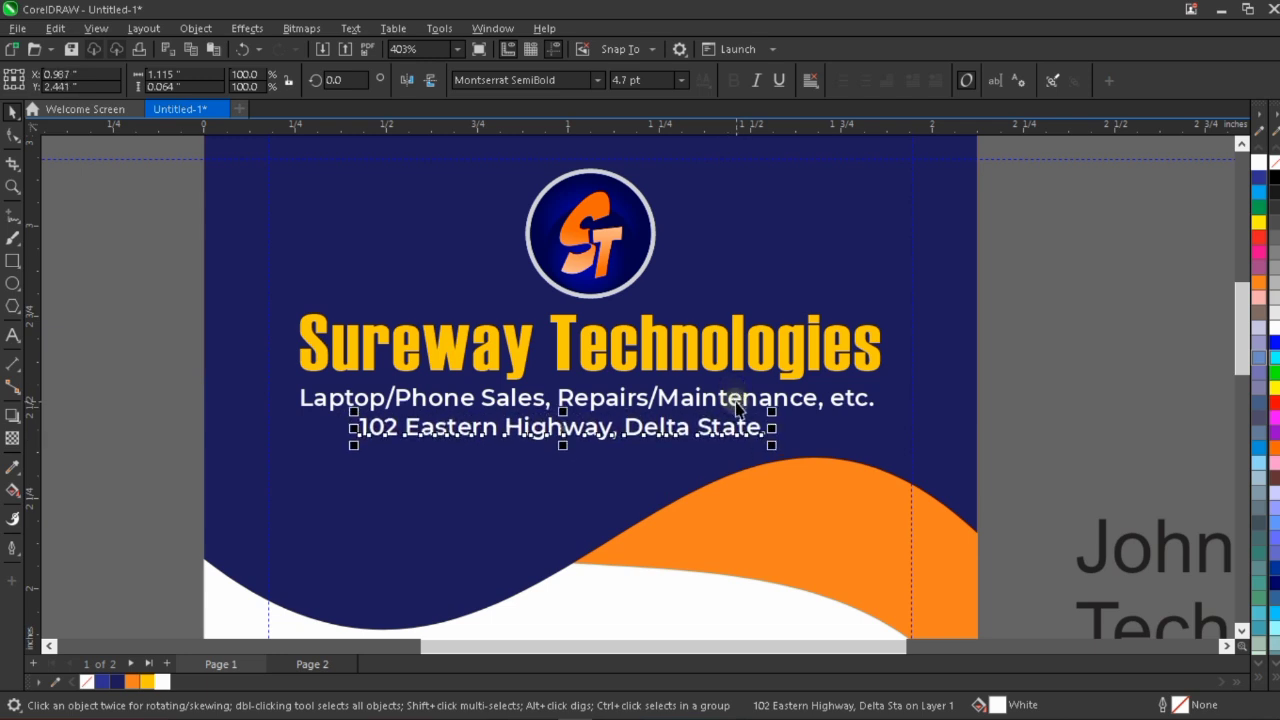
pyautogui.keyDown('shift'); pyautogui.click(738, 400); pyautogui.keyUp('shift')
pyautogui.press('c')
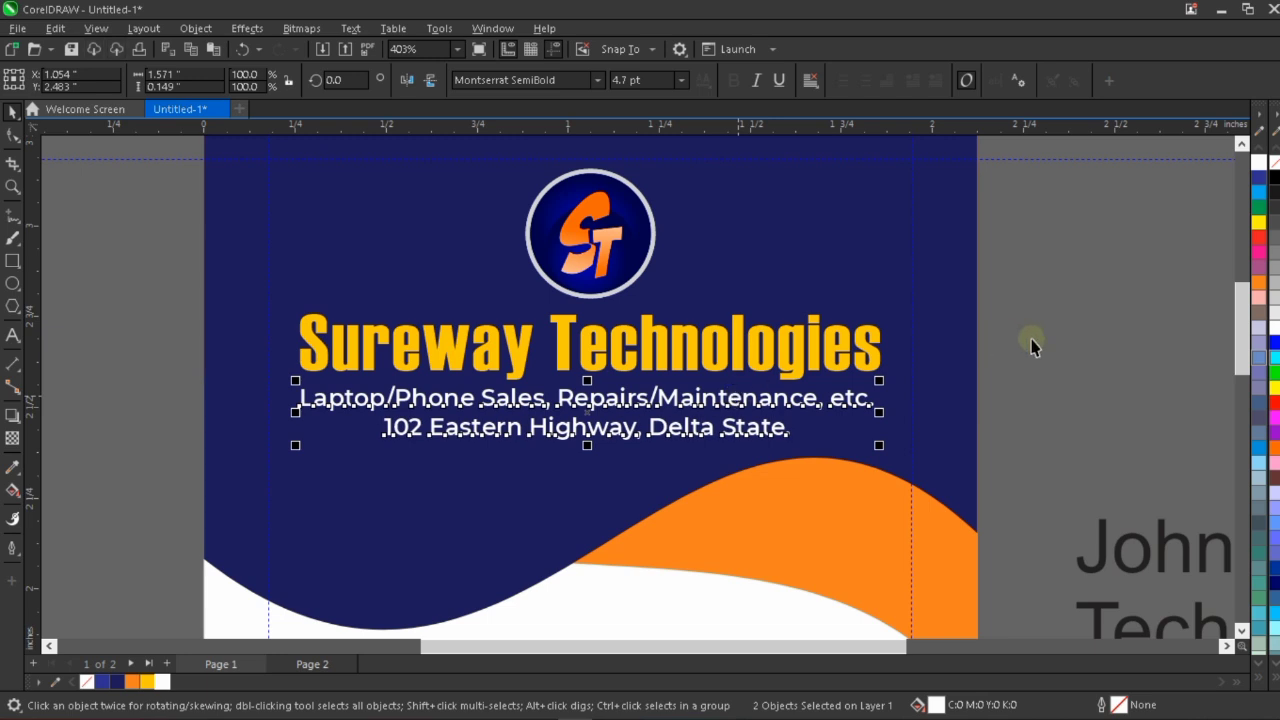
pyautogui.press('Escape')
# Lower the orange wave's right-end node along the card's edge so more orange extends below the dark blue shape.
pyautogui.scroll(-2, 713, 360)
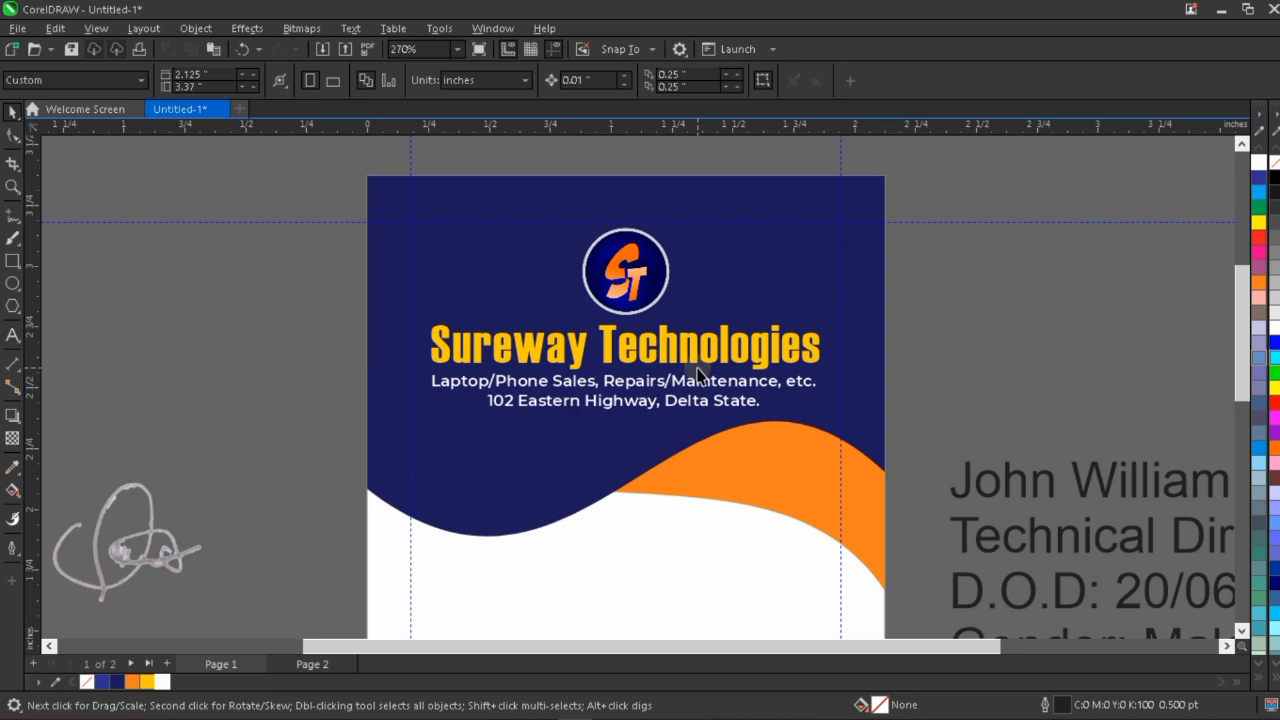
pyautogui.scroll(-1, 697, 369)
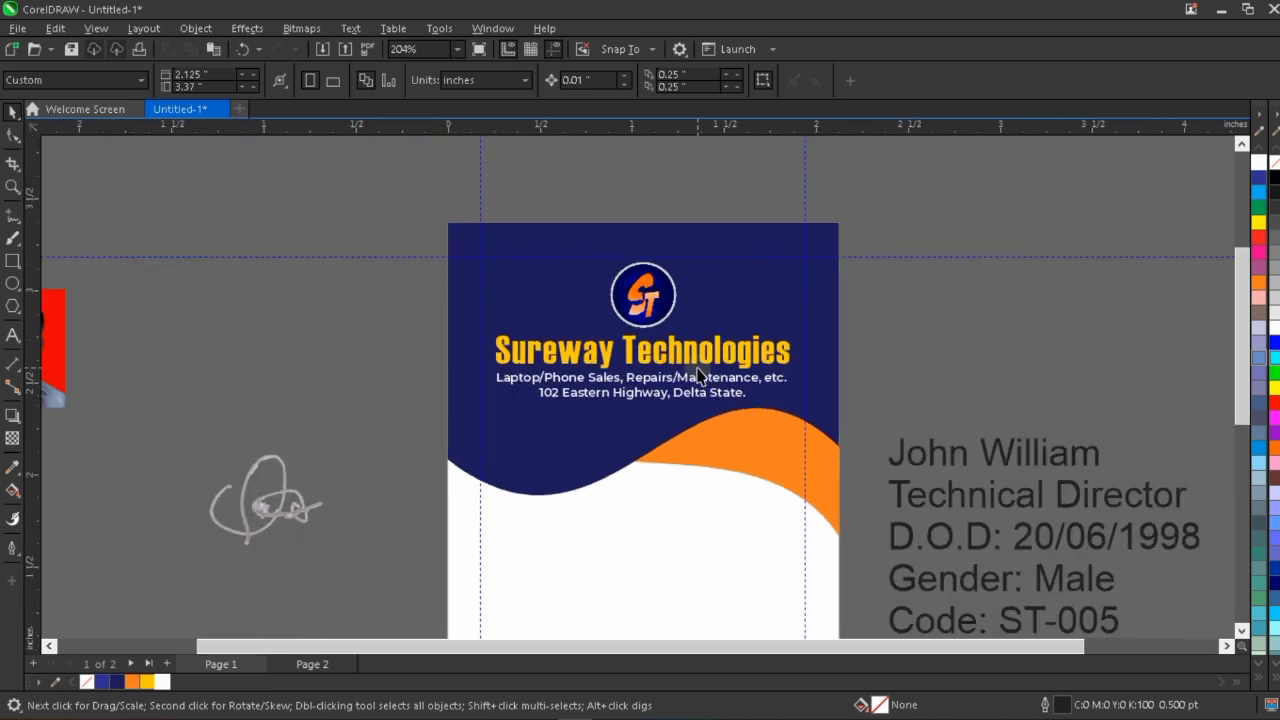
pyautogui.click(586, 469)
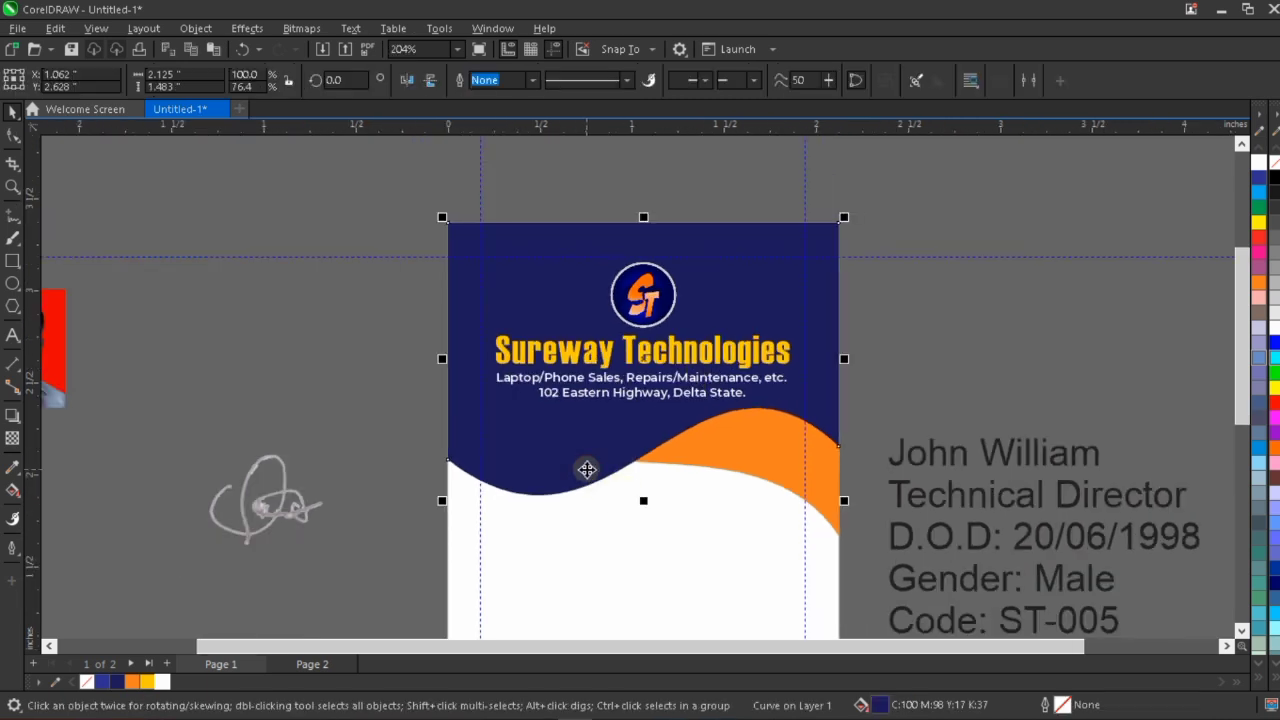
pyautogui.click(760, 460)
pyautogui.press('F10')
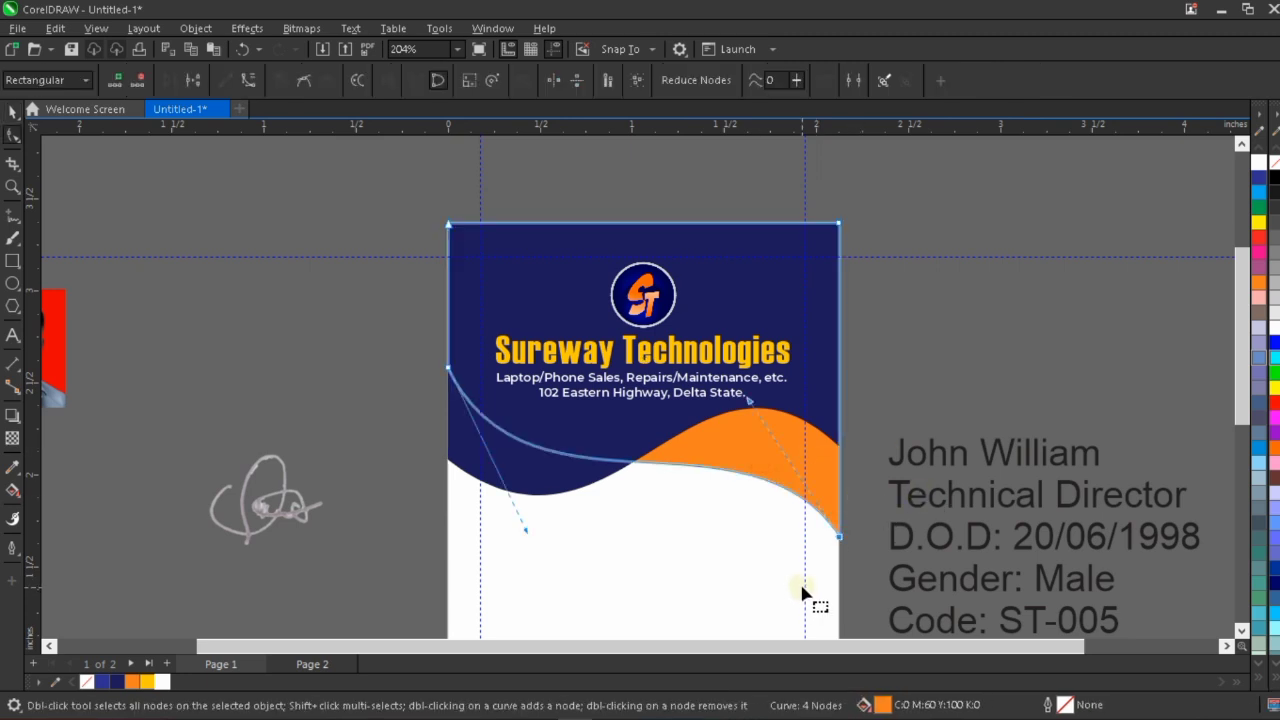
pyautogui.press('Down')
pyautogui.press('Down')
pyautogui.press('Down')
pyautogui.press('Down')
pyautogui.press('Down')
pyautogui.press('Down')
pyautogui.press('Down')
pyautogui.press('Down')
pyautogui.press('Down')
pyautogui.press('Down')
pyautogui.press('Down')
pyautogui.press('Down')
pyautogui.press('Down')
pyautogui.press('Down')
pyautogui.press('Down')
pyautogui.press('Down')
pyautogui.press('Down')
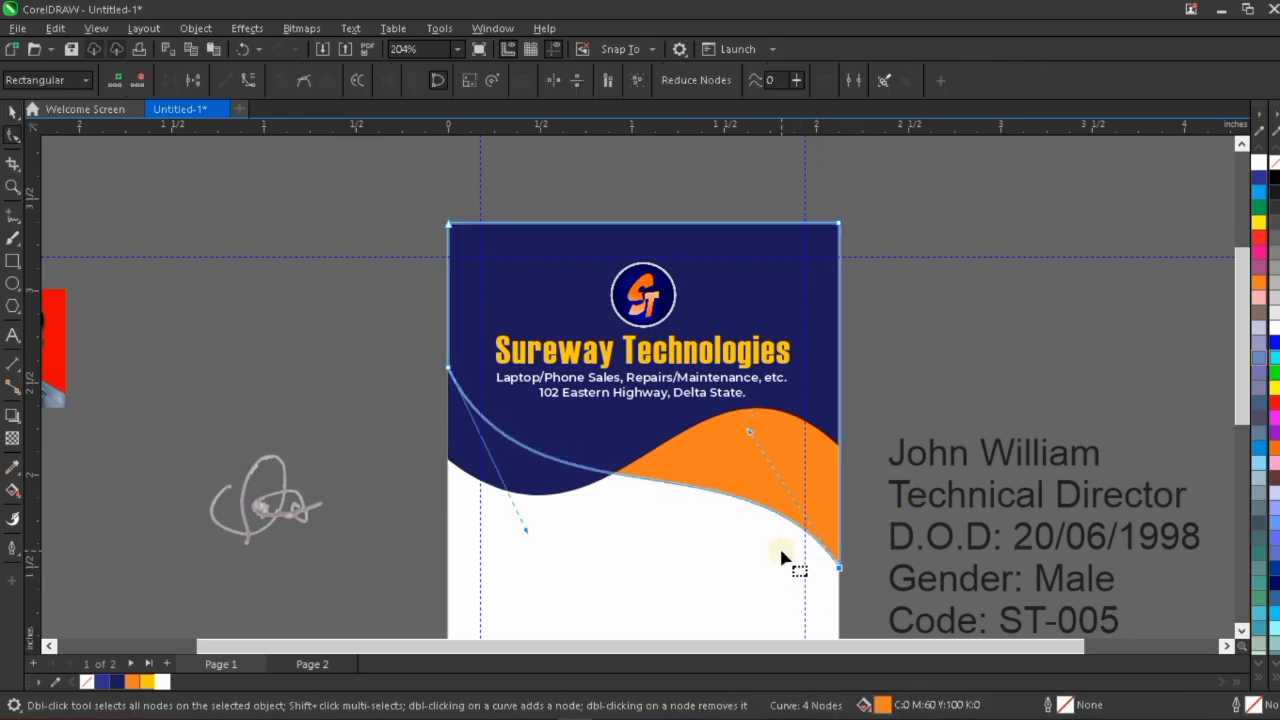
# Nudge the dark blue wave's right-end and left-end nodes slightly down to deepen the header.
pyautogui.click(823, 398)
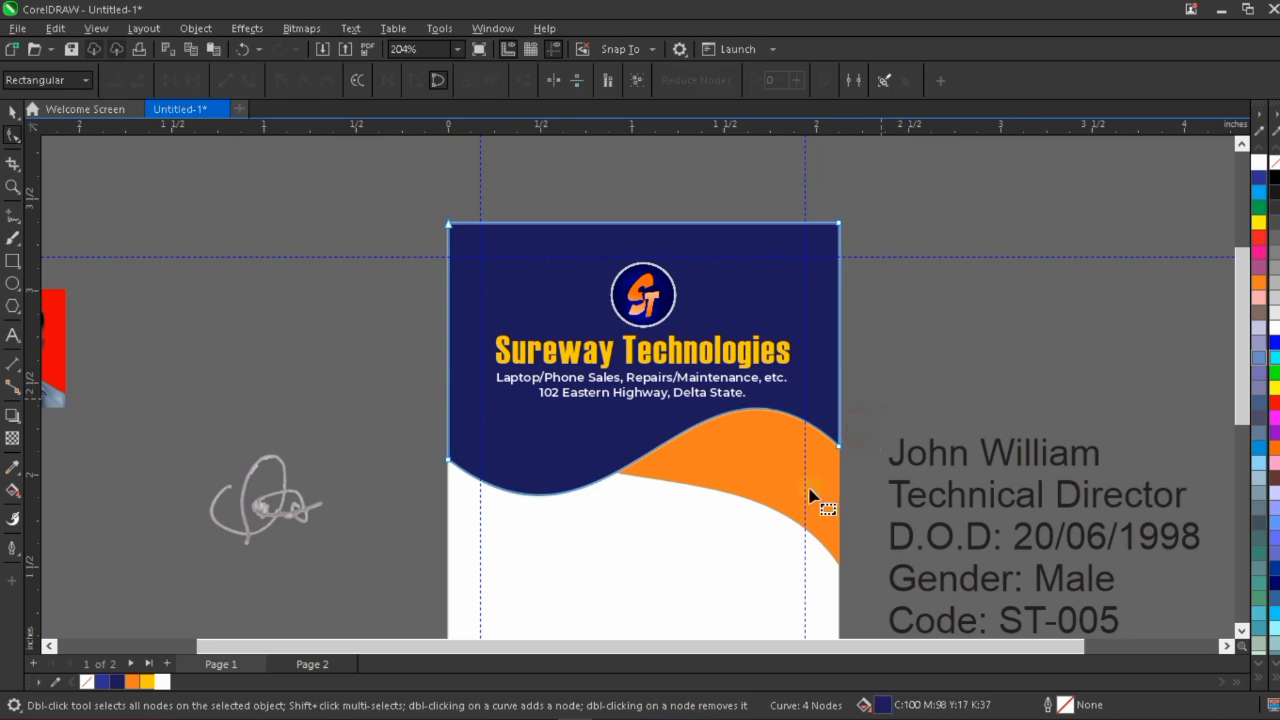
pyautogui.moveTo(881, 398); pyautogui.dragTo(809, 488)
pyautogui.press('Down')
pyautogui.press('Down')
pyautogui.moveTo(386, 434); pyautogui.dragTo(469, 490)
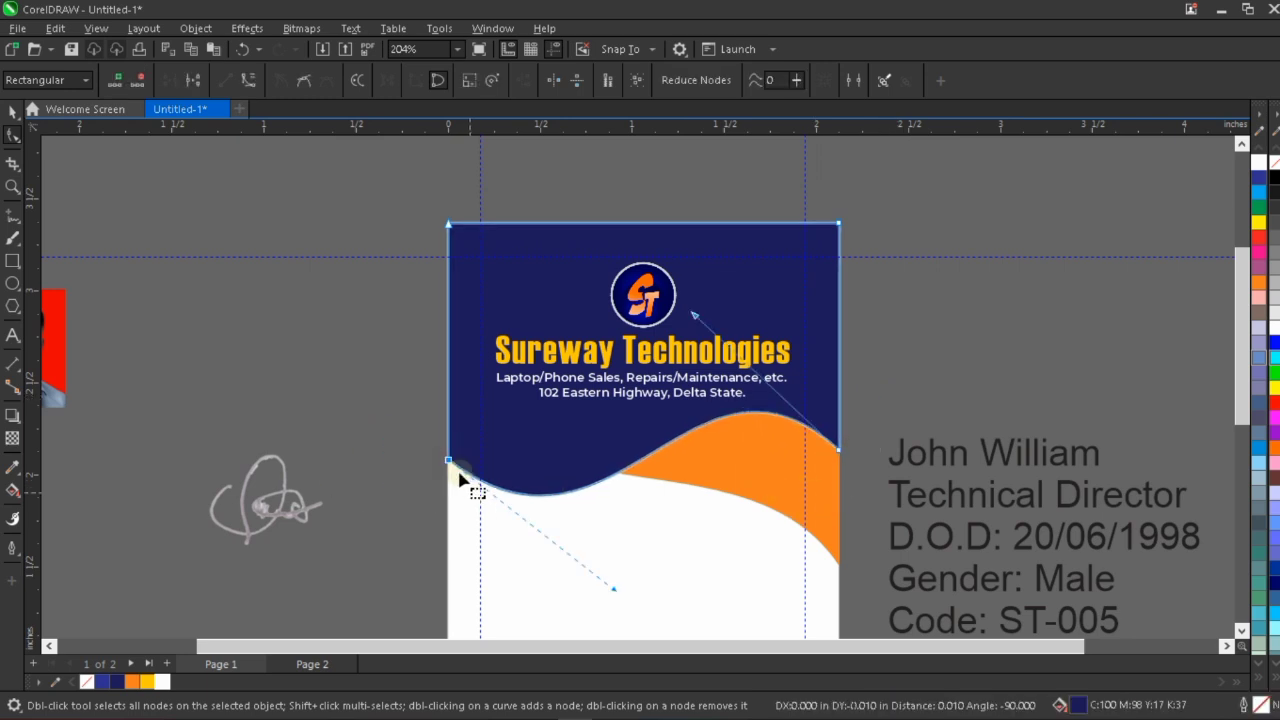
pyautogui.press('Down')
pyautogui.press('Down')
pyautogui.press('Down')
pyautogui.press('Down')
pyautogui.press('Down')
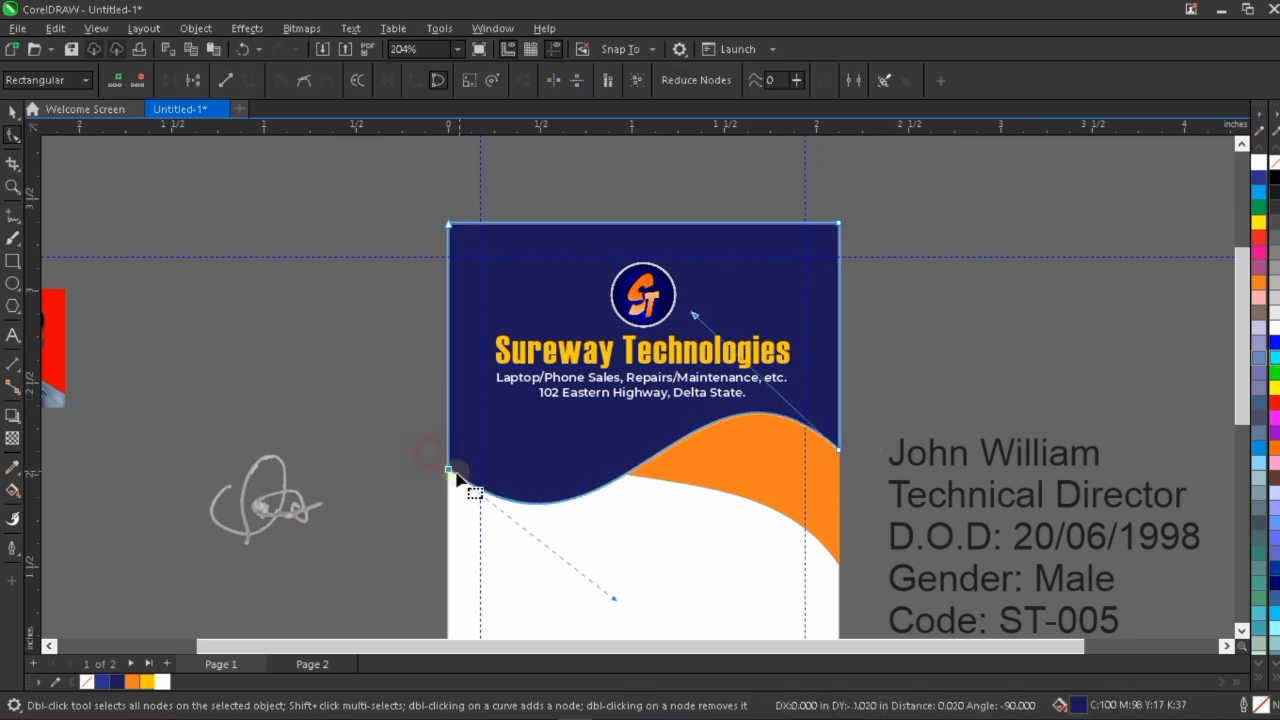
pyautogui.moveTo(429, 453); pyautogui.dragTo(474, 493)
pyautogui.press('Up')
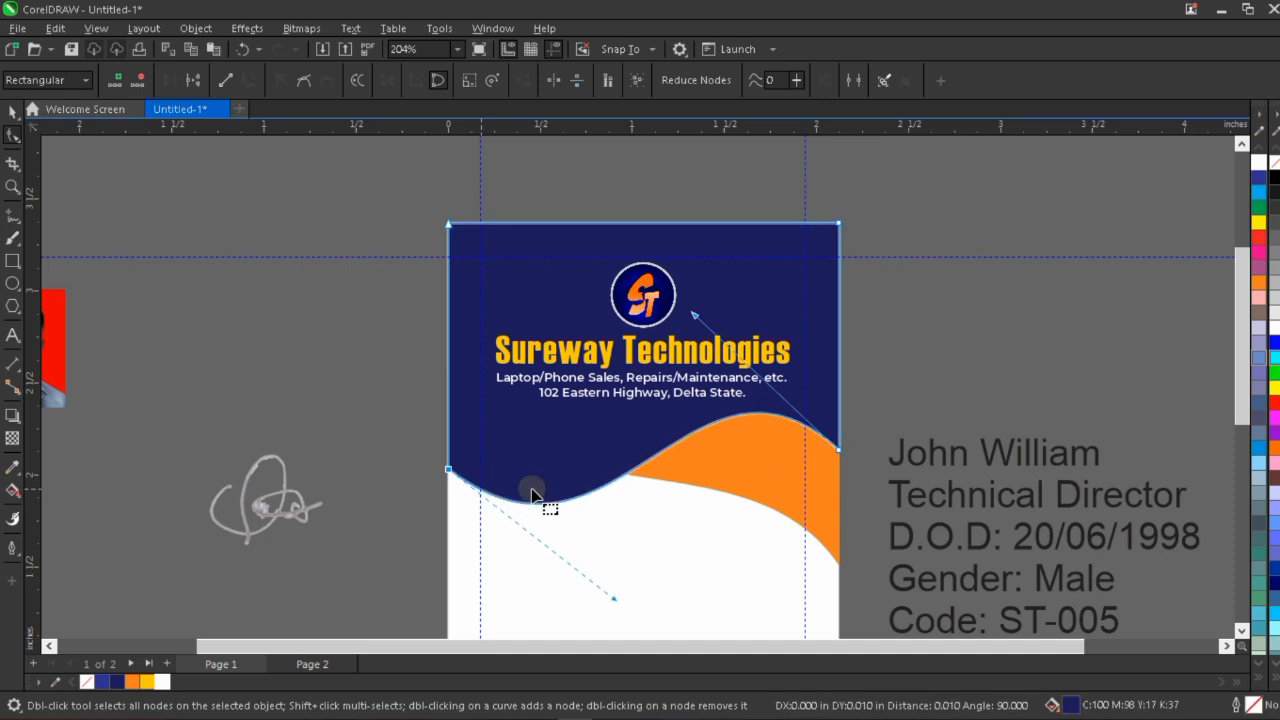
pyautogui.press('space')
pyautogui.click(906, 338)
# Draw a photo-frame rectangle about 0.74 by 0.913 inches across the wave edge and center it horizontally on the card.
pyautogui.scroll(-1, 728, 354)
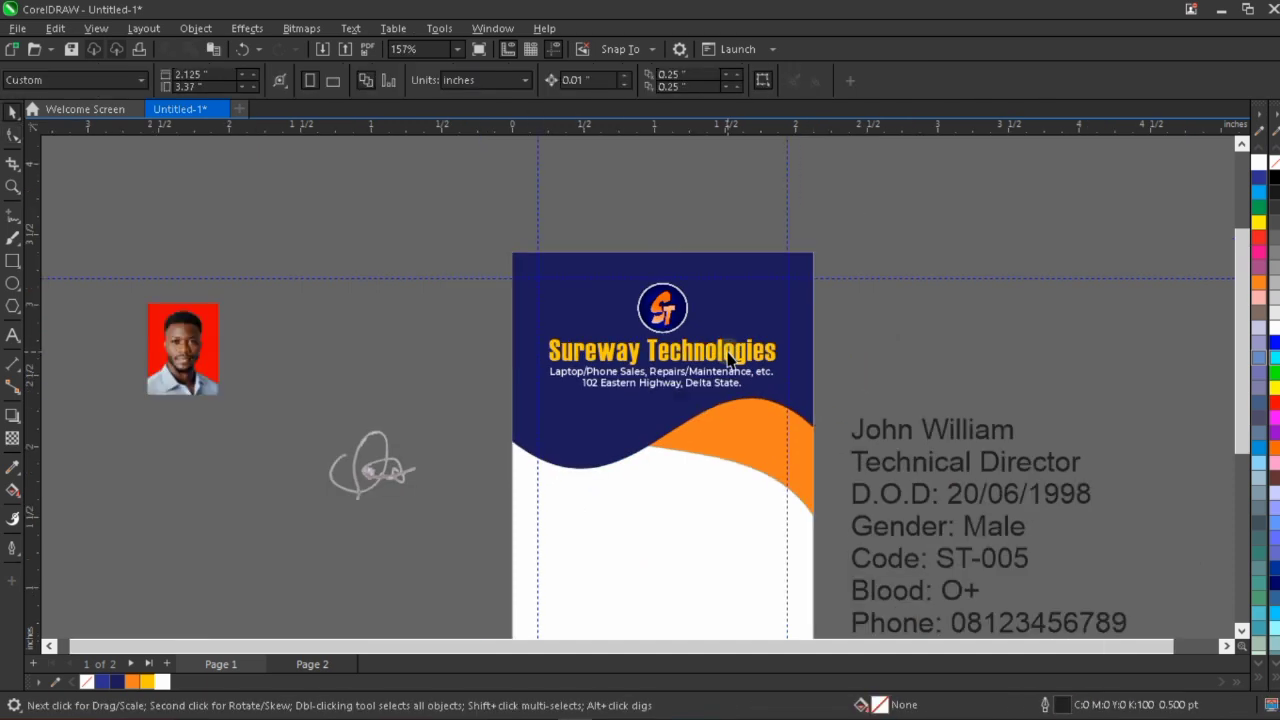
pyautogui.scroll(1, 746, 493)
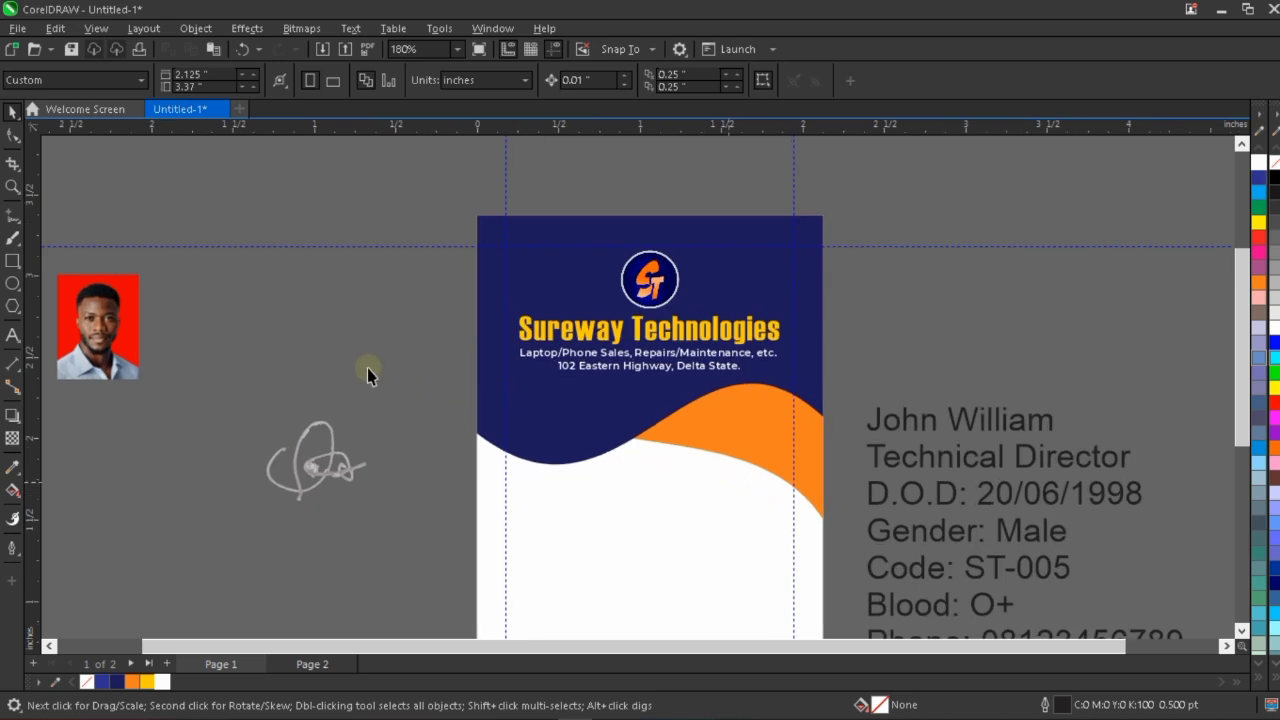
pyautogui.click(9, 266)
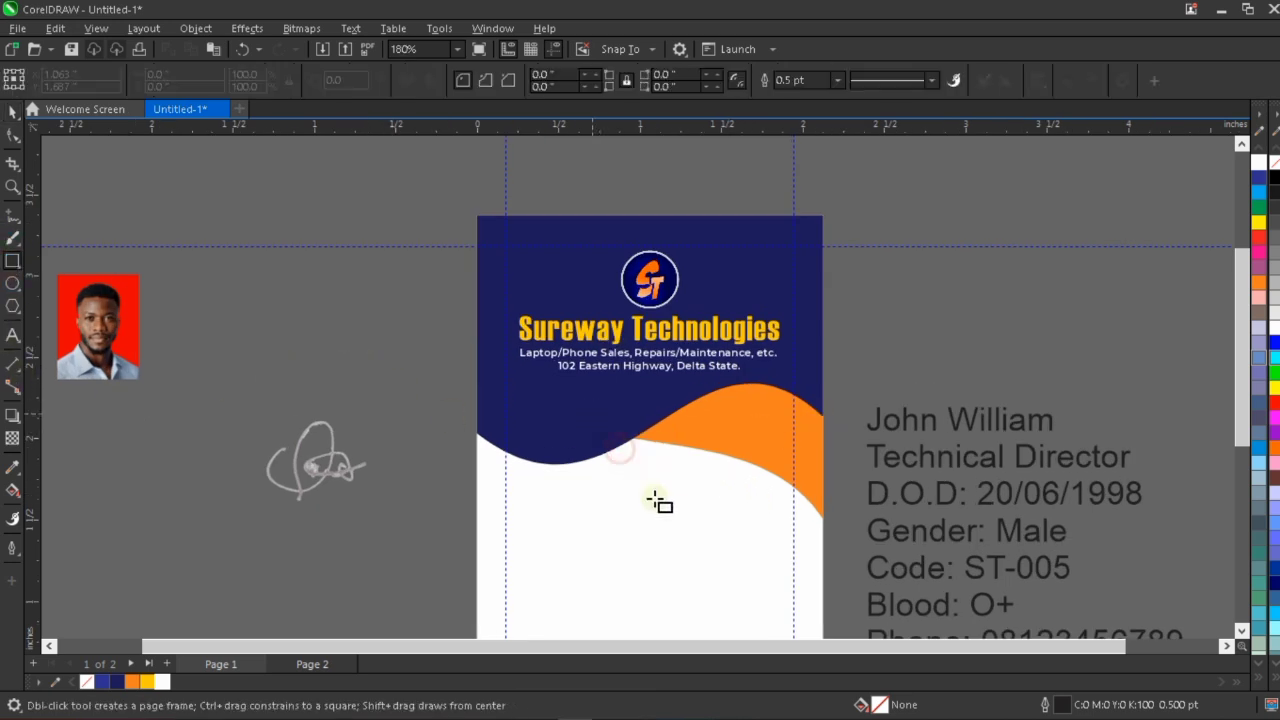
pyautogui.moveTo(591, 413); pyautogui.dragTo(680, 508)
pyautogui.press('space')
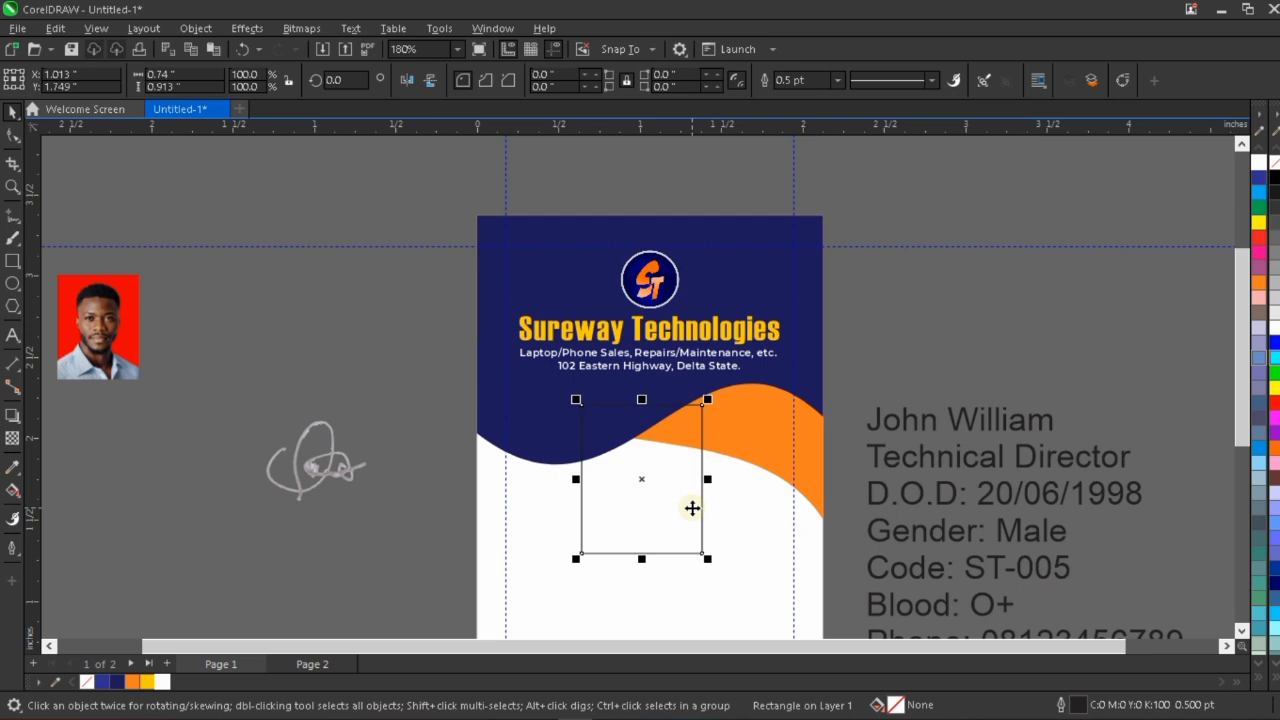
pyautogui.keyDown('shift'); pyautogui.click(745, 526); pyautogui.keyUp('shift')
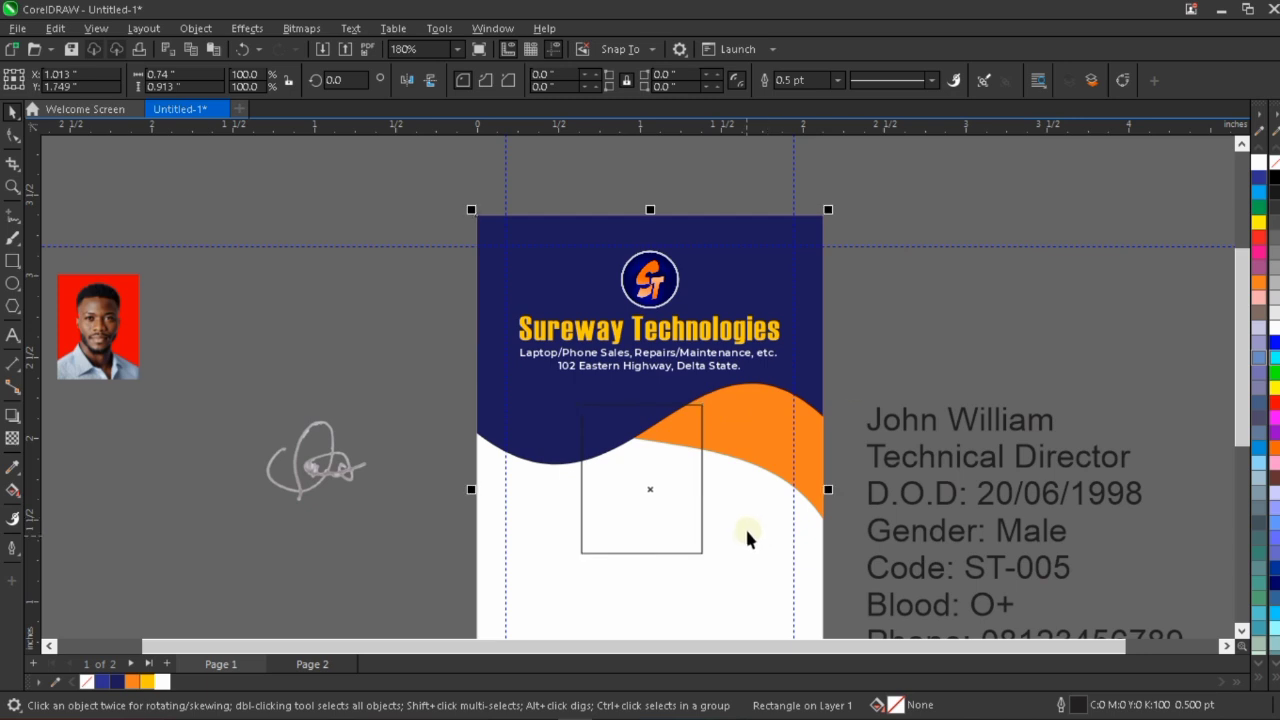
pyautogui.press('c')
pyautogui.press('Escape')
# Move the rectangle slightly up toward the address line.
pyautogui.scroll(-2, 748, 340)
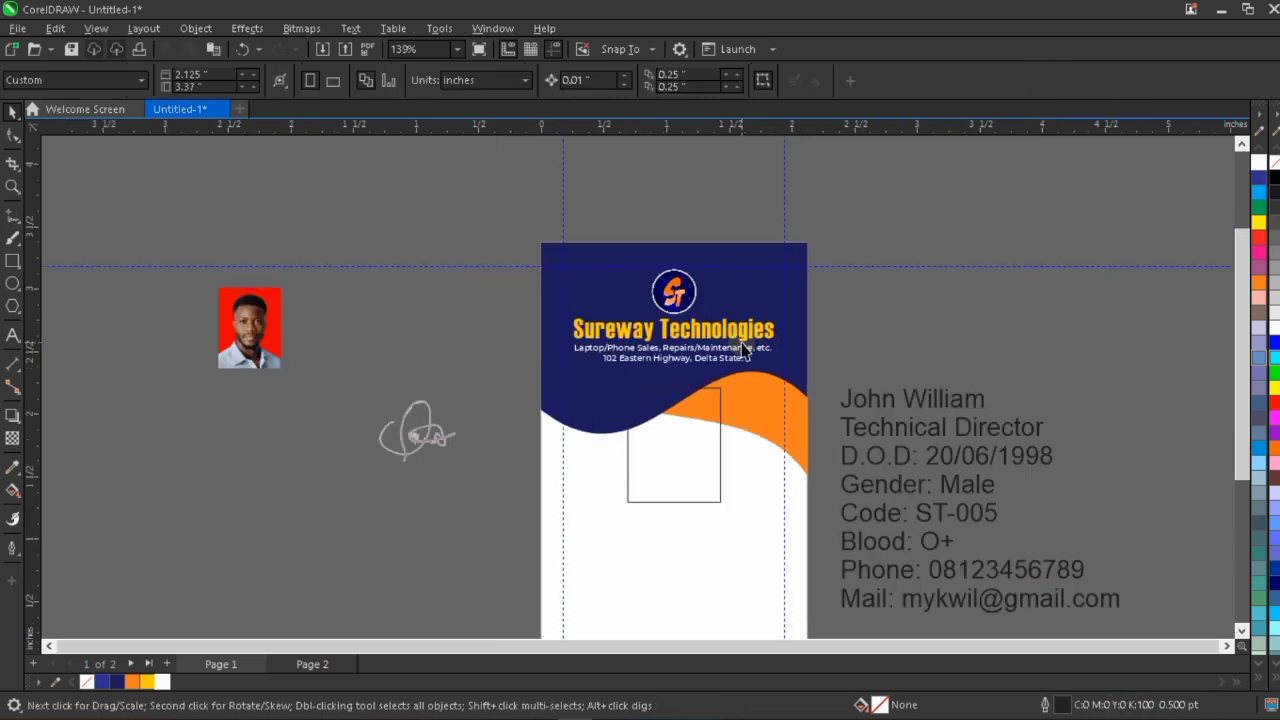
pyautogui.click(693, 430)
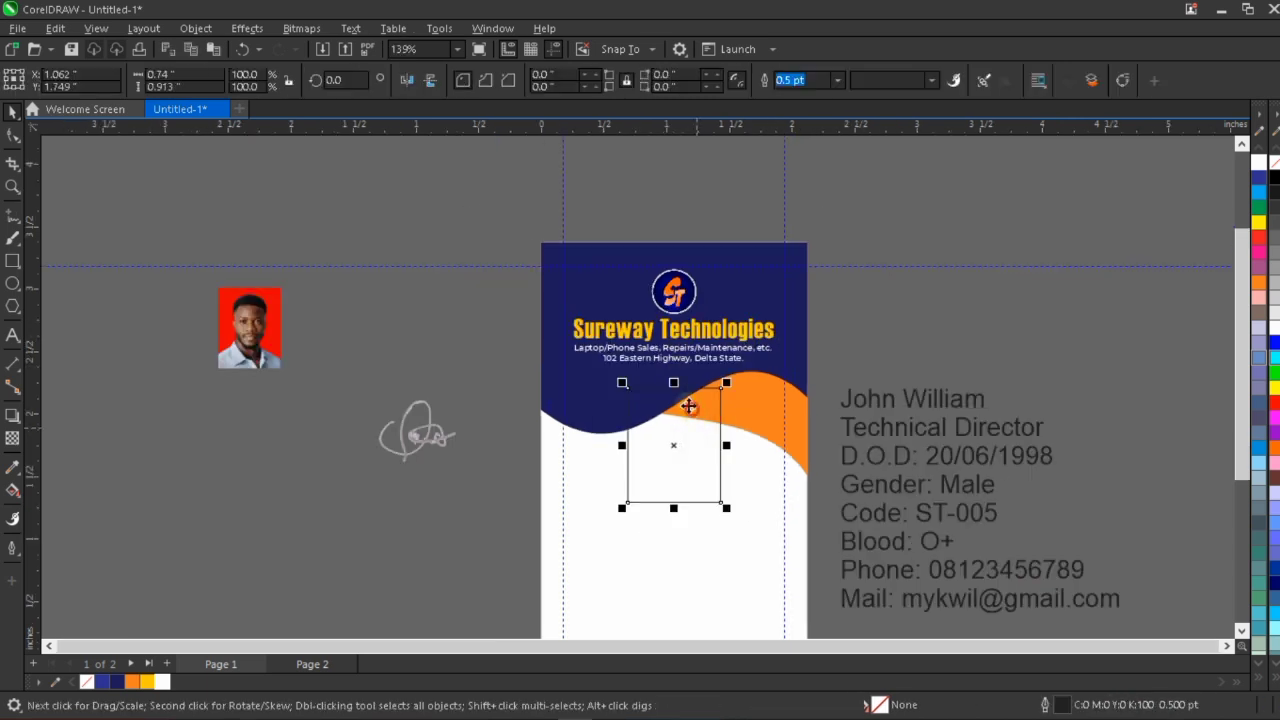
pyautogui.moveTo(691, 410); pyautogui.dragTo(686, 391)
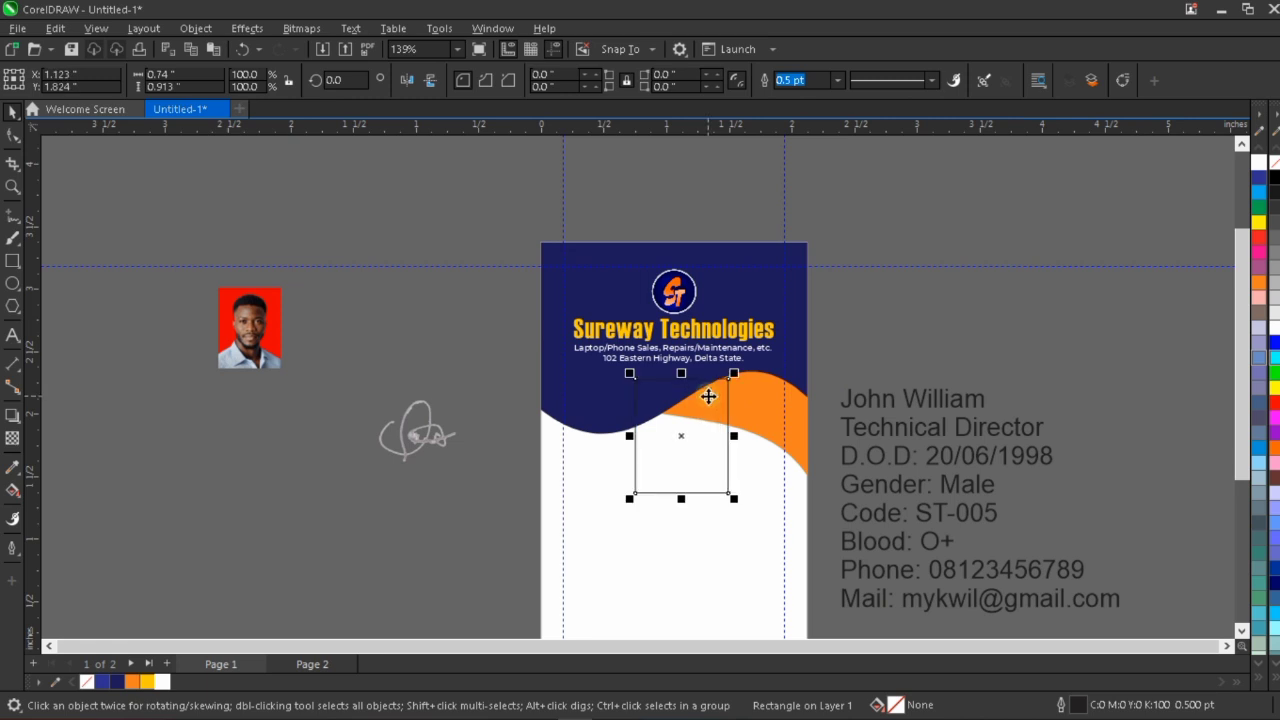
# Lower the right-end node of the dark blue wave a little further.
pyautogui.scroll(2, 700, 393)
pyautogui.scroll(1, 831, 360)
pyautogui.click(866, 341)
pyautogui.press('F10')
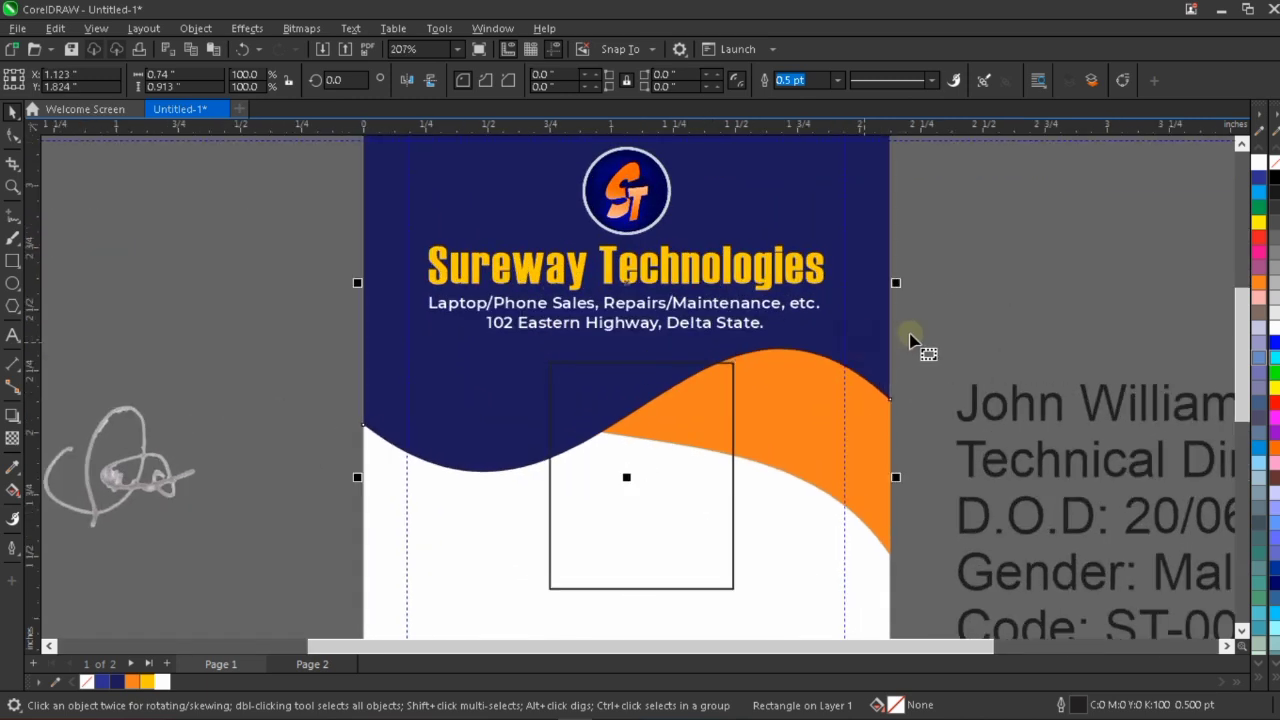
pyautogui.moveTo(912, 337); pyautogui.dragTo(857, 429)
pyautogui.press('Down')
pyautogui.press('Down')
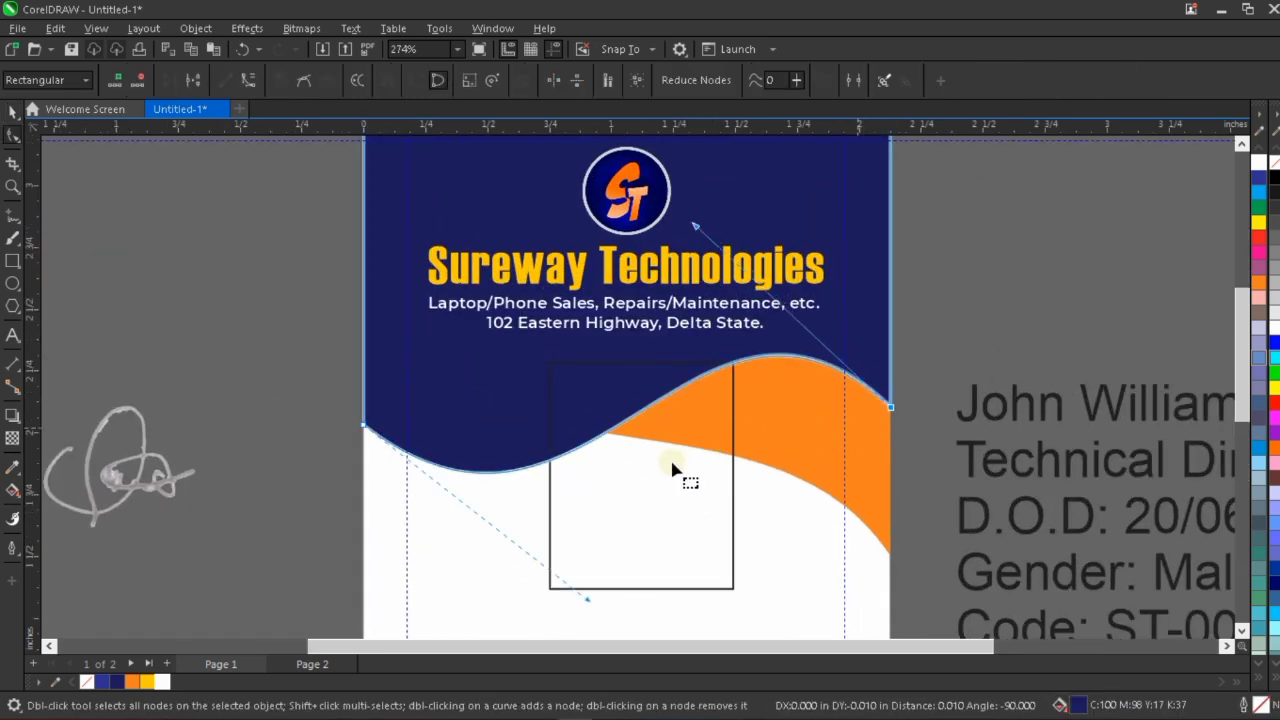
pyautogui.press('space')
# Move the rectangle up just beneath the address line and center it horizontally with the dark blue shape.
pyautogui.click(688, 493)
pyautogui.press('space')
pyautogui.moveTo(686, 494); pyautogui.dragTo(681, 479)
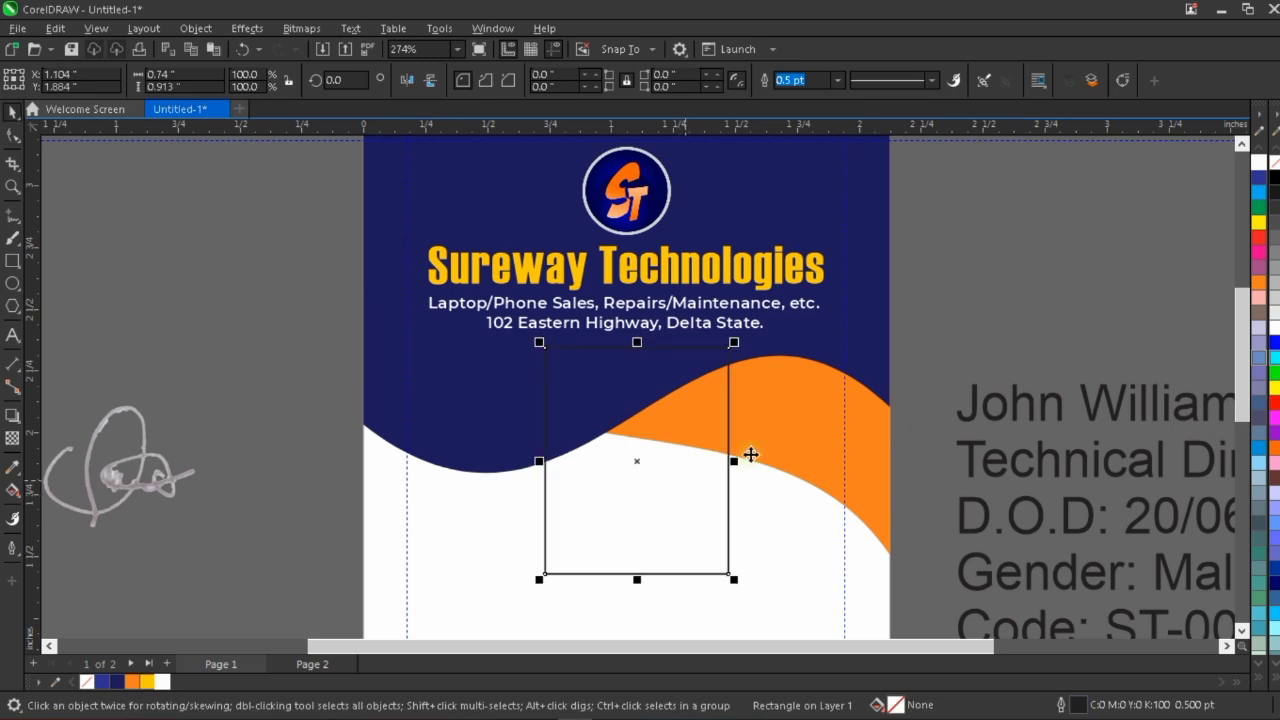
pyautogui.keyDown('shift'); pyautogui.click(857, 342); pyautogui.keyUp('shift')
pyautogui.press('c')
pyautogui.scroll(-2, 737, 414)
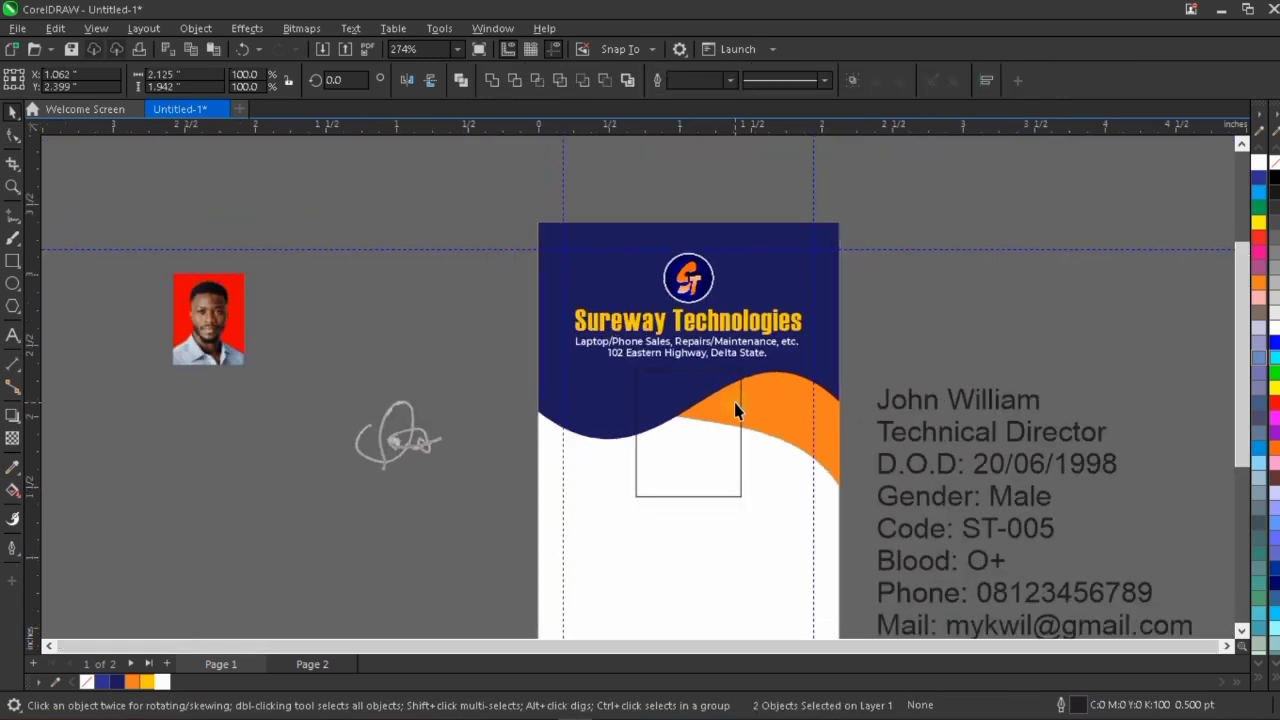
pyautogui.press('Escape')
# Resize the rectangle to 0.8 inches wide and 1 inch high.
pyautogui.click(684, 446)
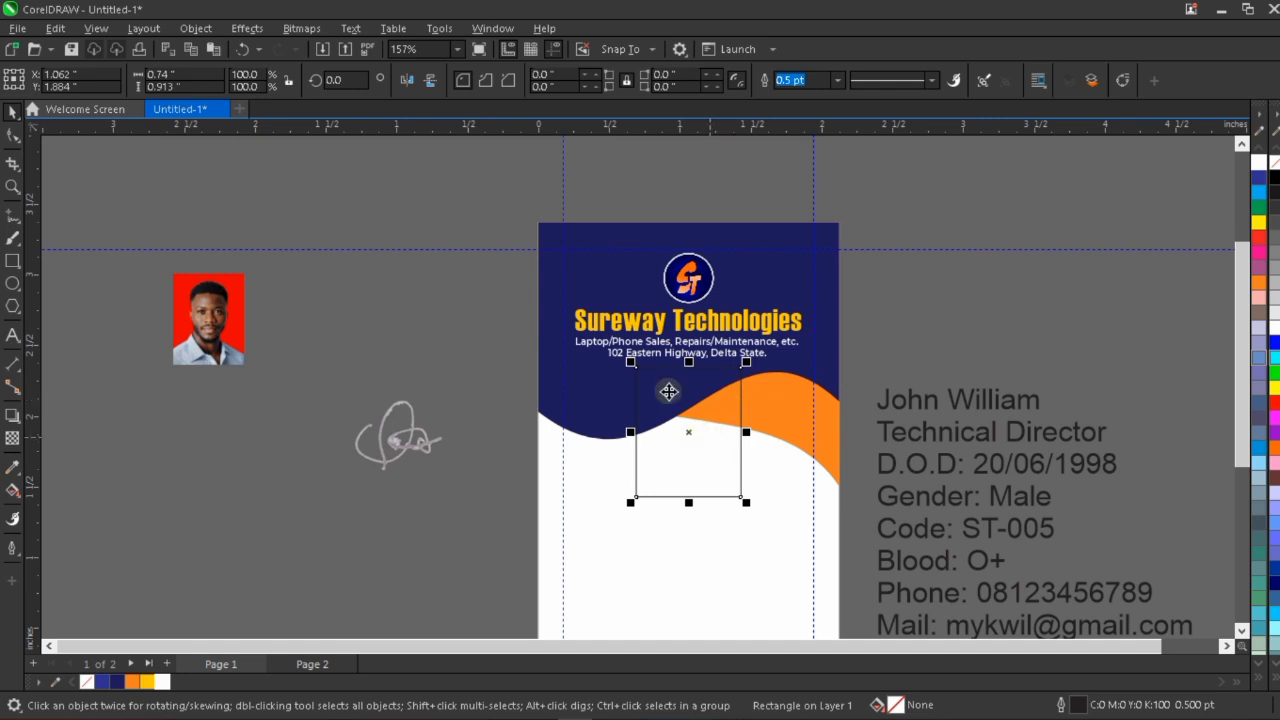
pyautogui.click(179, 75)
pyautogui.moveTo(180, 77); pyautogui.dragTo(132, 69)
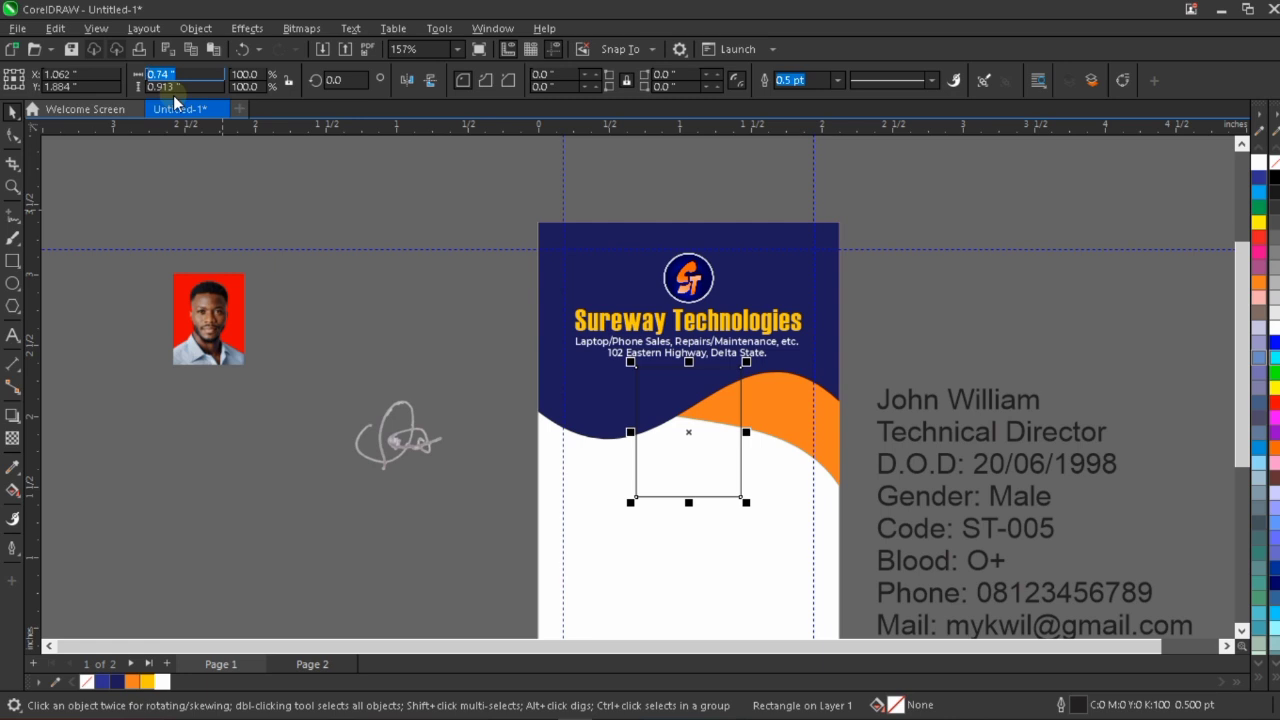
pyautogui.write('0')
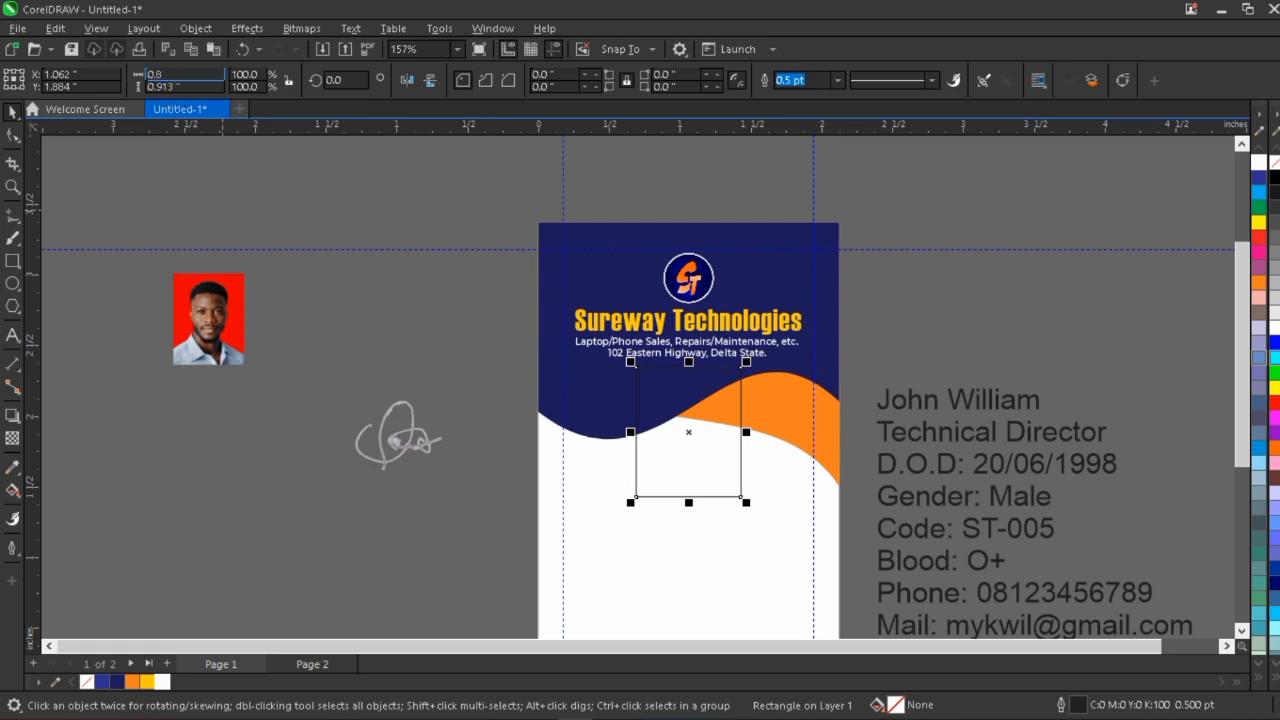
pyautogui.write('.8')
pyautogui.press('Tab')
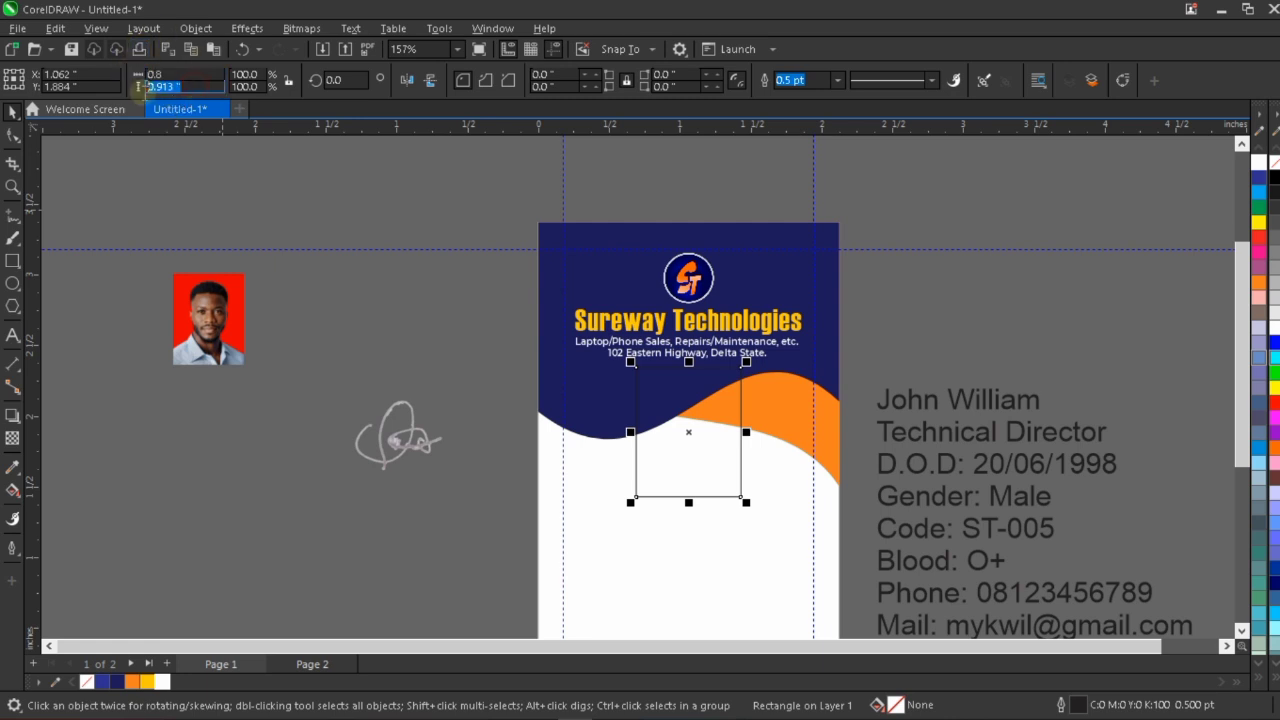
pyautogui.write('1')
pyautogui.press('Return')
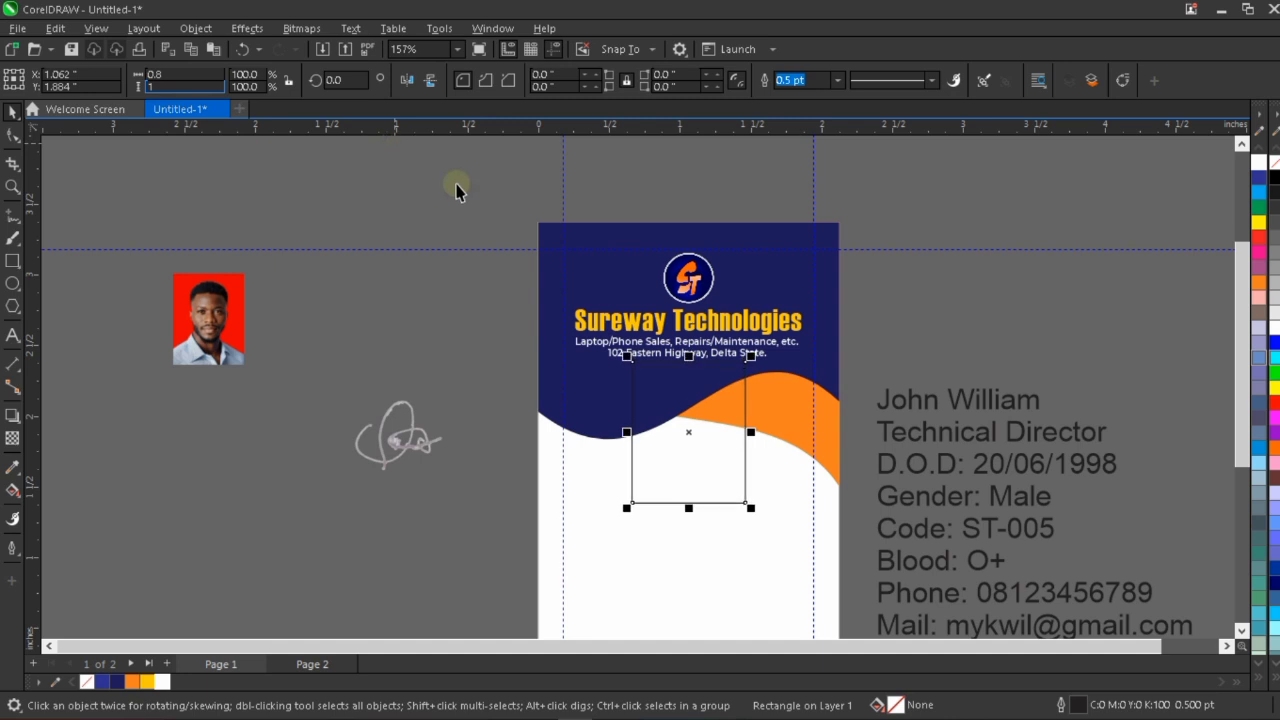
# Nudge the rectangle down about 0.05 inches to leave a gap beneath the address line.
pyautogui.scroll(3, 700, 343)
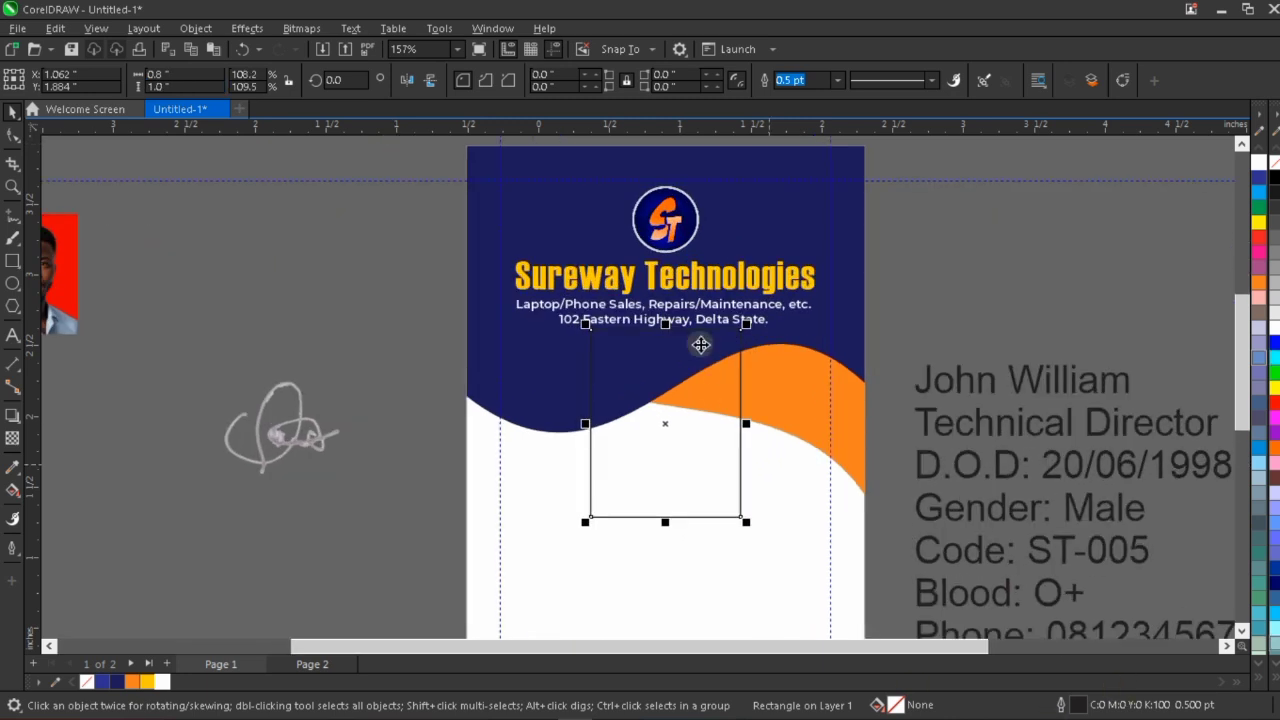
pyautogui.press('Down')
pyautogui.press('Down')
pyautogui.press('Down')
pyautogui.press('Down')
pyautogui.press('Down')
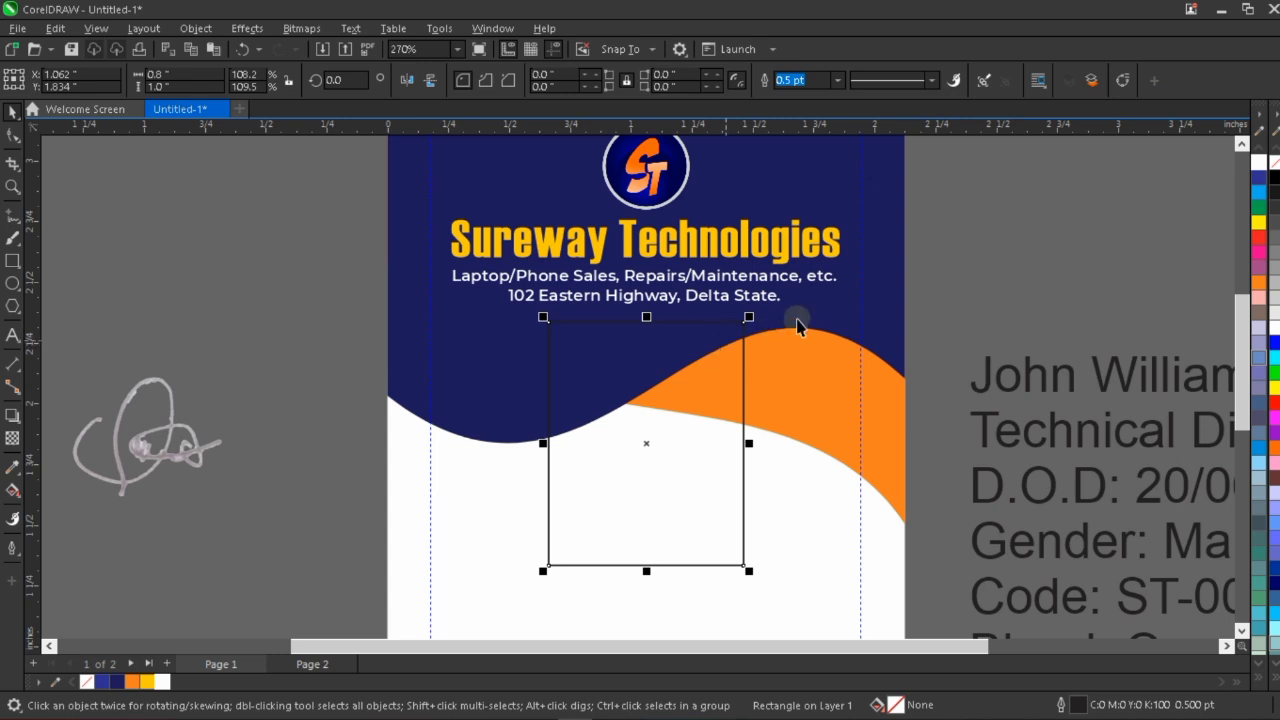
pyautogui.click(849, 322)
pyautogui.click(951, 305)
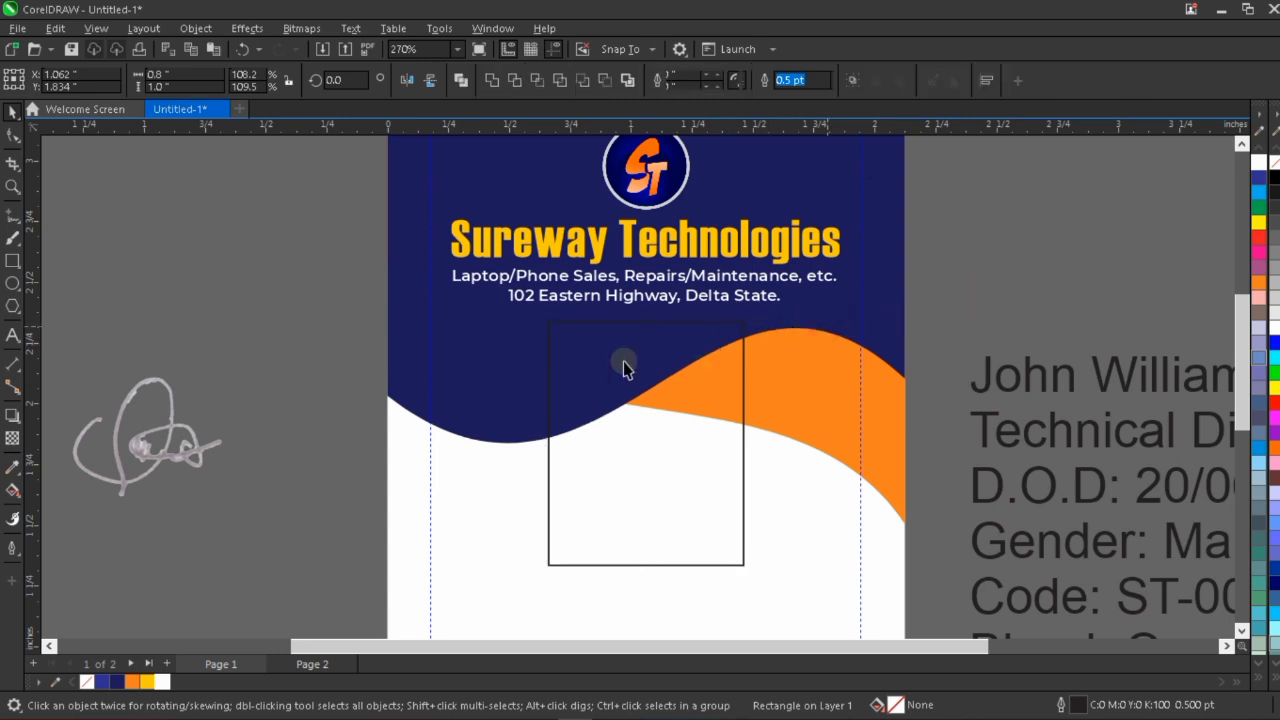
pyautogui.click(630, 363)
pyautogui.scroll(-2, 651, 378)
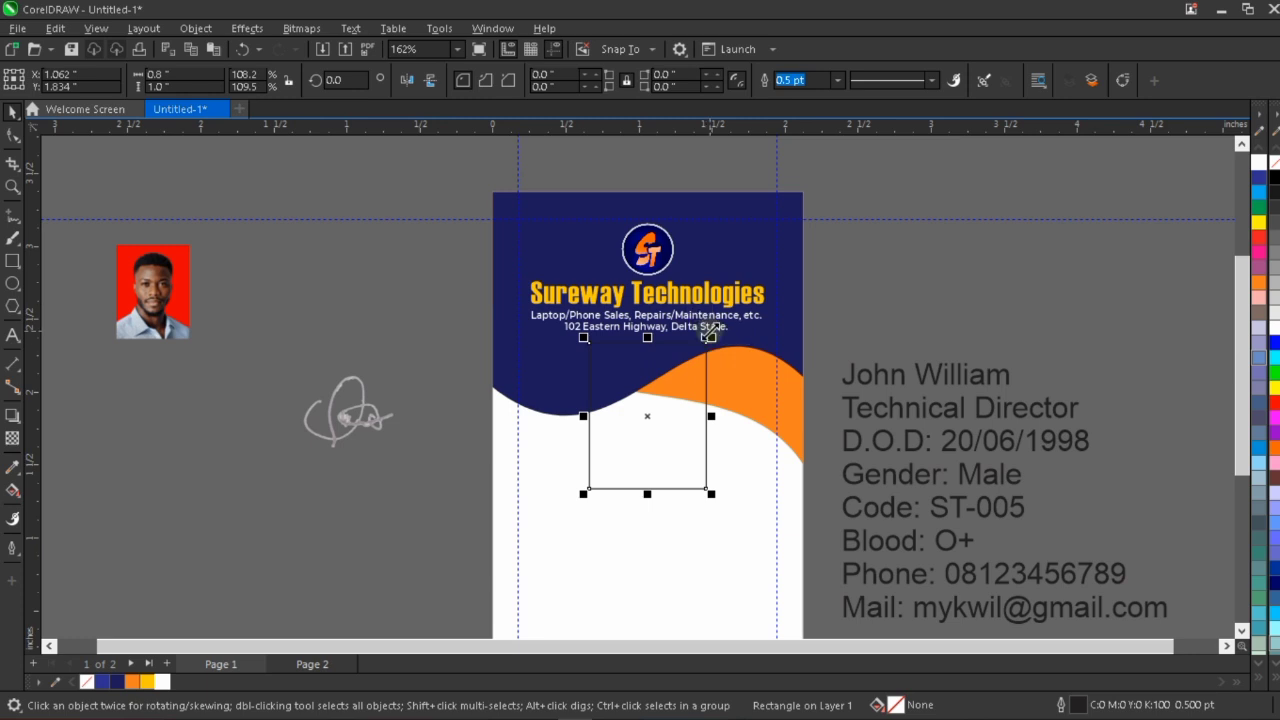
pyautogui.scroll(2, 709, 344)
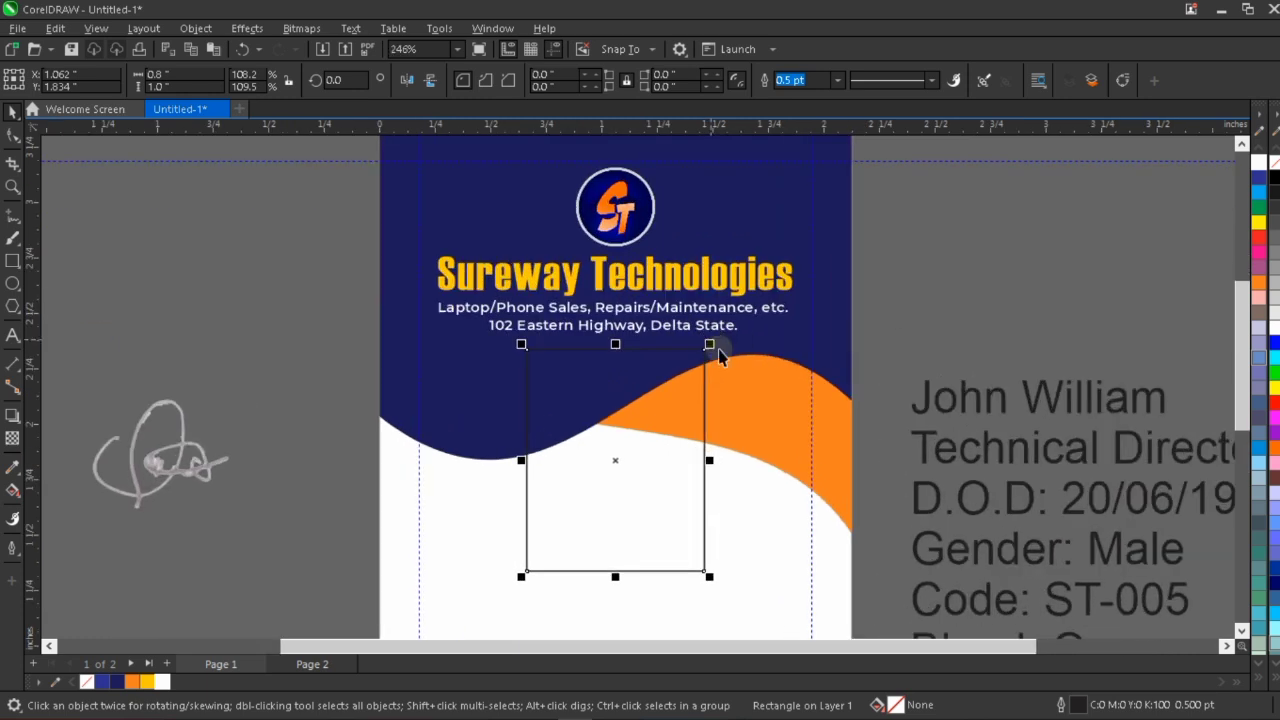
pyautogui.scroll(2, 713, 344)
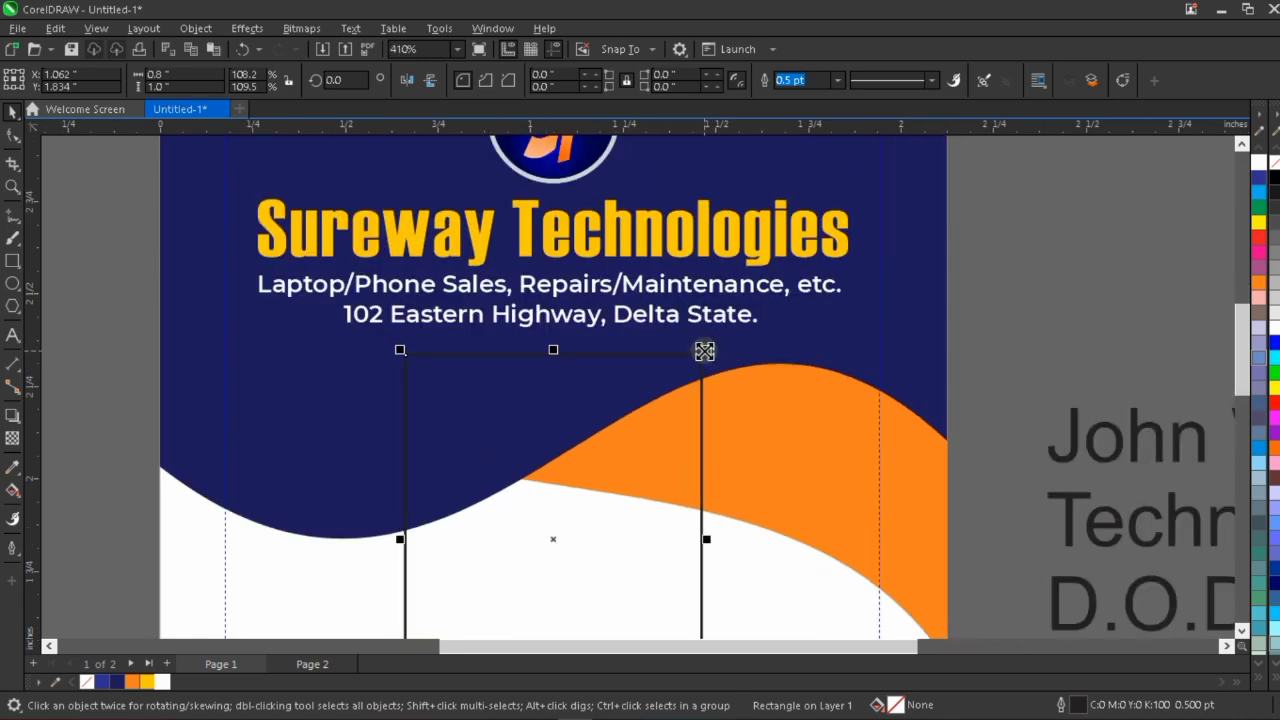
pyautogui.moveTo(704, 350); pyautogui.dragTo(690, 352)
pyautogui.keyDown('shift'); pyautogui.click(690, 363); pyautogui.keyUp('shift')
pyautogui.hotkey('ctrl', 'z')
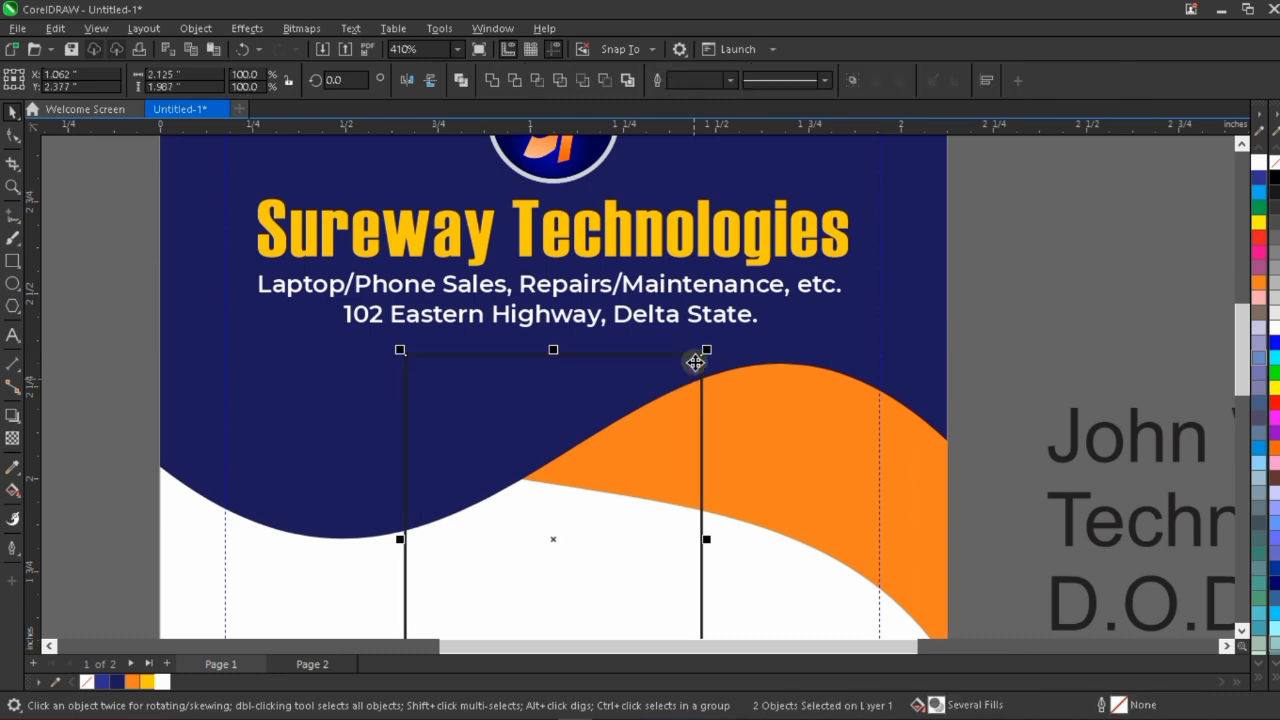
pyautogui.click(705, 350)
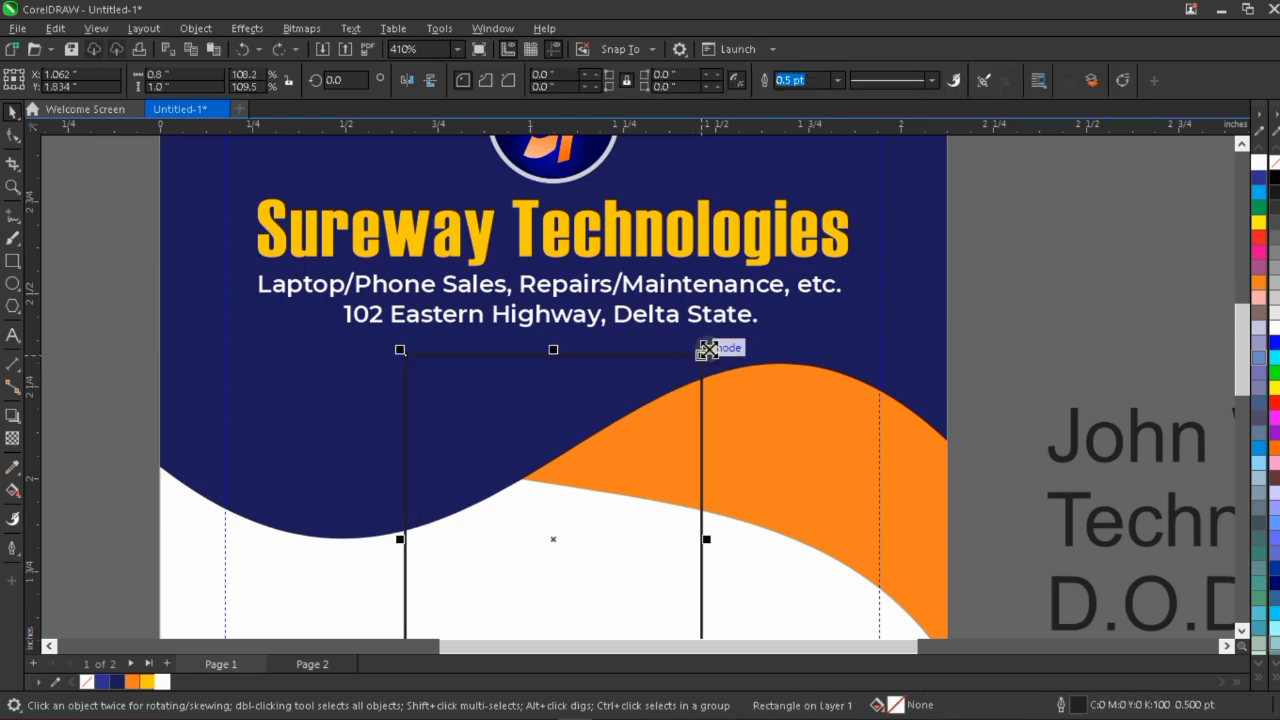
pyautogui.moveTo(706, 349); pyautogui.dragTo(693, 349)
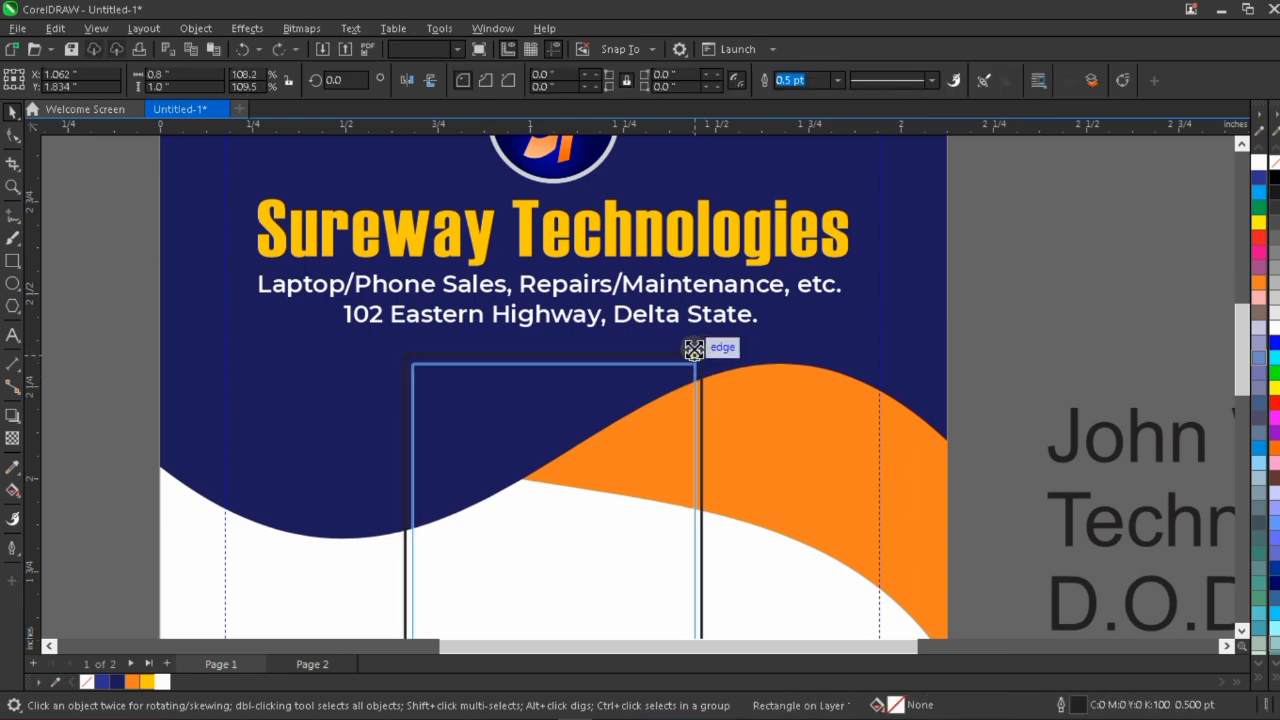
pyautogui.press('Escape')
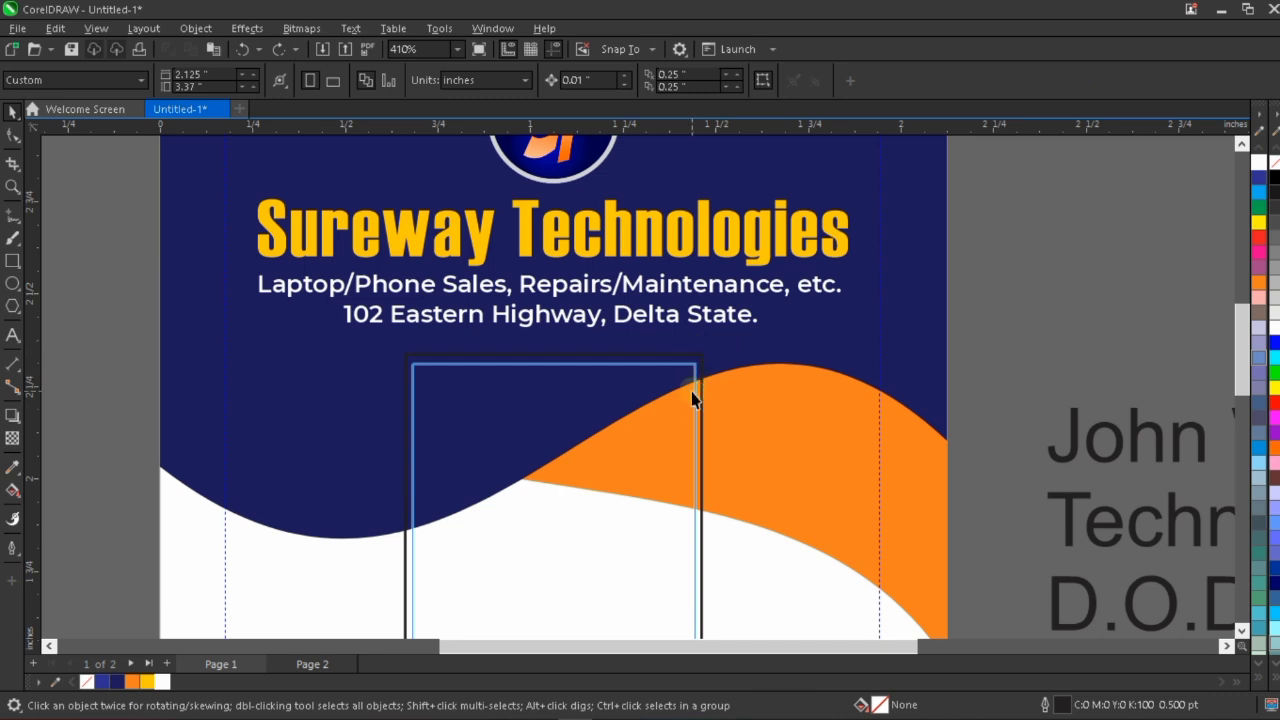
# Create a smaller concentric copy of the rectangle inside it, about 0.72 inches wide and 0.91 inches high.
pyautogui.scroll(-1, 658, 411)
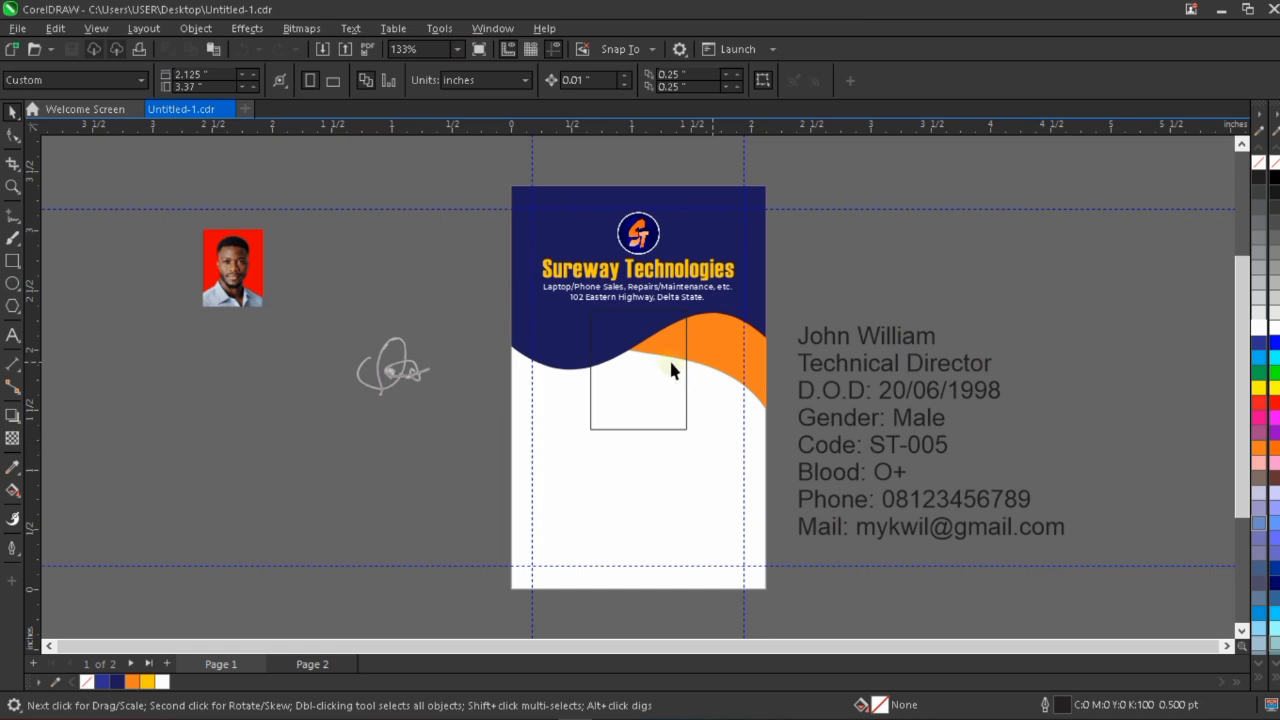
pyautogui.scroll(3, 670, 367)
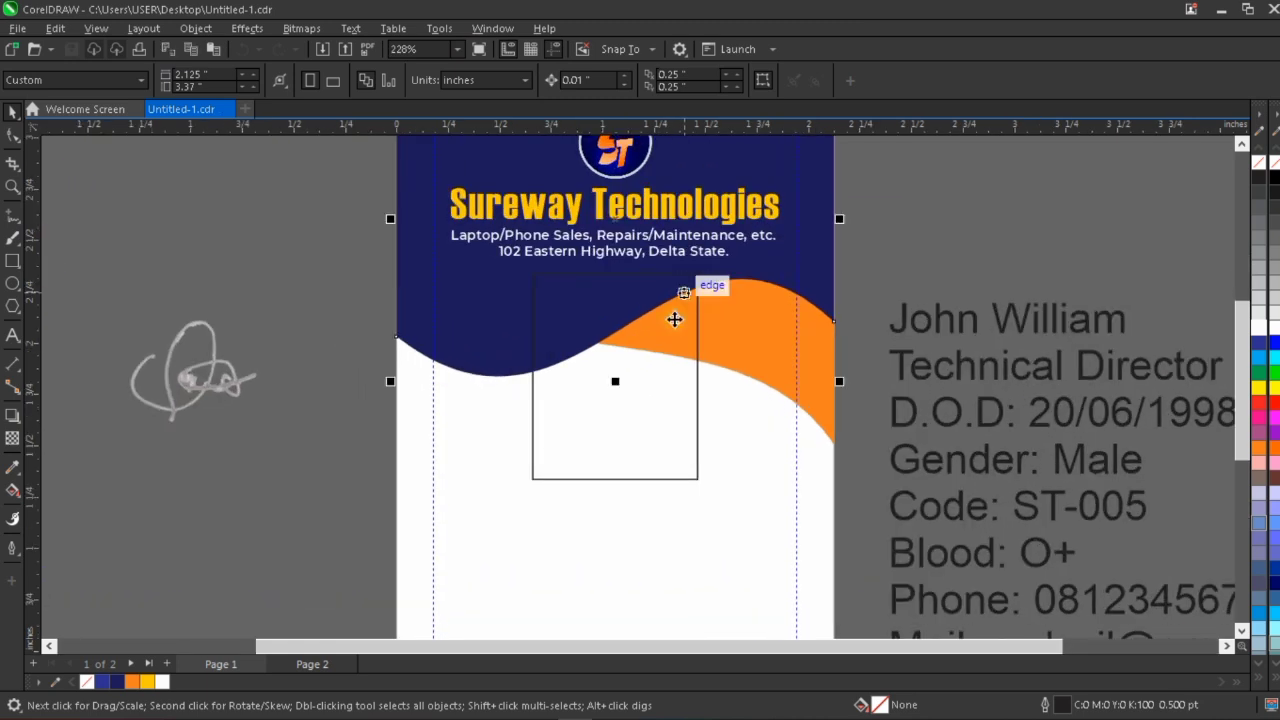
pyautogui.click(666, 420)
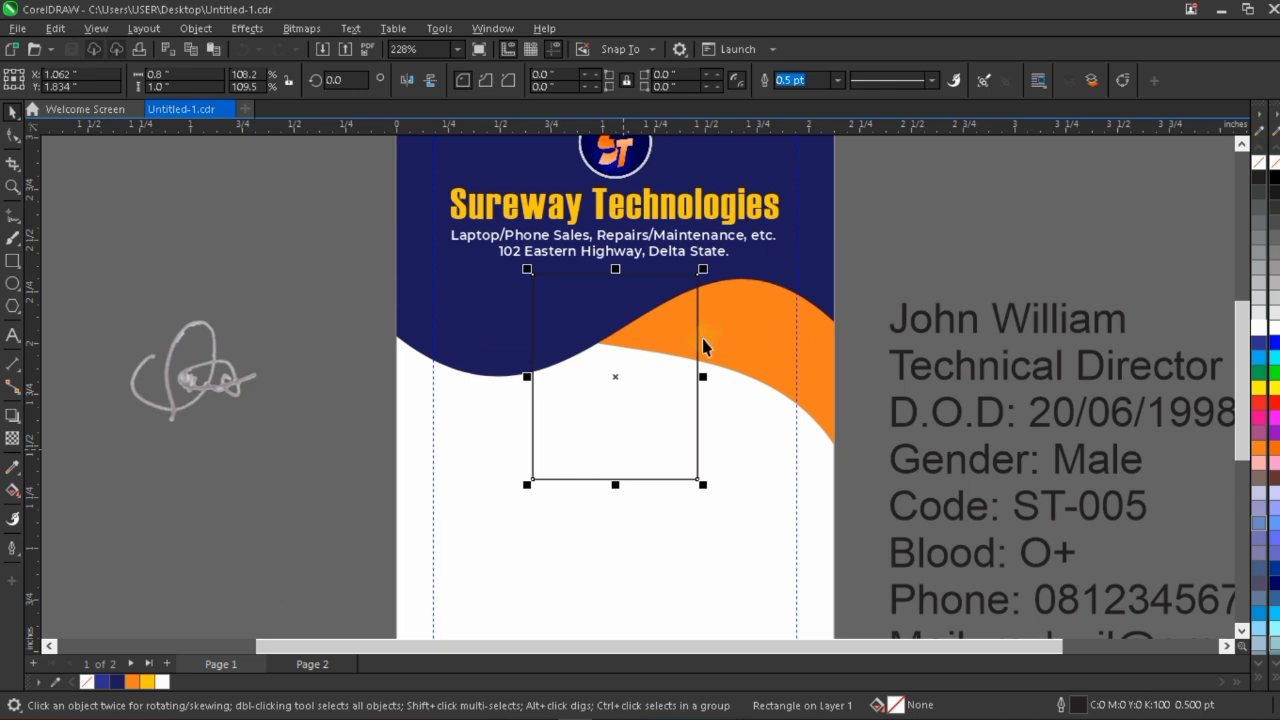
pyautogui.scroll(-1, 635, 373)
pyautogui.scroll(-1, 635, 373)
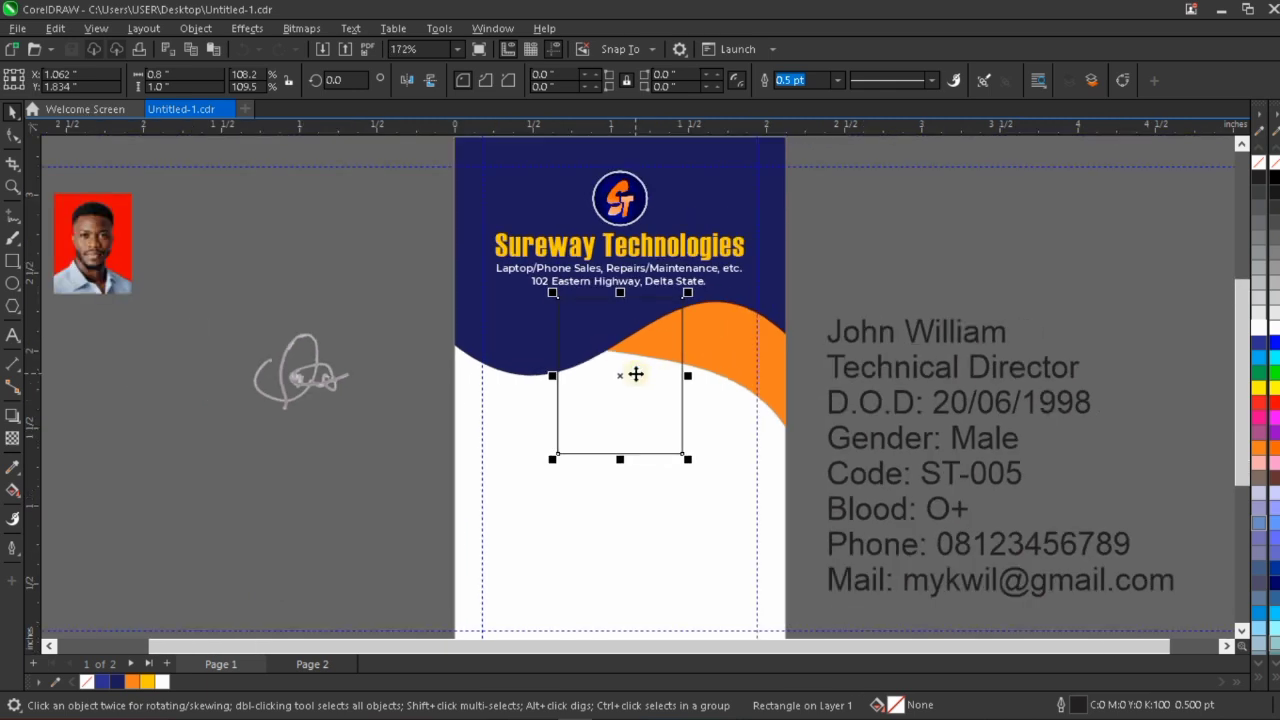
pyautogui.scroll(1, 643, 350)
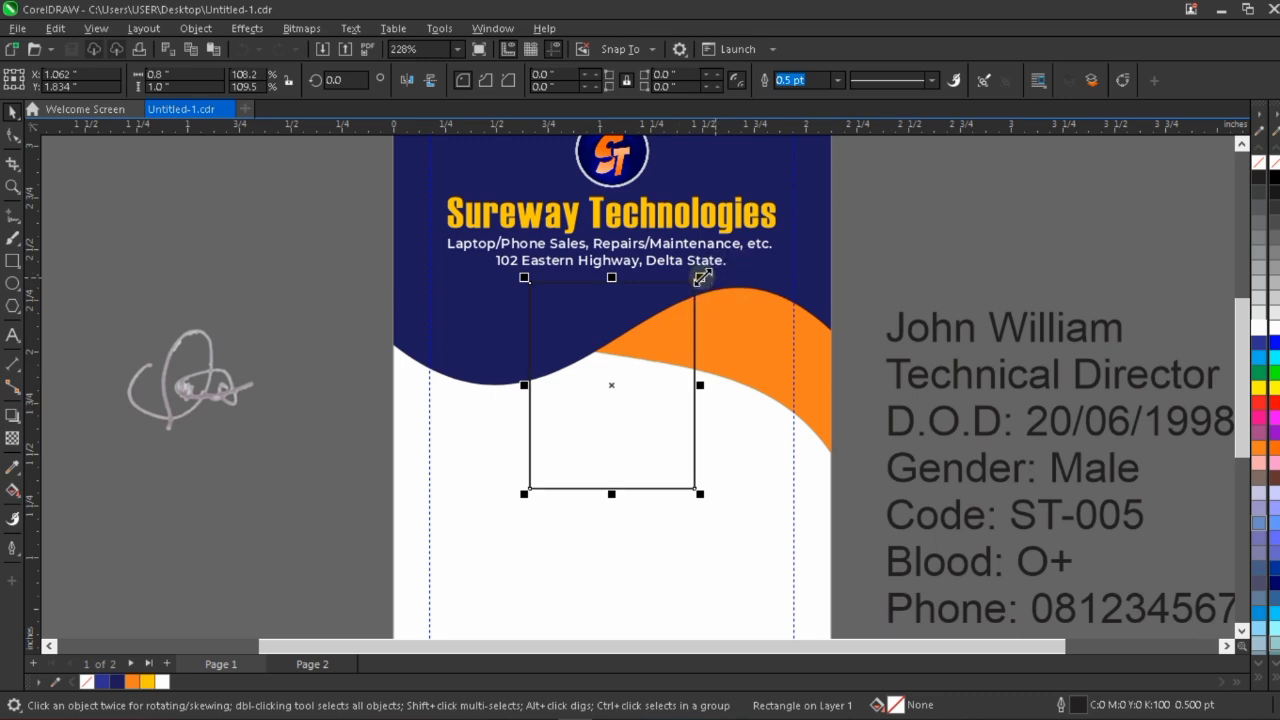
pyautogui.moveTo(701, 278)
pyautogui.mouseDown()
pyautogui.moveTo(677, 303)
pyautogui.moveTo(697, 286)
pyautogui.mouseUp()
pyautogui.scroll(2, 665, 310)
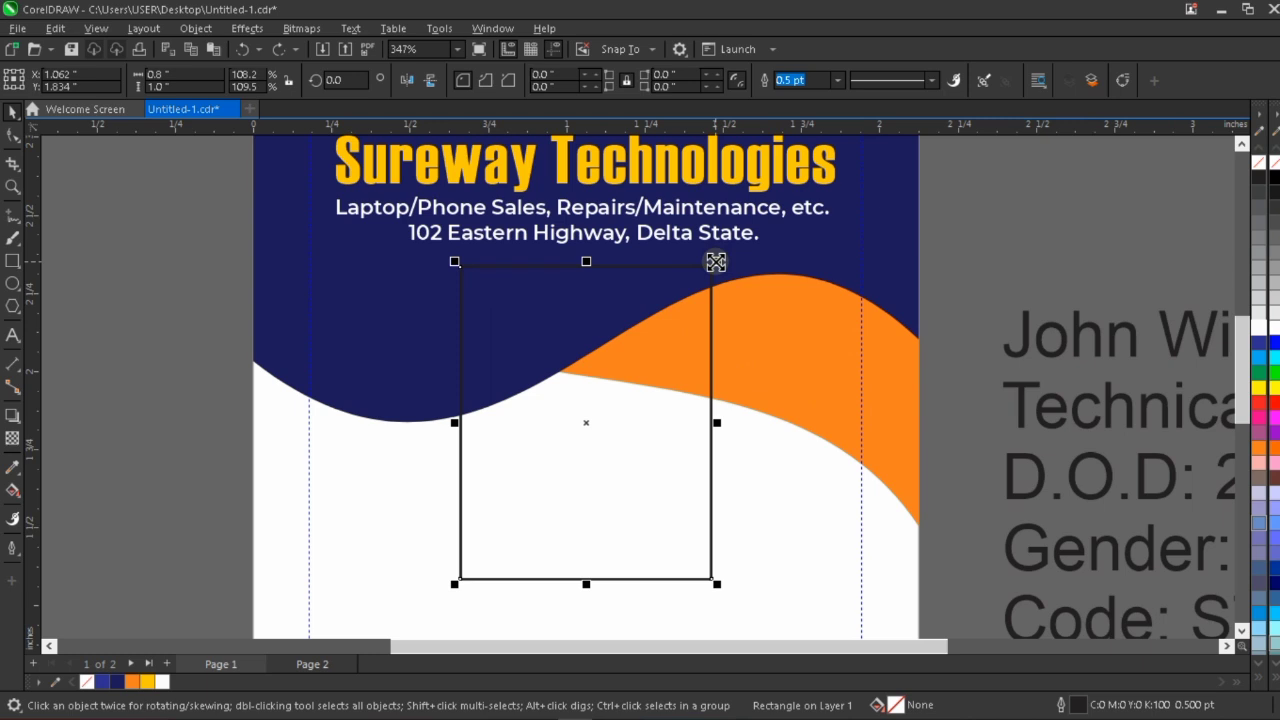
pyautogui.moveTo(716, 262); pyautogui.dragTo(703, 266)
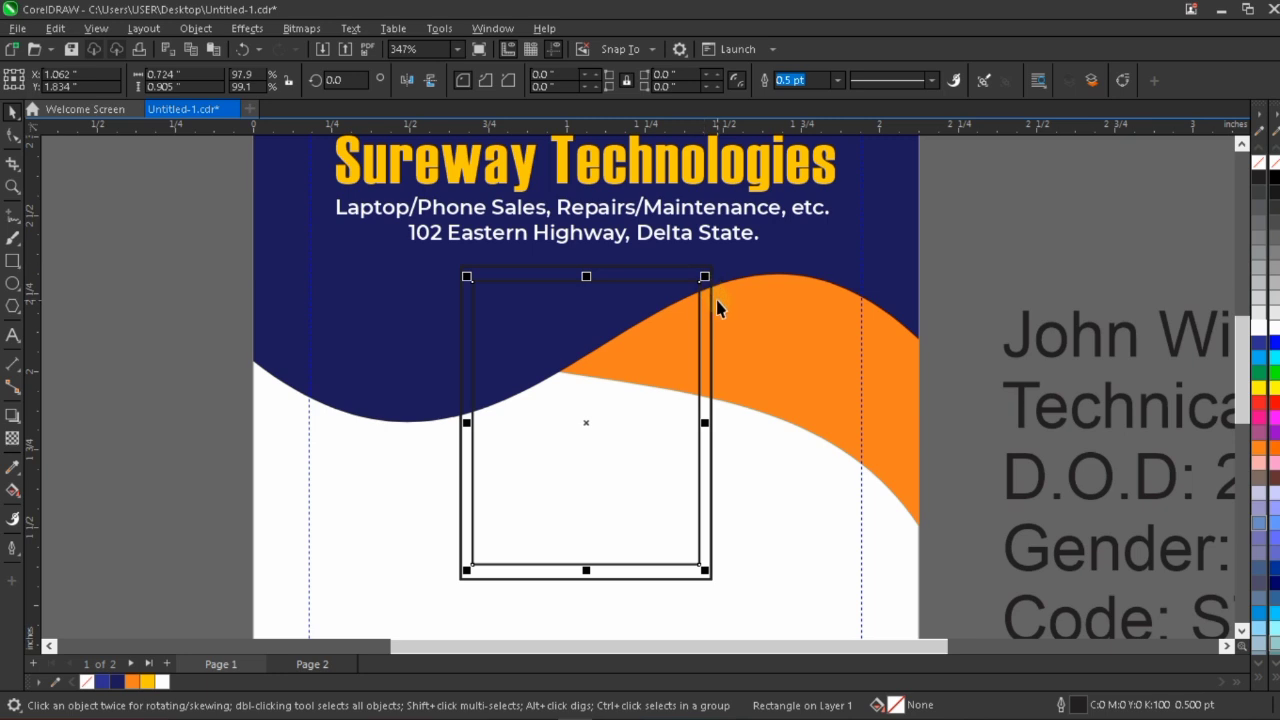
# Compare the dimensions of the outer and inner rectangles and the gap between them.
pyautogui.scroll(-1, 714, 325)
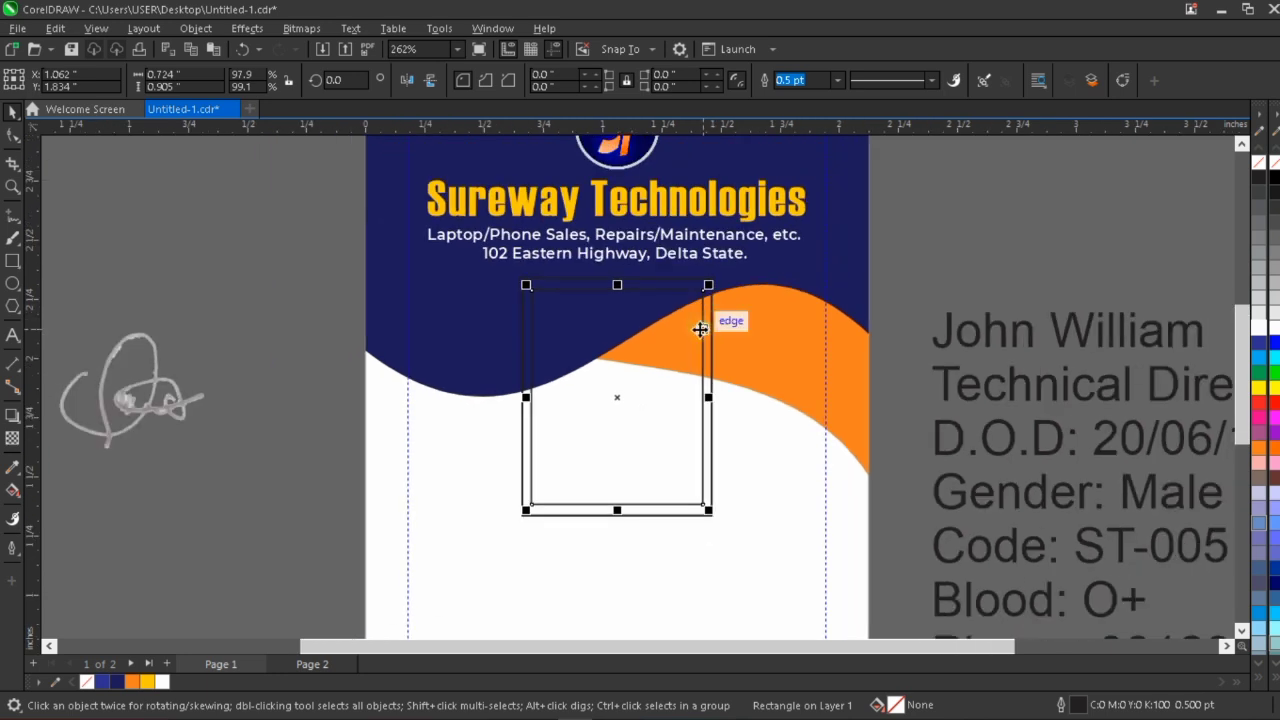
pyautogui.scroll(2, 698, 288)
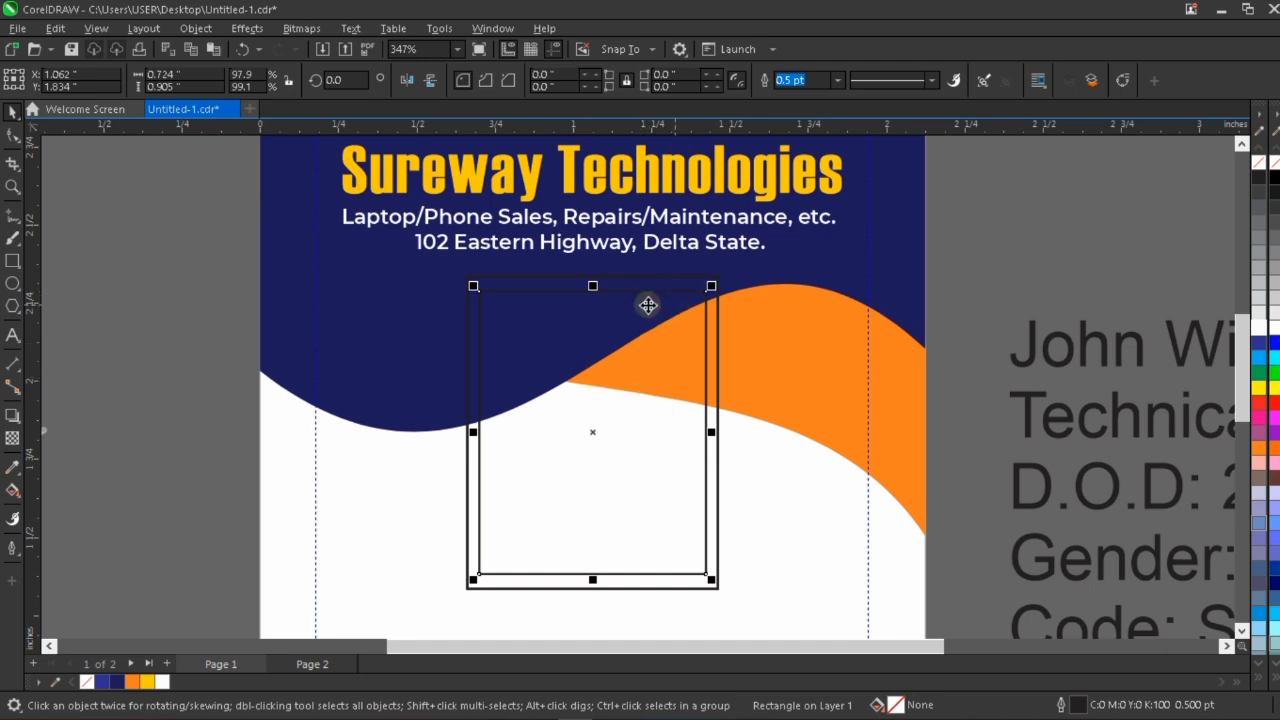
pyautogui.click(674, 277)
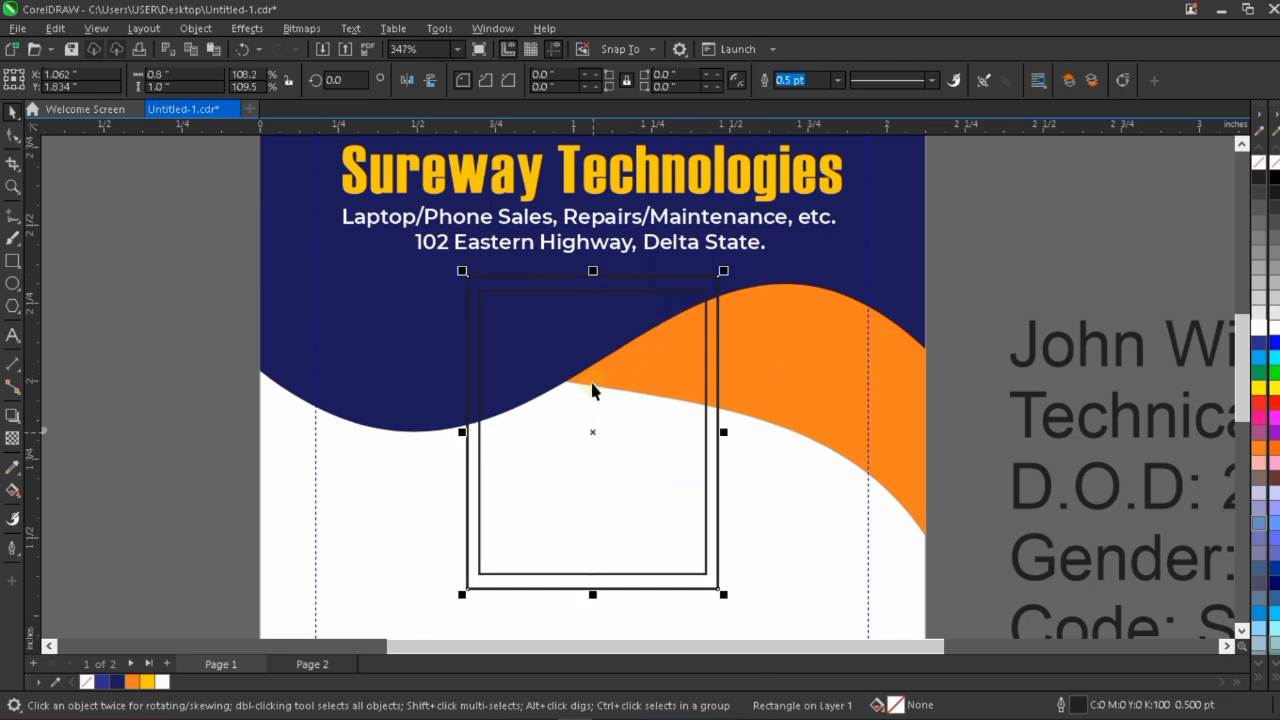
pyautogui.click(592, 386)
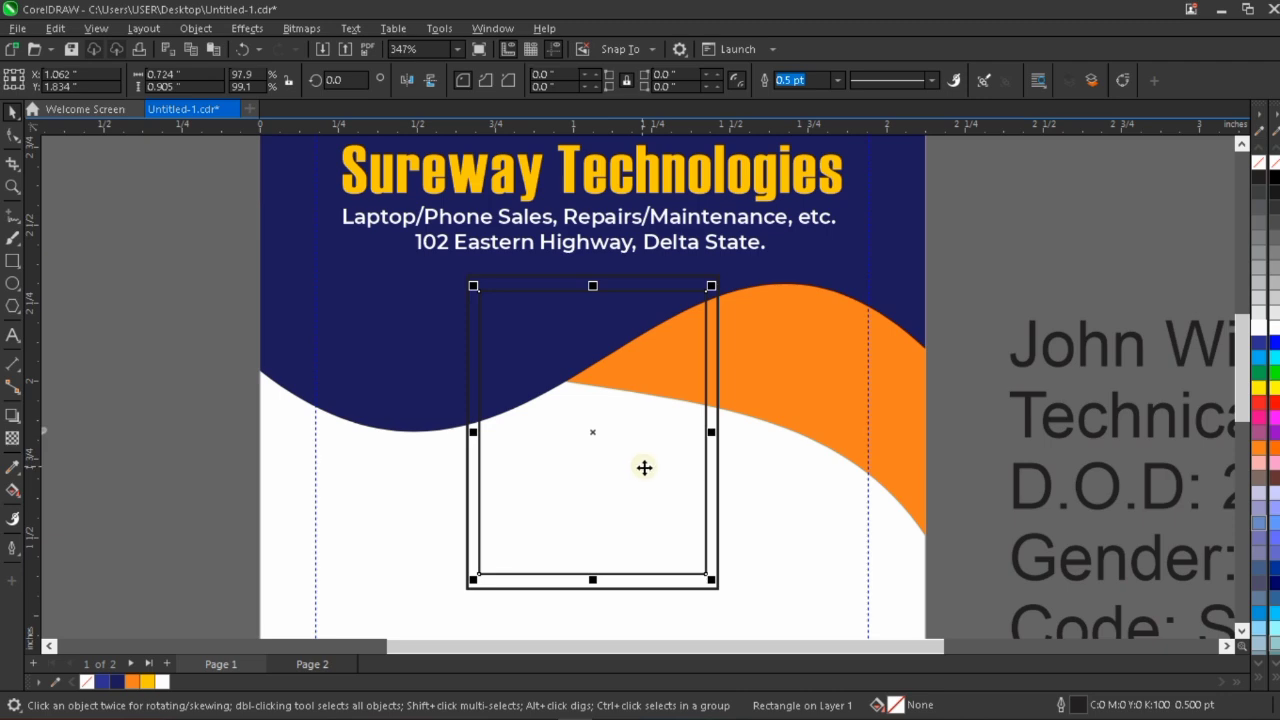
pyautogui.scroll(1, 555, 265)
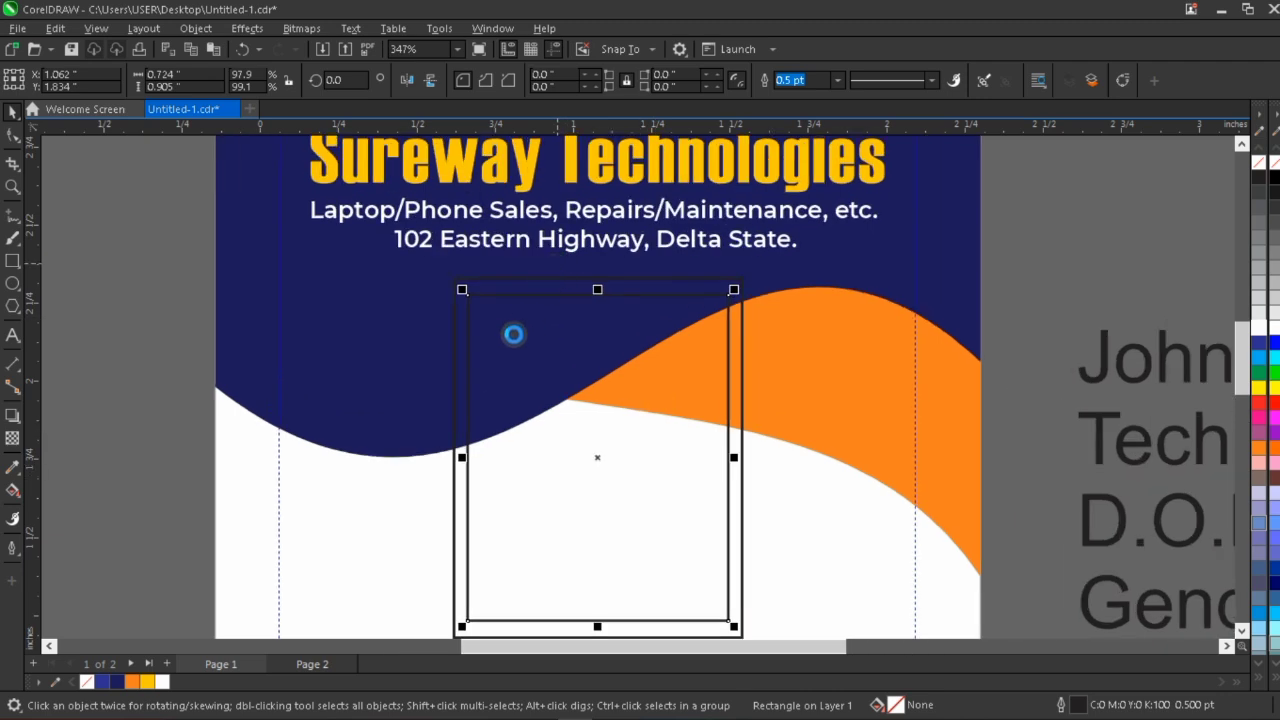
pyautogui.scroll(-2, 649, 289)
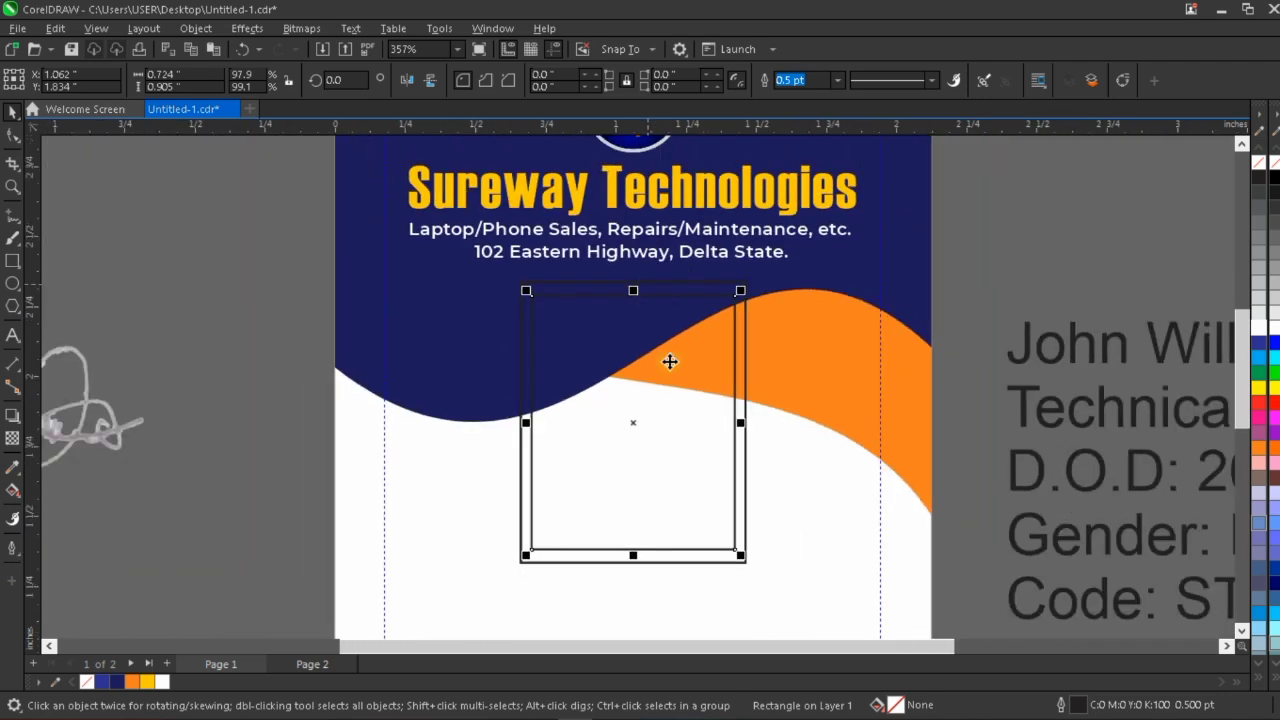
pyautogui.click(712, 285)
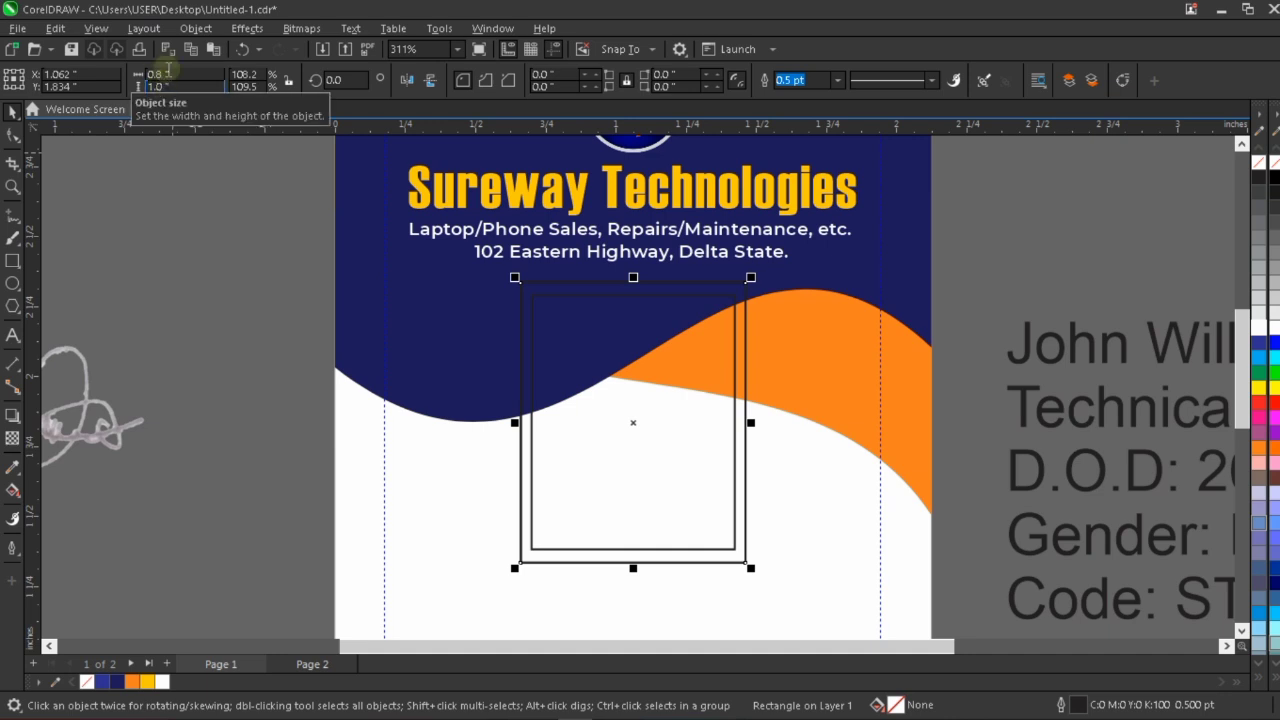
# Resize the inner rectangle to 0.7 inches wide and 0.9 inches high.
pyautogui.click(695, 363)
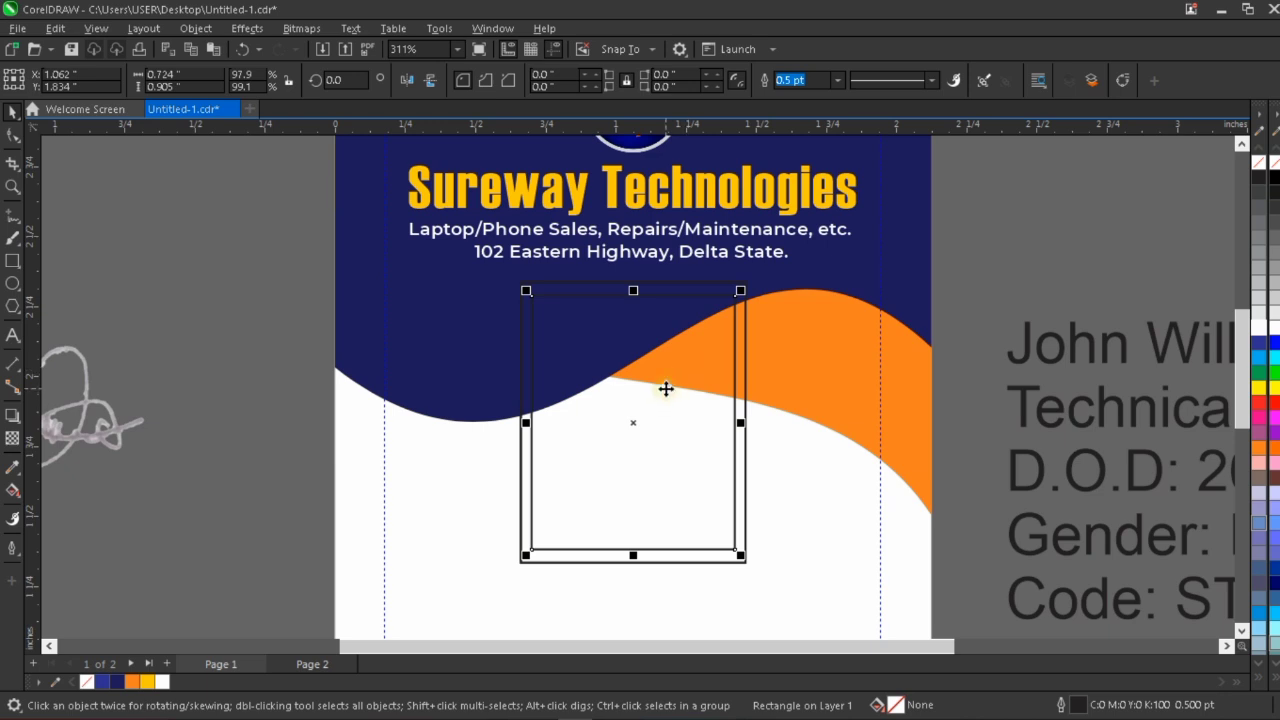
pyautogui.click(168, 73)
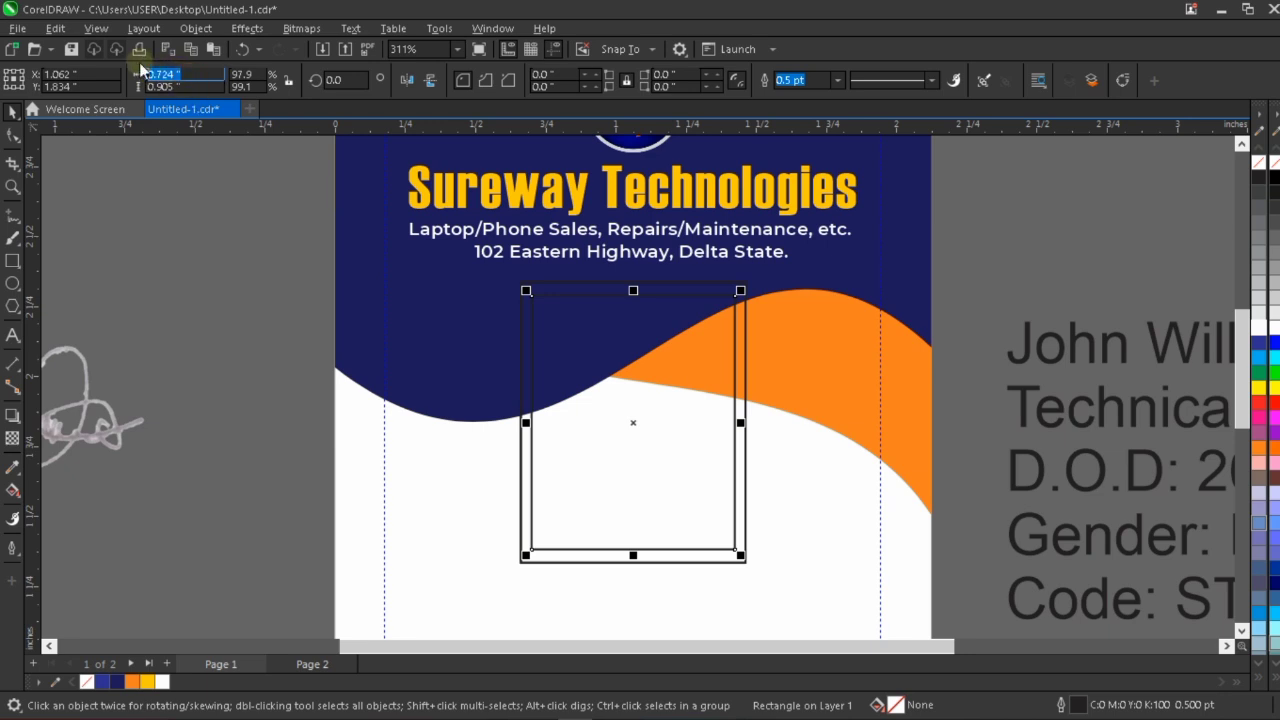
pyautogui.write('0.7')
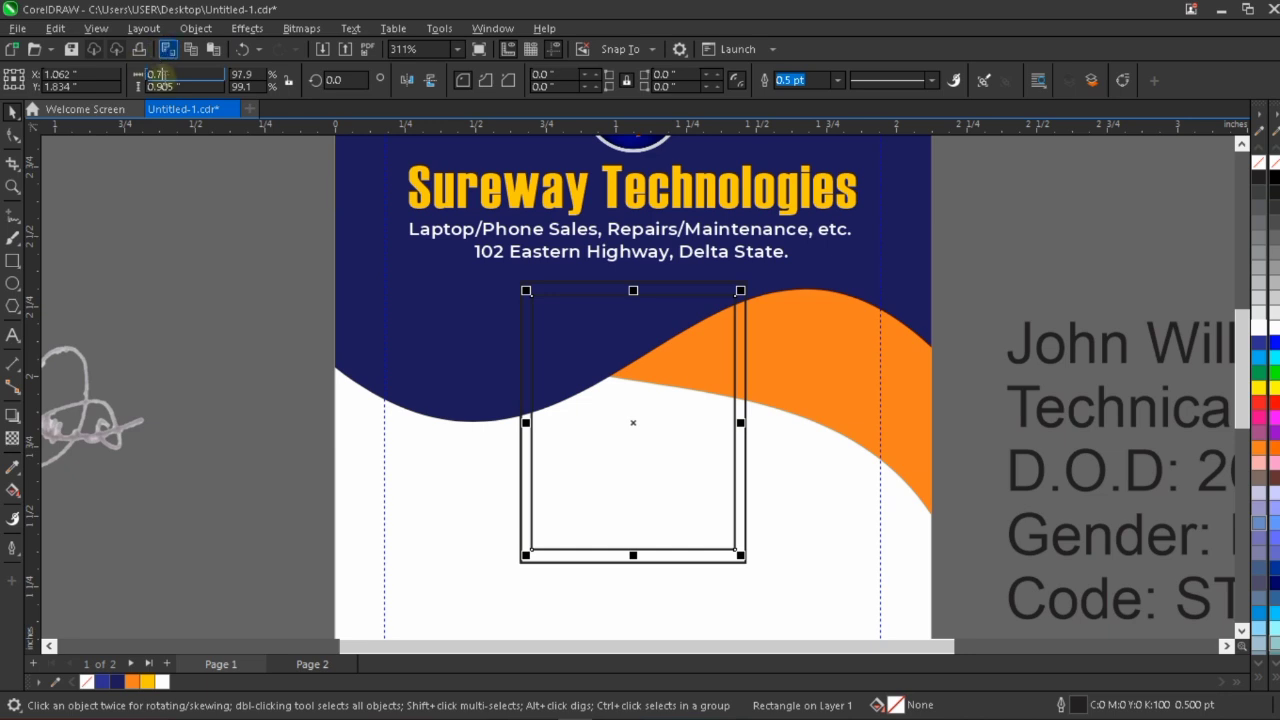
pyautogui.click(178, 86)
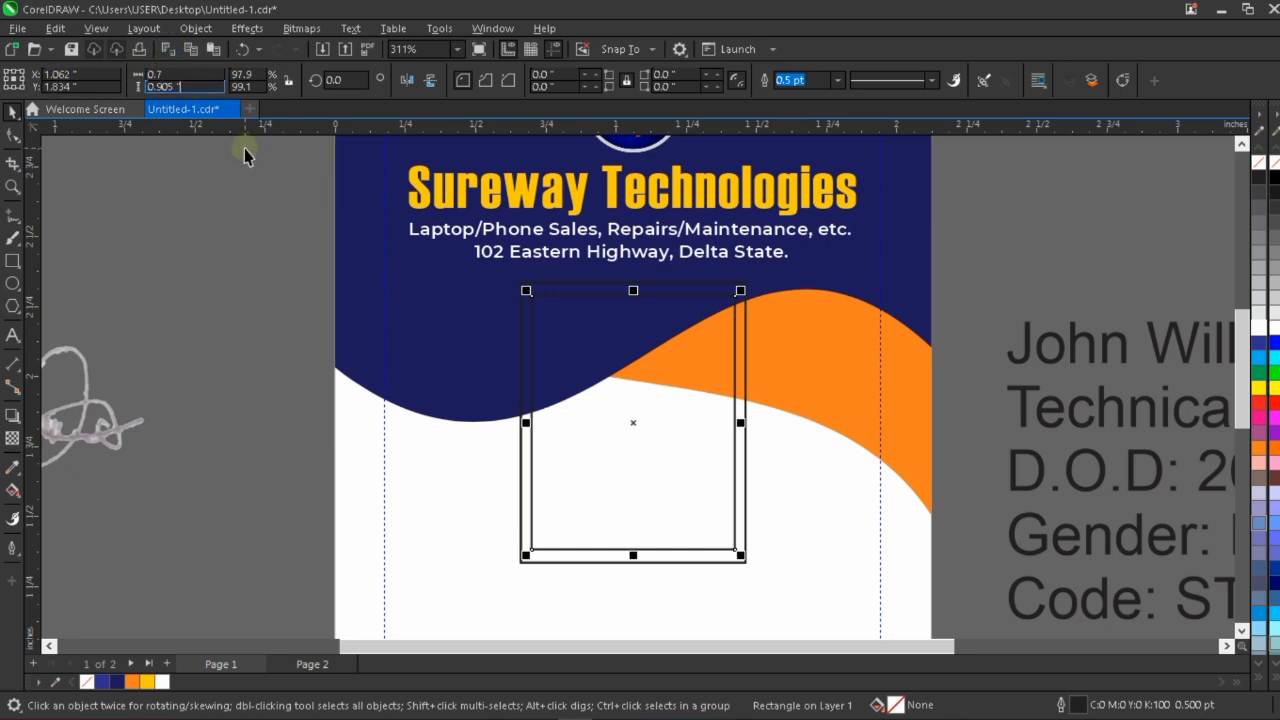
pyautogui.write('0.9')
pyautogui.press('BackSpace')
pyautogui.press('BackSpace')
pyautogui.press('BackSpace')
pyautogui.press('BackSpace')
pyautogui.press('BackSpace')
pyautogui.press('BackSpace')
pyautogui.press('BackSpace')
pyautogui.press('BackSpace')
pyautogui.press('BackSpace')
pyautogui.press('BackSpace')
pyautogui.write('0')
pyautogui.press('Return')
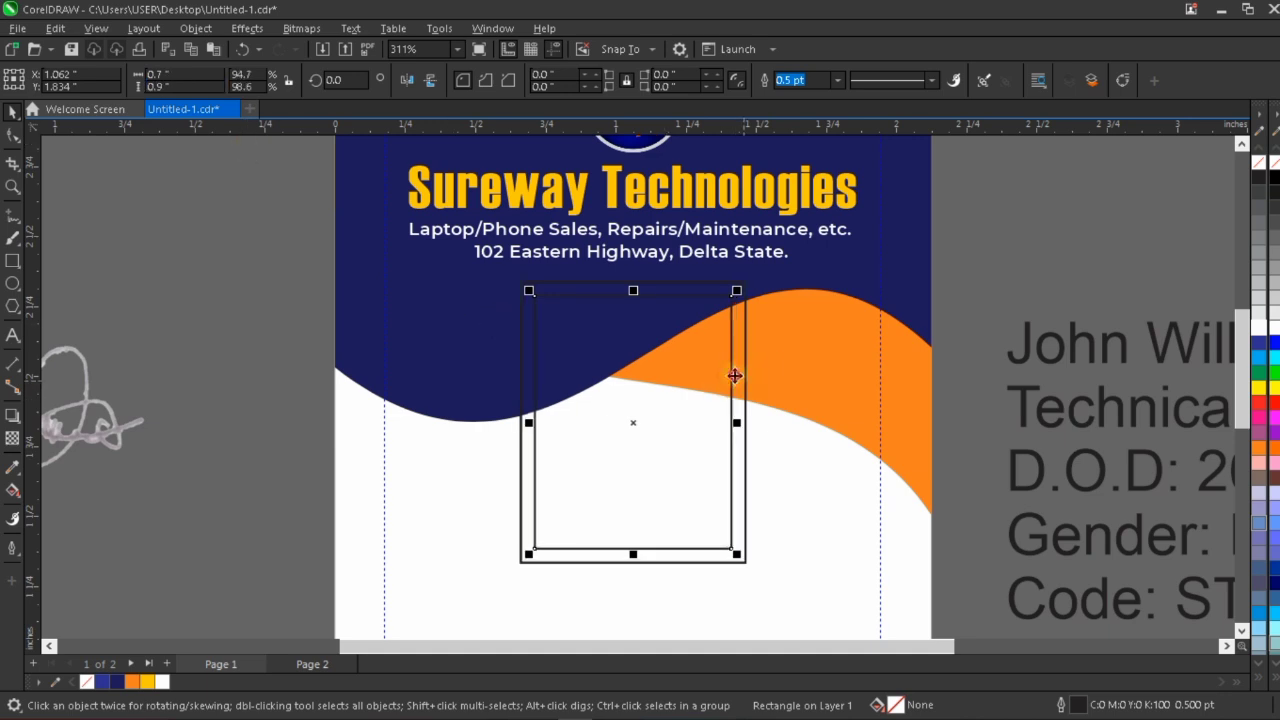
# Give the outer rectangle an orange outline with a width of 0.75 pt.
pyautogui.scroll(1, 740, 376)
pyautogui.scroll(-2, 571, 409)
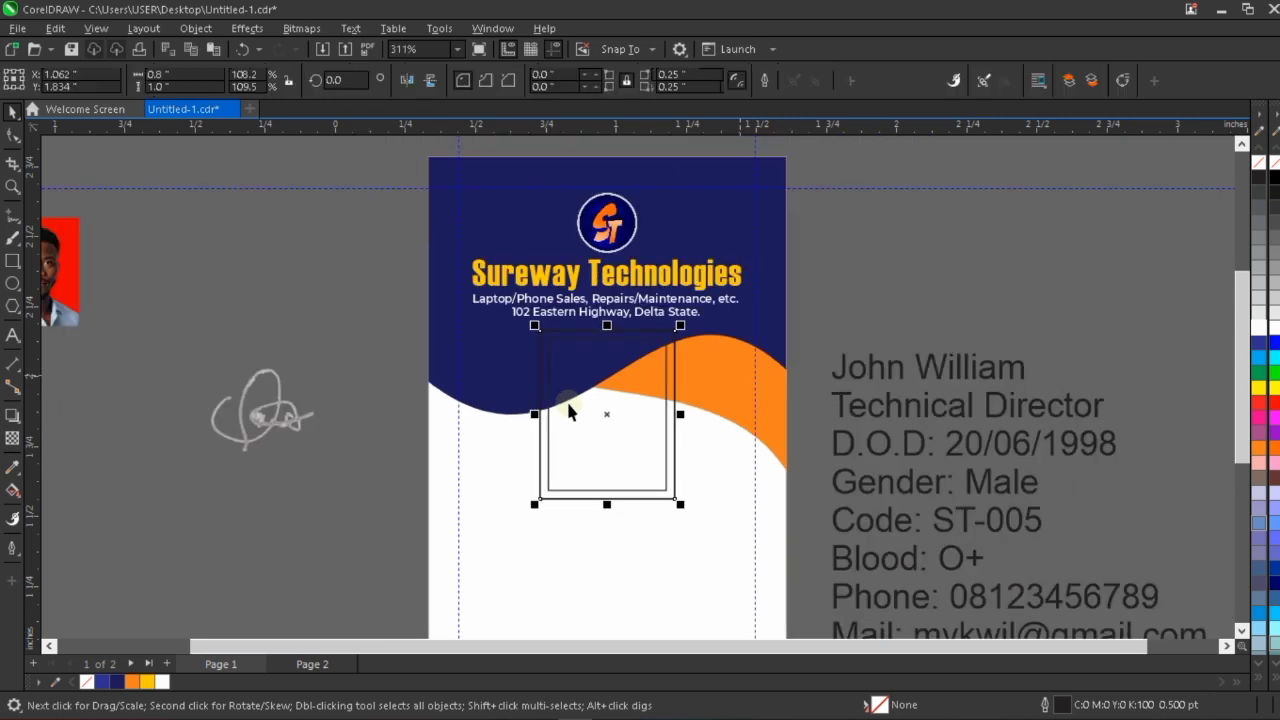
pyautogui.scroll(-1, 617, 406)
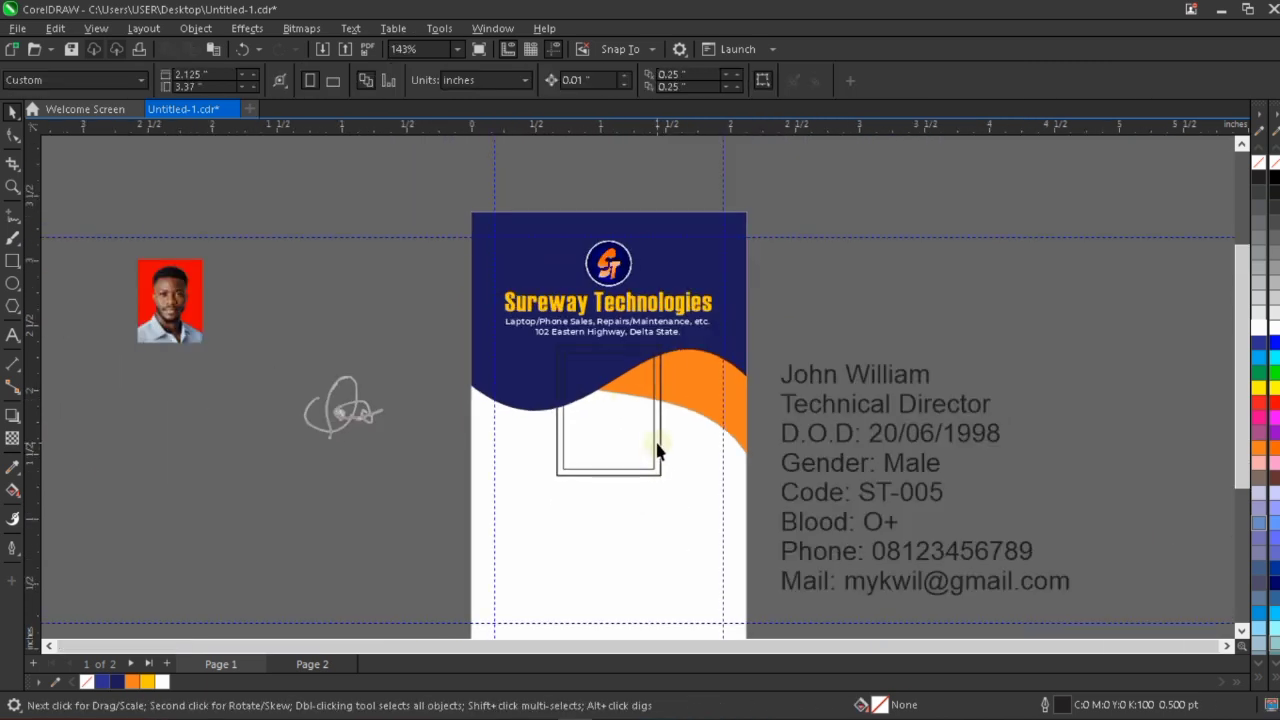
pyautogui.click(657, 449)
pyautogui.scroll(2, 662, 428)
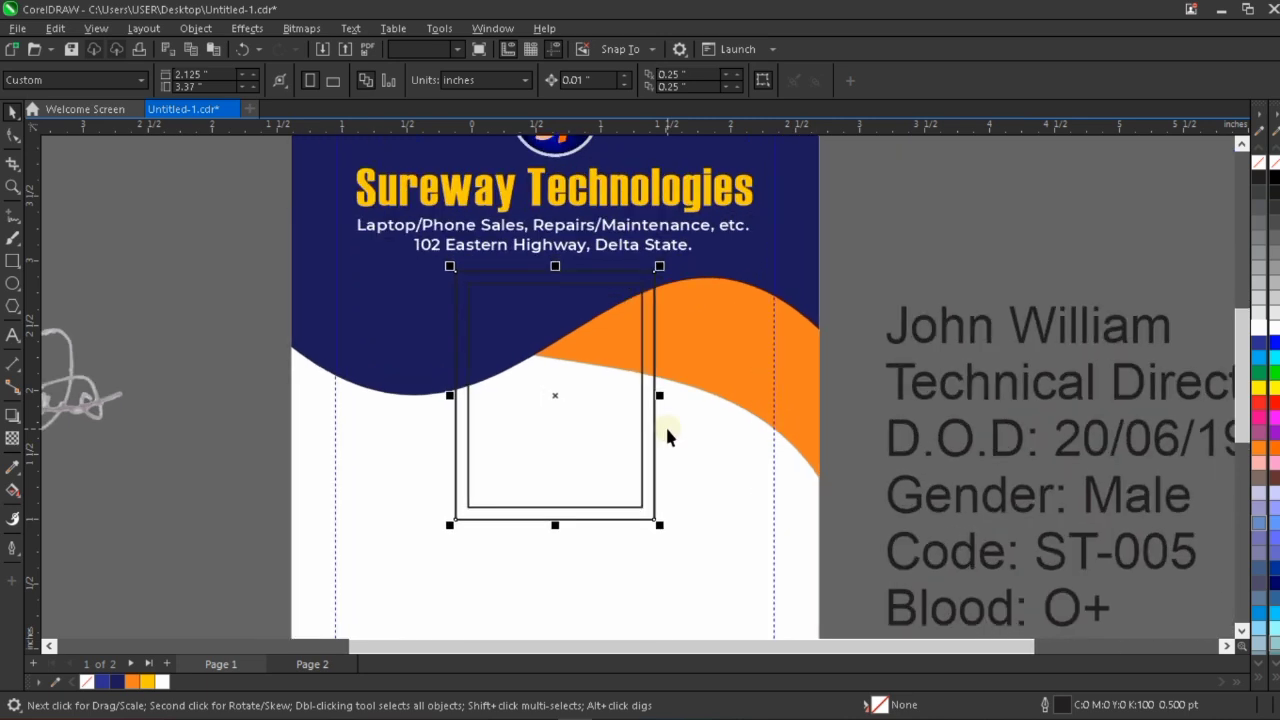
pyautogui.click(884, 282)
pyautogui.click(653, 357)
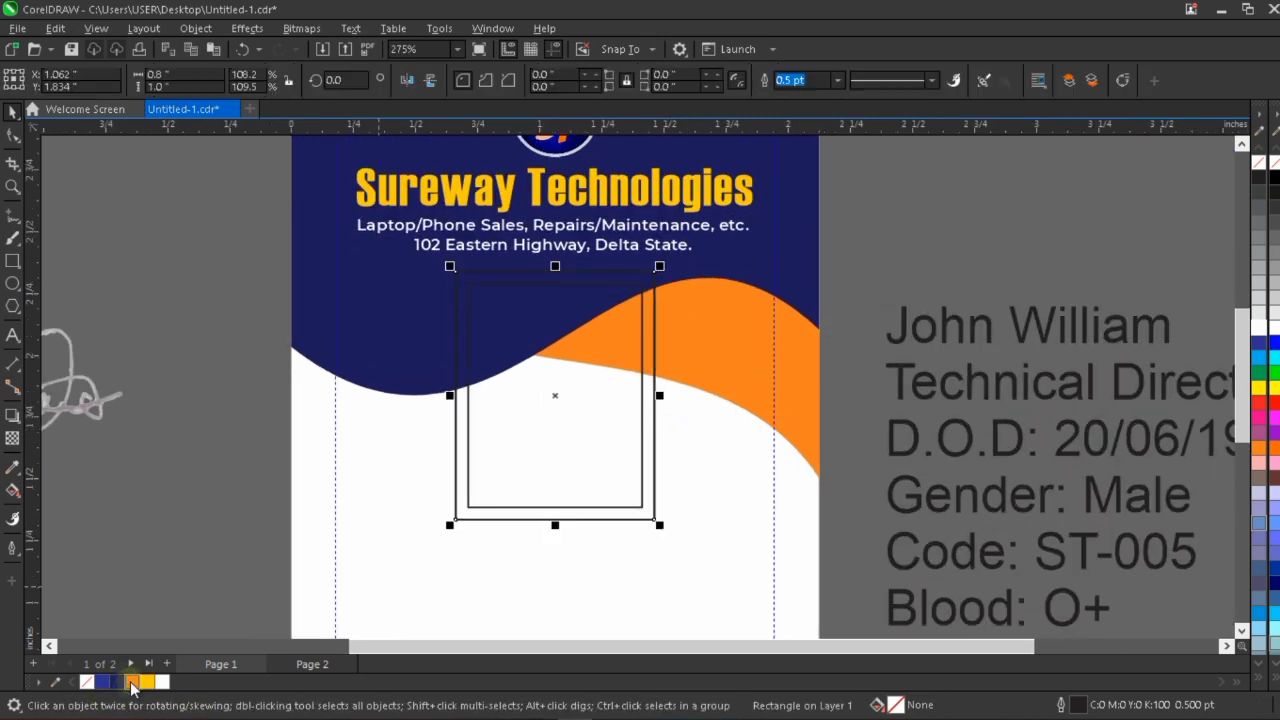
pyautogui.rightClick(131, 684)
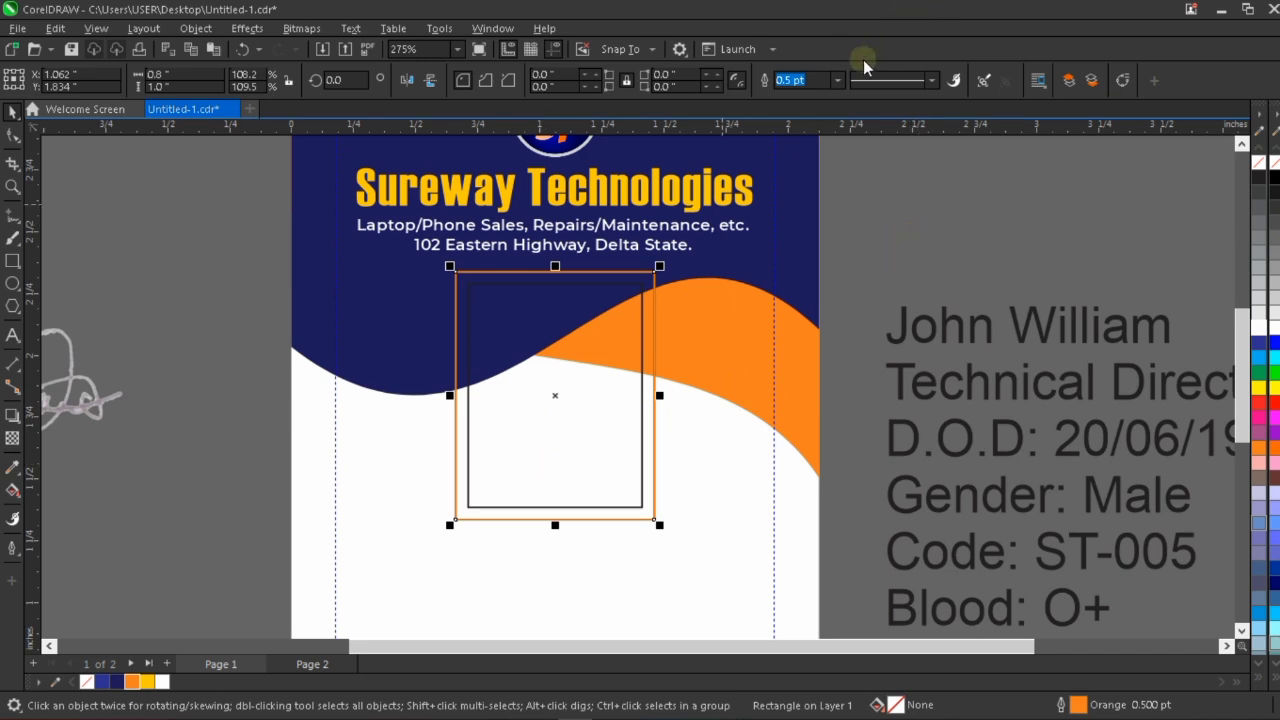
pyautogui.click(837, 82)
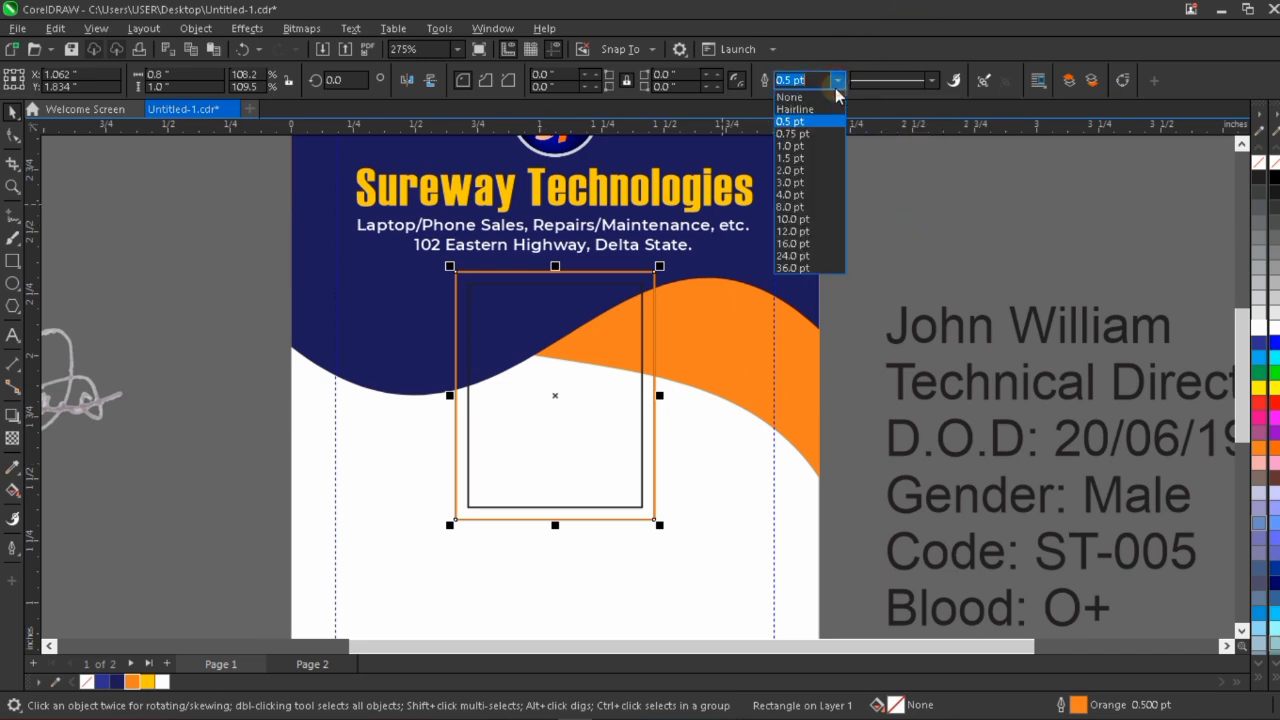
pyautogui.click(796, 133)
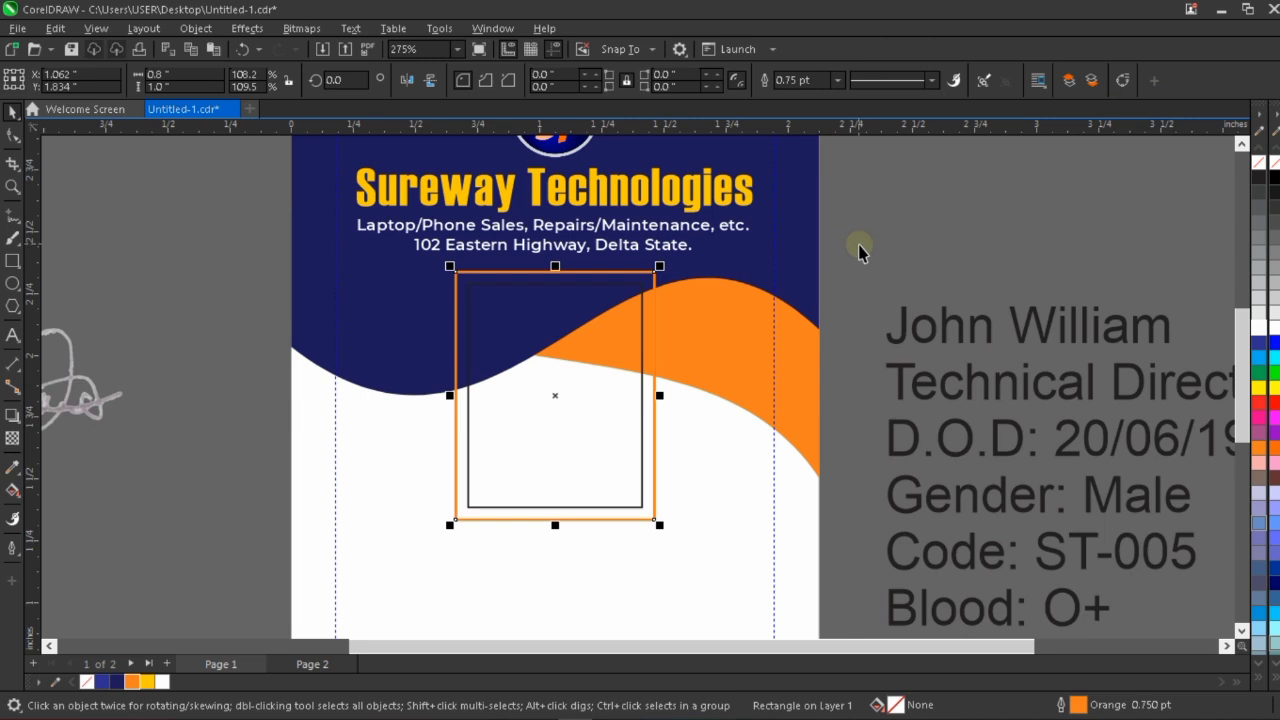
pyautogui.click(904, 252)
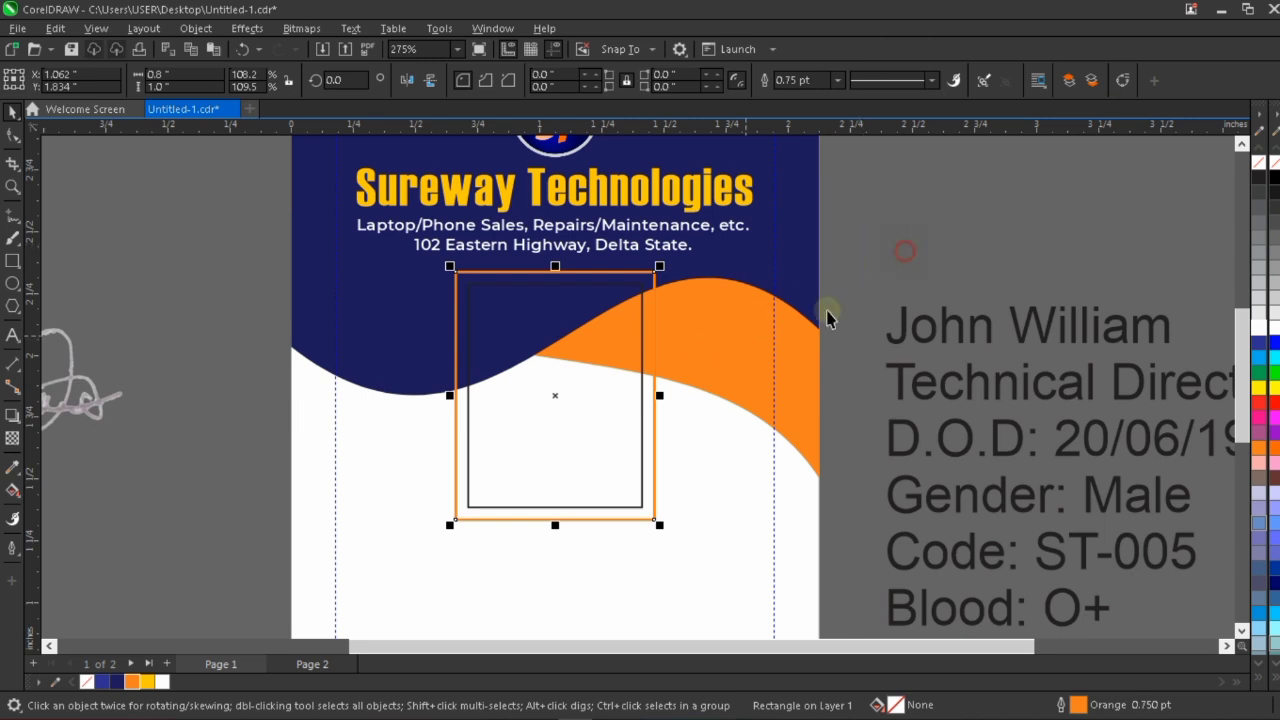
# Move the passport photo onto the card beside the frames and enlarge it proportionally to about 0.78 by 1 inch.
pyautogui.click(571, 346)
pyautogui.scroll(-3, 571, 346)
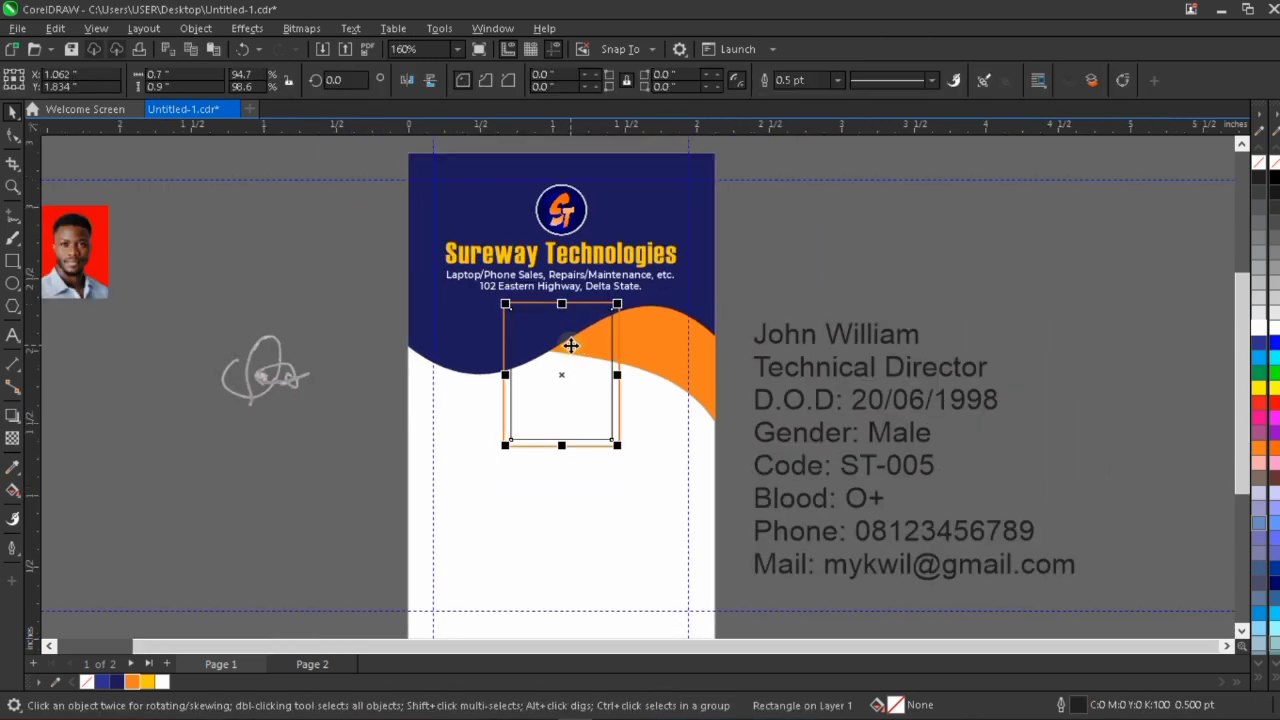
pyautogui.moveTo(107, 270)
pyautogui.mouseDown()
pyautogui.moveTo(288, 389)
pyautogui.moveTo(369, 461)
pyautogui.moveTo(392, 422)
pyautogui.mouseUp()
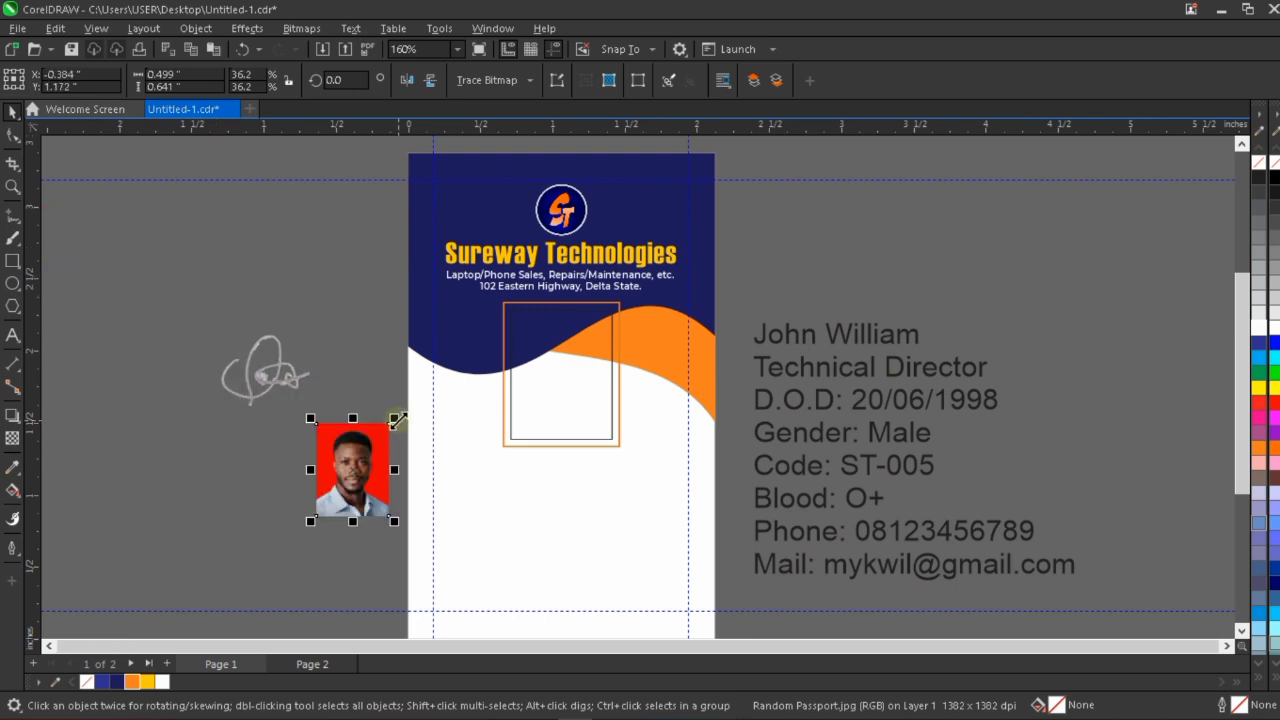
pyautogui.moveTo(428, 366)
pyautogui.mouseDown()
pyautogui.moveTo(414, 384)
pyautogui.moveTo(429, 371)
pyautogui.mouseUp()
pyautogui.moveTo(369, 428); pyautogui.dragTo(477, 465)
pyautogui.scroll(3, 478, 500)
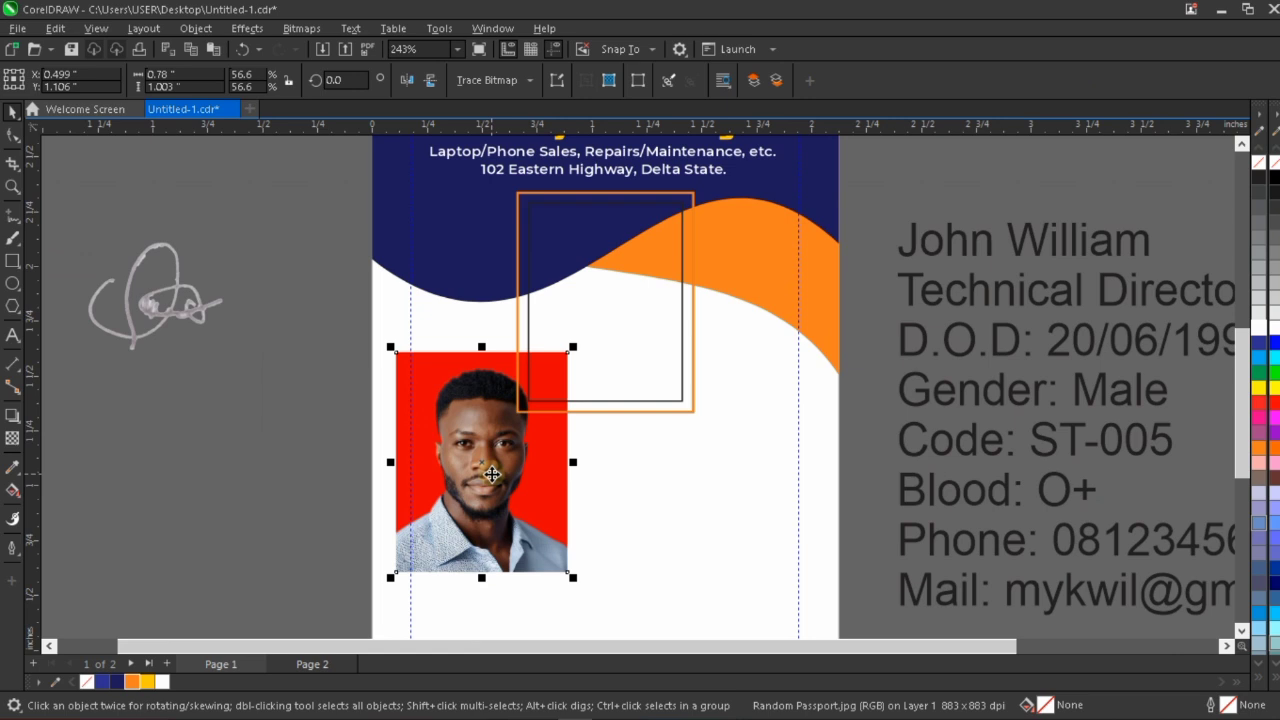
# Convert the passport photo to an RGB bitmap at 400 dpi.
pyautogui.click(303, 29)
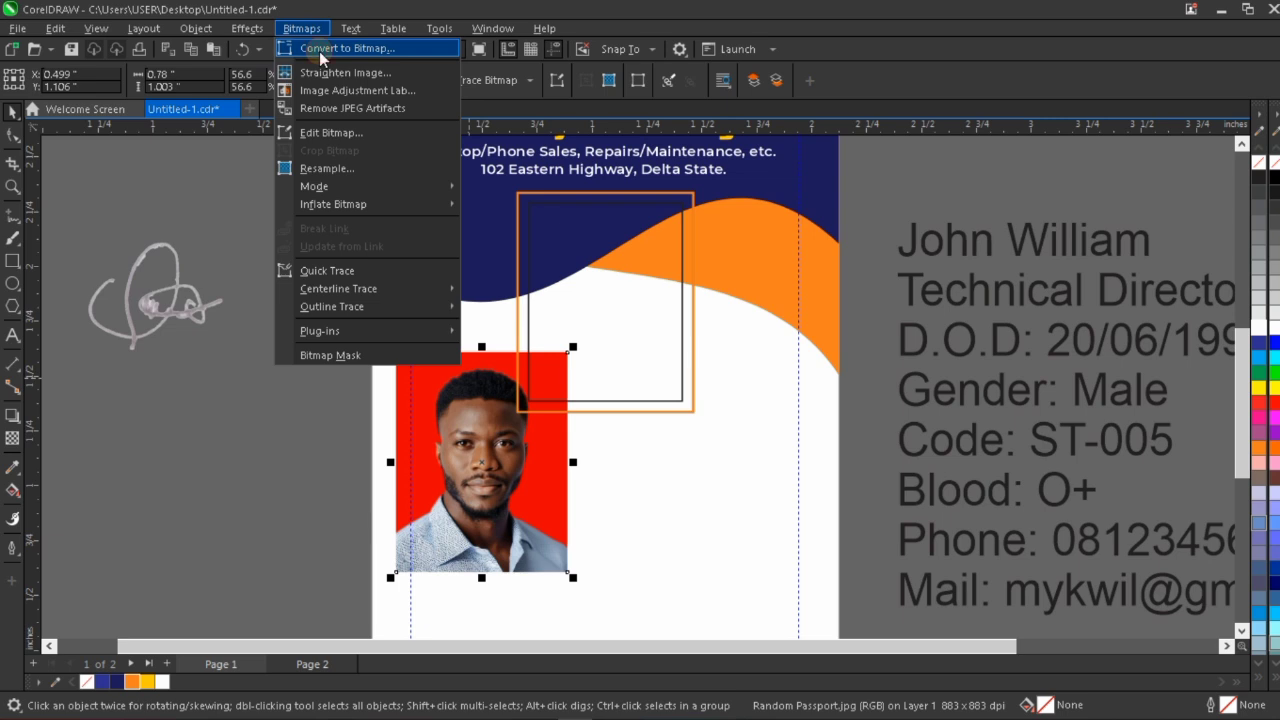
pyautogui.click(319, 51)
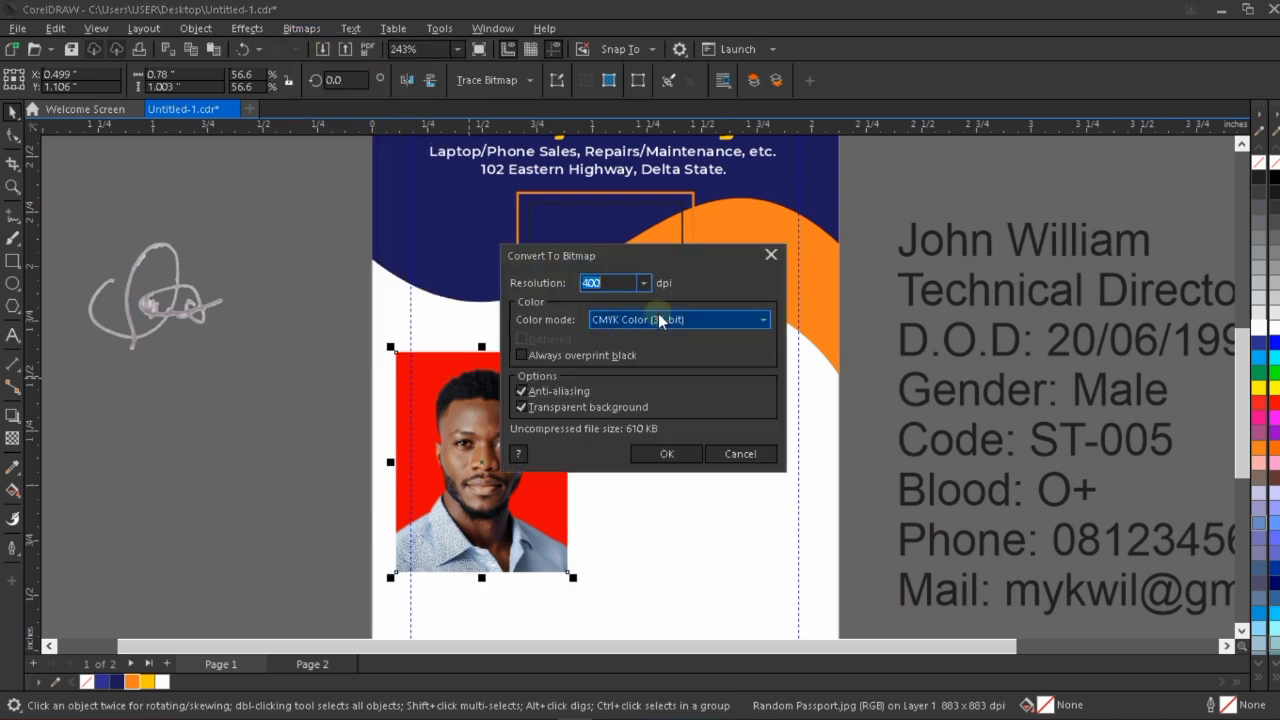
pyautogui.click(658, 319)
pyautogui.click(639, 382)
pyautogui.click(664, 454)
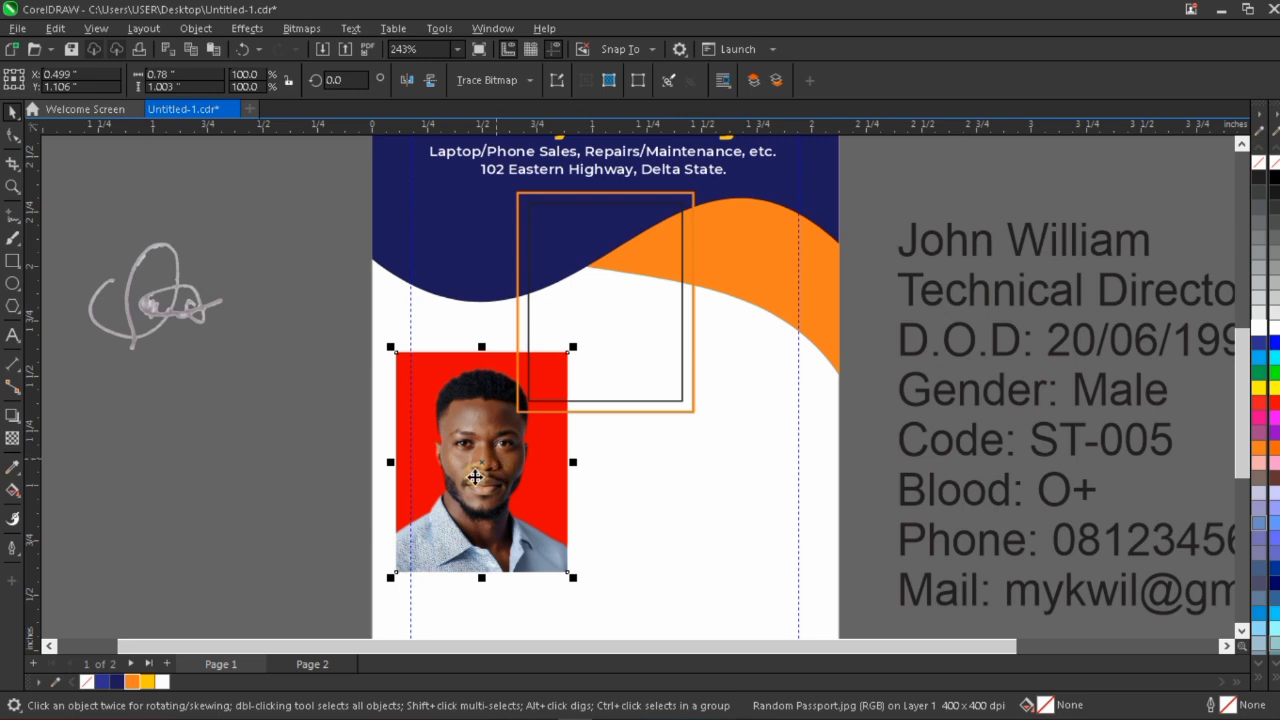
# Move the passport photo slightly down, clear of the frames, and PowerClip it inside the inner rectangle.
pyautogui.scroll(-2, 474, 477)
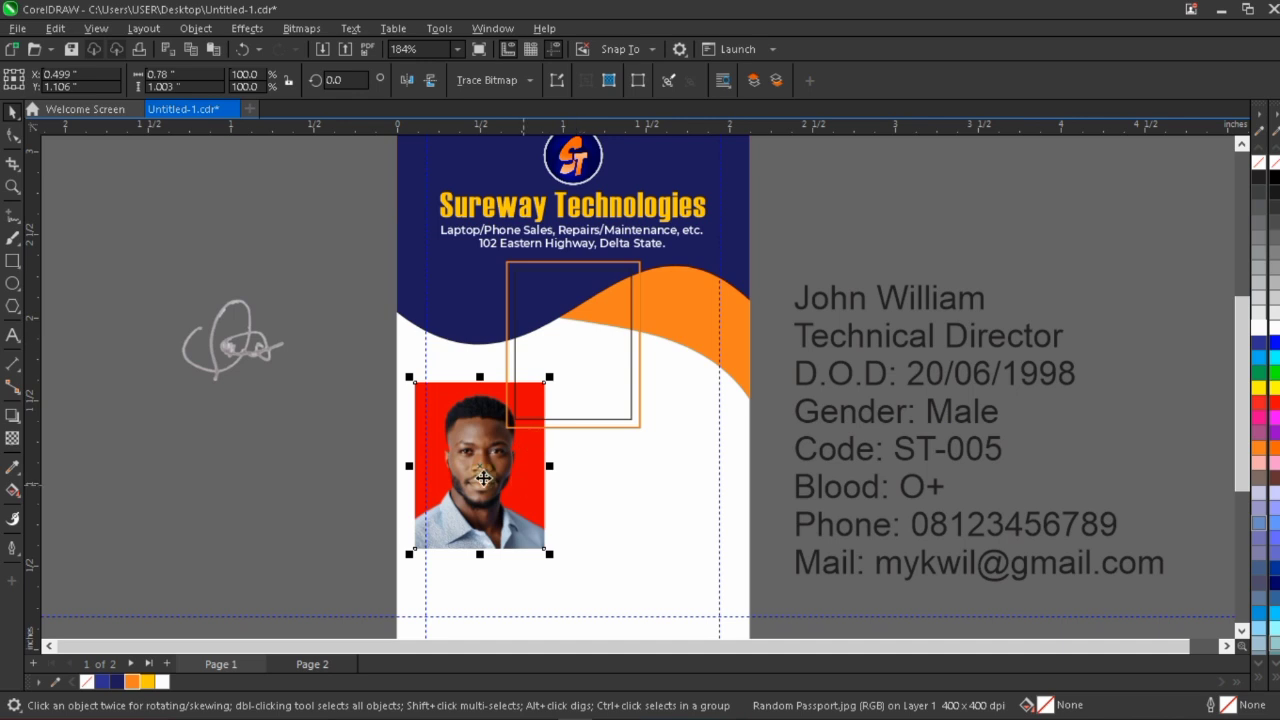
pyautogui.moveTo(482, 474); pyautogui.dragTo(488, 519)
pyautogui.click(573, 321)
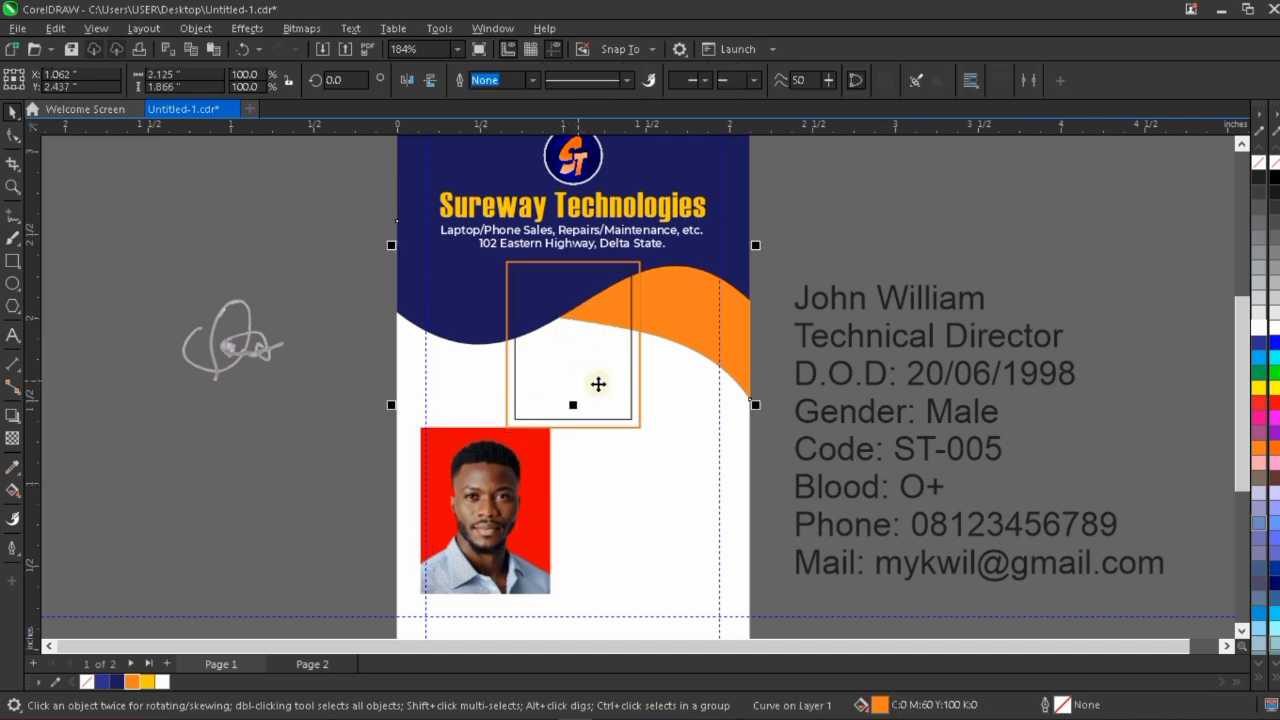
pyautogui.click(599, 385)
pyautogui.click(506, 521)
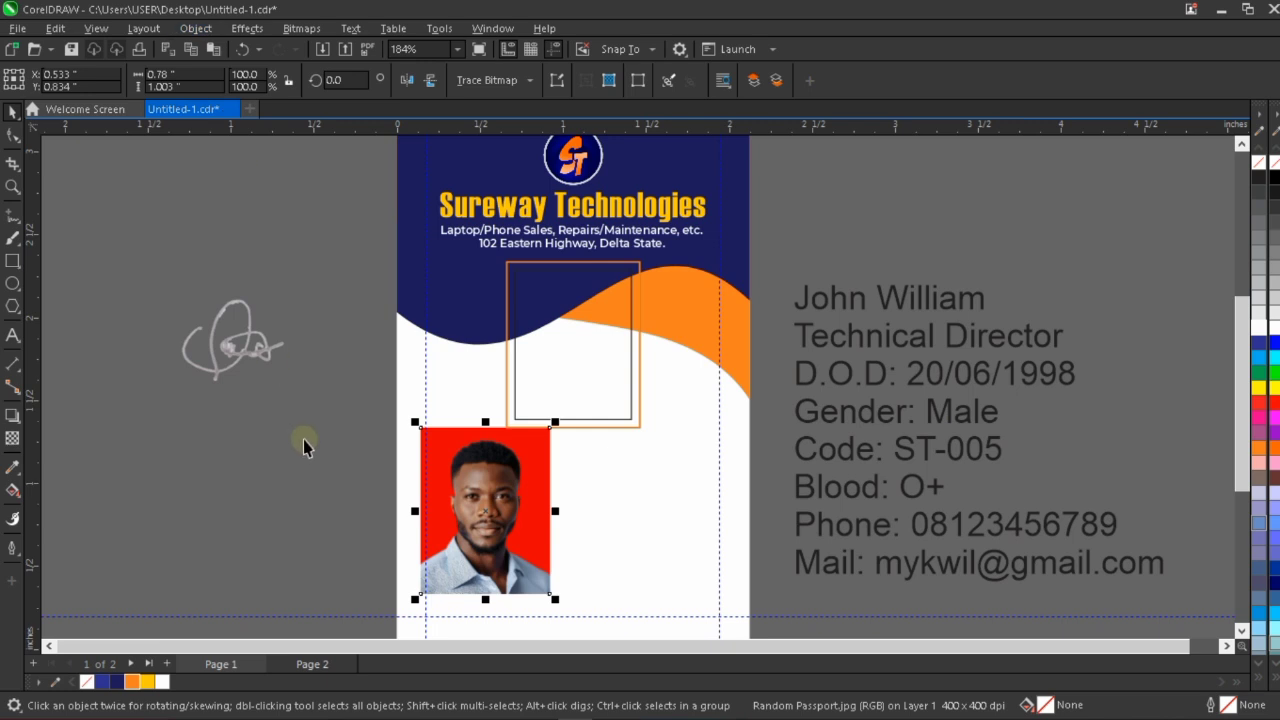
pyautogui.click(200, 30)
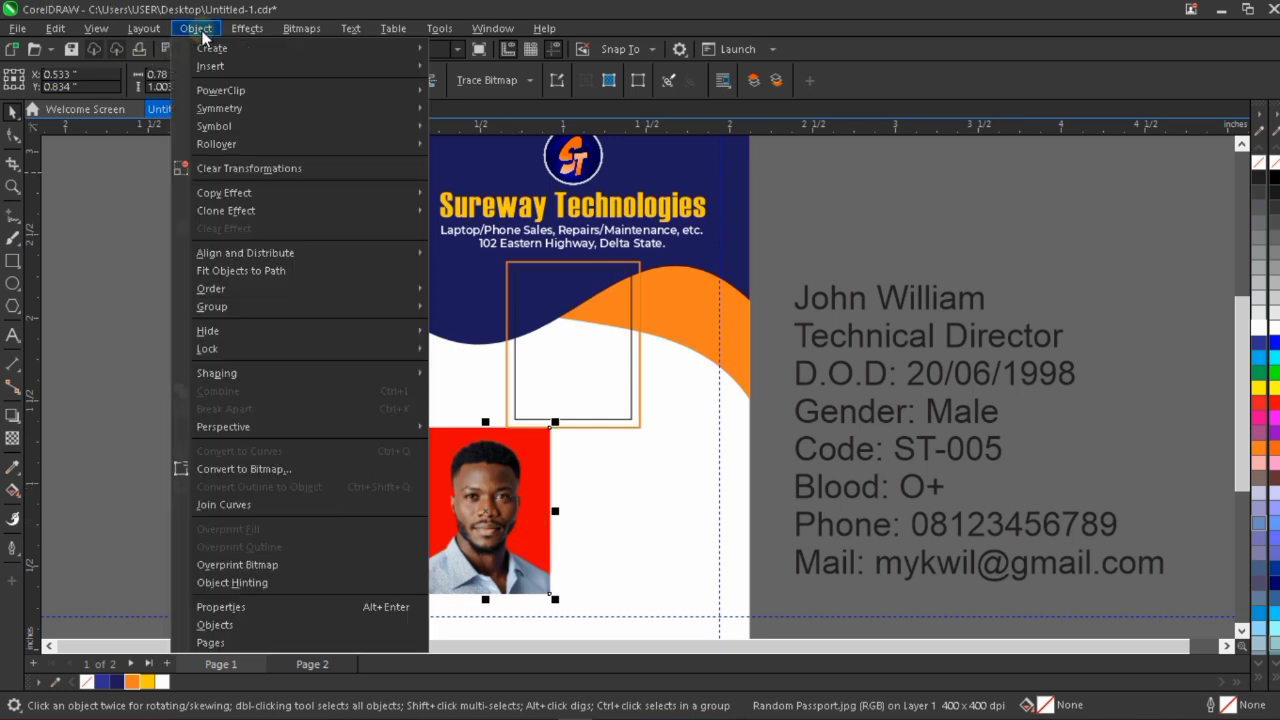
pyautogui.moveTo(296, 96)
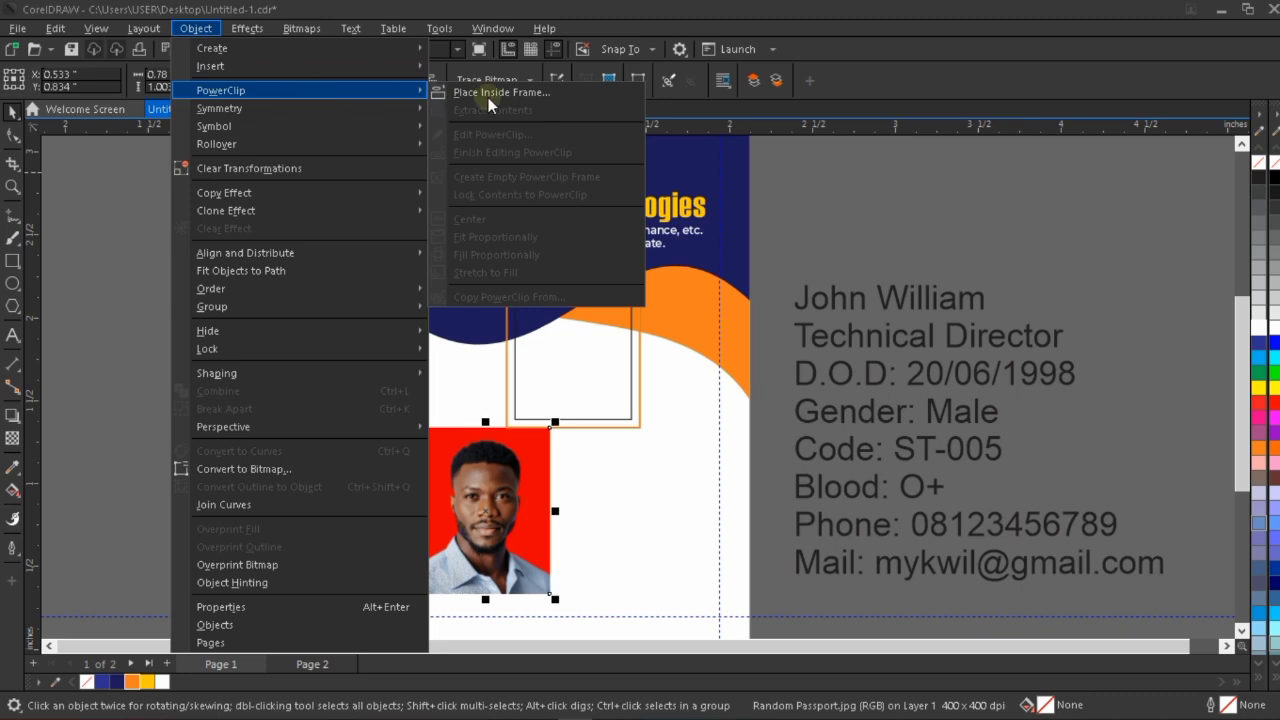
pyautogui.click(544, 90)
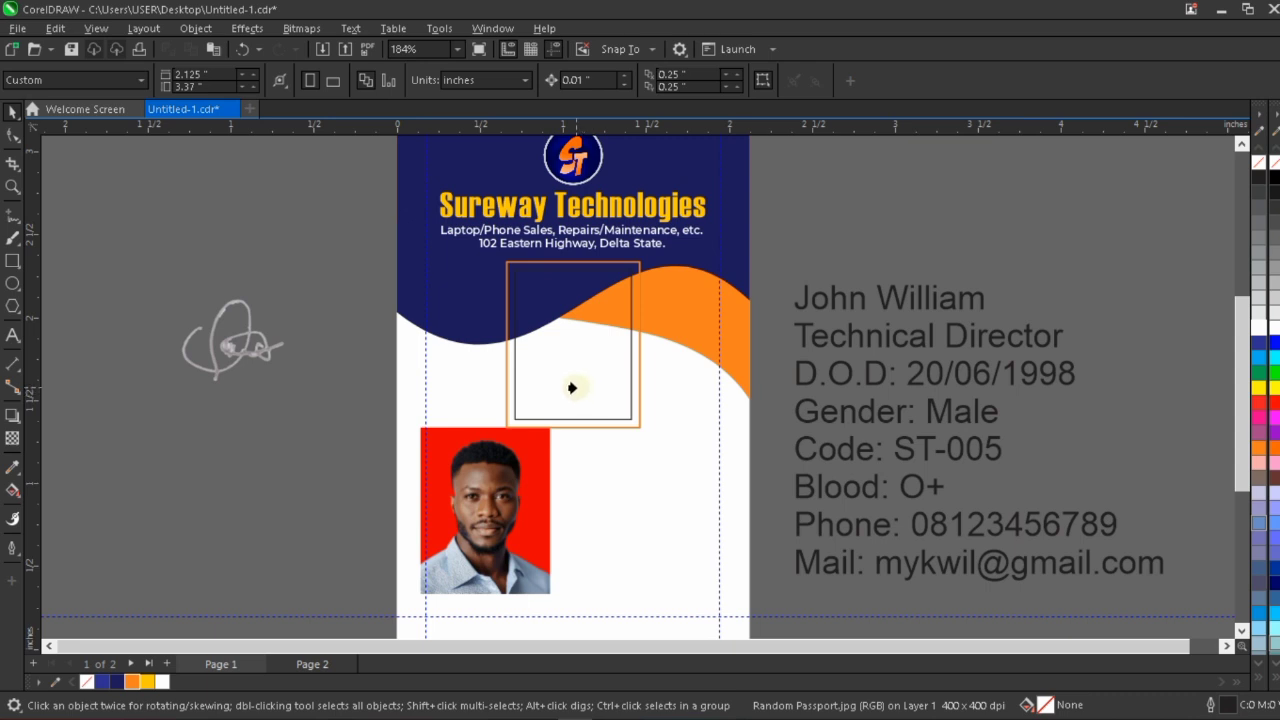
pyautogui.click(572, 388)
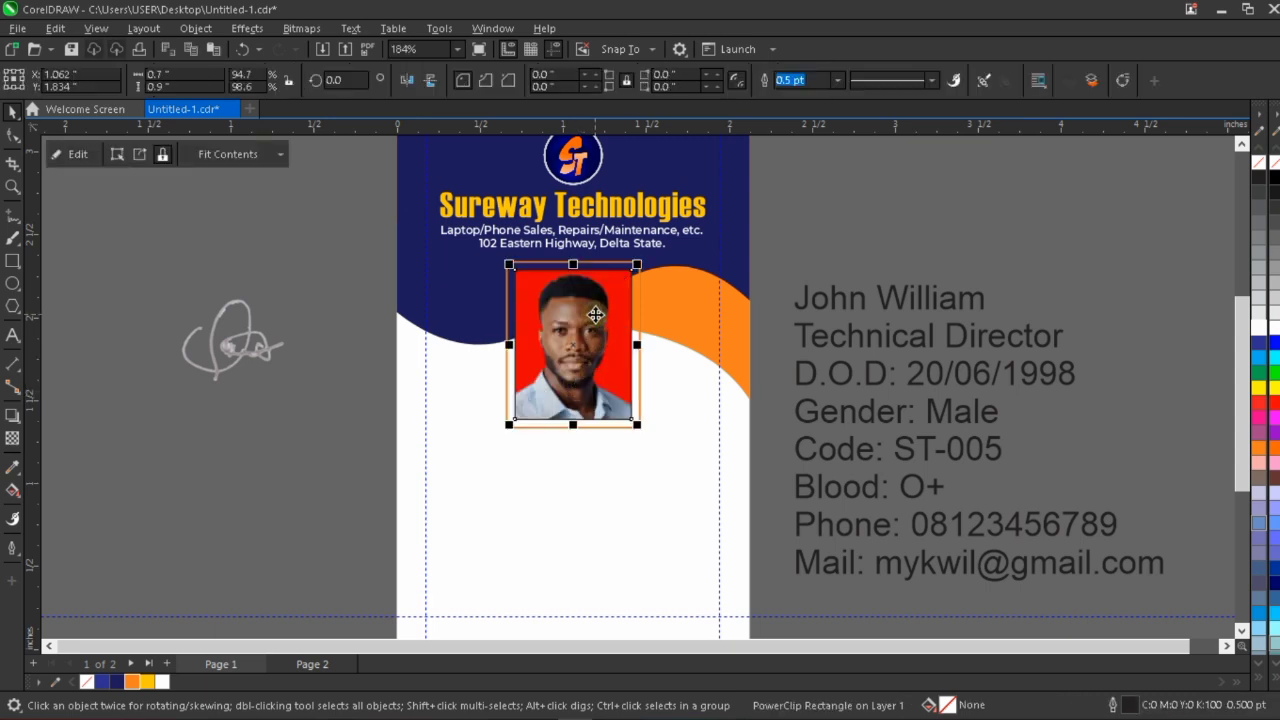
# Edit the PowerClip contents and shrink the photo about its centre to about 0.73 by 0.94 inches, just covering the frame.
pyautogui.scroll(1, 590, 300)
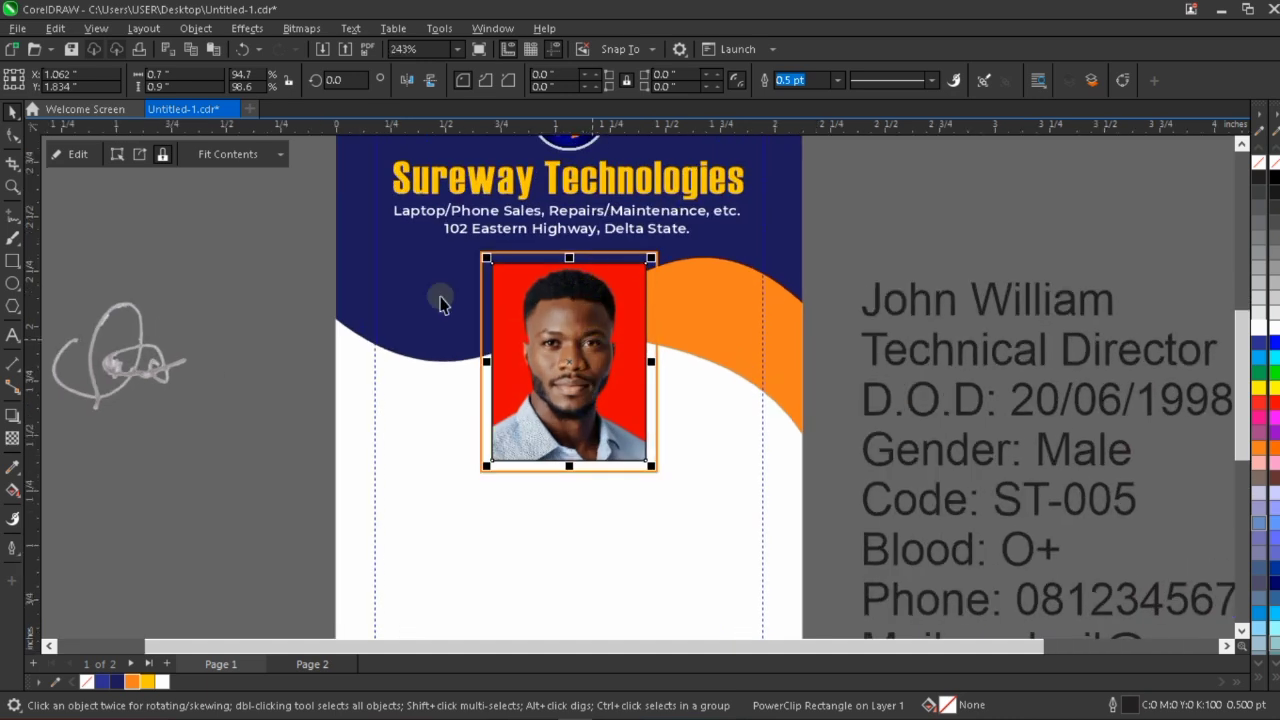
pyautogui.click(78, 154)
pyautogui.click(598, 345)
pyautogui.scroll(3, 598, 345)
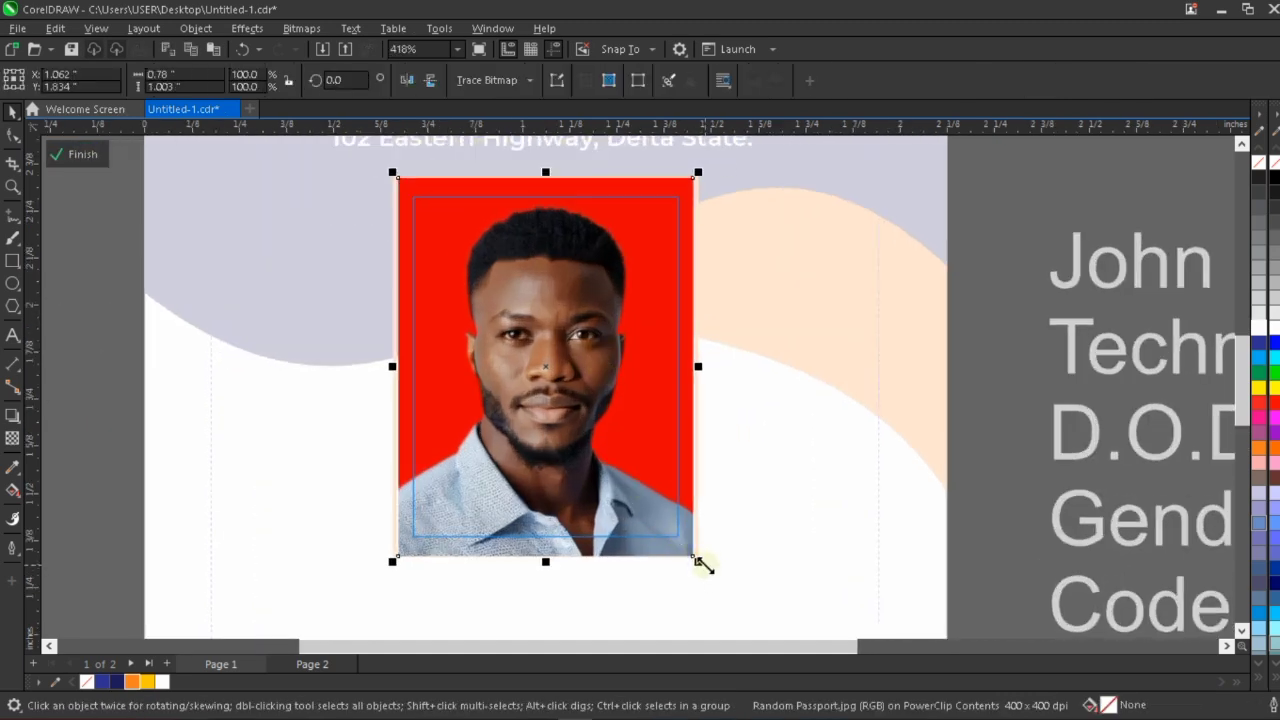
pyautogui.moveTo(698, 562); pyautogui.dragTo(688, 550)
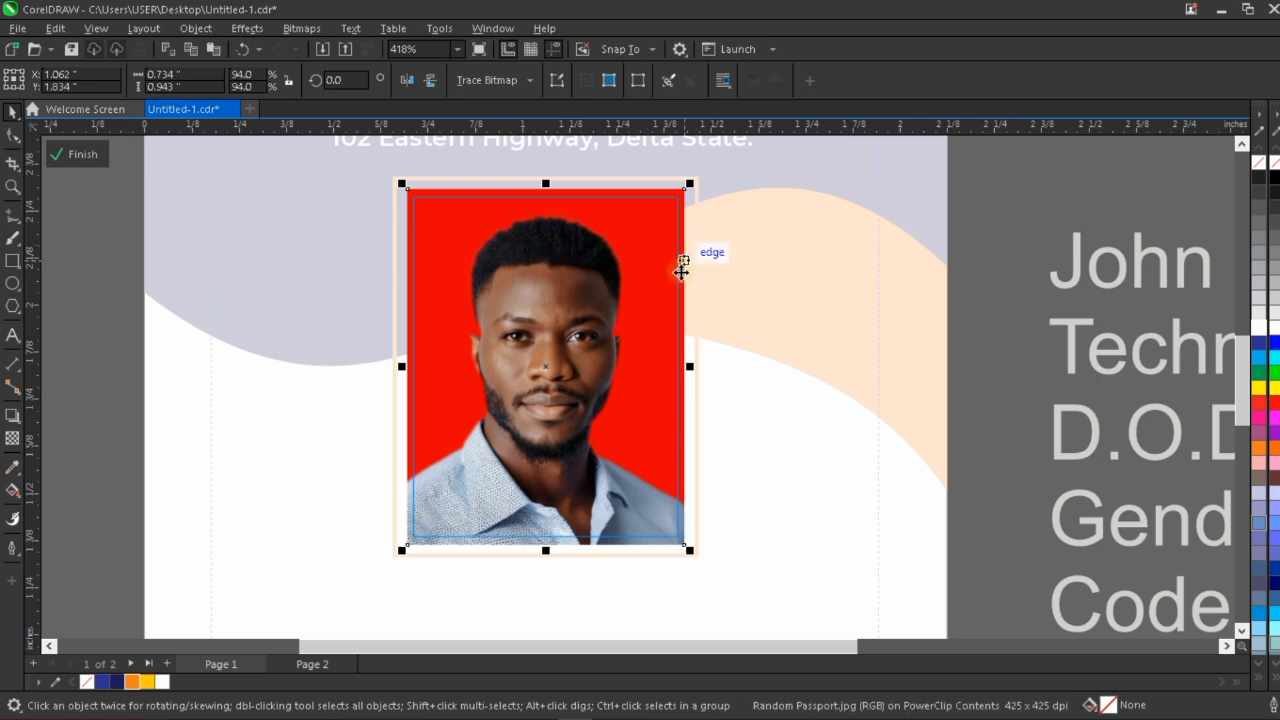
pyautogui.click(86, 155)
# Remove the outline from the inner rectangle that holds the photo.
pyautogui.click(614, 373)
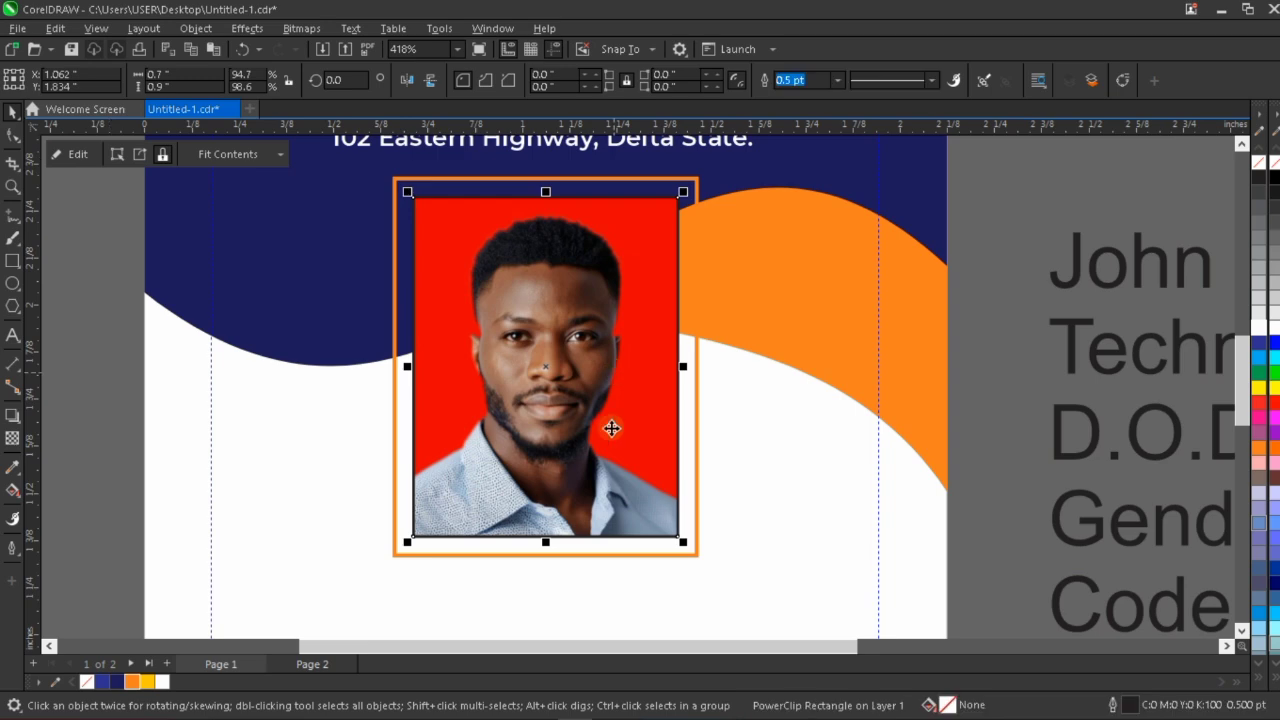
pyautogui.rightClick(1258, 162)
pyautogui.scroll(-5, 840, 255)
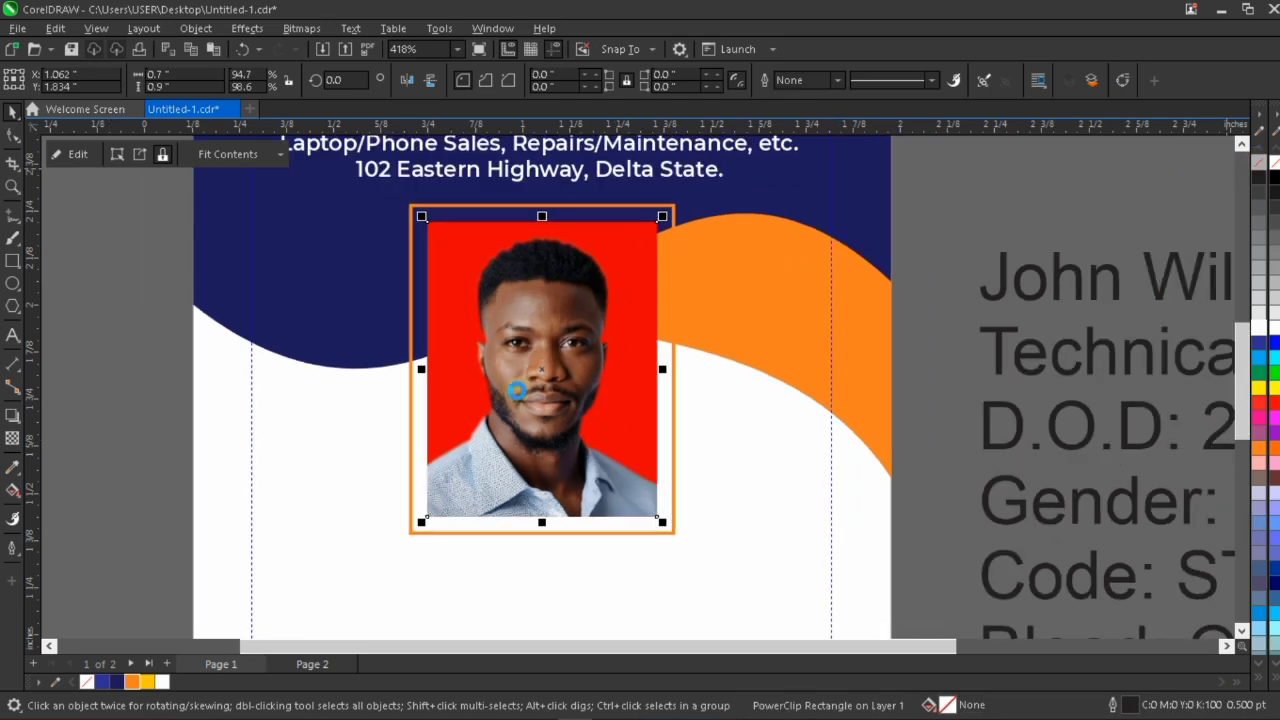
pyautogui.click(829, 258)
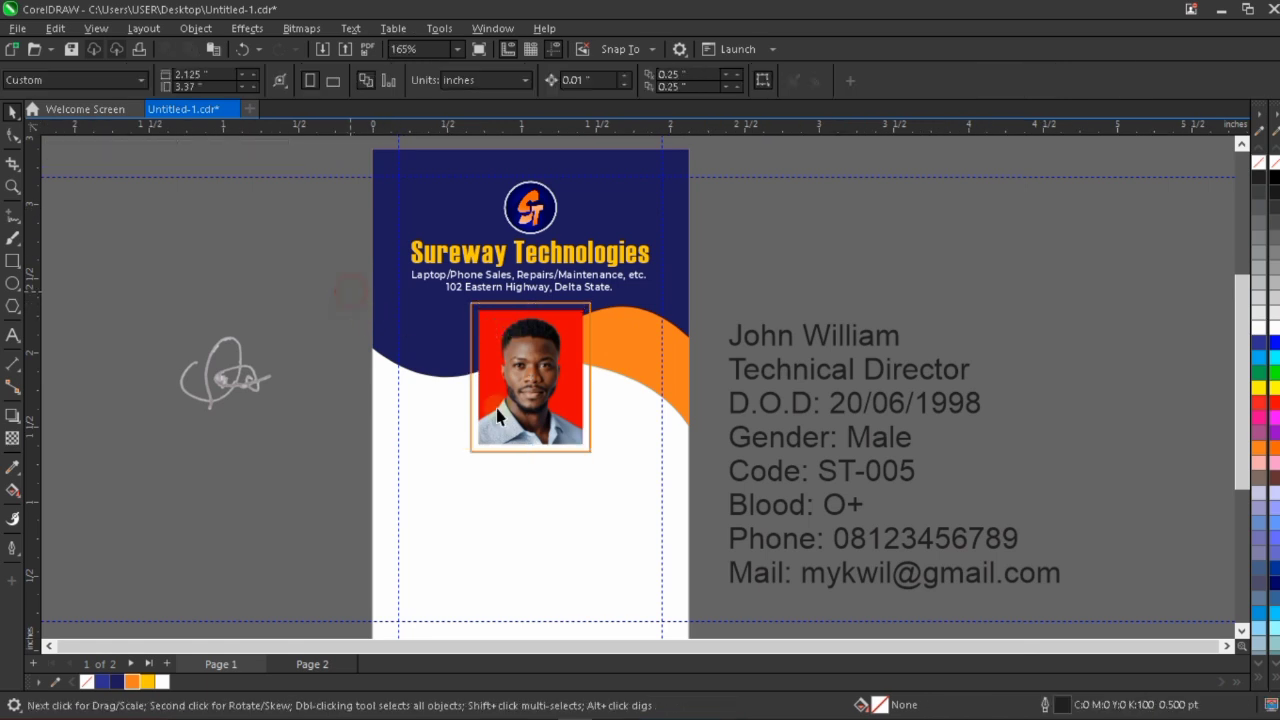
pyautogui.moveTo(350, 293); pyautogui.dragTo(618, 536)
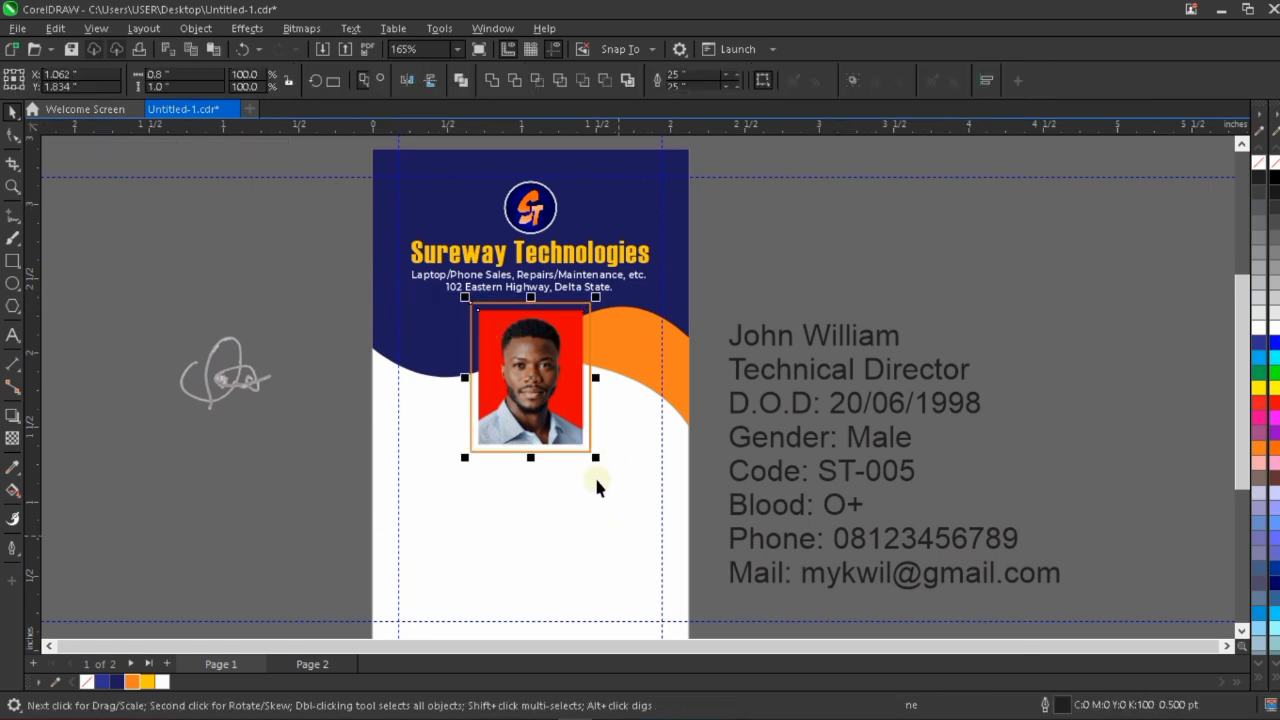
pyautogui.keyDown('shift'); pyautogui.click(576, 520); pyautogui.keyUp('shift')
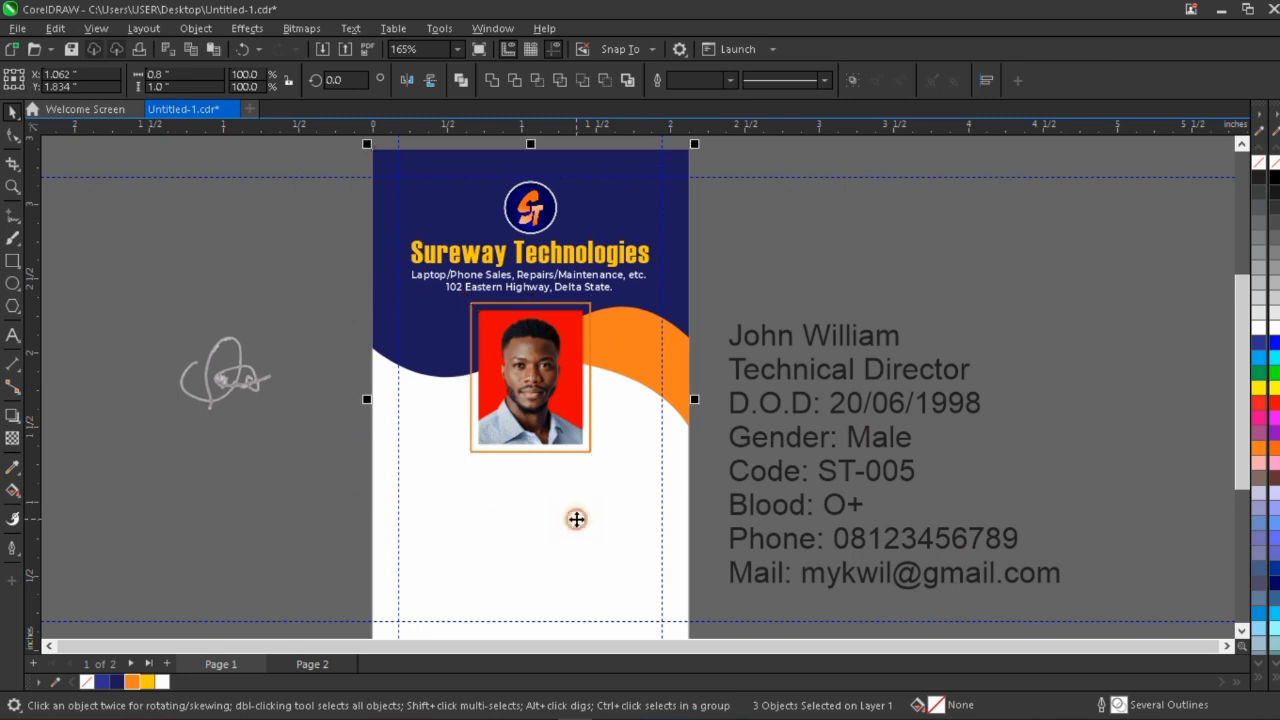
pyautogui.click(767, 229)
pyautogui.scroll(-1, 599, 411)
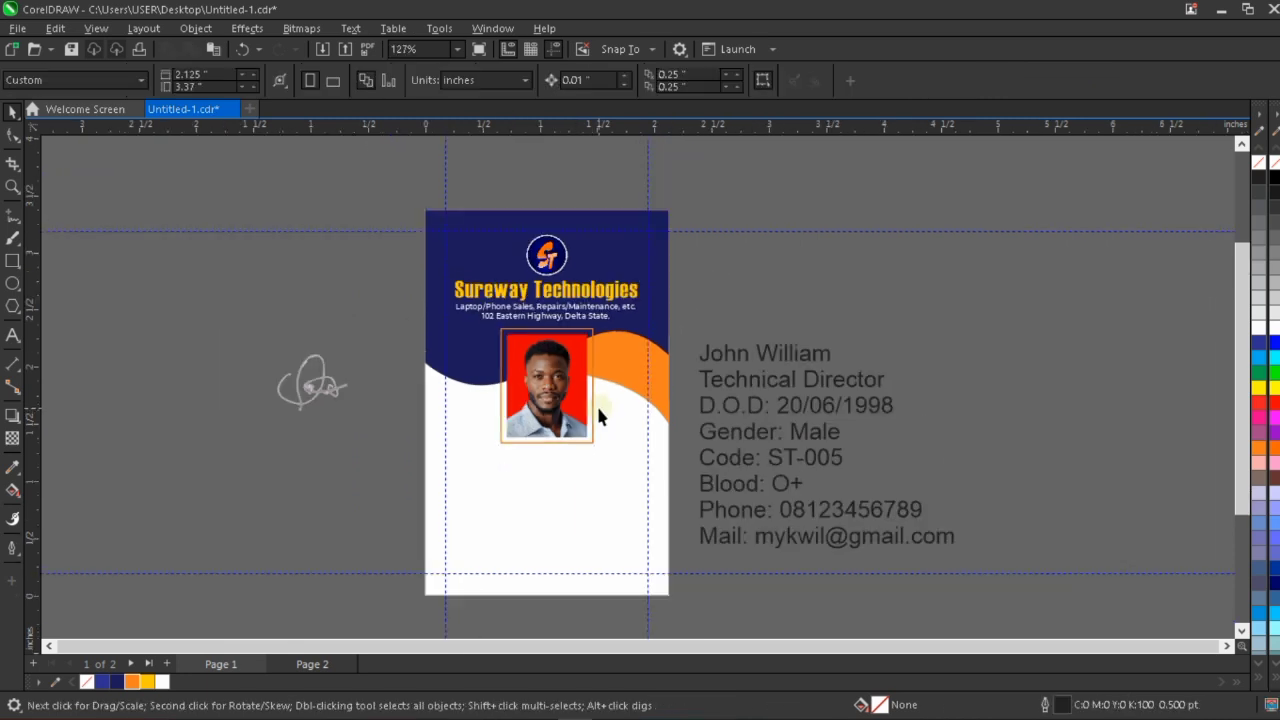
# Place the cardholder's name text beneath the photo, centre it horizontally with the photo and nudge it down about 0.03 inches.
pyautogui.click(785, 358)
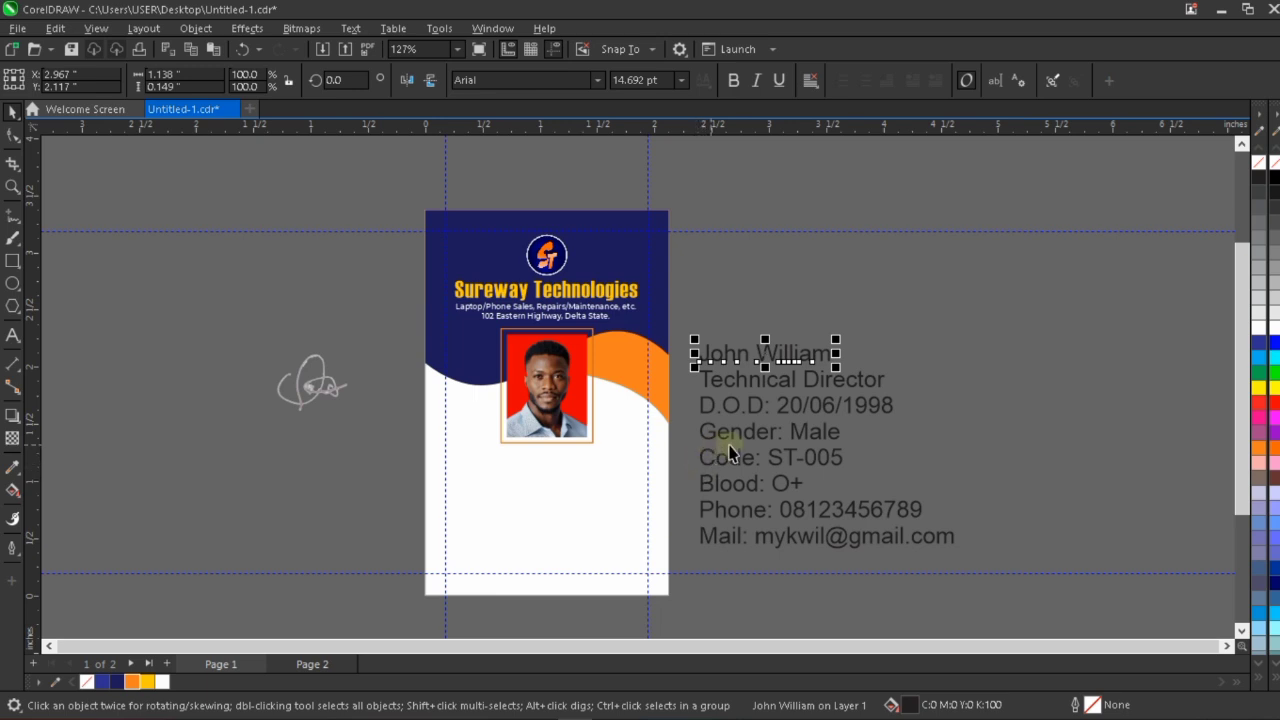
pyautogui.click(909, 415)
pyautogui.click(771, 351)
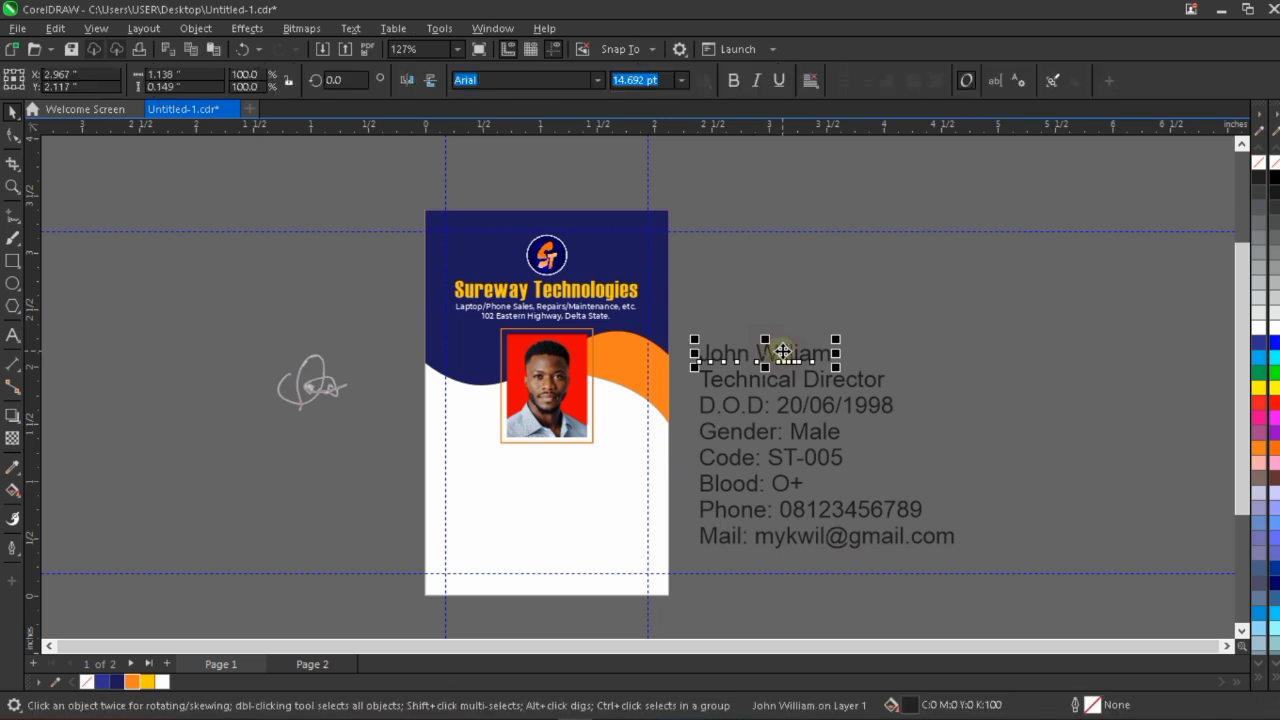
pyautogui.moveTo(799, 358); pyautogui.dragTo(561, 458)
pyautogui.scroll(2, 561, 458)
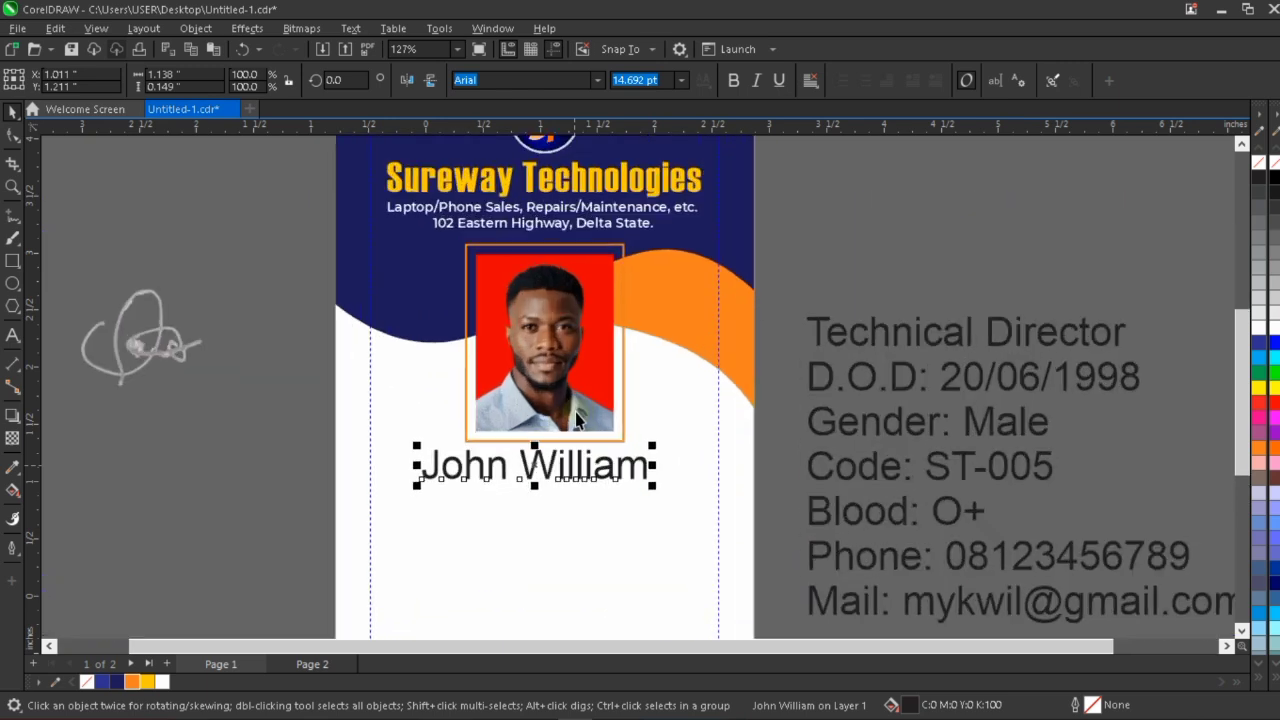
pyautogui.keyDown('shift'); pyautogui.click(600, 374); pyautogui.keyUp('shift')
pyautogui.click(560, 474)
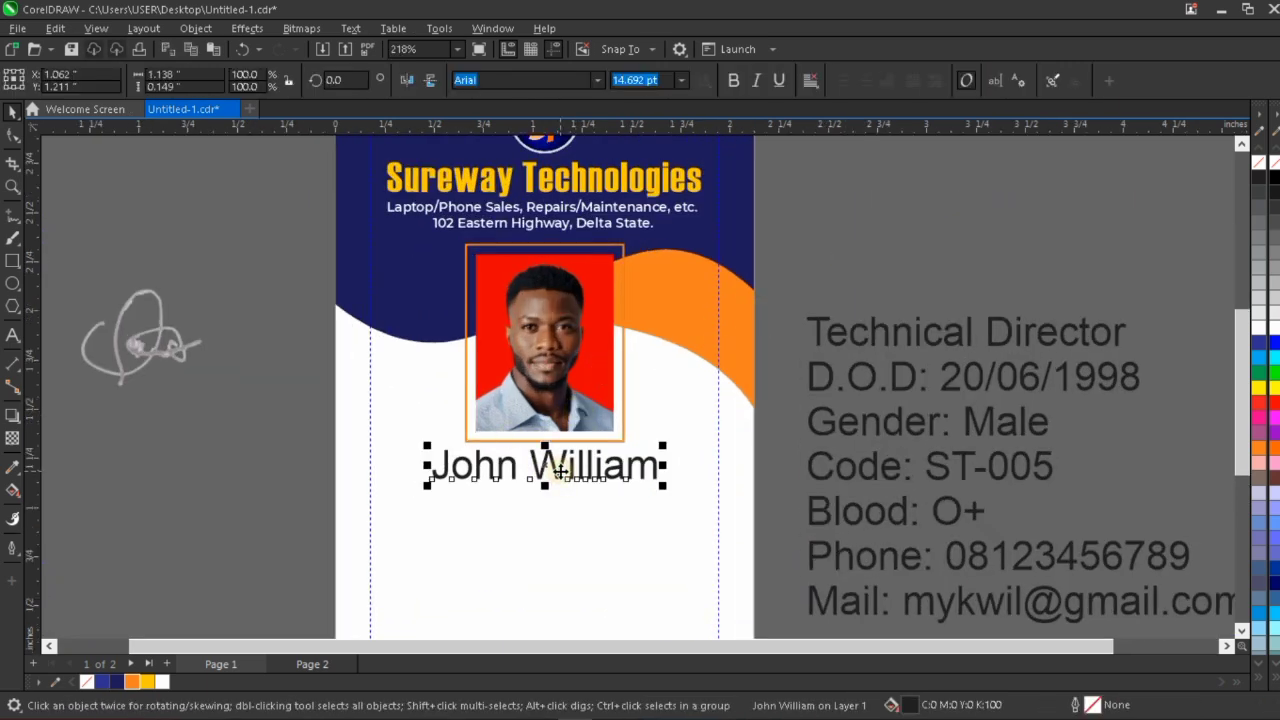
pyautogui.press('Down')
pyautogui.press('Down')
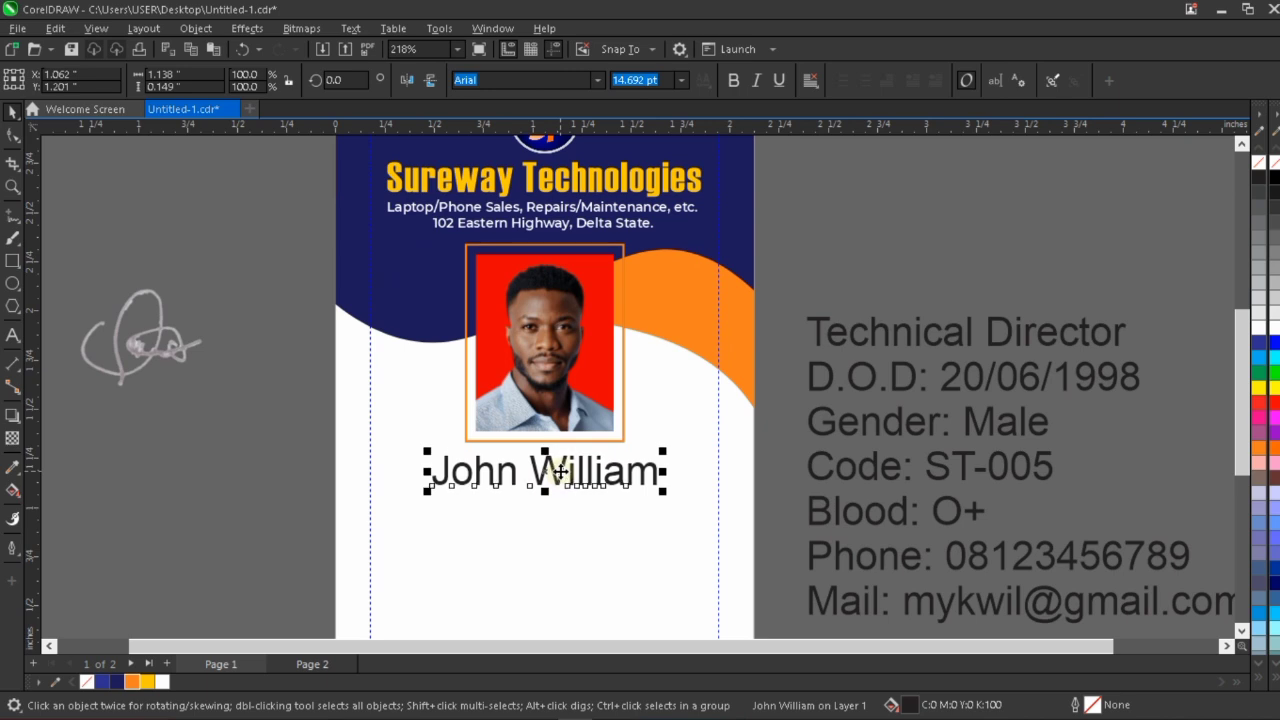
# Convert the cardholder's name beneath the photo to uppercase and set its font size to 12 pt.
pyautogui.click(352, 28)
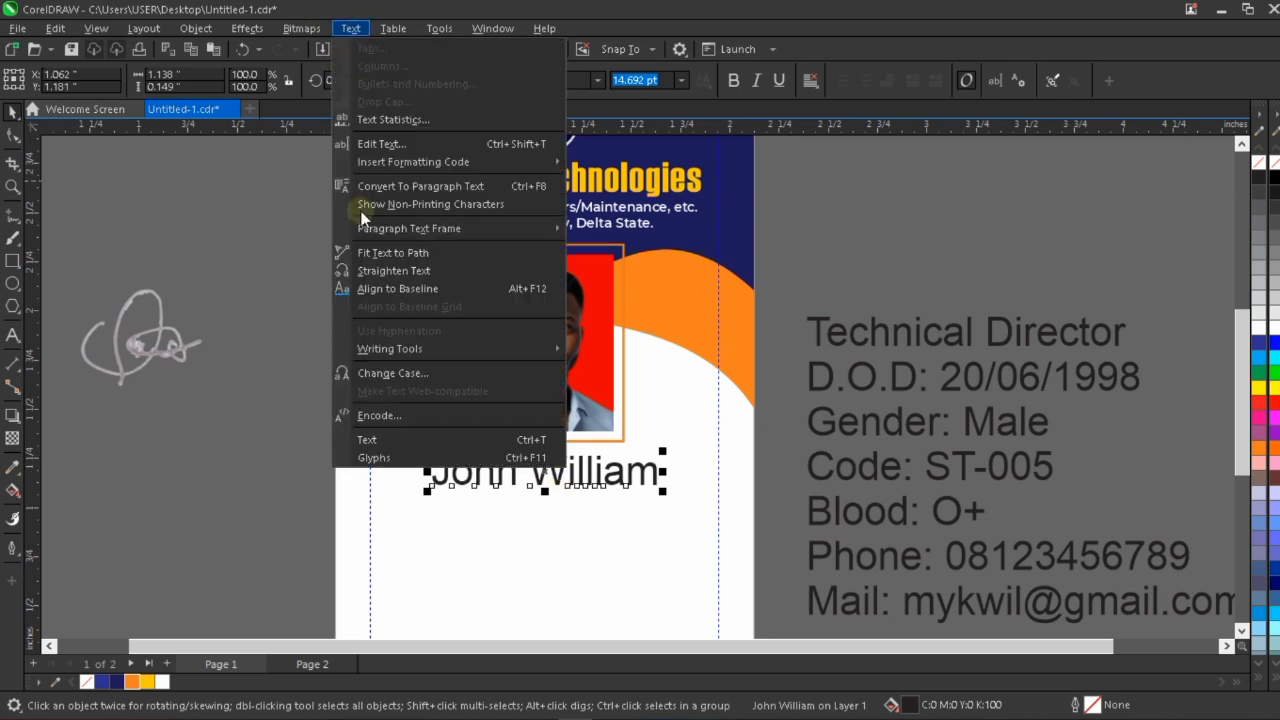
pyautogui.click(443, 383)
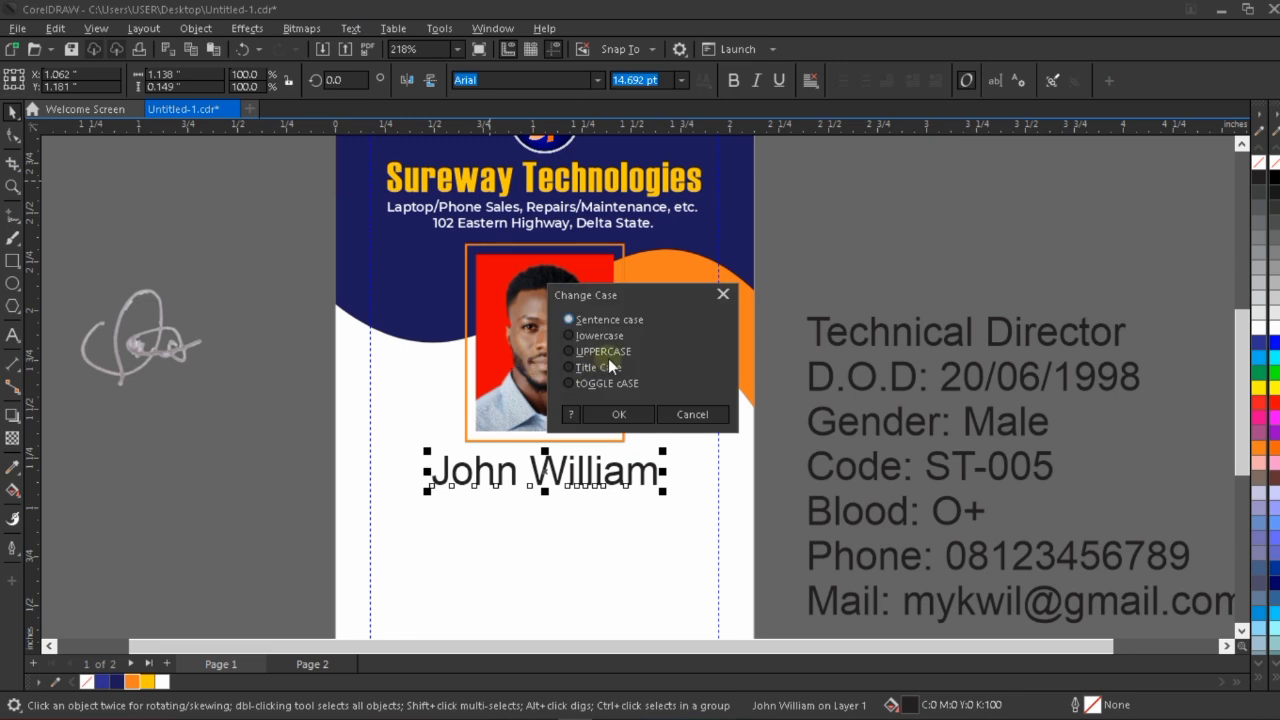
pyautogui.click(621, 413)
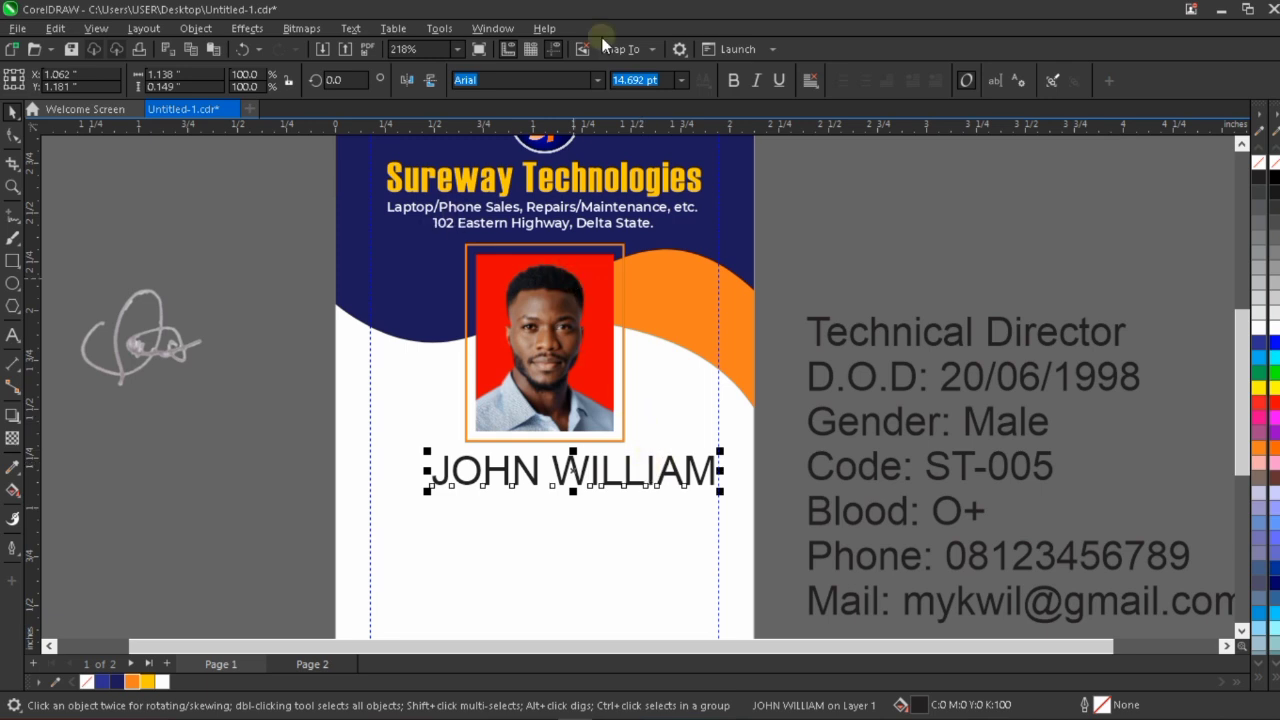
pyautogui.moveTo(722, 450); pyautogui.dragTo(684, 432)
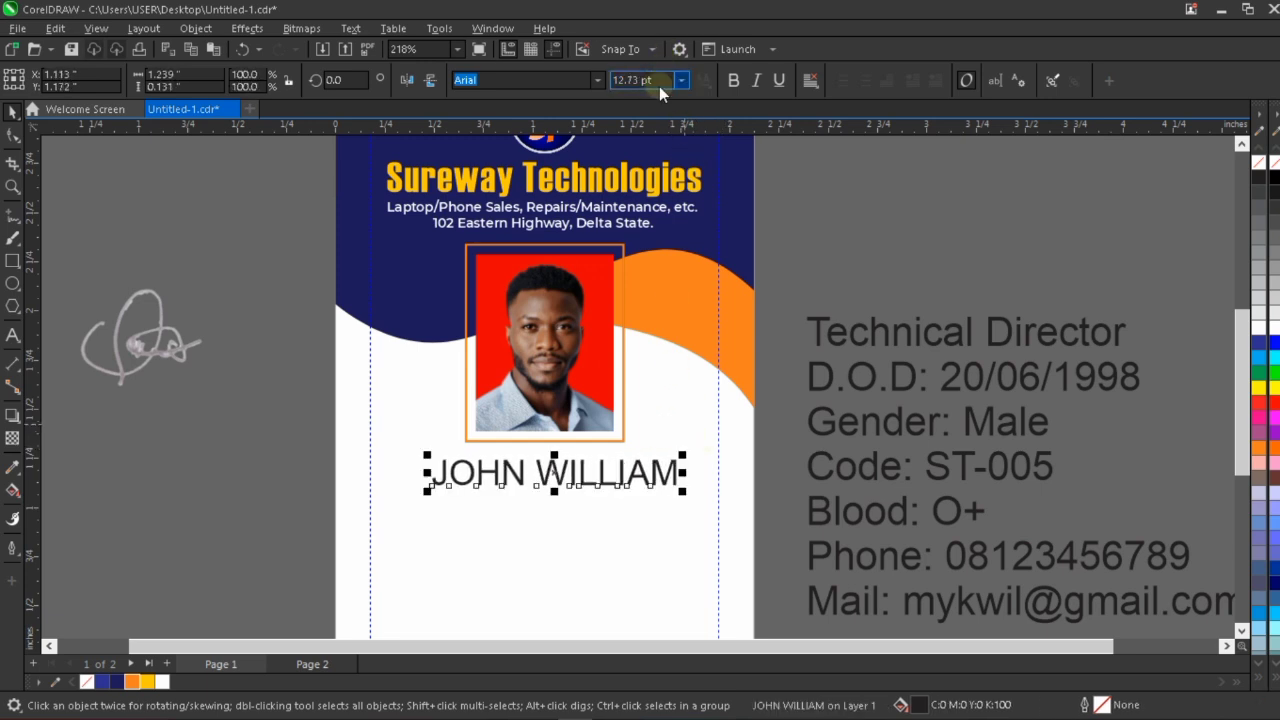
pyautogui.write('12')
pyautogui.press('Return')
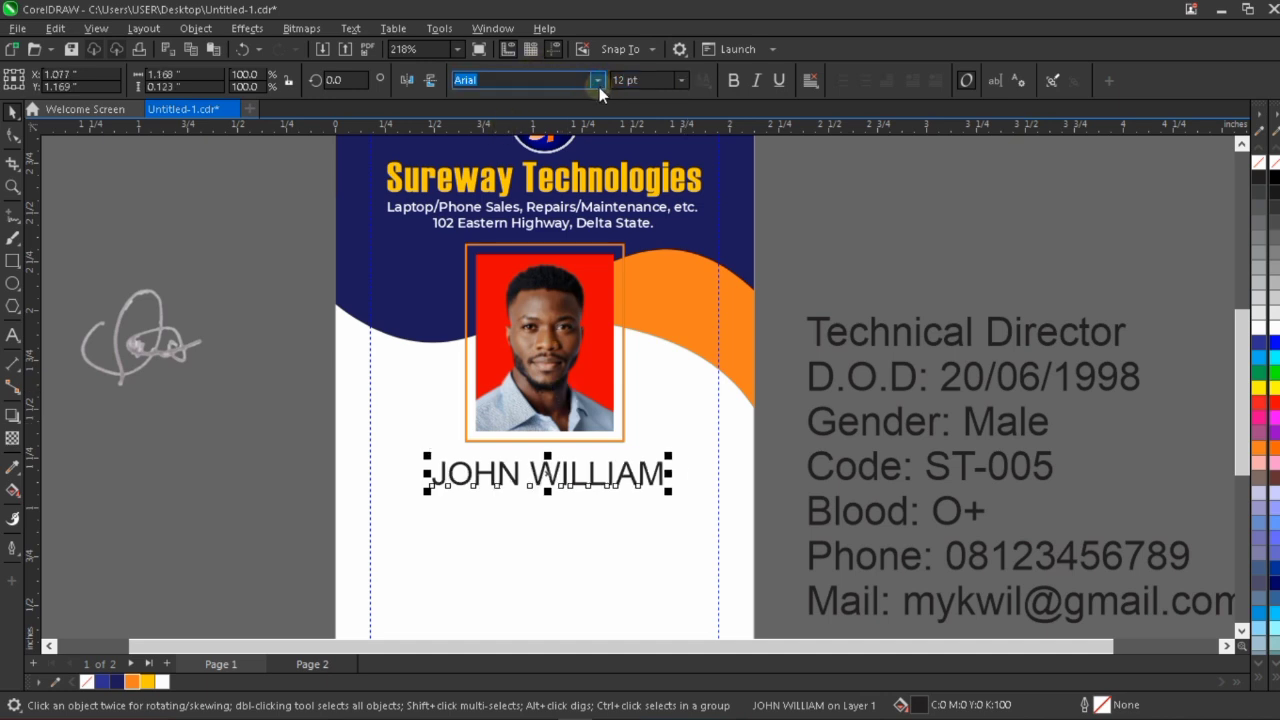
# Change the font of the cardholder's name to Montserrat Black.
pyautogui.click(597, 81)
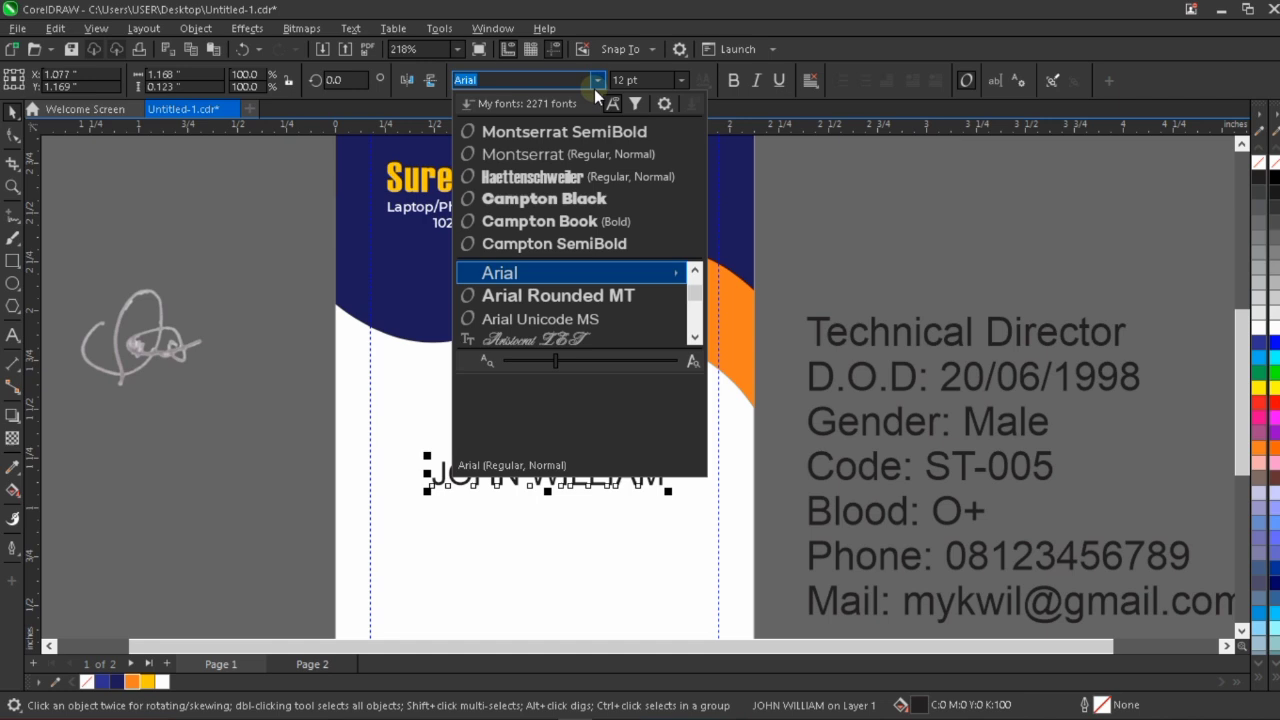
pyautogui.click(625, 158)
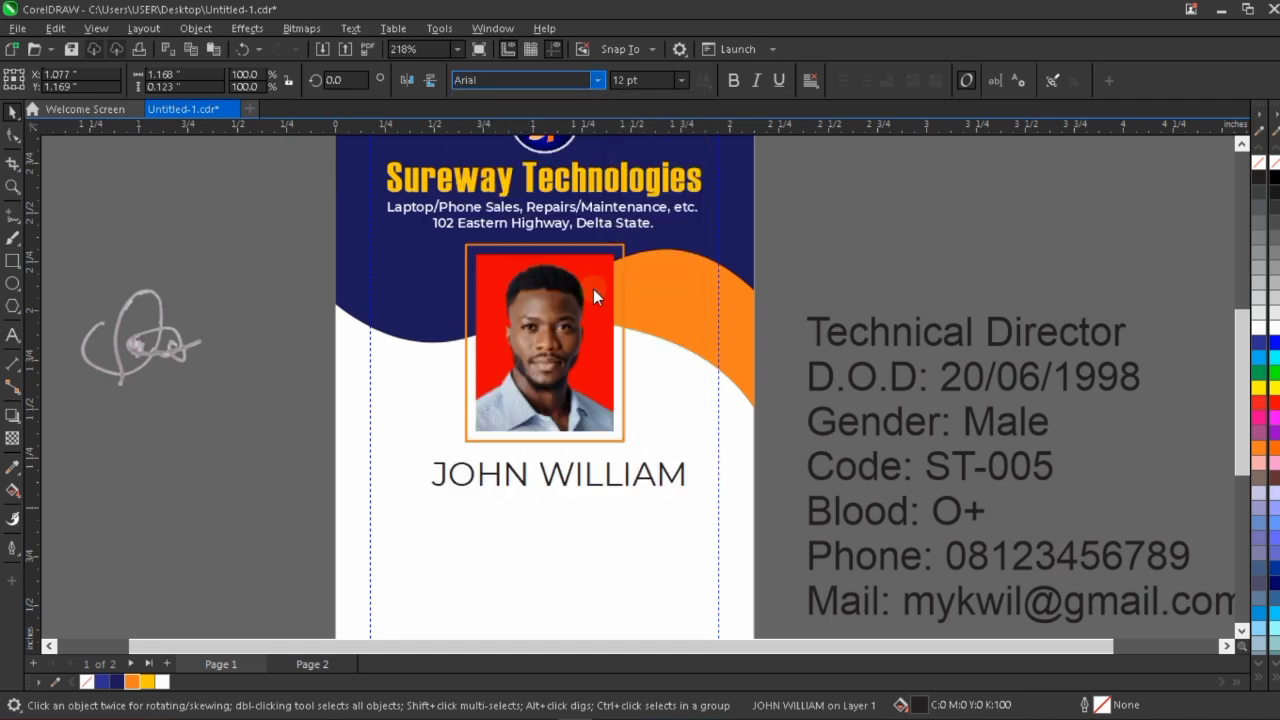
pyautogui.click(600, 84)
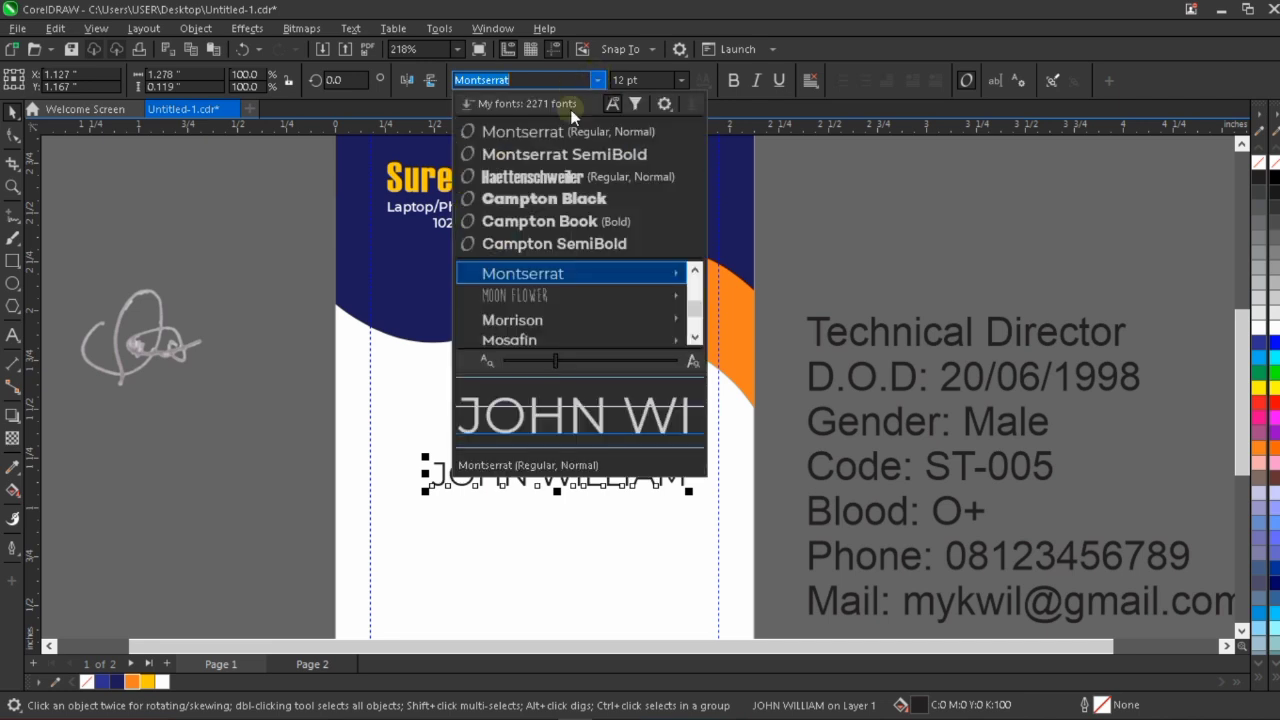
pyautogui.moveTo(668, 278)
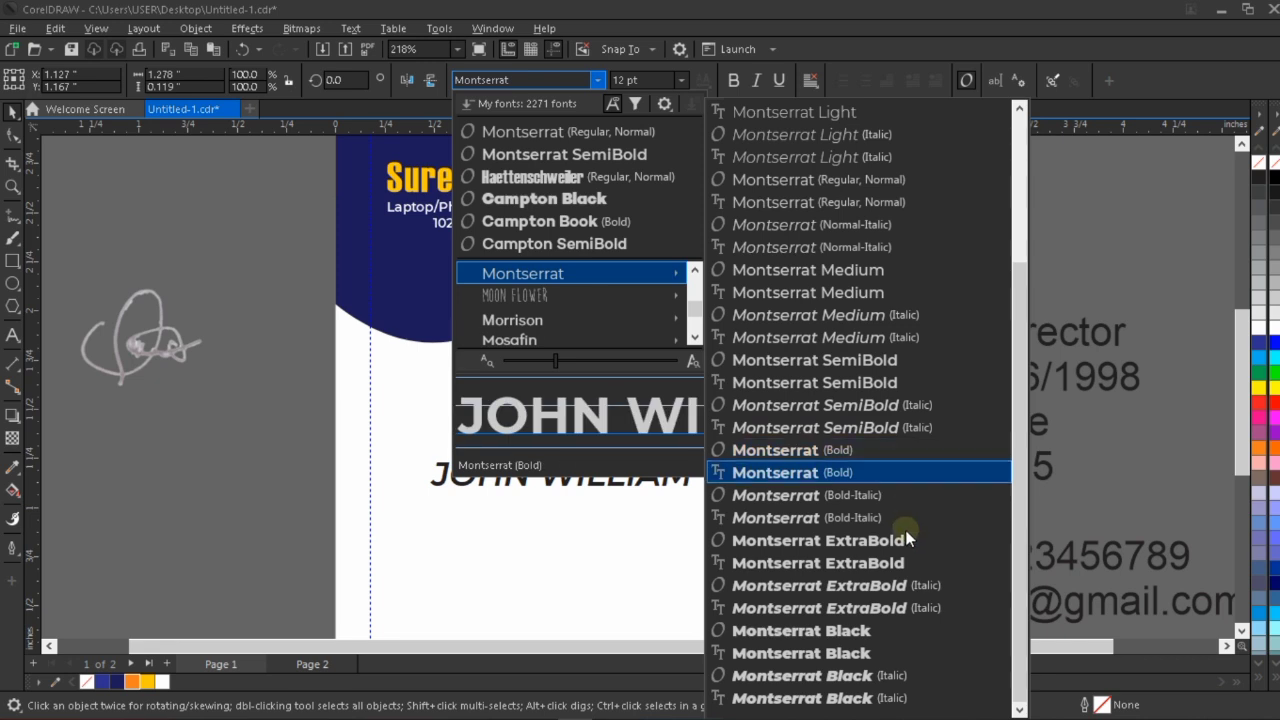
pyautogui.click(885, 631)
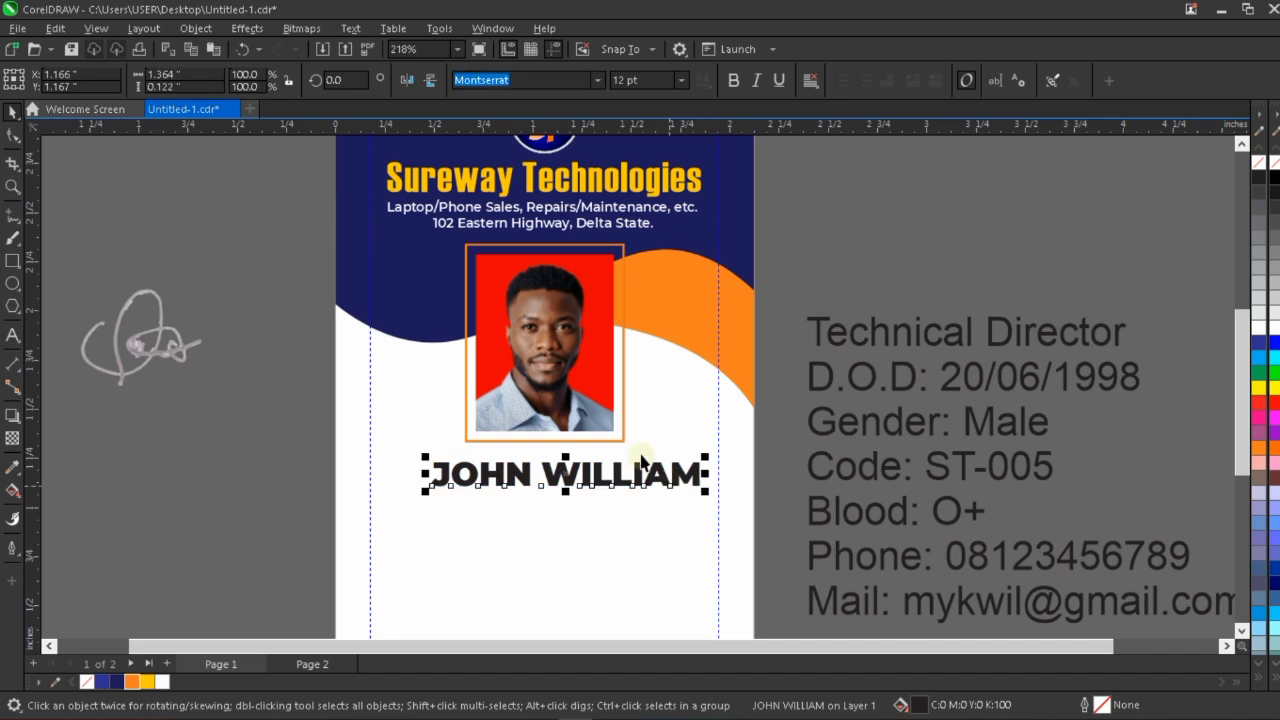
# Centre the cardholder's name horizontally with the framed photo.
pyautogui.keyDown('shift'); pyautogui.click(572, 421); pyautogui.keyUp('shift')
pyautogui.press('c')
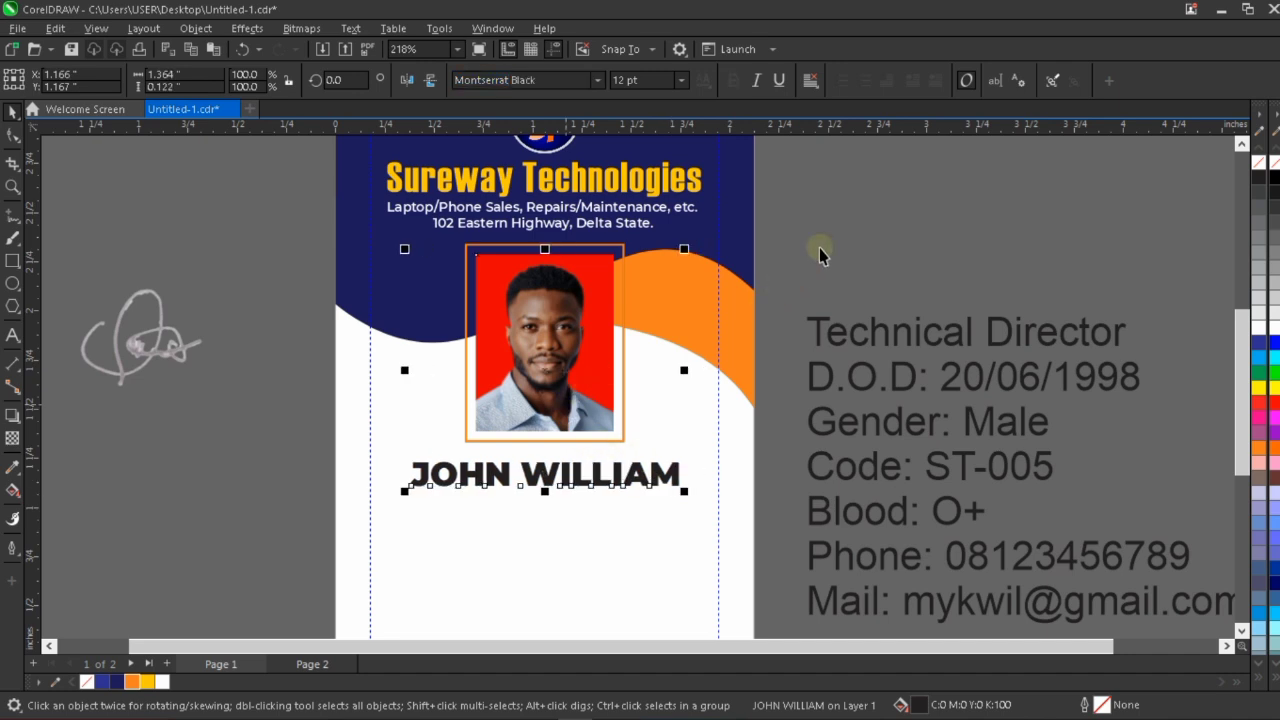
pyautogui.press('Escape')
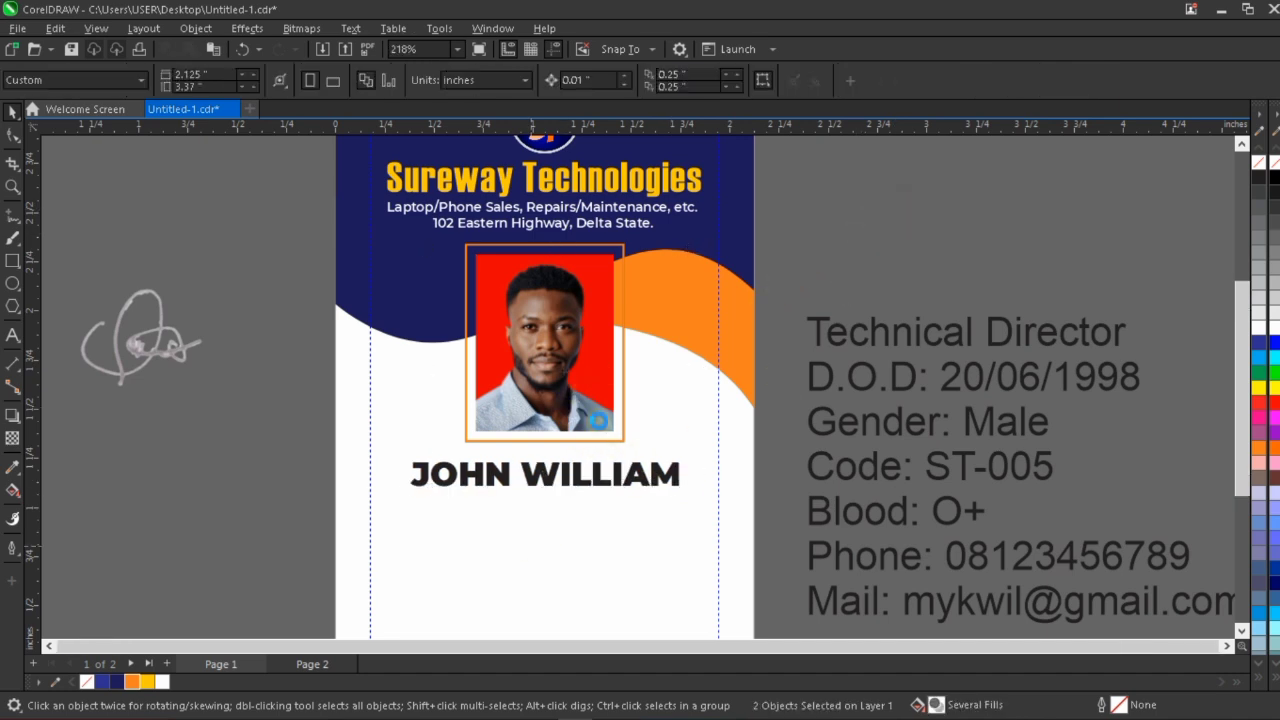
# Fill the cardholder's name with the header's dark navy and nudge it up about 0.045 inches towards the photo frame.
pyautogui.scroll(-1, 605, 428)
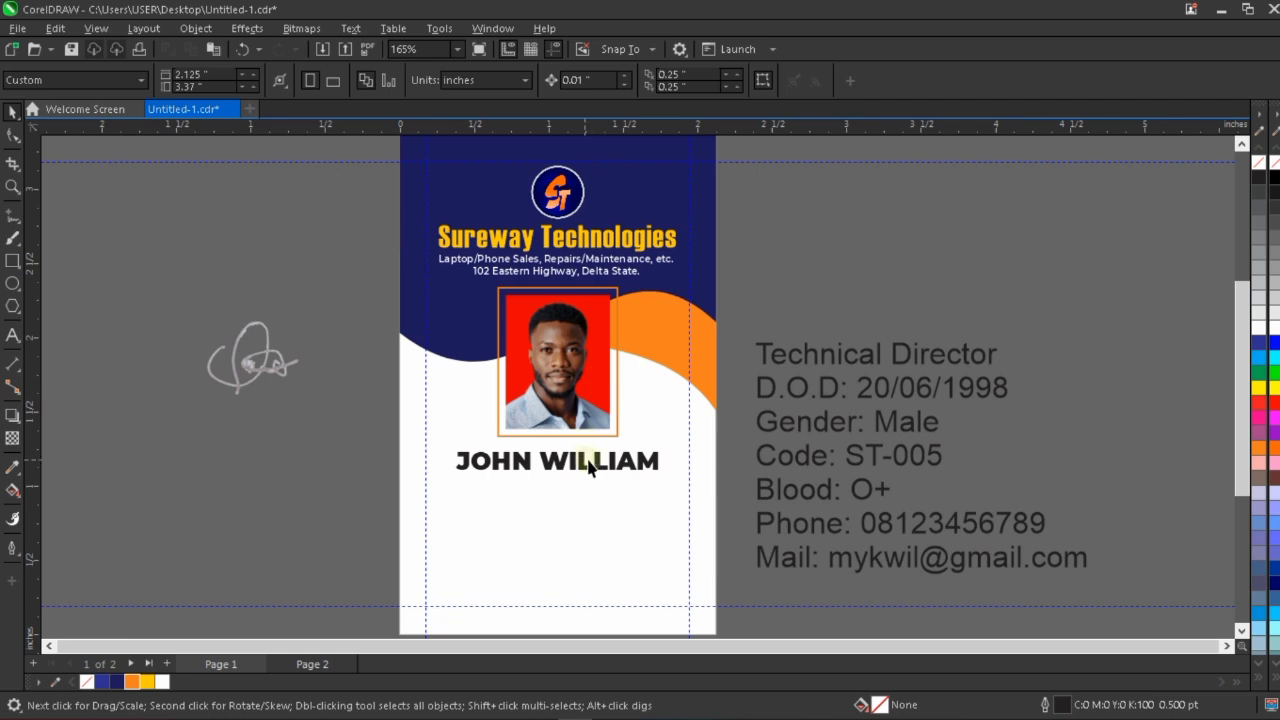
pyautogui.click(603, 470)
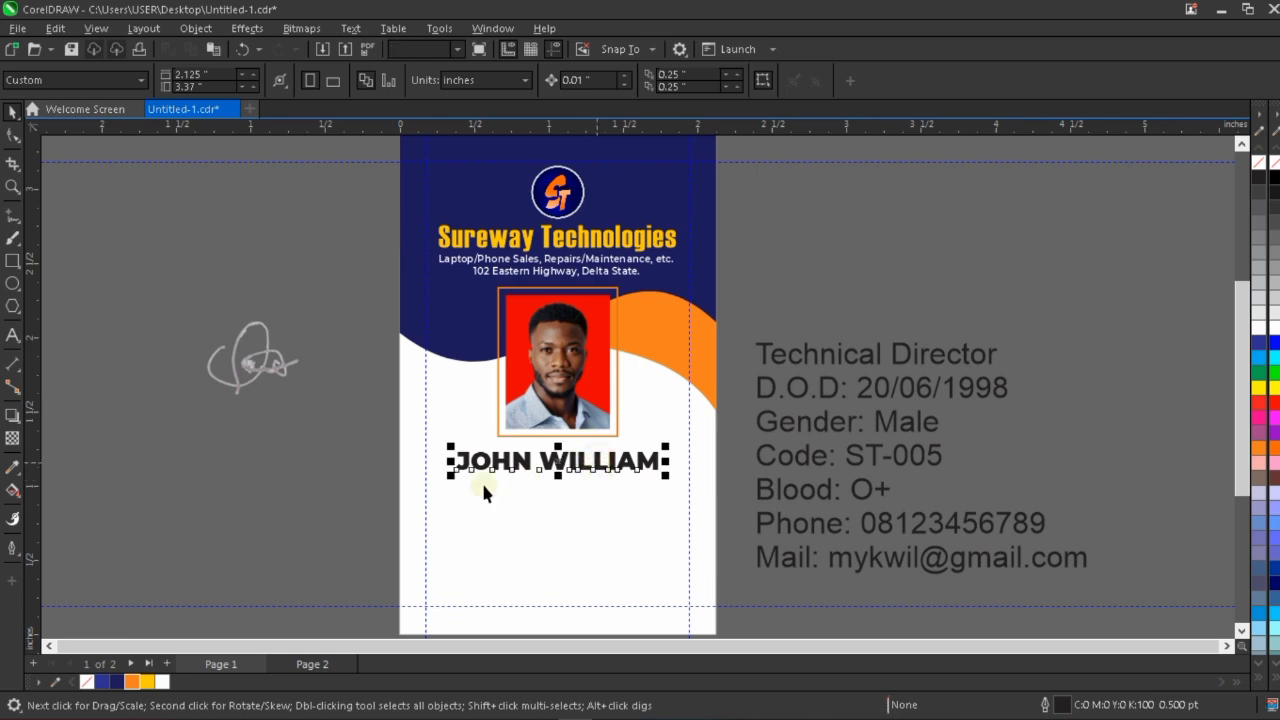
pyautogui.click(117, 682)
pyautogui.scroll(2, 555, 445)
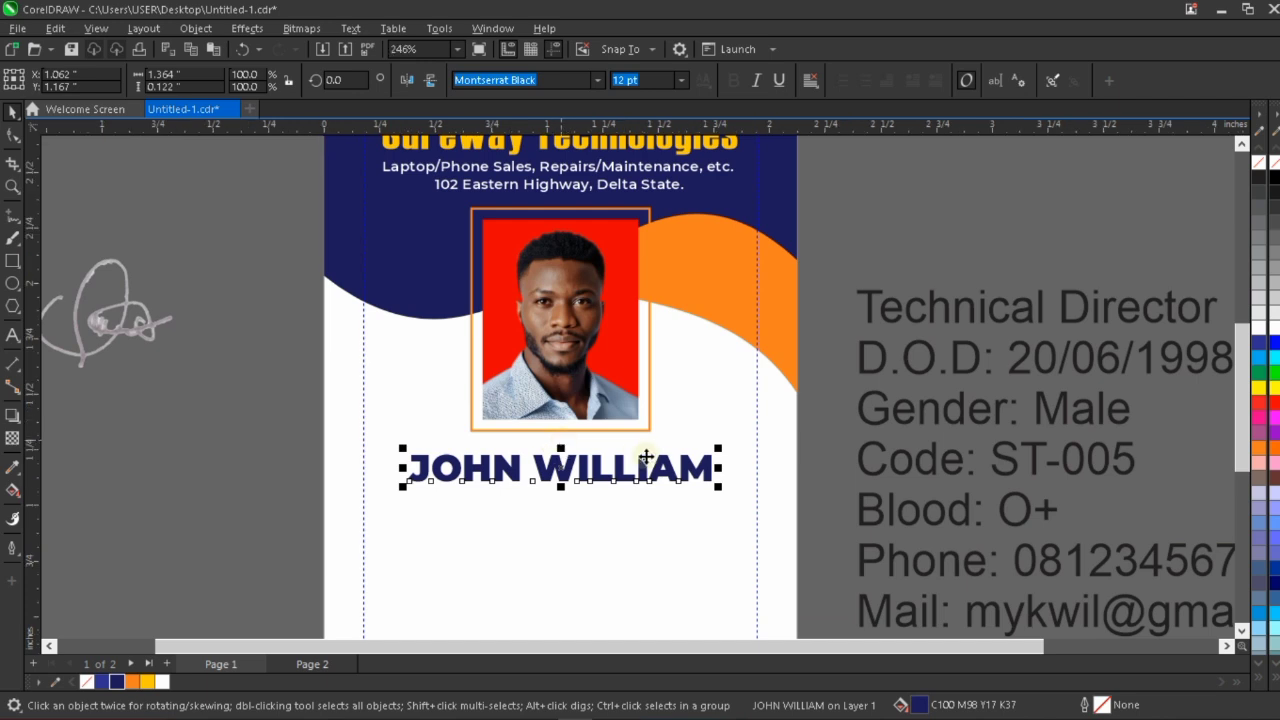
pyautogui.press('Up')
pyautogui.press('Up')
pyautogui.press('Up')
pyautogui.press('Up')
pyautogui.press('Up')
pyautogui.press('Up')
pyautogui.press('Up')
pyautogui.press('Up')
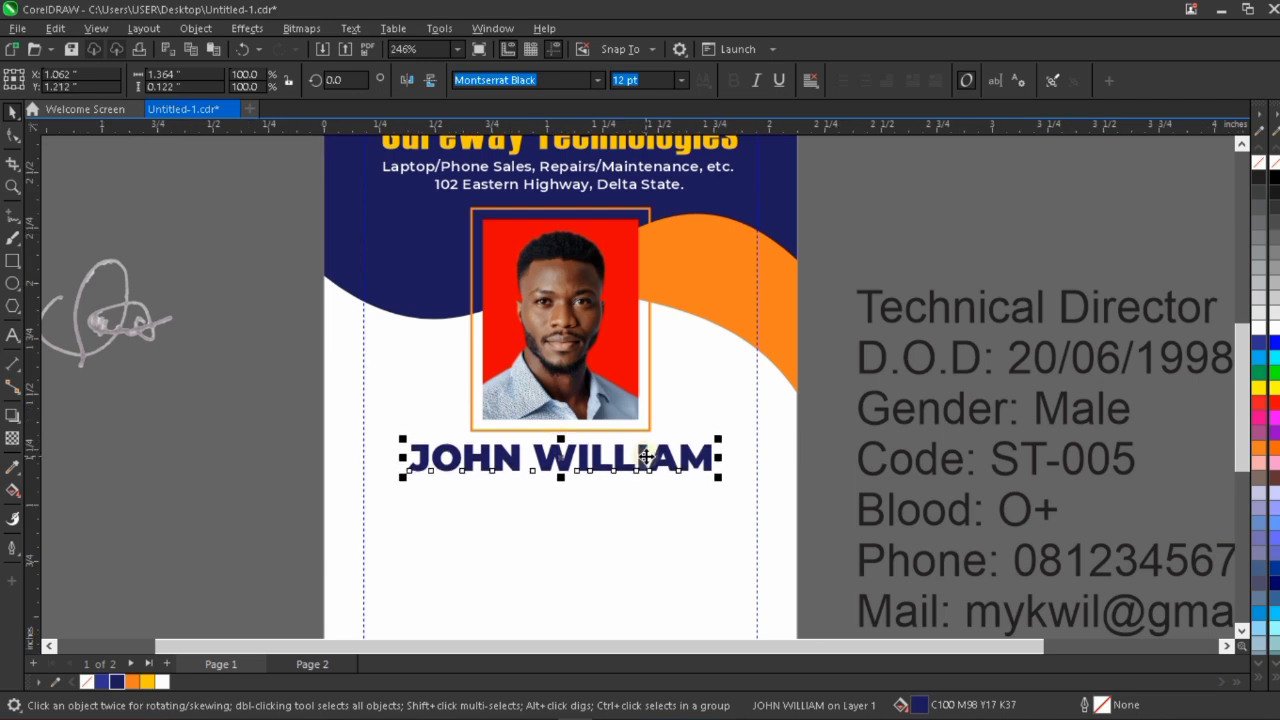
pyautogui.scroll(-2, 663, 430)
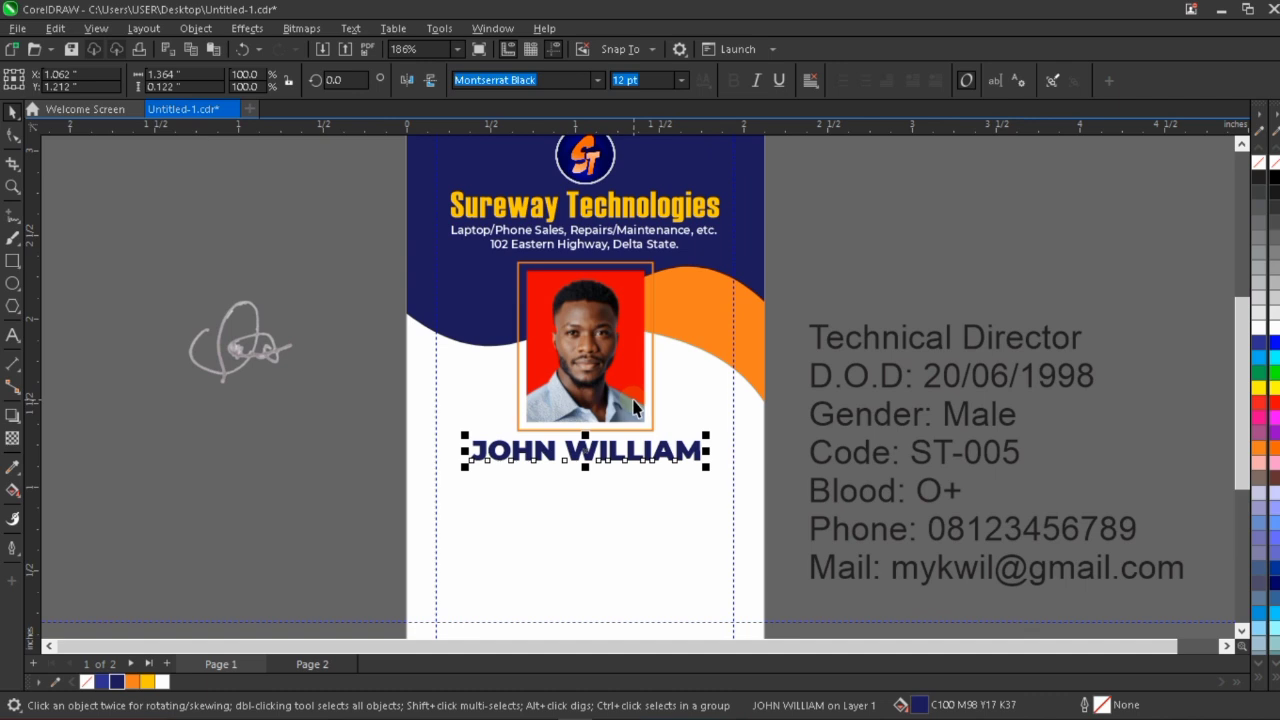
pyautogui.click(850, 250)
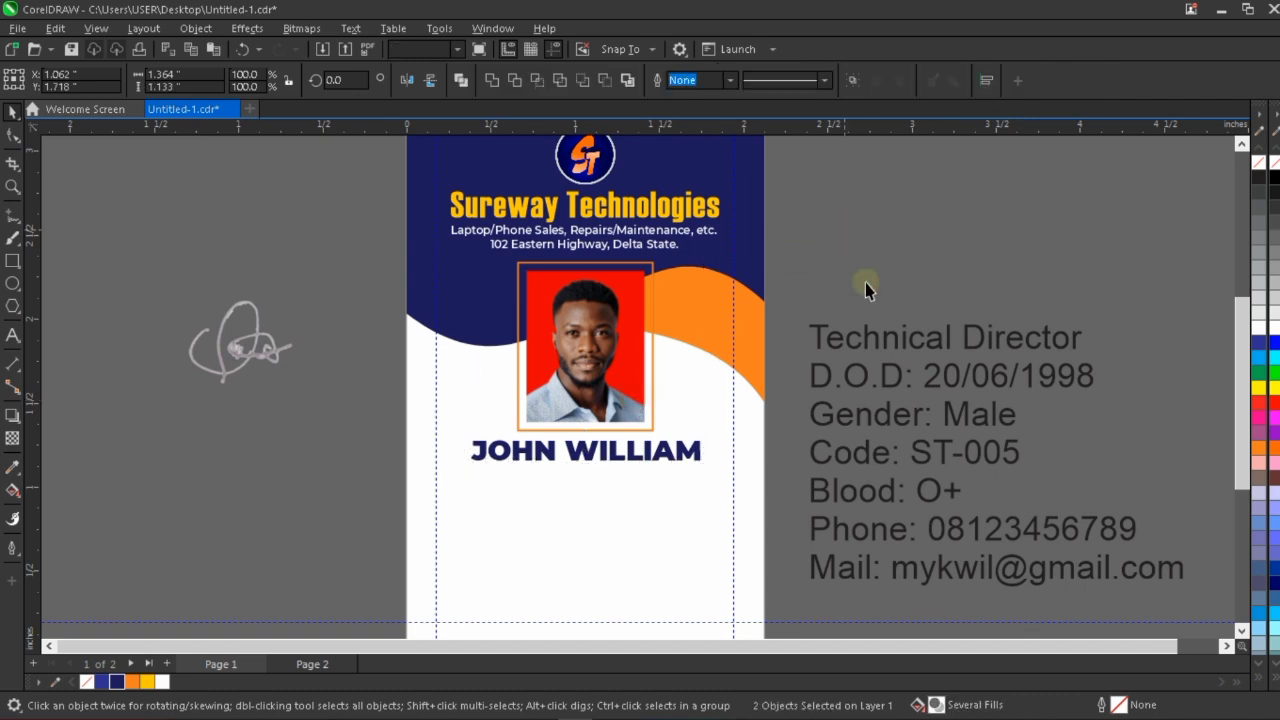
# Shrink the "Technical Director" text to about 0.99 by 0.09 inches and move it directly beneath the cardholder's name.
pyautogui.click(940, 345)
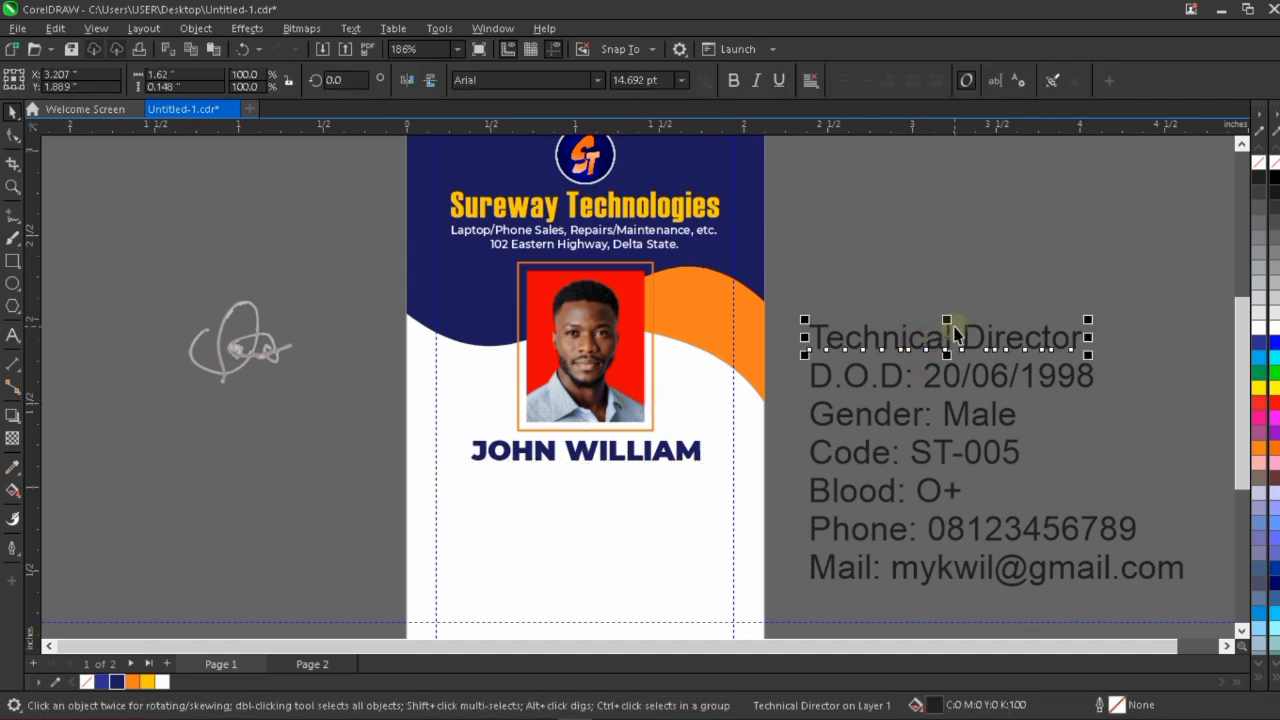
pyautogui.moveTo(1088, 320); pyautogui.dragTo(985, 315)
pyautogui.moveTo(929, 347); pyautogui.dragTo(627, 481)
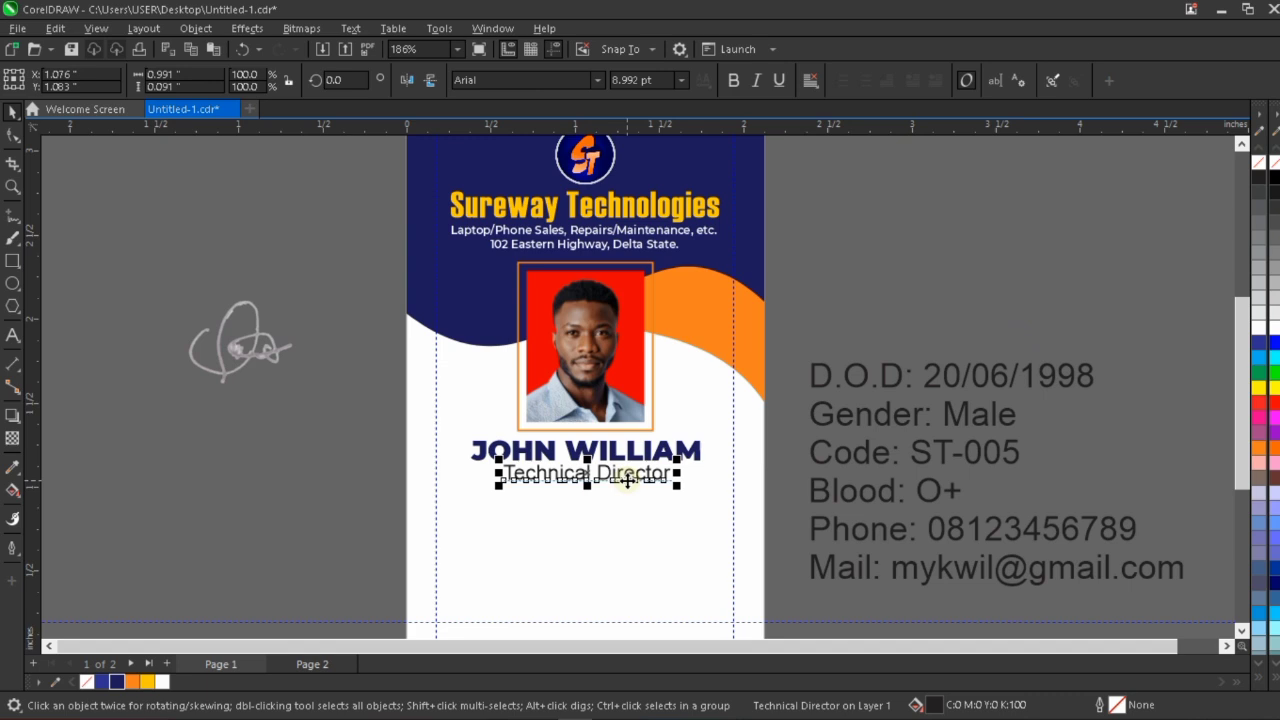
# Set the "Technical Director" text in italic Montserrat SemiBold at 7 pt.
pyautogui.scroll(2, 627, 481)
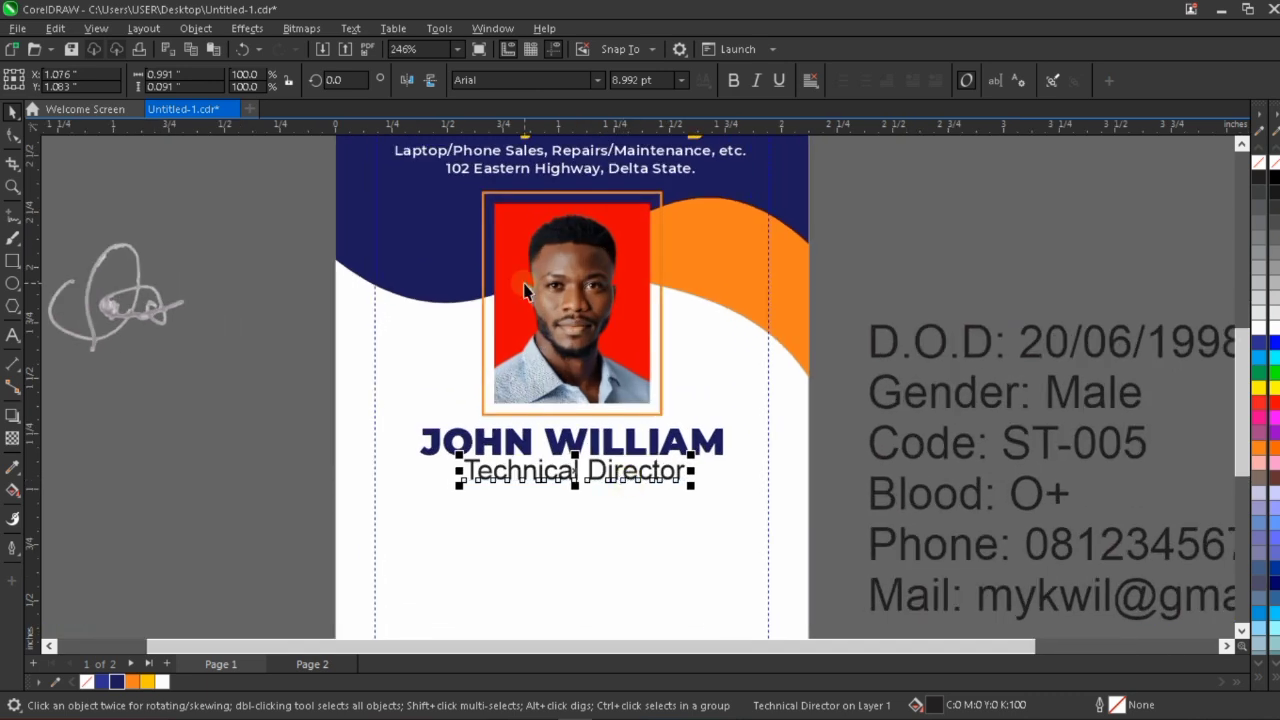
pyautogui.click(599, 79)
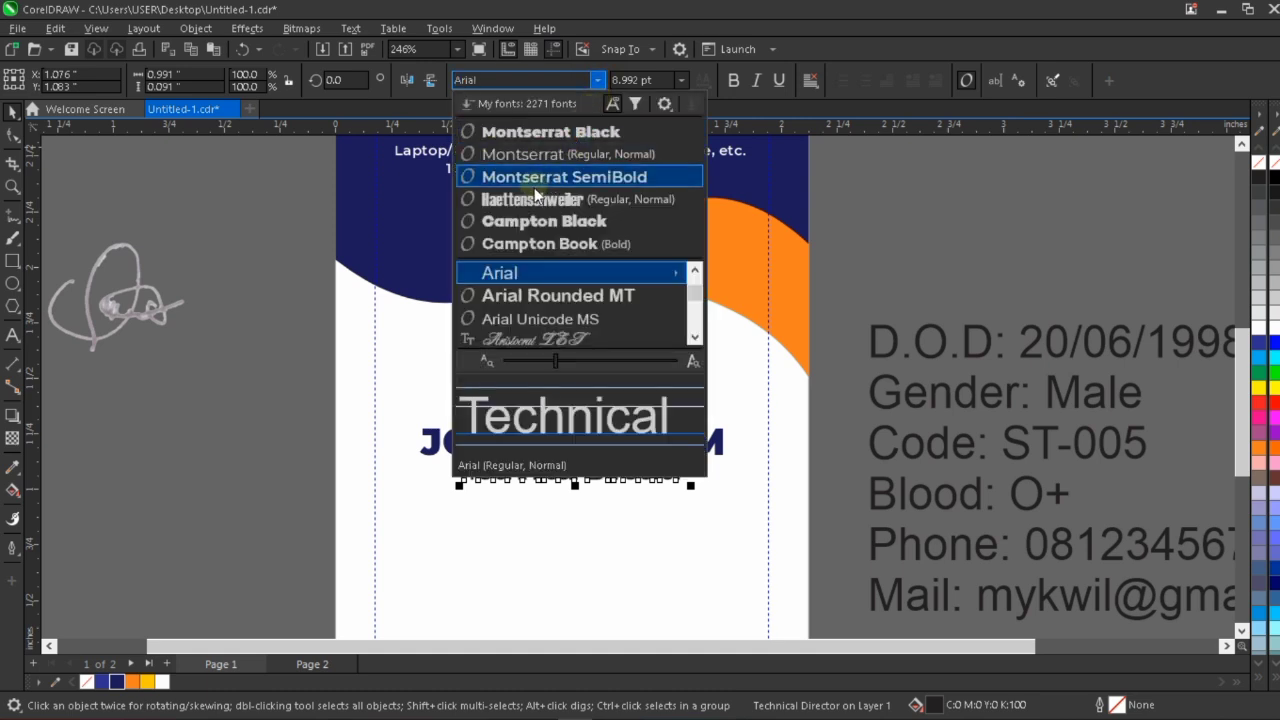
pyautogui.press('Escape')
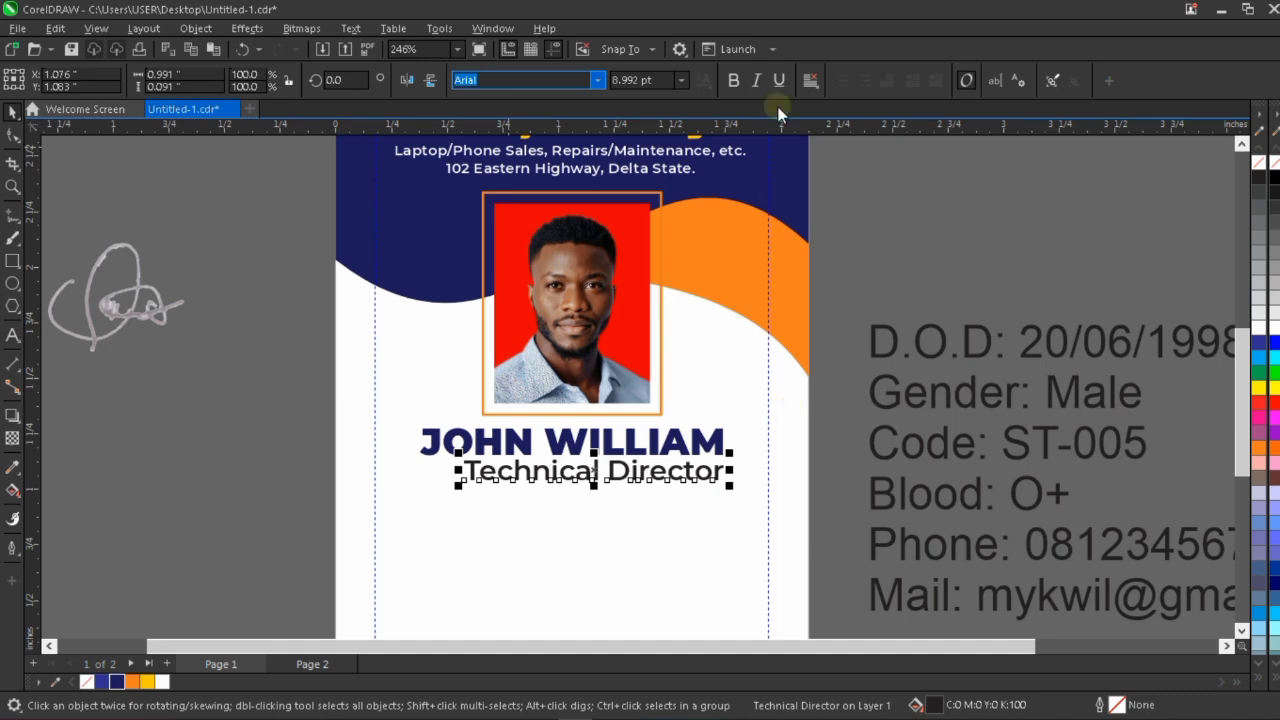
pyautogui.click(627, 80)
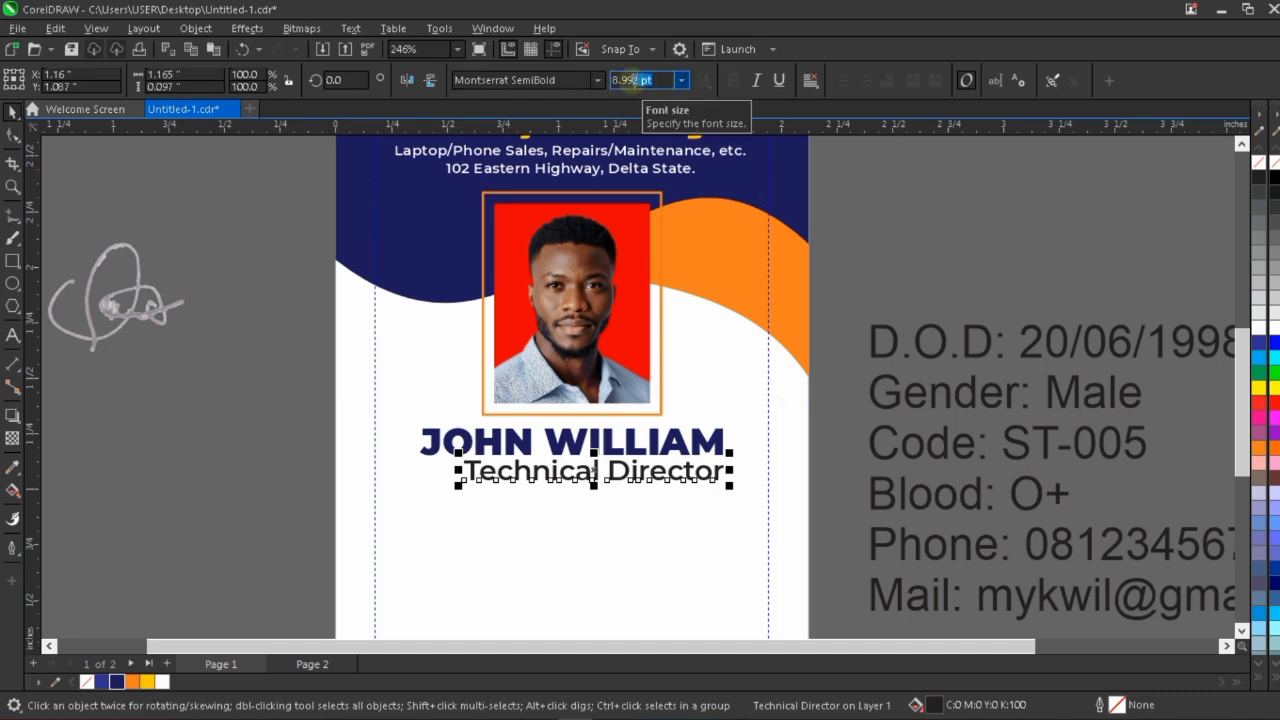
pyautogui.write('7')
pyautogui.press('Return')
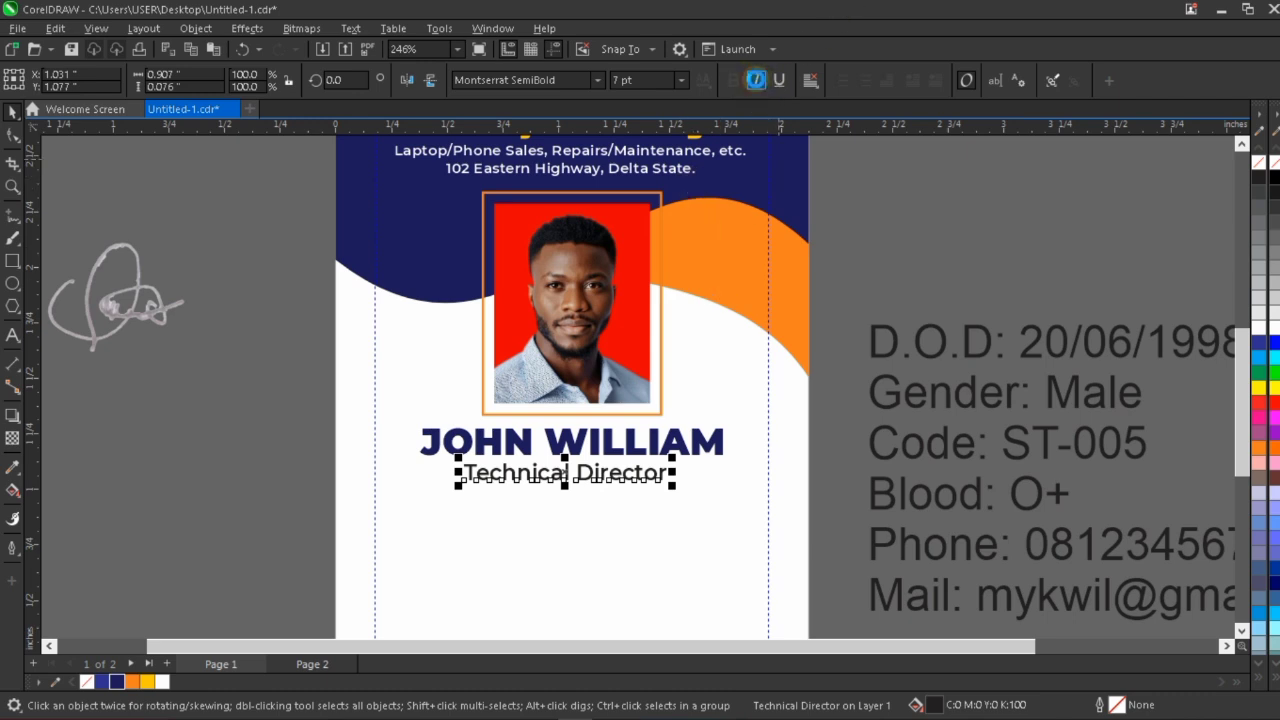
pyautogui.scroll(2, 580, 506)
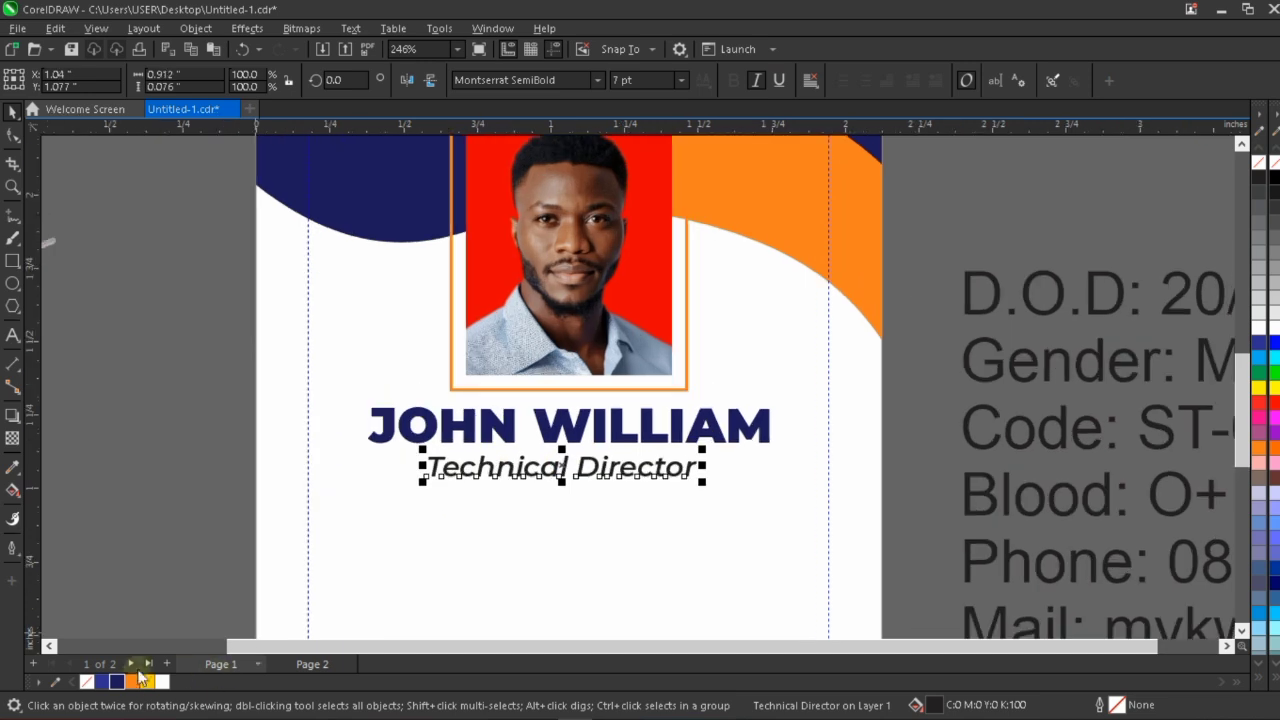
# Fill the "Technical Director" text with orange and centre it horizontally with the cardholder's name.
pyautogui.click(132, 681)
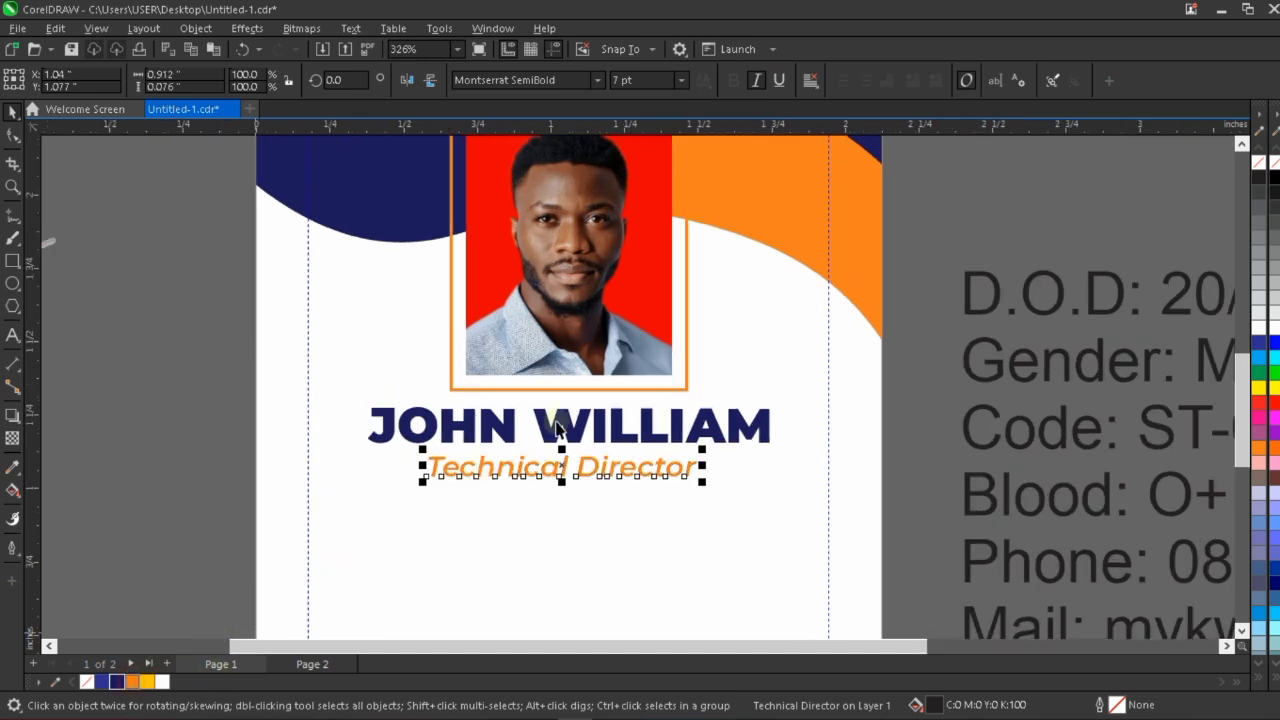
pyautogui.click(598, 460)
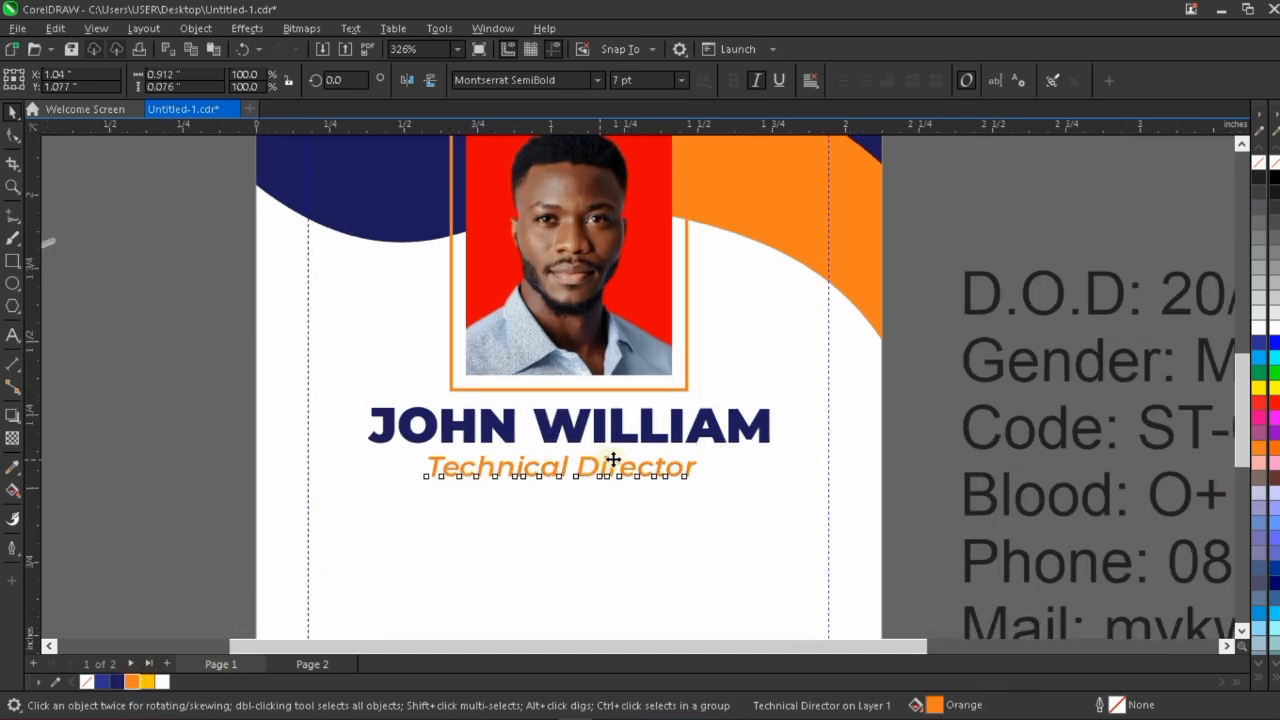
pyautogui.moveTo(613, 459); pyautogui.dragTo(613, 459)
pyautogui.keyDown('shift'); pyautogui.click(617, 433); pyautogui.keyUp('shift')
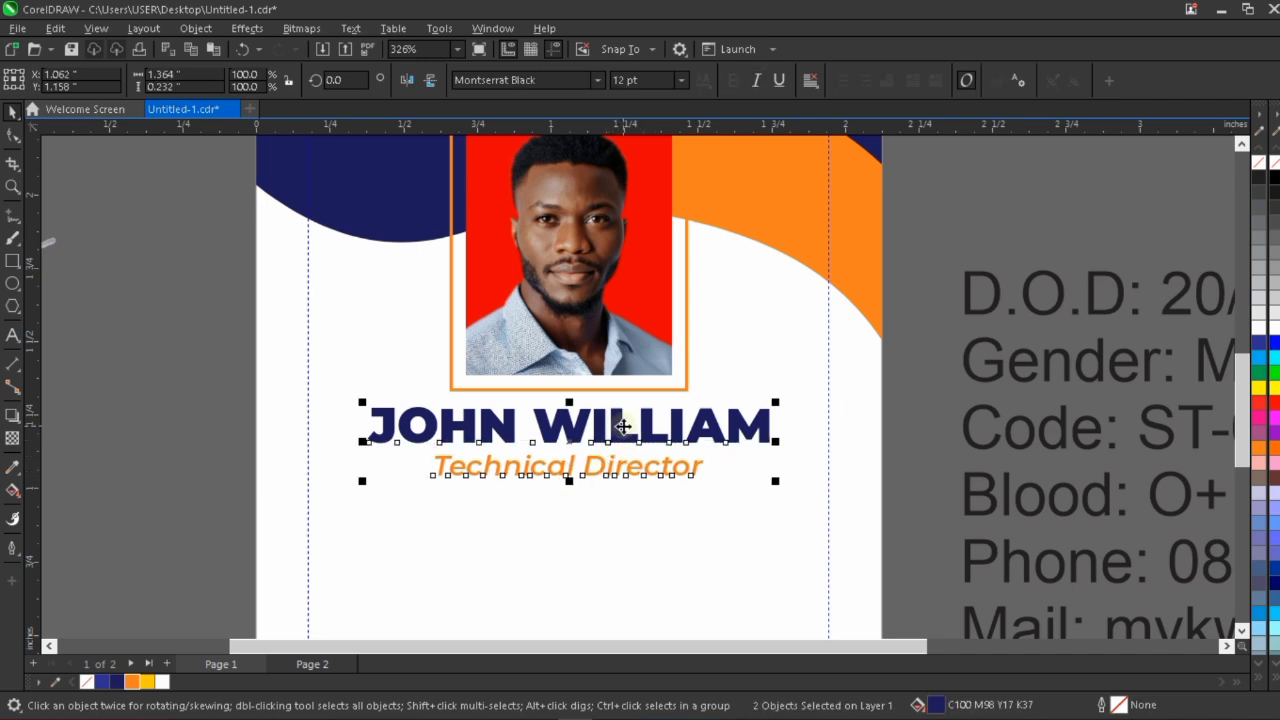
pyautogui.scroll(-2, 622, 427)
pyautogui.click(562, 489)
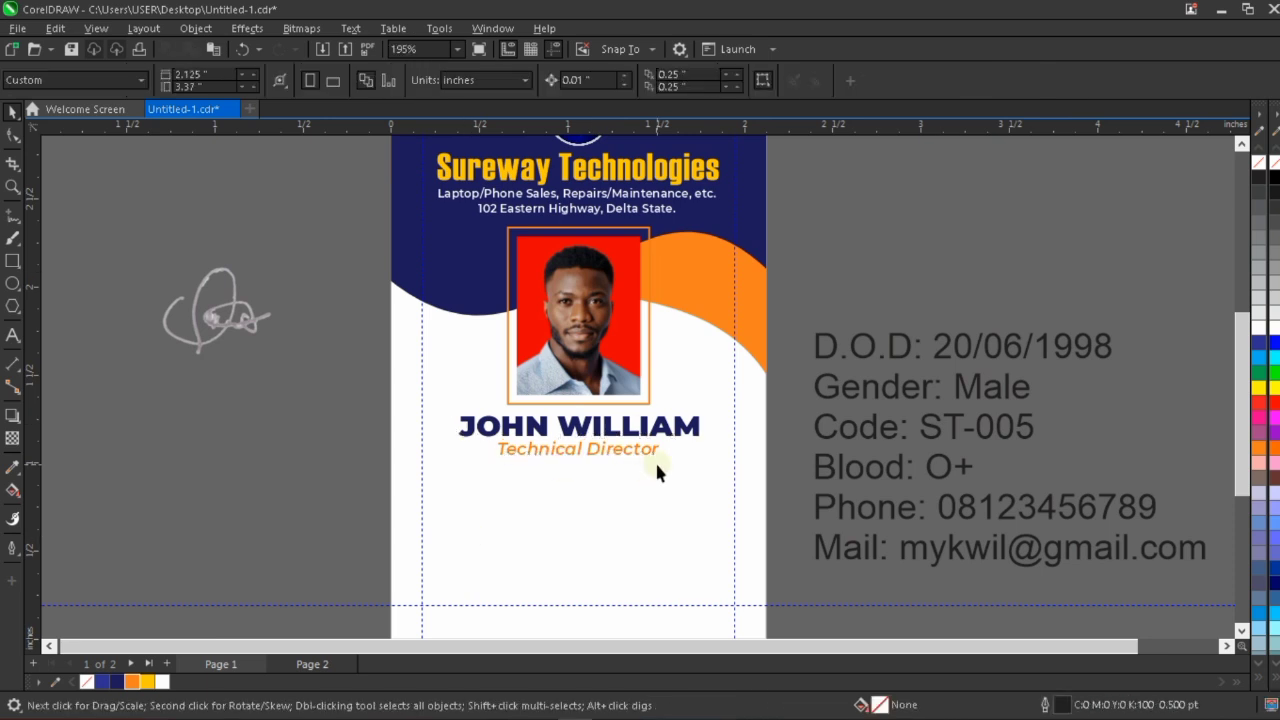
# Correct the label of the date-of-birth line beside the card from "D.O.D" to "D.O.B".
pyautogui.scroll(-1, 641, 440)
pyautogui.scroll(-1, 763, 380)
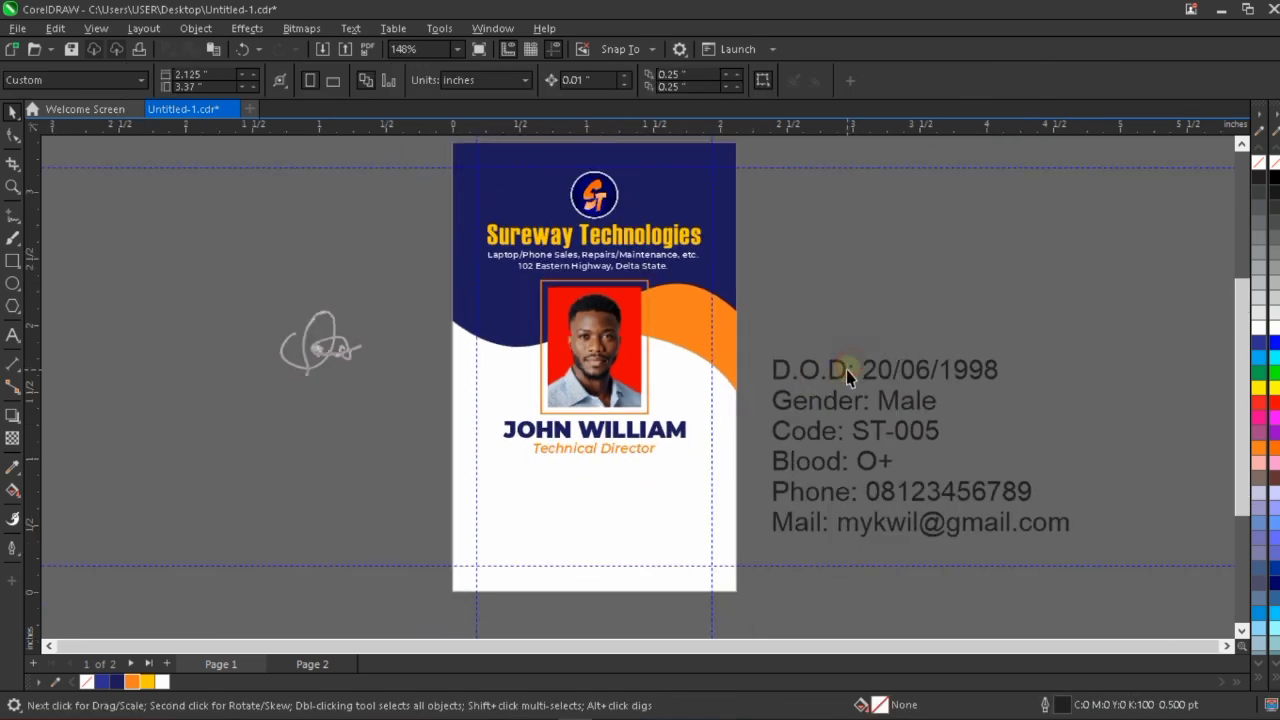
pyautogui.click(846, 369)
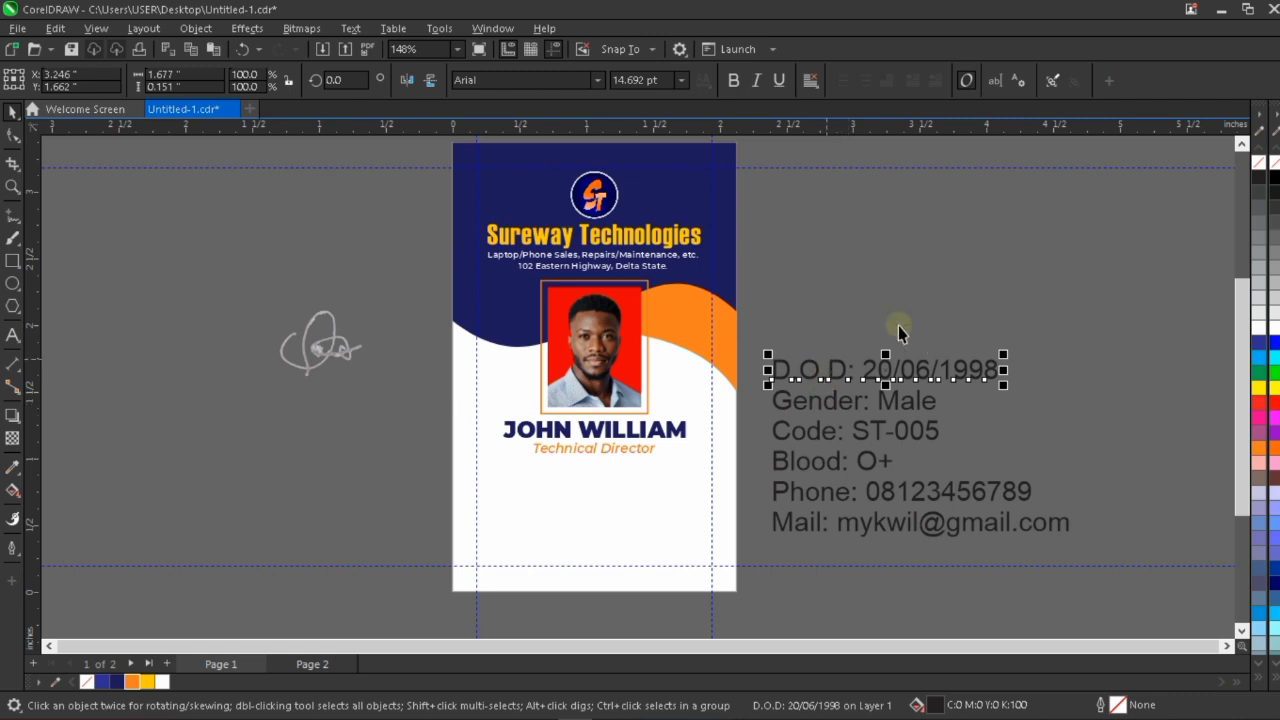
pyautogui.scroll(1, 829, 421)
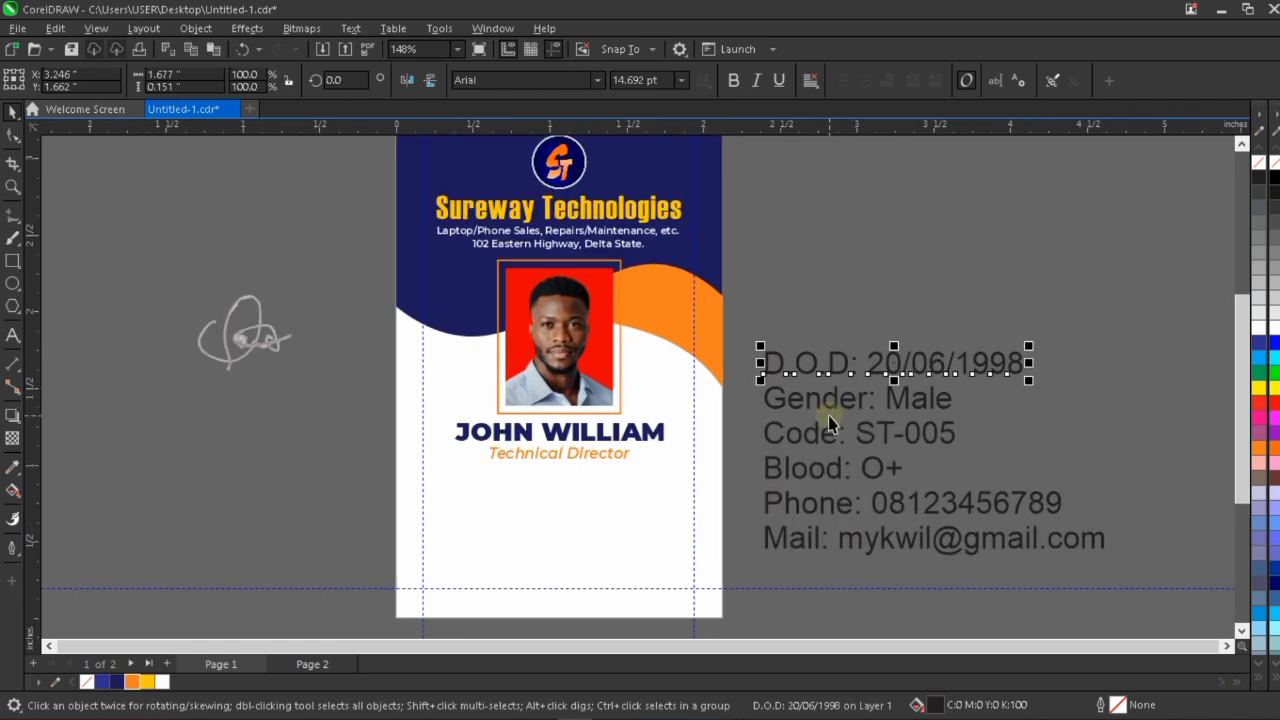
pyautogui.doubleClick(846, 357)
pyautogui.press('BackSpace')
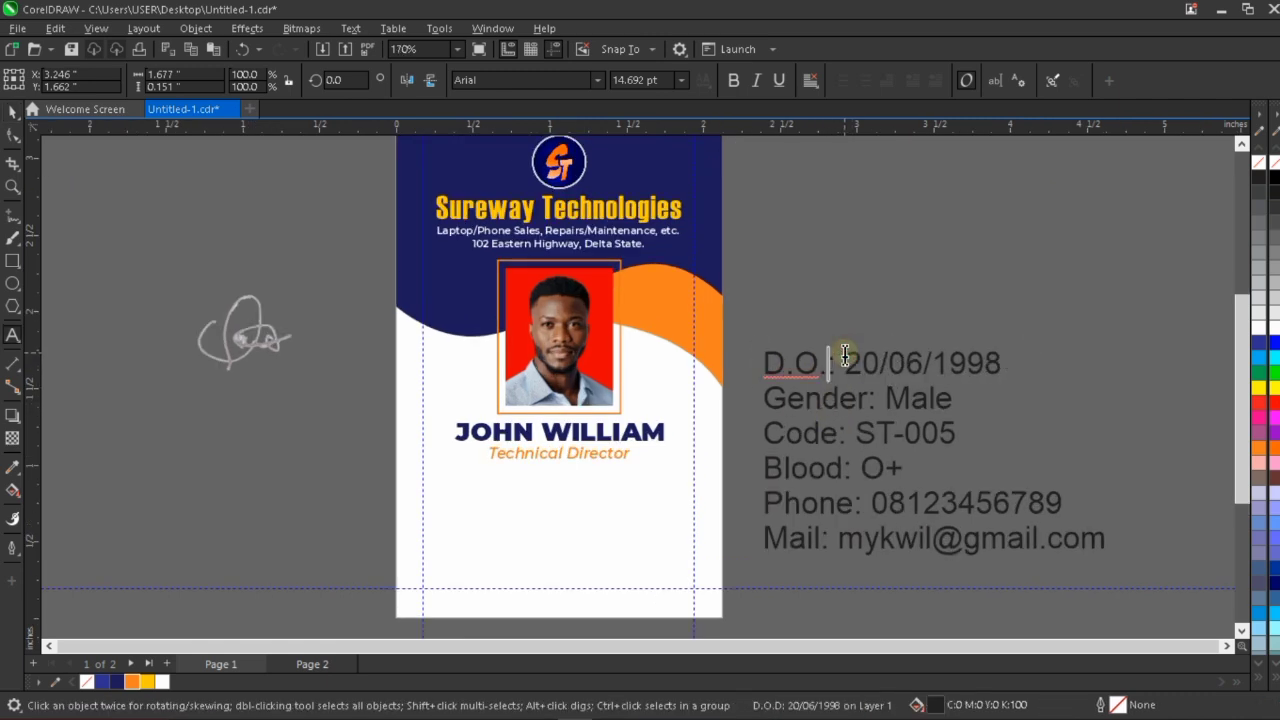
pyautogui.write('B:')
pyautogui.hotkey('ctrl', 'space')
pyautogui.press('Escape')
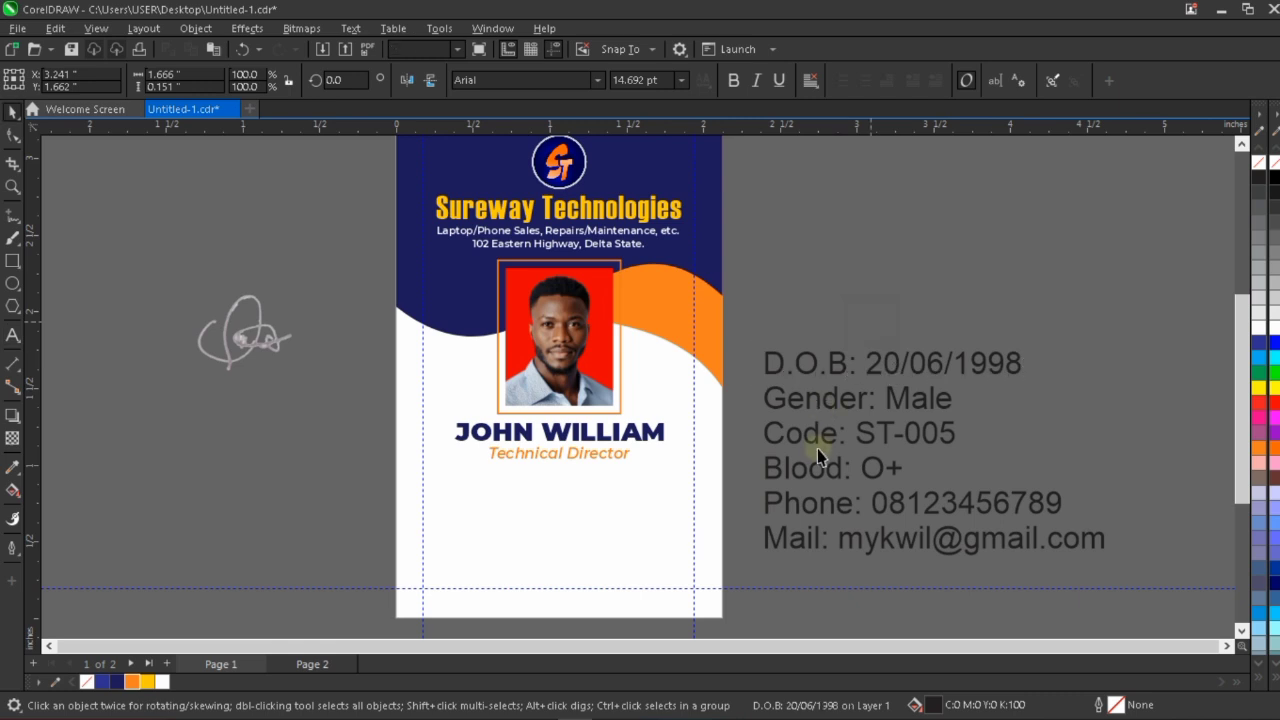
# Copy the "D.O.B:" label from the details text beside the card and paste it as separate text below the job title.
pyautogui.scroll(-1, 830, 455)
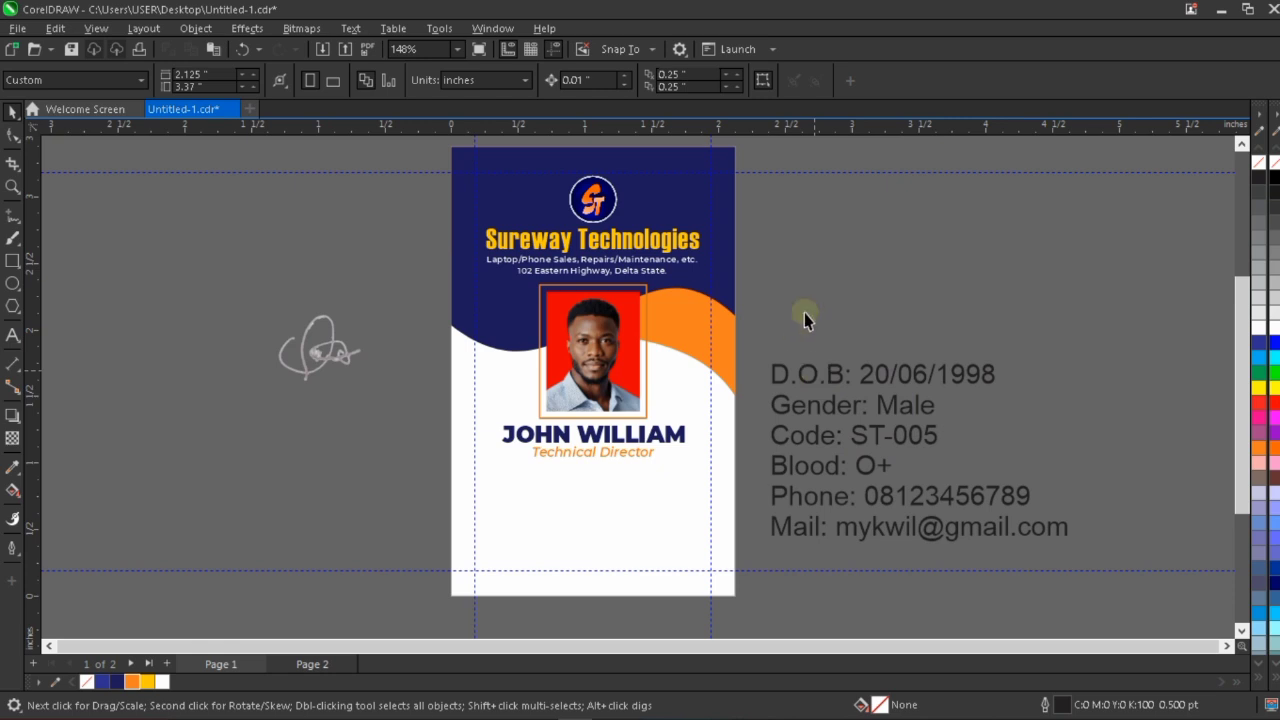
pyautogui.click(838, 377)
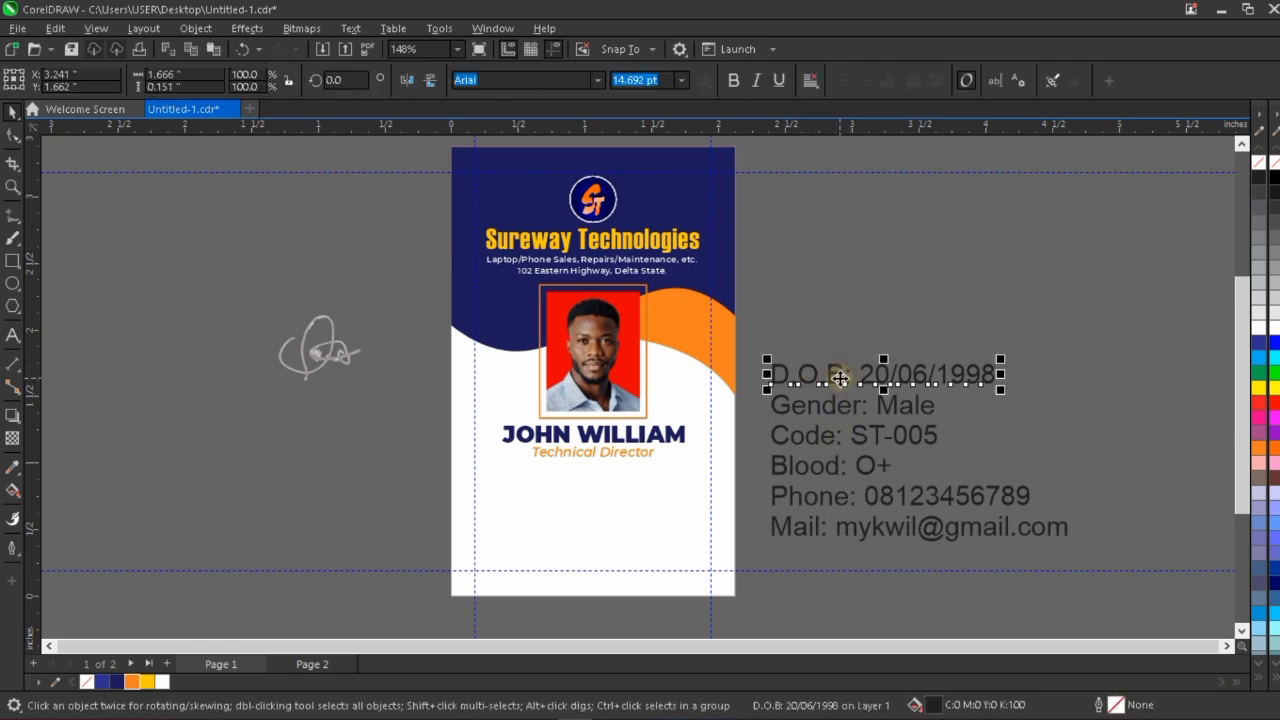
pyautogui.doubleClick(850, 375)
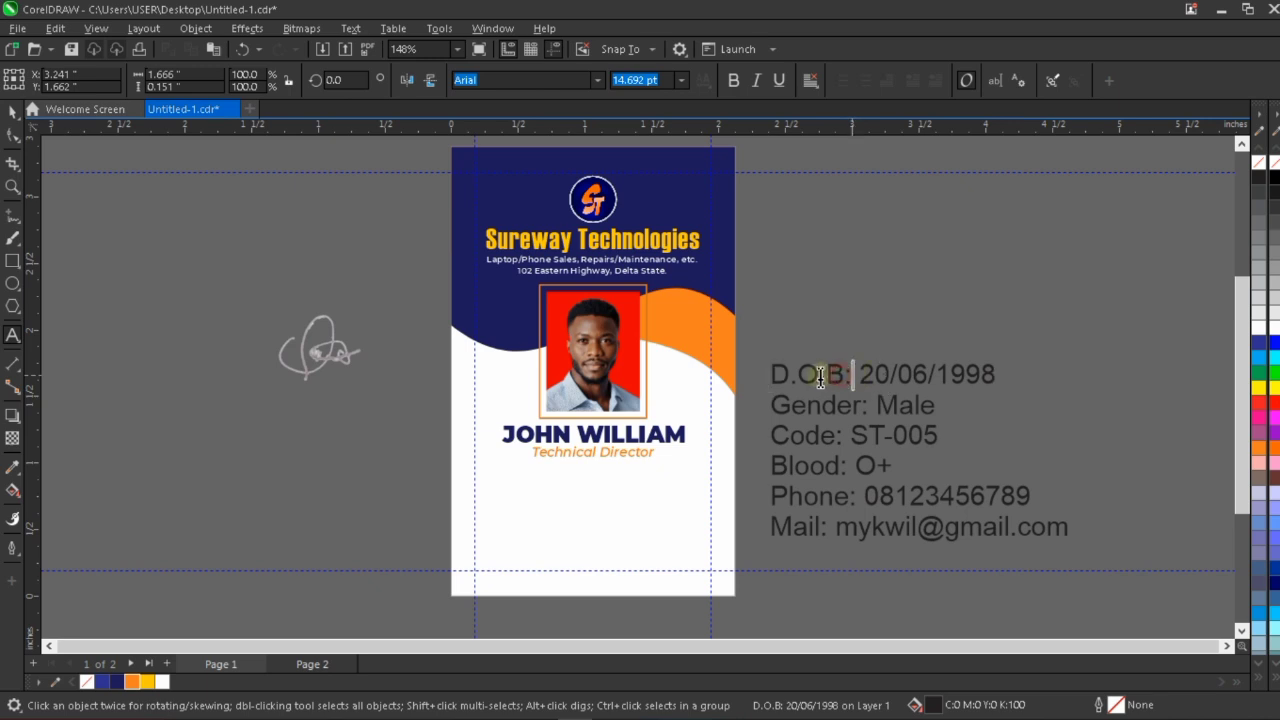
pyautogui.keyDown('shift'); pyautogui.click(766, 373); pyautogui.keyUp('shift')
pyautogui.hotkey('ctrl', 'c')
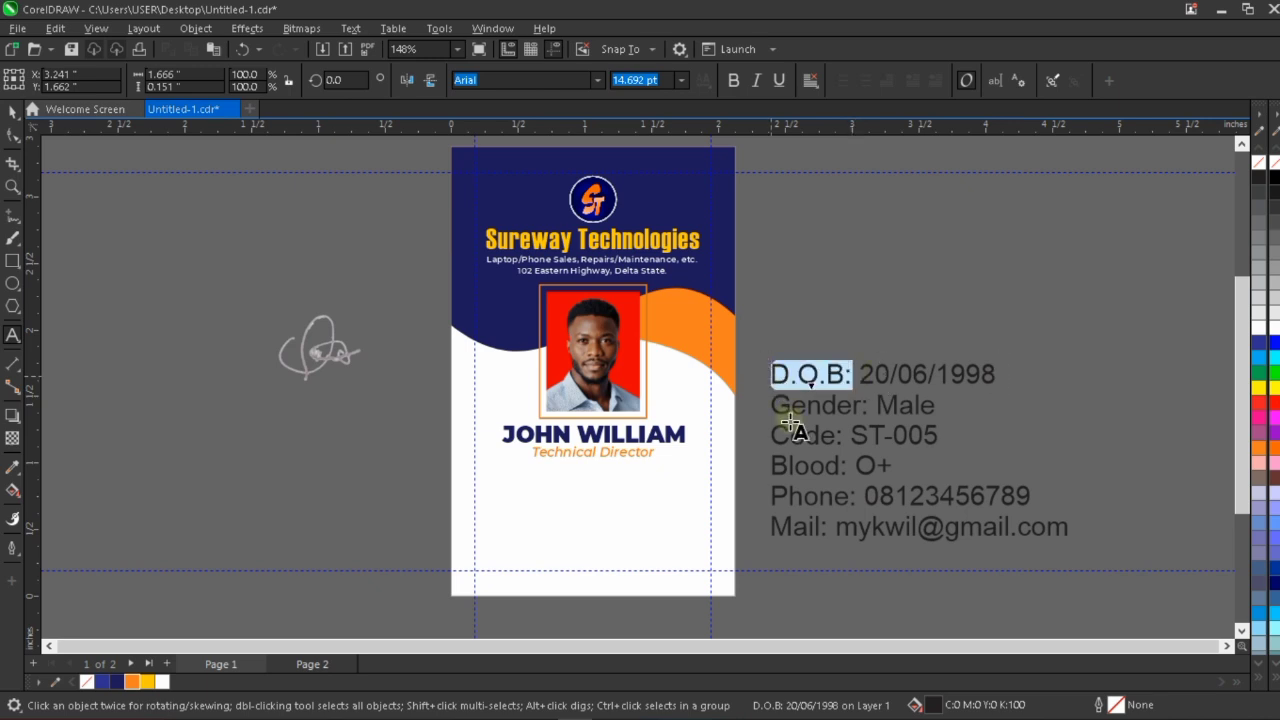
pyautogui.click(508, 487)
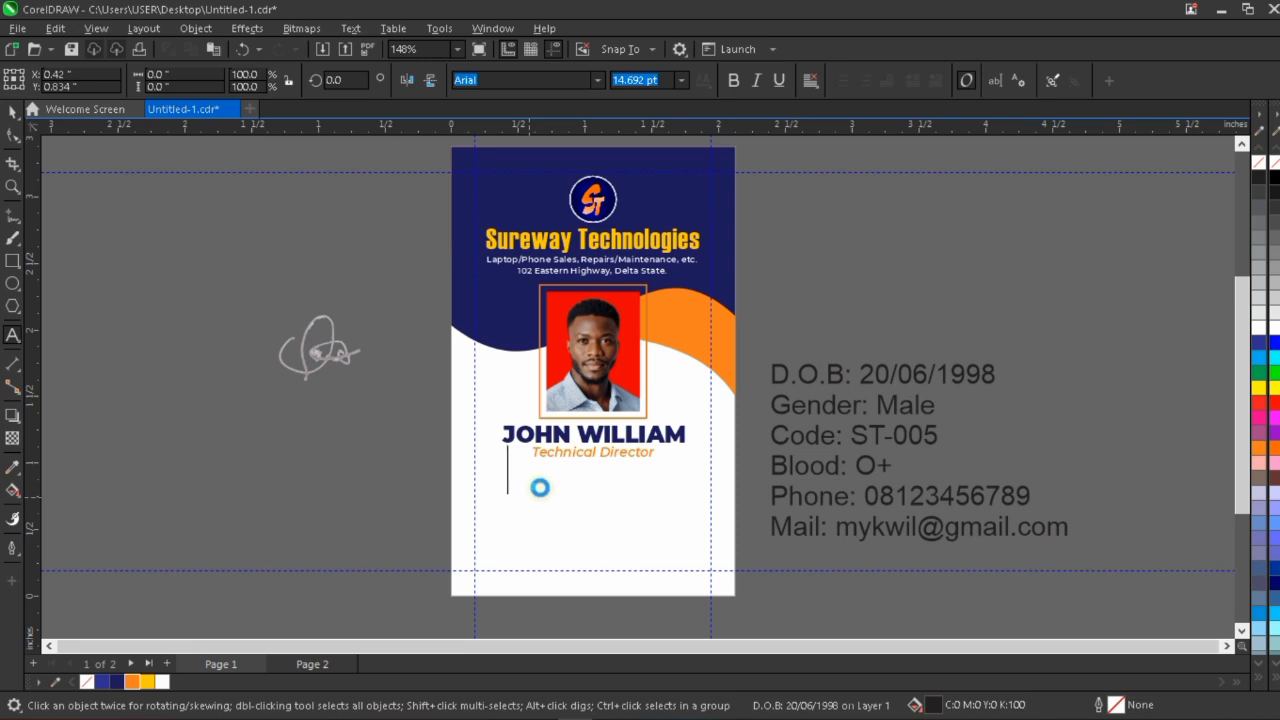
pyautogui.hotkey('ctrl', 'v')
pyautogui.hotkey('ctrl', 'space')
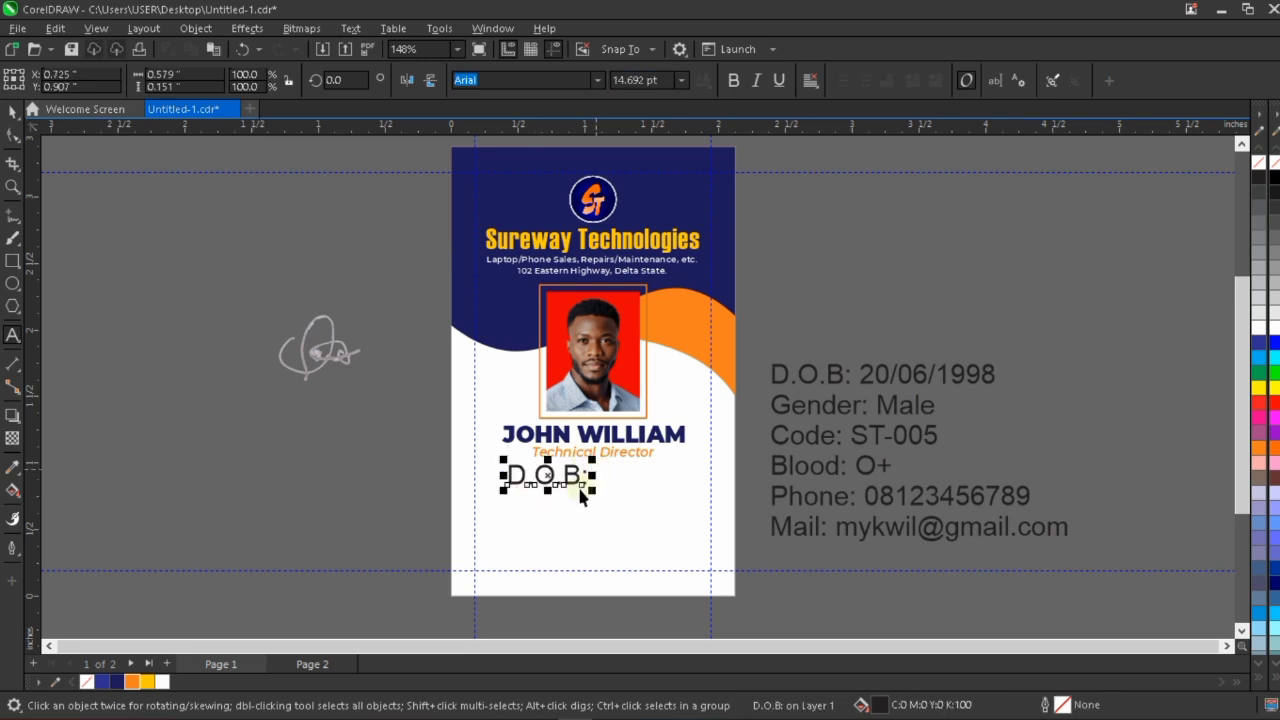
pyautogui.moveTo(545, 475); pyautogui.dragTo(545, 482)
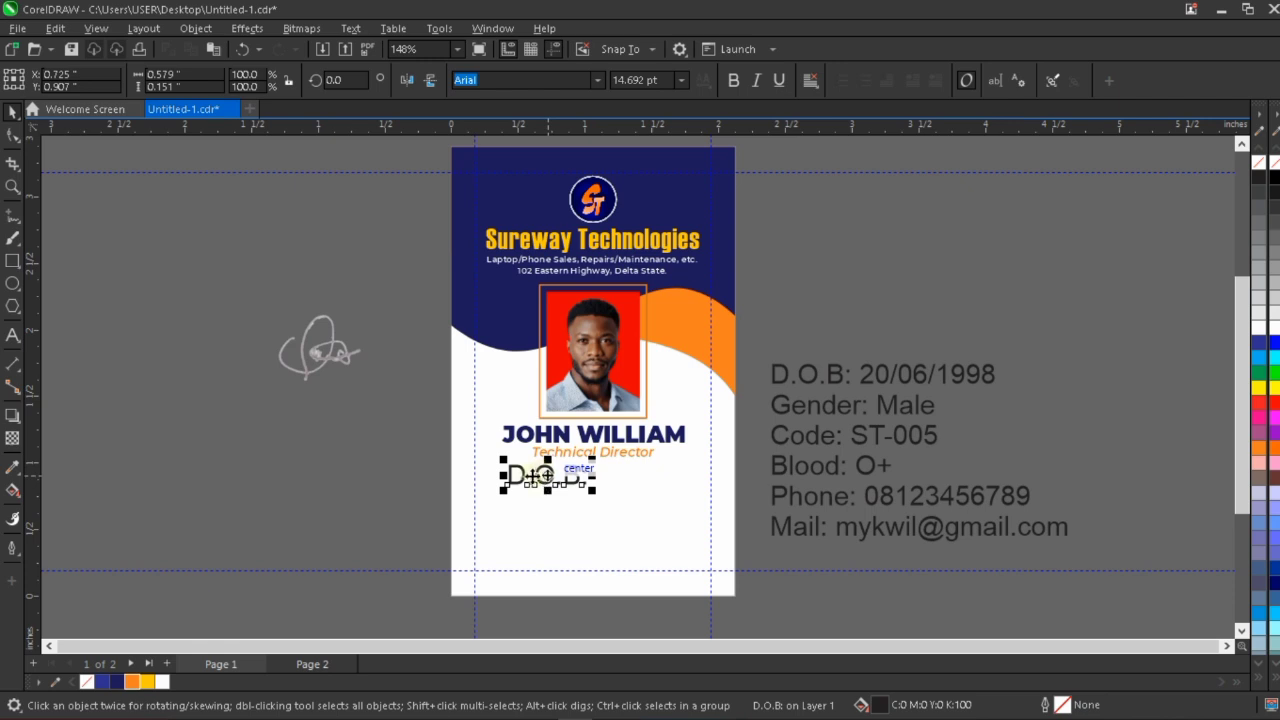
pyautogui.moveTo(545, 476); pyautogui.dragTo(545, 476)
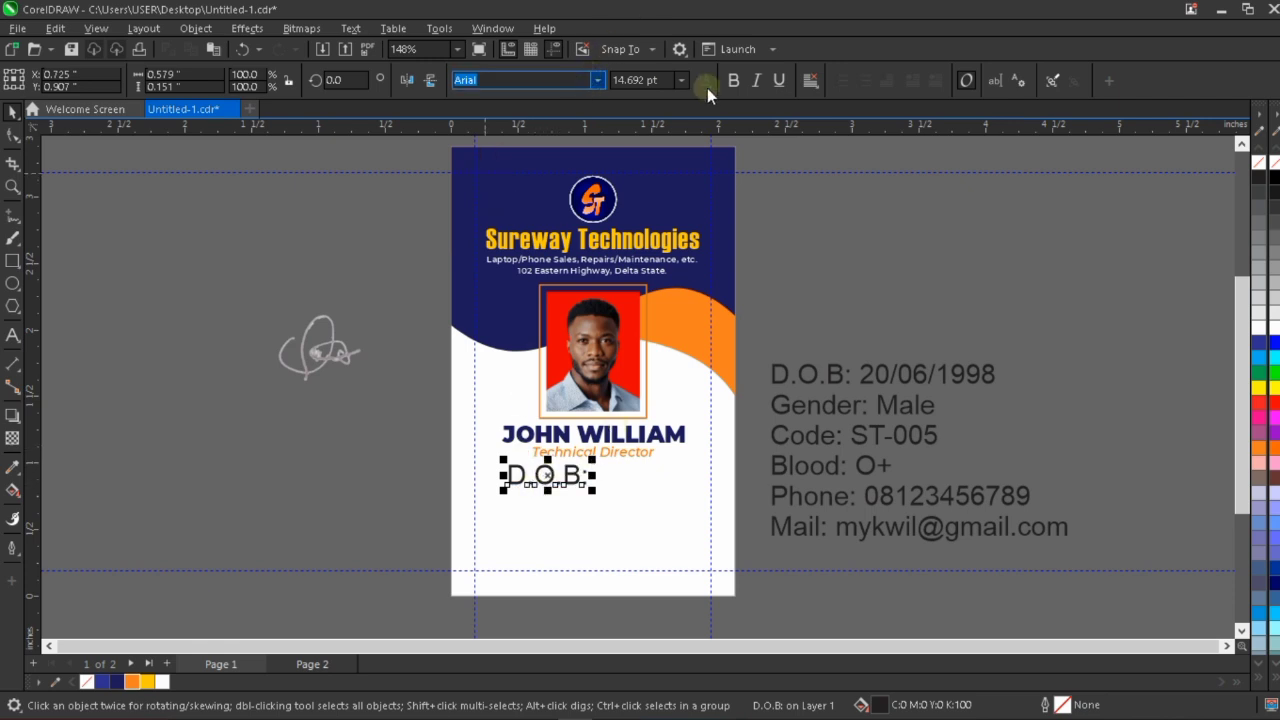
# Set the pasted "D.O.B:" label on the card to 6 pt Montserrat ExtraBold.
pyautogui.click(664, 81)
pyautogui.tripleClick(664, 81)
pyautogui.write('6')
pyautogui.press('Return')
pyautogui.click(597, 80)
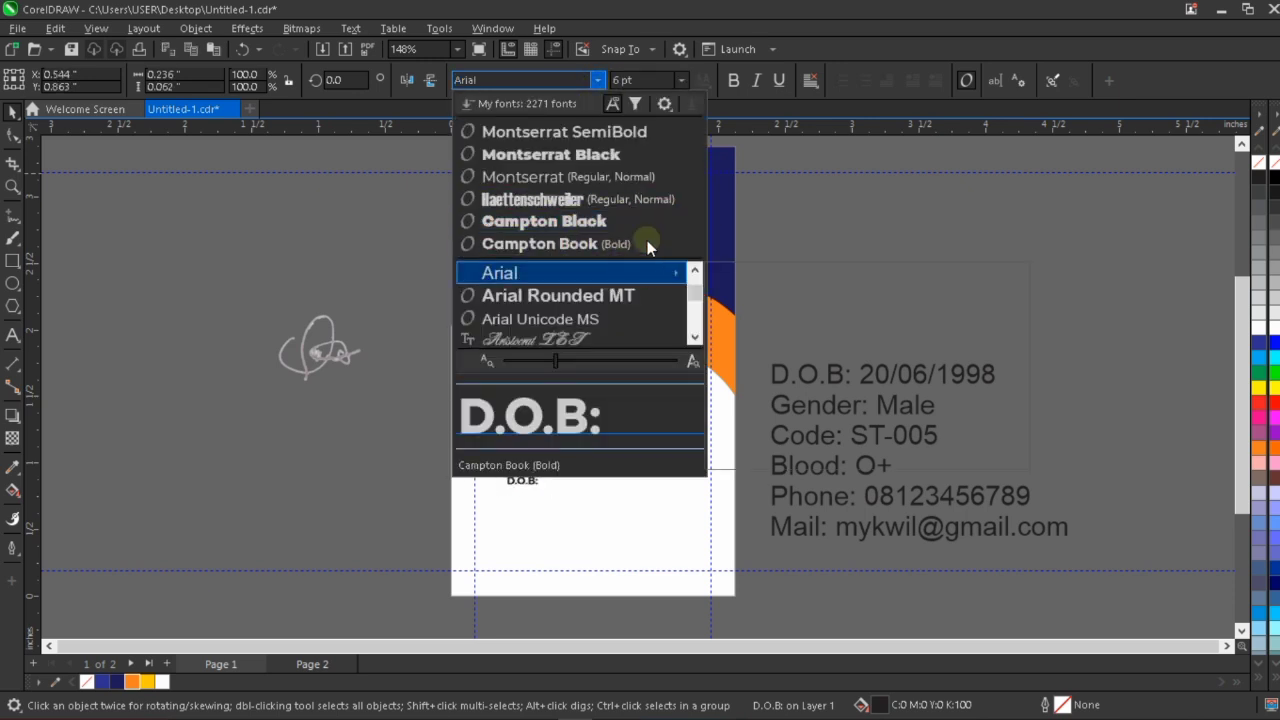
pyautogui.press('Escape')
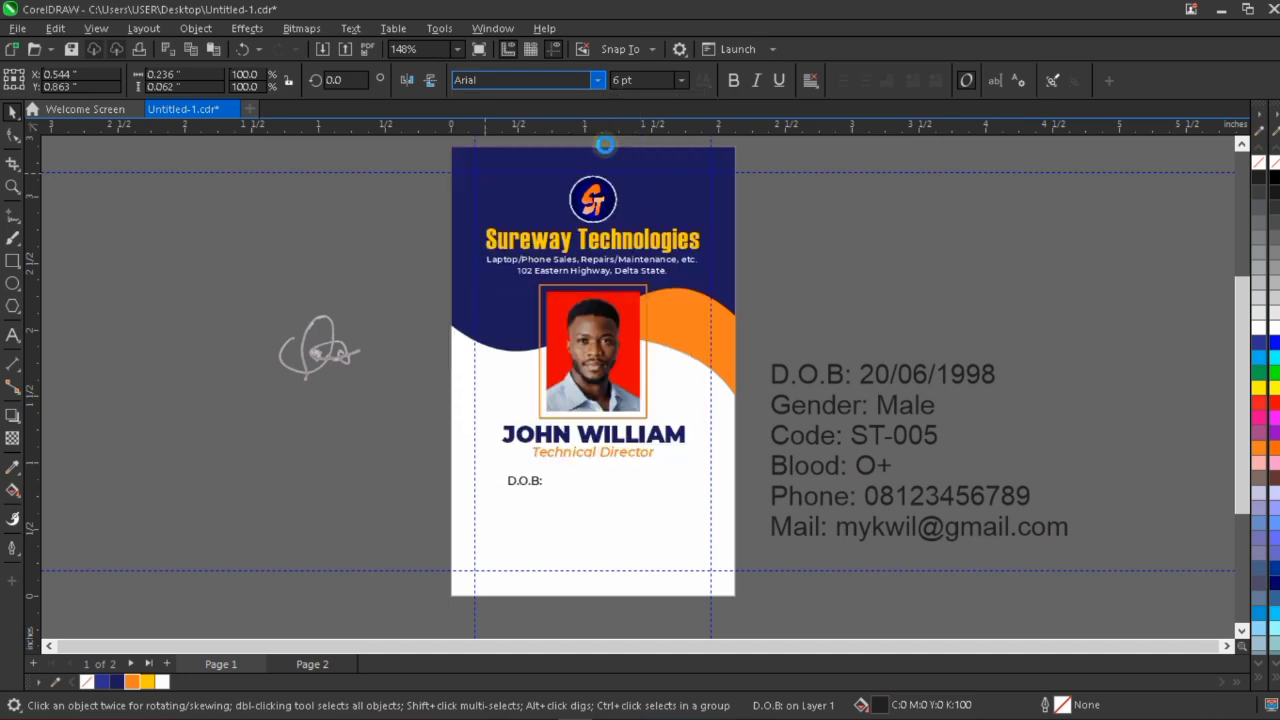
pyautogui.click(598, 80)
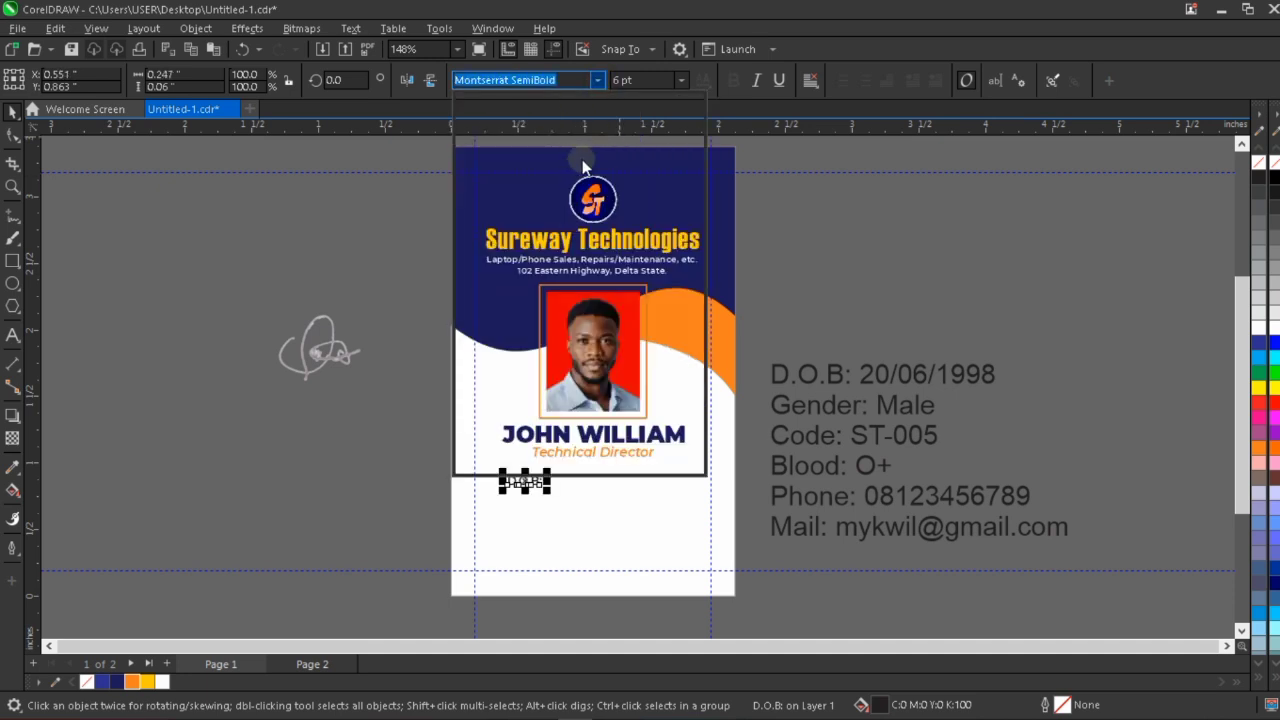
pyautogui.moveTo(634, 278)
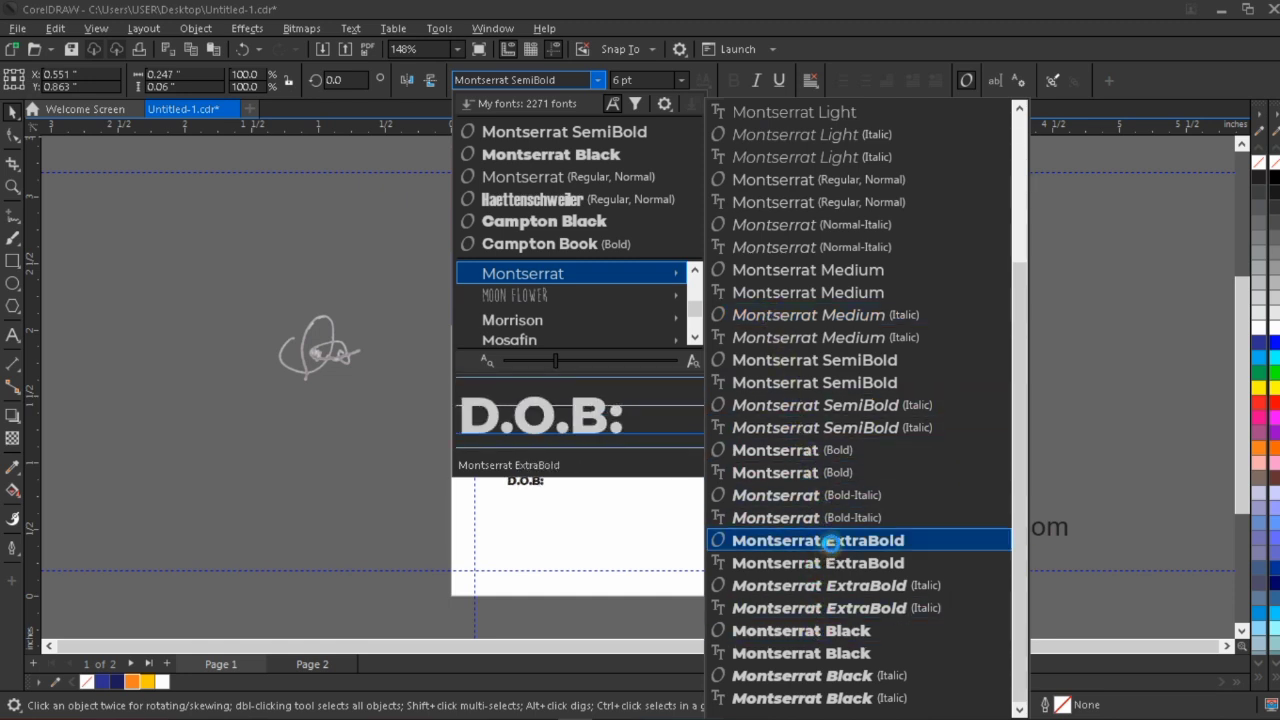
pyautogui.press('Escape')
pyautogui.click(525, 481)
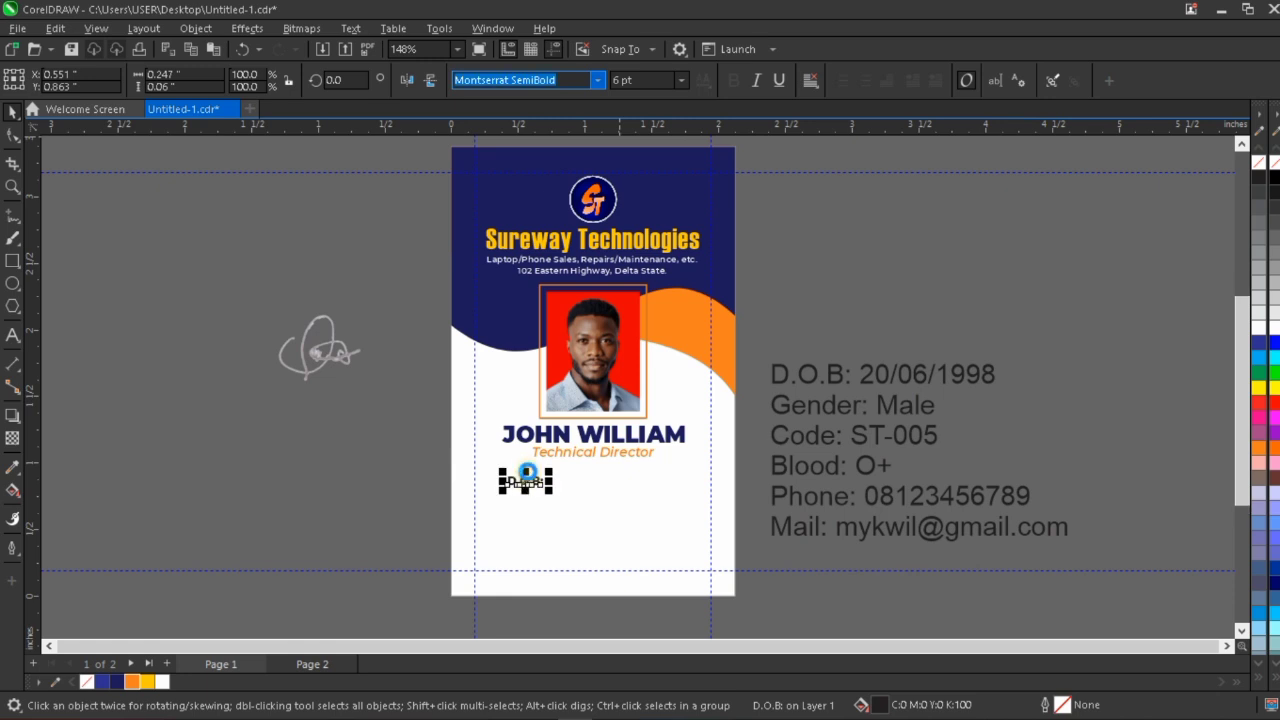
# Move the "D.O.B:" label closer beneath "Technical Director", to about X 0.68 and Y 0.915 inches.
pyautogui.scroll(3, 525, 485)
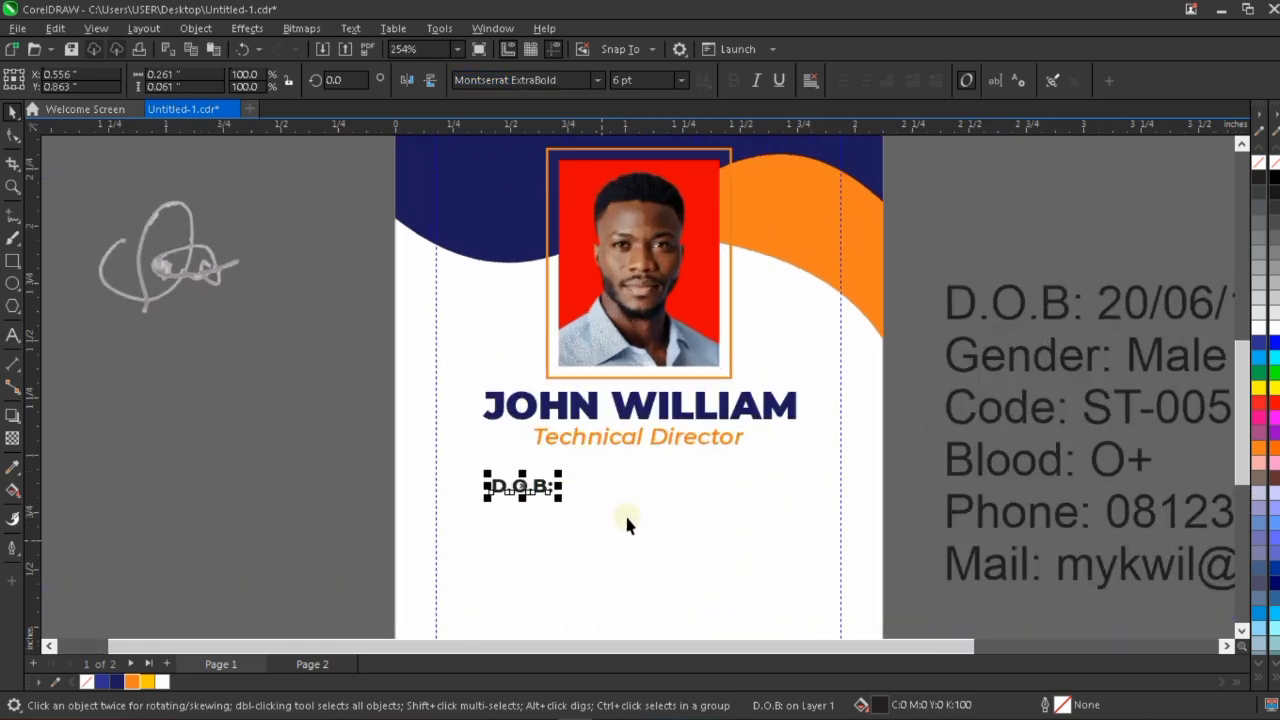
pyautogui.scroll(2, 555, 488)
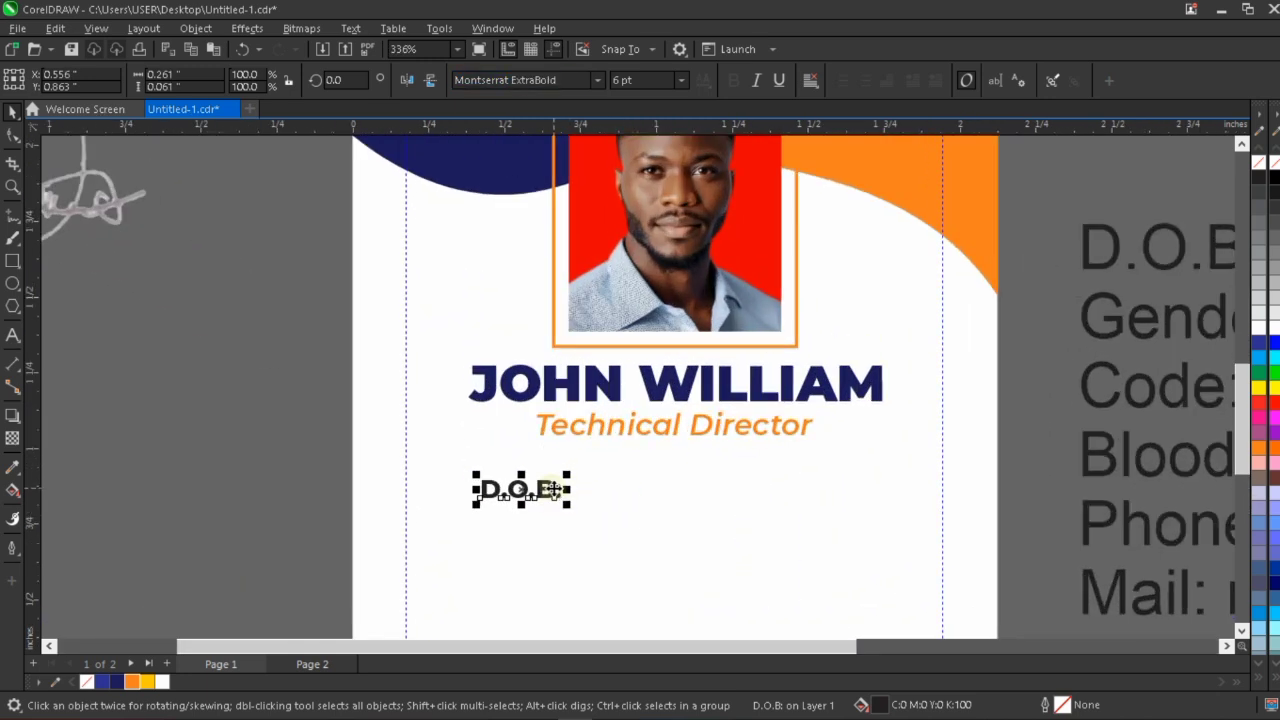
pyautogui.moveTo(553, 488); pyautogui.dragTo(594, 468)
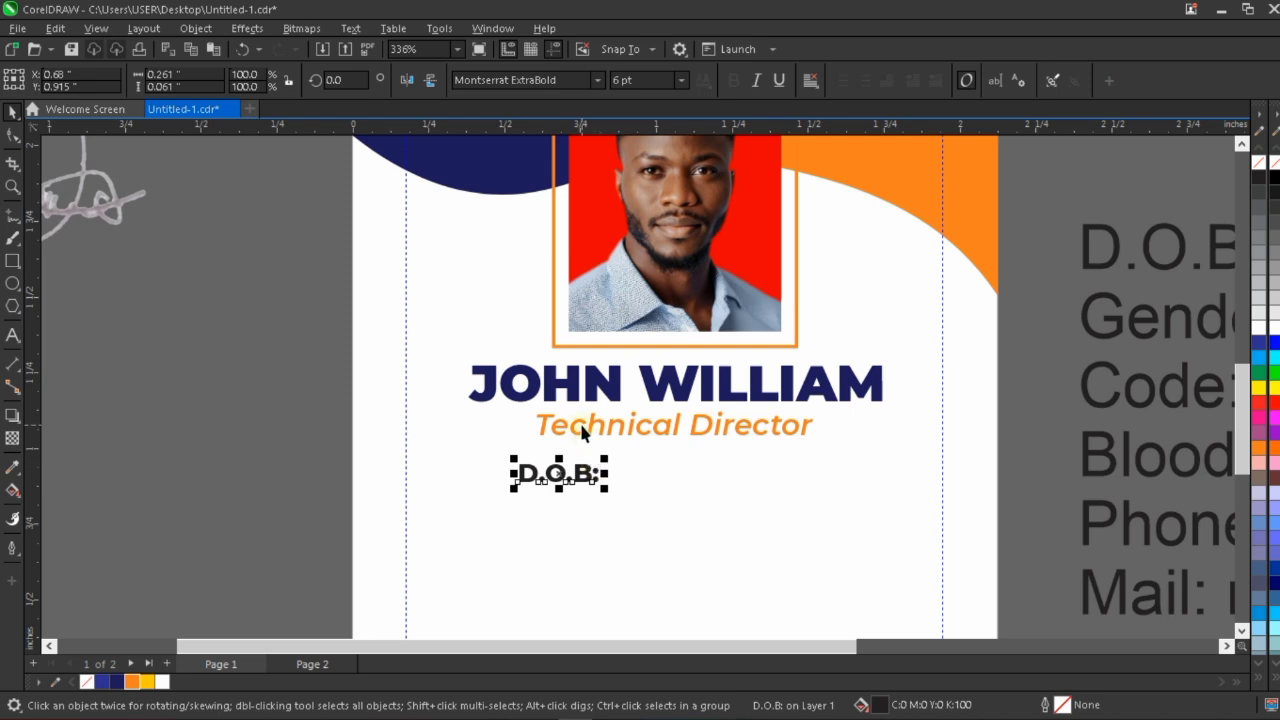
# Duplicate the "D.O.B:" label straight down into five evenly spaced copies about 0.09 inches apart.
pyautogui.scroll(-1, 582, 430)
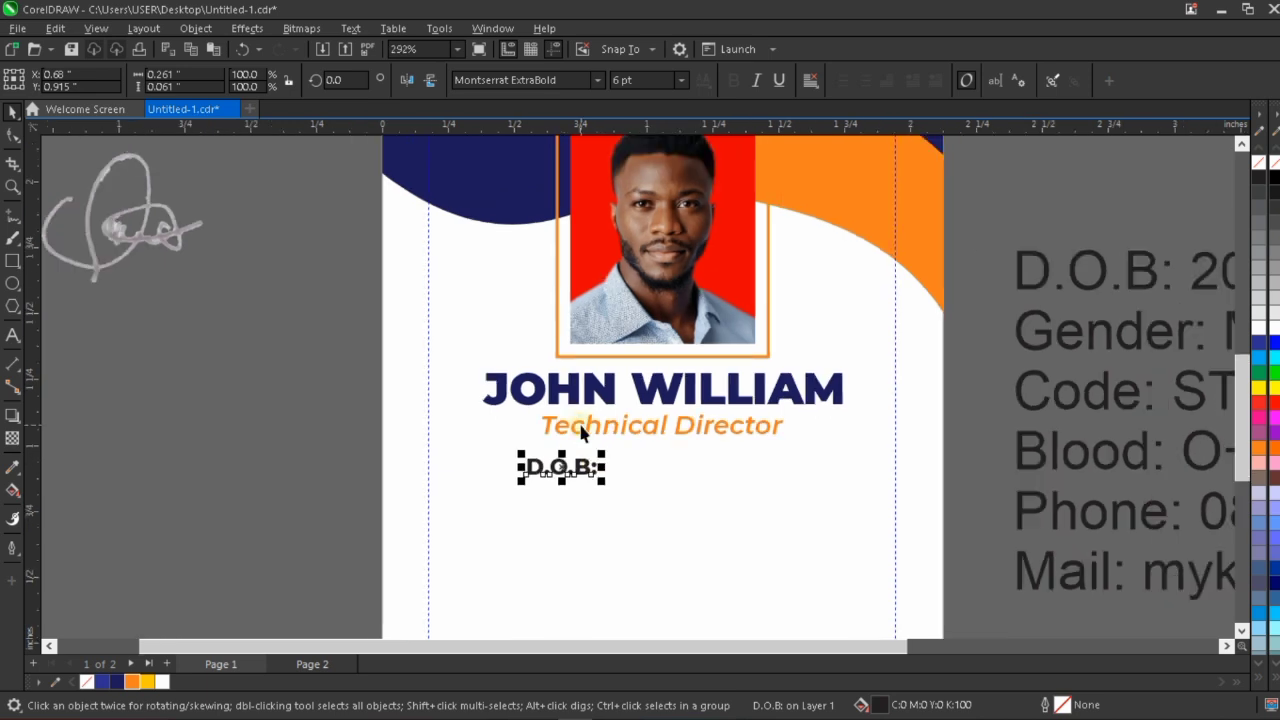
pyautogui.scroll(-2, 596, 375)
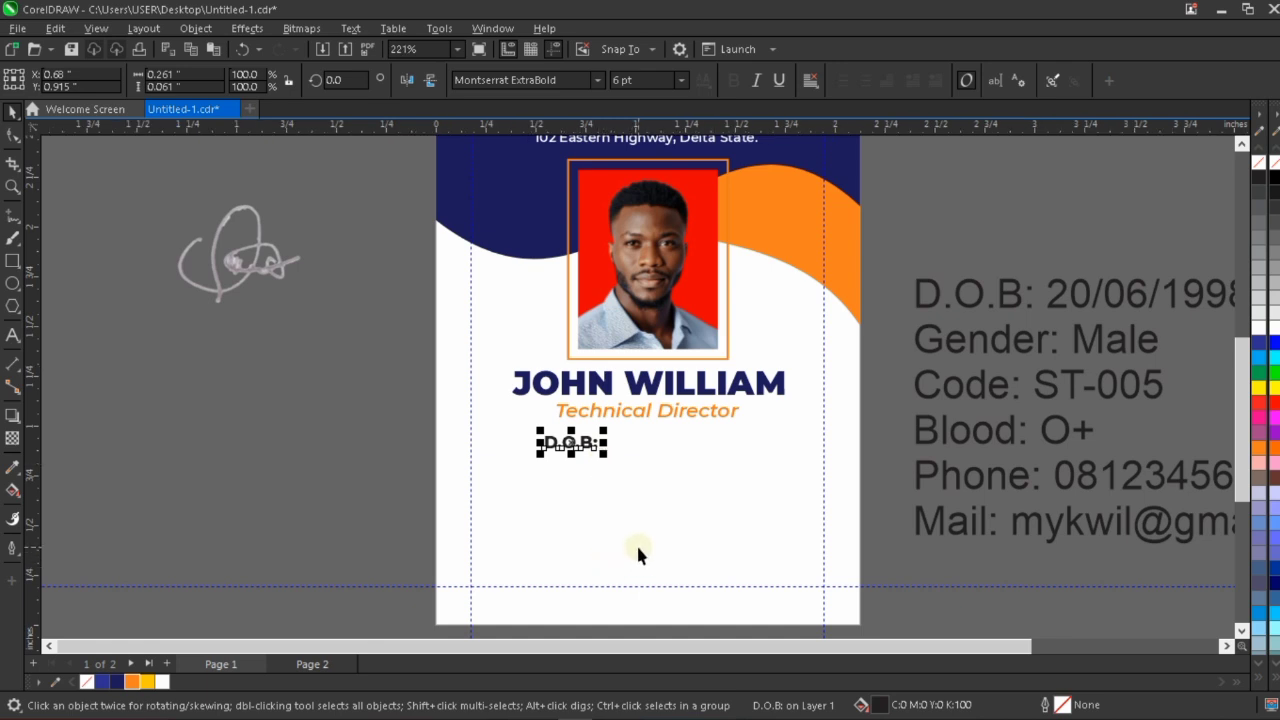
pyautogui.scroll(2, 644, 538)
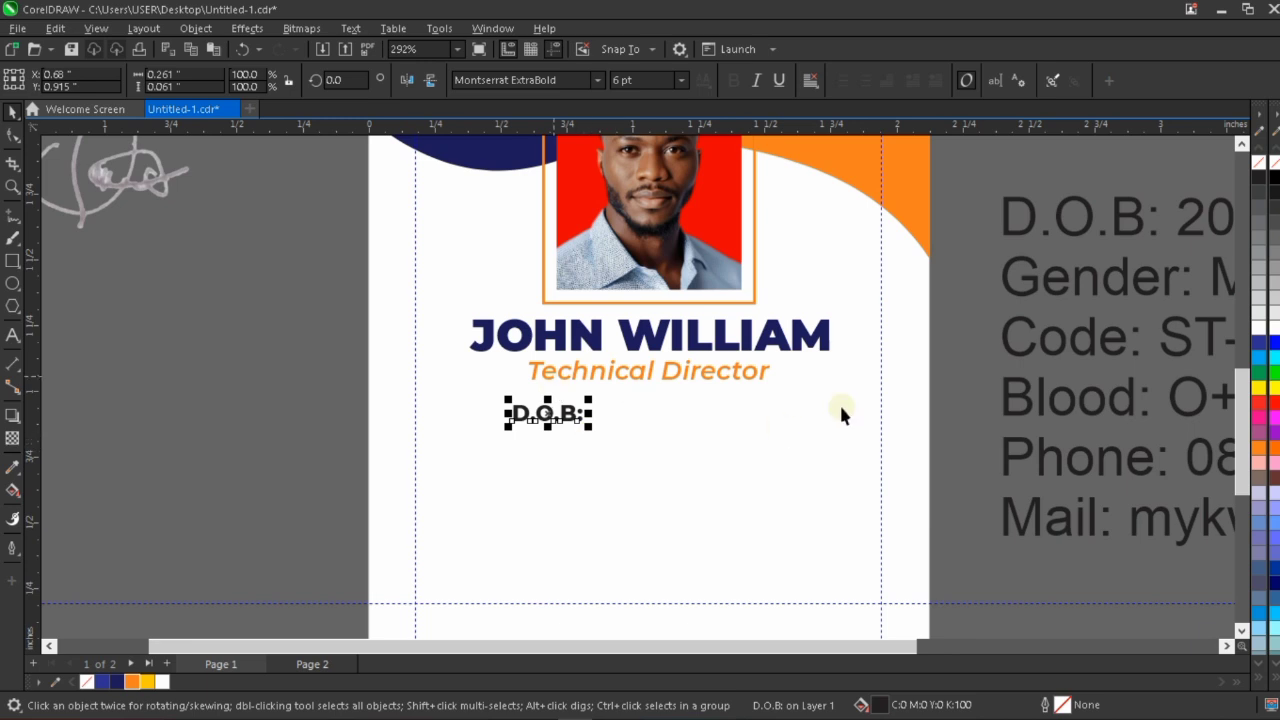
pyautogui.scroll(1, 500, 440)
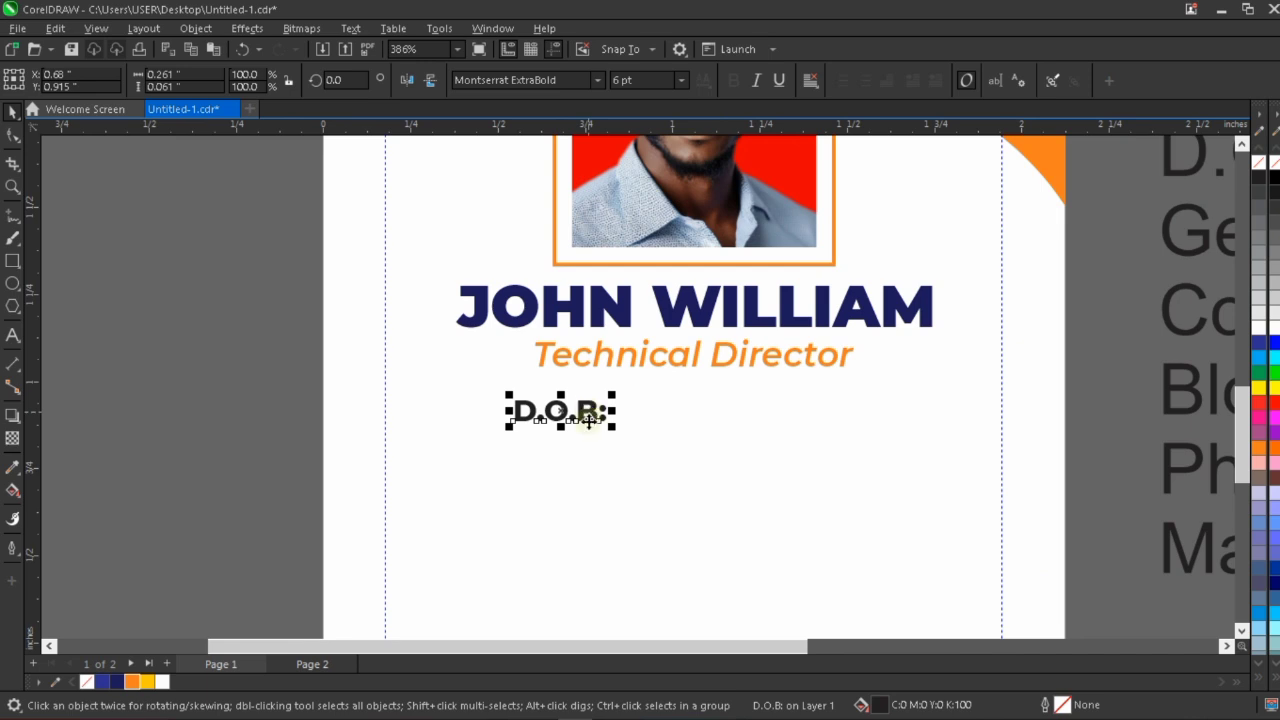
pyautogui.scroll(-1, 553, 382)
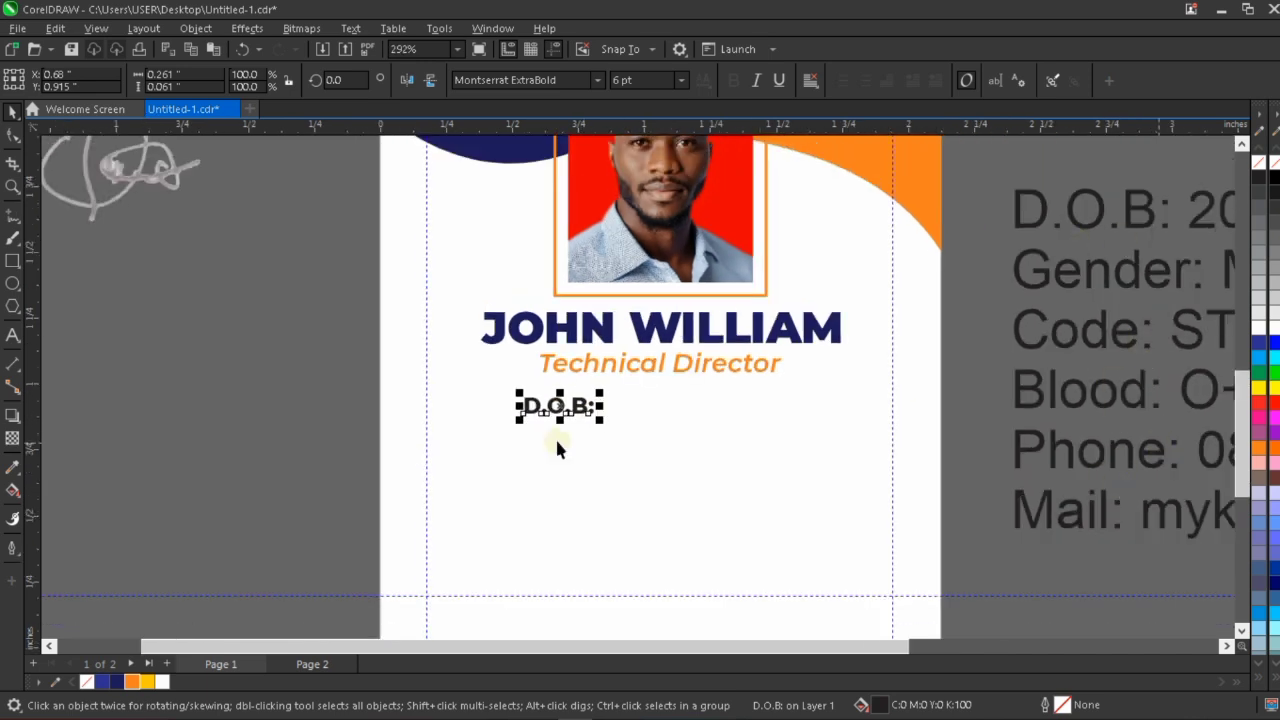
pyautogui.moveTo(583, 410); pyautogui.dragTo(583, 432)
pyautogui.rightClick(583, 432)
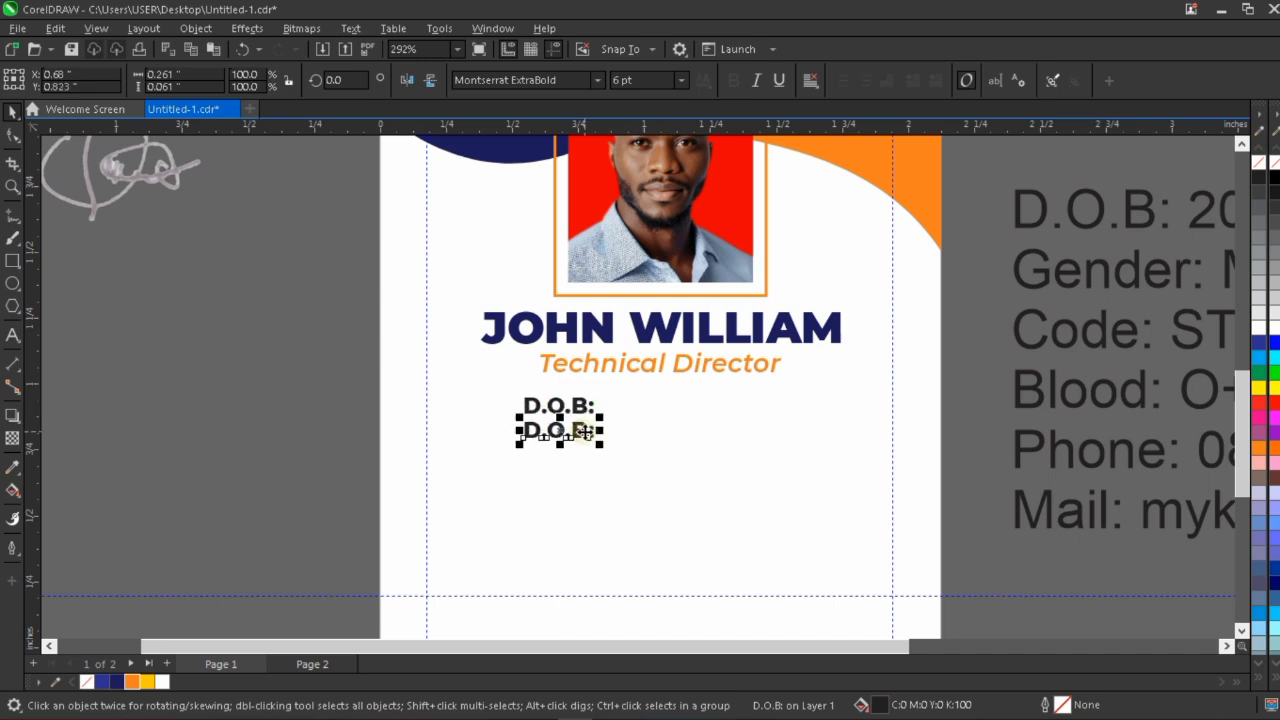
pyautogui.hotkey('ctrl', 'r')
pyautogui.hotkey('ctrl', 'r')
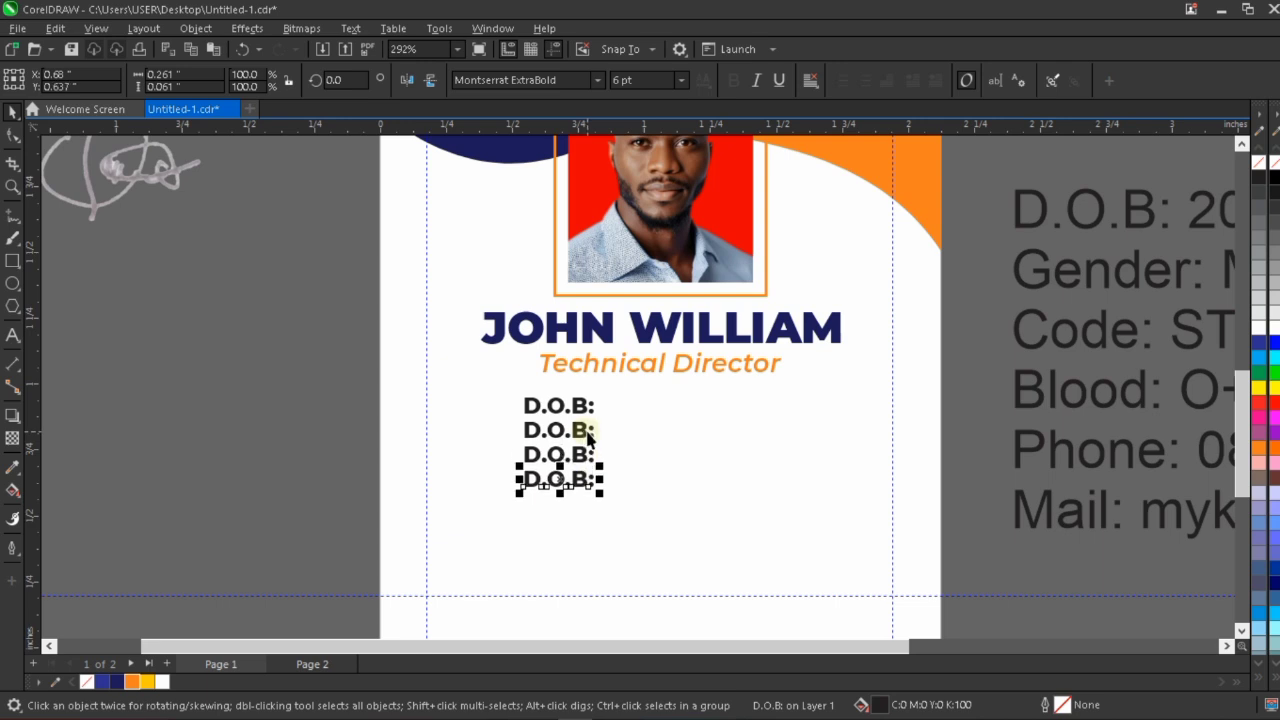
pyautogui.hotkey('ctrl', 'r')
pyautogui.hotkey('ctrl', 'r')
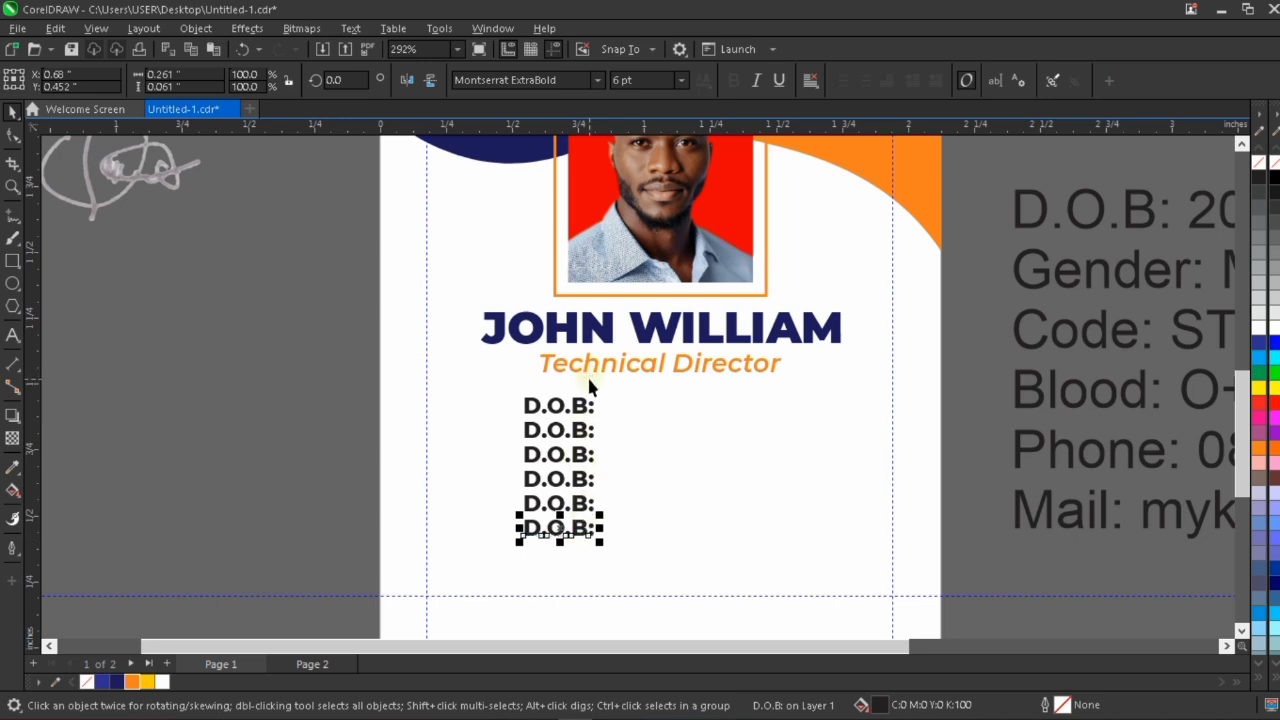
# Change the second and third labels in the column to "GENDER:" and "CODE:".
pyautogui.scroll(1, 580, 412)
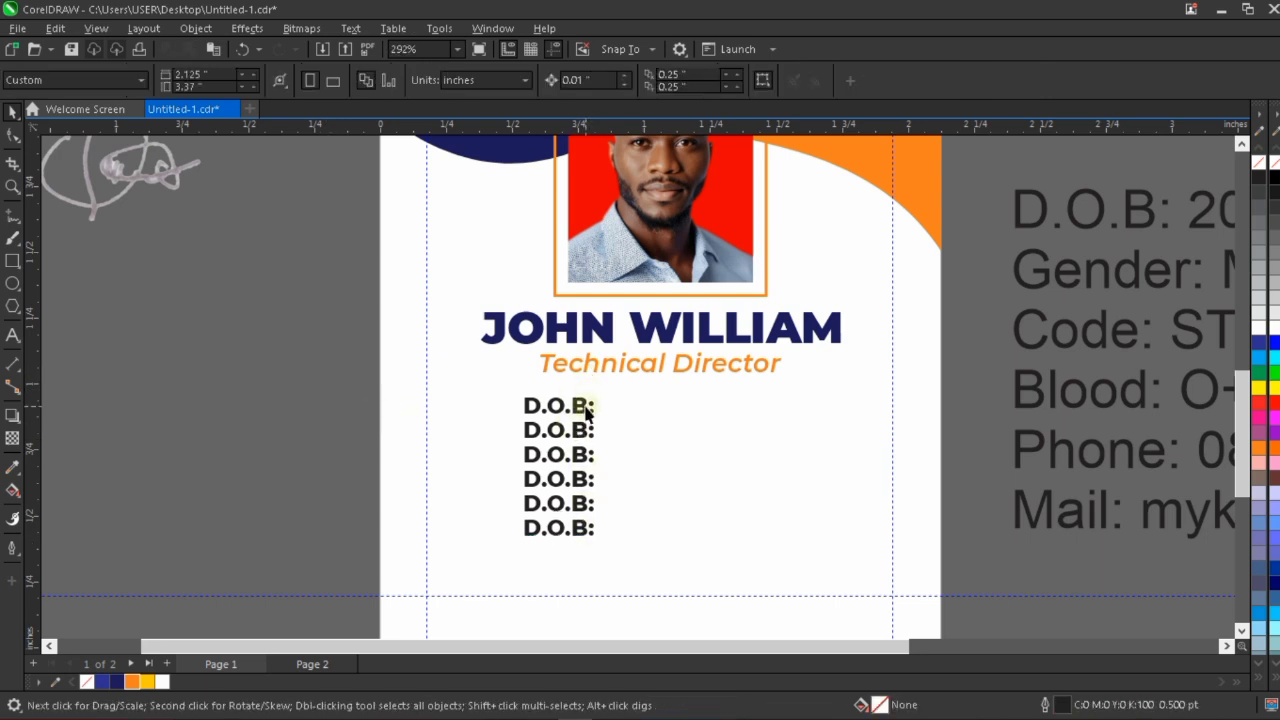
pyautogui.doubleClick(524, 431)
pyautogui.moveTo(524, 430); pyautogui.dragTo(590, 428)
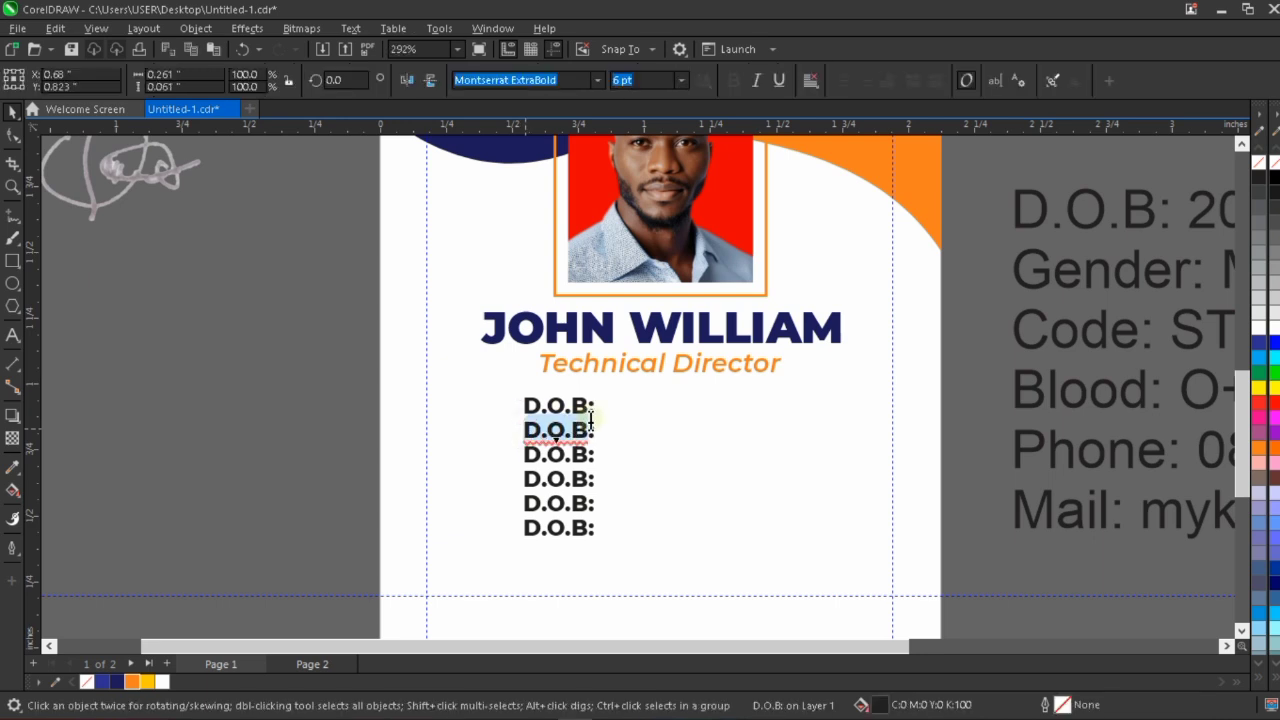
pyautogui.write('GENDER:')
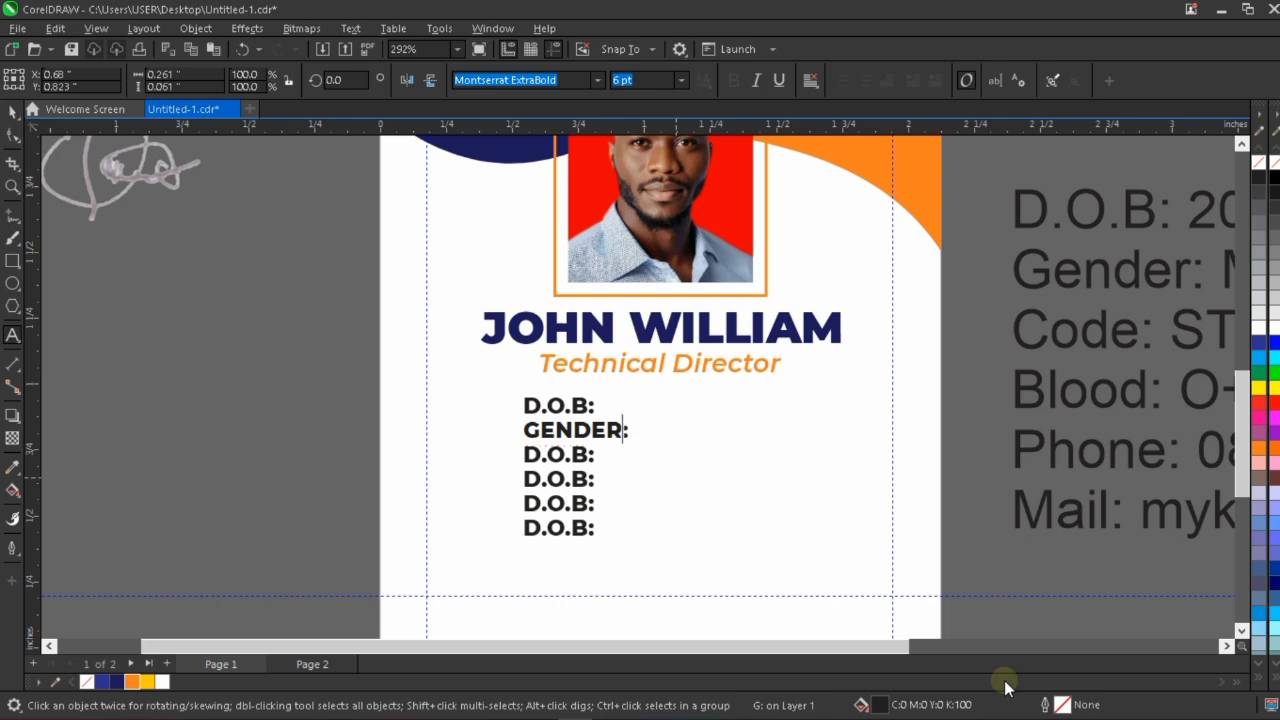
pyautogui.press('Escape')
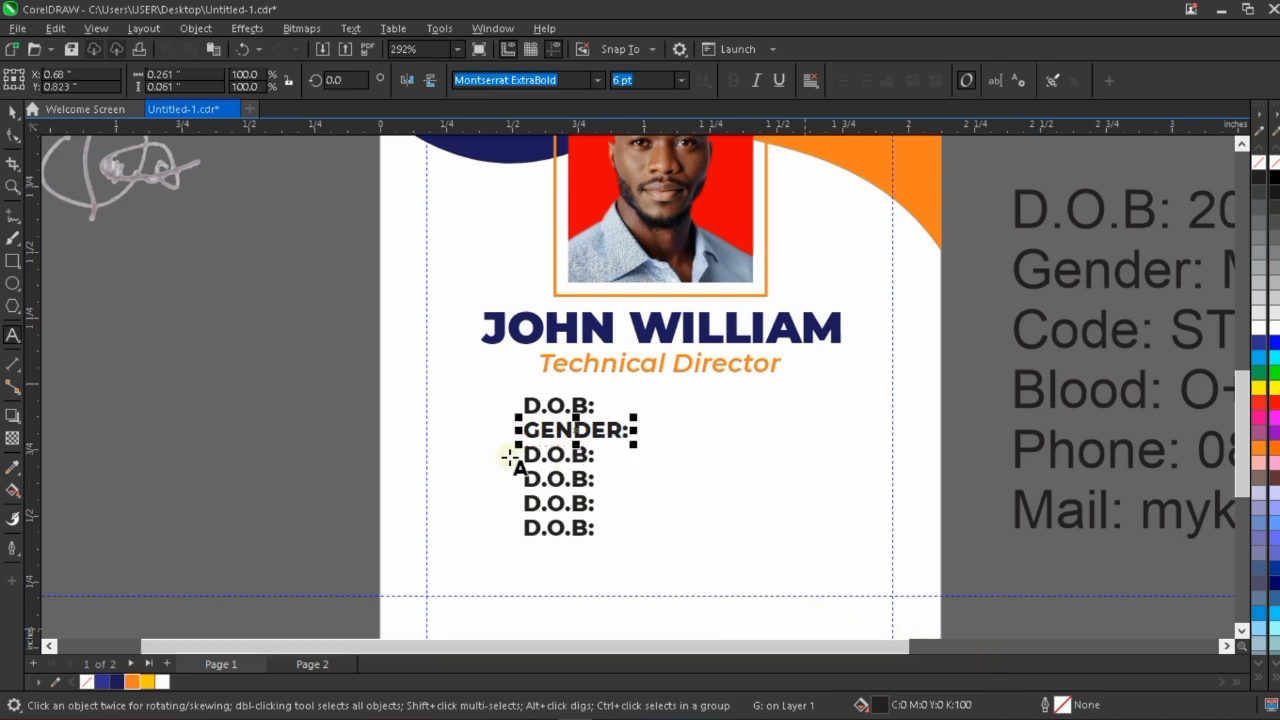
pyautogui.click(560, 455)
pyautogui.doubleClick(560, 455)
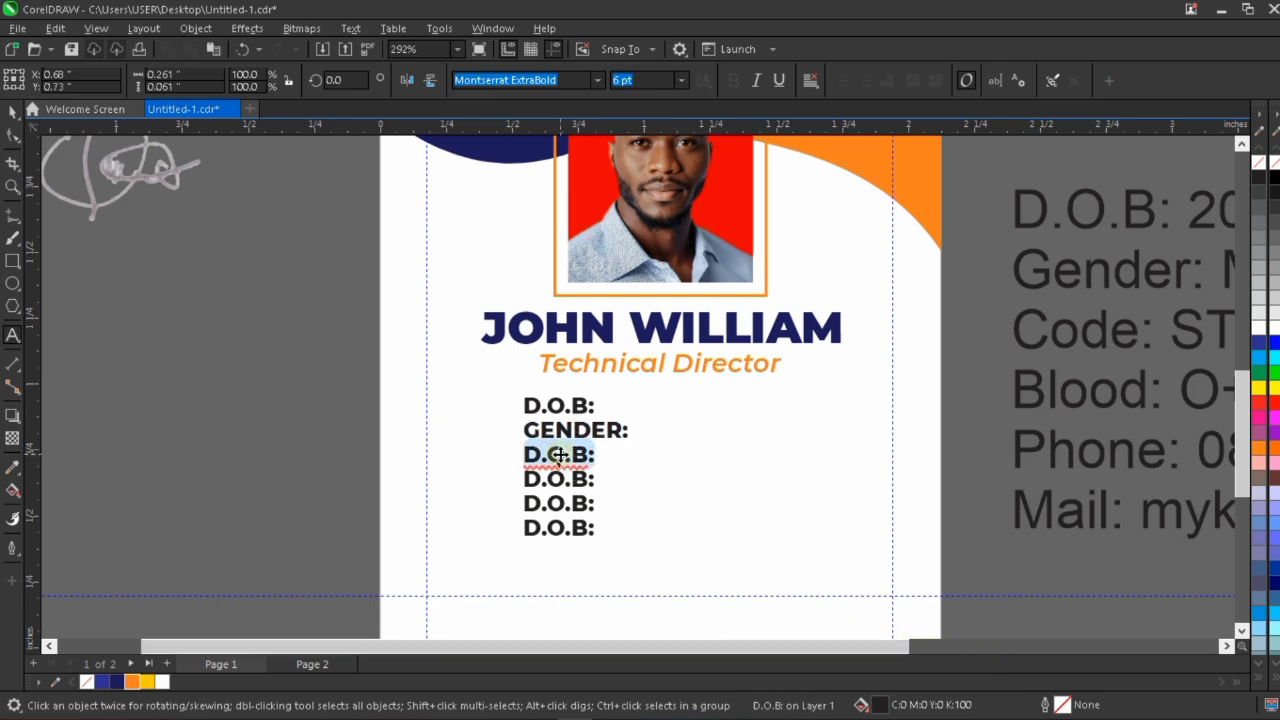
pyautogui.write('CODE:')
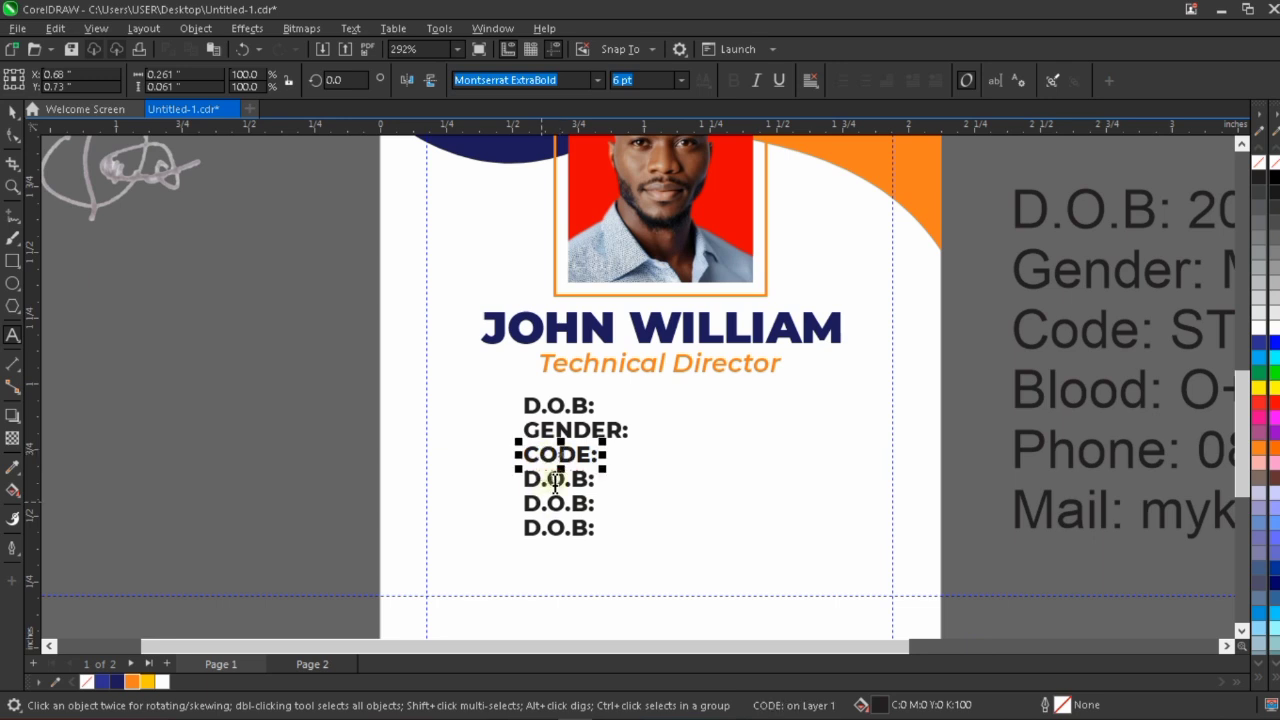
# Change the fourth and fifth labels in the column to "BLOOD:" and "PHONE:".
pyautogui.click(560, 479)
pyautogui.doubleClick(593, 481)
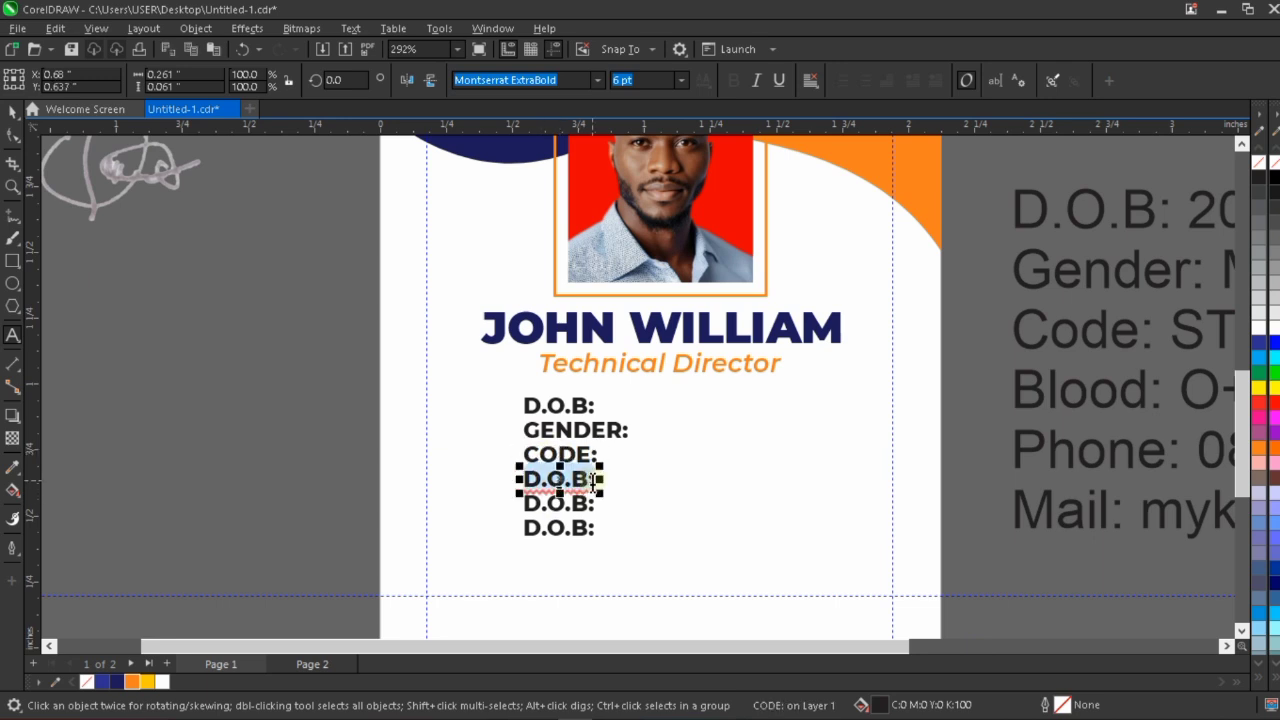
pyautogui.write('BLOOD')
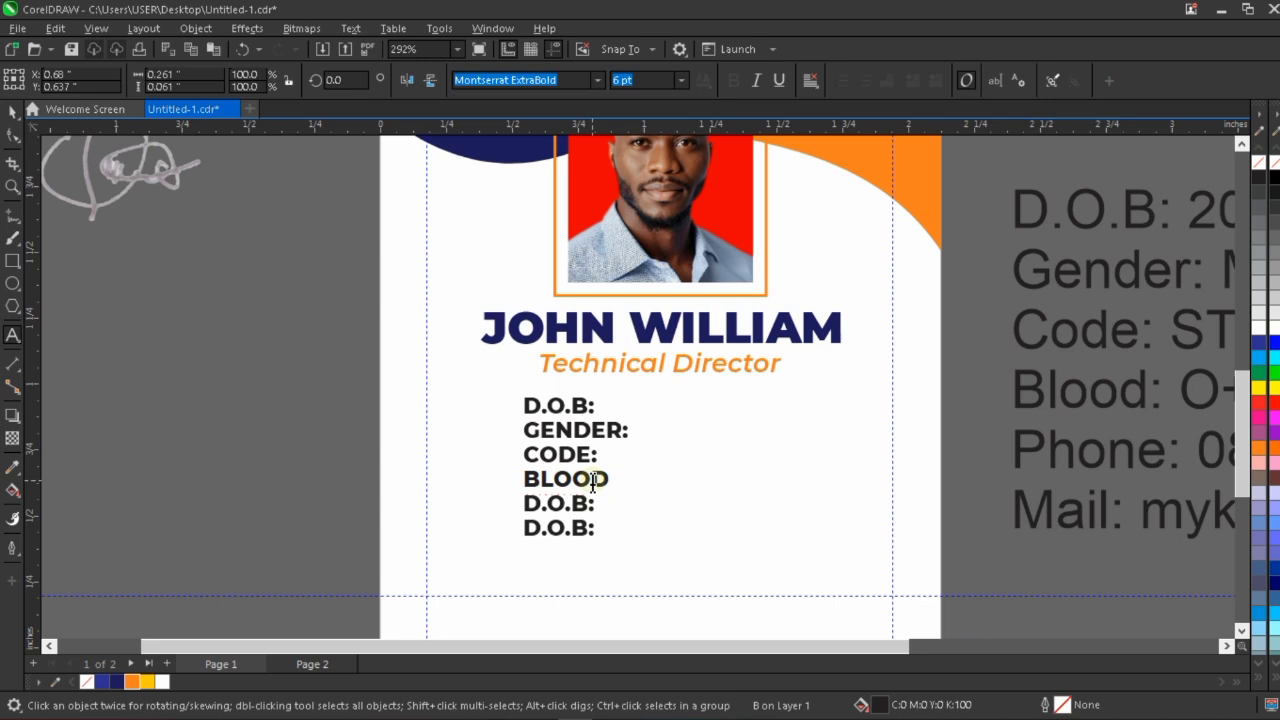
pyautogui.write(':')
pyautogui.press('Escape')
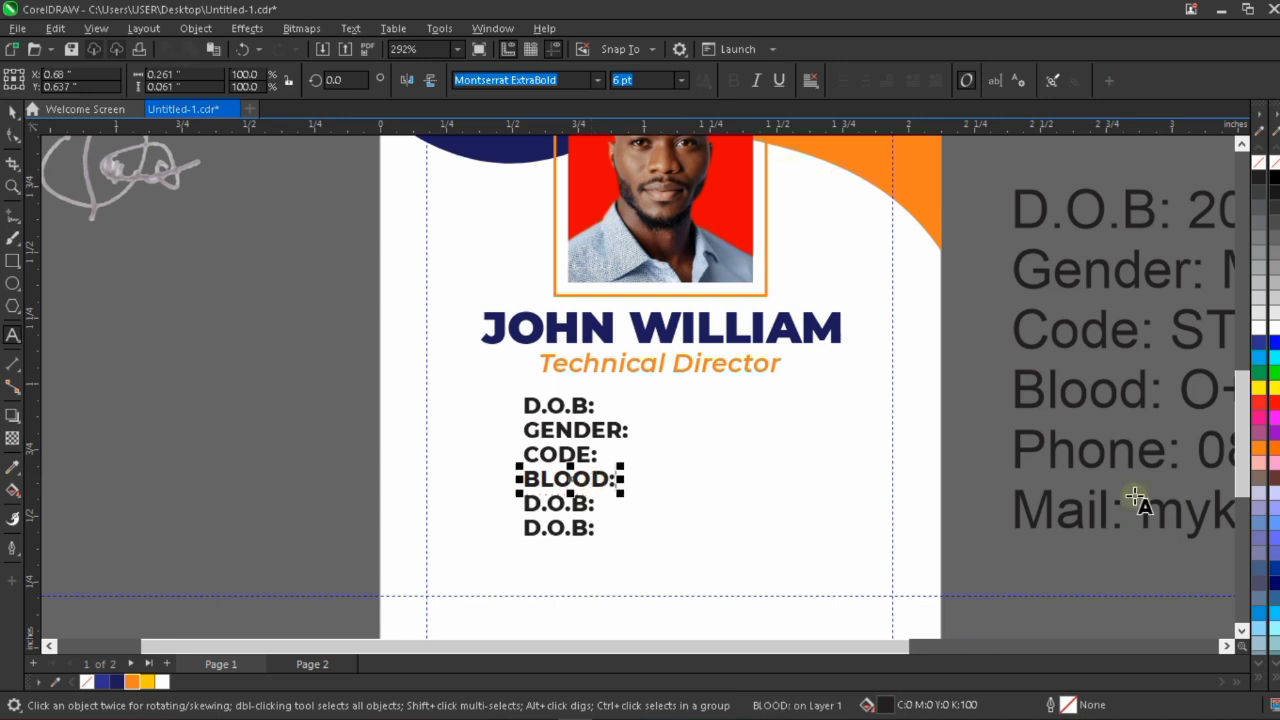
pyautogui.click(583, 505)
pyautogui.doubleClick(583, 505)
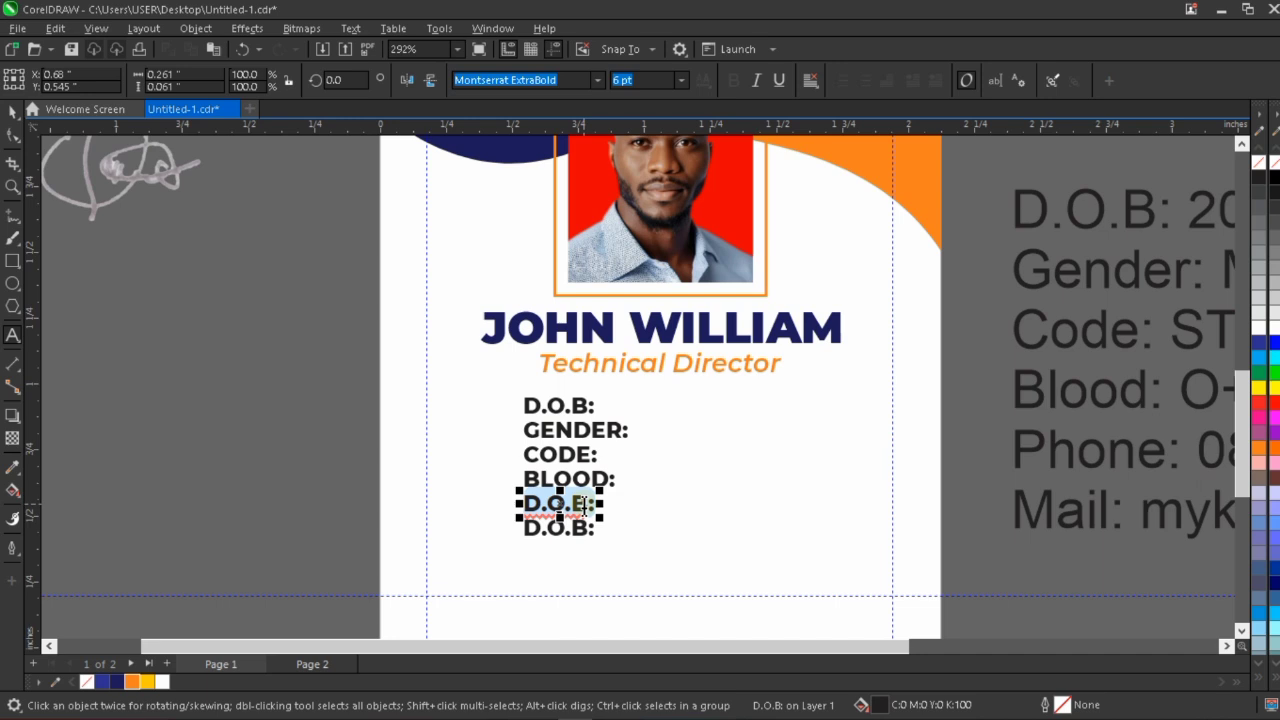
pyautogui.write('PHONE:')
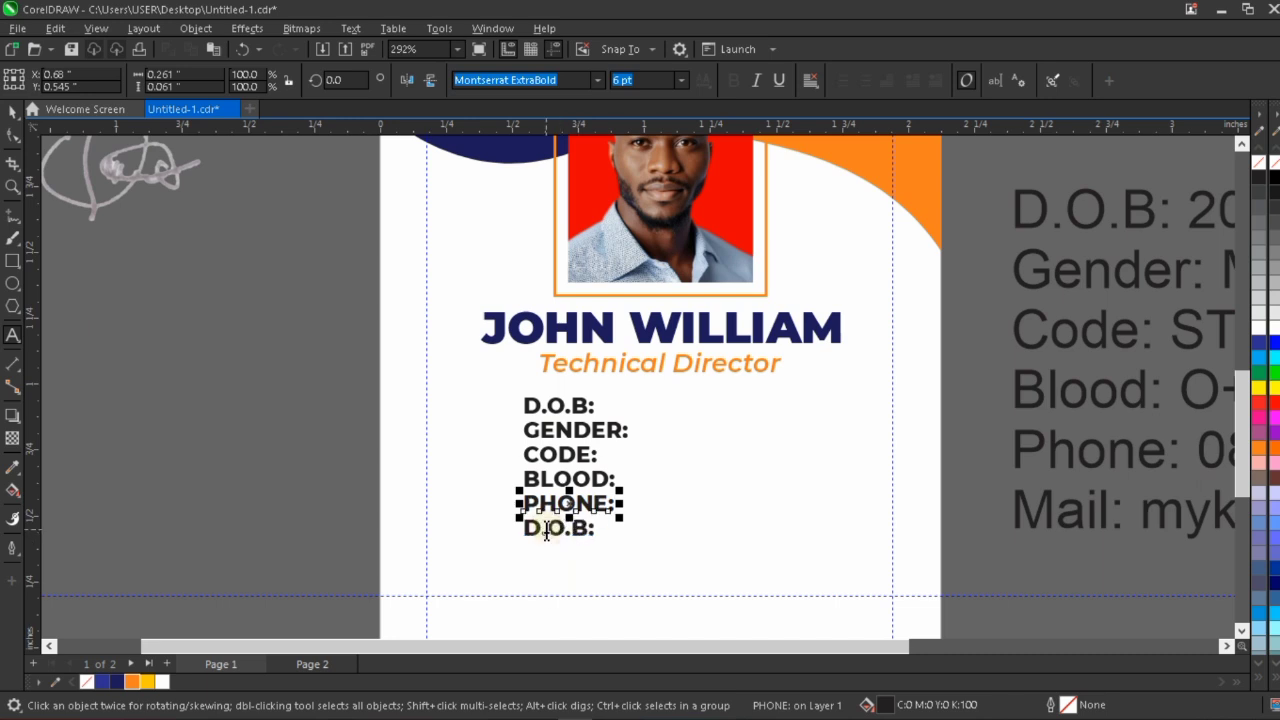
# Change the sixth label in the column to "EMAIL:".
pyautogui.doubleClick(545, 530)
pyautogui.write('EMAIL')
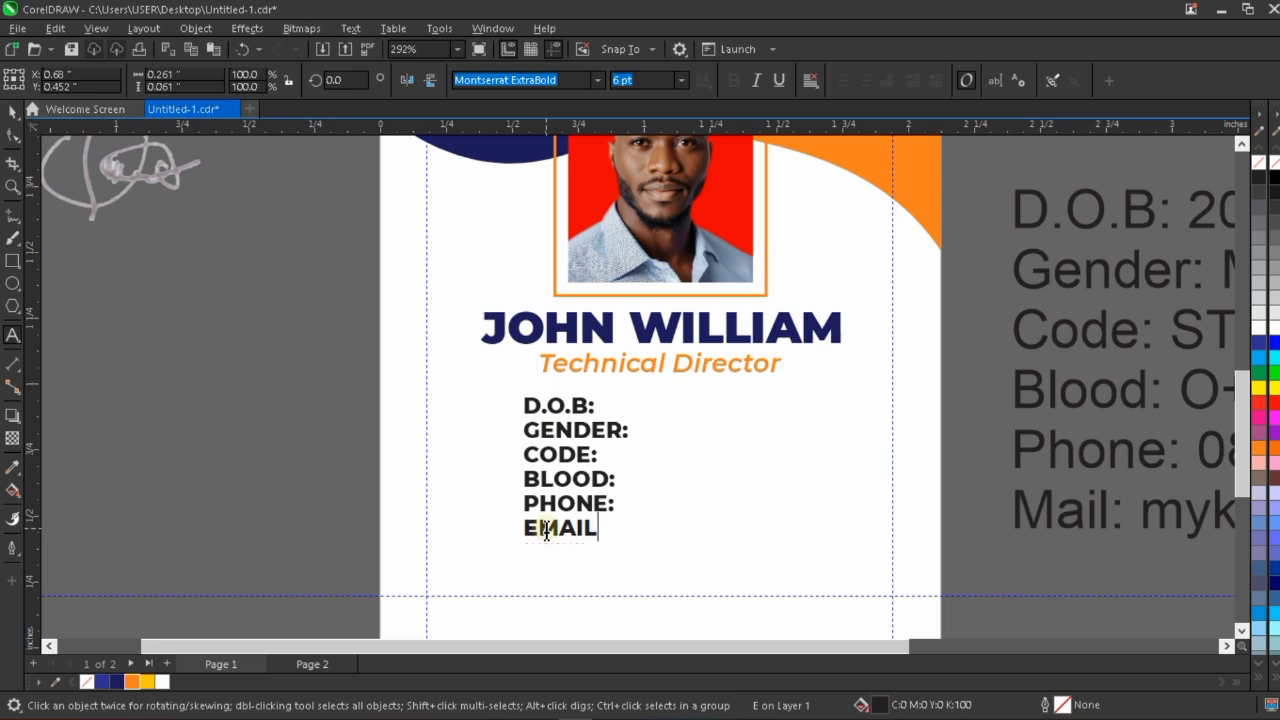
pyautogui.write(':')
pyautogui.press('Escape')
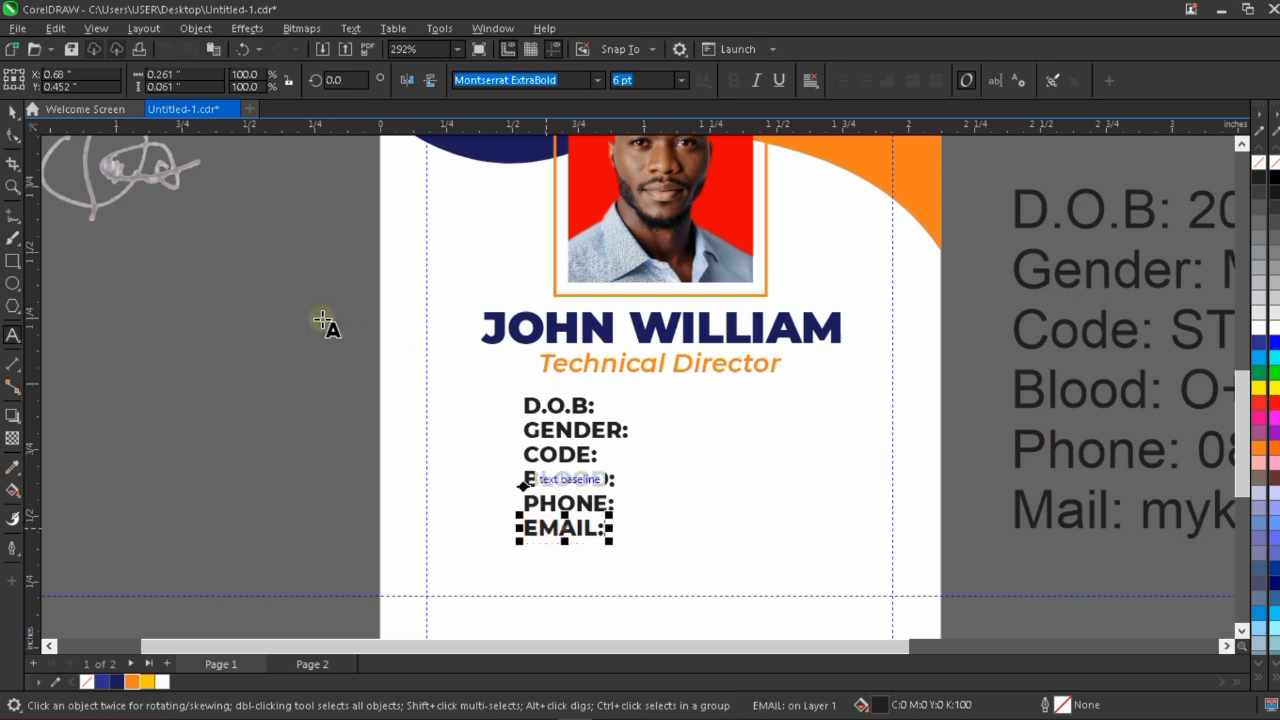
# Right-align the six detail labels with one another and shift the column slightly right to about X 0.634 inches.
pyautogui.click(13, 115)
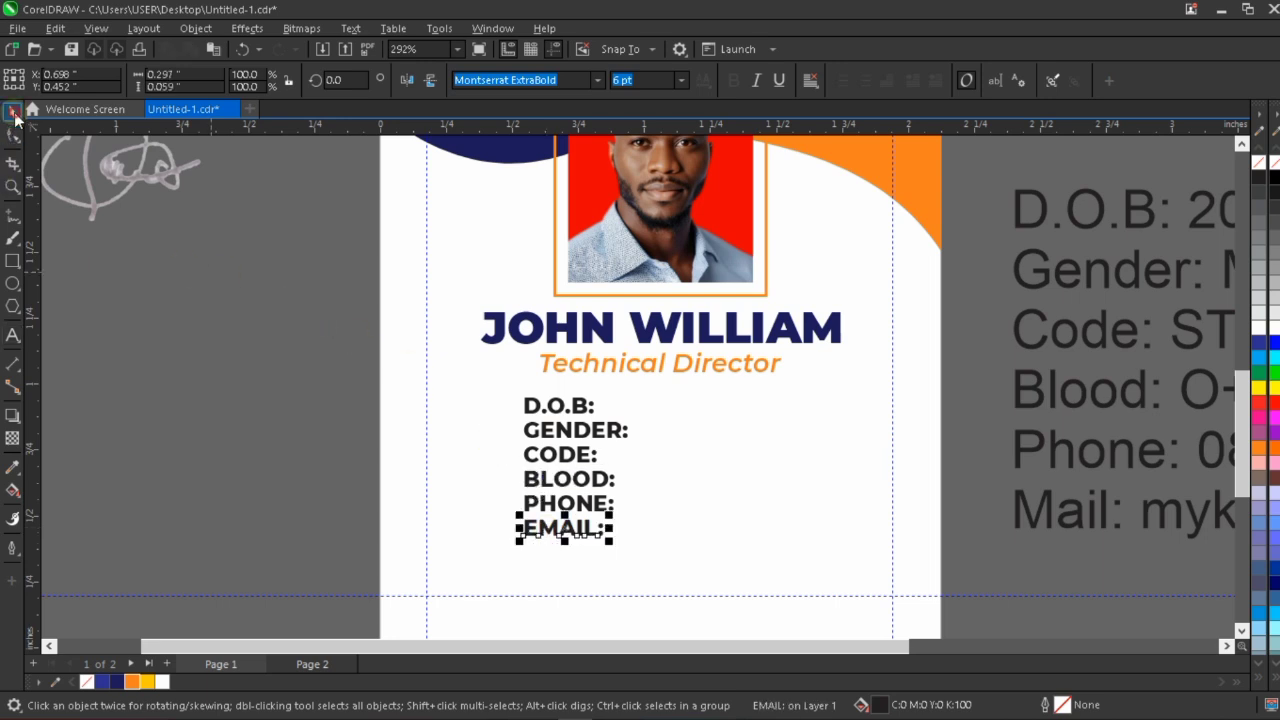
pyautogui.click(341, 368)
pyautogui.moveTo(341, 368); pyautogui.dragTo(697, 590)
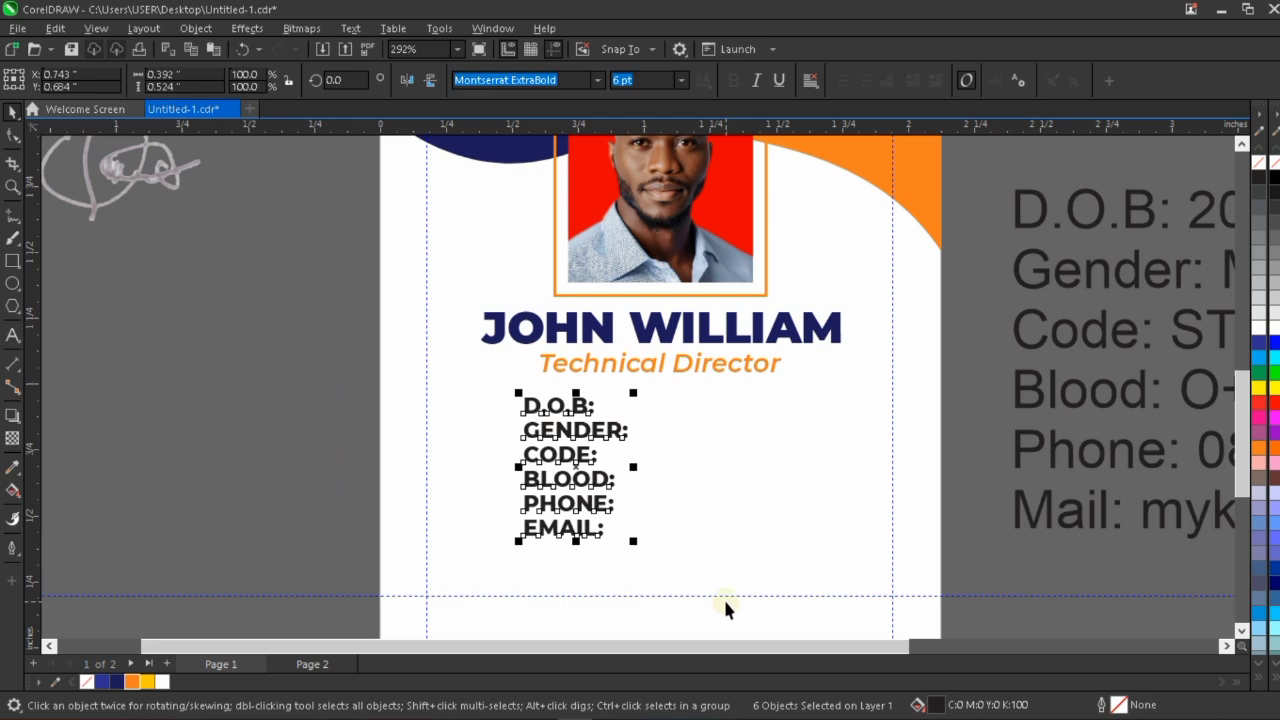
pyautogui.press('r')
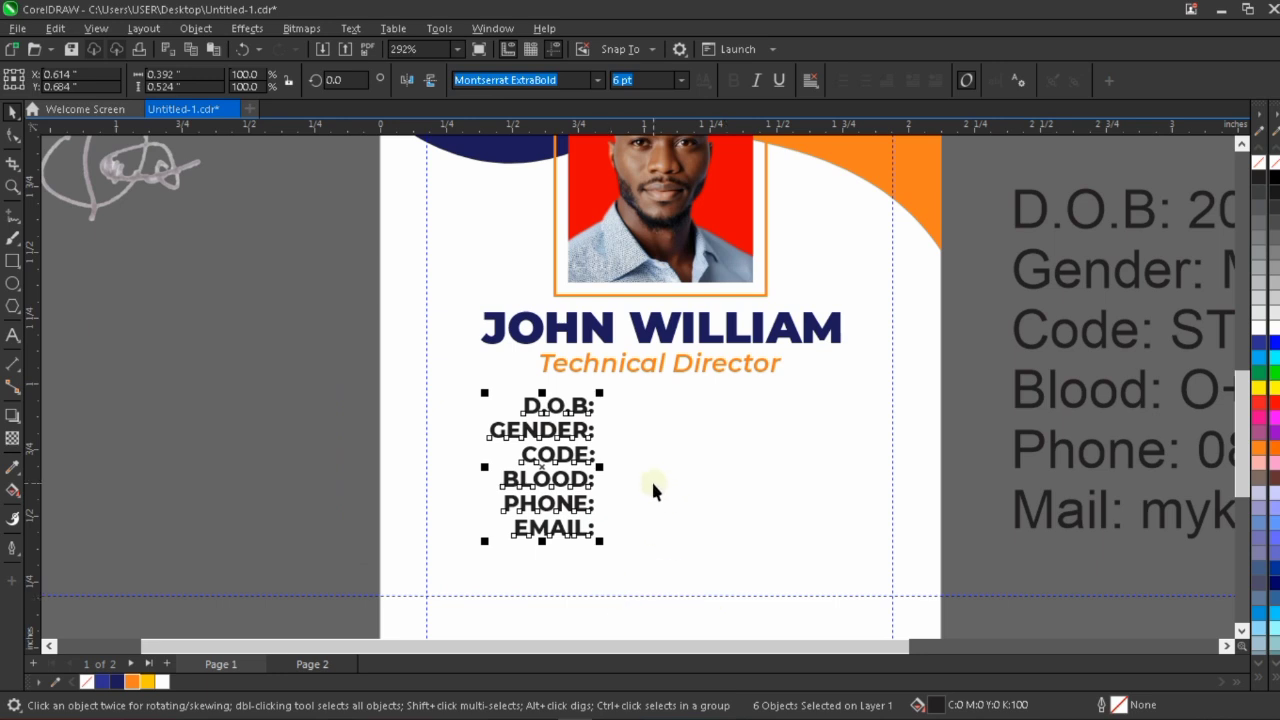
pyautogui.press('Right')
pyautogui.press('Right')
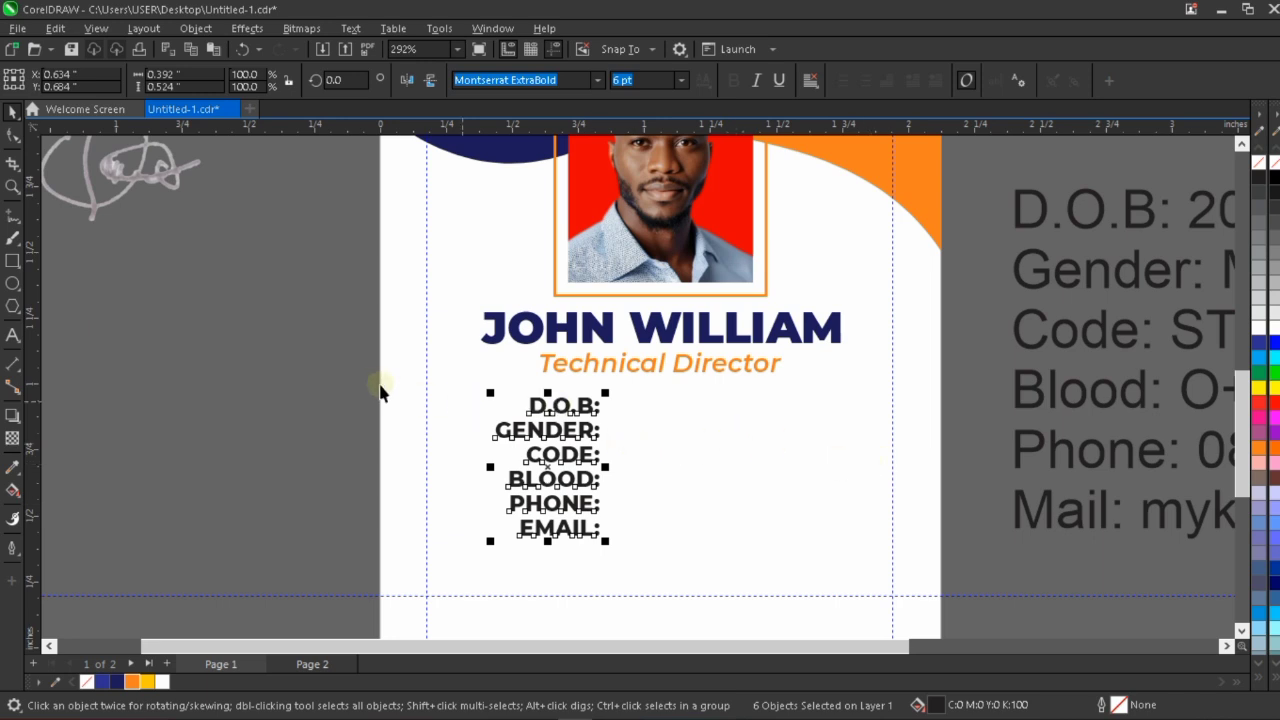
pyautogui.moveTo(348, 372); pyautogui.dragTo(645, 556)
pyautogui.moveTo(565, 406); pyautogui.dragTo(693, 427)
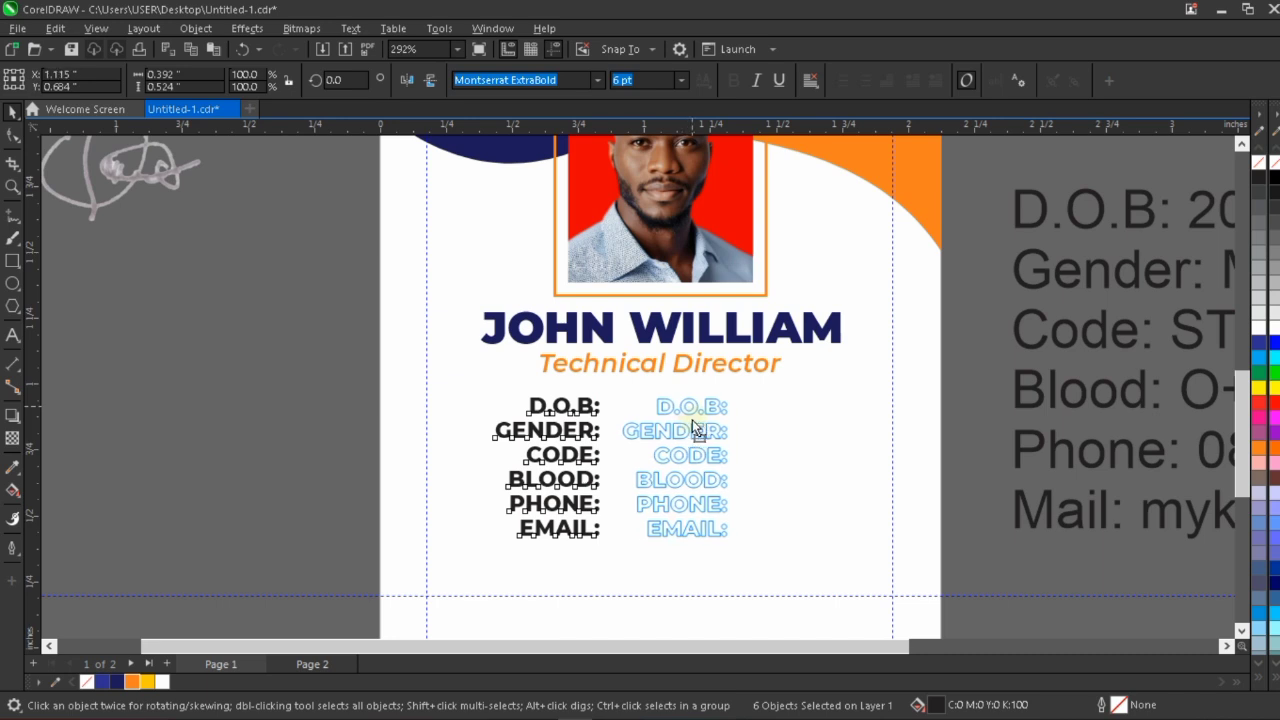
pyautogui.moveTo(692, 420); pyautogui.dragTo(692, 420)
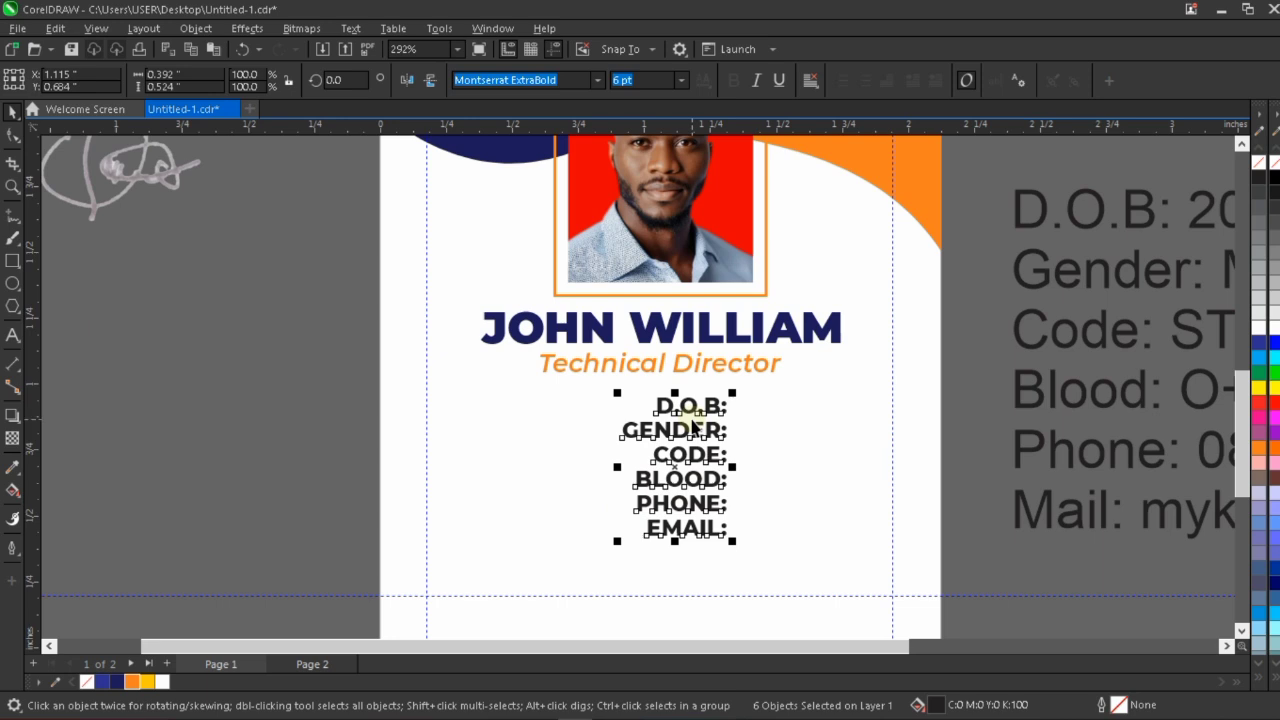
pyautogui.hotkey('ctrl', 'z')
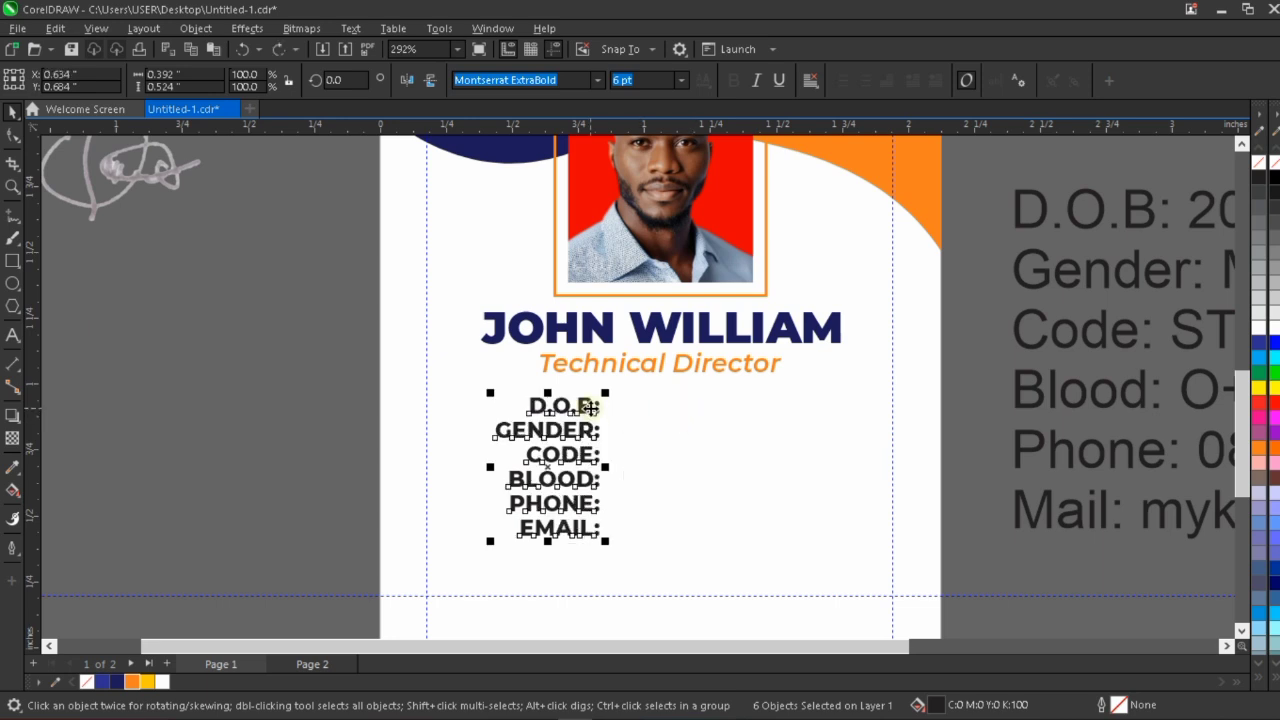
# Duplicate the six-label column straight to the right, placing the copy at about X 1.088 inches.
pyautogui.moveTo(590, 407); pyautogui.dragTo(700, 408)
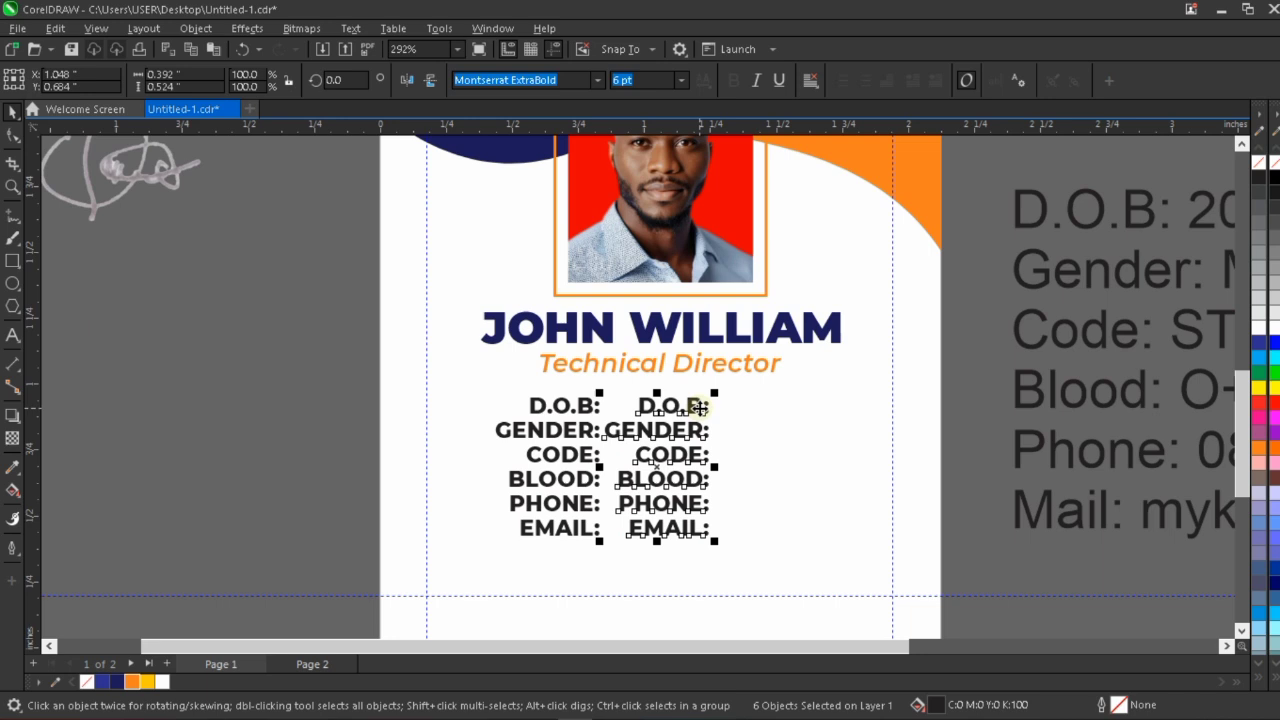
pyautogui.press('Right')
pyautogui.press('Right')
pyautogui.press('Right')
pyautogui.press('Right')
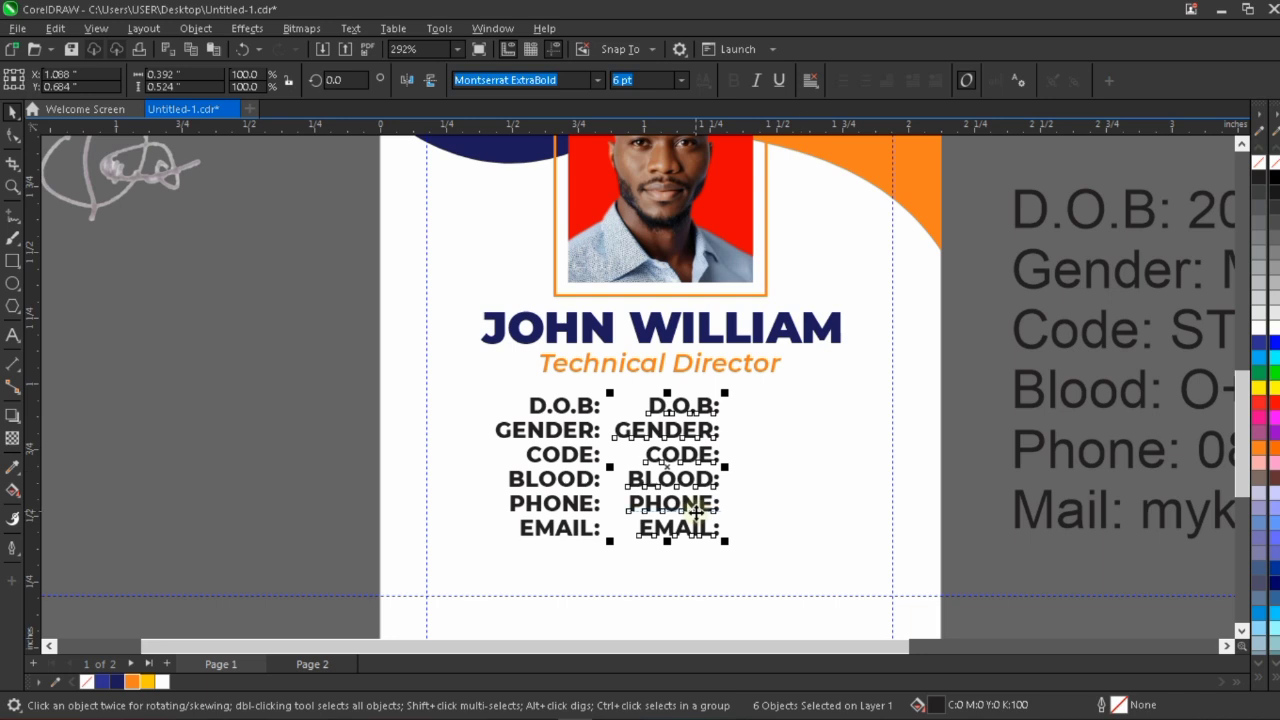
# Left-align the six copied labels with one another and shift them left to about X 1.129 inches.
pyautogui.hotkey('ctrl', 'l')
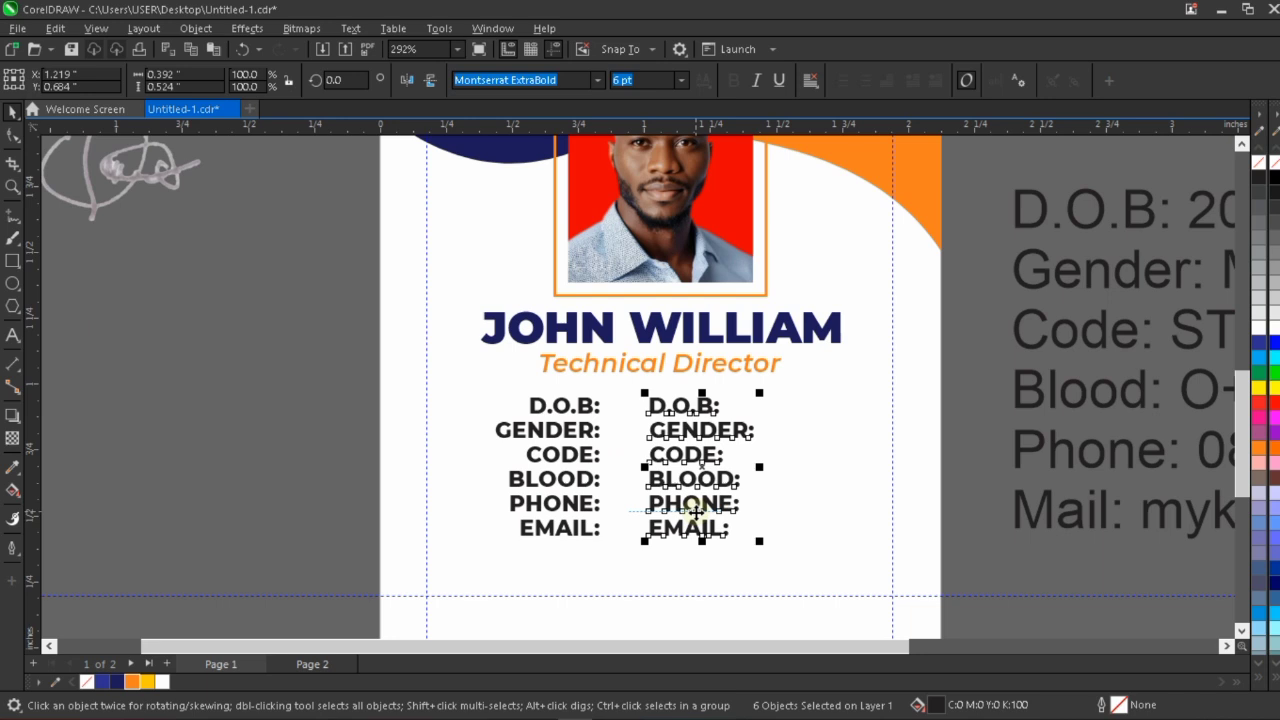
pyautogui.press('Left')
pyautogui.press('Left')
pyautogui.press('Left')
pyautogui.press('Left')
pyautogui.press('Left')
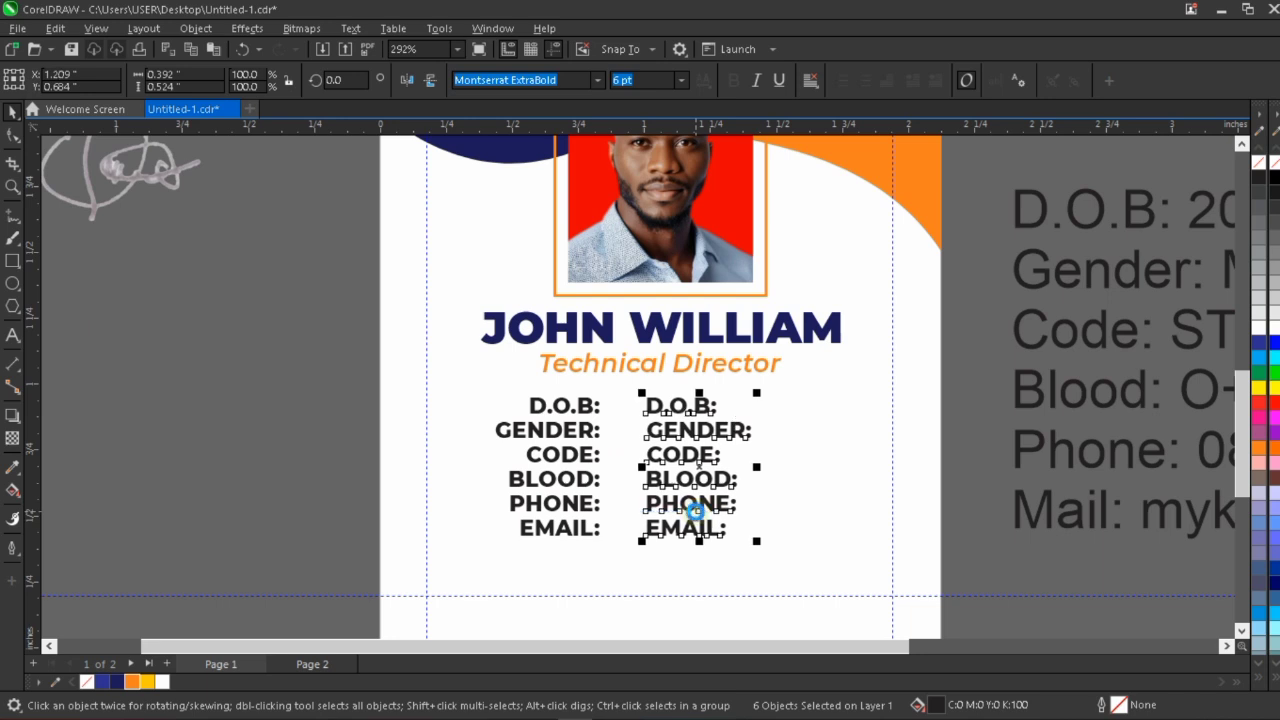
pyautogui.press('Left')
pyautogui.press('Left')
pyautogui.press('Left')
pyautogui.press('Left')
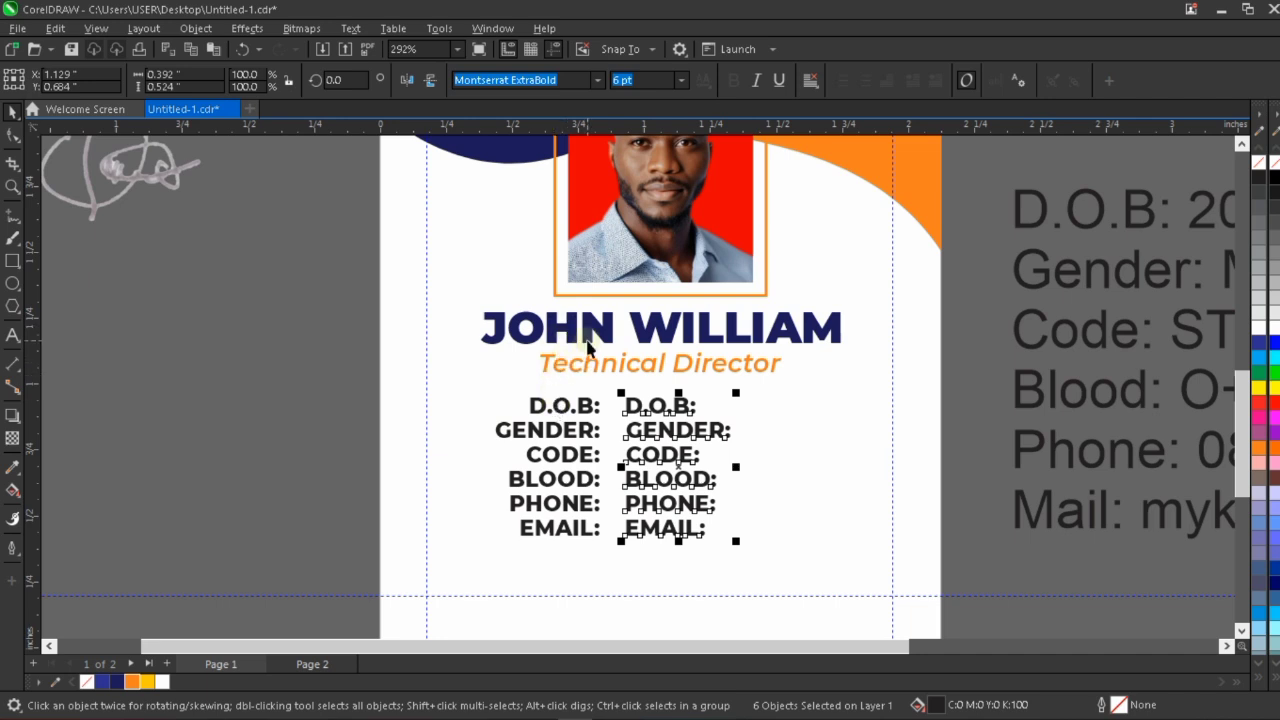
# Set the font of the copied label column to Montserrat SemiBold.
pyautogui.click(597, 83)
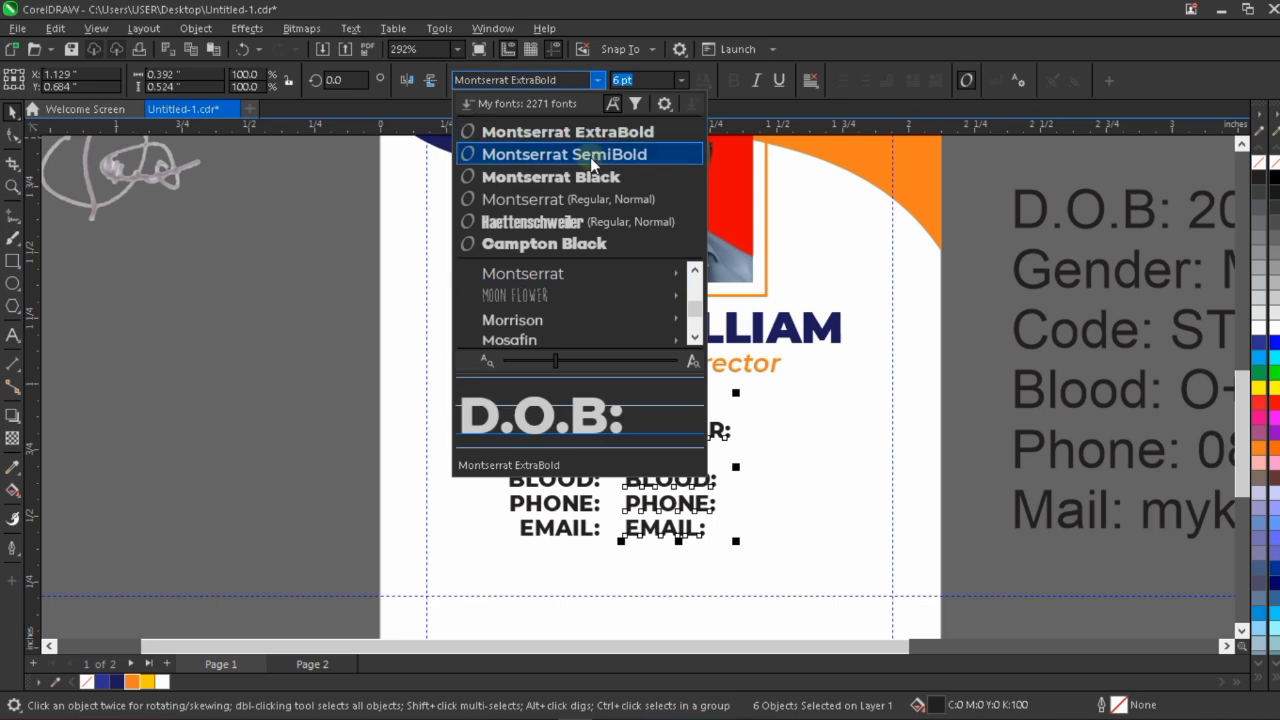
pyautogui.press('Escape')
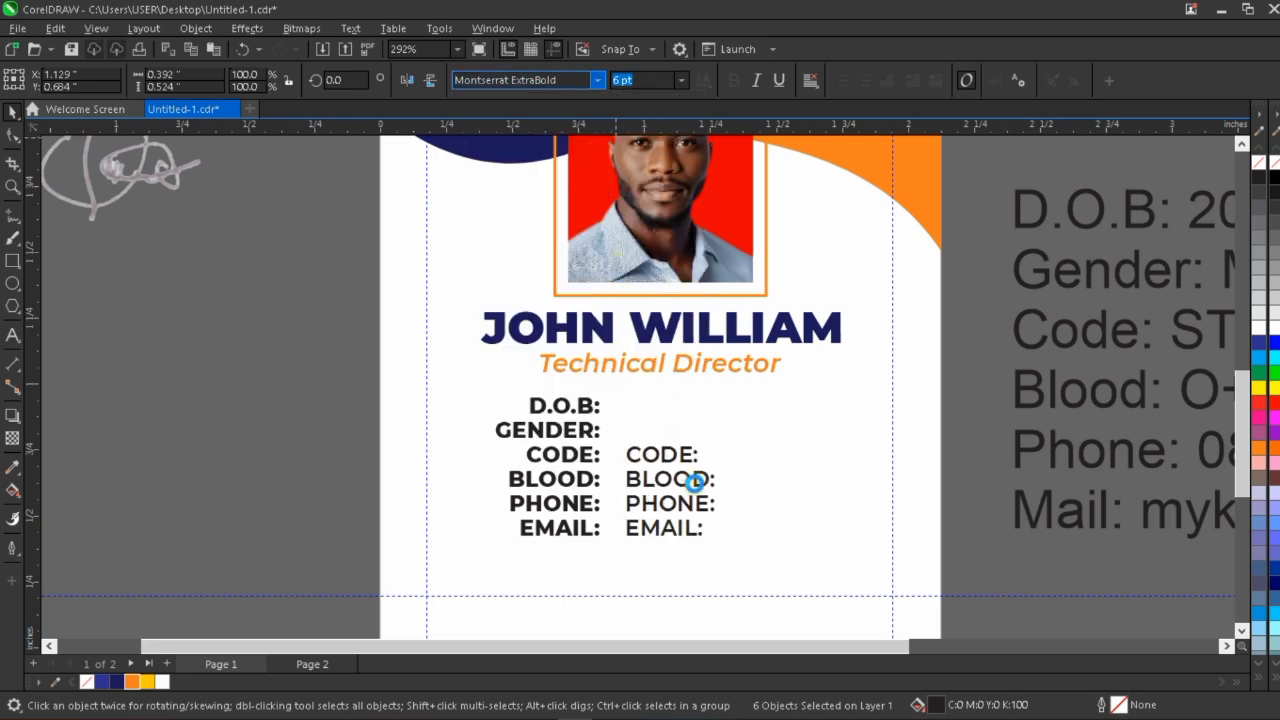
pyautogui.click(976, 419)
# Replace the placeholder beside "D.O.B:" with the cardholder's date of birth from the reference text.
pyautogui.scroll(-2, 620, 406)
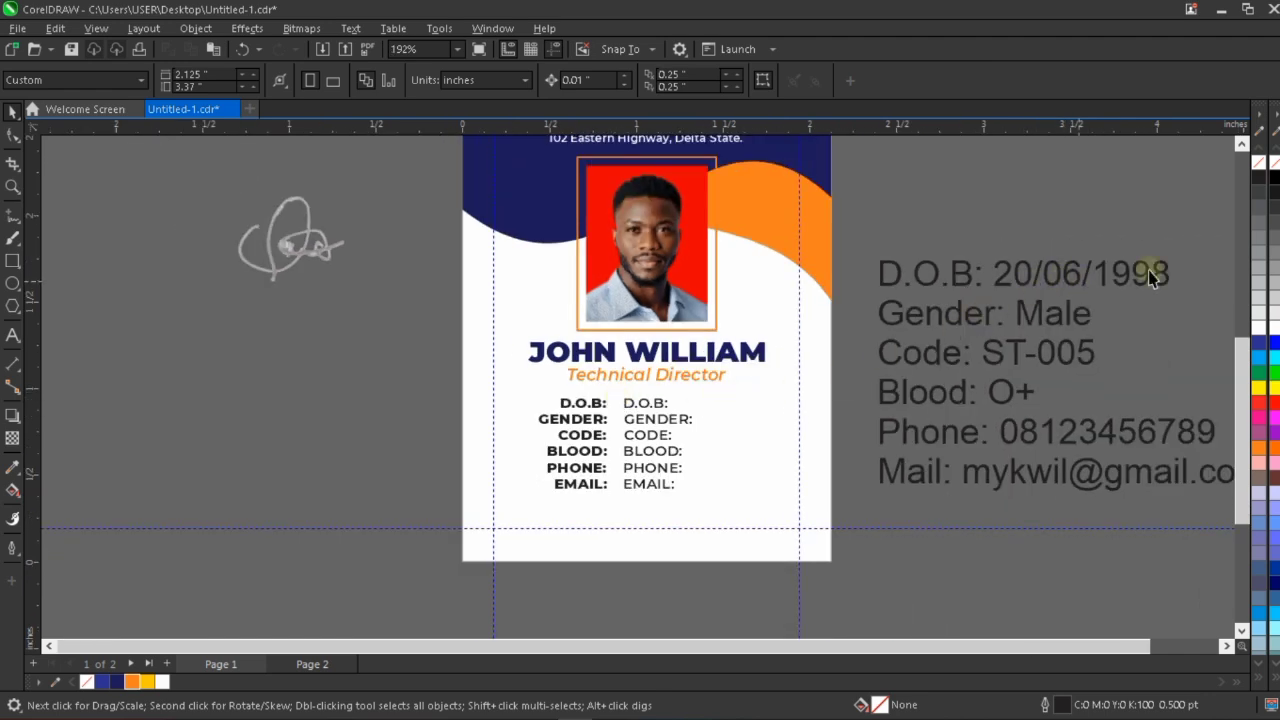
pyautogui.scroll(1, 1143, 271)
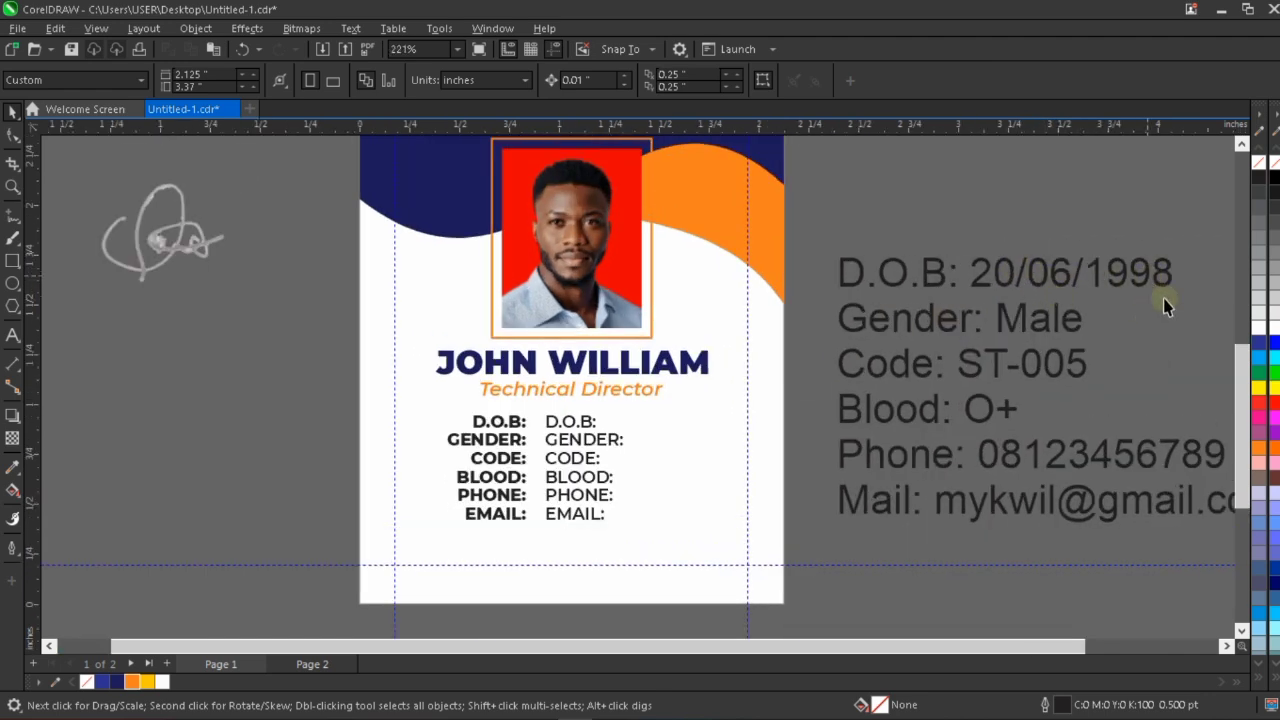
pyautogui.click(560, 430)
pyautogui.doubleClick(558, 426)
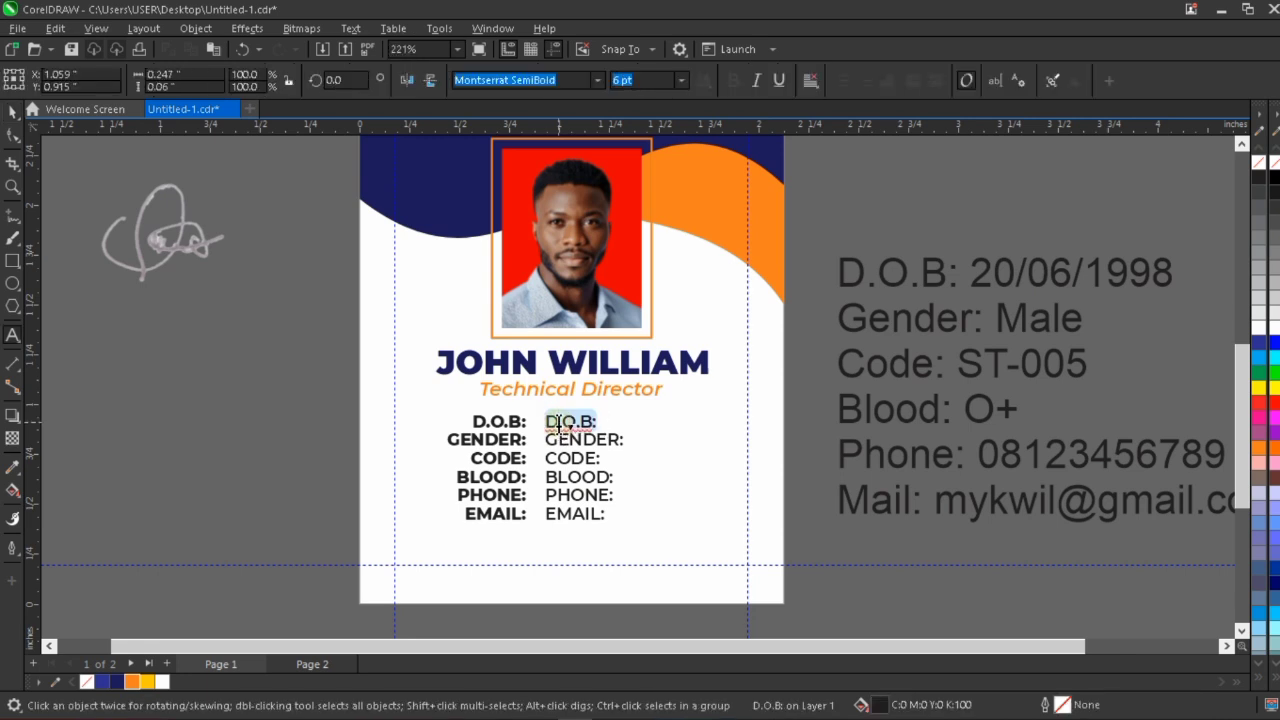
pyautogui.write('20')
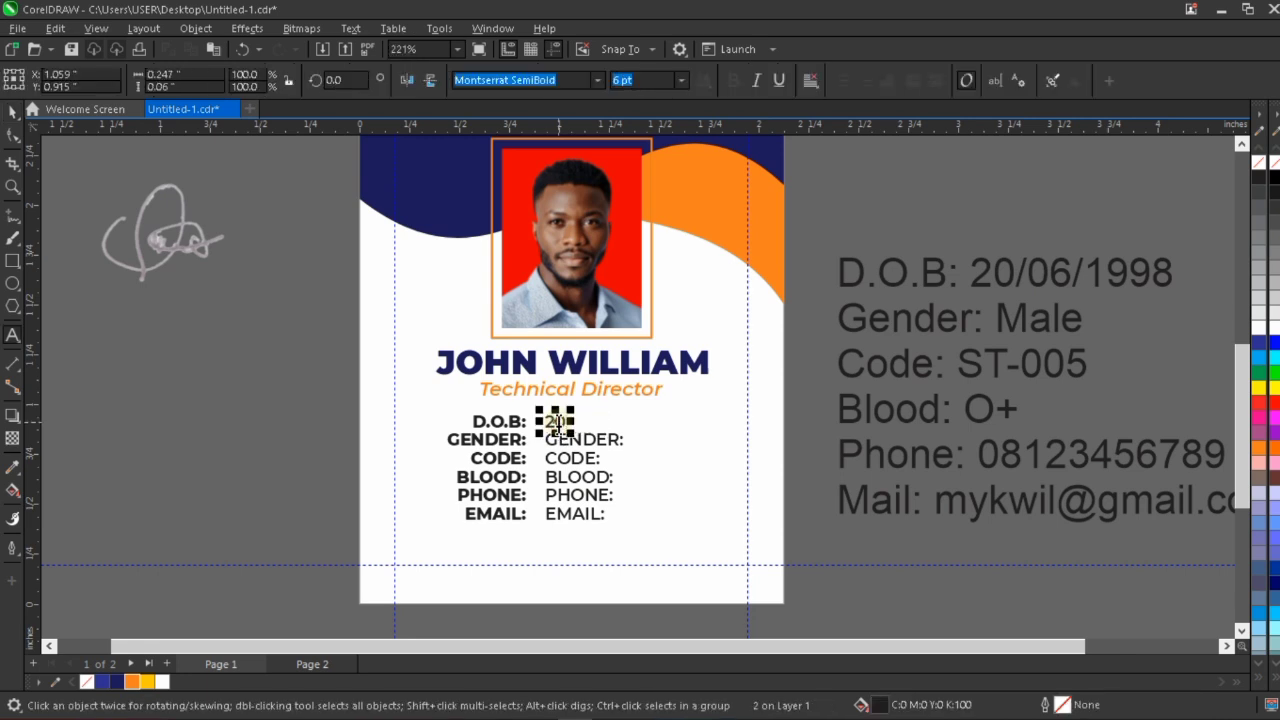
pyautogui.write('/06')
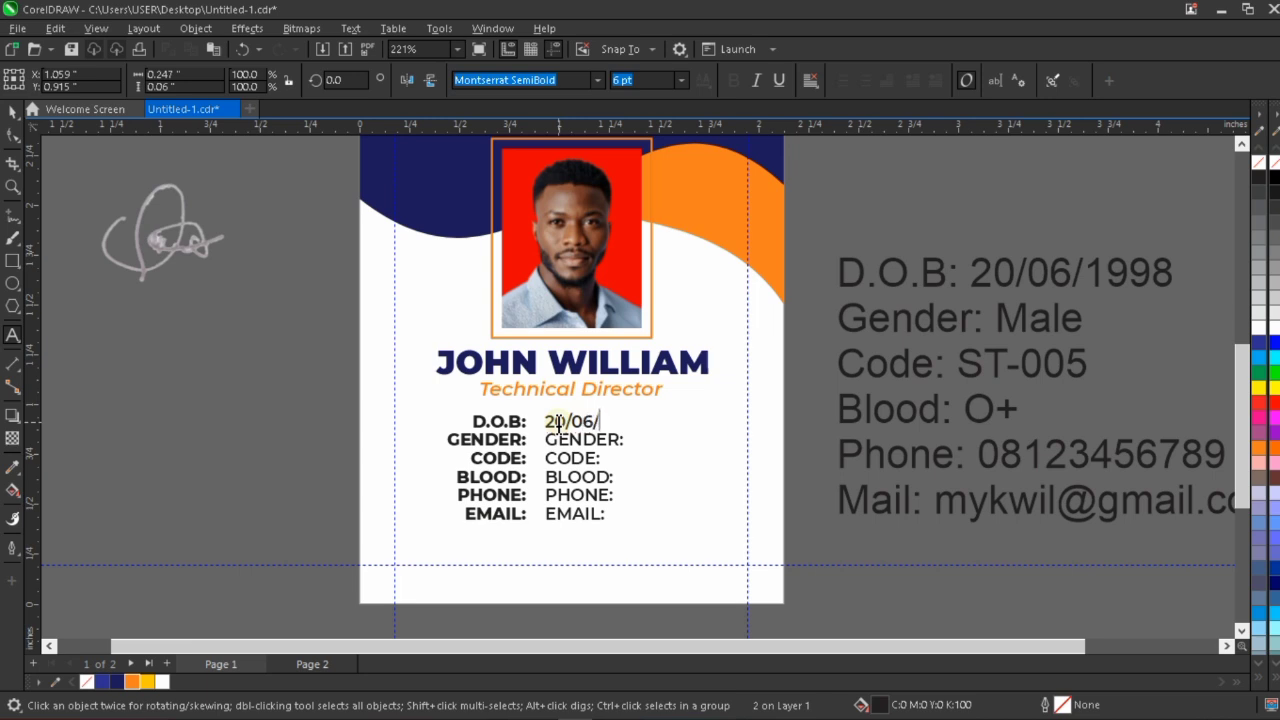
pyautogui.write('/1998')
# Replace the placeholder beside "GENDER:" with "Male".
pyautogui.click(612, 440)
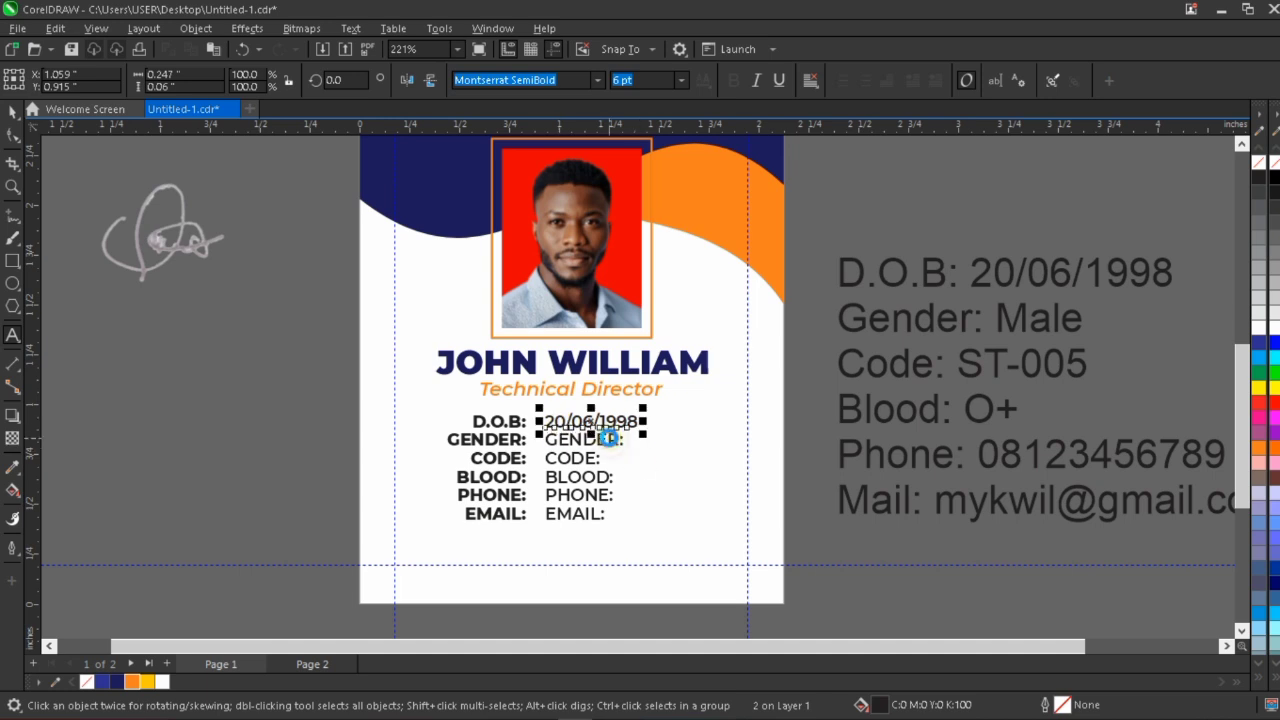
pyautogui.doubleClick(609, 440)
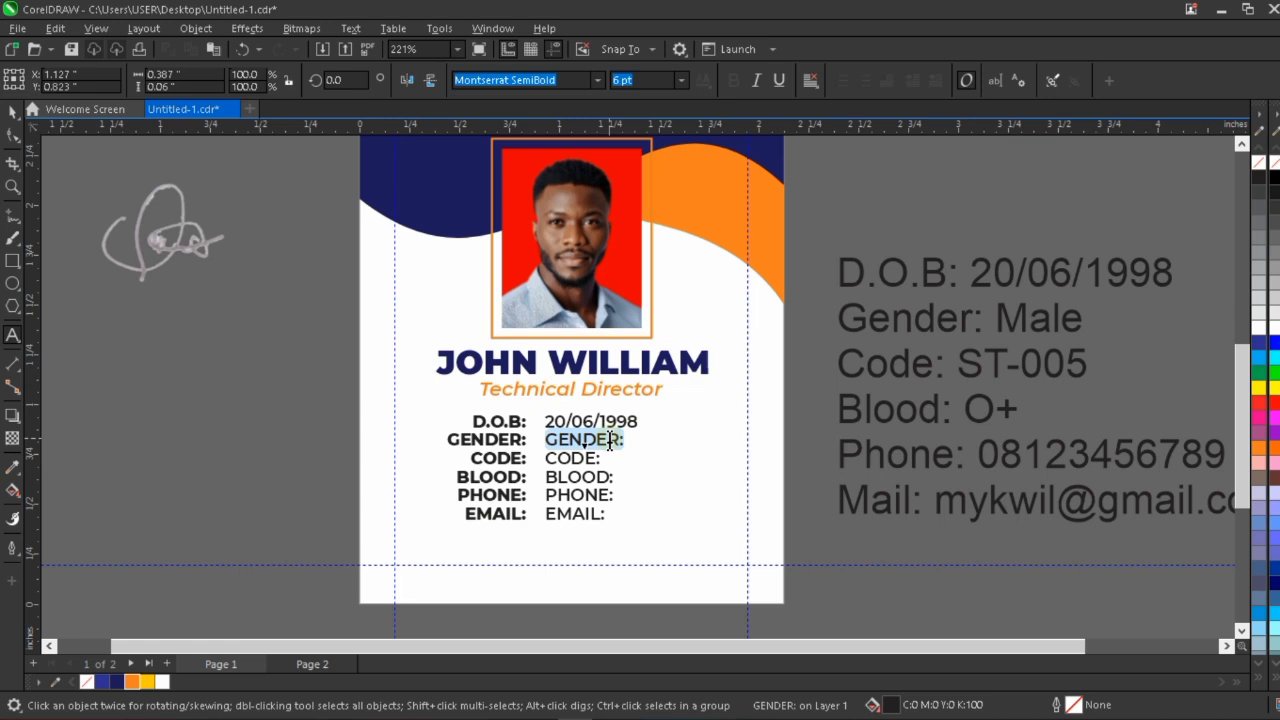
pyautogui.write('Male')
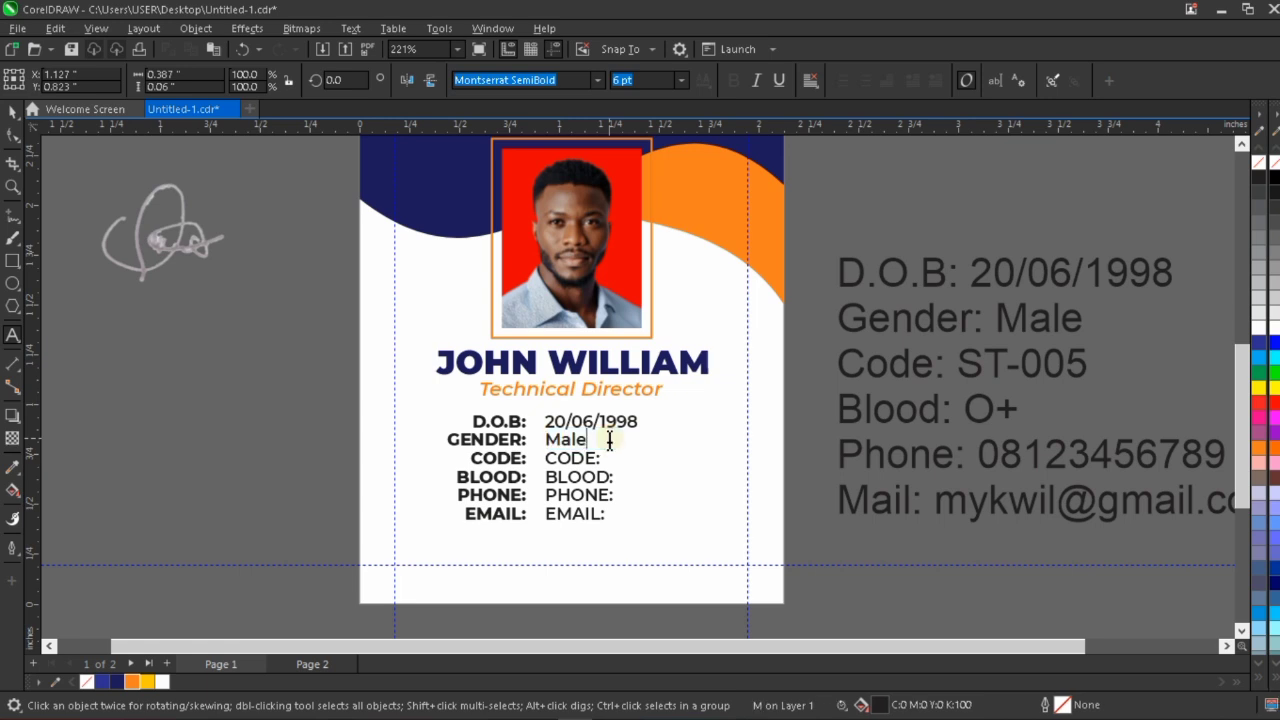
pyautogui.press('Escape')
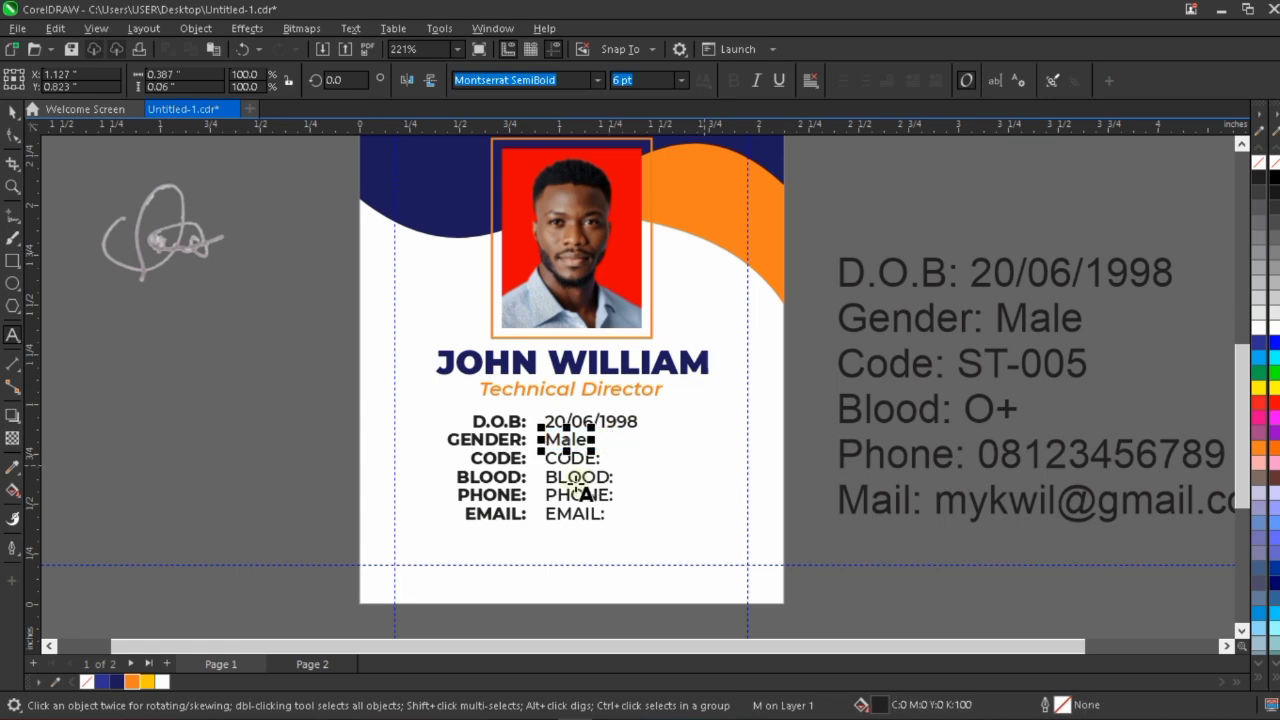
# Replace the placeholder beside "CODE:" with the employee code from the reference text.
pyautogui.scroll(2, 590, 460)
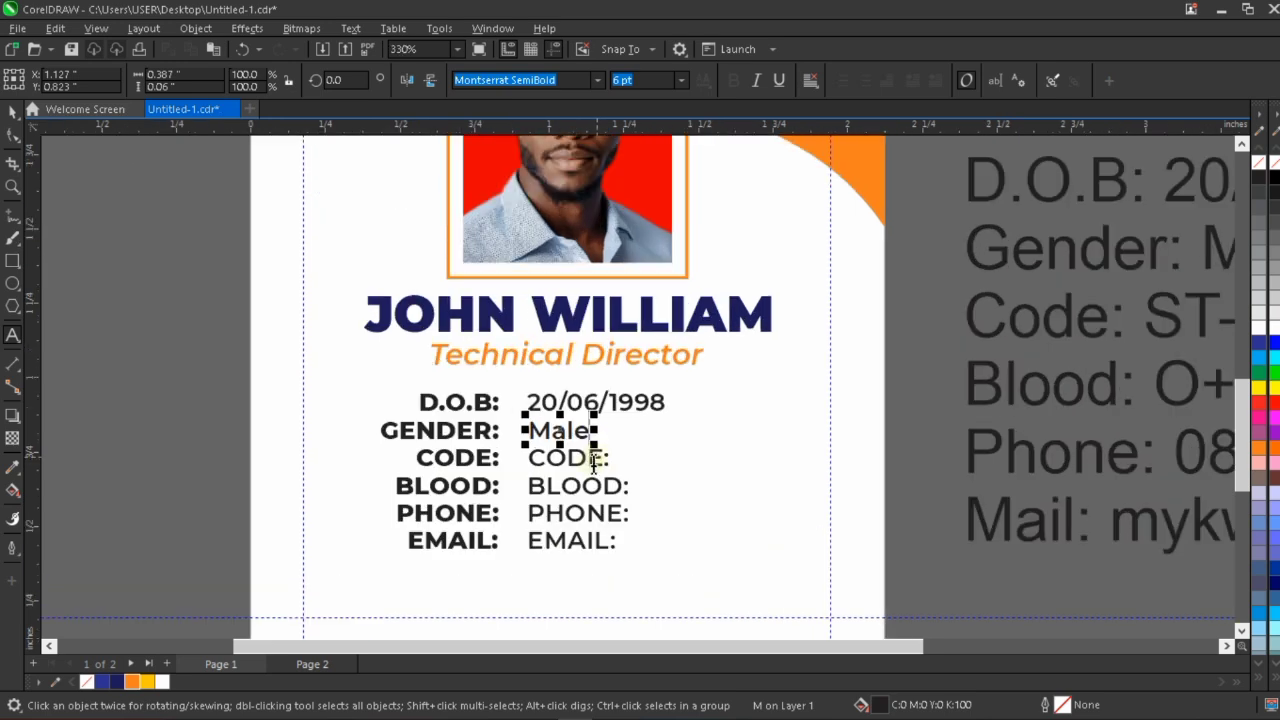
pyautogui.scroll(-1, 590, 460)
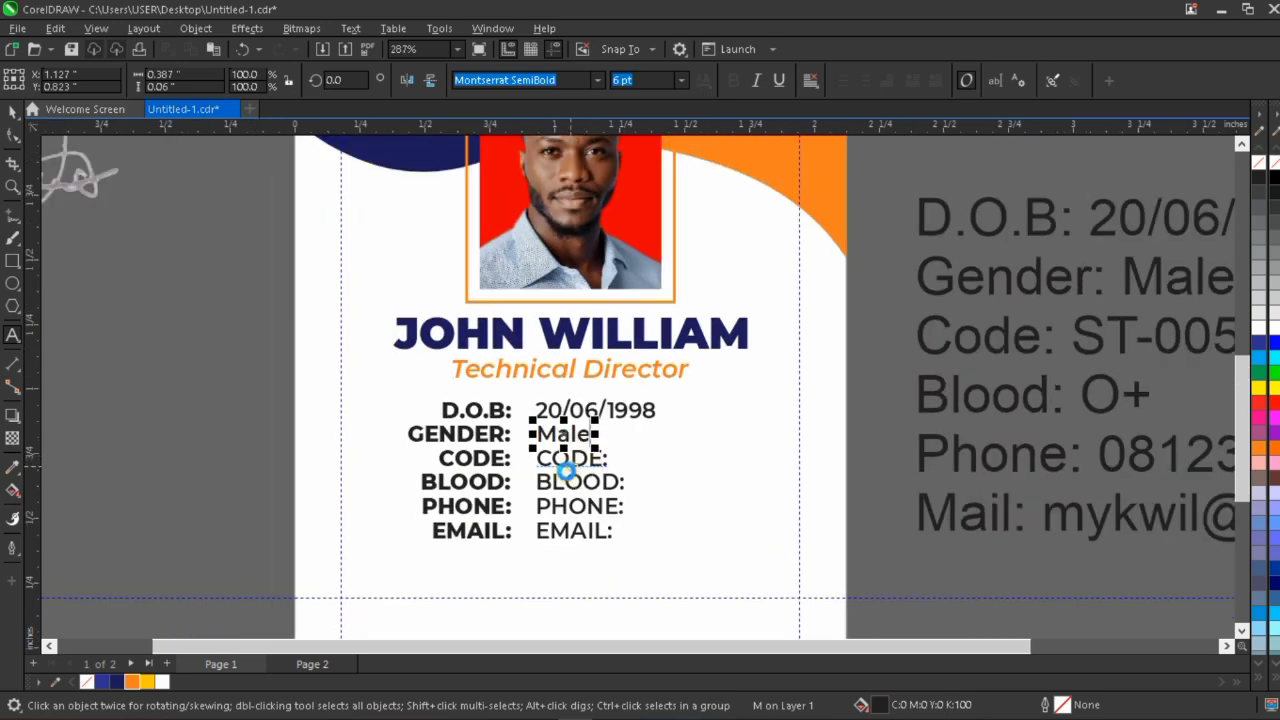
pyautogui.scroll(-2, 565, 470)
pyautogui.click(586, 465)
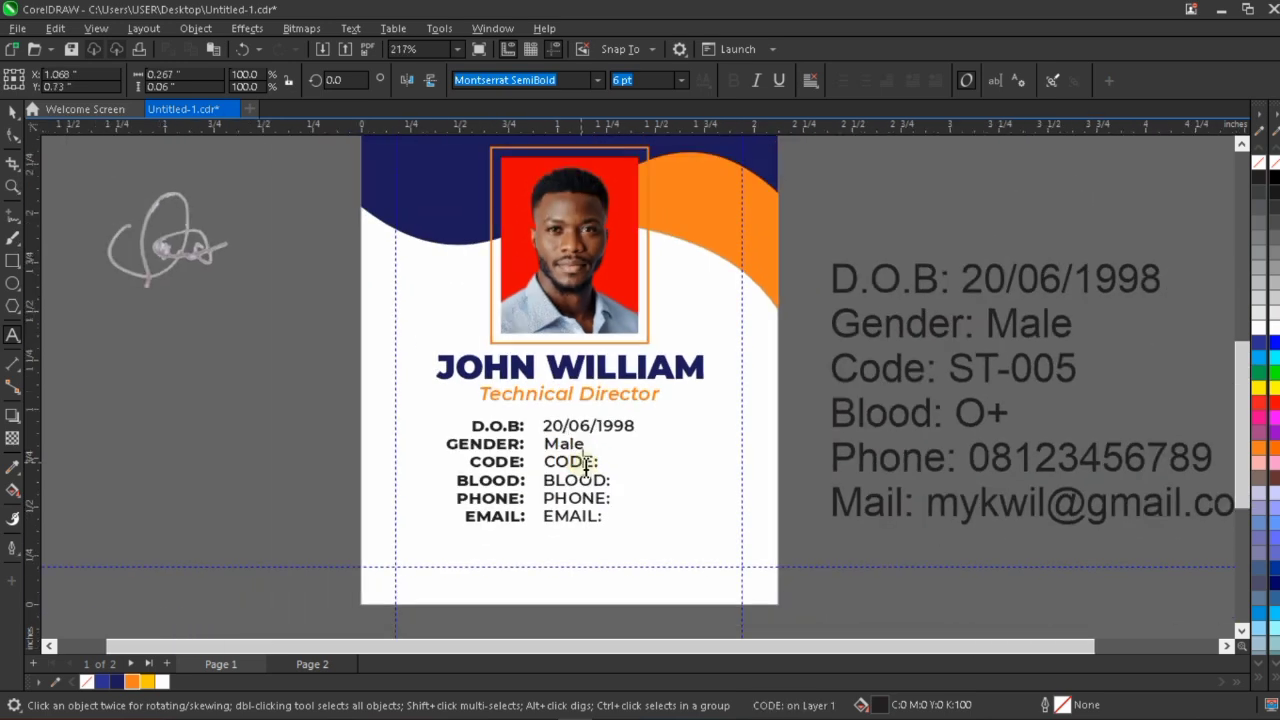
pyautogui.doubleClick(586, 465)
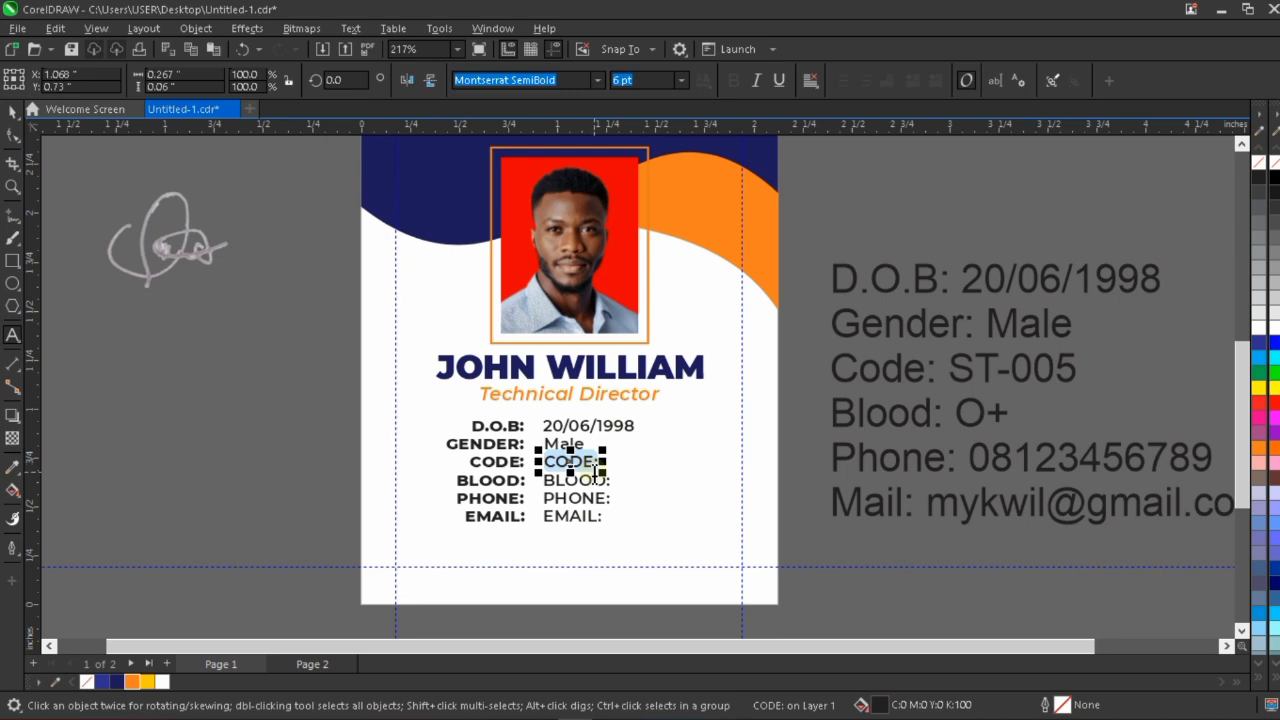
pyautogui.write('ST')
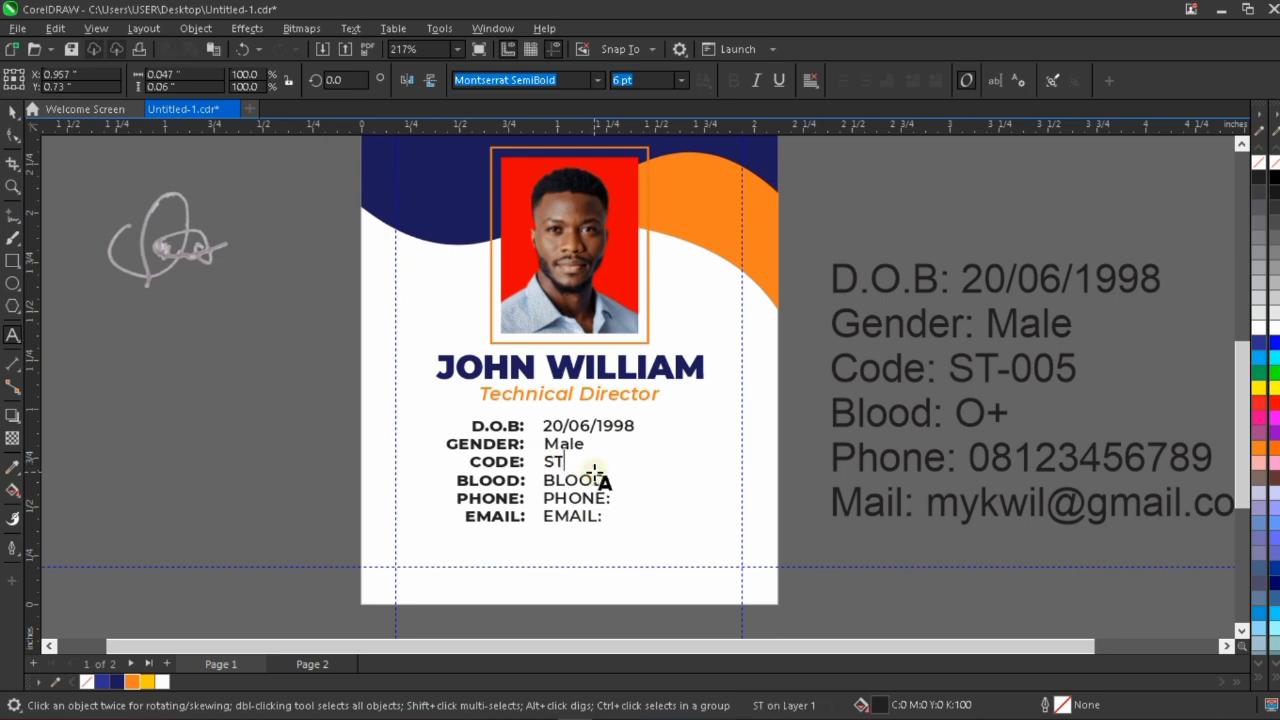
pyautogui.write('-005')
pyautogui.press('Escape')
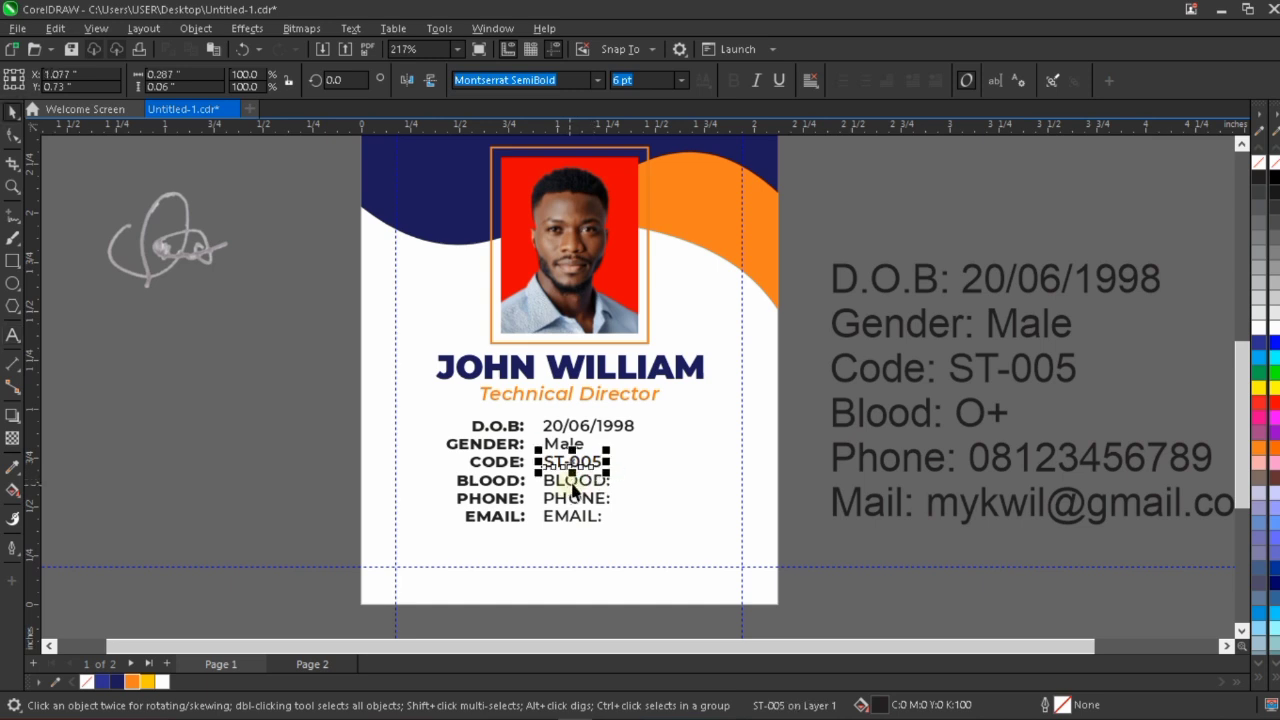
# Replace the placeholder beside "BLOOD:" with "O+".
pyautogui.click(575, 485)
pyautogui.click(576, 483)
pyautogui.doubleClick(576, 483)
pyautogui.hotkey('ctrl', 'a')
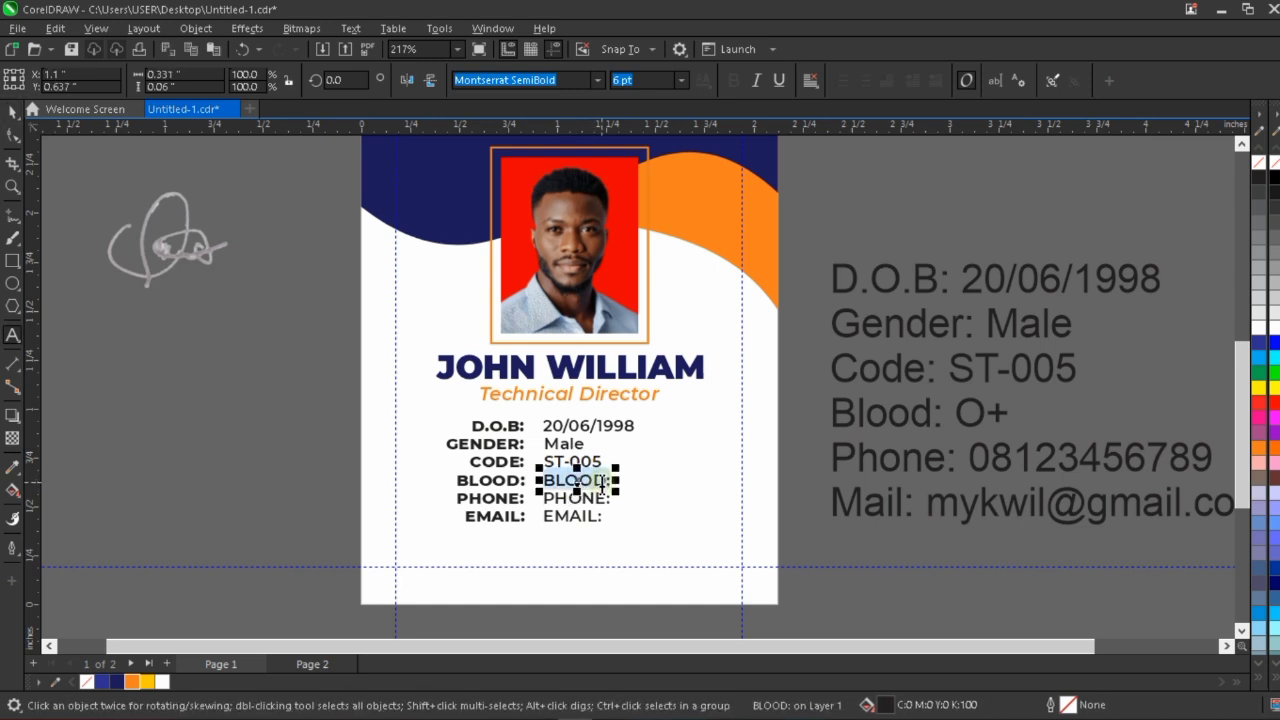
pyautogui.write('O+')
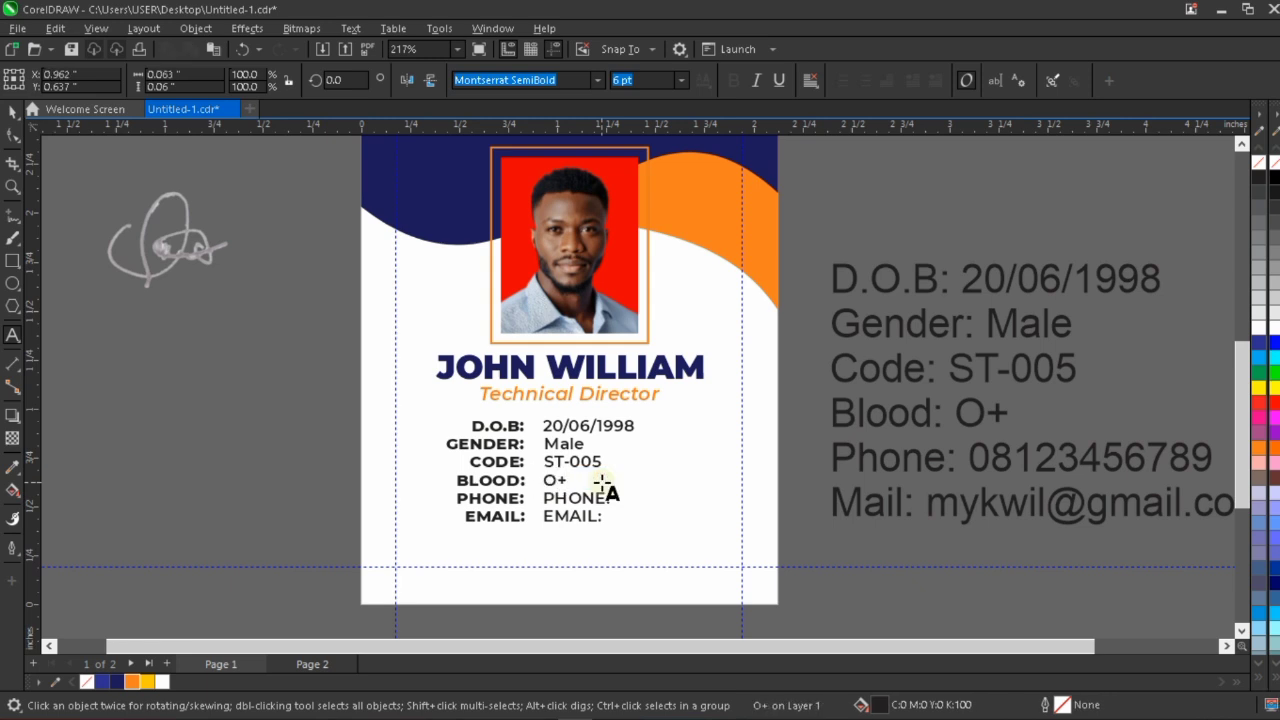
pyautogui.press('Escape')
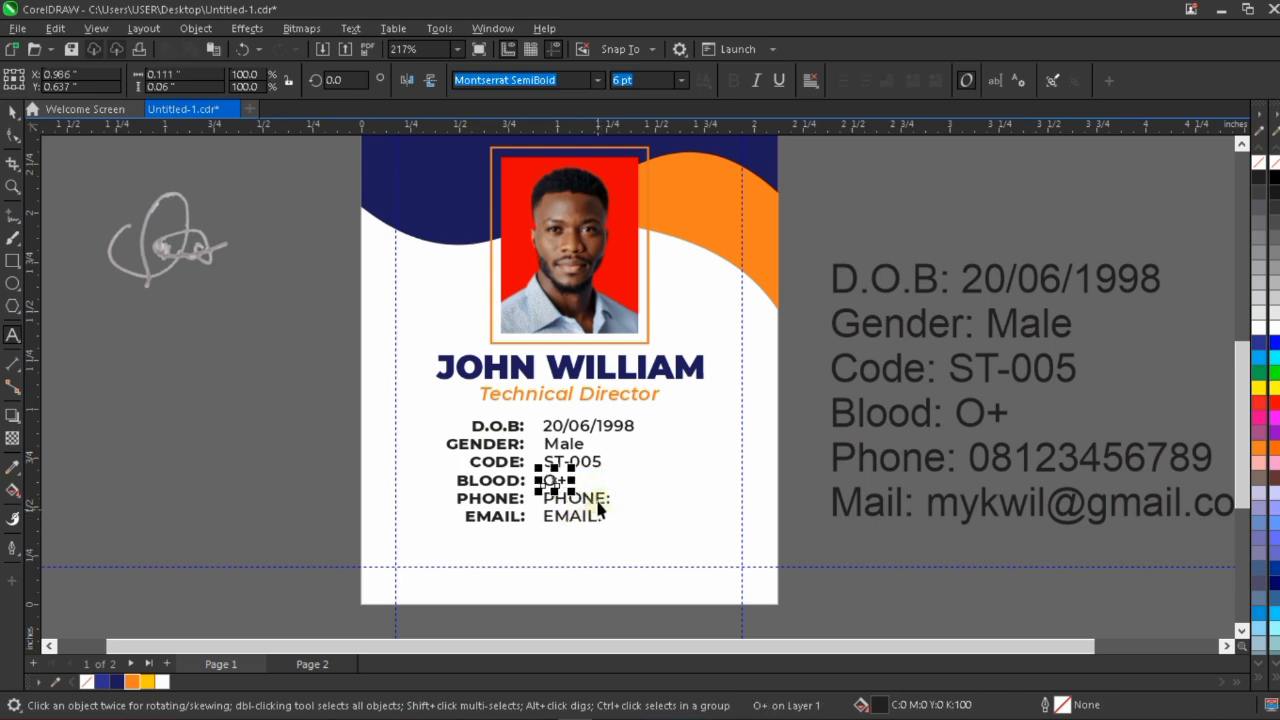
# Replace the placeholder beside "PHONE:" with the cardholder's phone number from the reference text.
pyautogui.doubleClick(598, 501)
pyautogui.hotkey('ctrl', 'a')
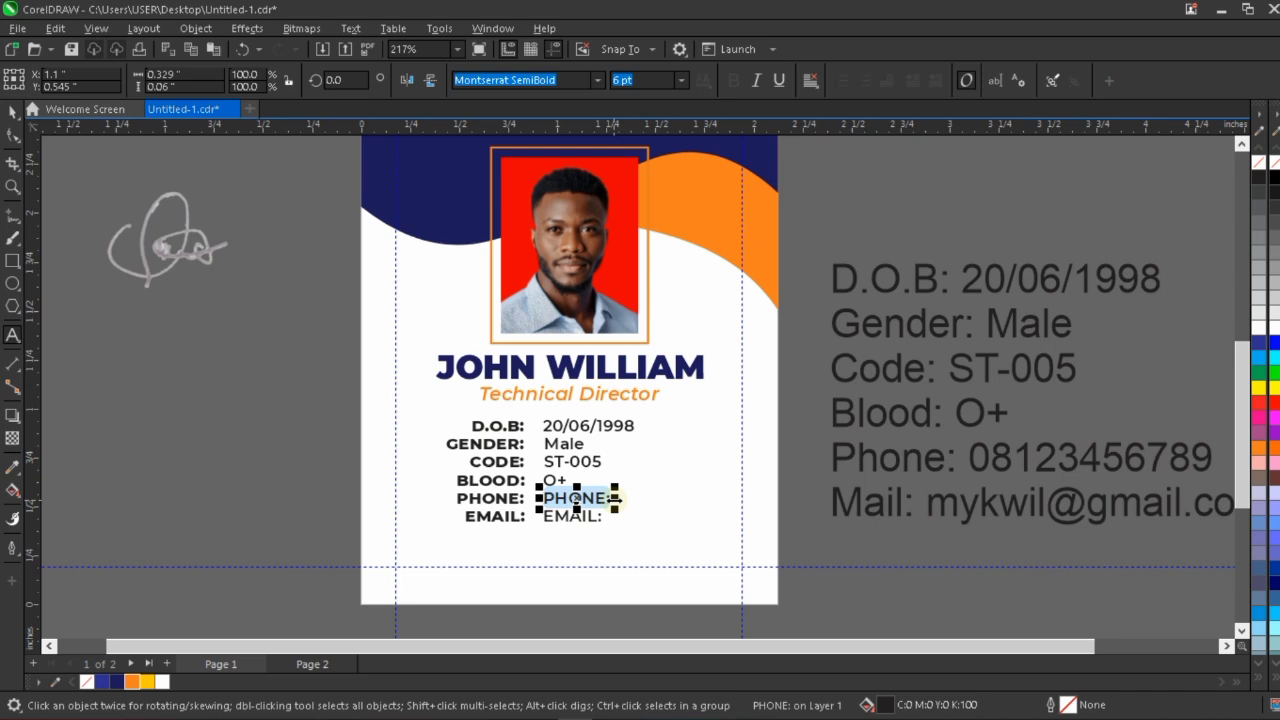
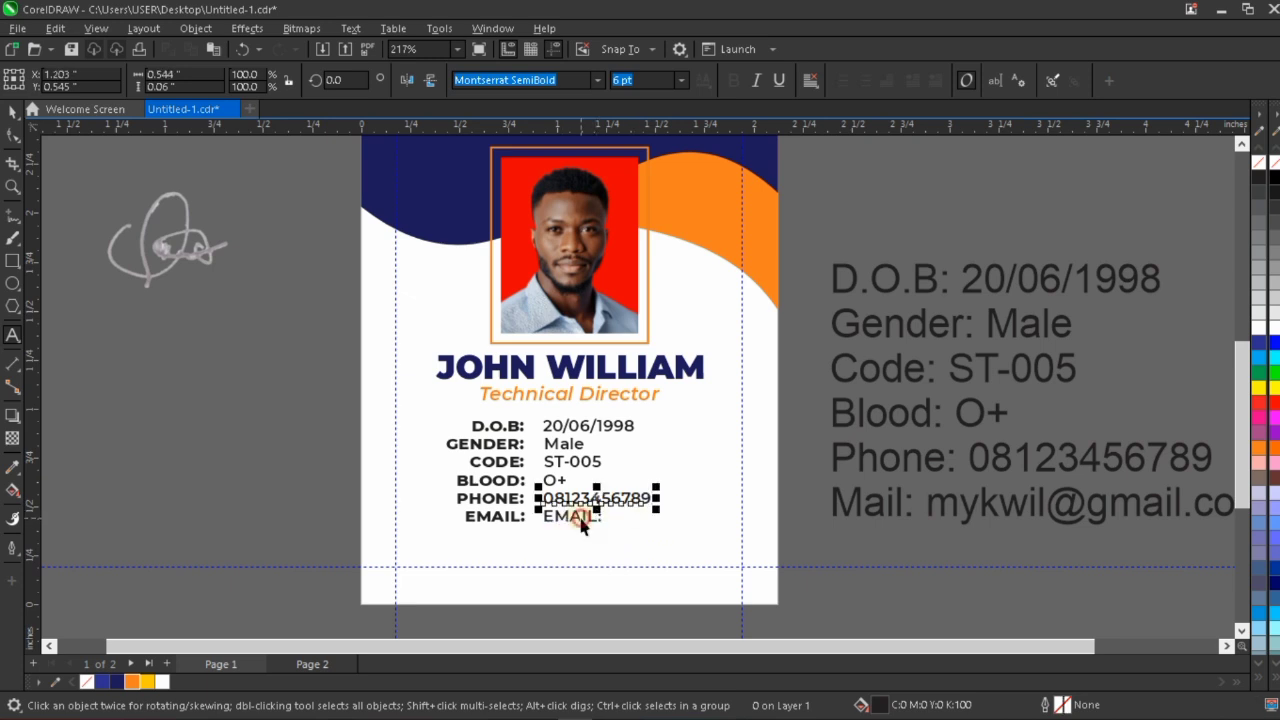
# Replace the placeholder beside "EMAIL:" with the cardholder's e-mail address from the reference text.
pyautogui.click(578, 518)
pyautogui.doubleClick(581, 518)
pyautogui.hotkey('ctrl', 'a')
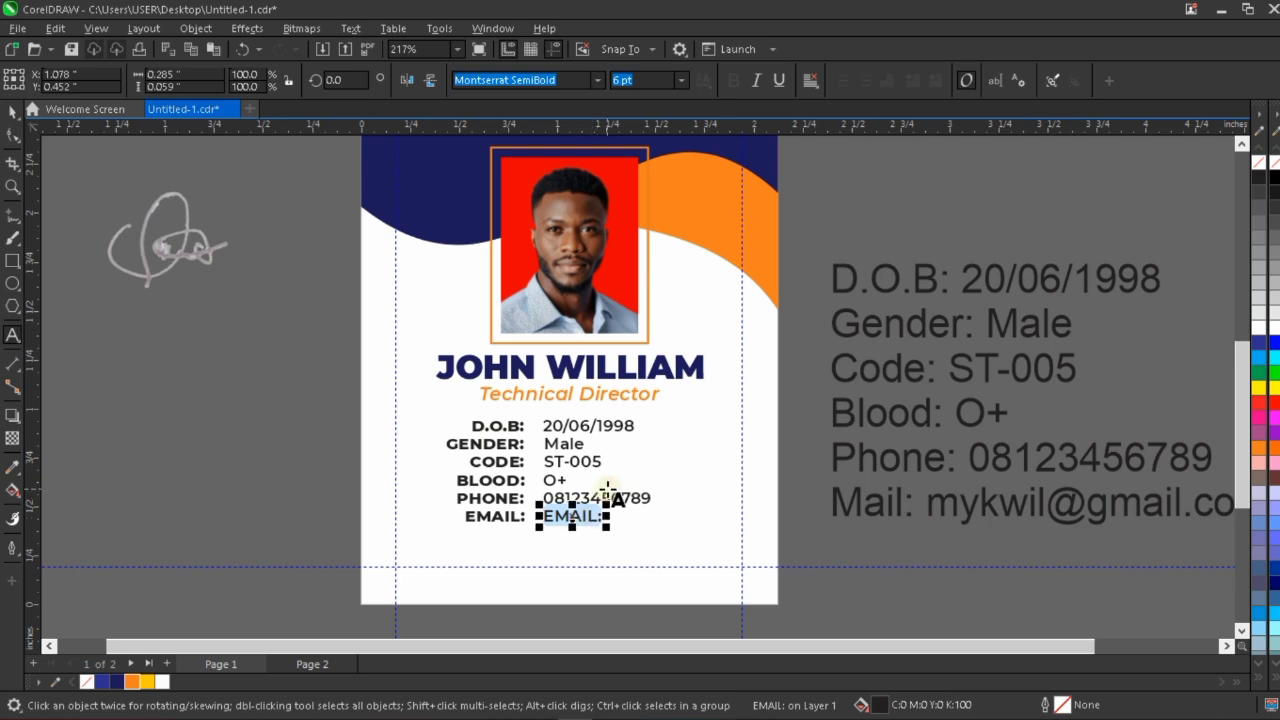
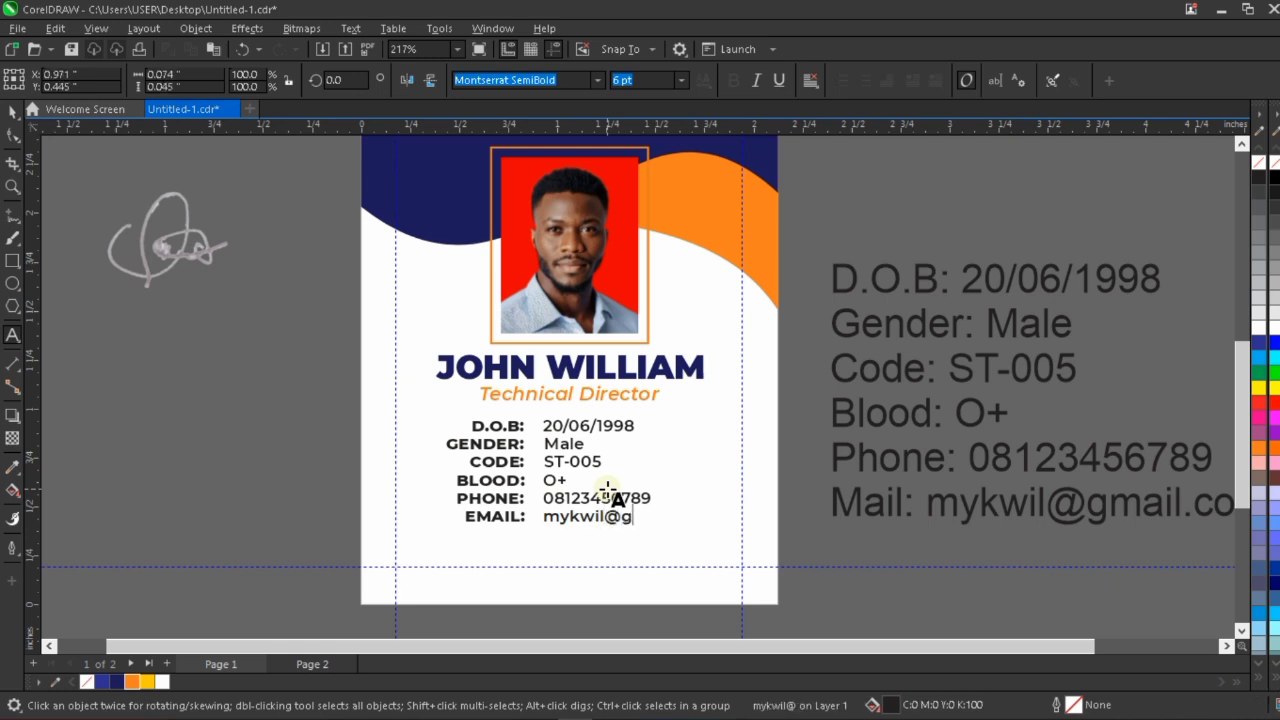
pyautogui.press('Escape')
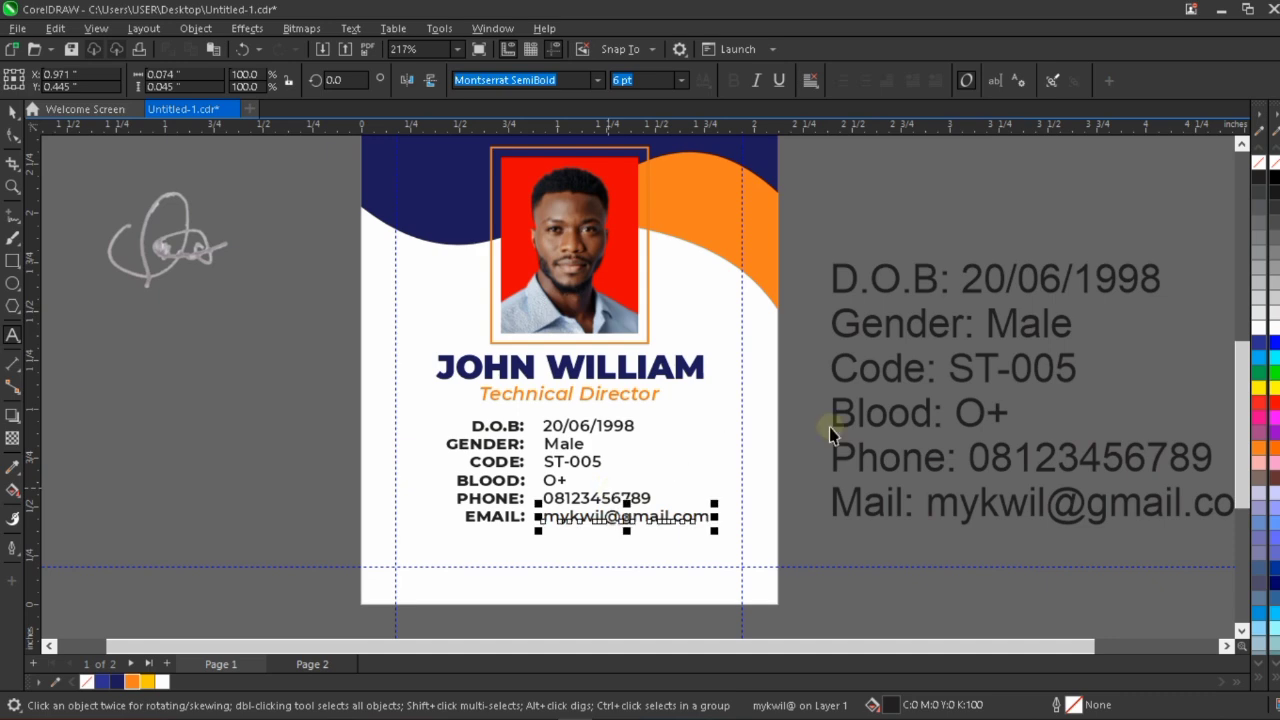
# Delete the six lines of reference text beside the card.
pyautogui.scroll(-2, 811, 421)
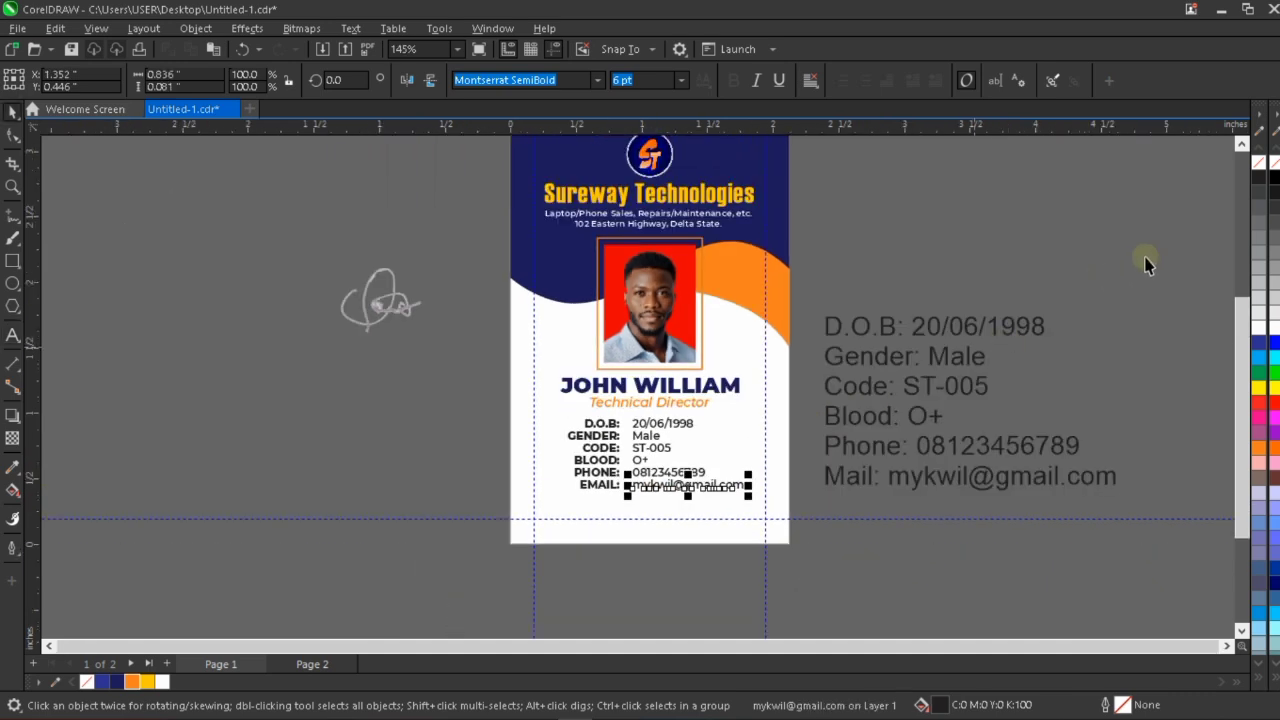
pyautogui.moveTo(1230, 272); pyautogui.dragTo(808, 543)
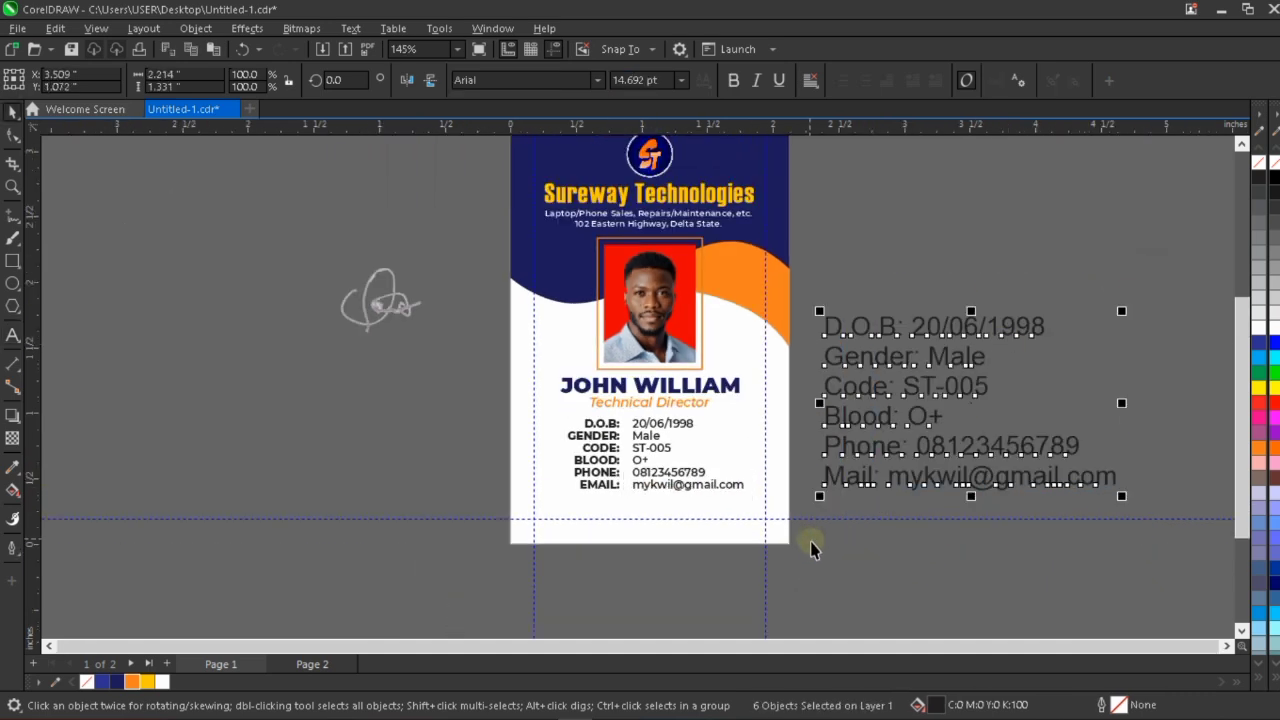
pyautogui.press('Delete')
# Nudge the six detail values 0.02 inch left, closer to their labels.
pyautogui.scroll(2, 707, 487)
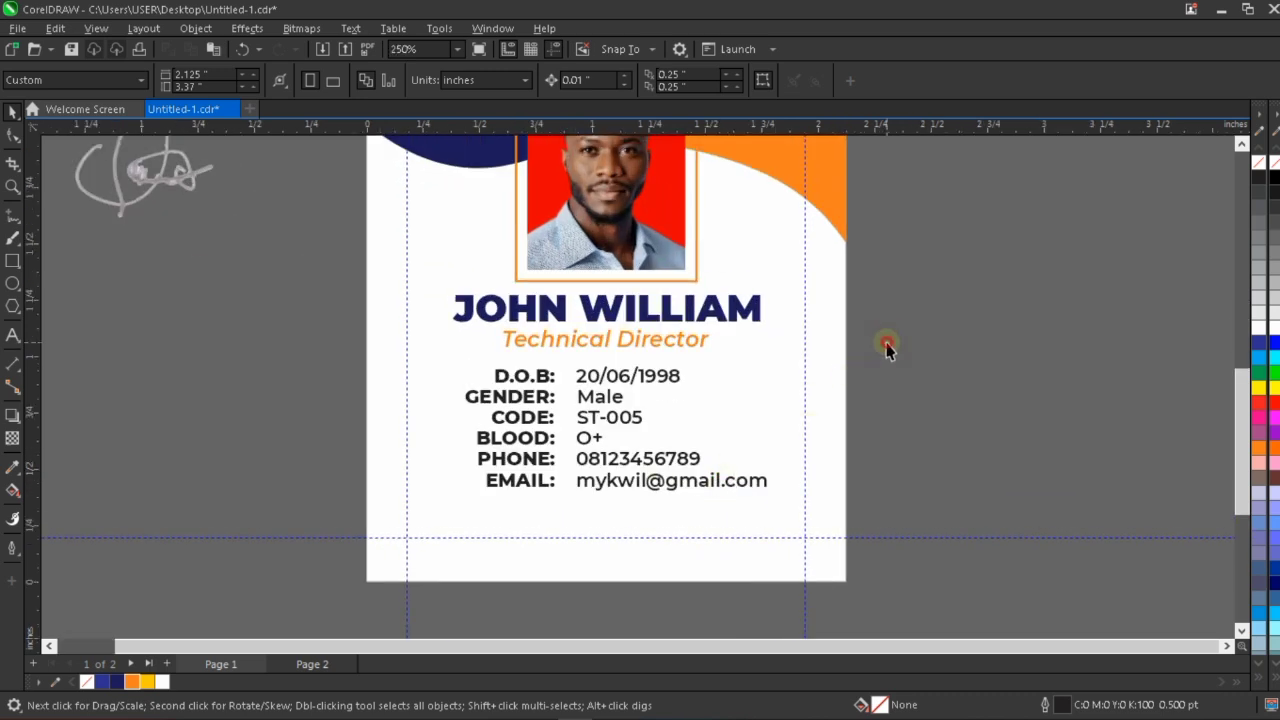
pyautogui.moveTo(887, 347); pyautogui.dragTo(570, 515)
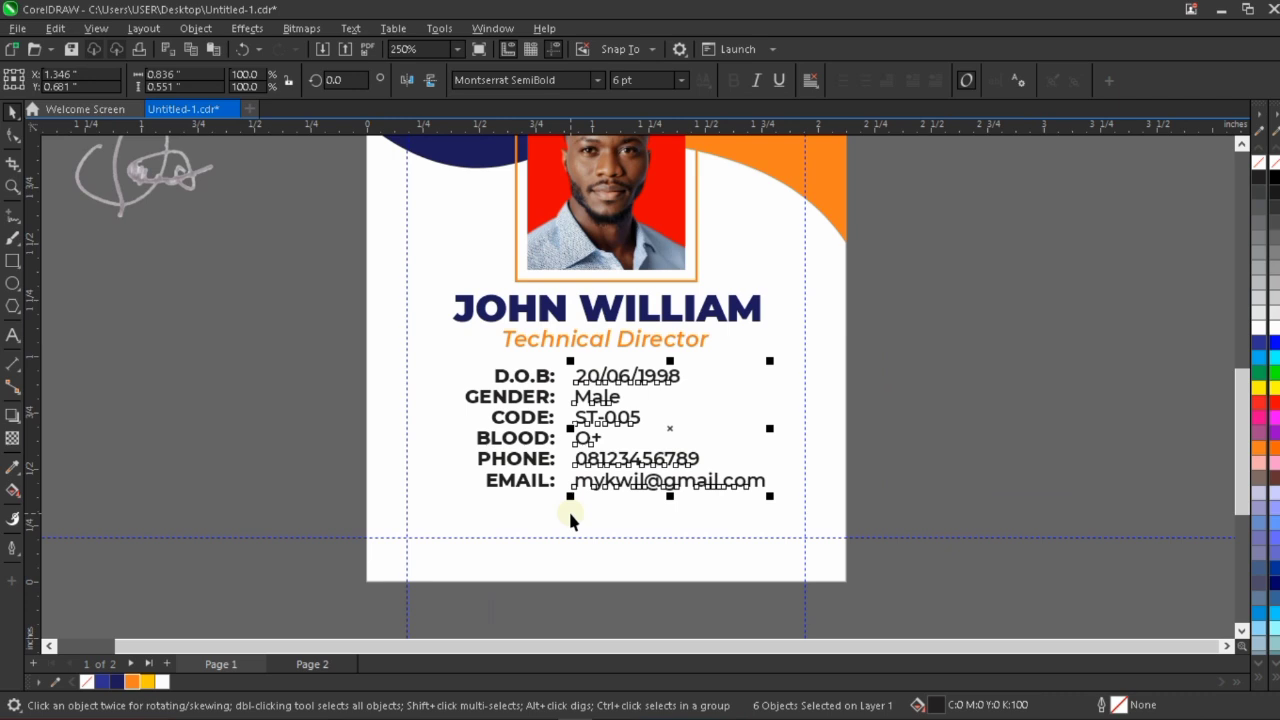
pyautogui.press('Left')
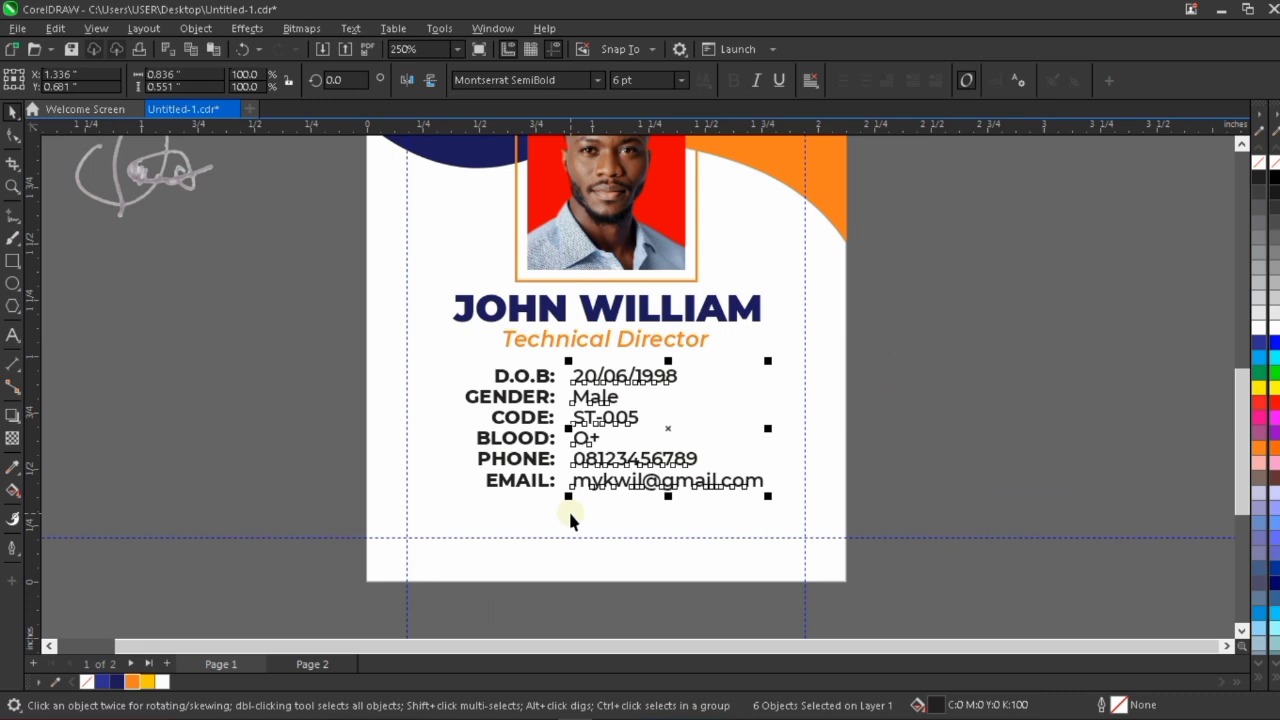
pyautogui.press('Left')
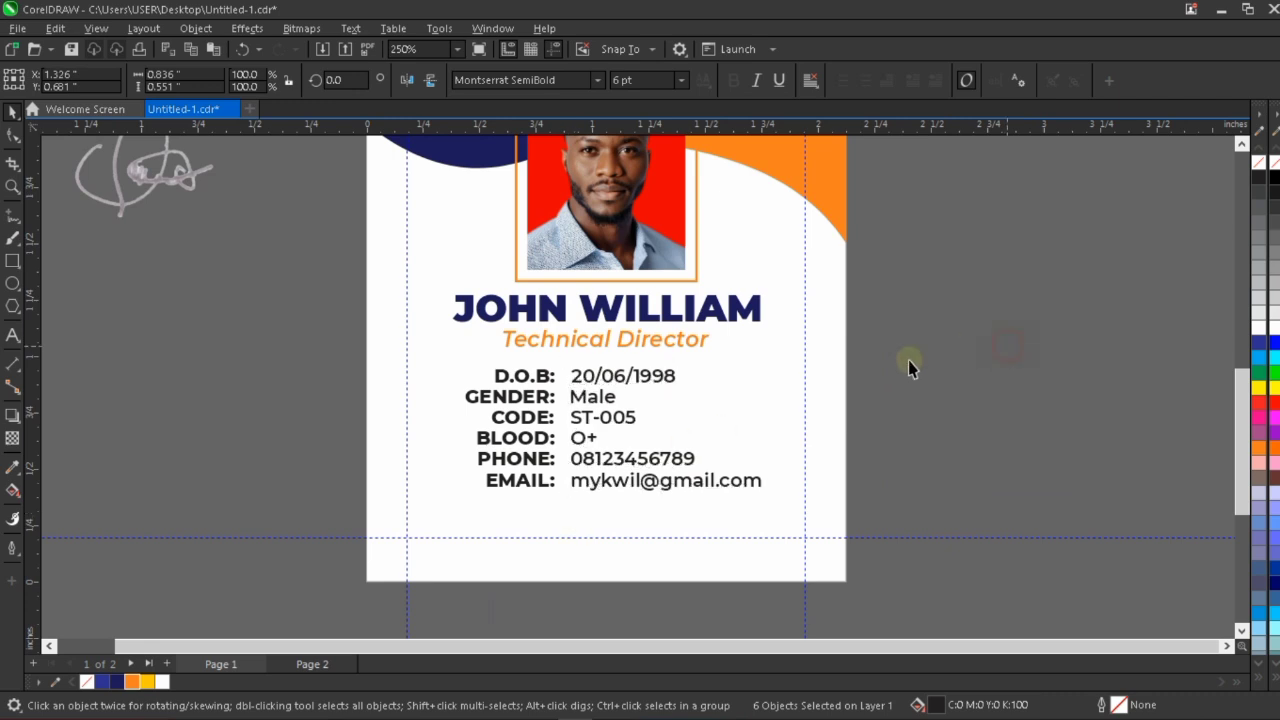
pyautogui.click(816, 420)
# Group all the detail labels and their values into one object.
pyautogui.moveTo(335, 356); pyautogui.dragTo(831, 527)
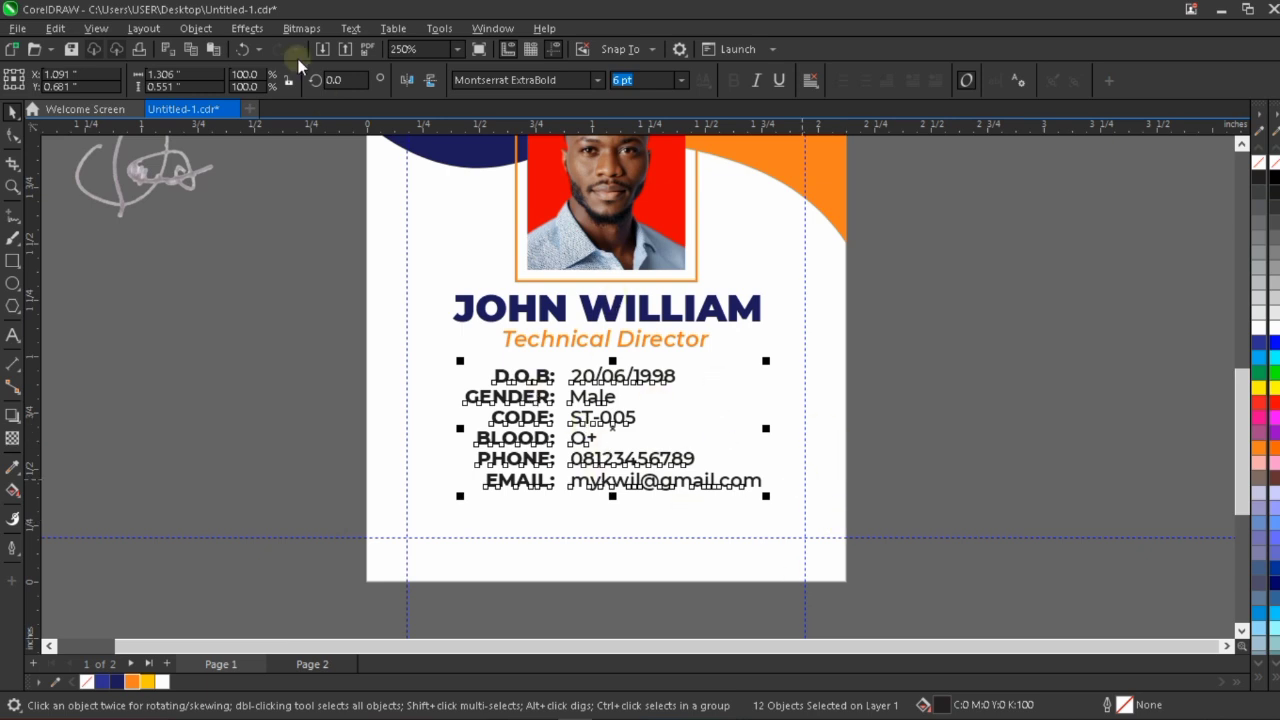
pyautogui.click(196, 31)
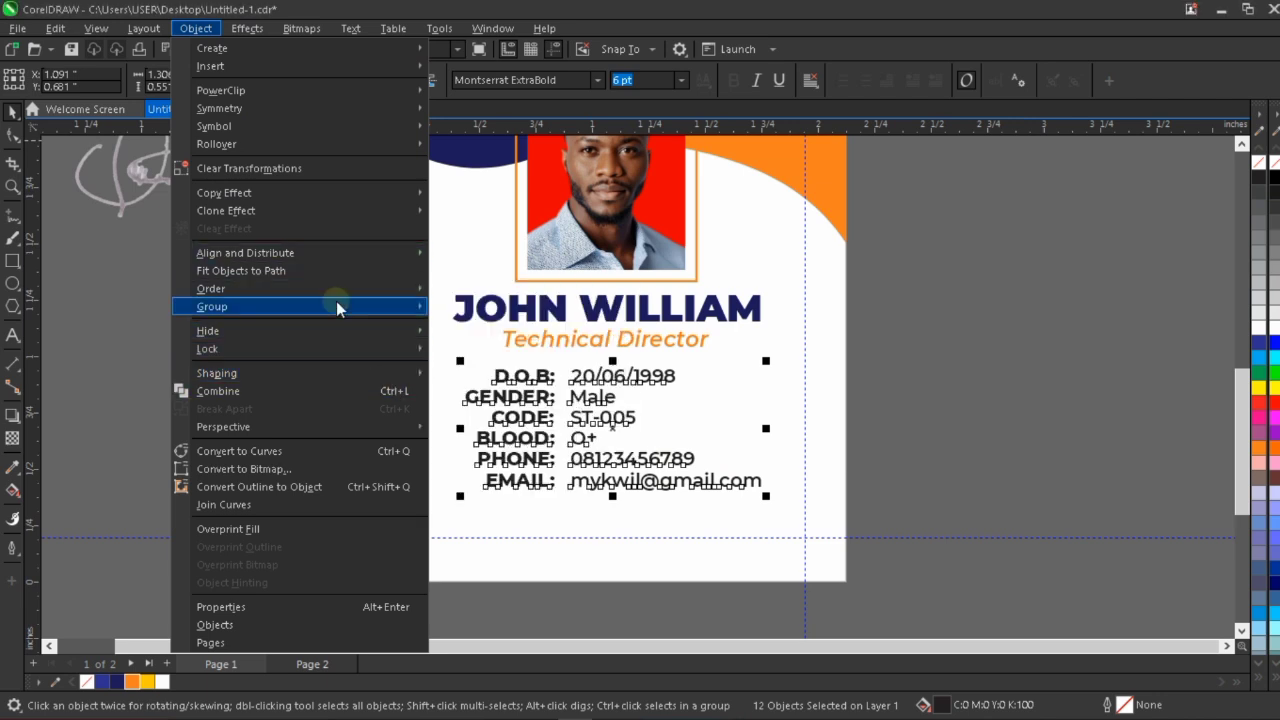
pyautogui.moveTo(337, 305)
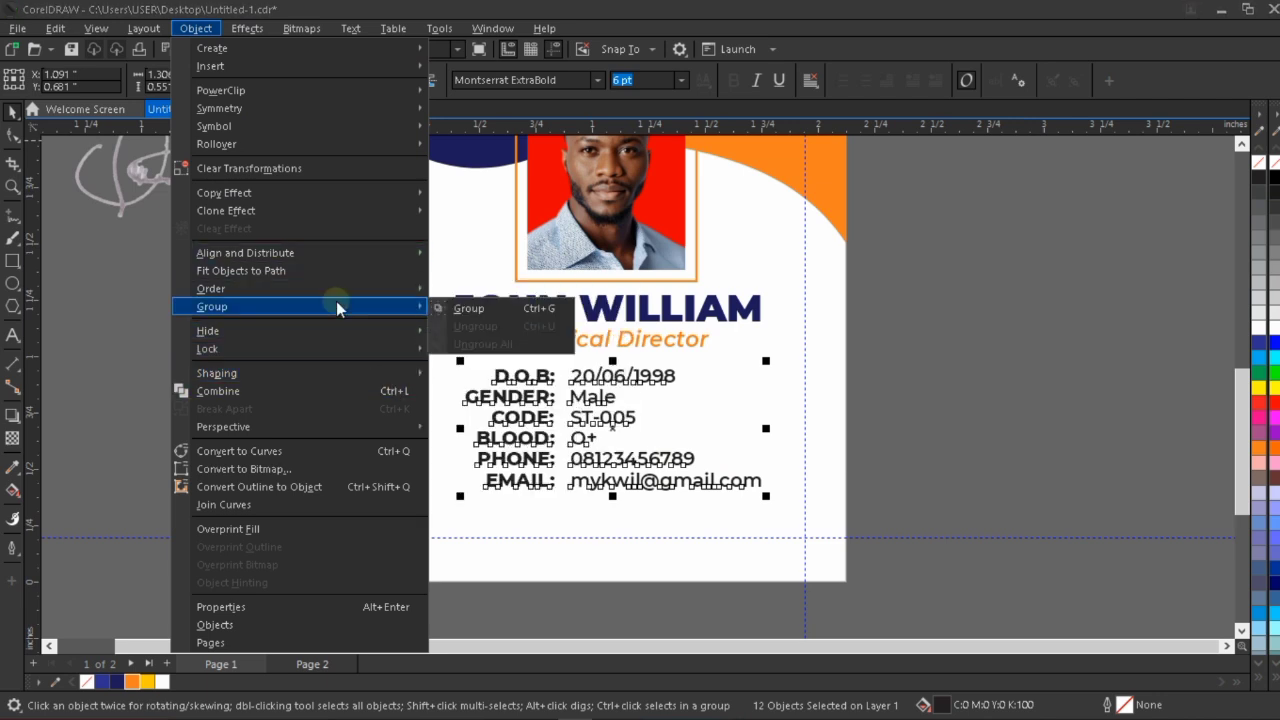
pyautogui.click(490, 312)
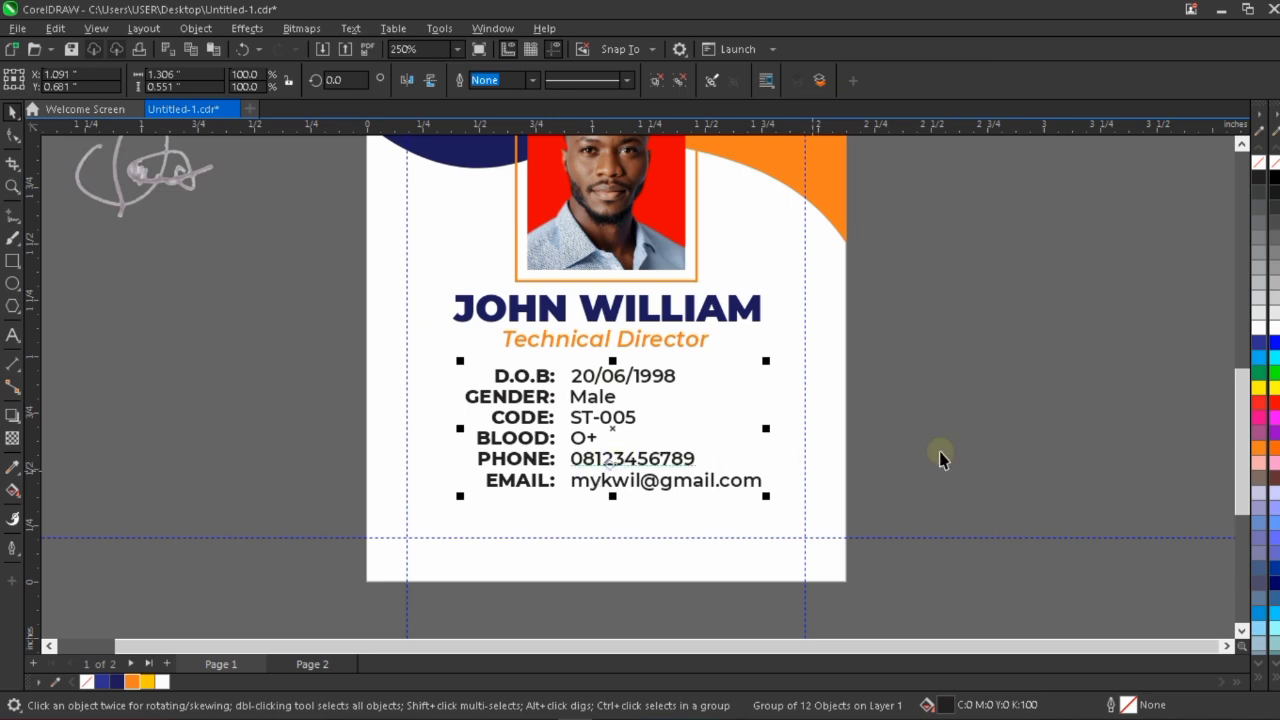
# Center the details group horizontally on the card, and nudge it about 0.02 inch to the right.
pyautogui.keyDown('shift'); pyautogui.click(828, 494); pyautogui.keyUp('shift')
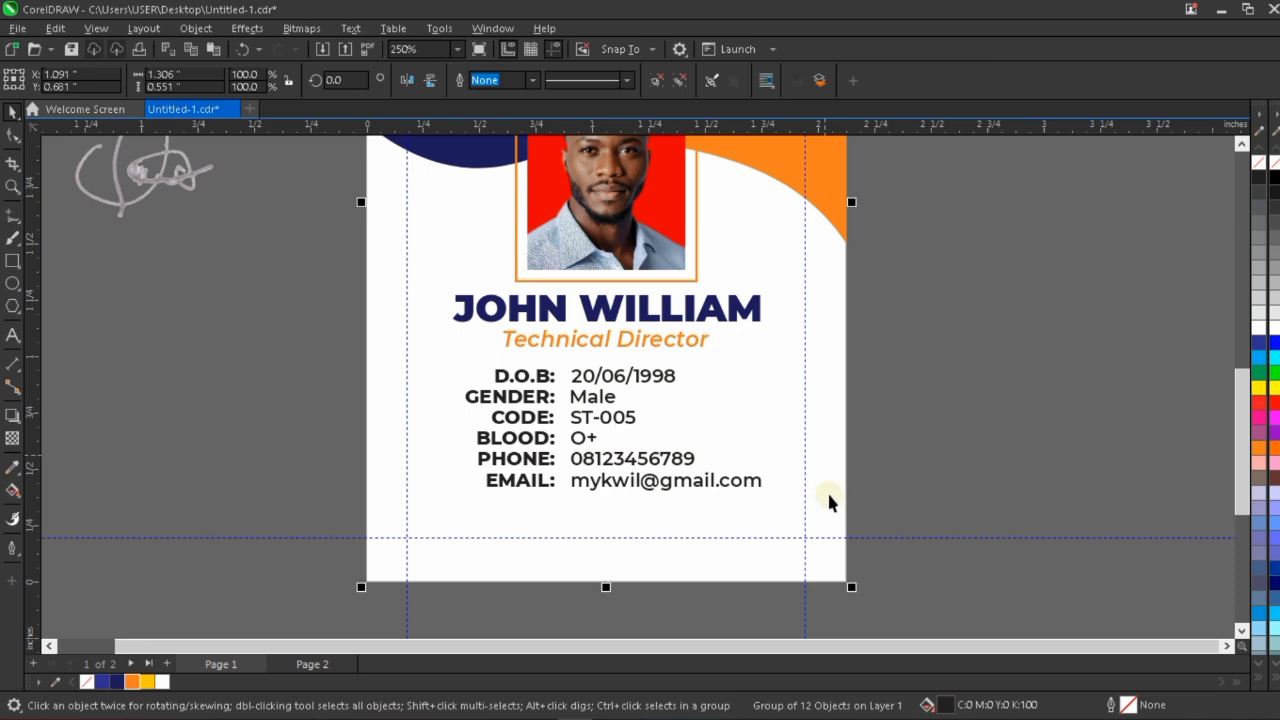
pyautogui.press('c')
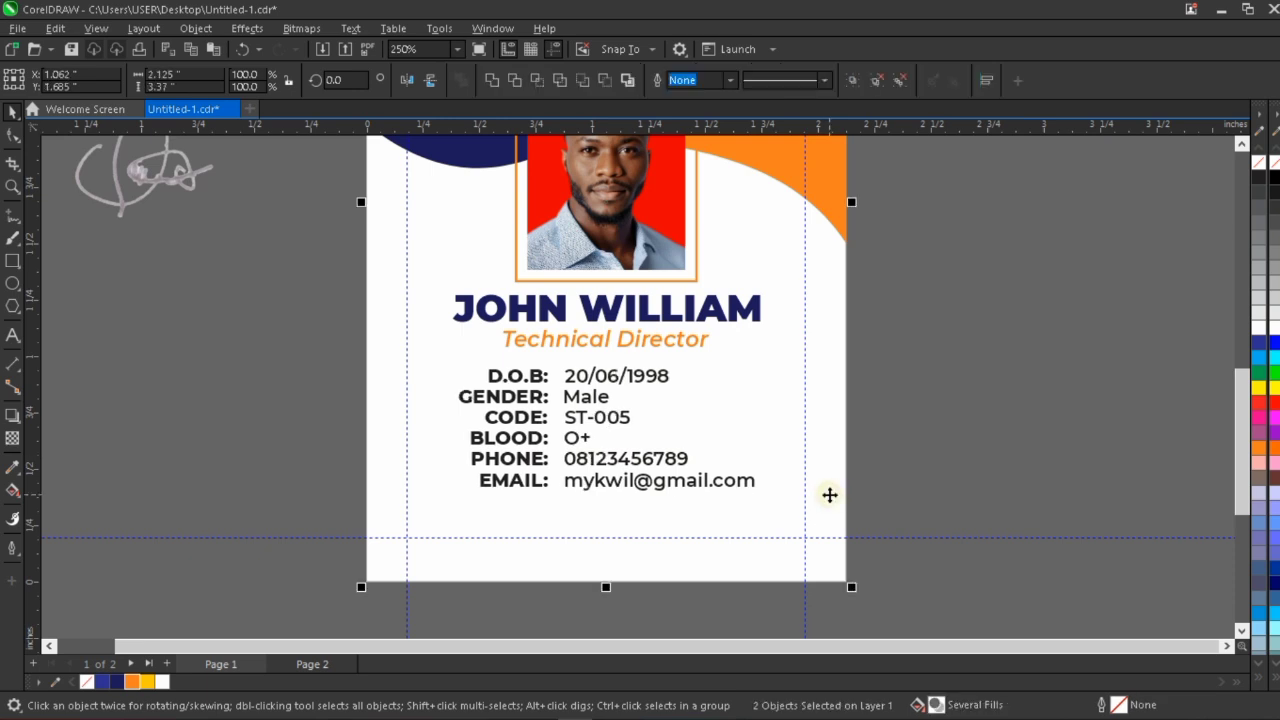
pyautogui.click(920, 415)
pyautogui.click(601, 385)
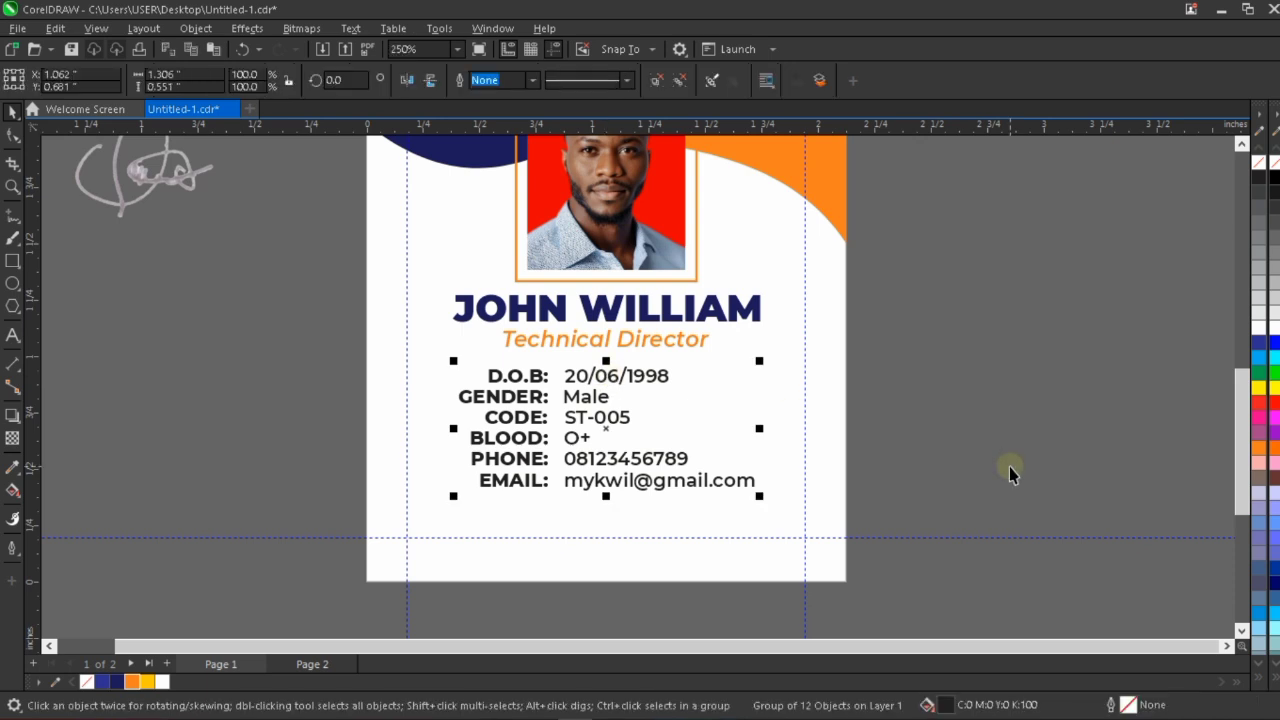
pyautogui.press('Right')
pyautogui.press('Right')
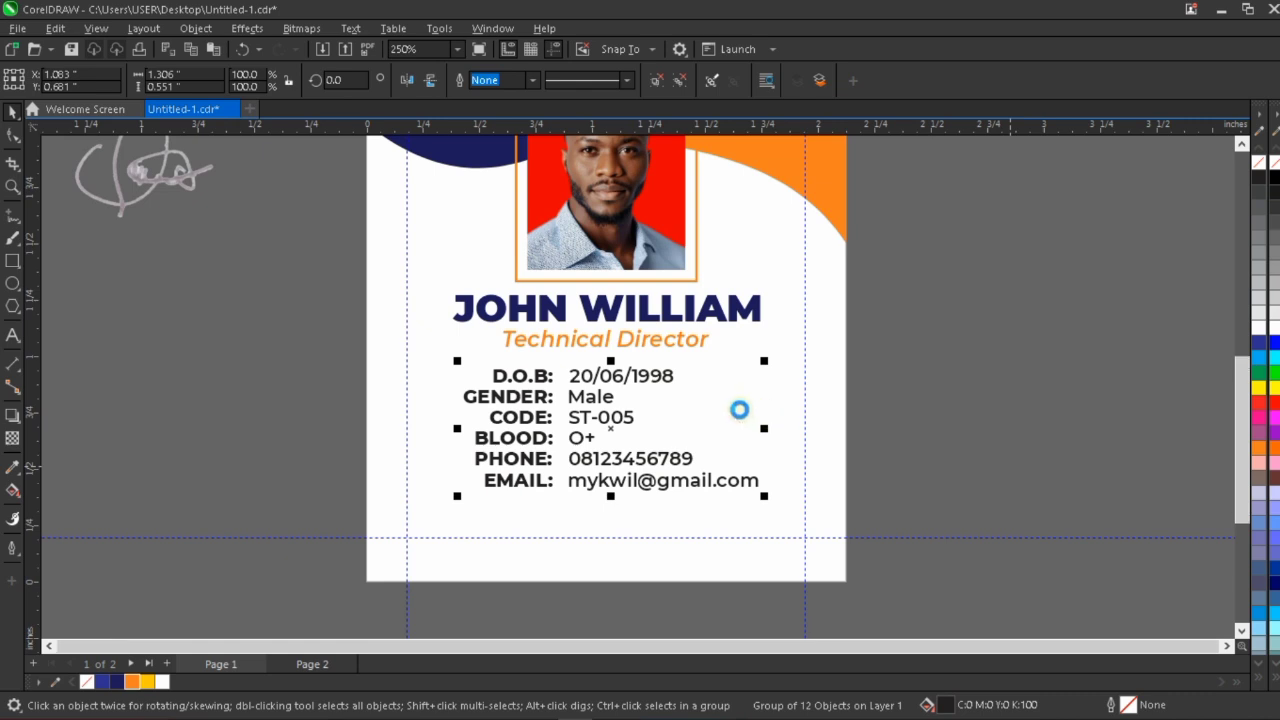
pyautogui.scroll(-2, 737, 412)
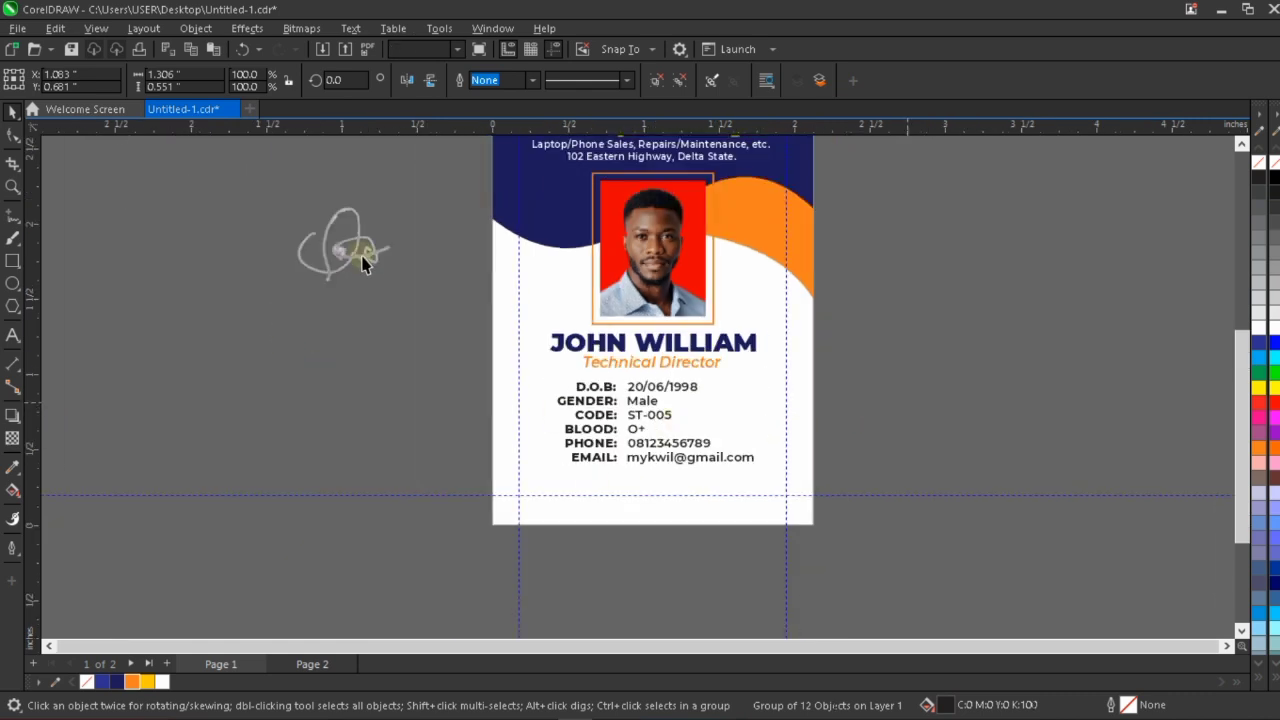
pyautogui.click(658, 478)
pyautogui.click(672, 492)
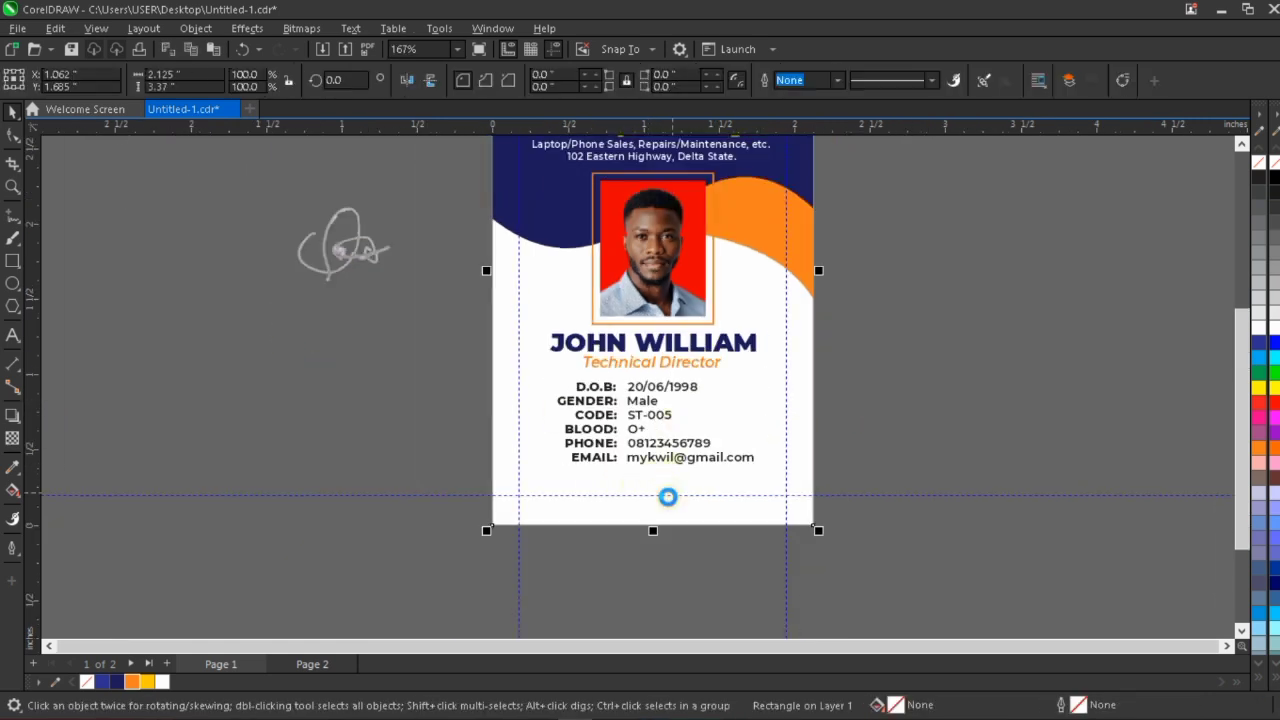
pyautogui.scroll(-2, 668, 491)
pyautogui.scroll(3, 694, 510)
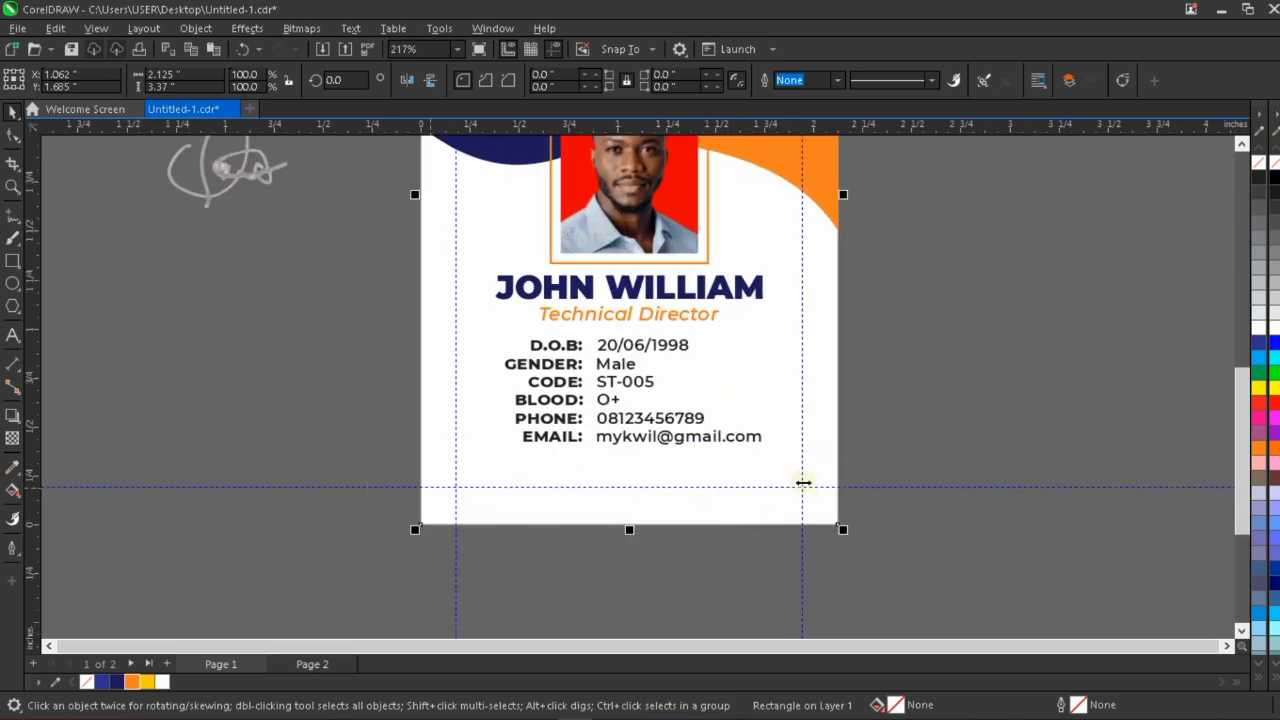
pyautogui.scroll(-1, 604, 536)
pyautogui.scroll(-3, 604, 538)
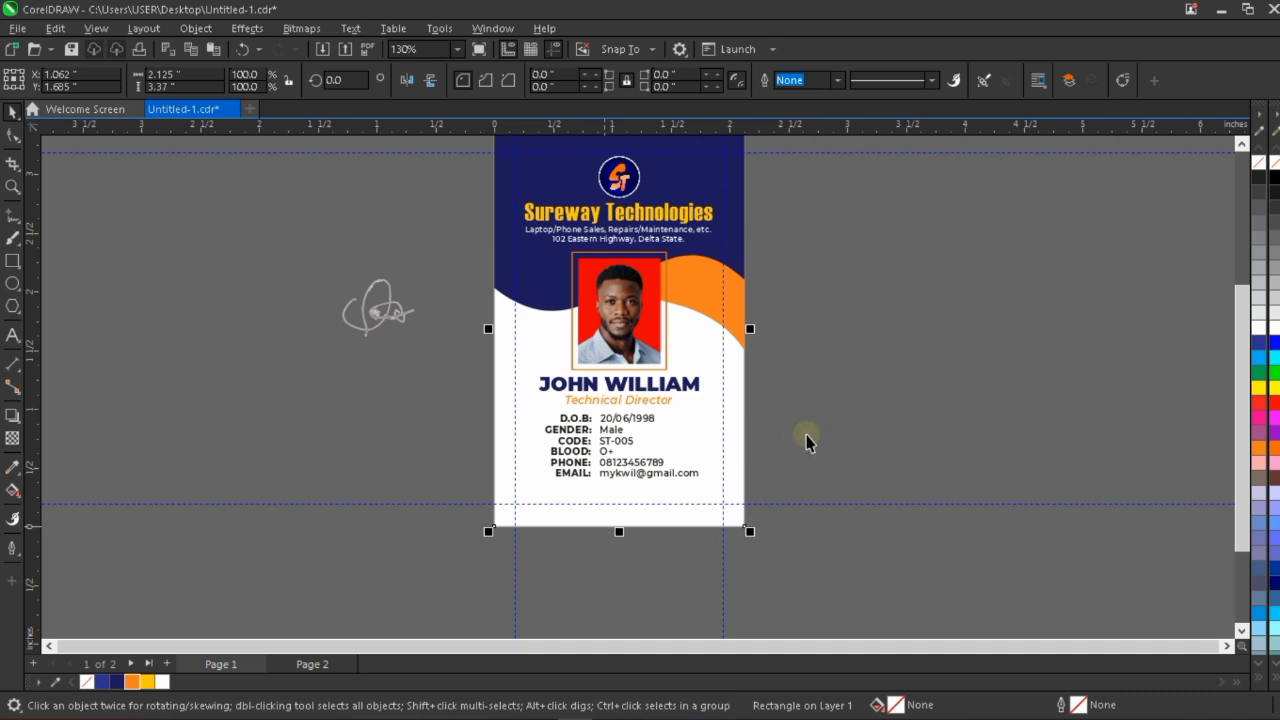
pyautogui.press('Escape')
# Try moving the unfilled card-sized rectangle beside the card and filling it with Deep Yellow.
pyautogui.click(701, 440)
pyautogui.moveTo(697, 432); pyautogui.dragTo(946, 437)
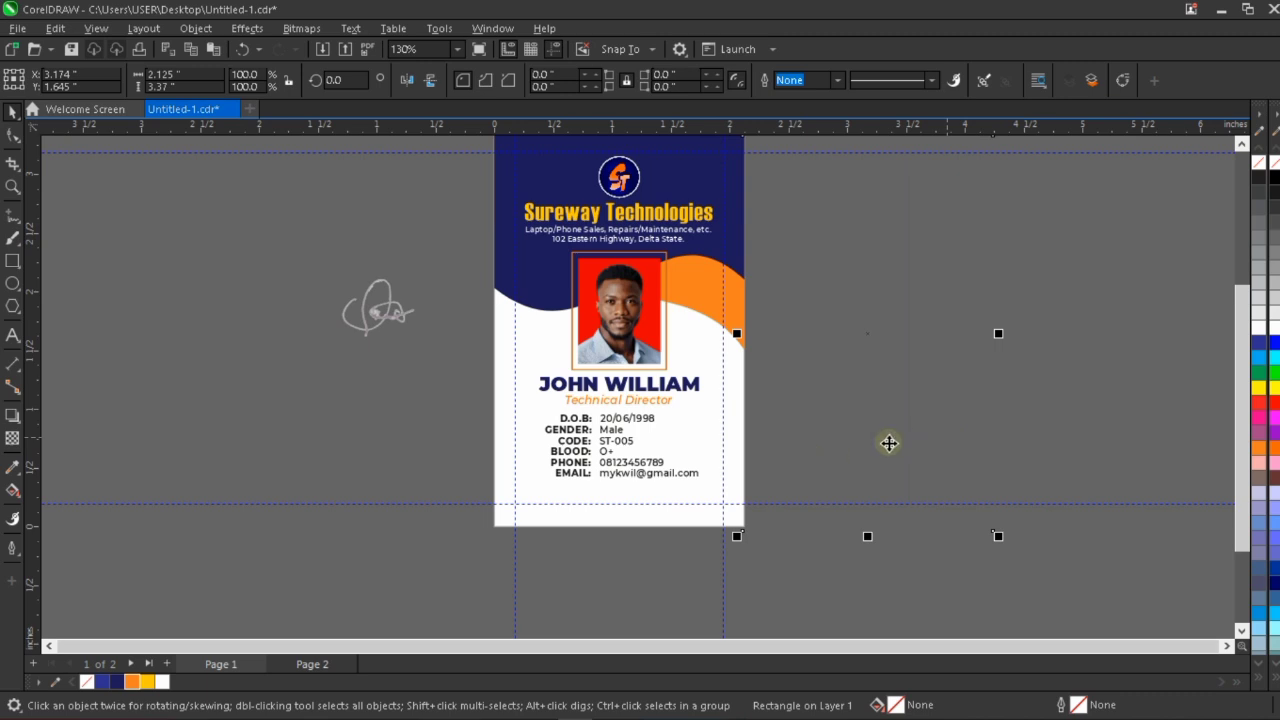
pyautogui.click(147, 682)
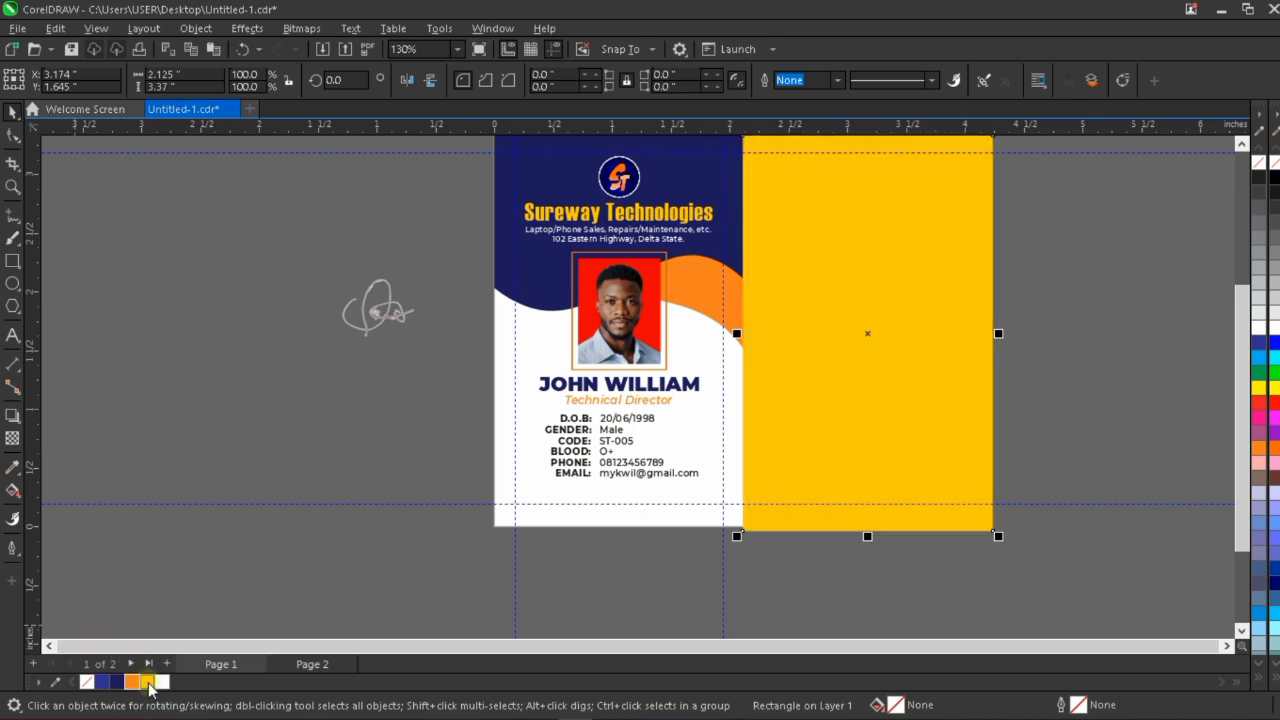
pyautogui.hotkey('ctrl', 'z')
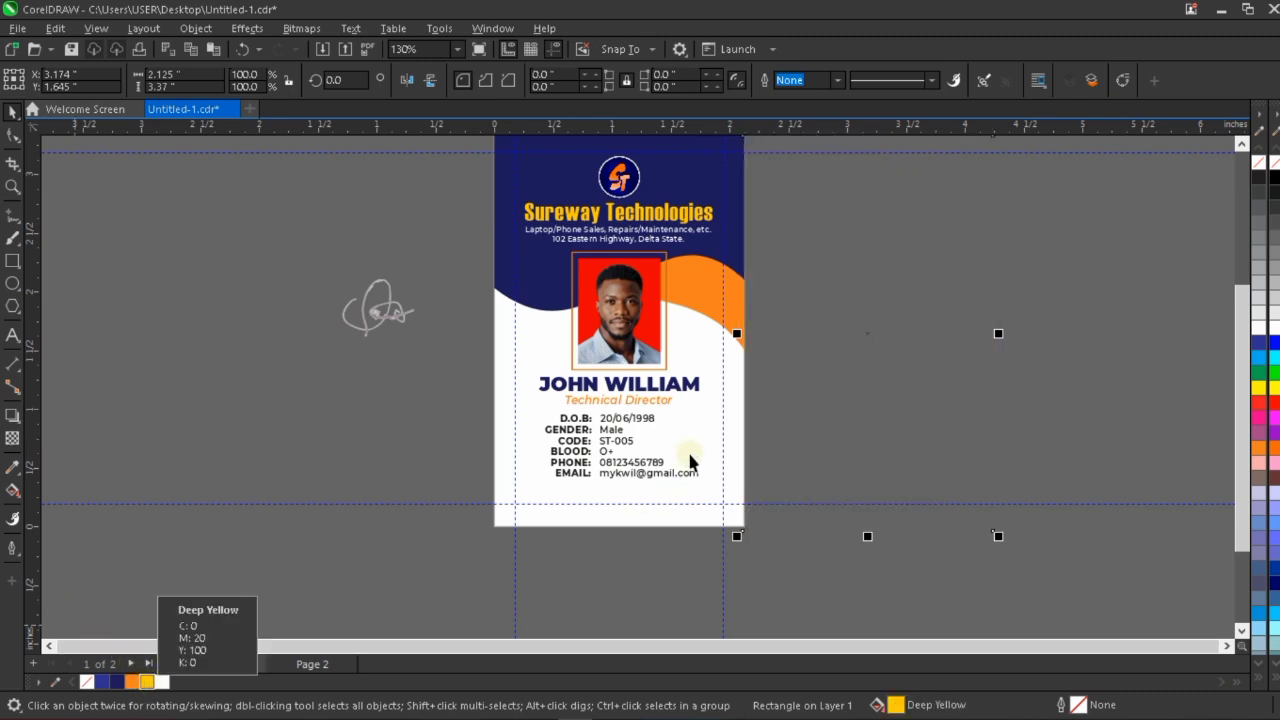
pyautogui.hotkey('ctrl', 'z')
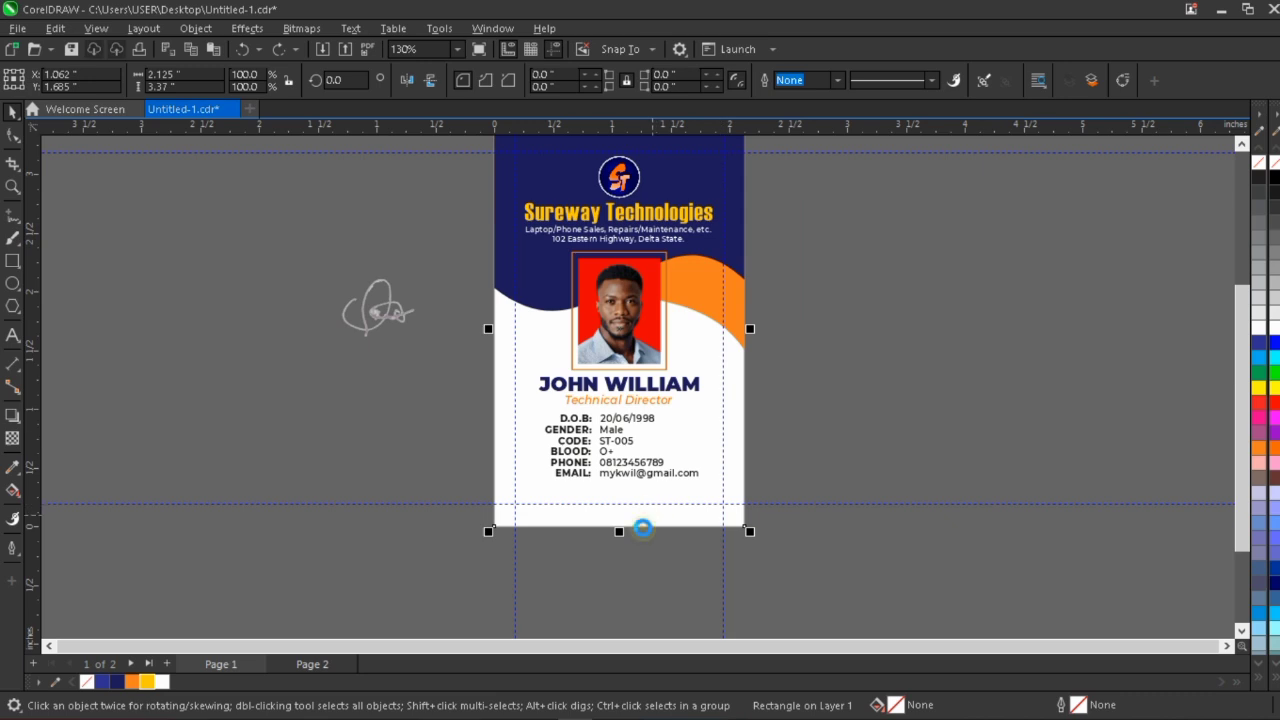
# Shrink the unfilled card-sized rectangle to a strip about 0.283 inch high along the card's bottom edge and fill it navy (C100 M98 Y17 K37).
pyautogui.scroll(-2, 643, 528)
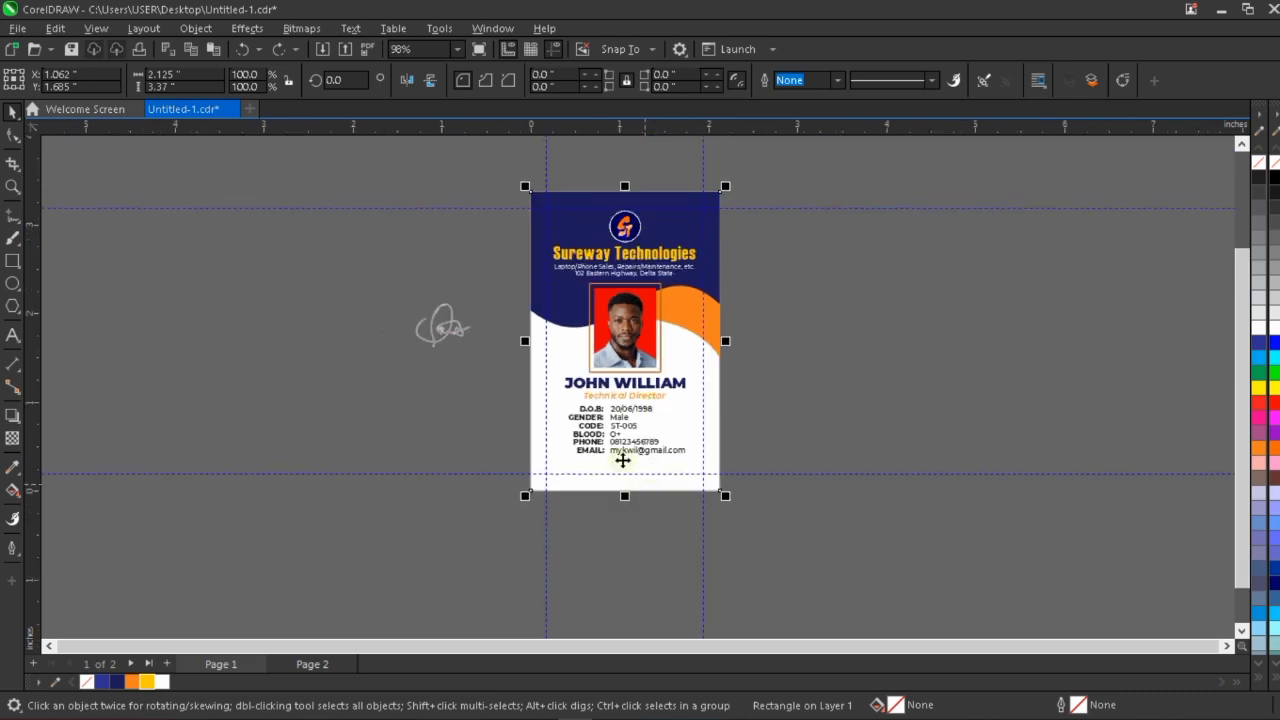
pyautogui.scroll(1, 625, 189)
pyautogui.scroll(1, 625, 189)
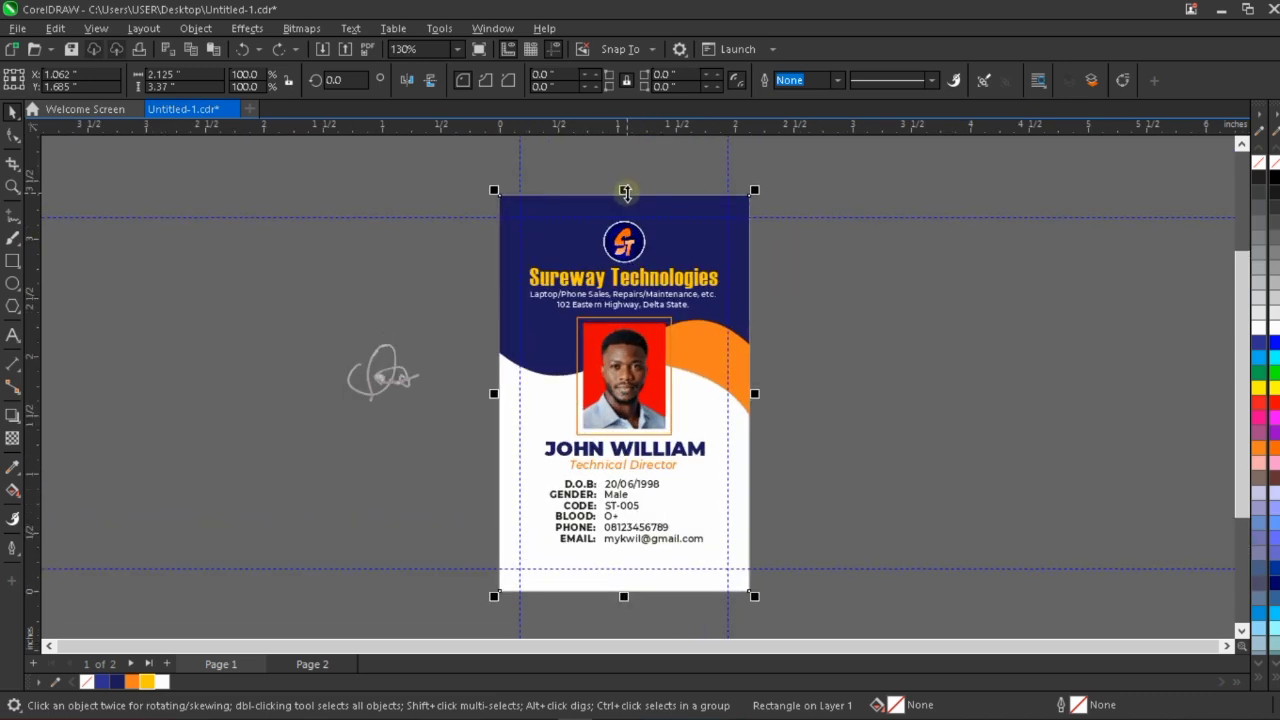
pyautogui.moveTo(625, 191); pyautogui.dragTo(612, 554)
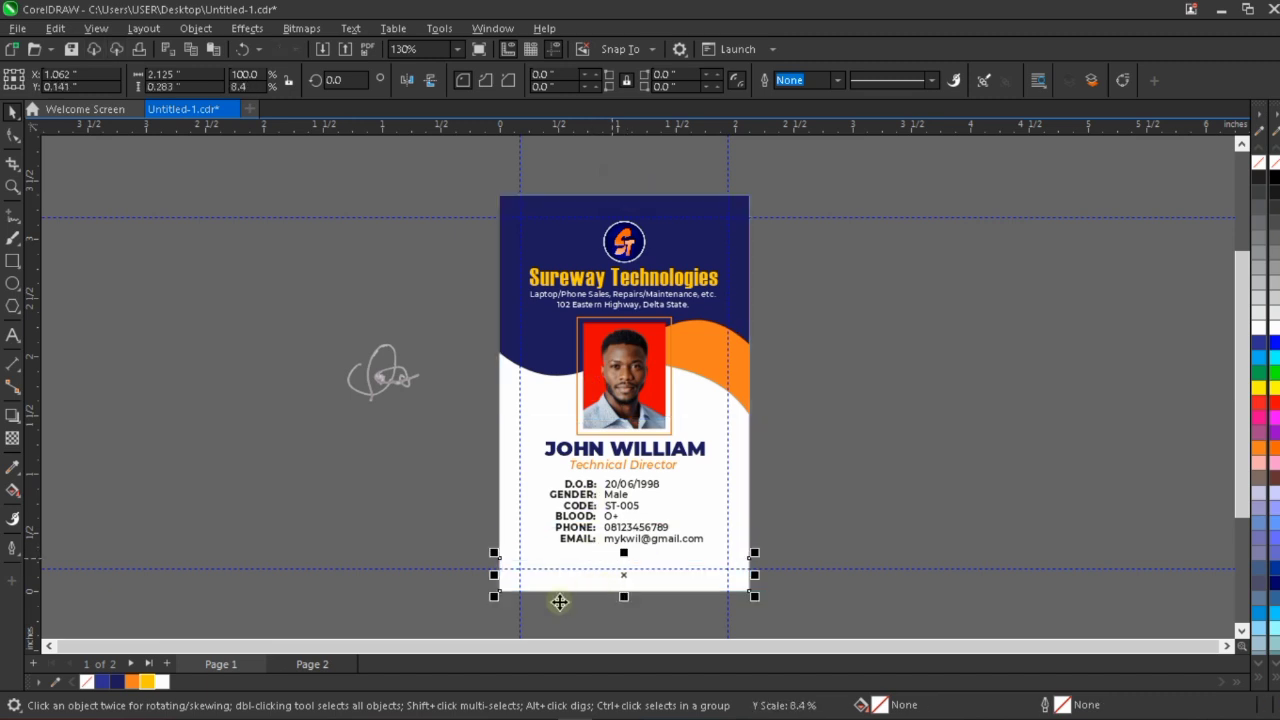
pyautogui.click(118, 682)
pyautogui.click(949, 300)
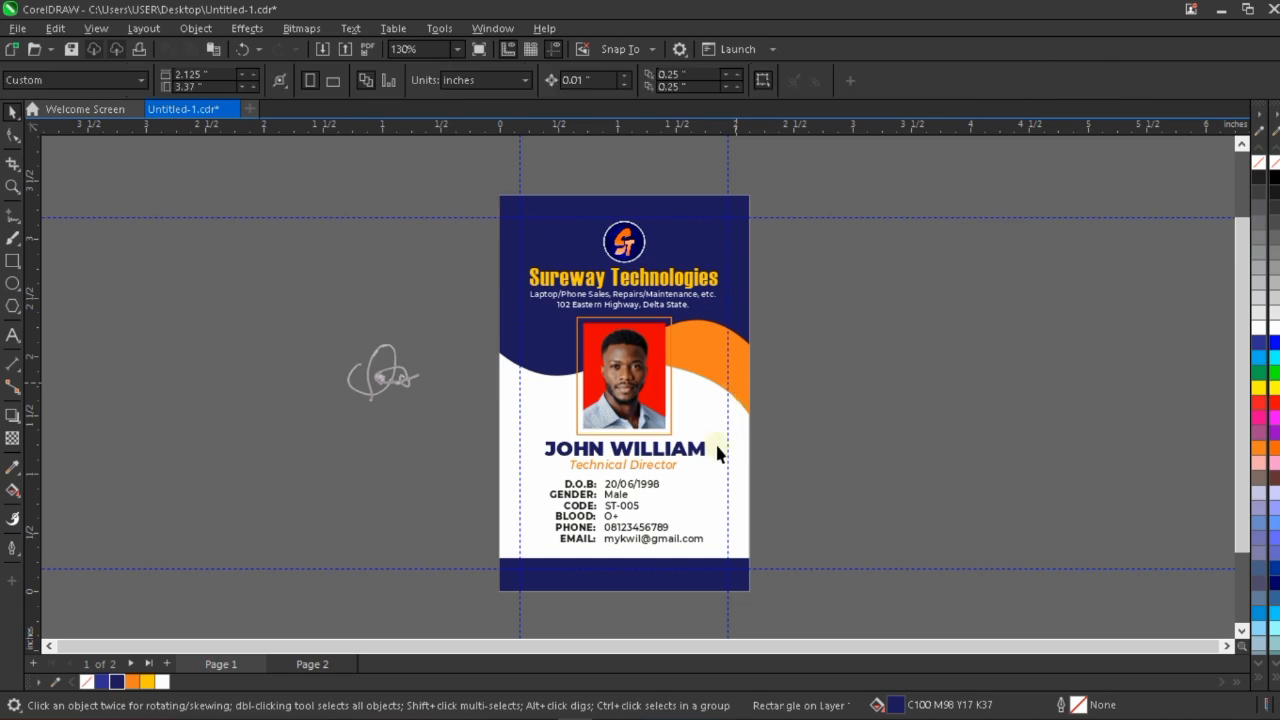
# Convert the navy footer rectangle along the card's bottom edge to curves.
pyautogui.scroll(2, 676, 540)
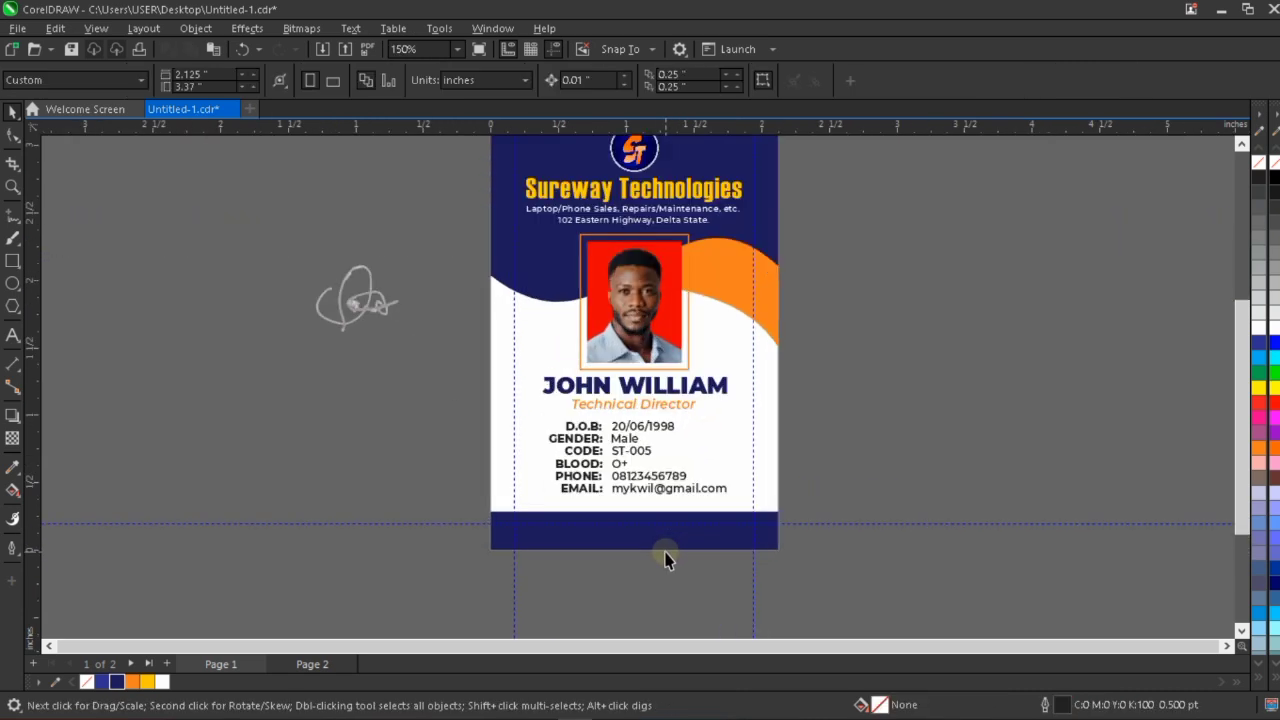
pyautogui.scroll(2, 667, 560)
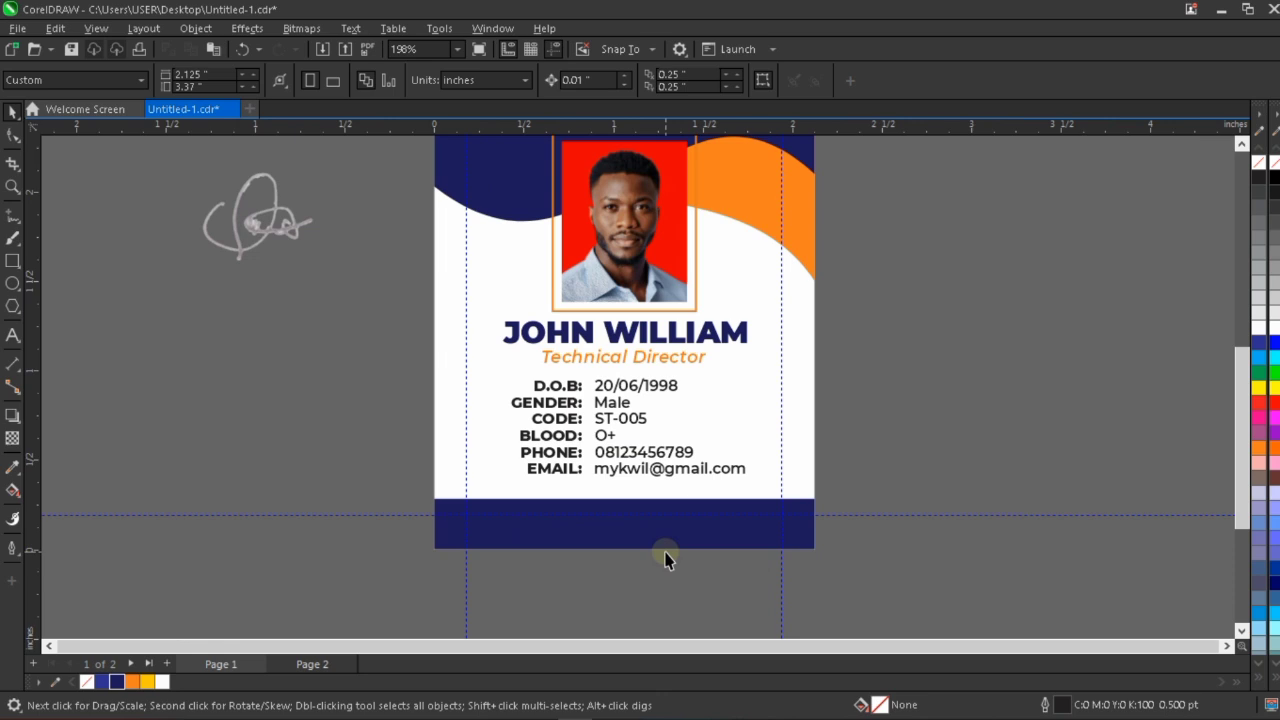
pyautogui.click(660, 535)
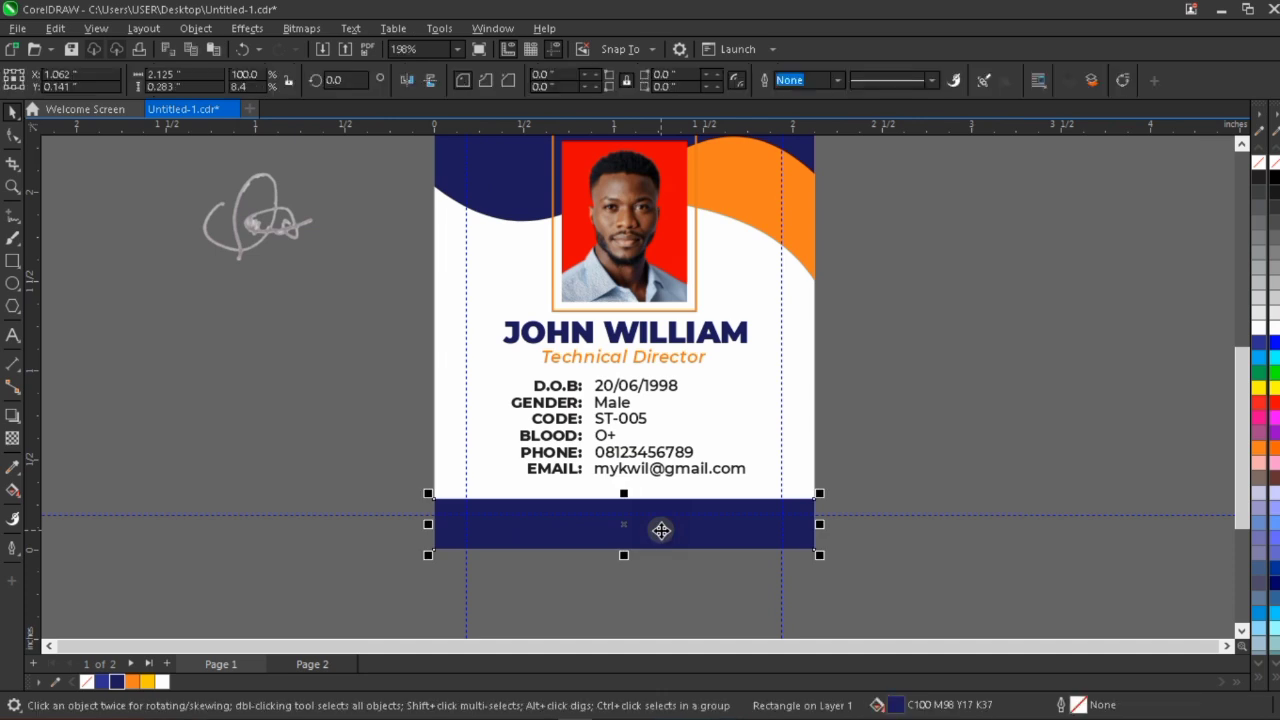
pyautogui.rightClick(661, 530)
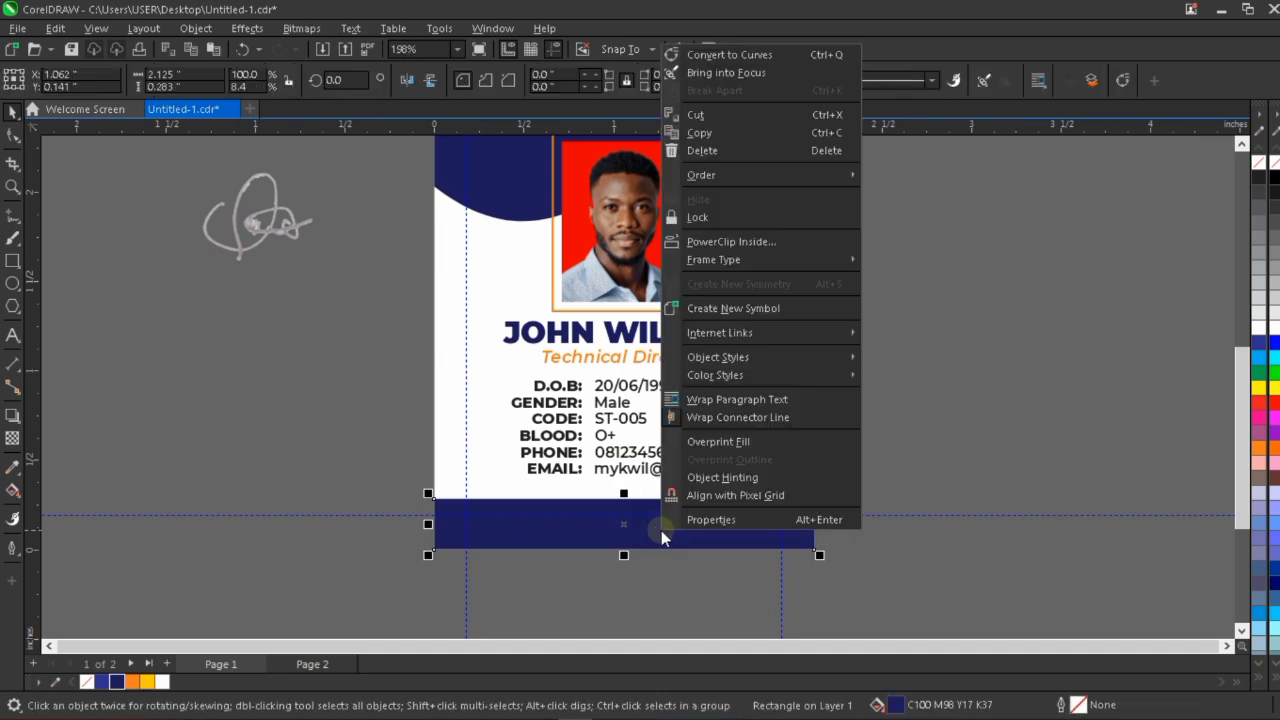
pyautogui.click(732, 54)
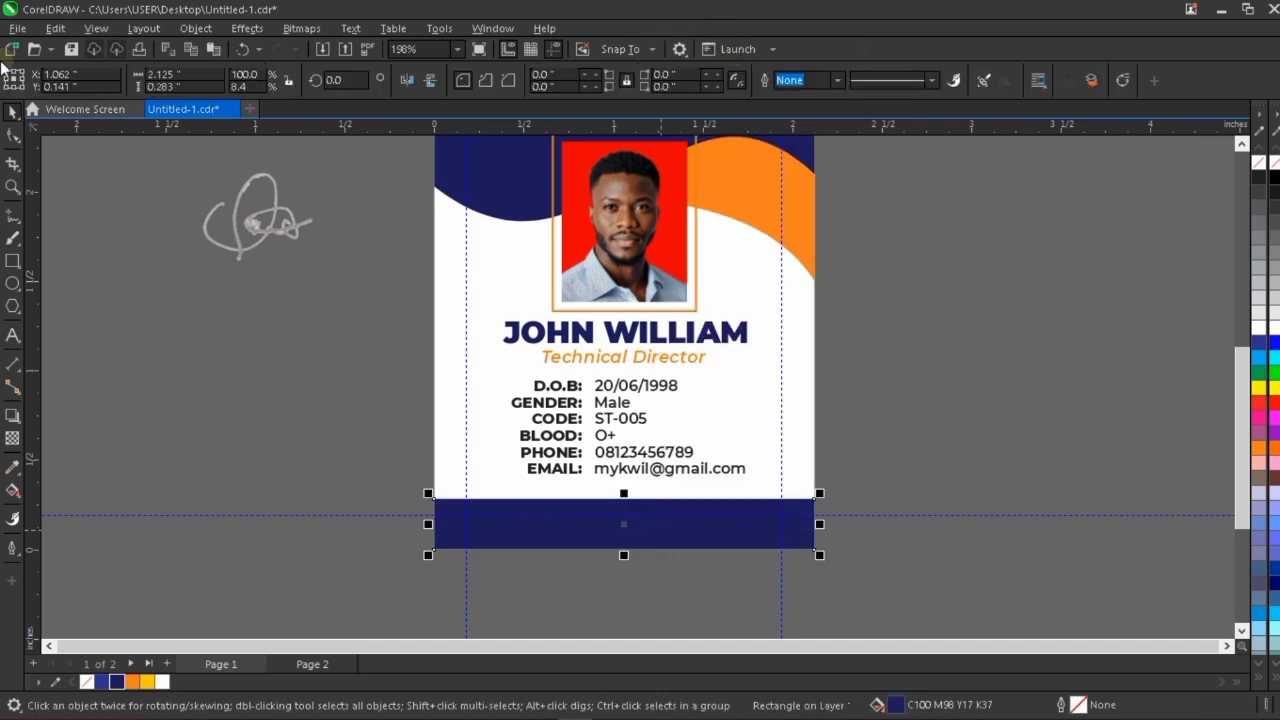
# Convert the straight top edge of the navy footer to a curve segment with the Shape tool.
pyautogui.click(13, 138)
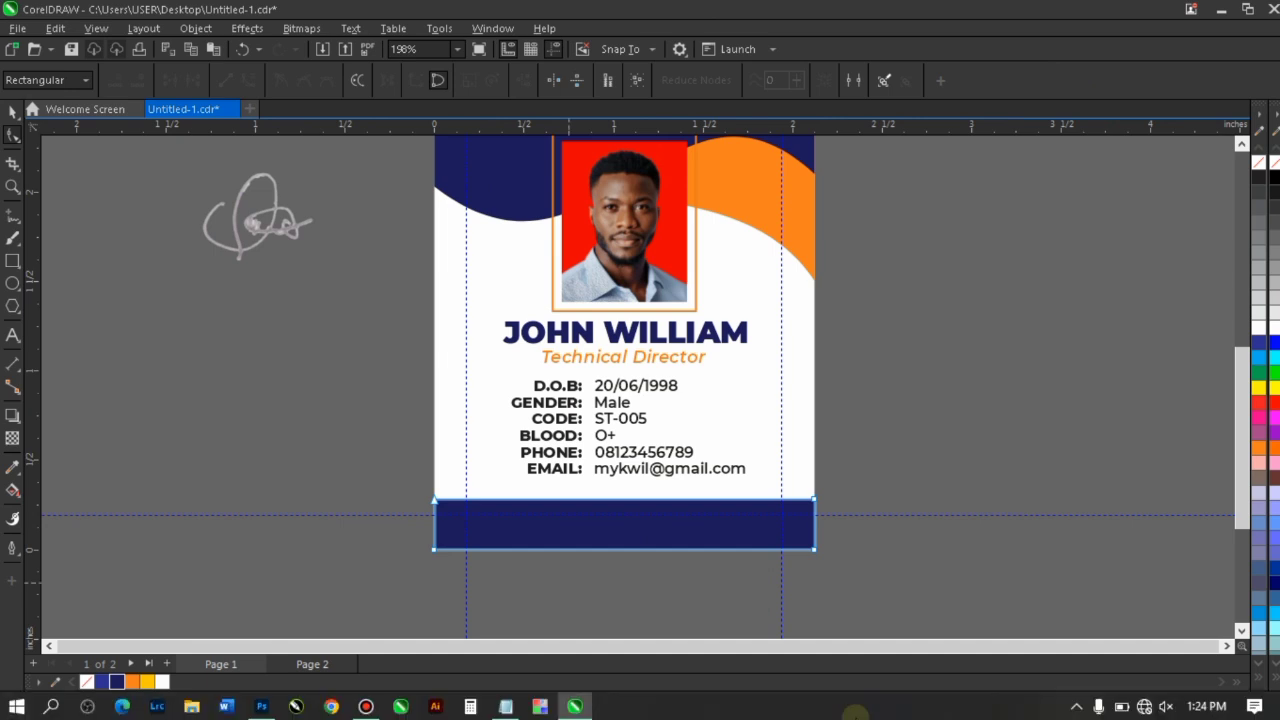
pyautogui.scroll(3, 634, 509)
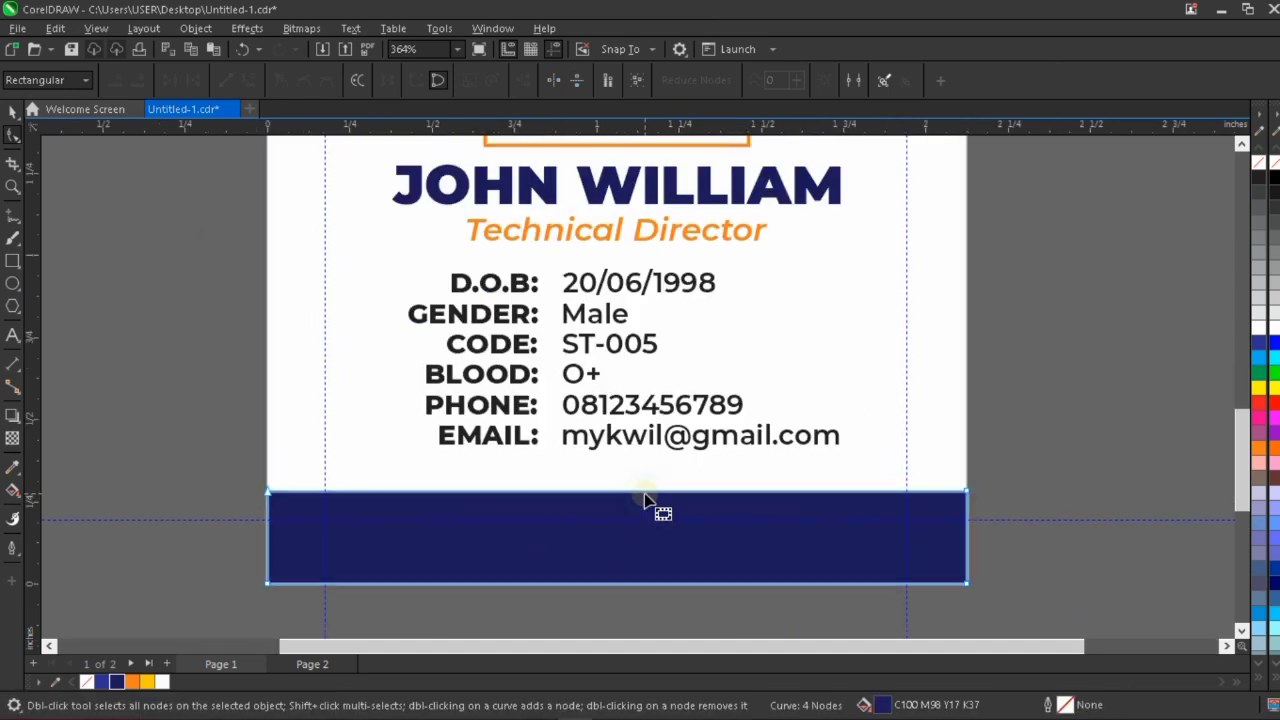
pyautogui.rightClick(645, 500)
pyautogui.click(628, 490)
pyautogui.rightClick(628, 490)
pyautogui.click(731, 300)
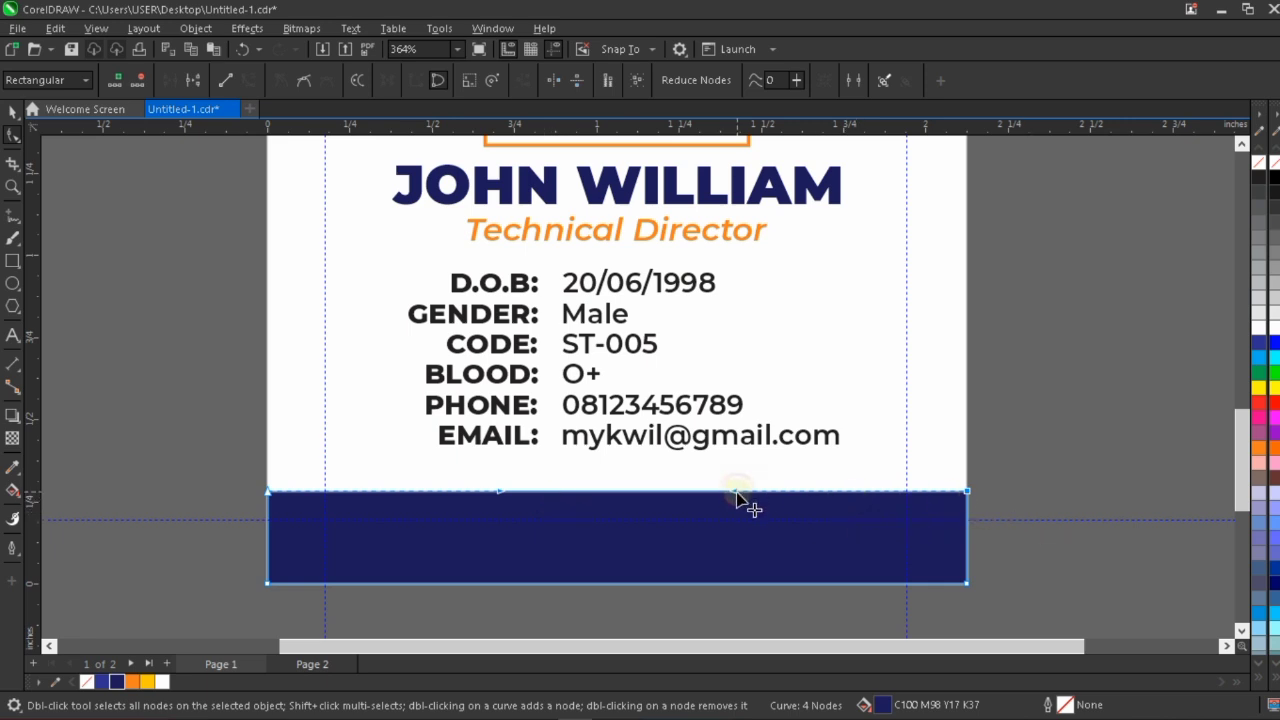
# Bend the footer's top edge into a gentle wave that arches up near its left end and dips near its right end.
pyautogui.moveTo(736, 492); pyautogui.dragTo(805, 566)
pyautogui.moveTo(501, 408); pyautogui.dragTo(515, 322)
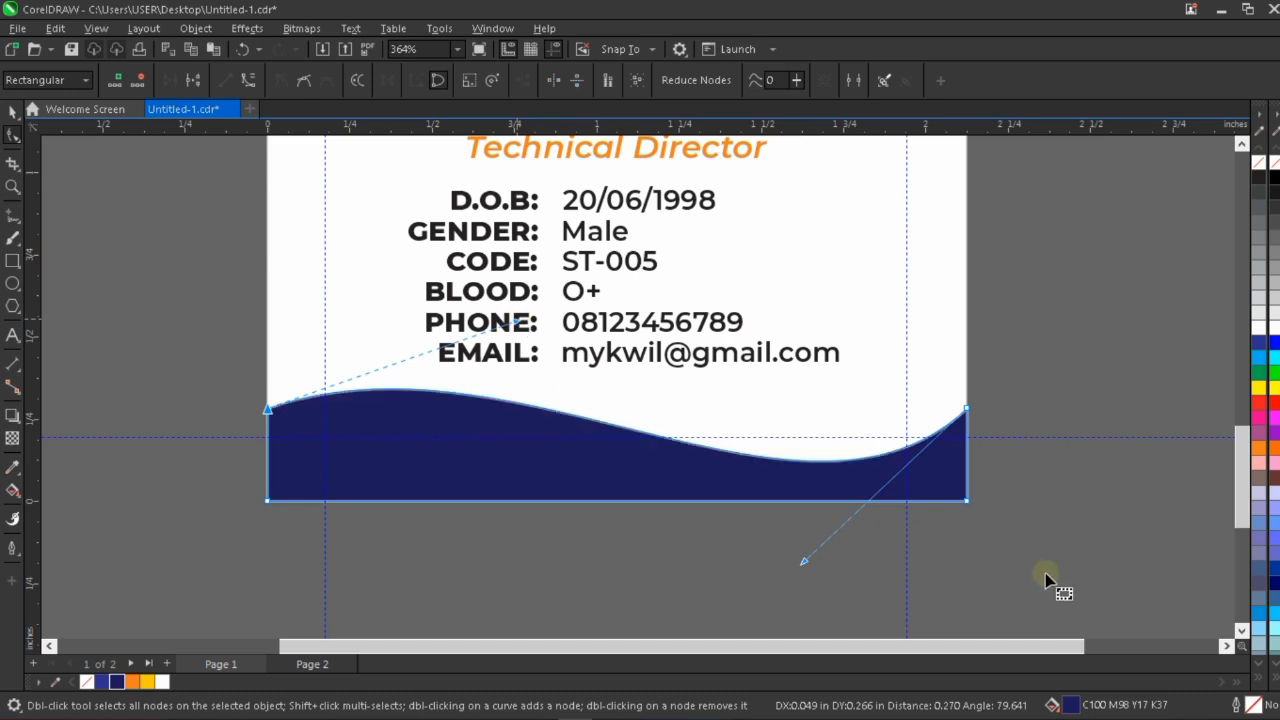
pyautogui.moveTo(805, 562); pyautogui.dragTo(809, 567)
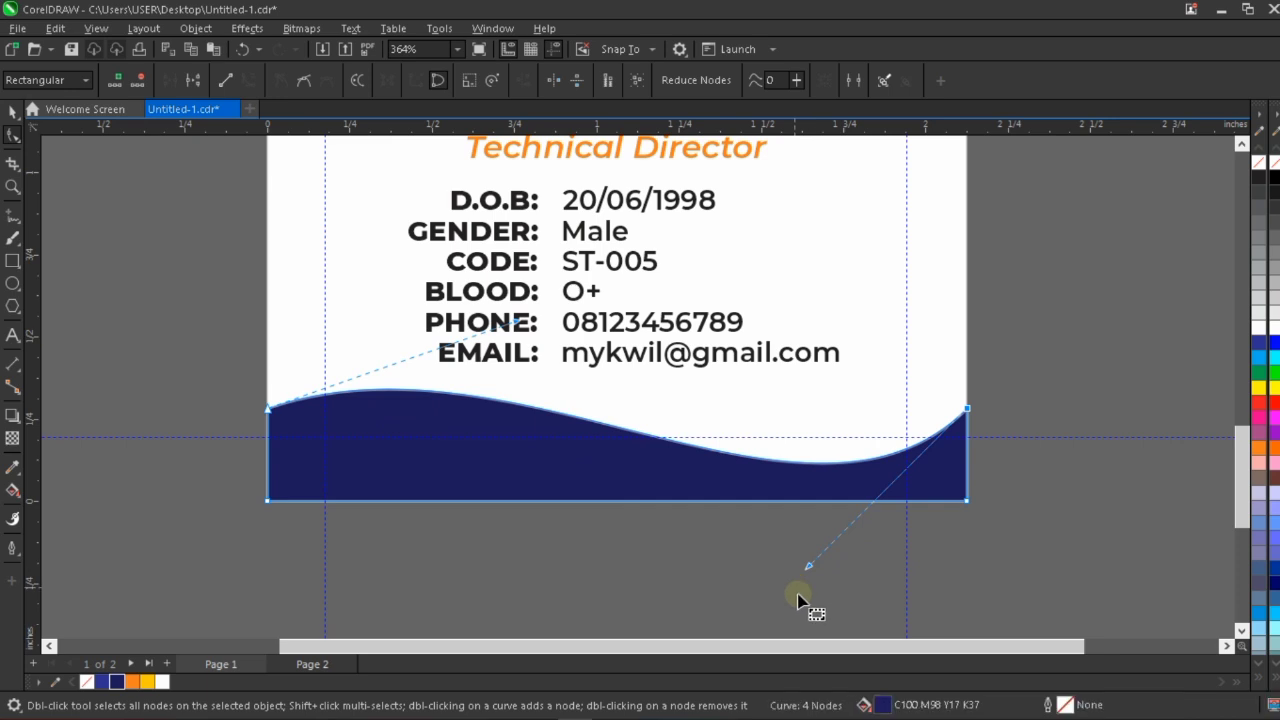
pyautogui.scroll(-3, 757, 555)
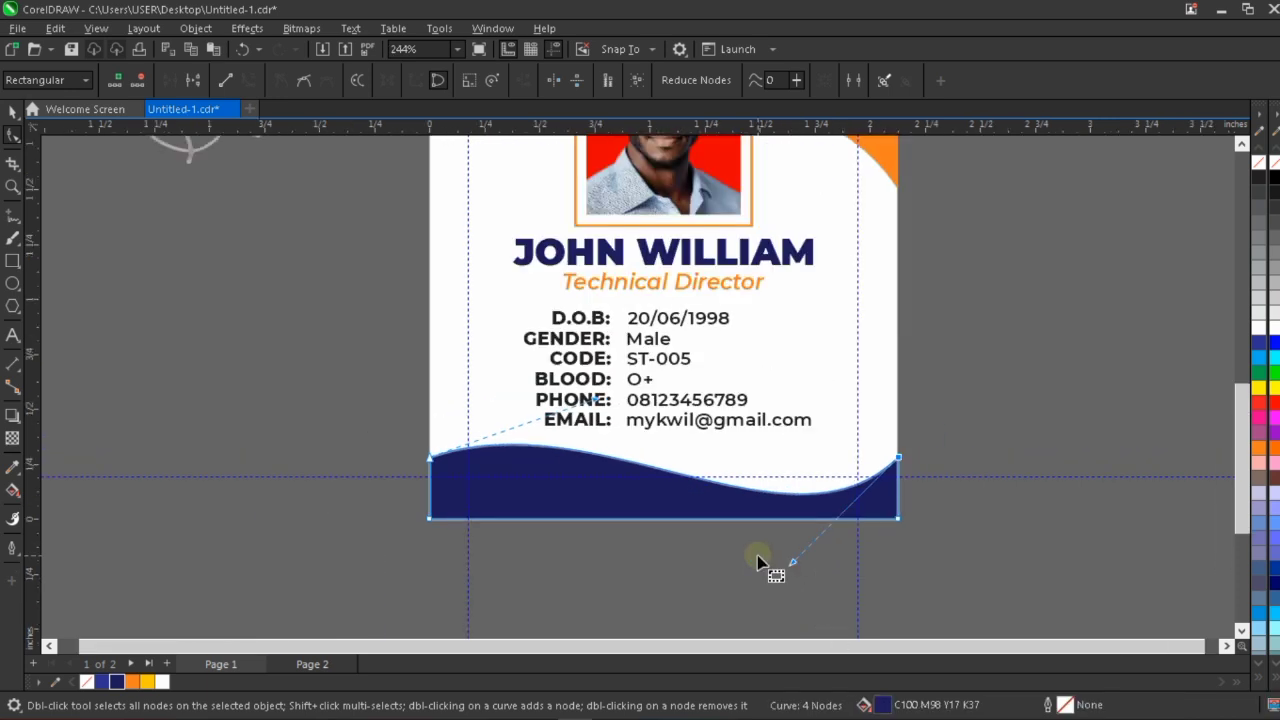
pyautogui.moveTo(791, 565); pyautogui.dragTo(782, 553)
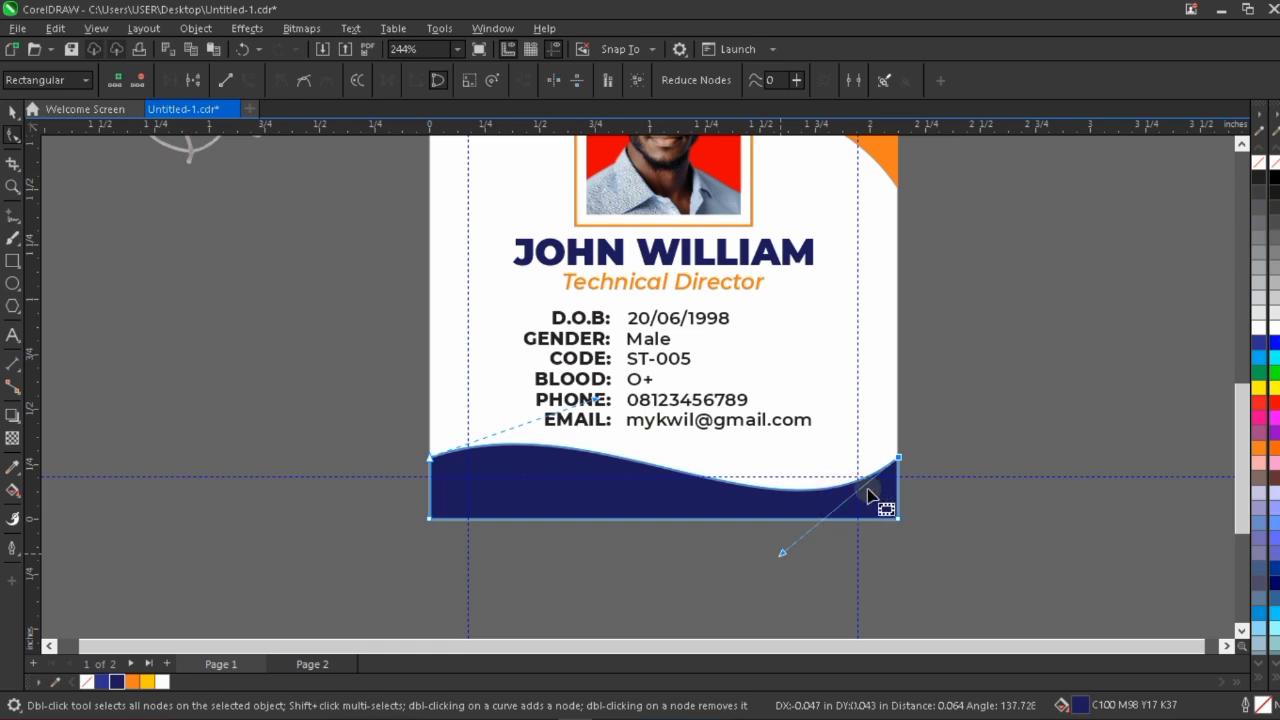
pyautogui.scroll(3, 866, 487)
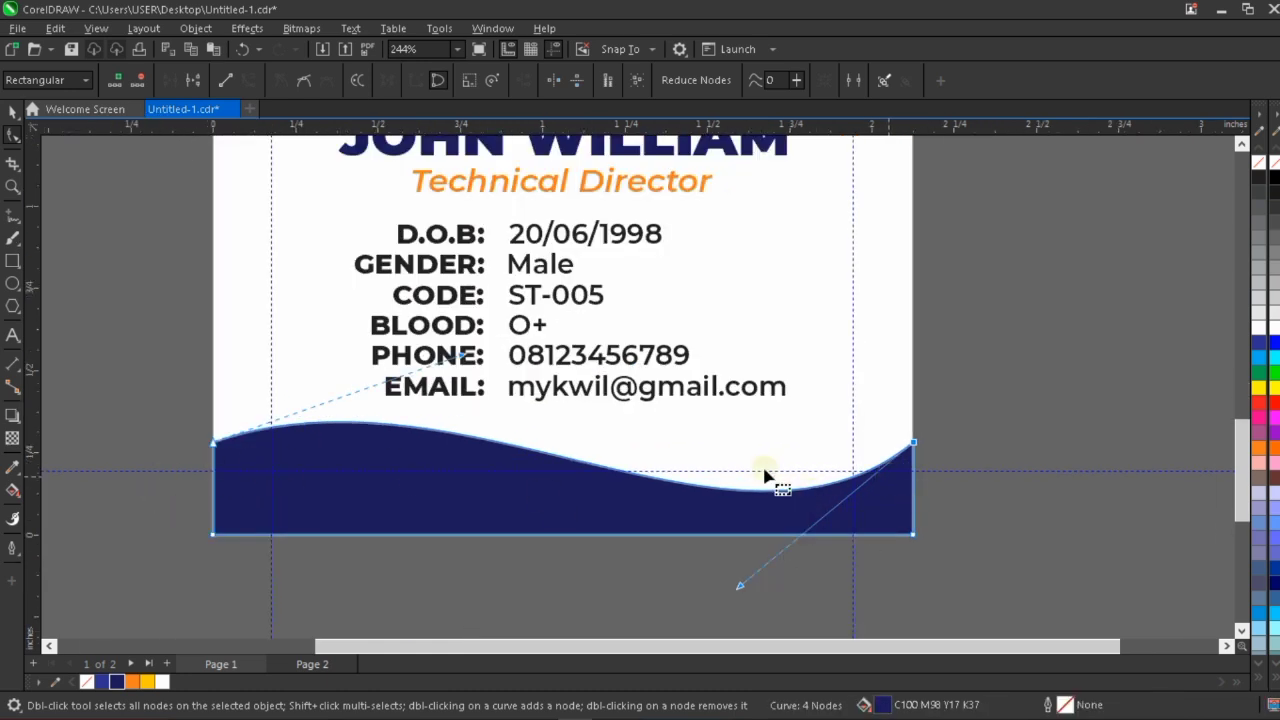
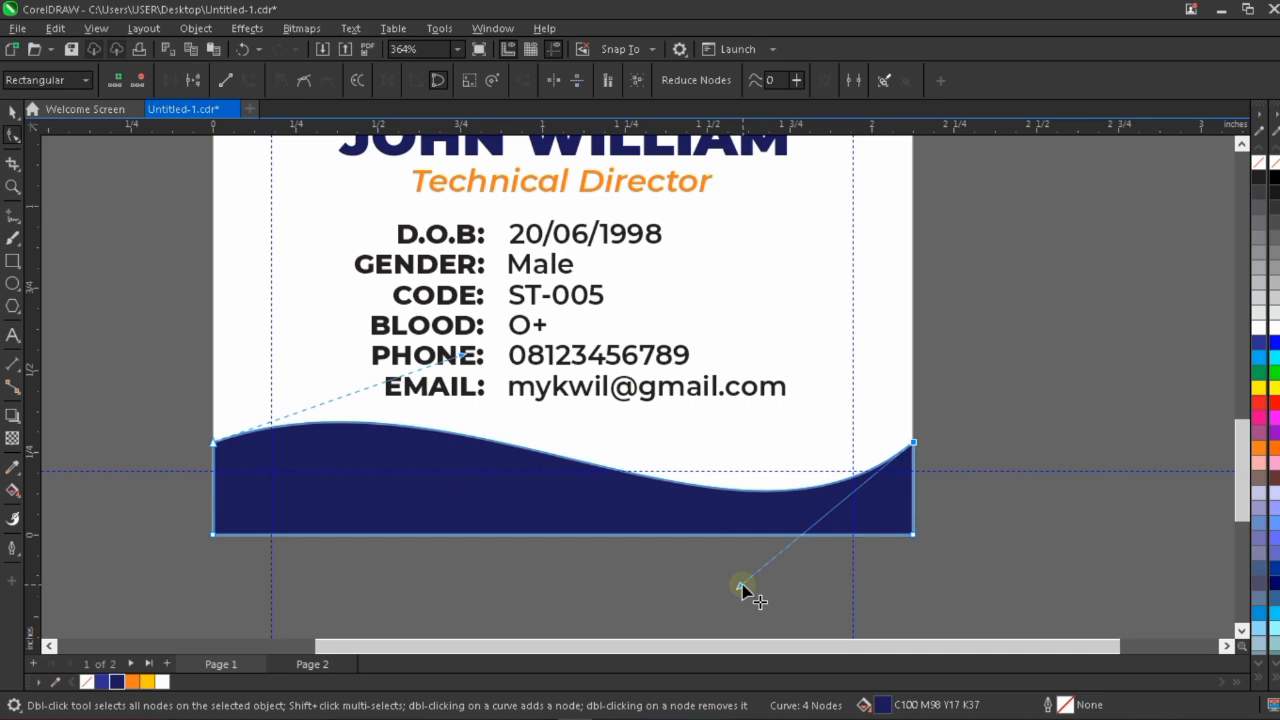
# Refine the dip of the navy footer's wave by adjusting the curve handle of its top-right node.
pyautogui.moveTo(743, 586)
pyautogui.mouseDown()
pyautogui.moveTo(746, 604)
pyautogui.moveTo(730, 591)
pyautogui.mouseUp()
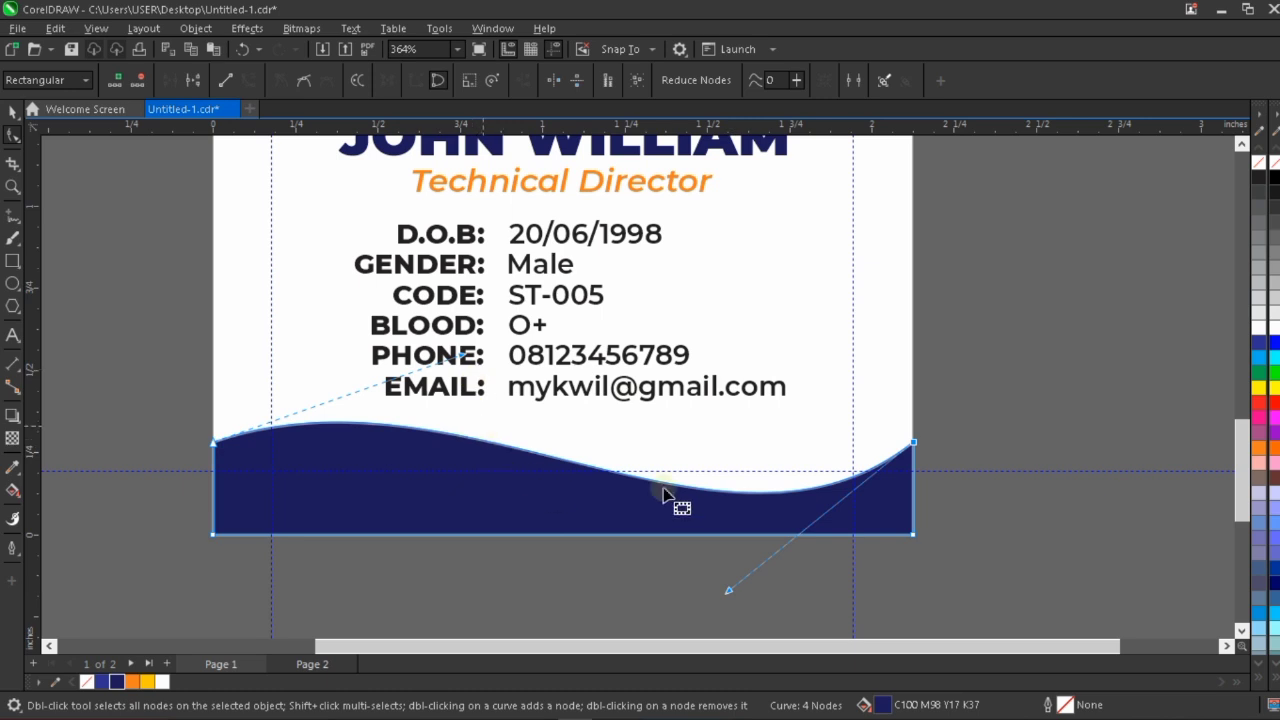
pyautogui.scroll(-2, 660, 485)
pyautogui.scroll(-1, 660, 485)
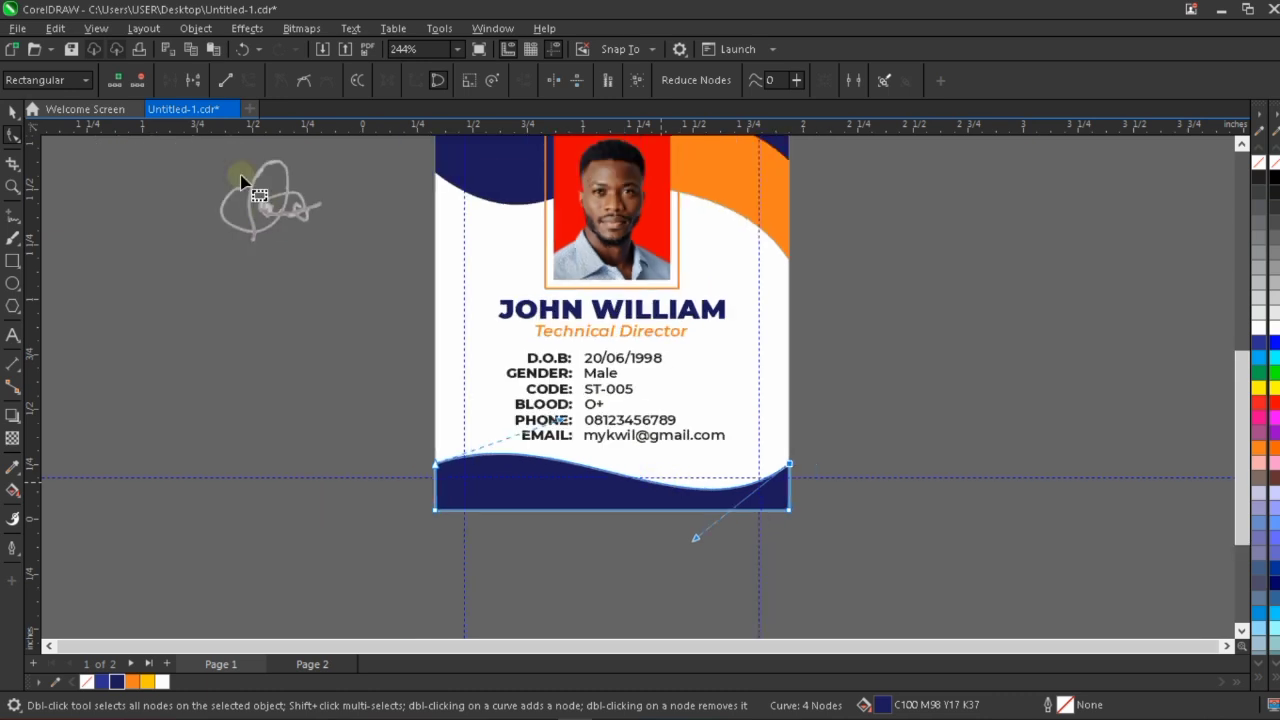
# Place the signature image on the card beside the personal details and shrink it to about 0.641 by 0.513 inch.
pyautogui.click(8, 114)
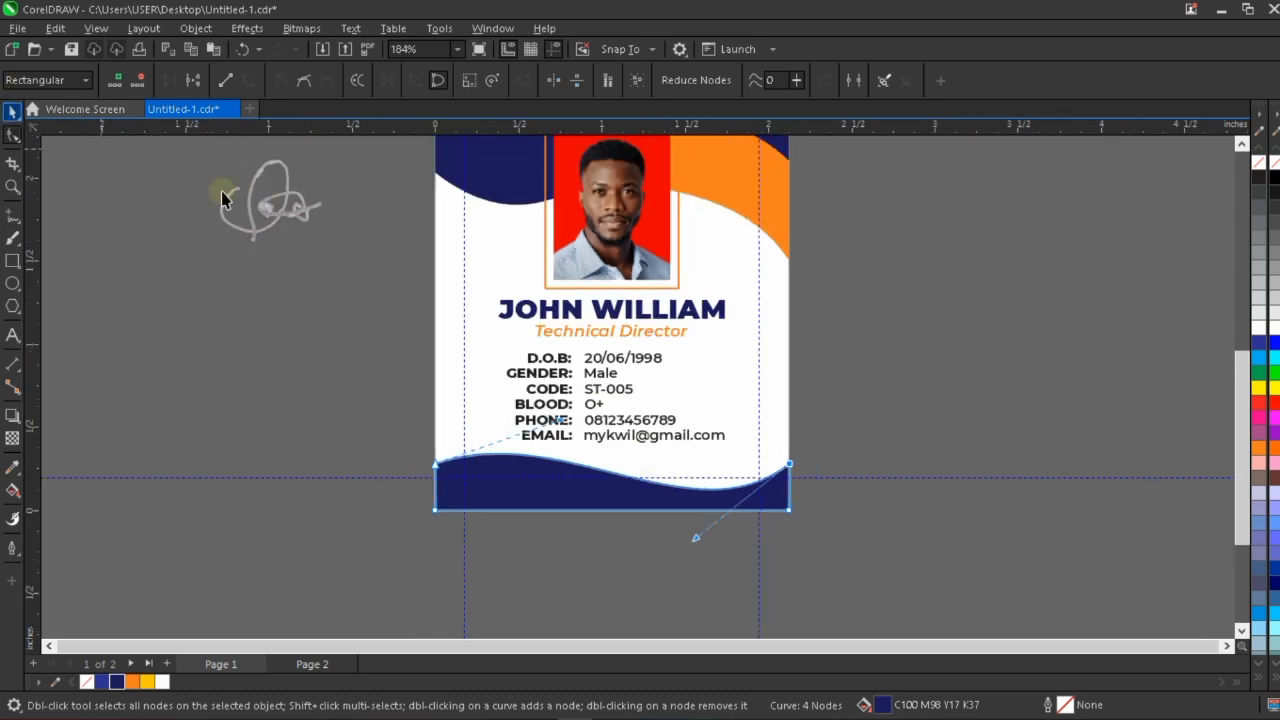
pyautogui.click(268, 206)
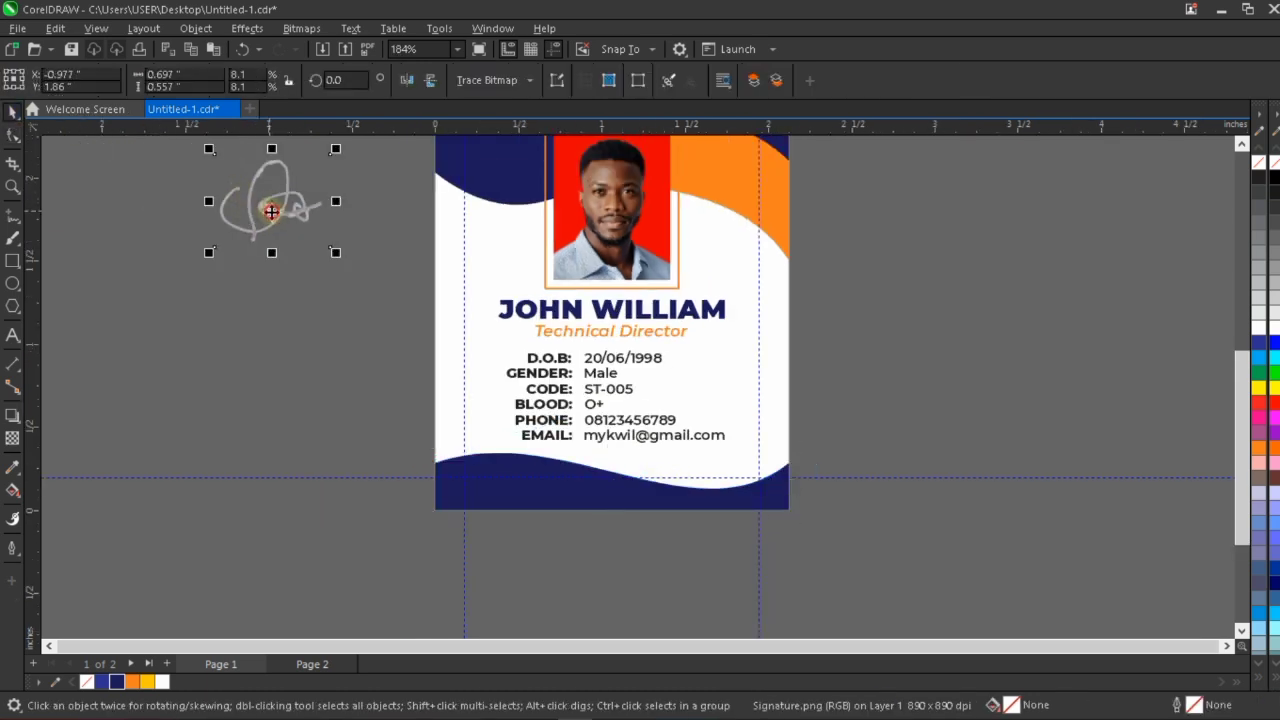
pyautogui.moveTo(270, 206)
pyautogui.mouseDown()
pyautogui.moveTo(831, 430)
pyautogui.moveTo(876, 427)
pyautogui.moveTo(761, 376)
pyautogui.moveTo(734, 379)
pyautogui.mouseUp()
pyautogui.scroll(1, 876, 425)
pyautogui.scroll(1, 742, 379)
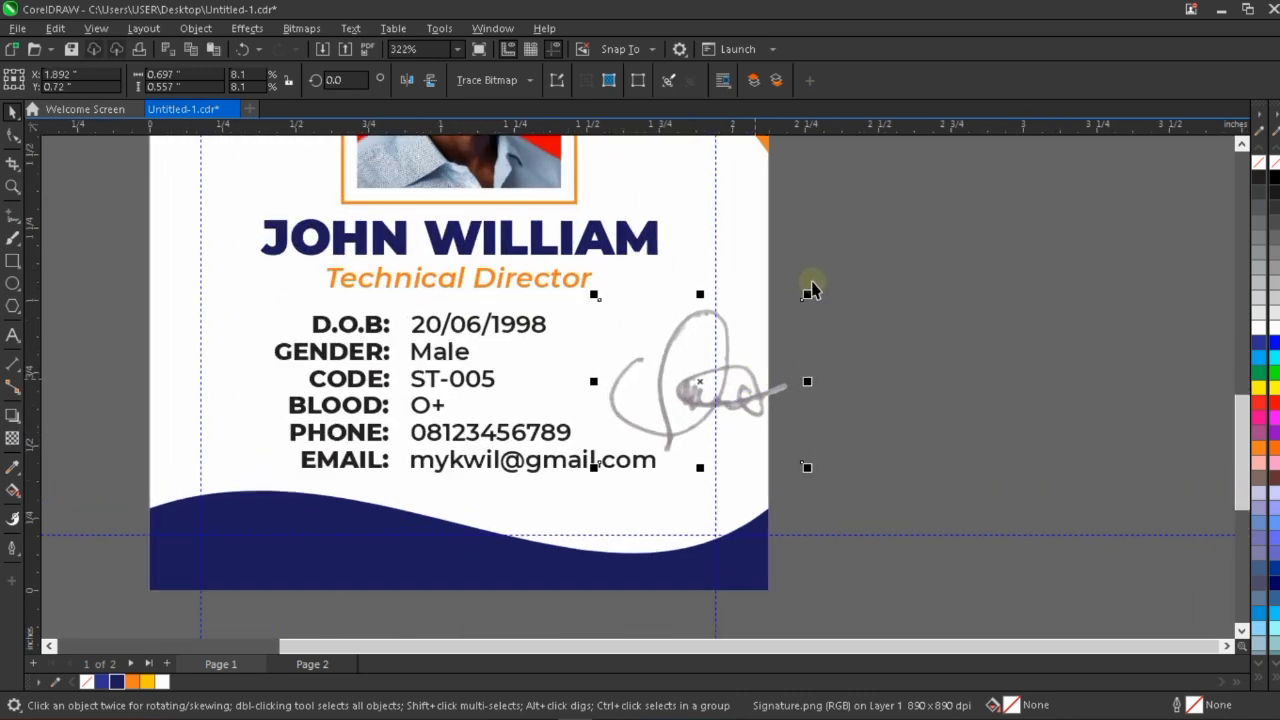
pyautogui.moveTo(810, 294); pyautogui.dragTo(791, 308)
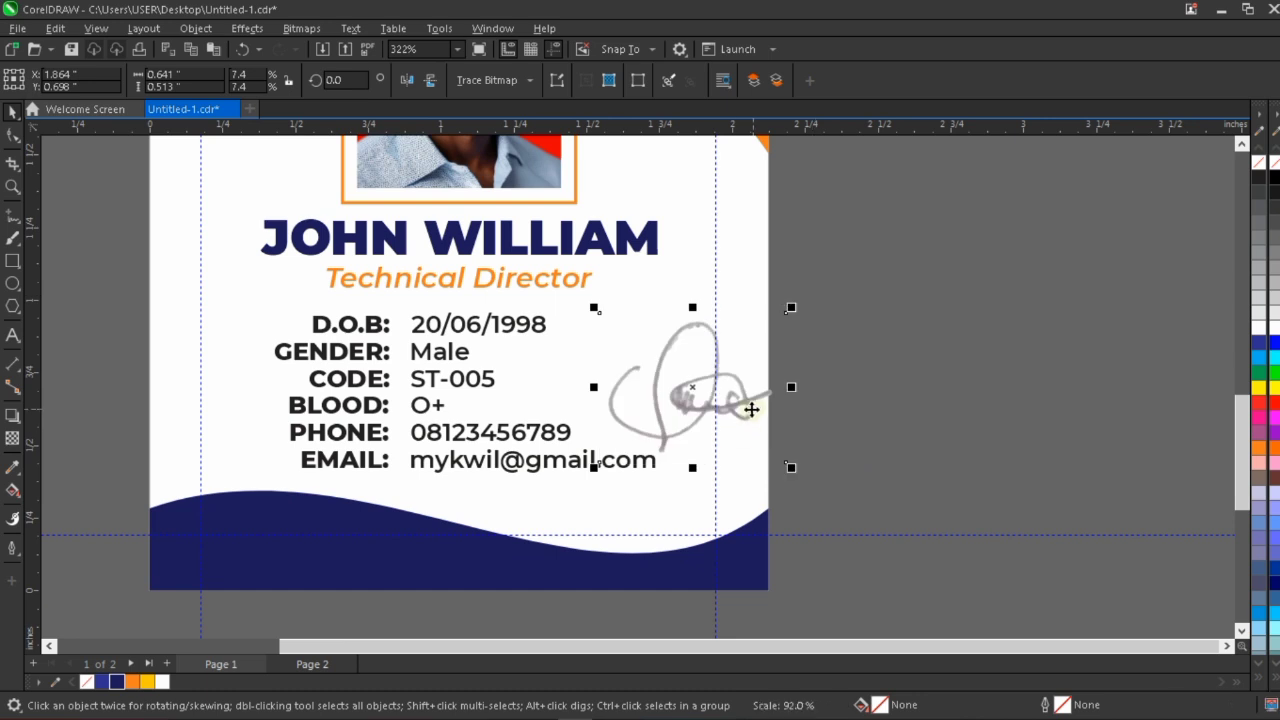
pyautogui.moveTo(745, 402); pyautogui.dragTo(750, 385)
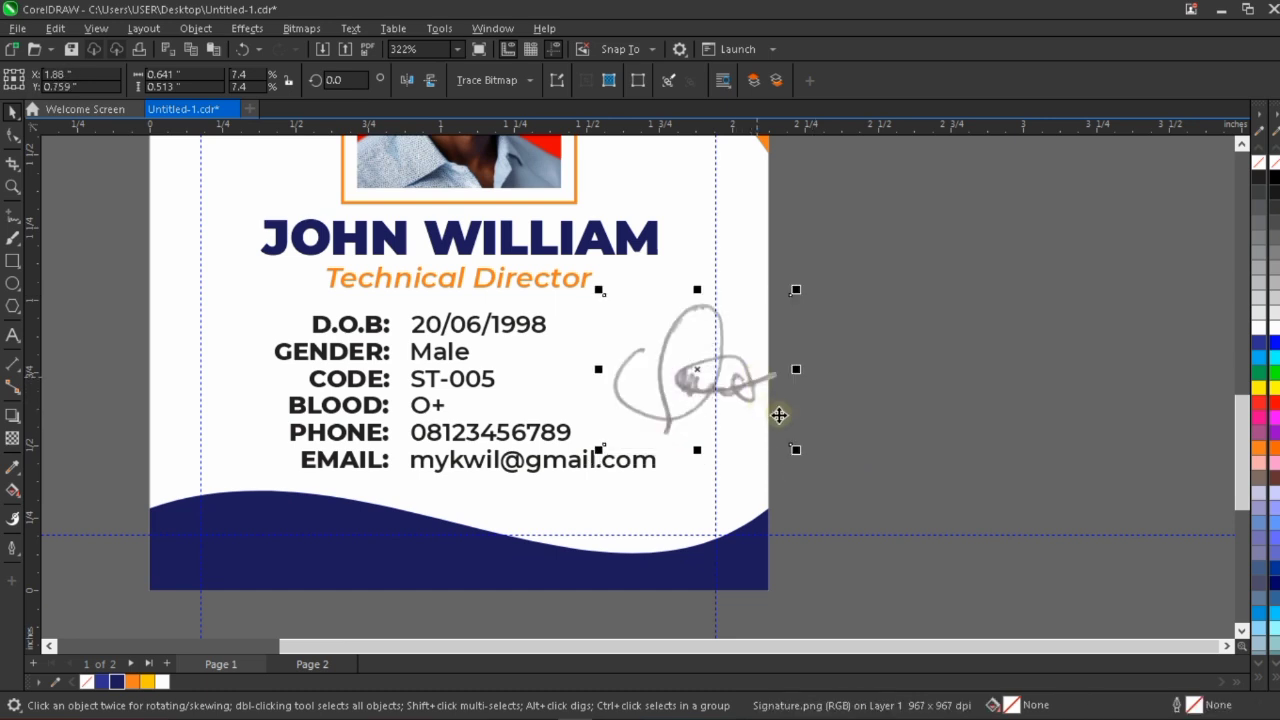
# Convert the signature to a bitmap at about 400 dpi and change its color mode to 8-bit grayscale.
pyautogui.scroll(2, 778, 412)
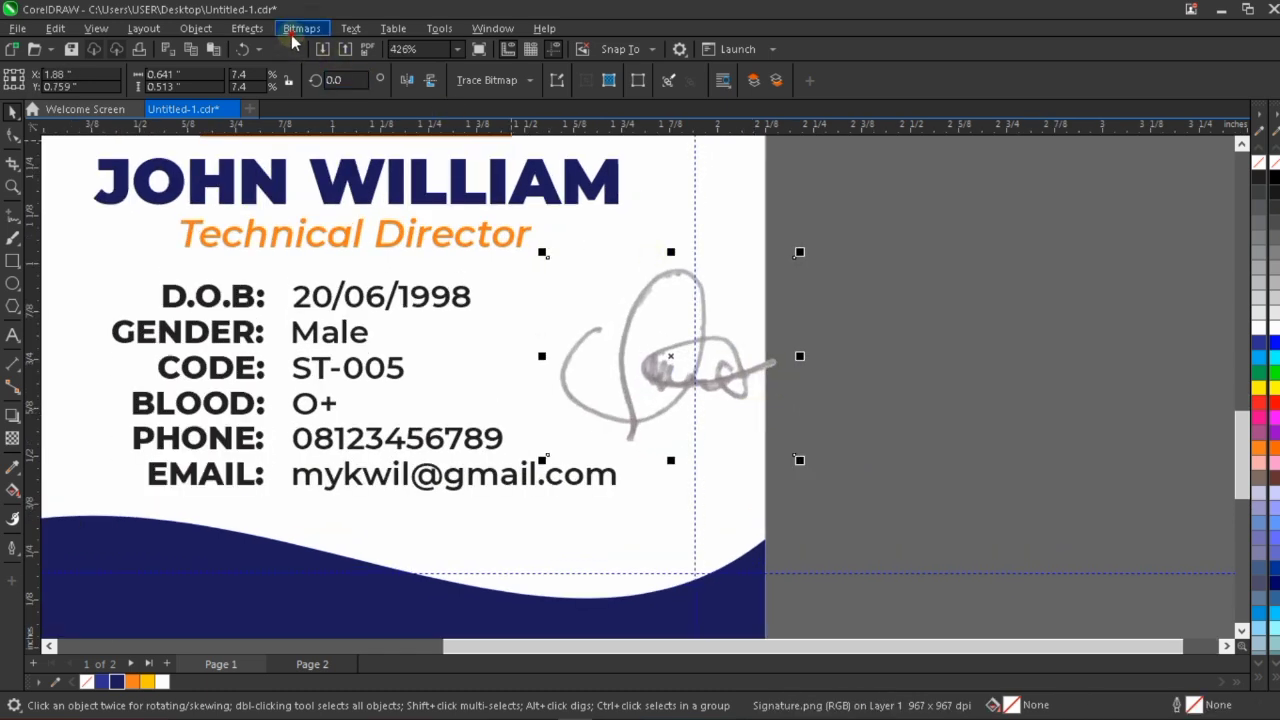
pyautogui.click(298, 29)
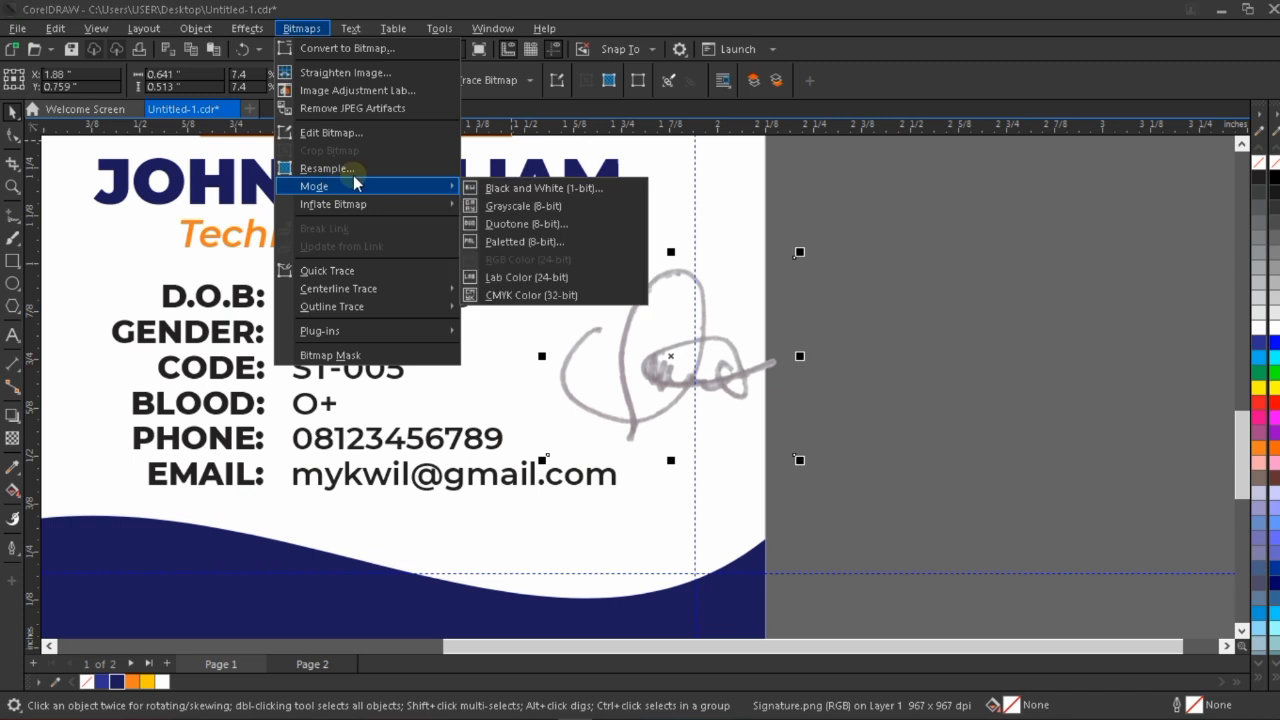
pyautogui.click(392, 50)
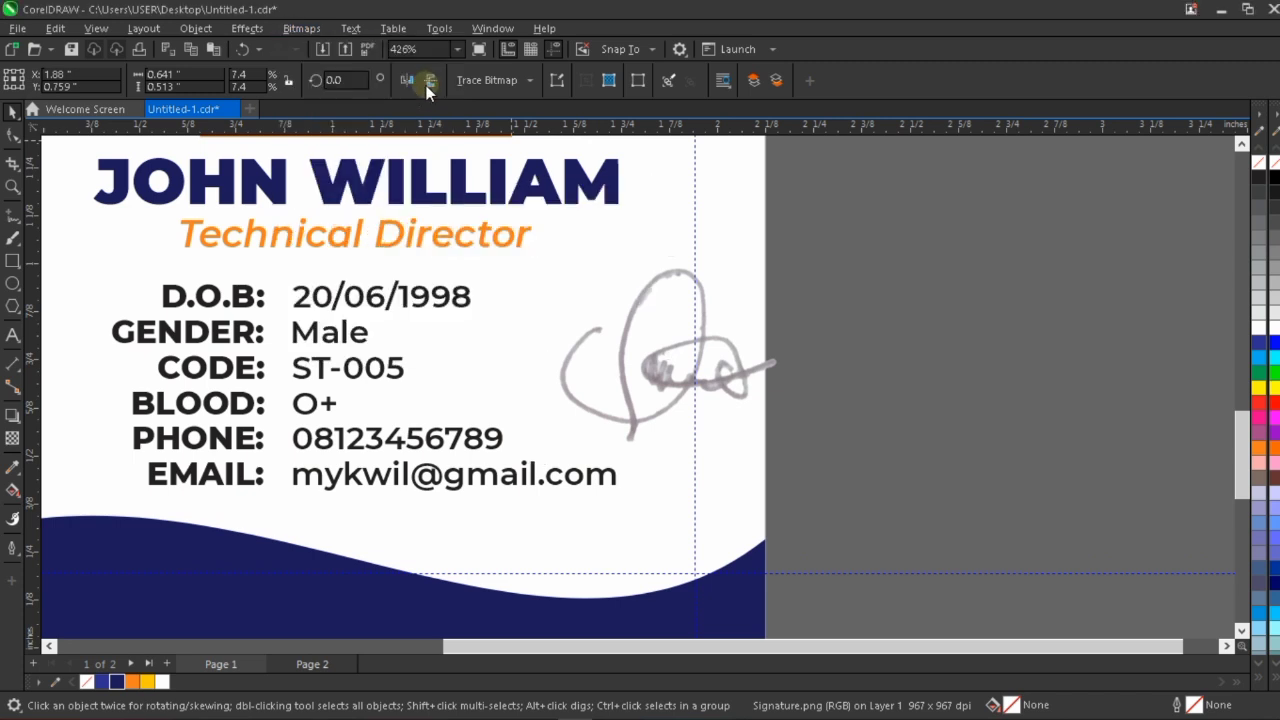
pyautogui.click(662, 454)
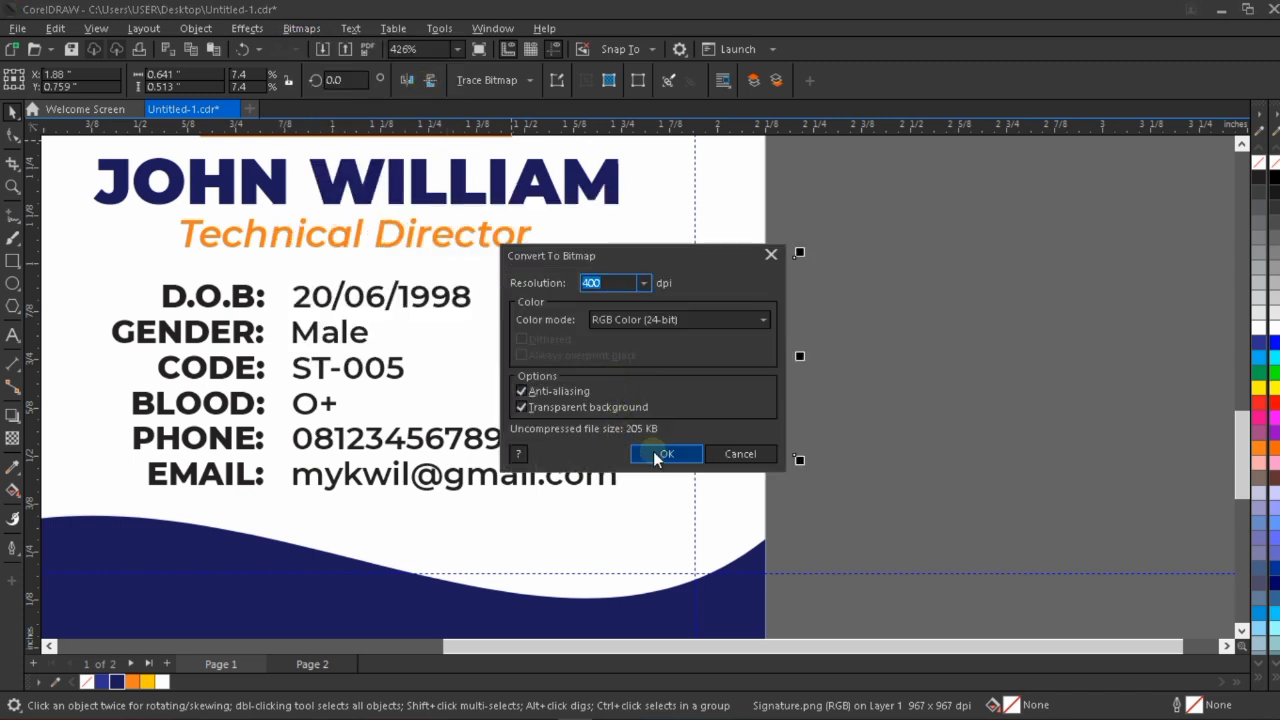
pyautogui.click(290, 30)
pyautogui.moveTo(371, 186)
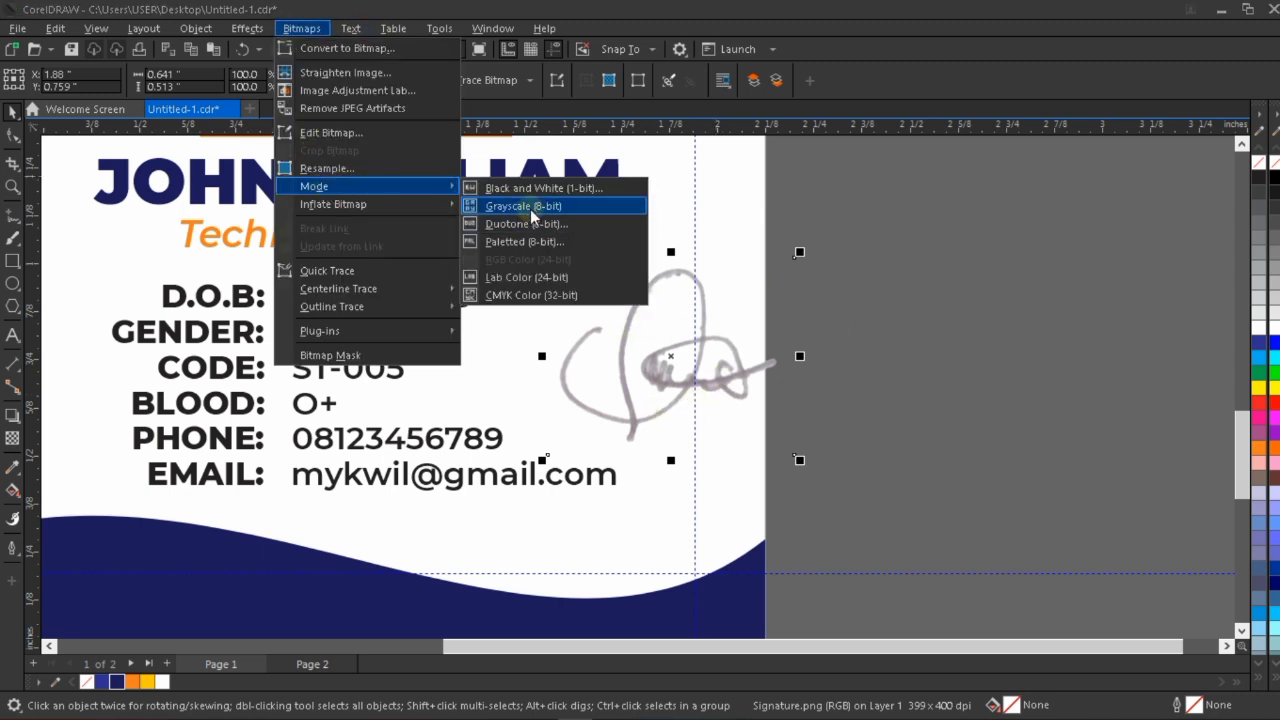
pyautogui.click(540, 213)
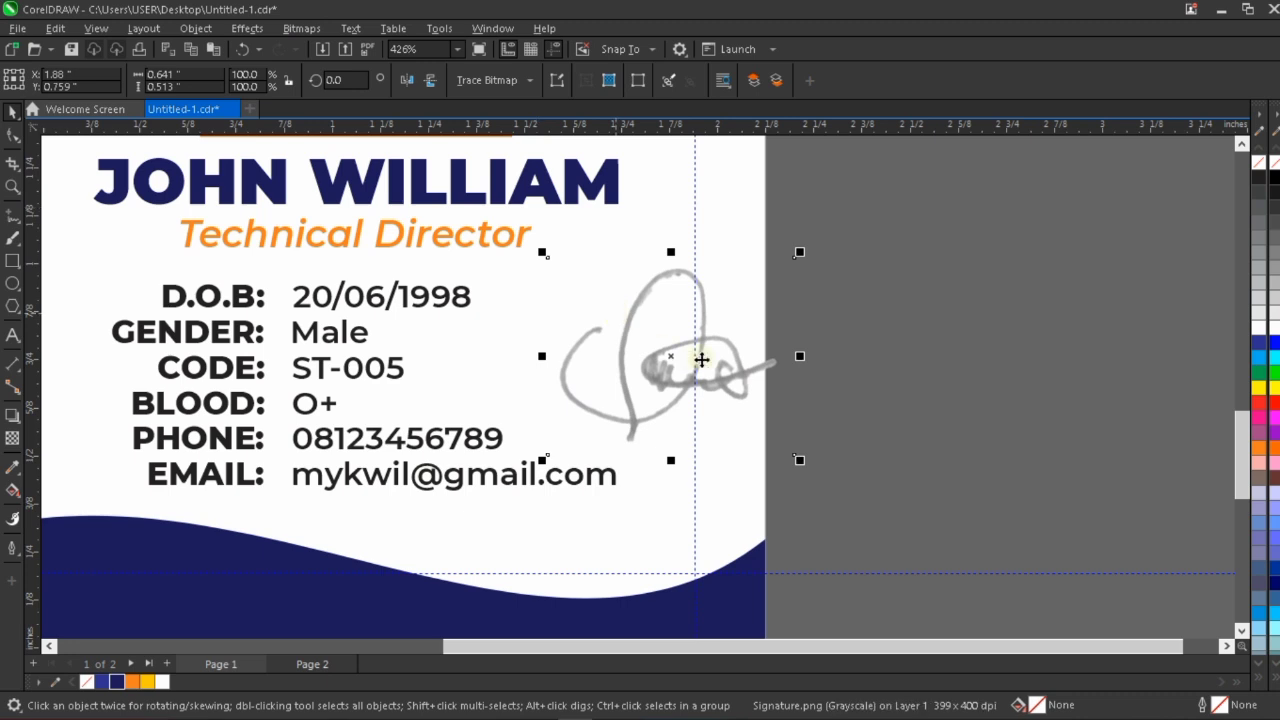
# Darken the signature with a Gamma adjustment of 0.17.
pyautogui.click(247, 30)
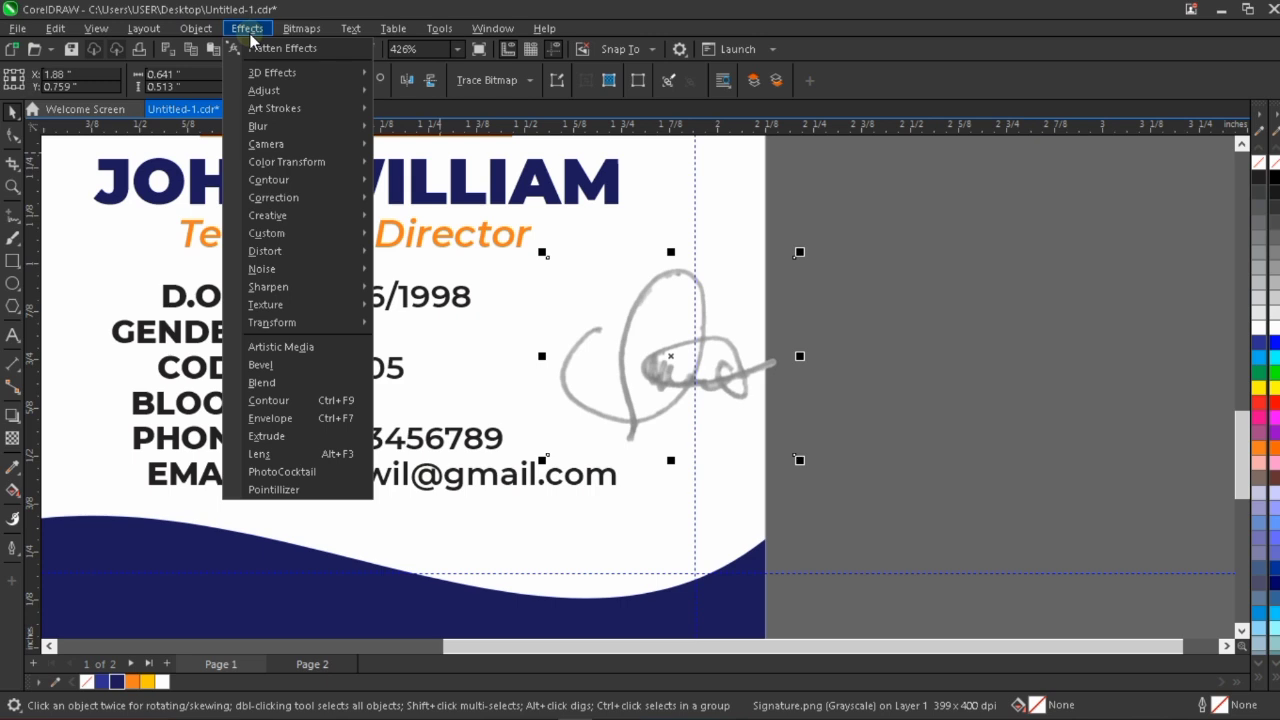
pyautogui.moveTo(328, 97)
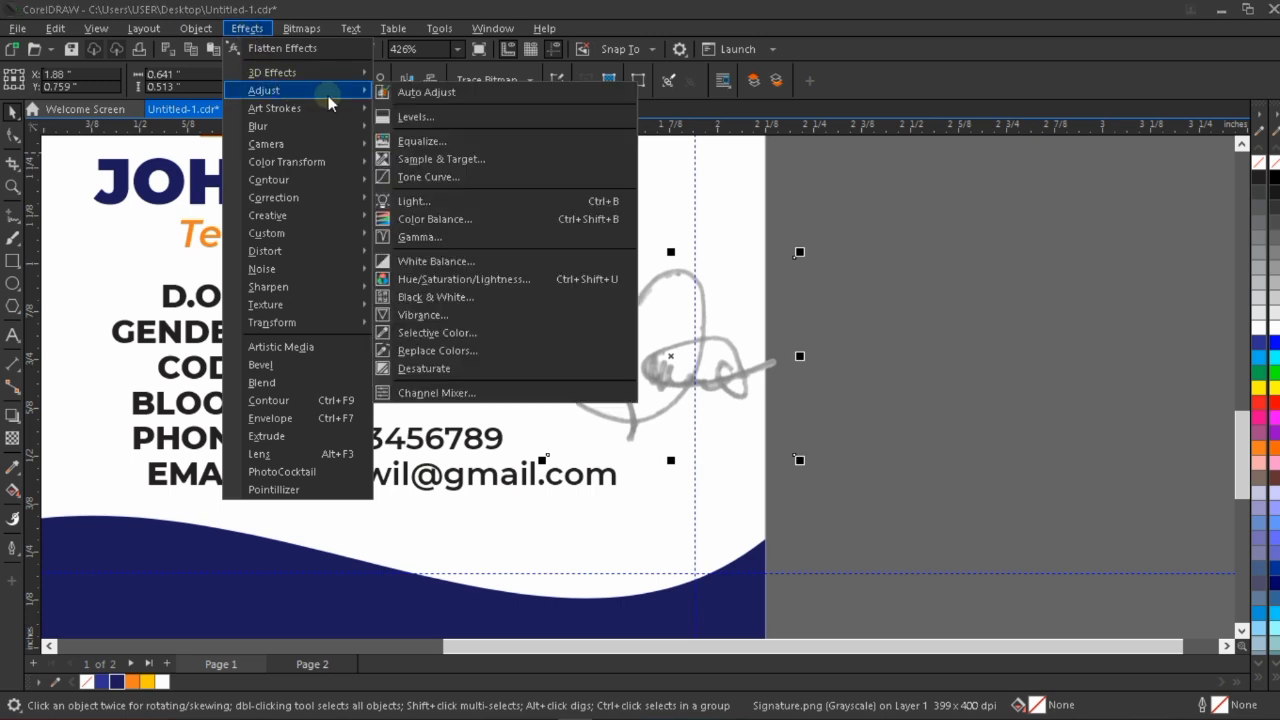
pyautogui.click(432, 237)
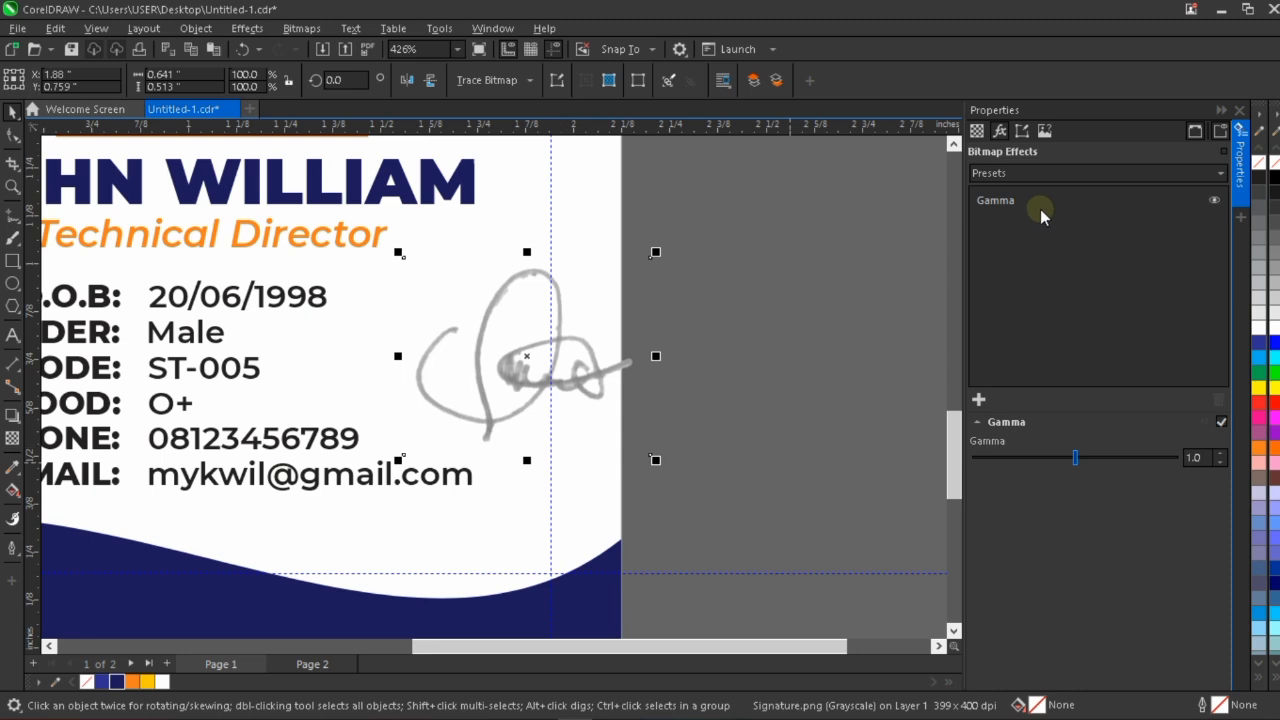
pyautogui.click(1046, 457)
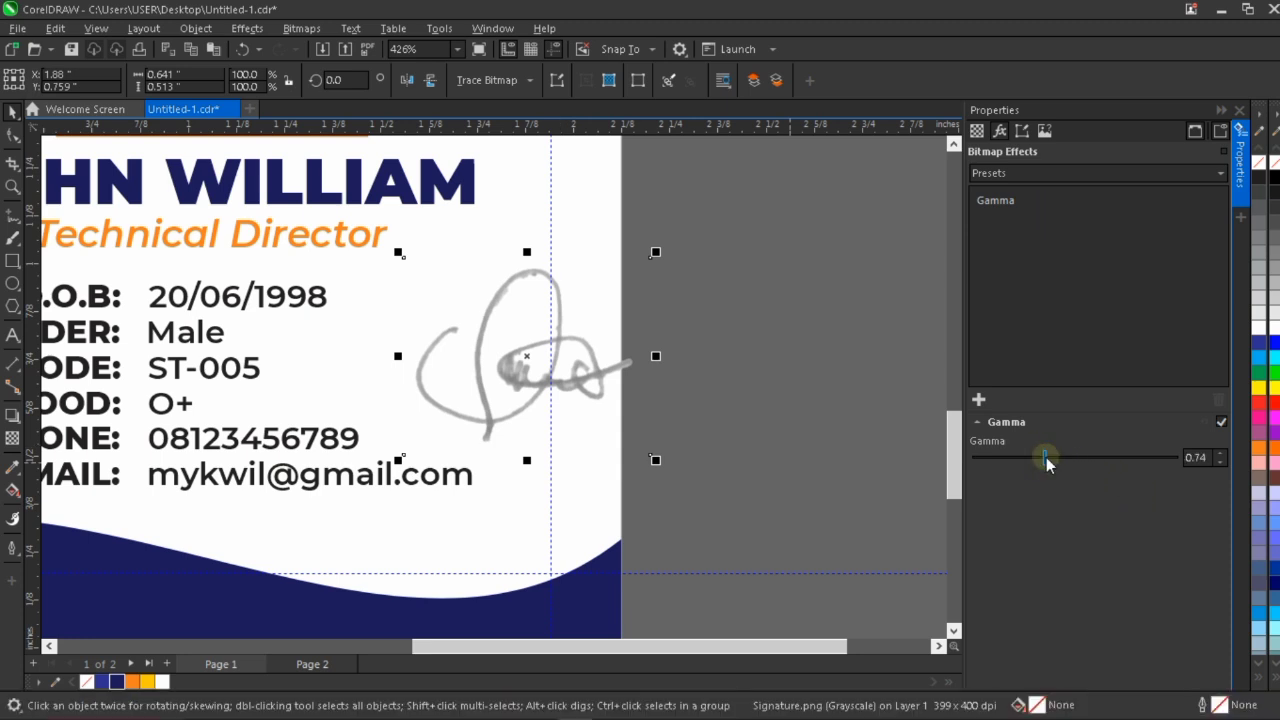
pyautogui.click(1029, 458)
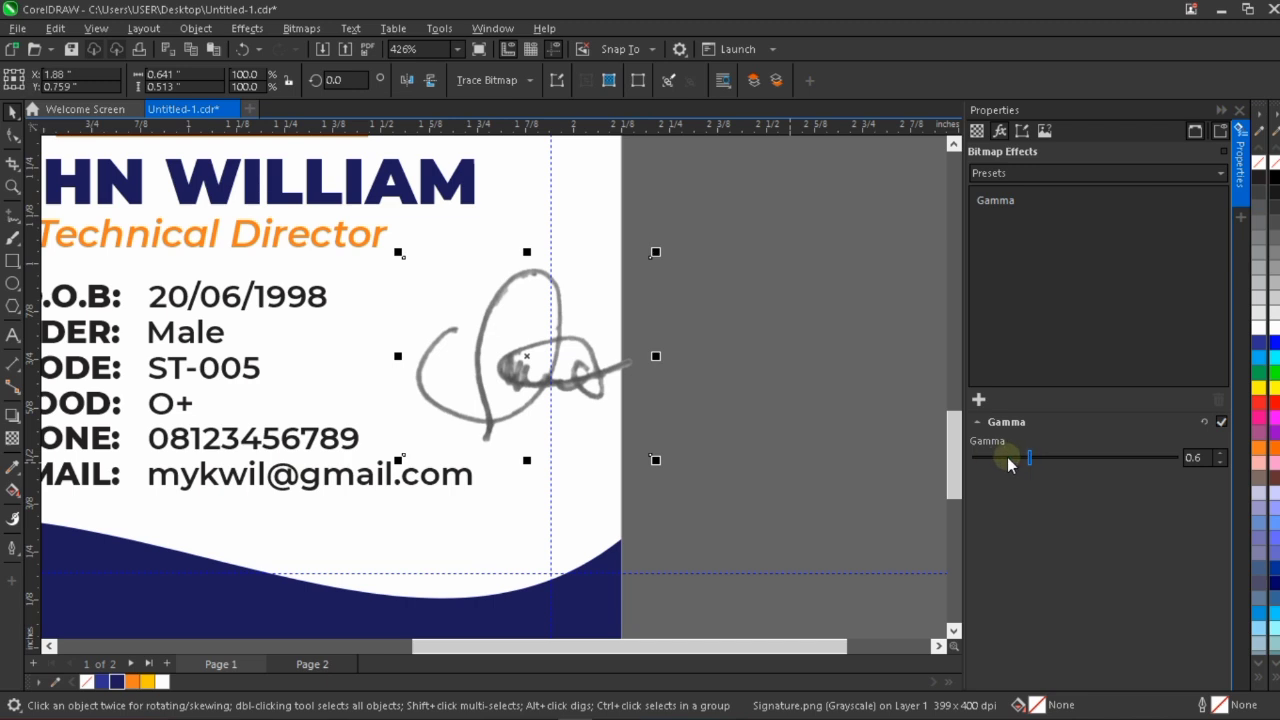
pyautogui.click(1004, 459)
pyautogui.click(993, 459)
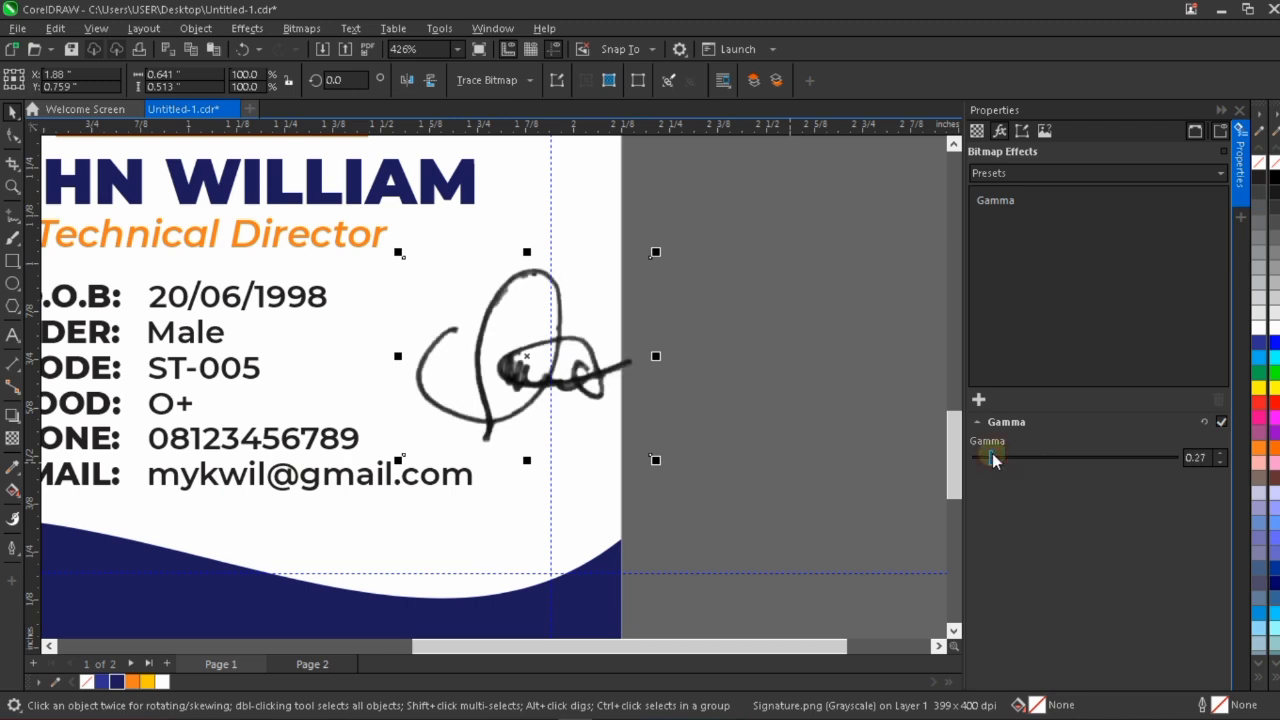
pyautogui.click(985, 459)
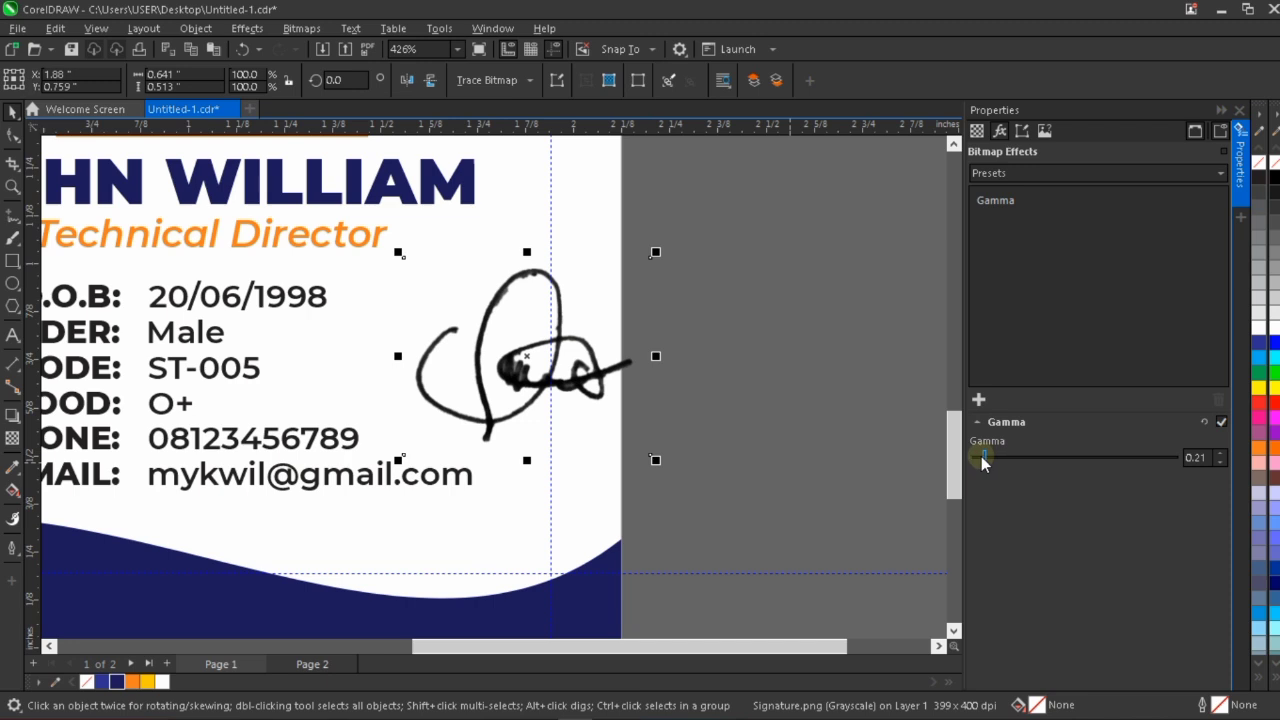
pyautogui.click(1241, 200)
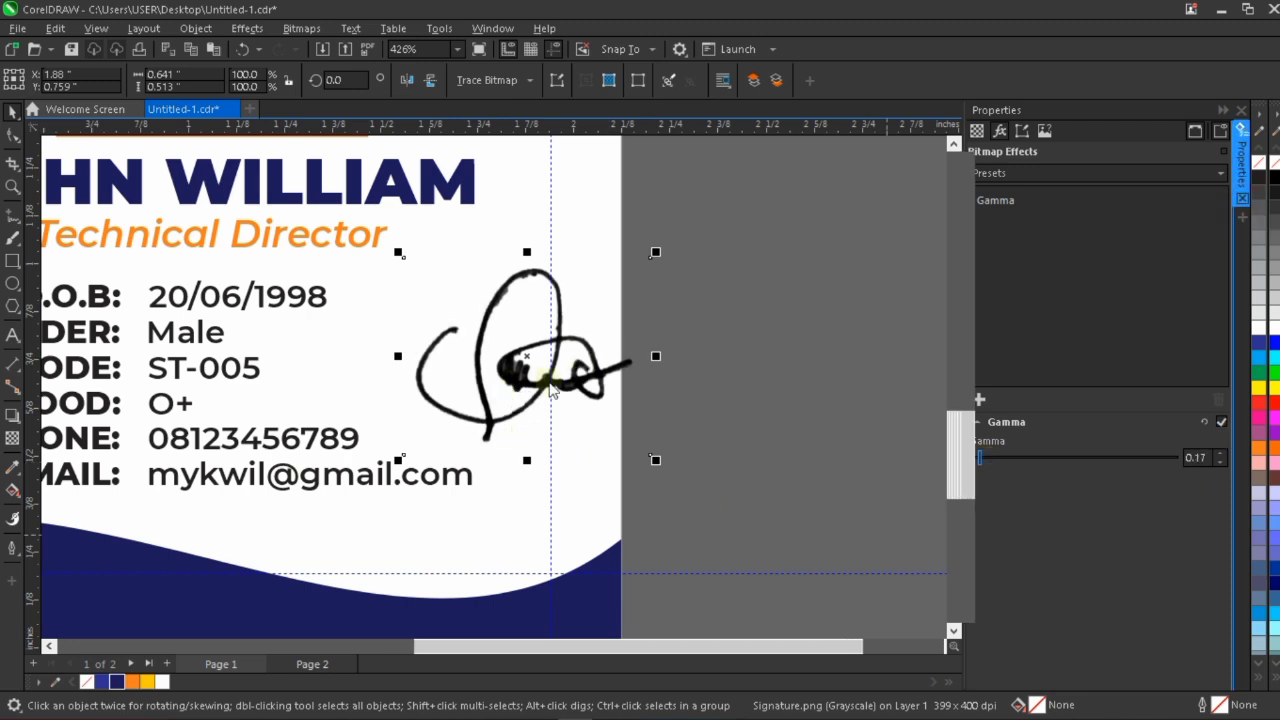
# Shrink the signature to about 0.318 by 0.255 inch and place it below the email line, above the footer's dip.
pyautogui.scroll(-1, 548, 381)
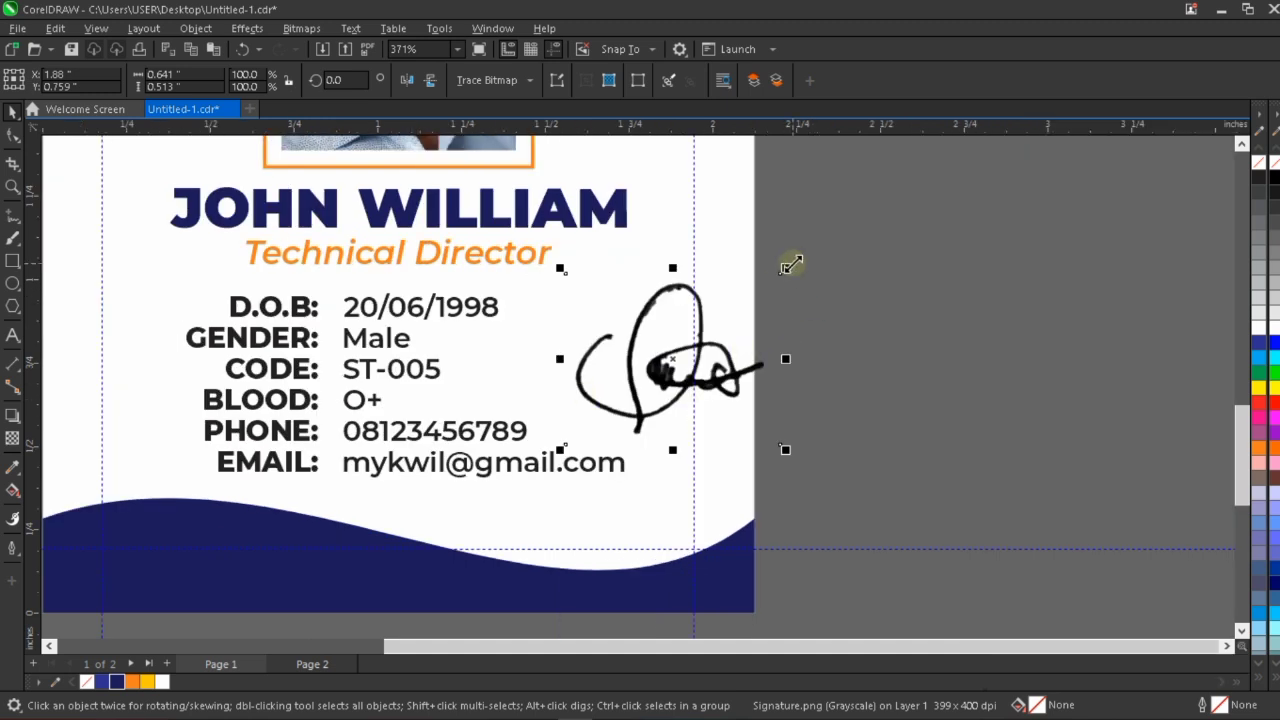
pyautogui.moveTo(786, 266); pyautogui.dragTo(683, 349)
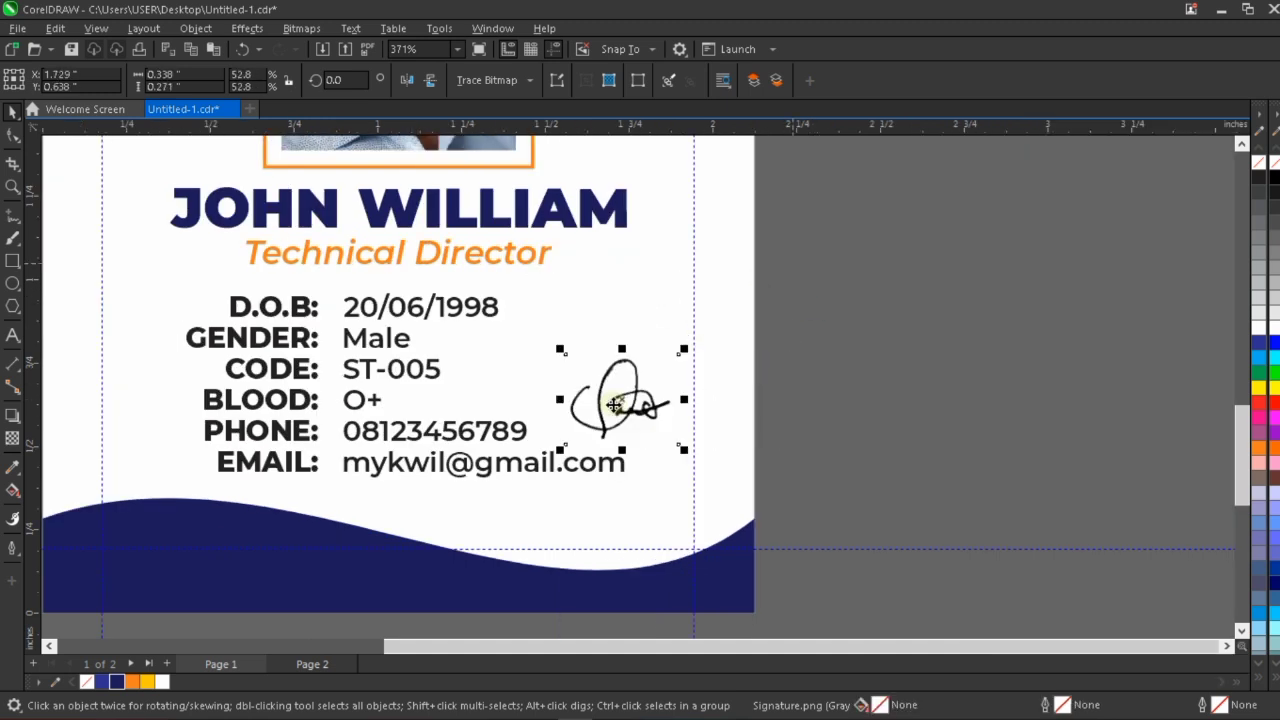
pyautogui.moveTo(625, 404)
pyautogui.mouseDown()
pyautogui.moveTo(637, 520)
pyautogui.moveTo(618, 516)
pyautogui.mouseUp()
pyautogui.scroll(1, 618, 516)
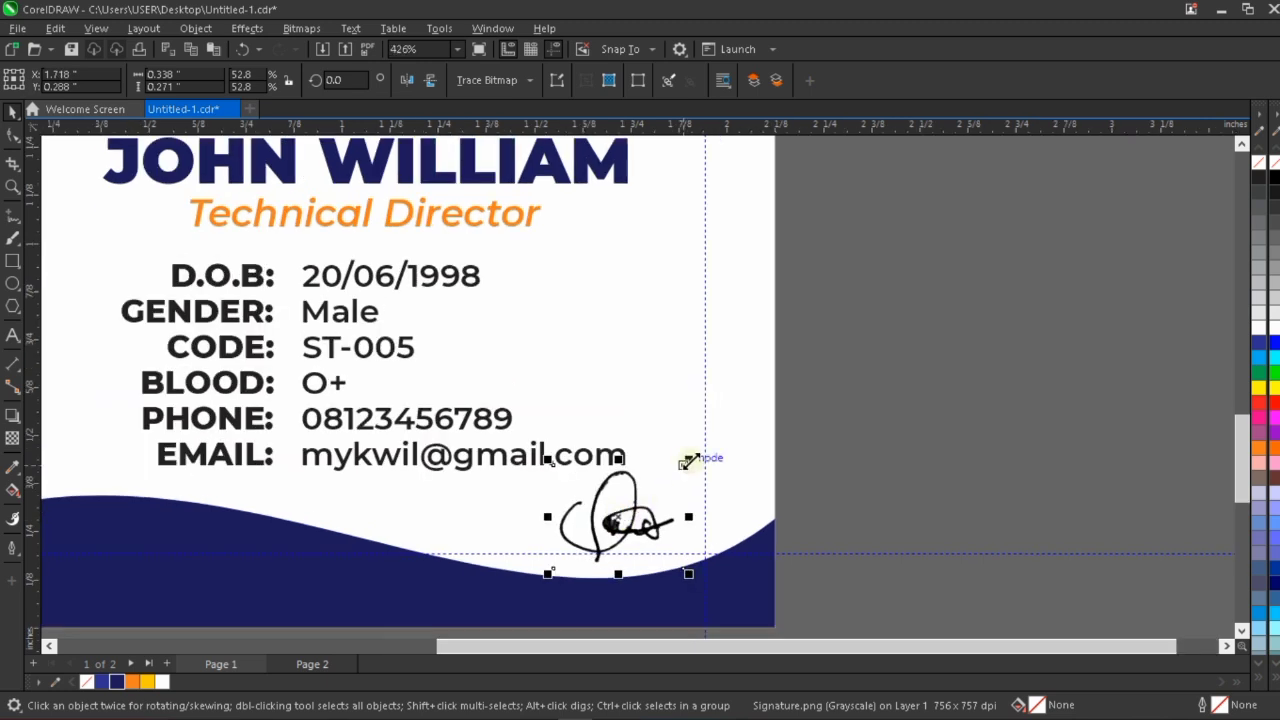
pyautogui.moveTo(688, 461); pyautogui.dragTo(681, 464)
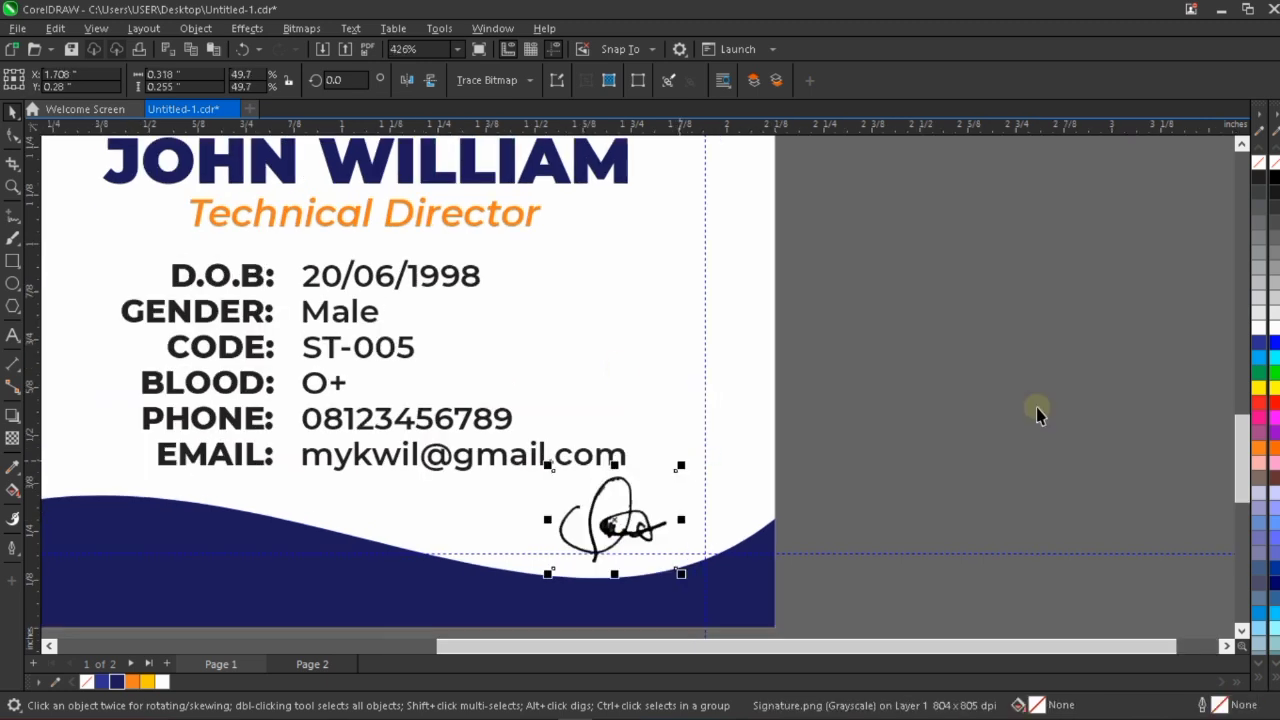
# Scale the signature down slightly to about 0.297 by 0.238 inch so it sits between the email line and footer.
pyautogui.scroll(-3, 623, 520)
pyautogui.scroll(1, 623, 525)
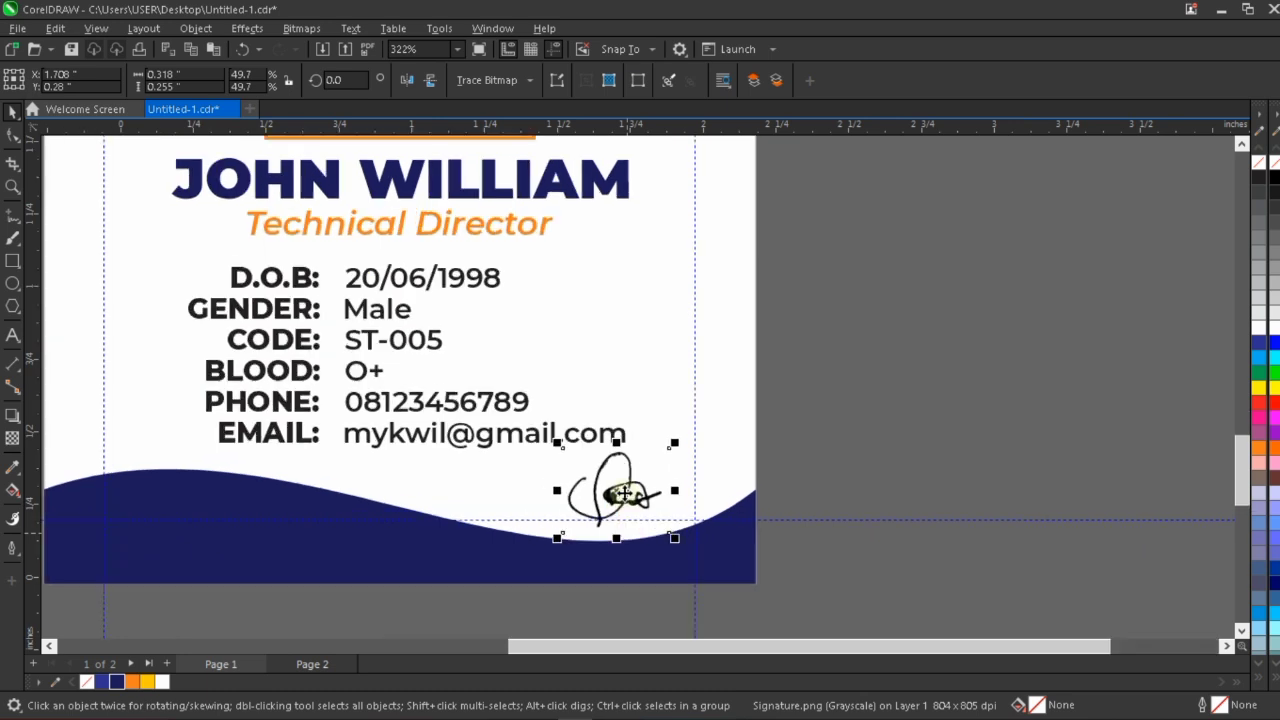
pyautogui.scroll(2, 623, 492)
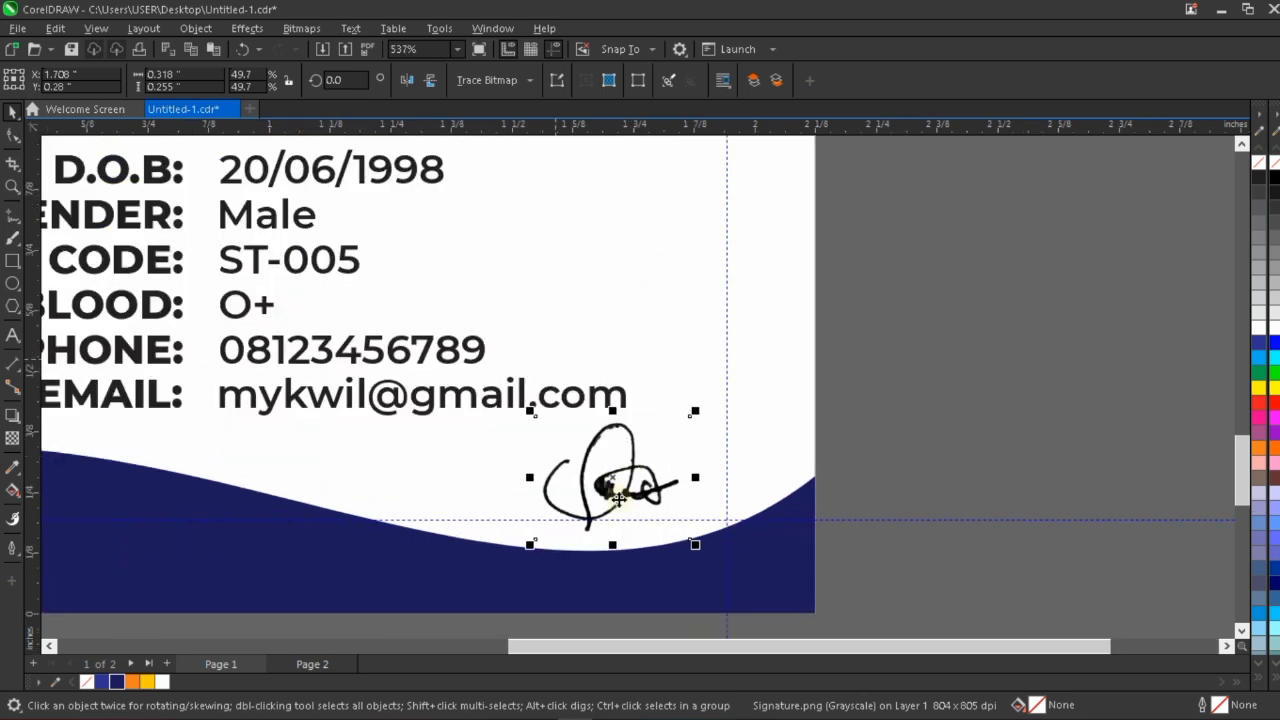
pyautogui.scroll(1, 616, 492)
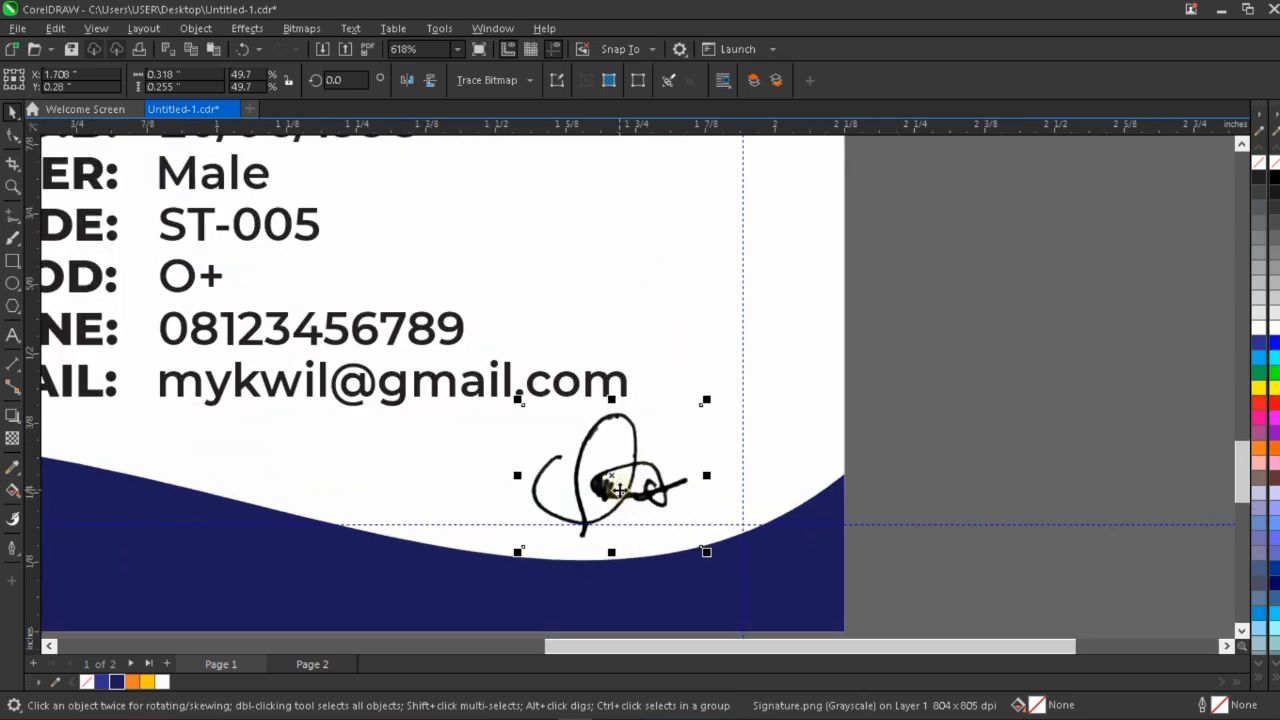
pyautogui.moveTo(706, 552); pyautogui.dragTo(700, 545)
pyautogui.moveTo(700, 404); pyautogui.dragTo(688, 415)
pyautogui.scroll(-1, 665, 480)
pyautogui.click(729, 542)
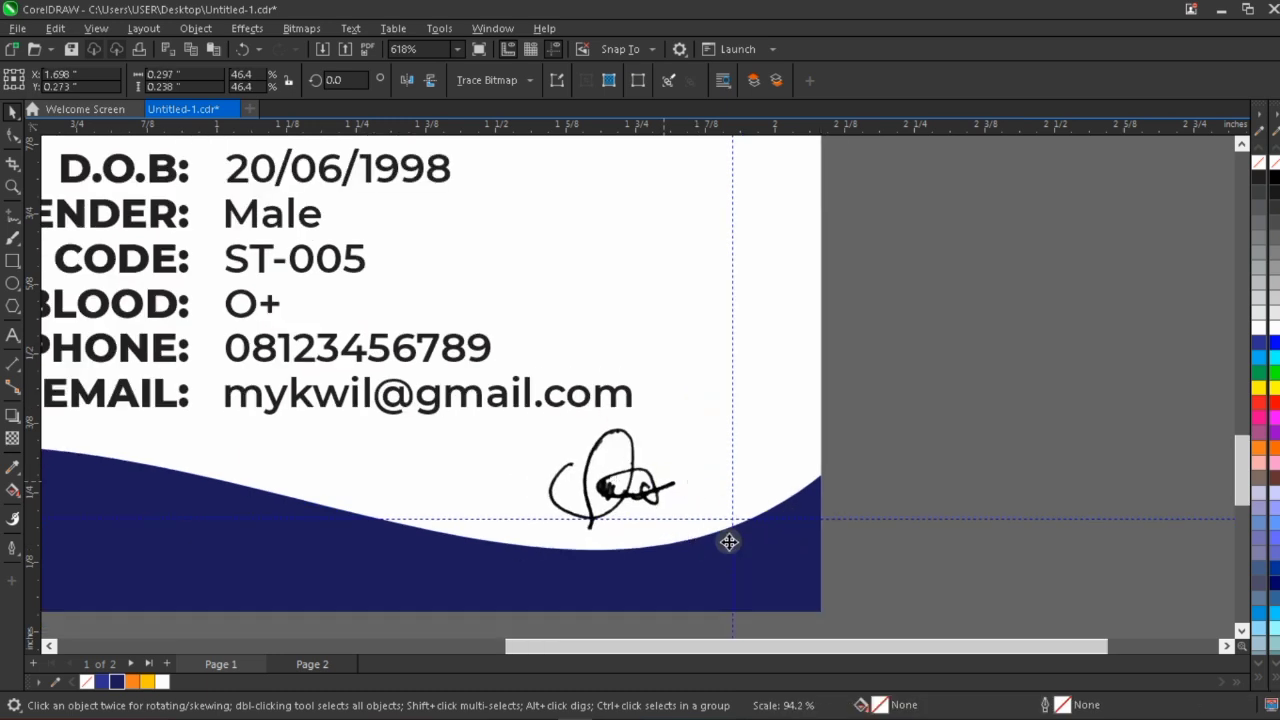
# Raise the top-right node of the navy footer by about 0.04 inch to bring the wave closer to the signature.
pyautogui.click(776, 556)
pyautogui.press('F10')
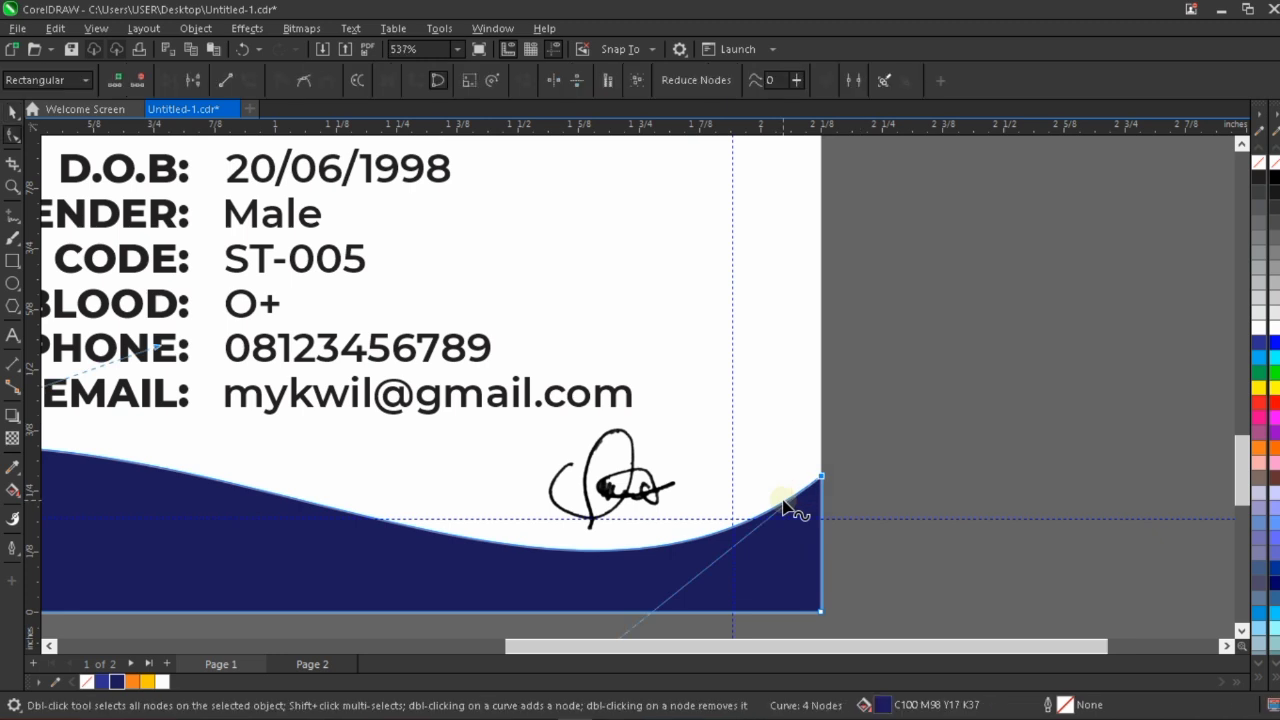
pyautogui.press('Up')
pyautogui.press('Up')
pyautogui.press('Up')
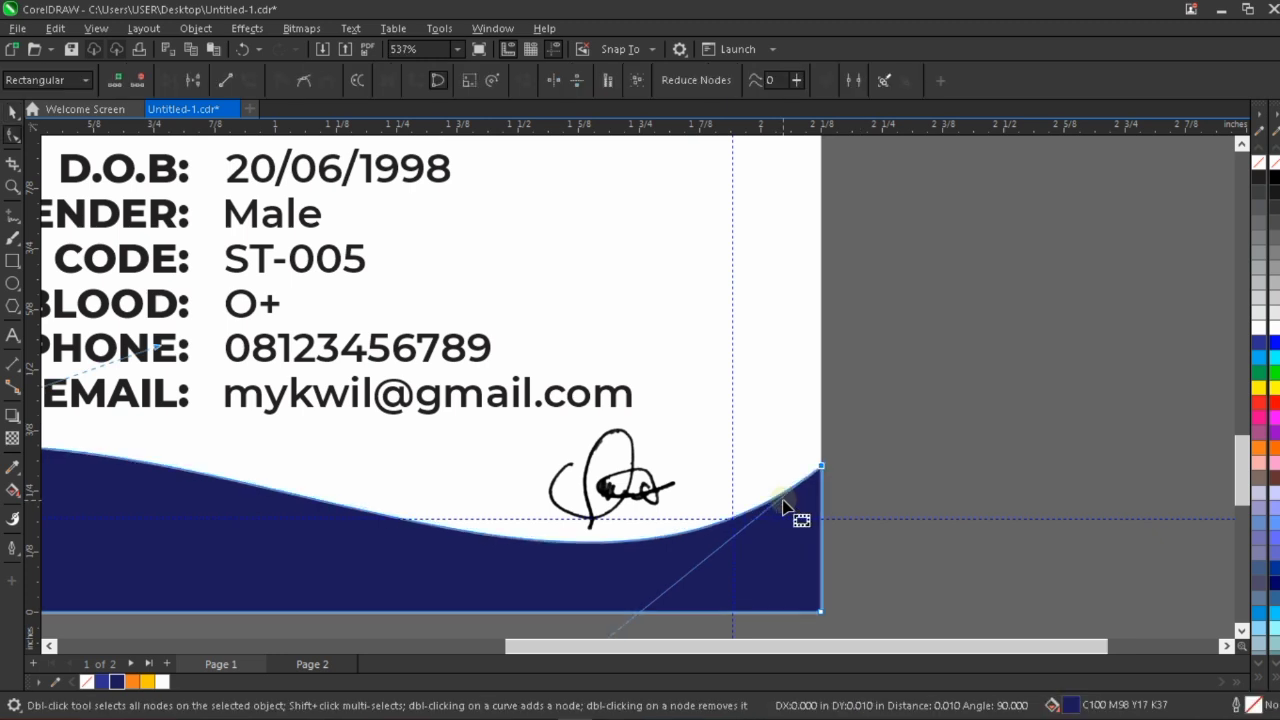
pyautogui.press('Up')
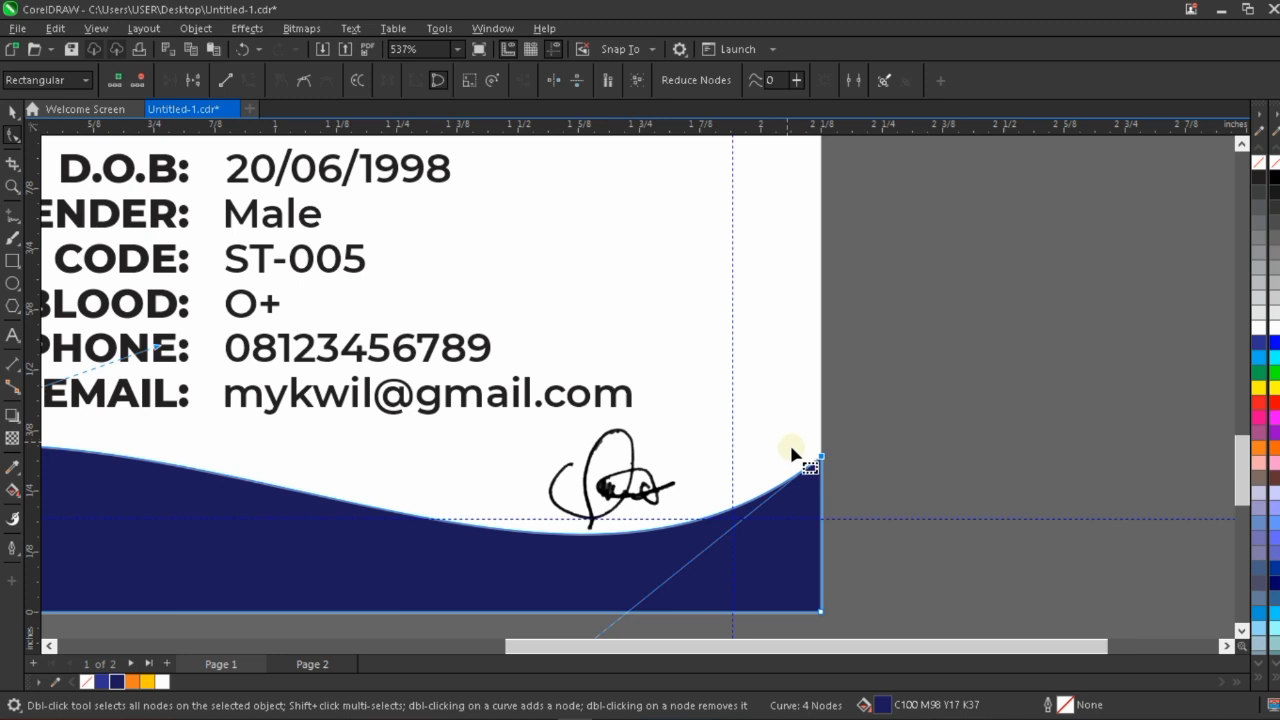
pyautogui.press('space')
pyautogui.click(874, 410)
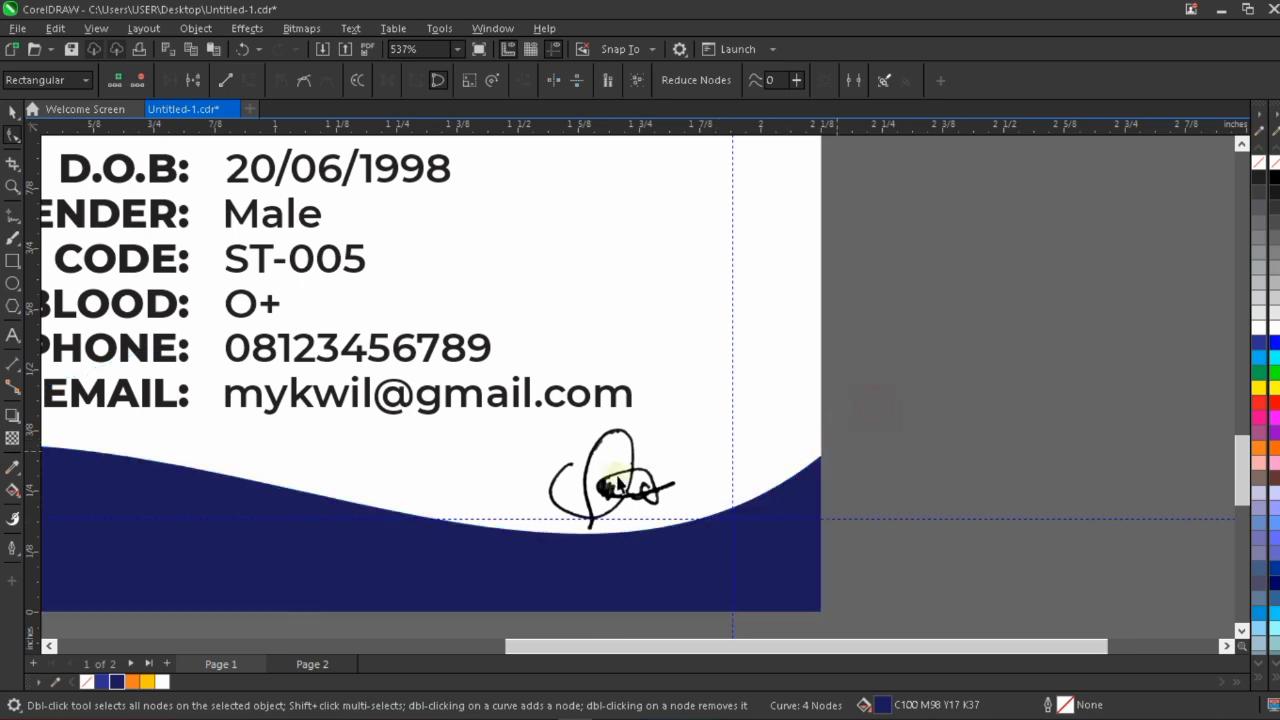
# Move the signature up slightly above the footer wave, to a Y position of 0.278 inch.
pyautogui.click(648, 470)
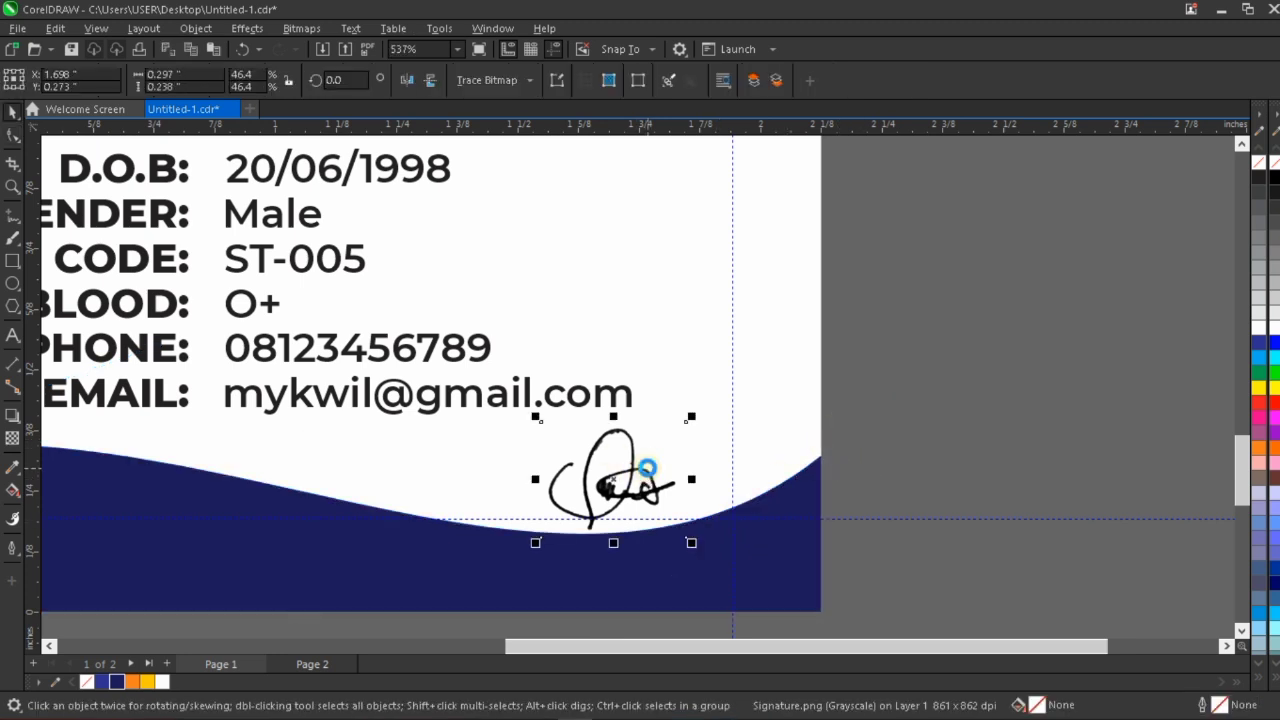
pyautogui.moveTo(648, 470); pyautogui.dragTo(648, 468)
pyautogui.scroll(-1, 666, 469)
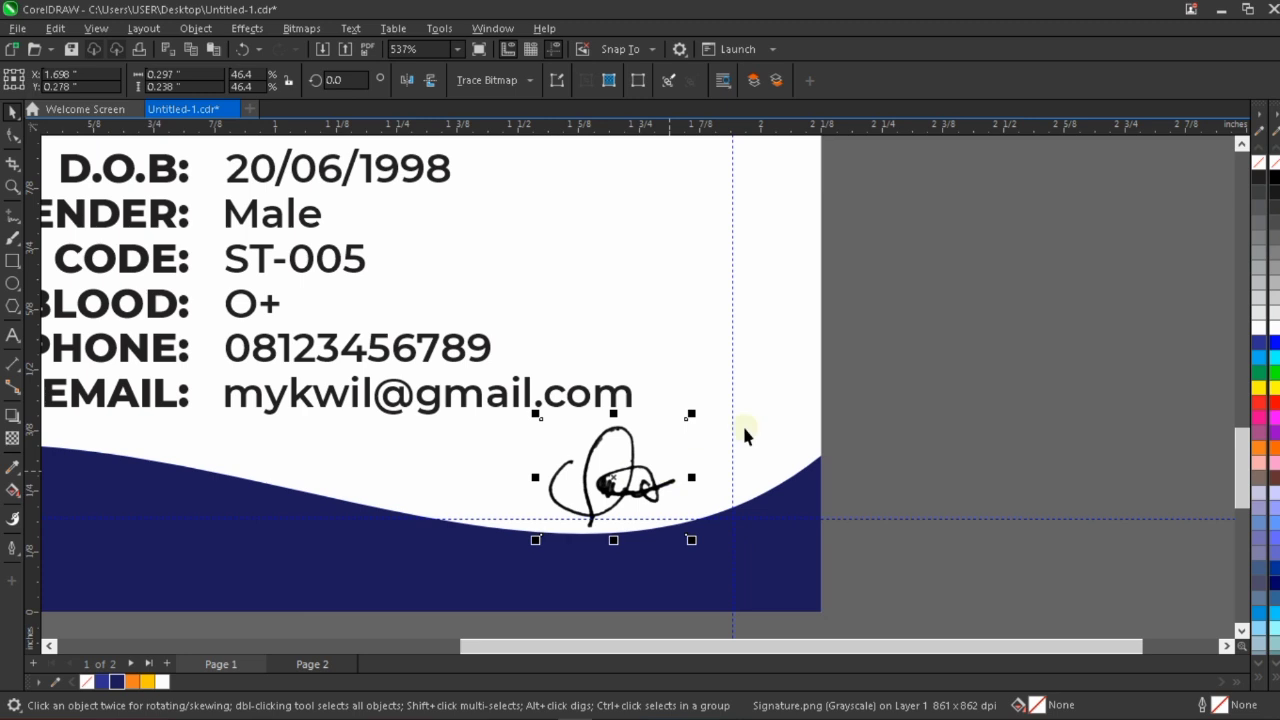
# Add the artistic text "Holder's Sign." near the card's bottom edge, below the signature.
pyautogui.click(12, 334)
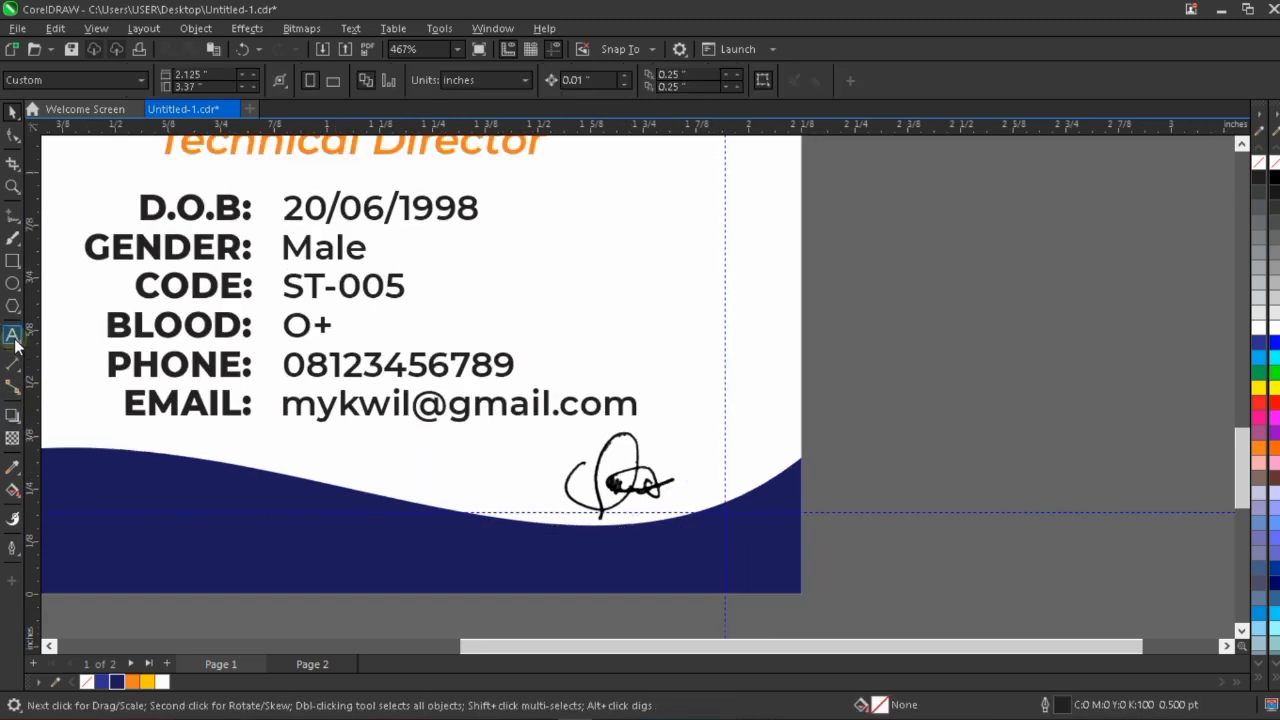
pyautogui.scroll(-2, 571, 609)
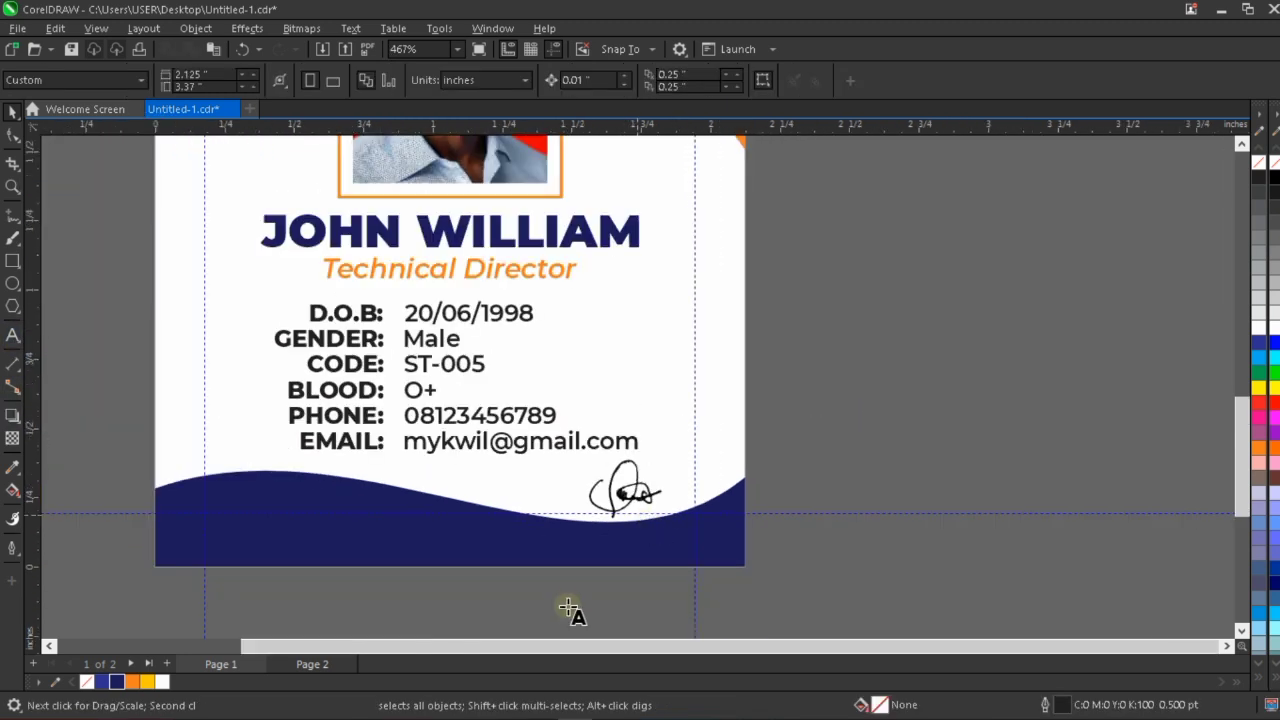
pyautogui.click(569, 600)
pyautogui.scroll(2, 548, 592)
pyautogui.click(546, 591)
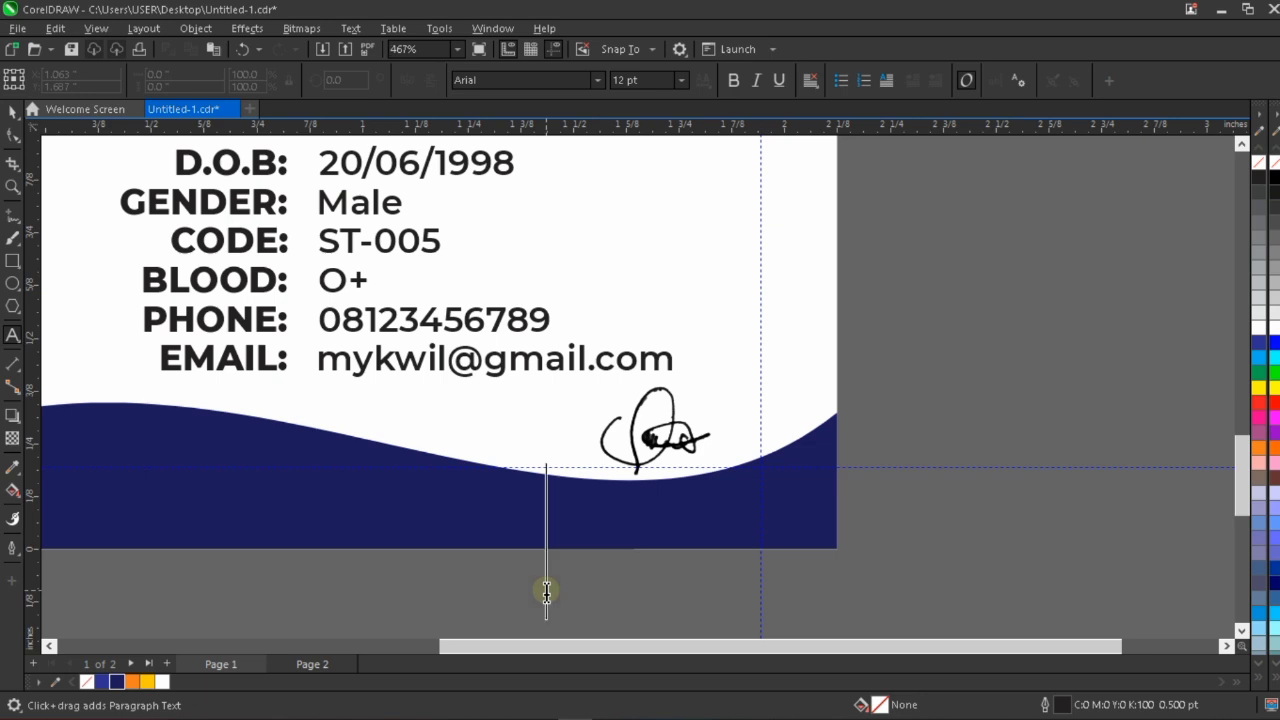
pyautogui.write('Hold')
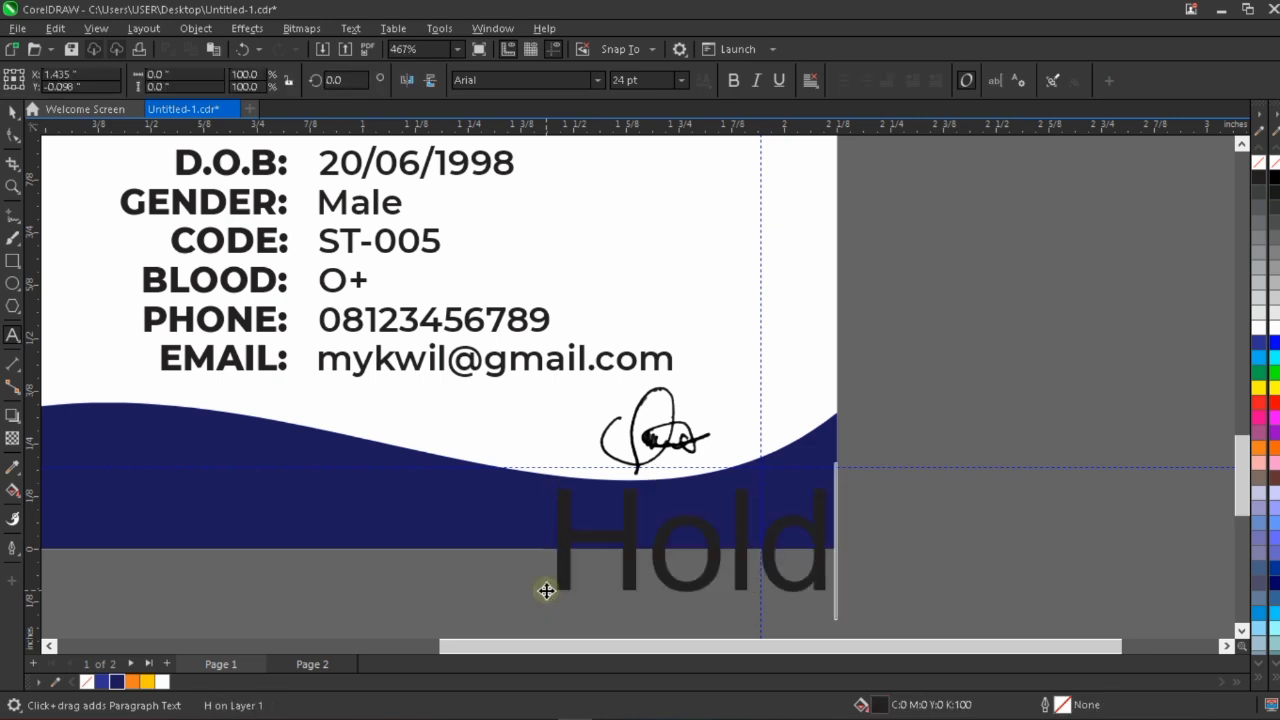
pyautogui.write("er's Sig")
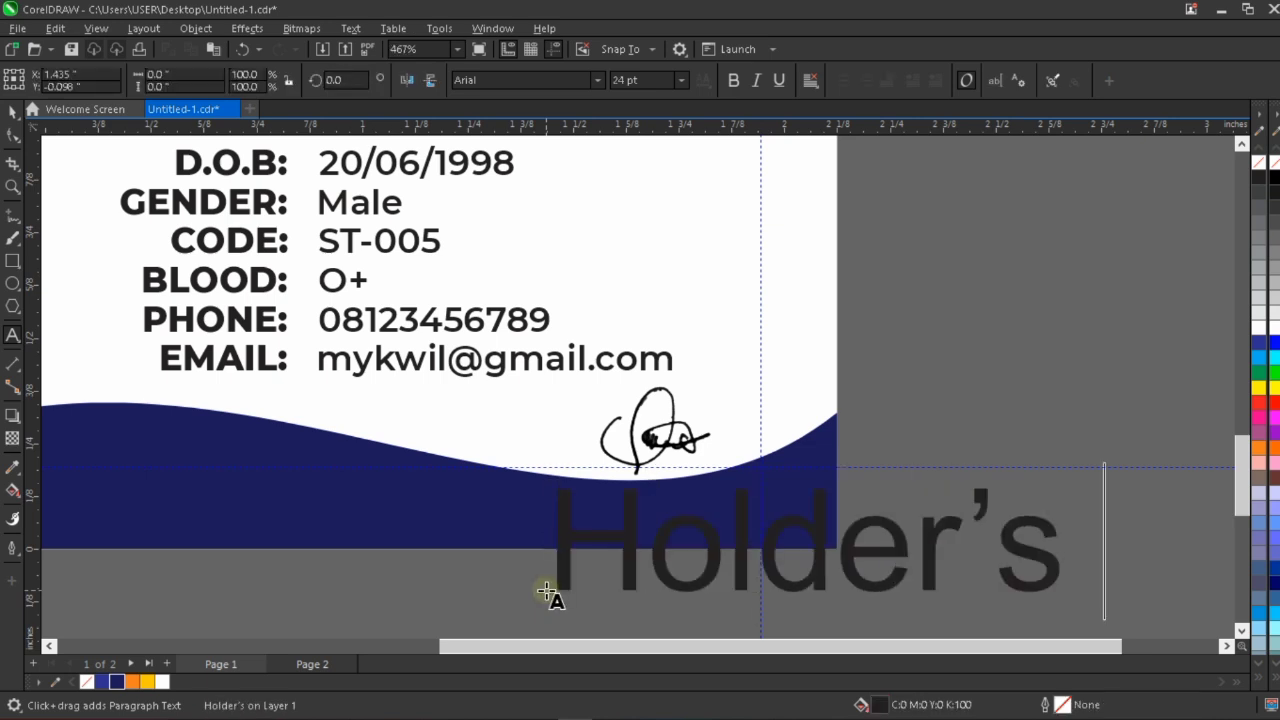
pyautogui.write('.')
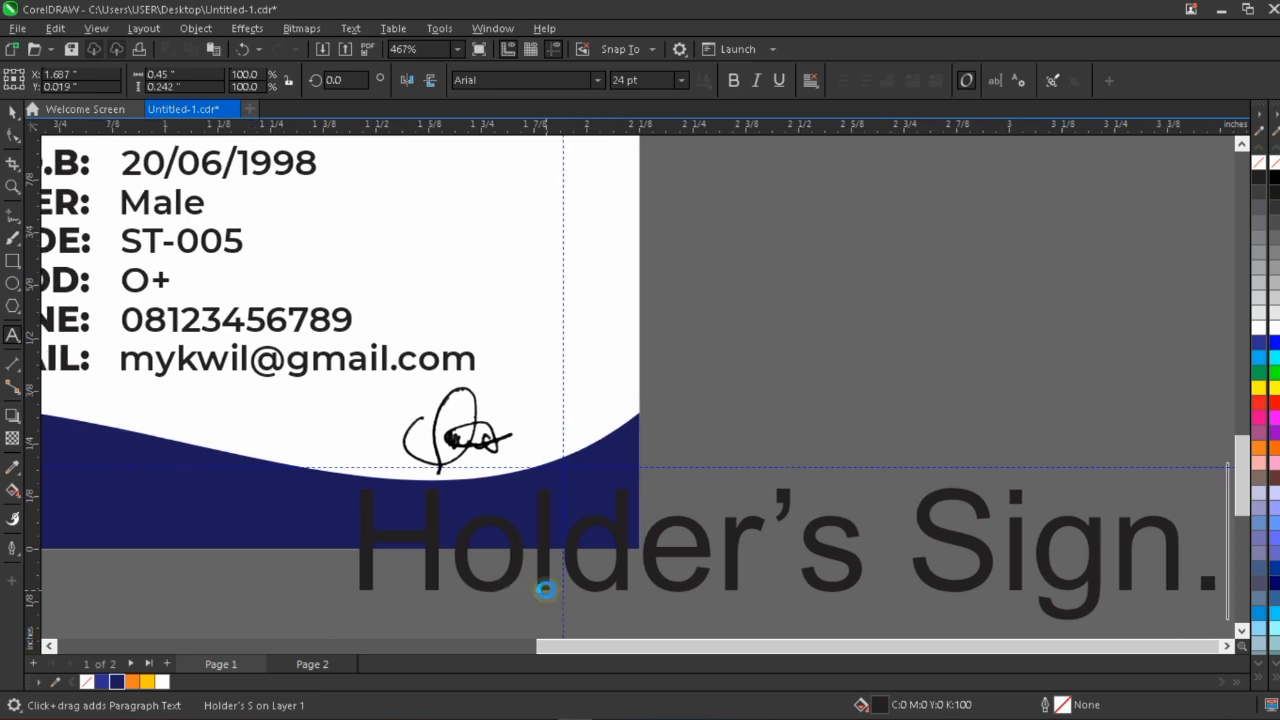
pyautogui.hotkey('ctrl', 'space')
# Shrink the "Holder's Sign." text to 5 pt and set its font to Montserrat SemiBold.
pyautogui.scroll(-2, 606, 554)
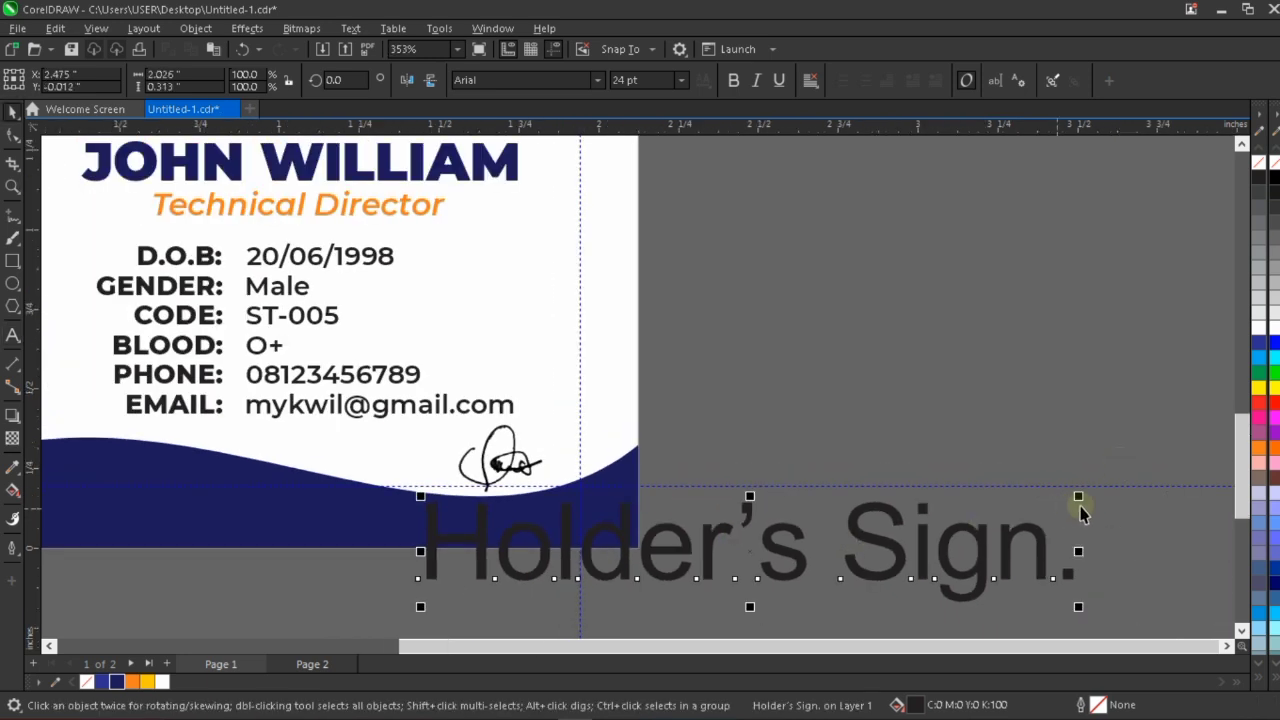
pyautogui.moveTo(1081, 493); pyautogui.dragTo(716, 533)
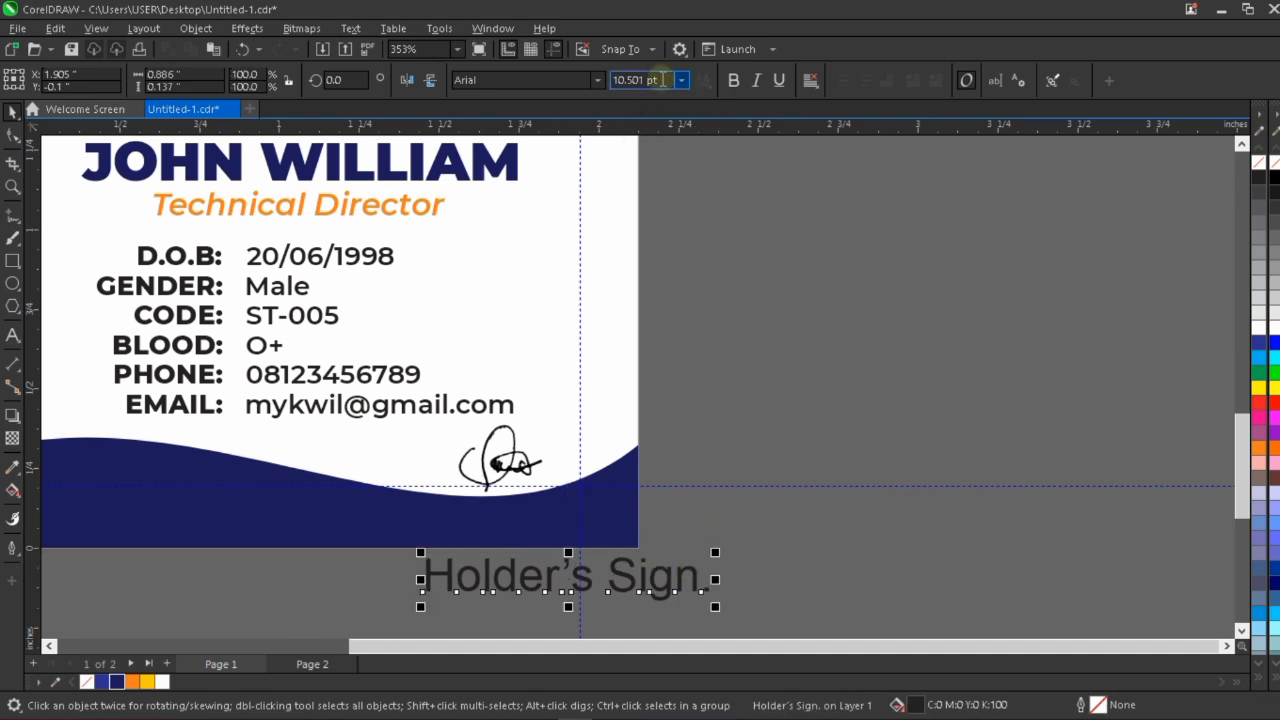
pyautogui.moveTo(662, 80); pyautogui.dragTo(619, 80)
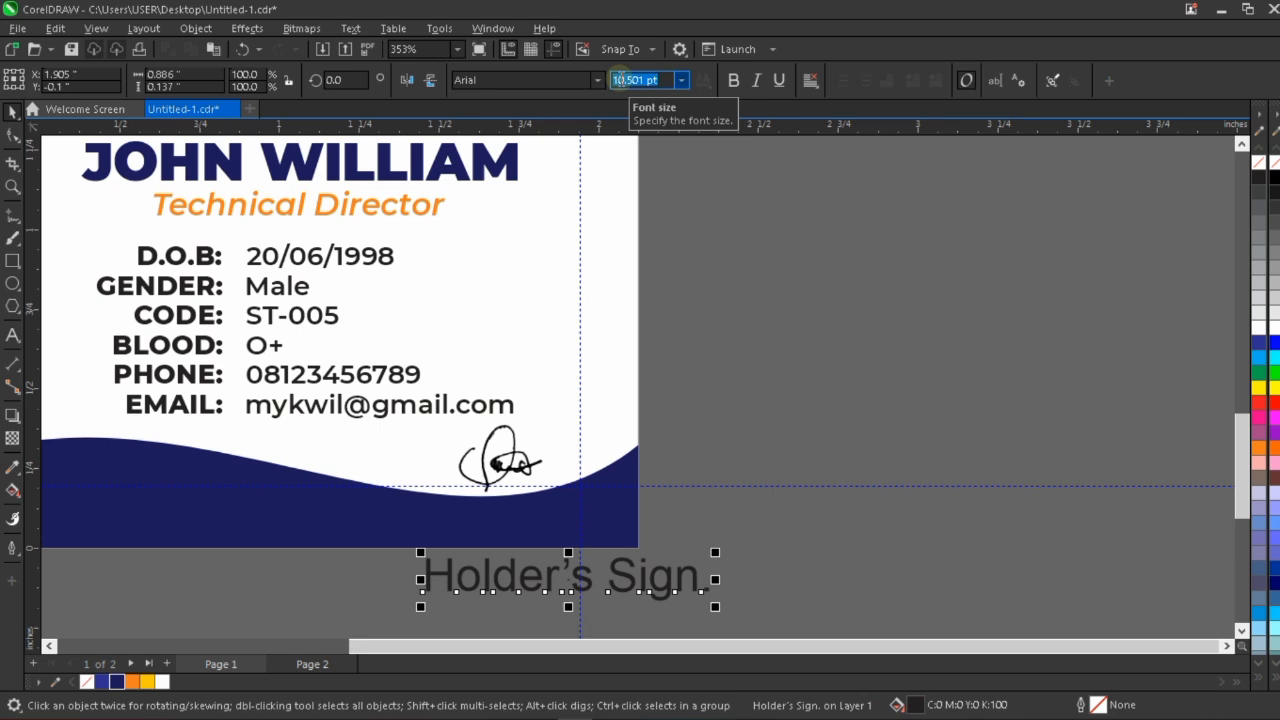
pyautogui.write('5')
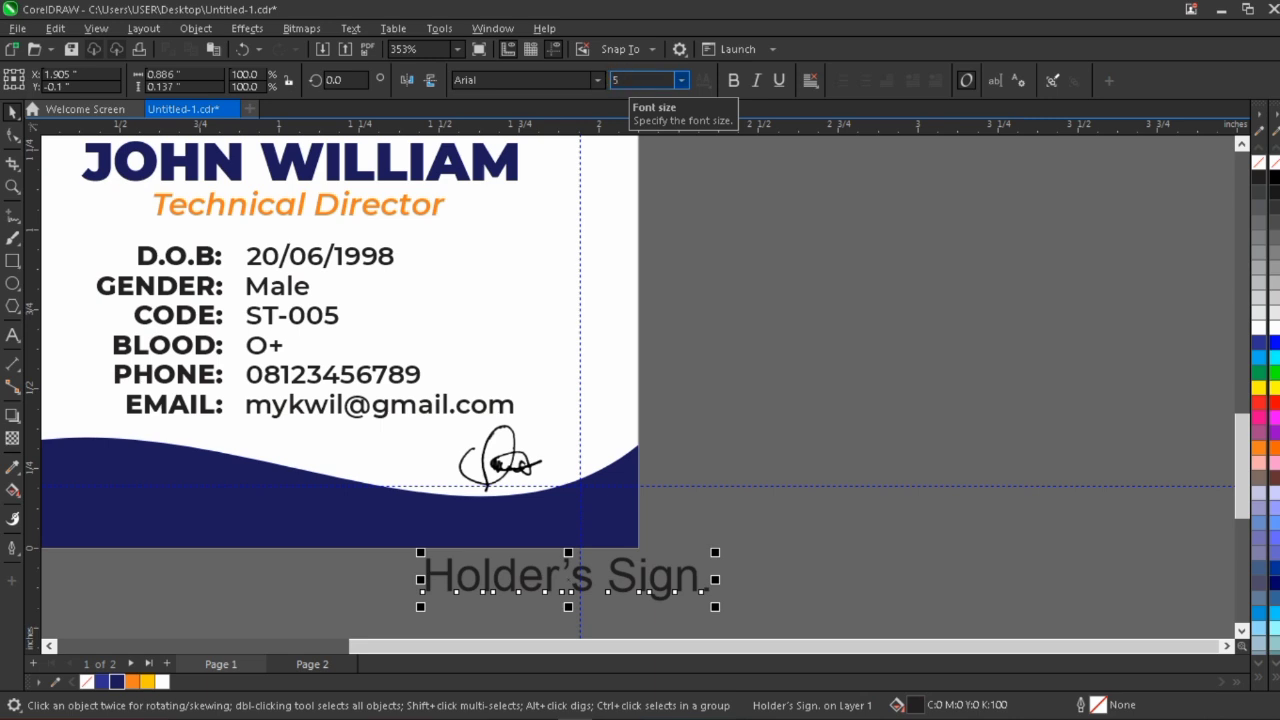
pyautogui.press('Return')
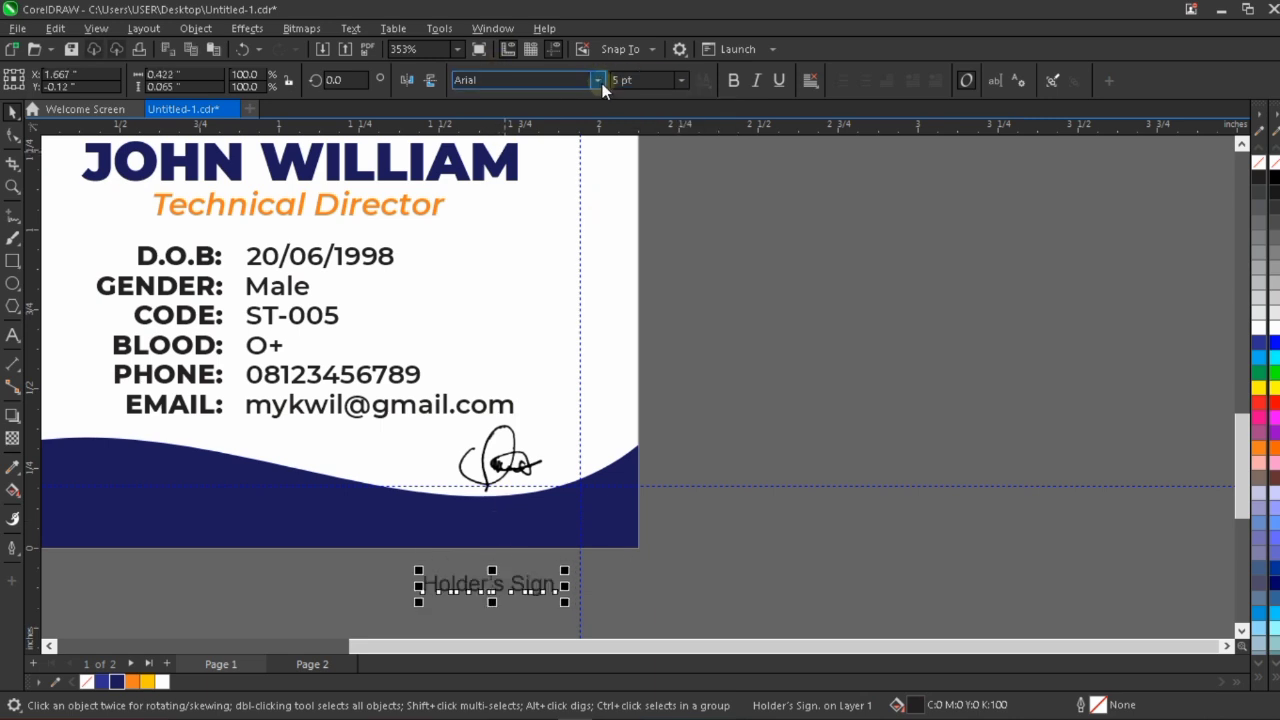
pyautogui.click(599, 84)
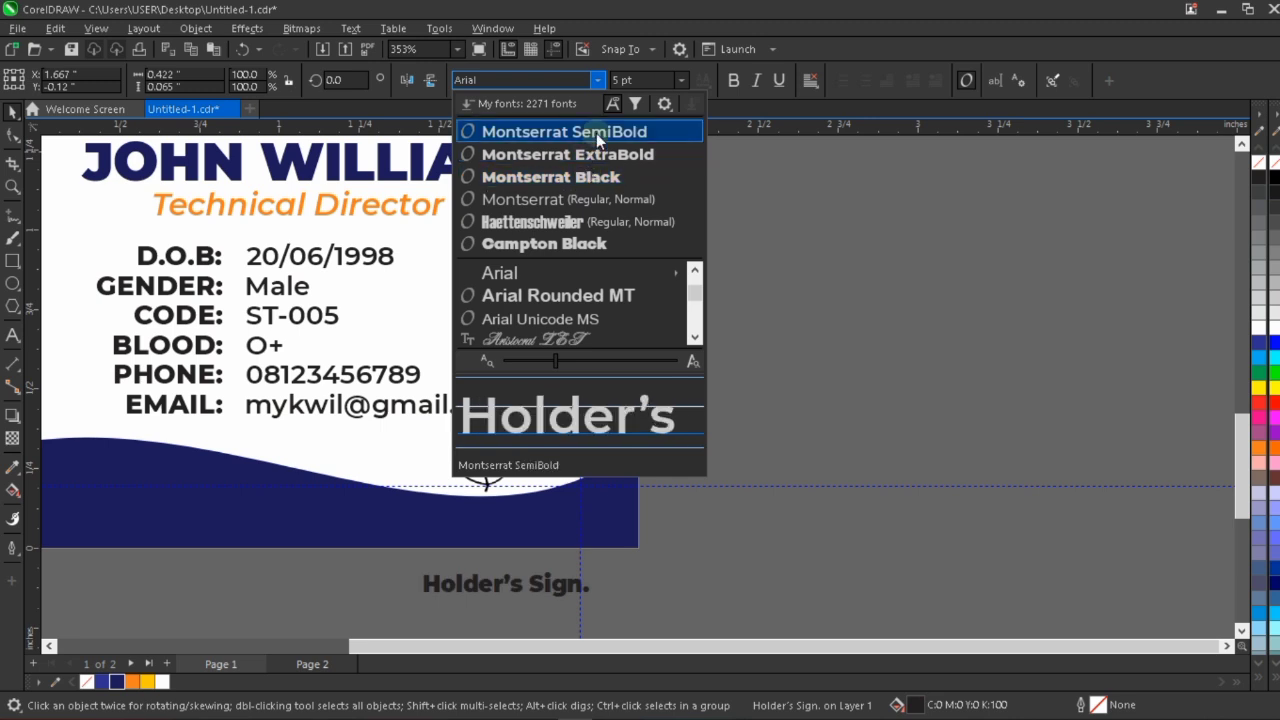
pyautogui.click(596, 133)
# Move the "Holder's Sign." text onto the navy footer beneath the signature and fill it with white.
pyautogui.click(556, 588)
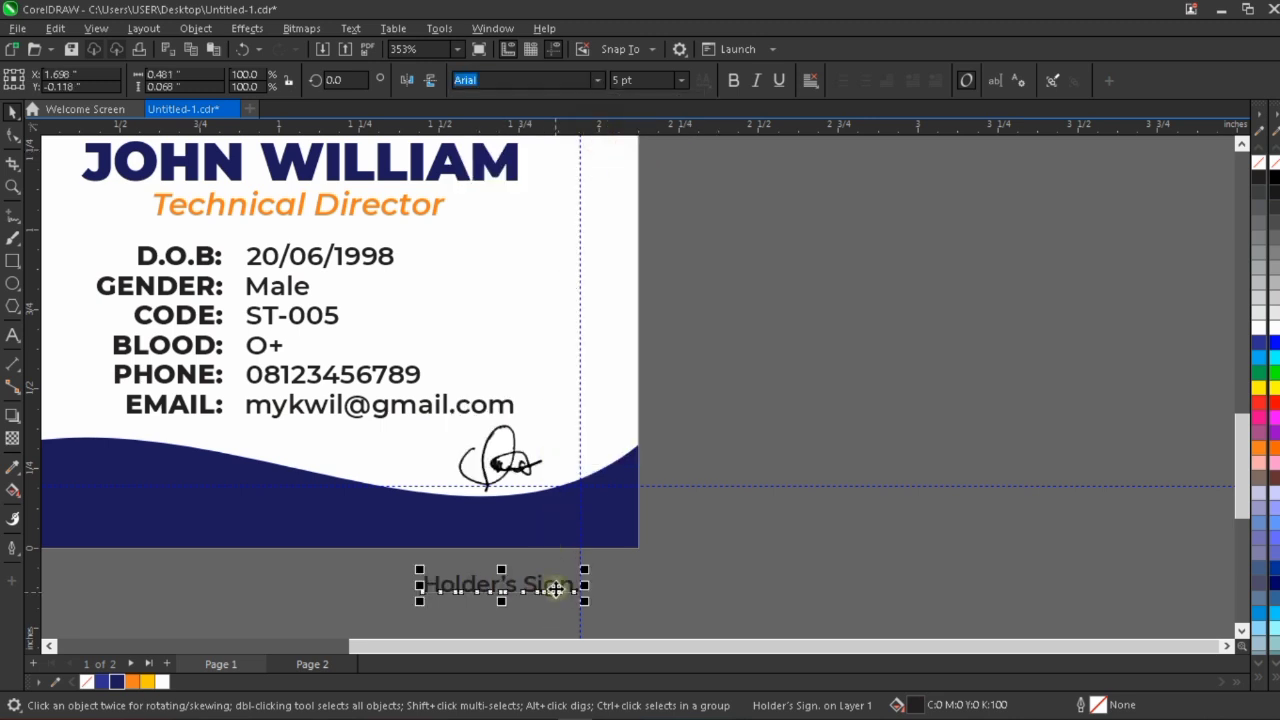
pyautogui.moveTo(542, 521); pyautogui.dragTo(542, 519)
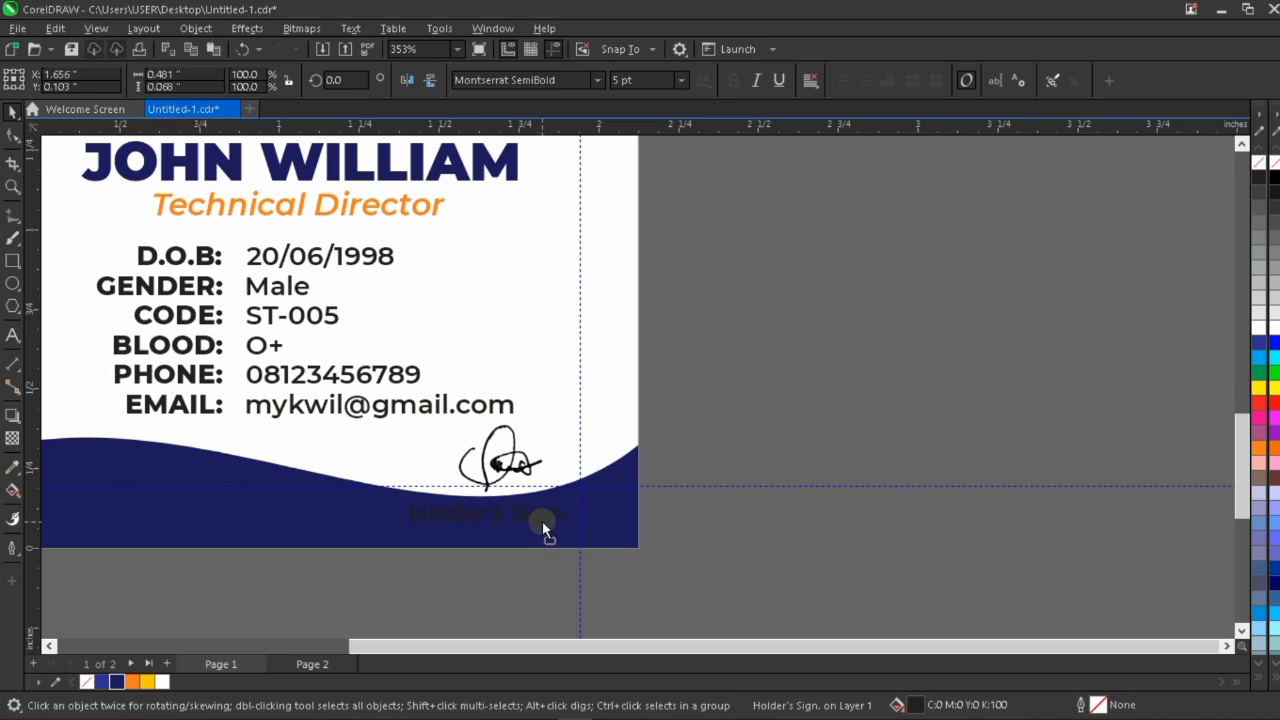
pyautogui.click(542, 521)
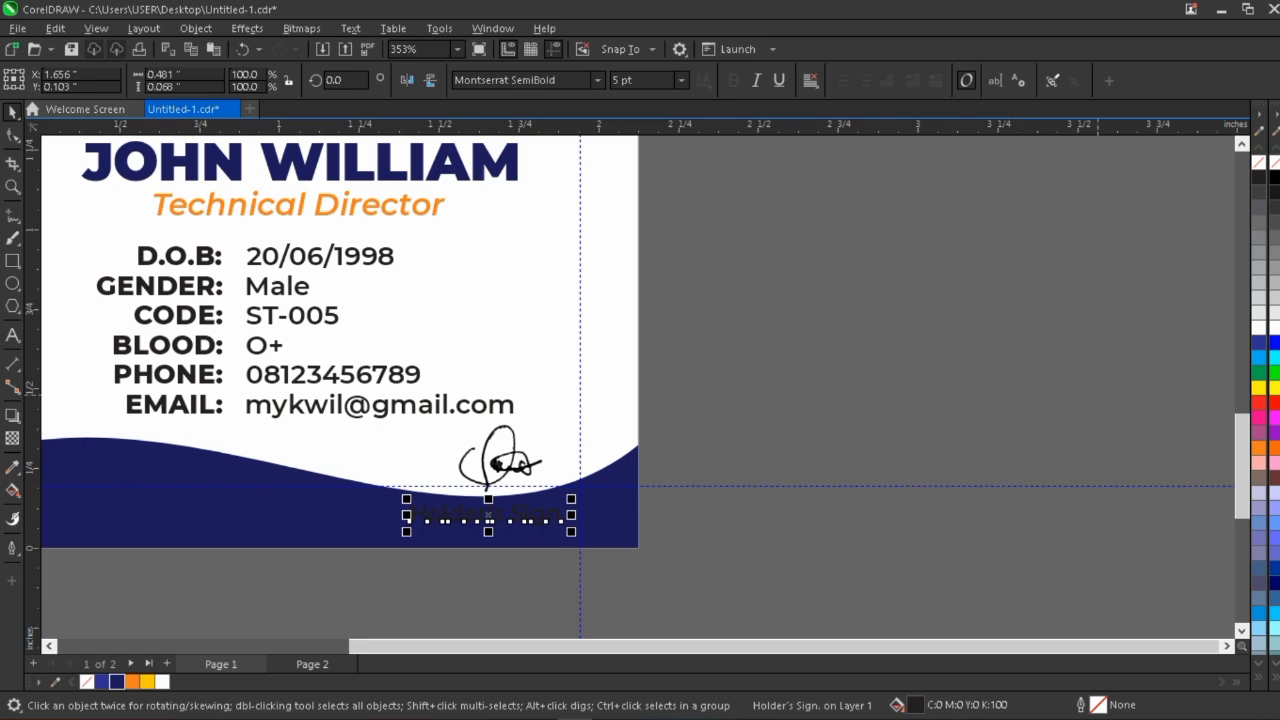
pyautogui.click(1258, 327)
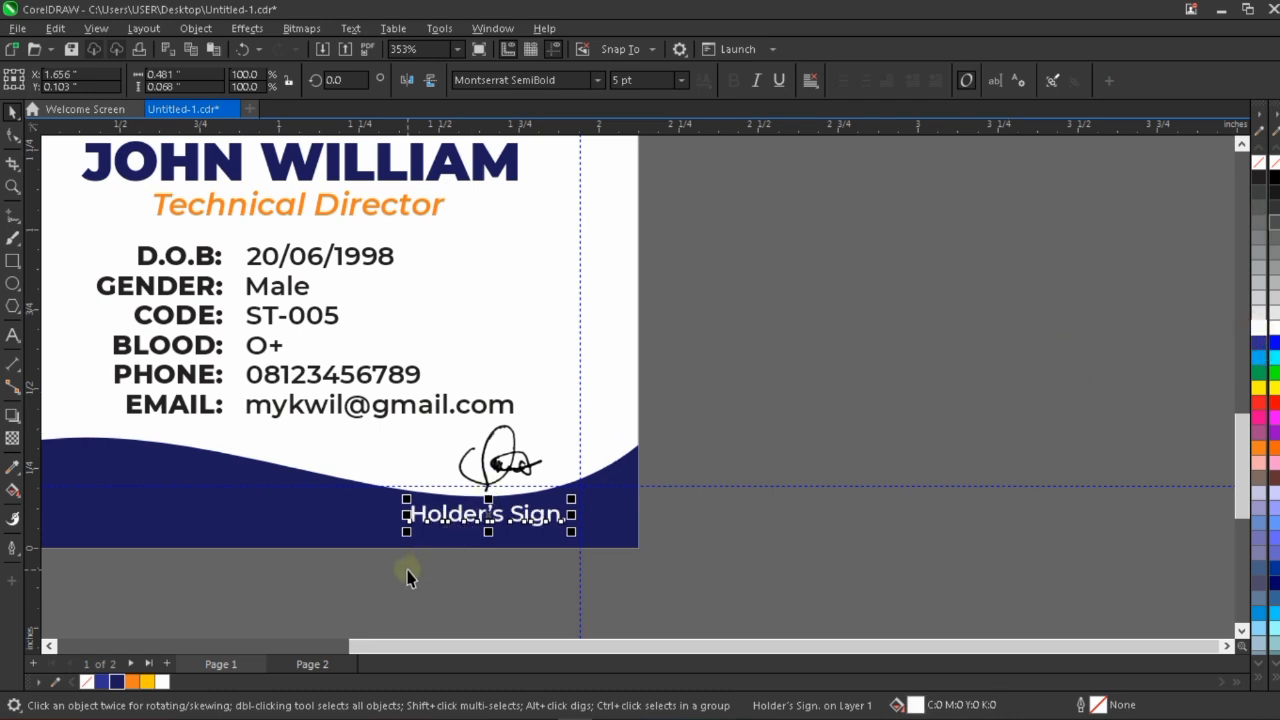
# Italicize the "Holder's Sign." label and shift it closer under the signature, to about X 1.663 and Y 0.116 inch.
pyautogui.click(762, 78)
pyautogui.scroll(3, 520, 526)
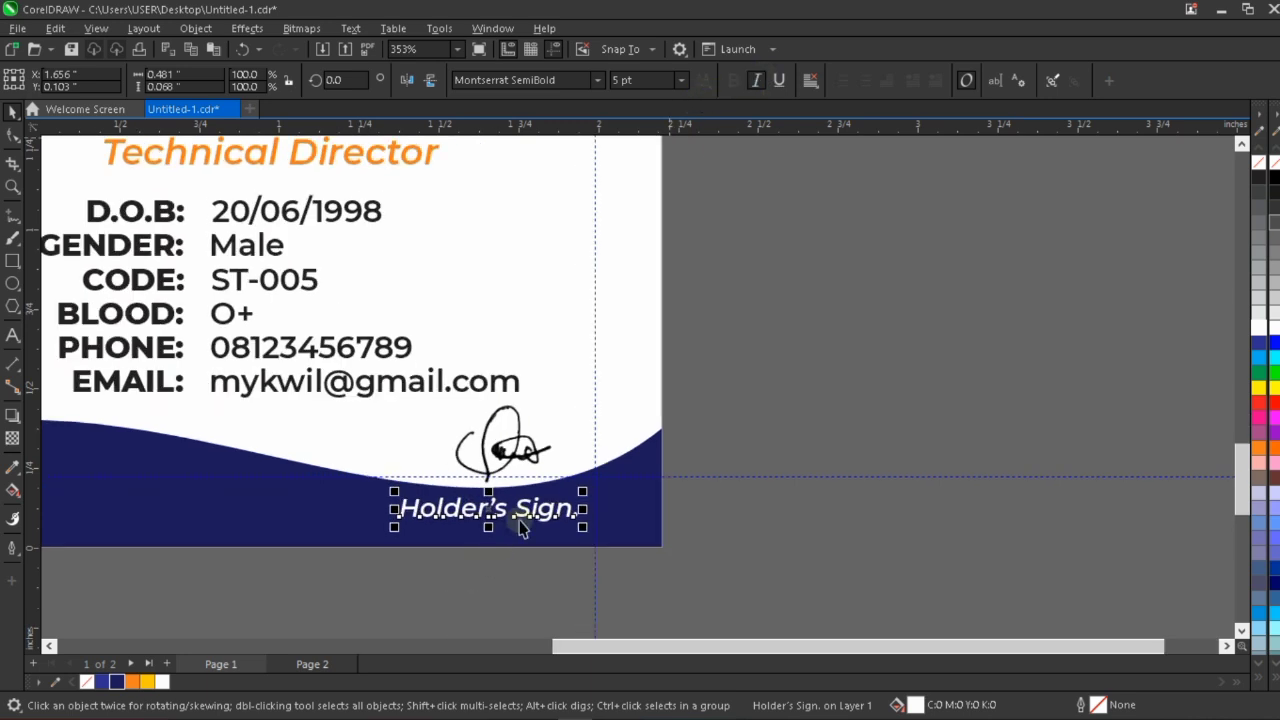
pyautogui.moveTo(553, 488); pyautogui.dragTo(558, 487)
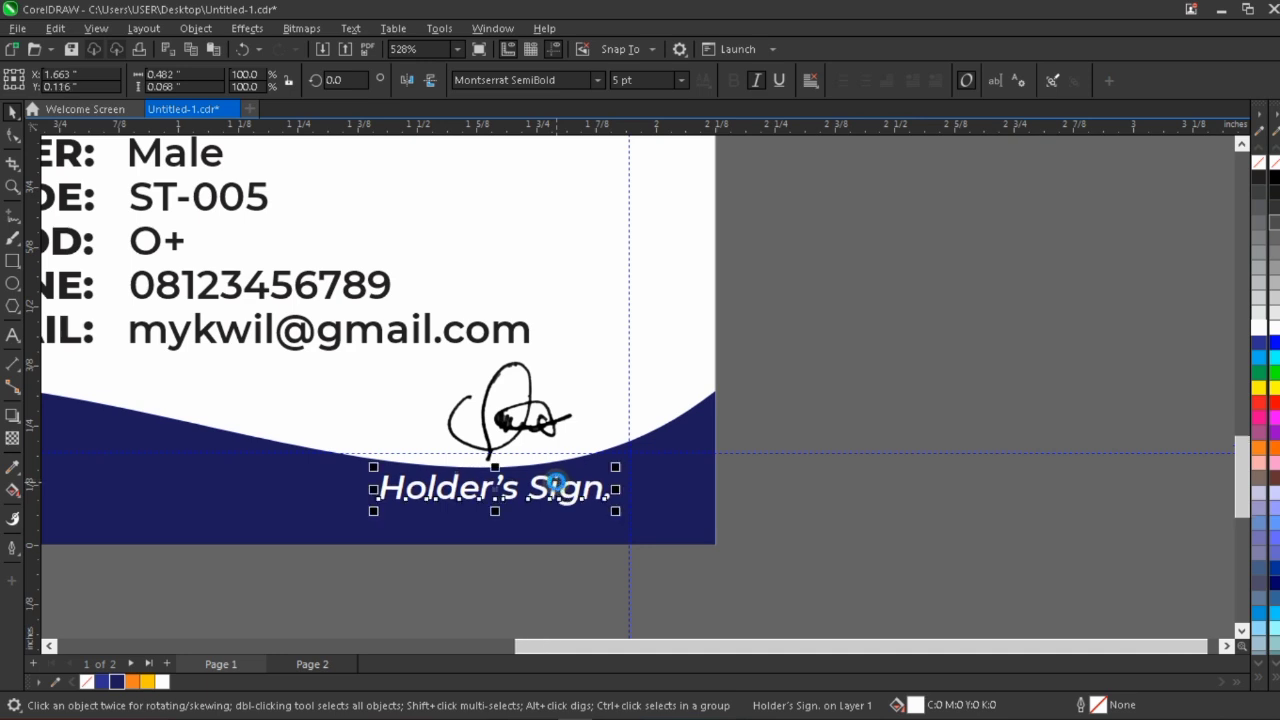
pyautogui.scroll(-3, 558, 487)
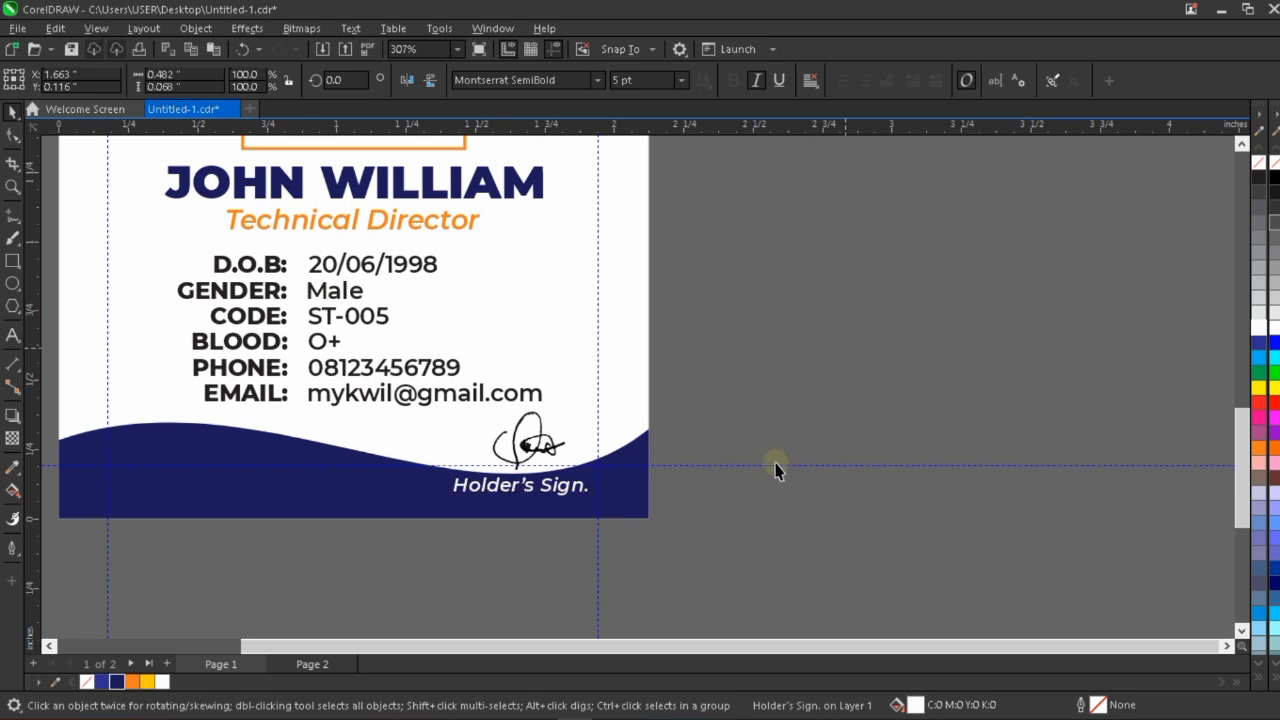
pyautogui.click(771, 466)
# Nudge the grouped personal details up slightly, away from the signature, to a Y position of 0.691 inch.
pyautogui.scroll(-1, 771, 466)
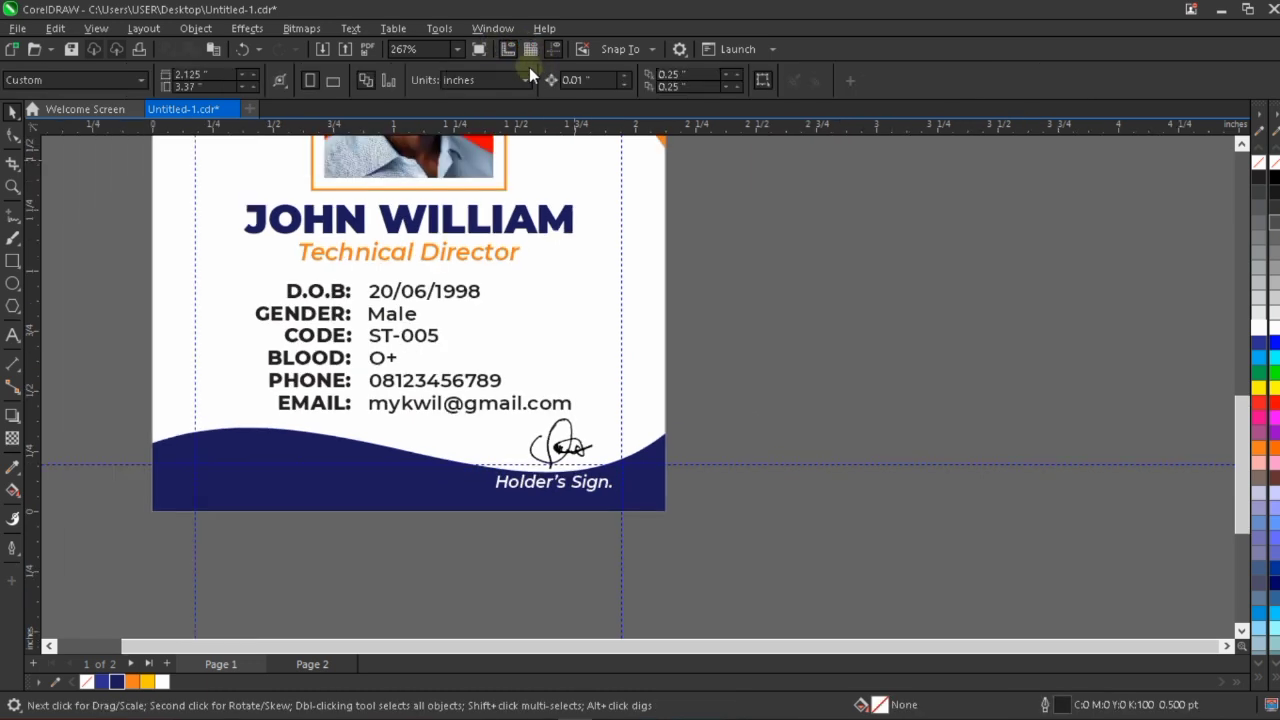
pyautogui.click(456, 49)
pyautogui.click(439, 65)
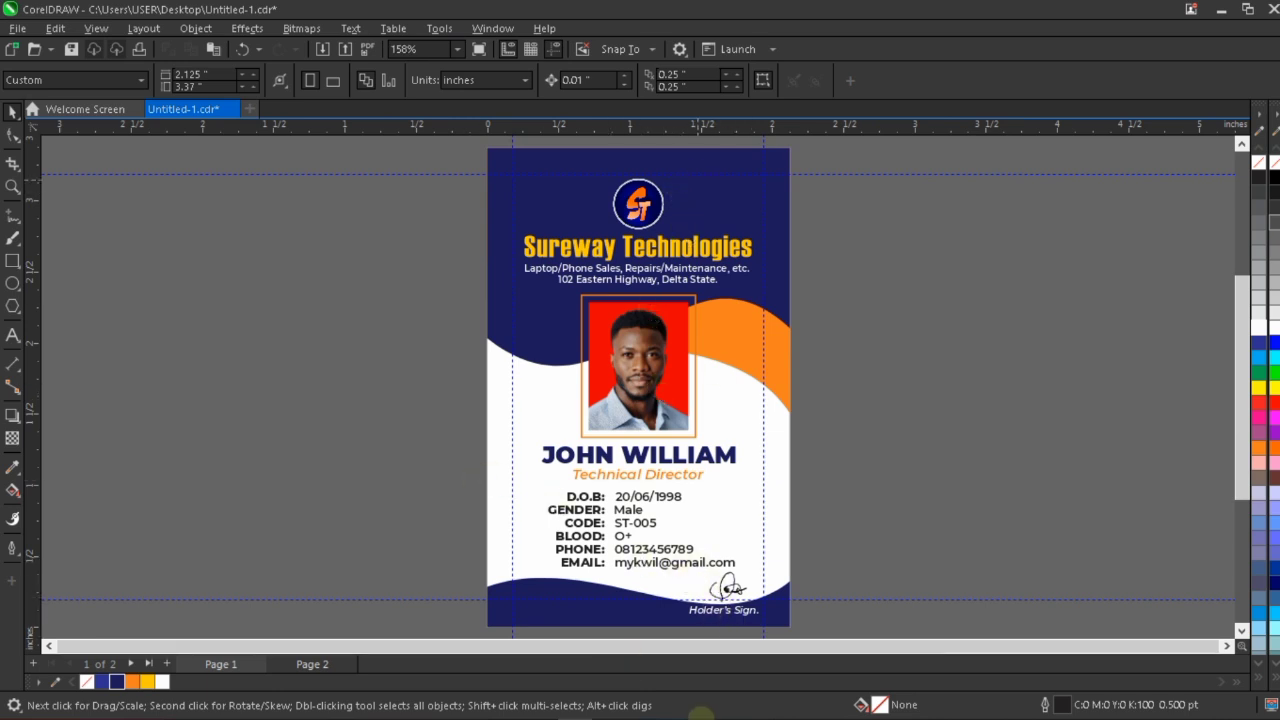
pyautogui.scroll(2, 665, 567)
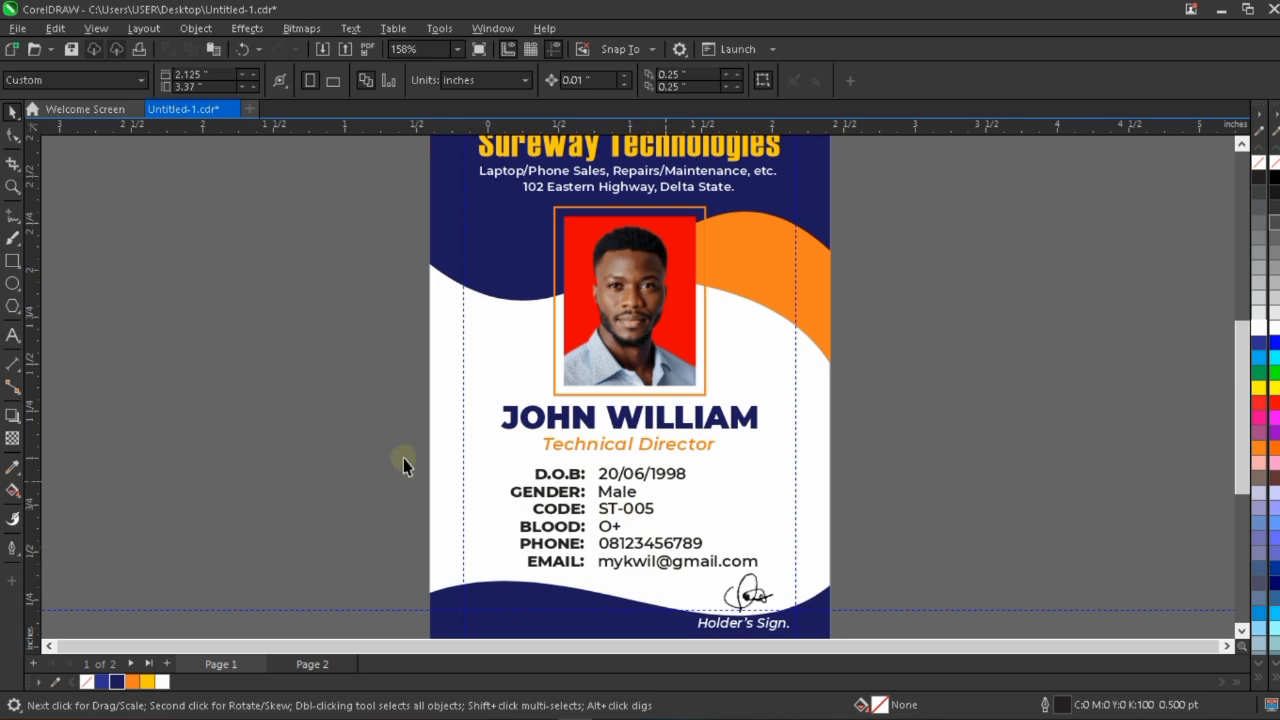
pyautogui.click(785, 572)
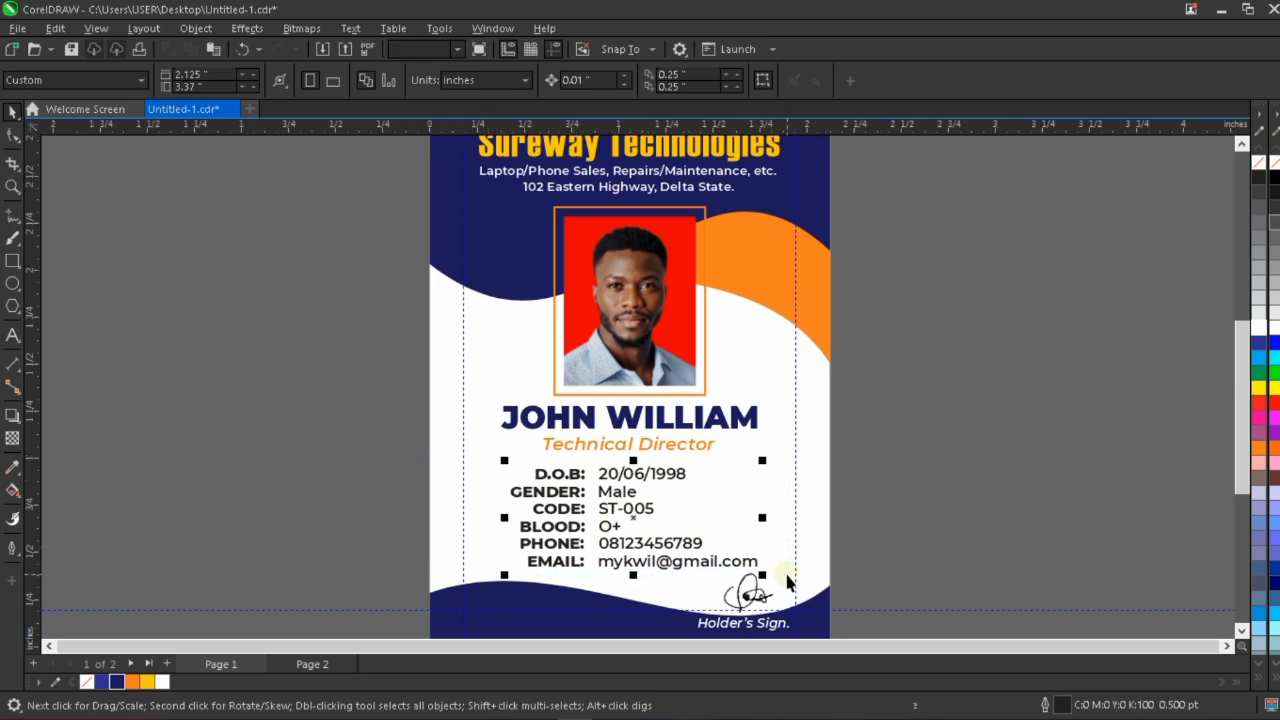
pyautogui.press('Up')
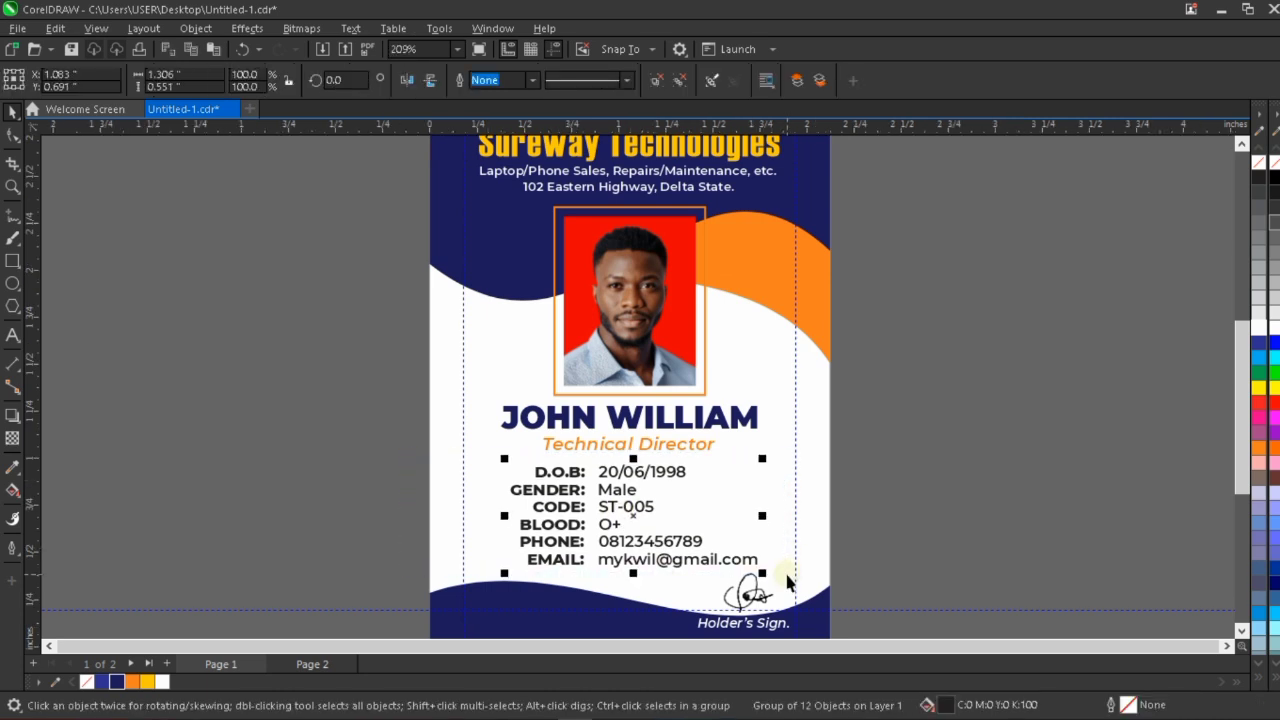
pyautogui.scroll(-2, 787, 580)
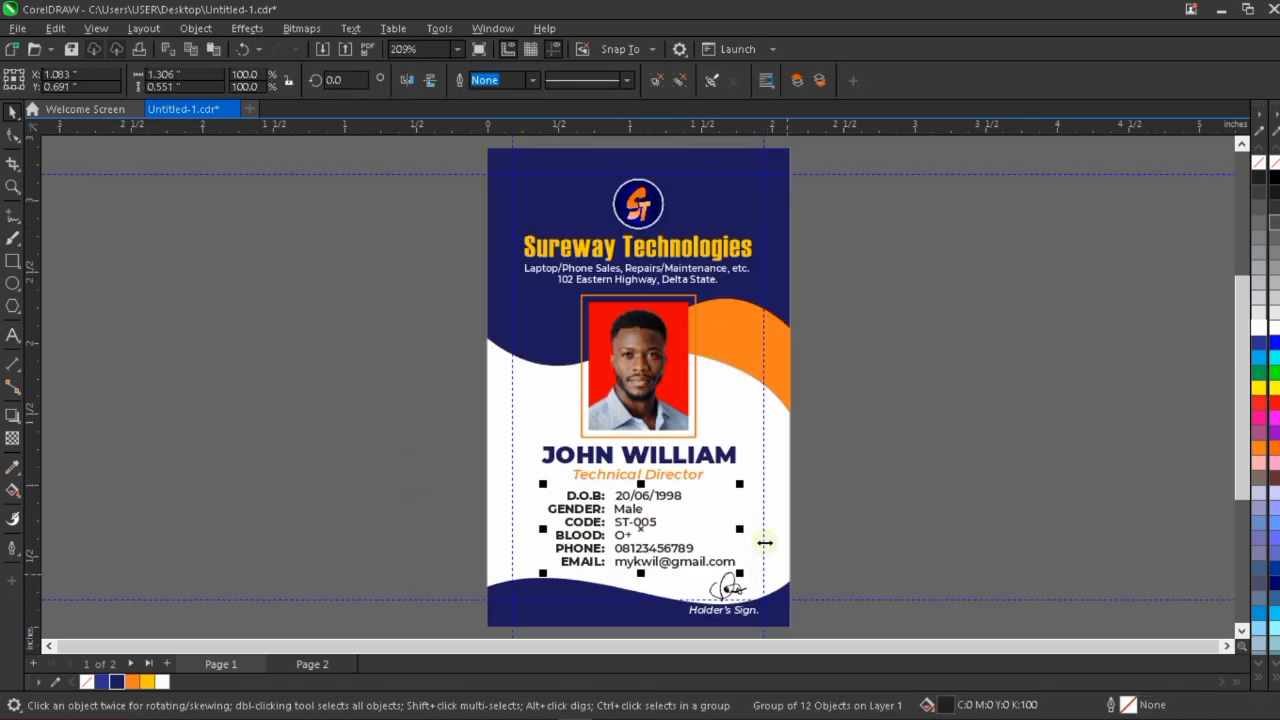
# Apply a vertical linear fountain fill to the navy header shape, running from navy below the logo to black at the top.
pyautogui.click(703, 163)
pyautogui.scroll(2, 701, 180)
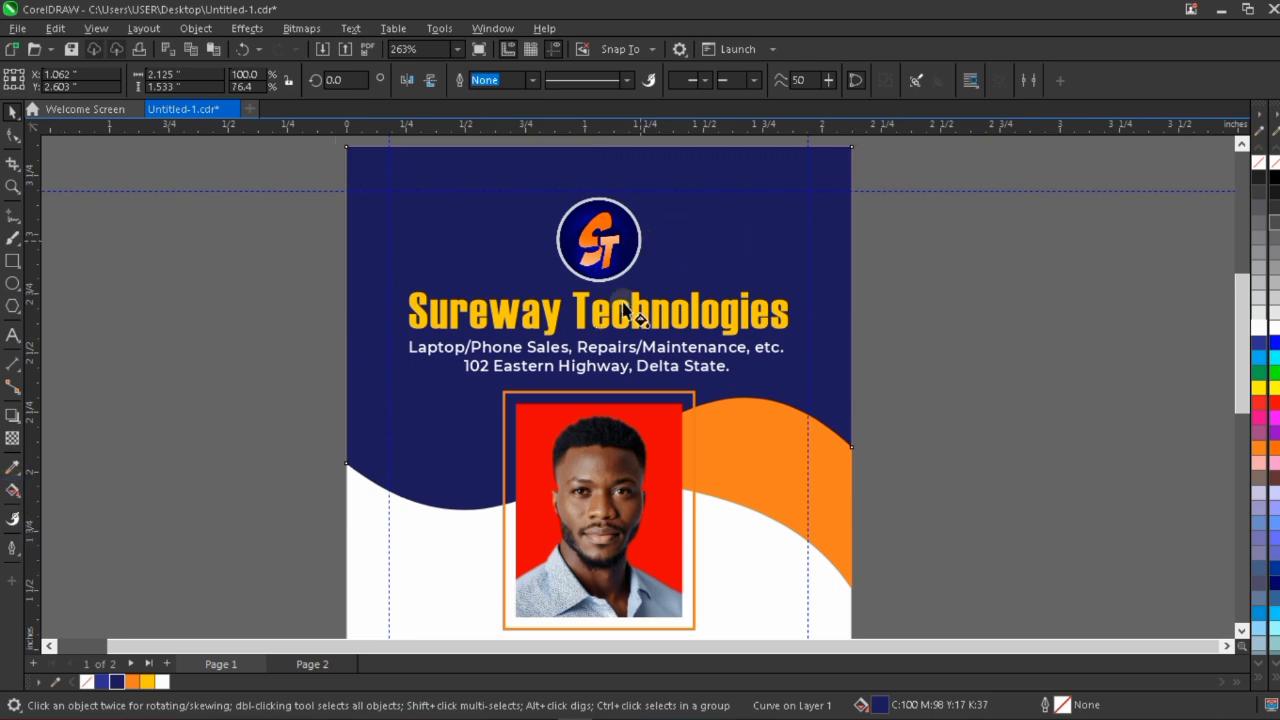
pyautogui.press('g')
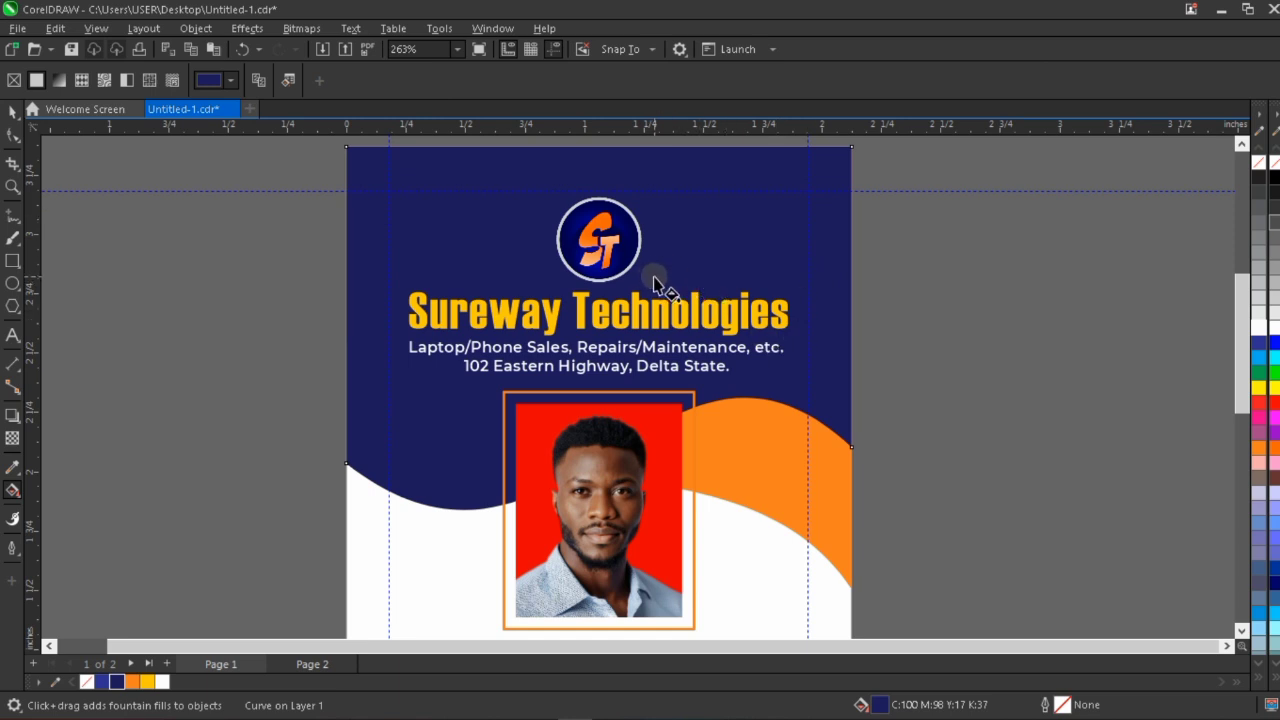
pyautogui.moveTo(654, 278); pyautogui.dragTo(653, 134)
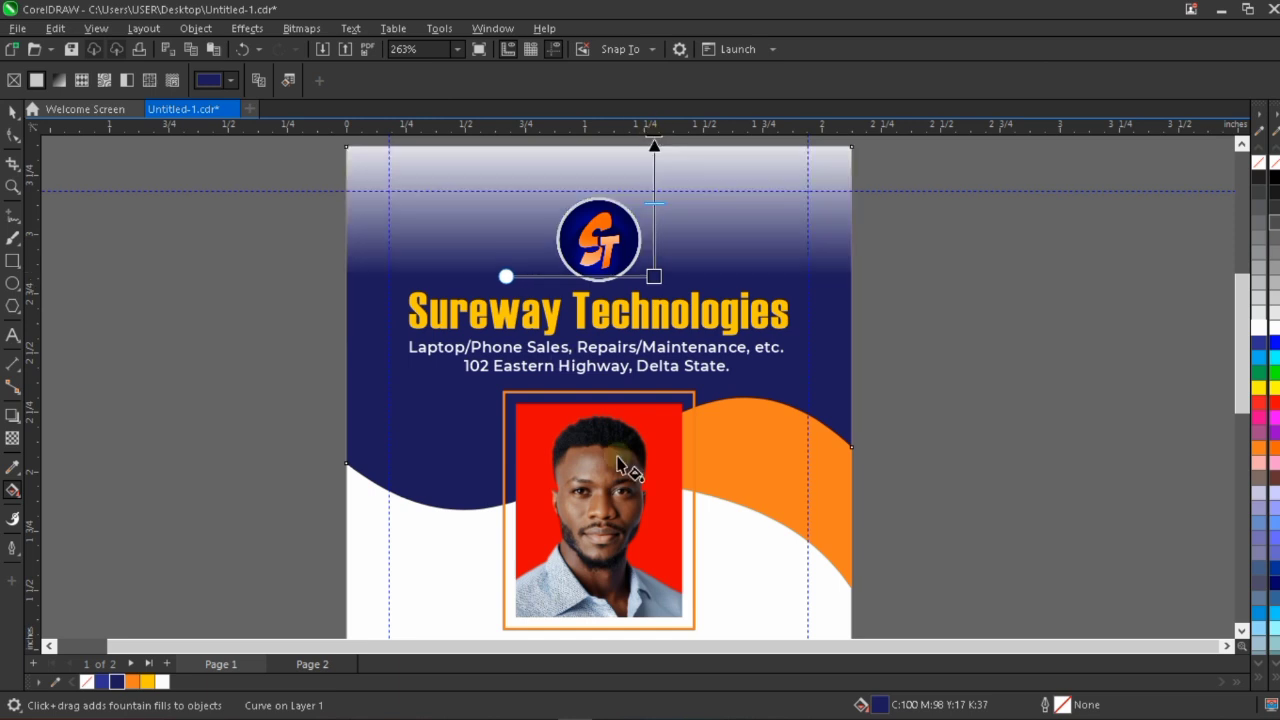
pyautogui.scroll(-1, 620, 455)
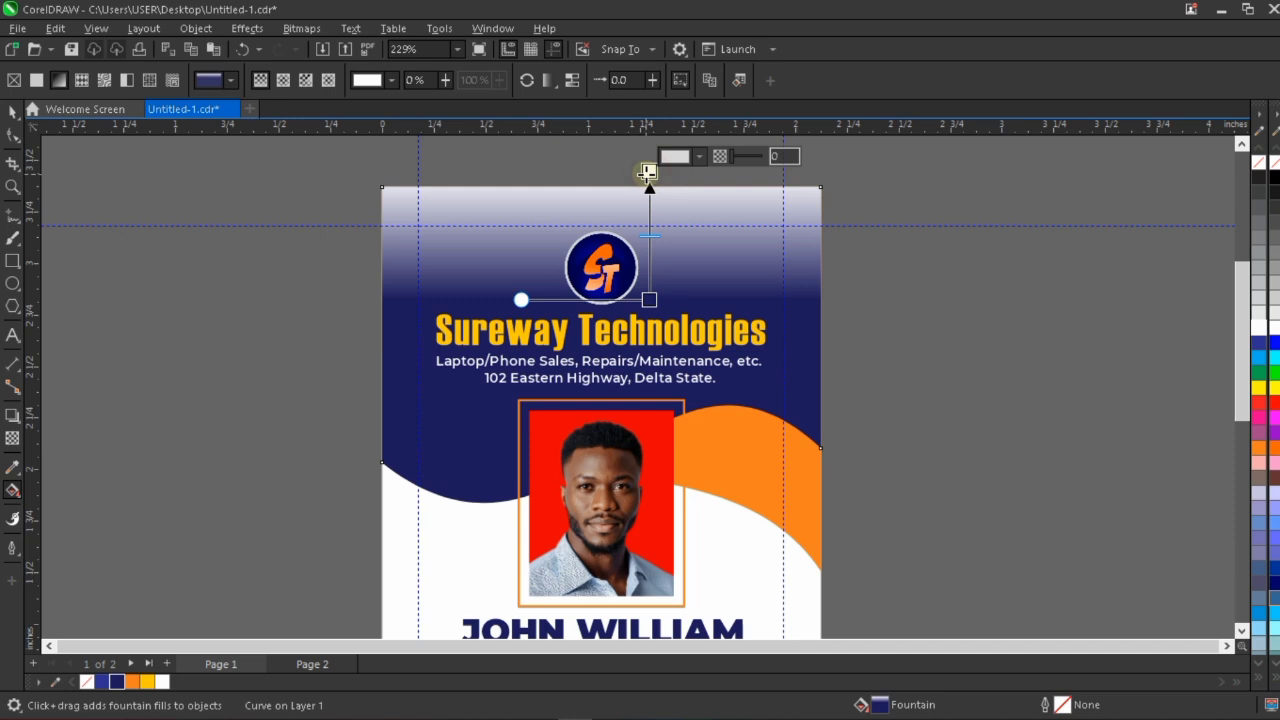
pyautogui.click(1261, 679)
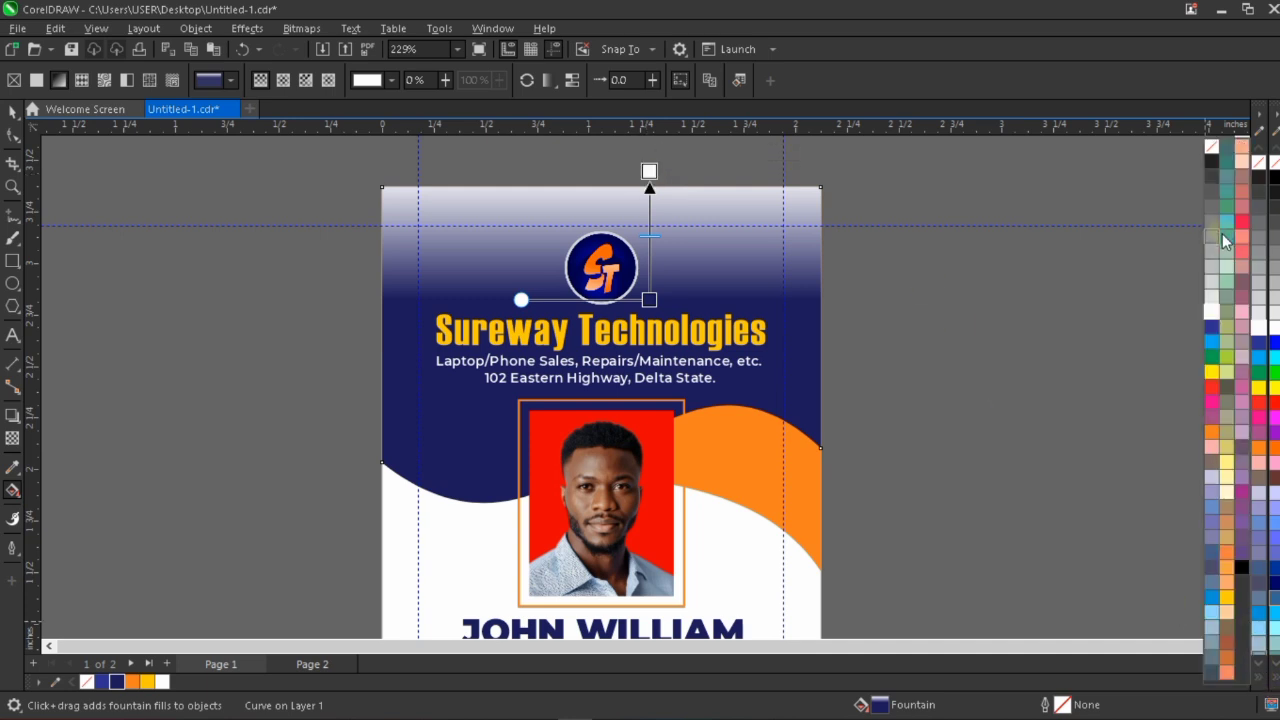
pyautogui.click(1245, 567)
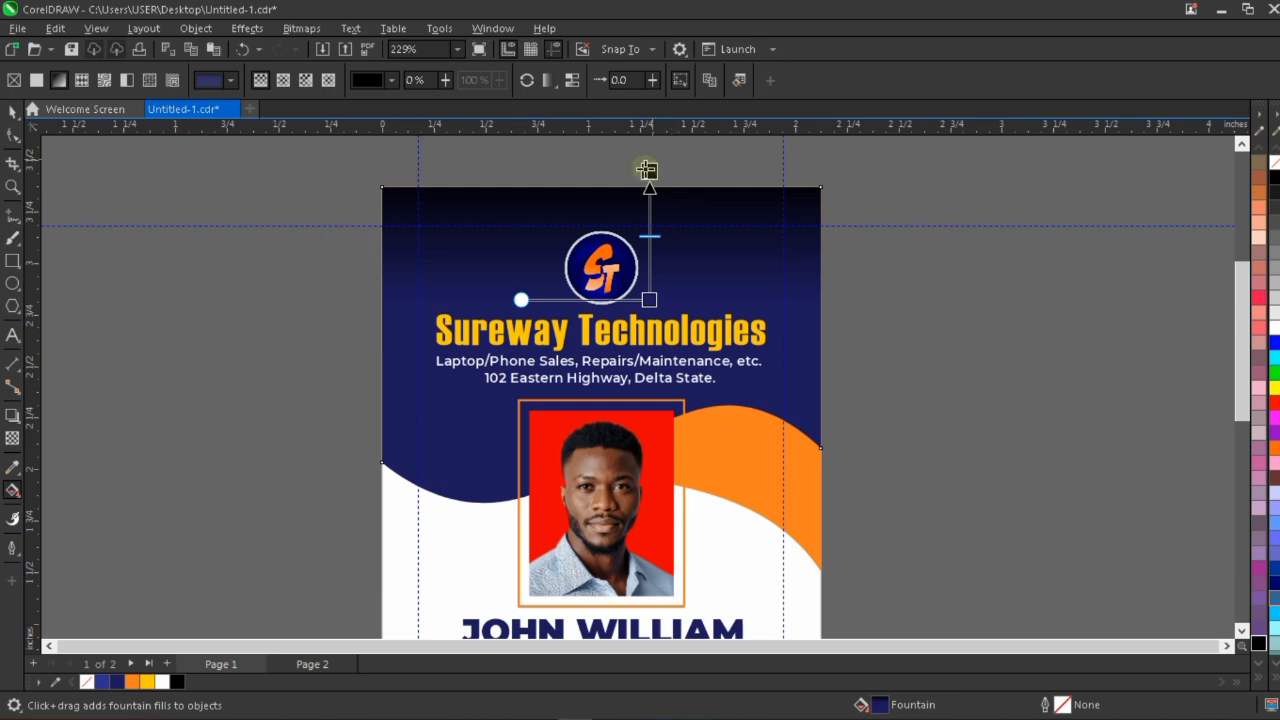
# Stretch the header's gradient, extending the black end above the card, moving the navy end below the address line, and shifting the midpoint towards black.
pyautogui.moveTo(650, 170); pyautogui.dragTo(647, 125)
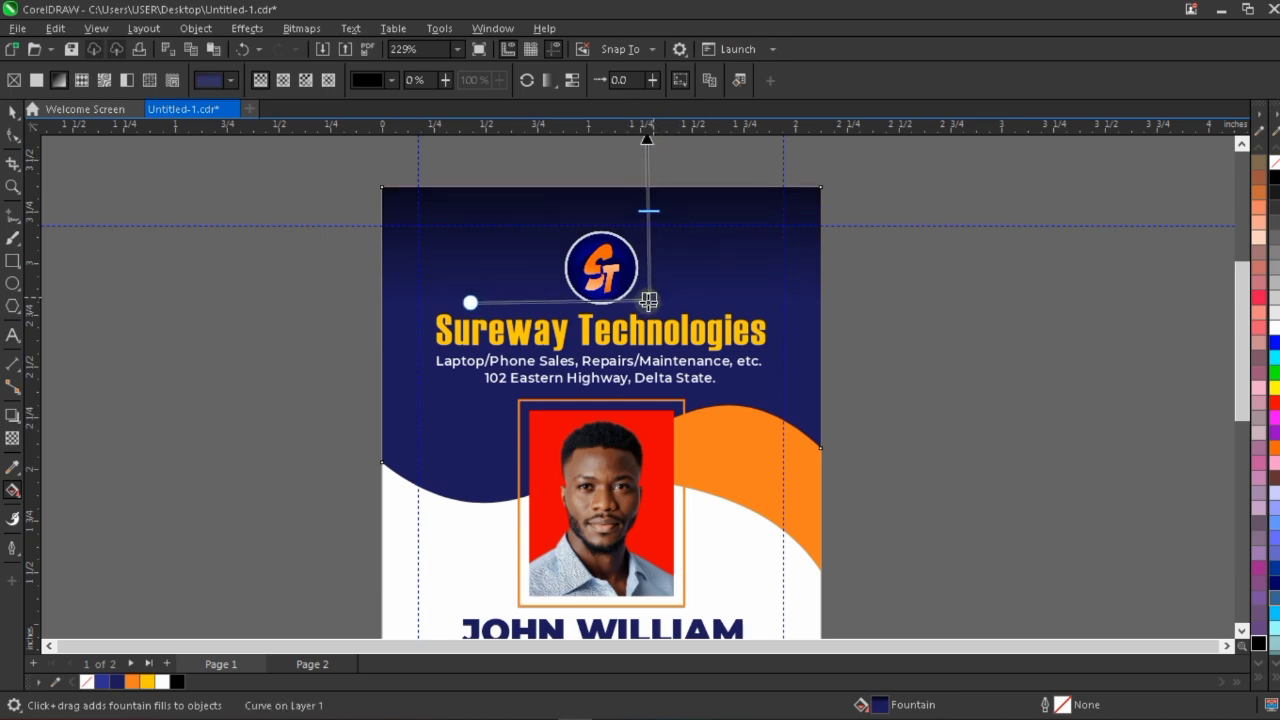
pyautogui.moveTo(648, 301); pyautogui.dragTo(648, 326)
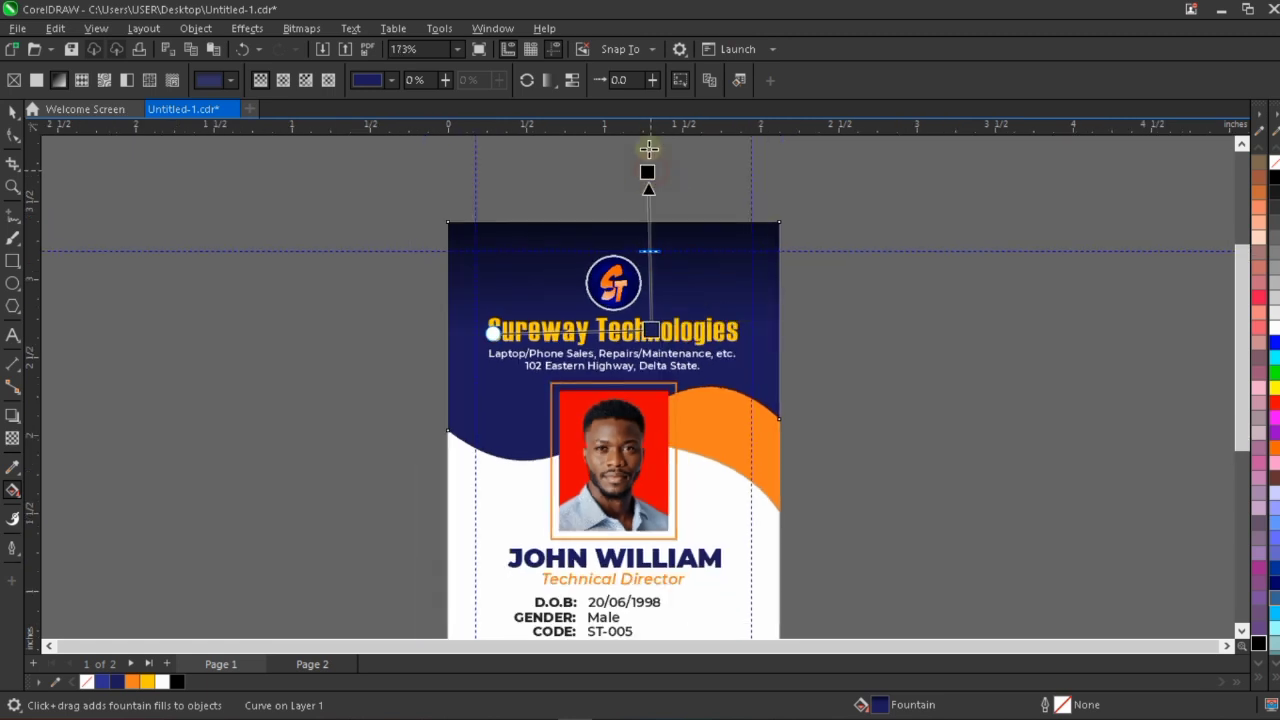
pyautogui.moveTo(651, 229); pyautogui.dragTo(651, 199)
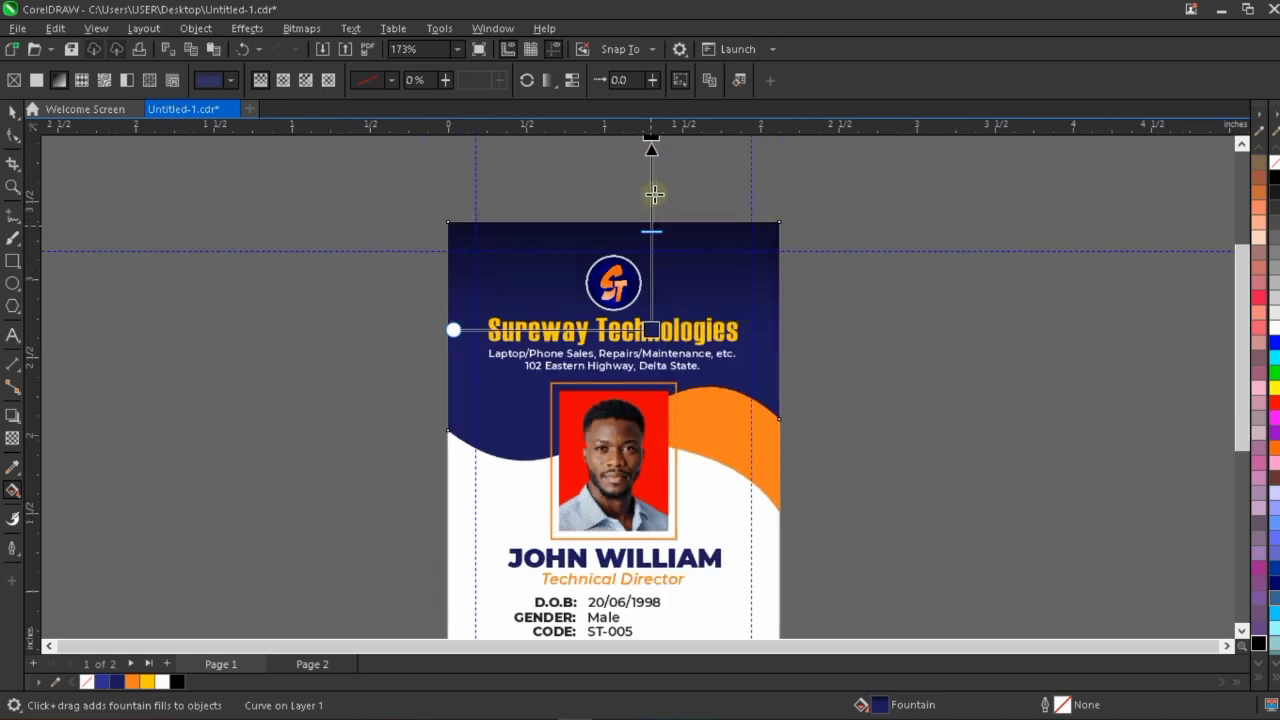
pyautogui.click(651, 330)
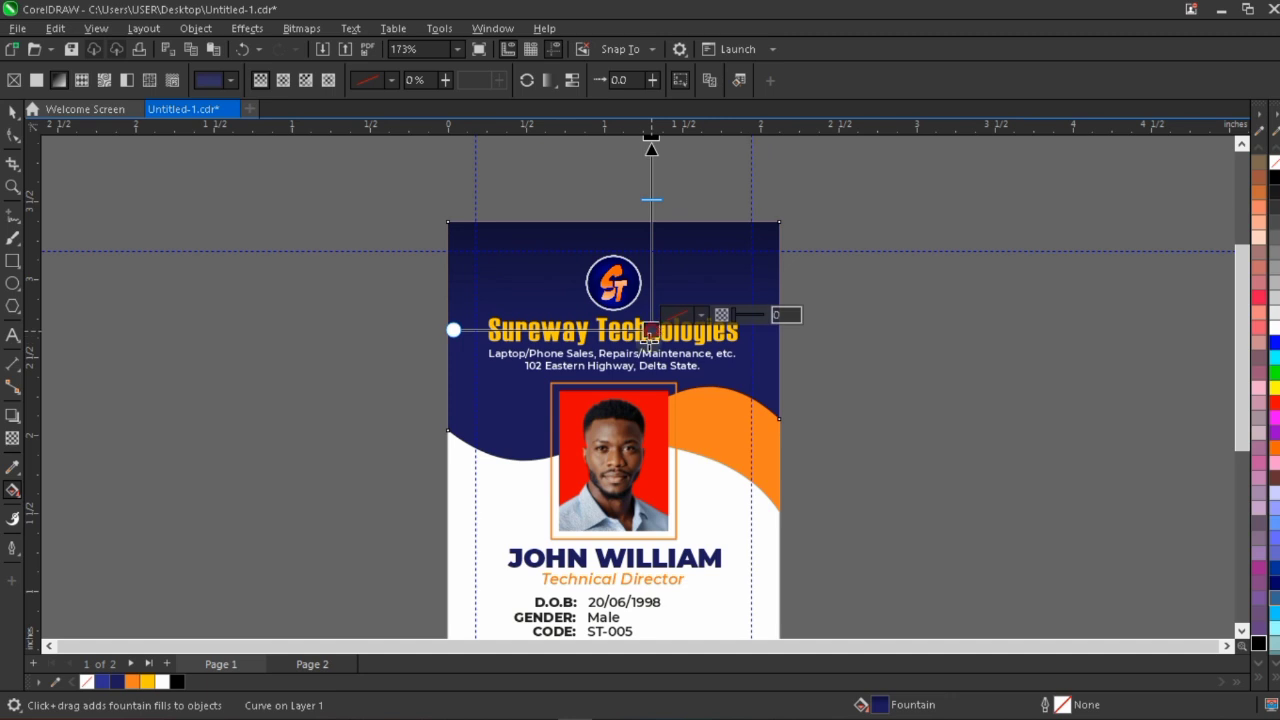
pyautogui.moveTo(650, 333); pyautogui.dragTo(651, 369)
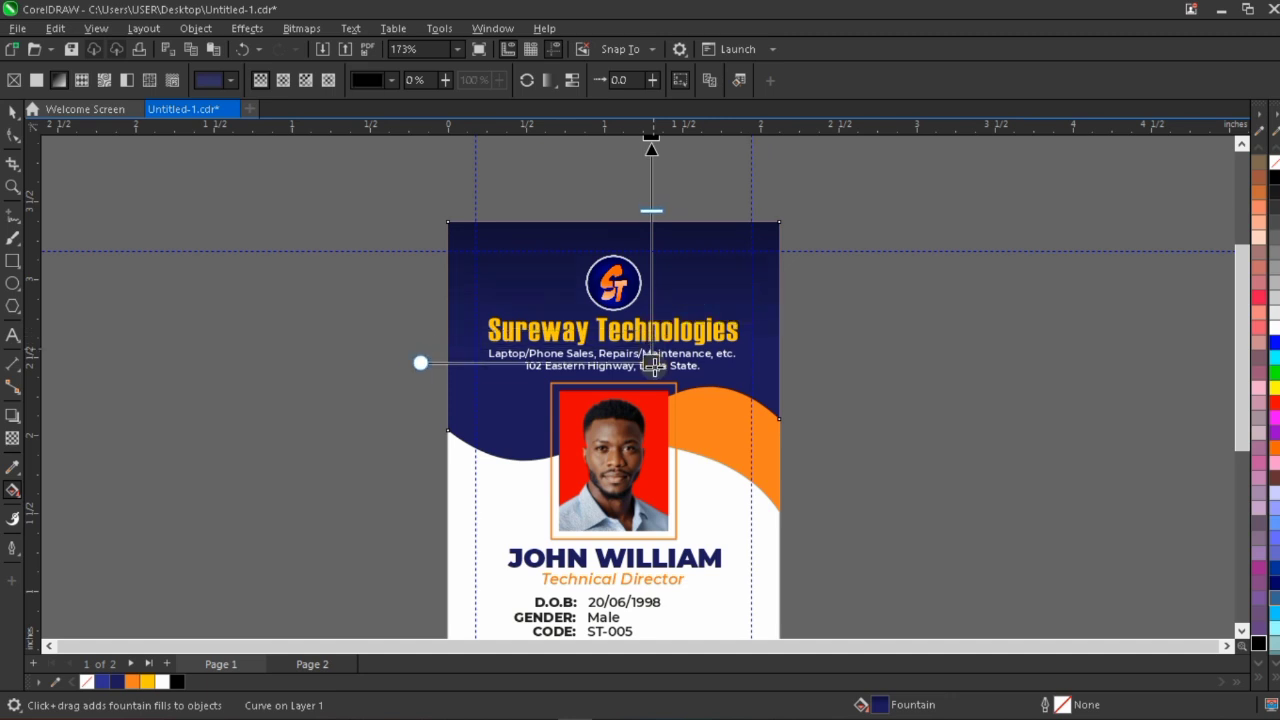
pyautogui.moveTo(651, 211); pyautogui.dragTo(651, 193)
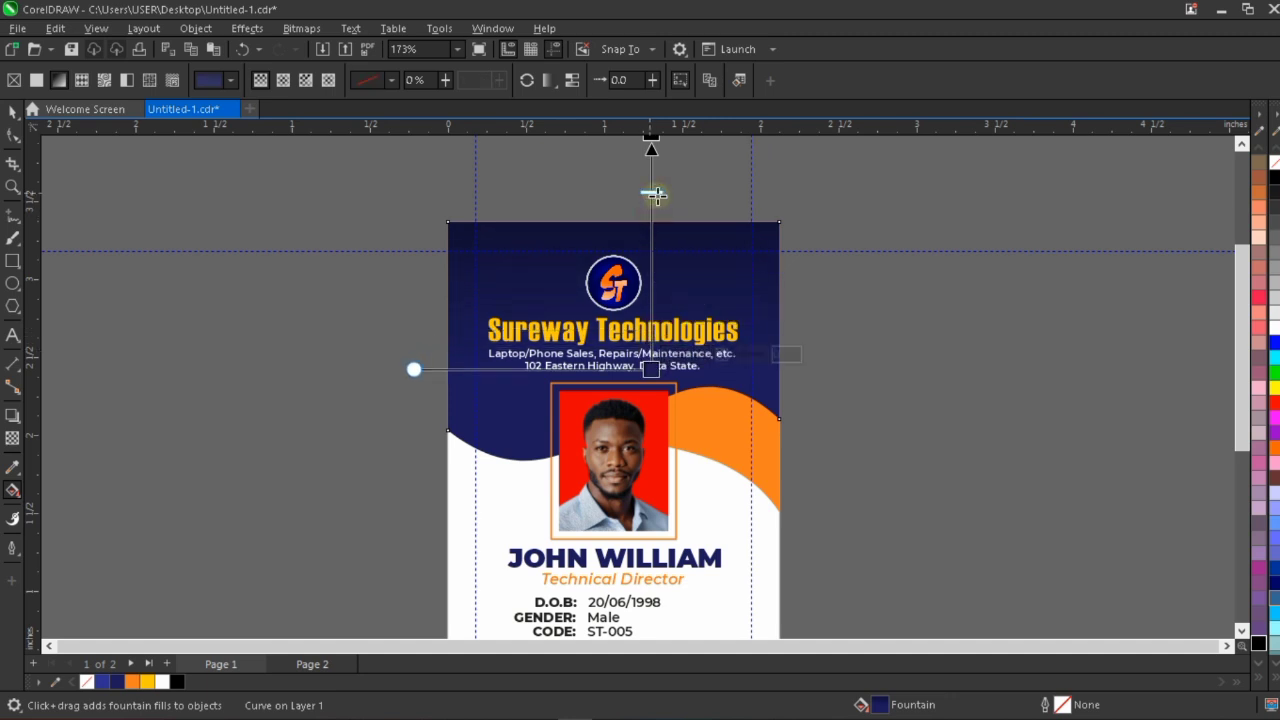
pyautogui.moveTo(651, 369); pyautogui.dragTo(651, 386)
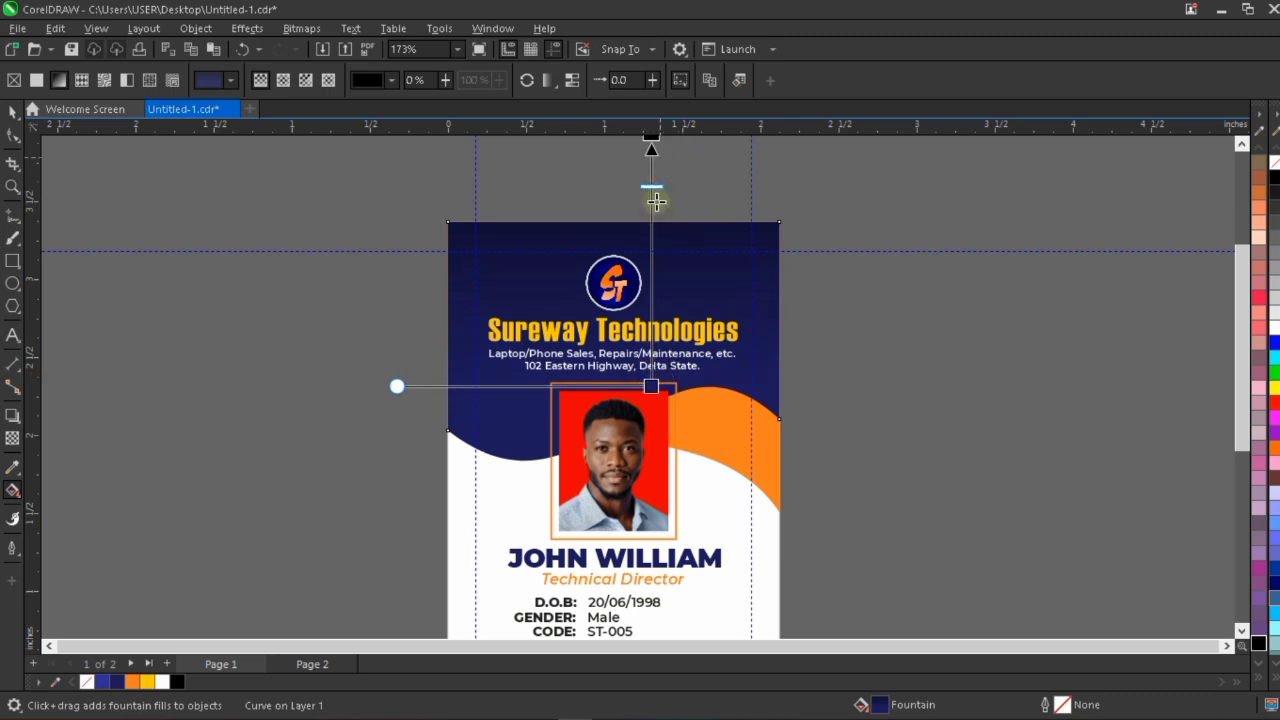
# Lengthen the header's gradient slightly at both ends, with the navy end over the upper part of the photo, and finish the fill.
pyautogui.scroll(-2, 652, 297)
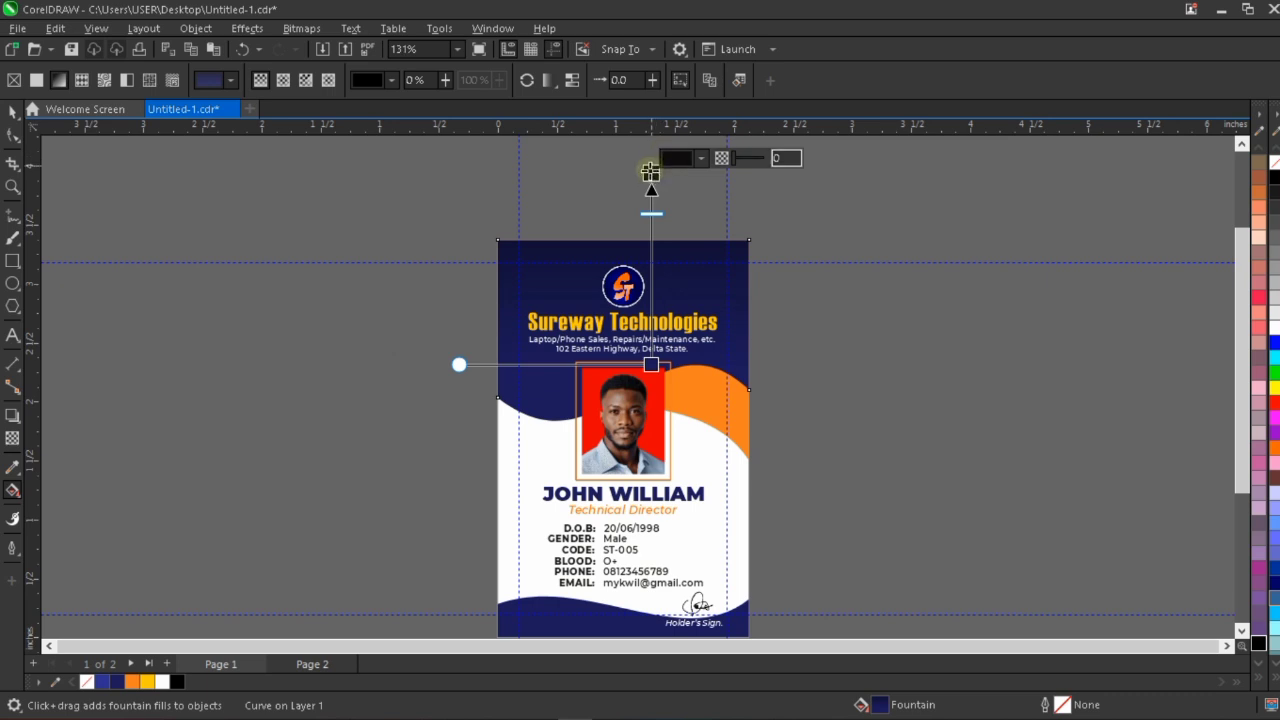
pyautogui.moveTo(651, 171); pyautogui.dragTo(651, 162)
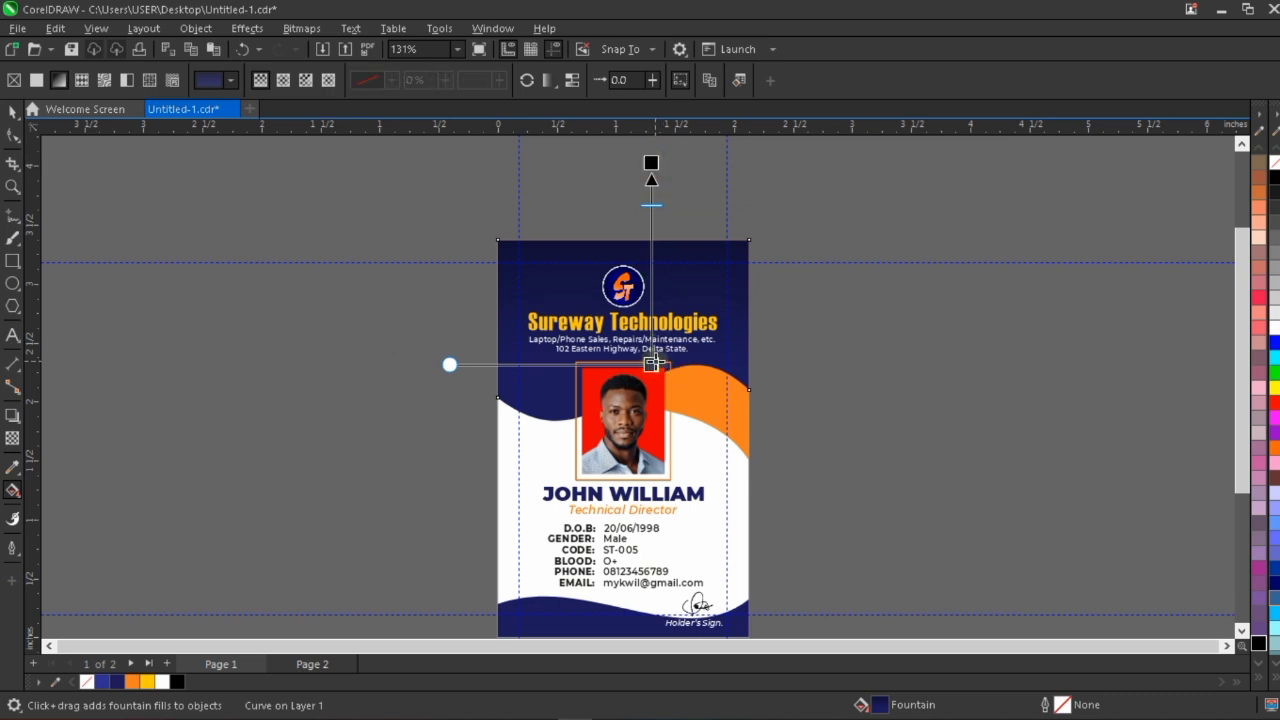
pyautogui.moveTo(651, 366); pyautogui.dragTo(651, 379)
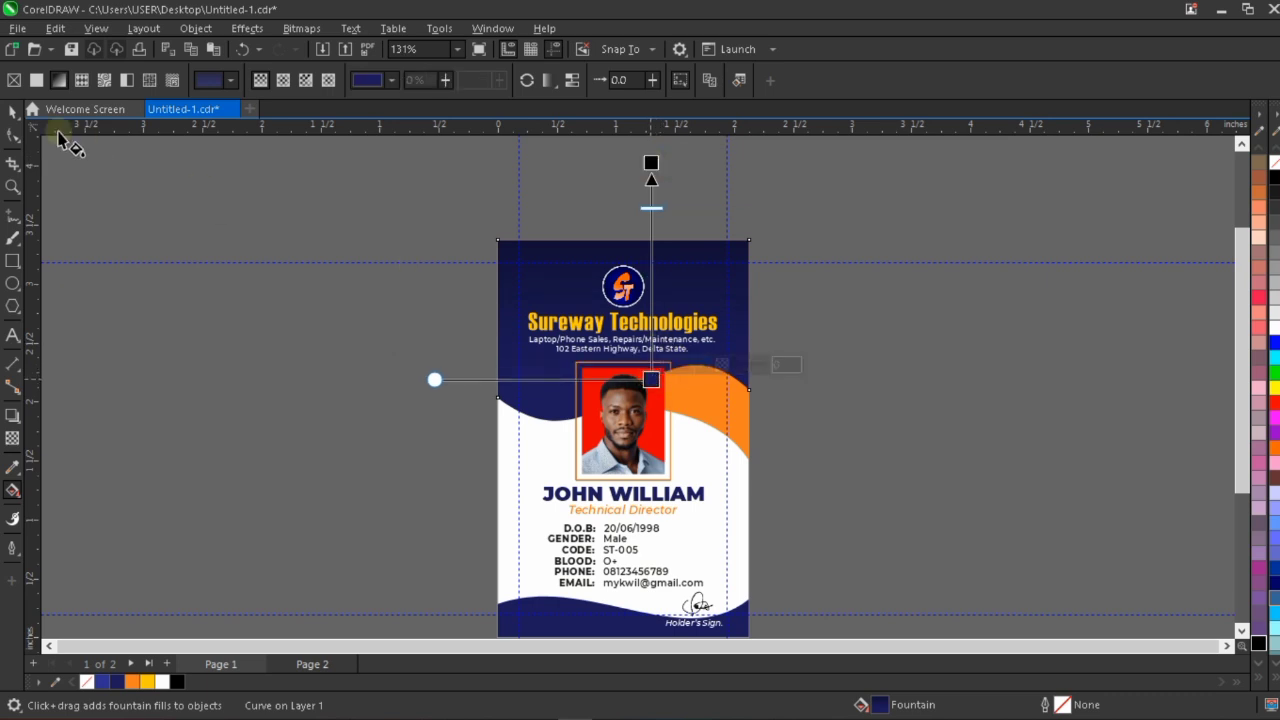
pyautogui.click(13, 111)
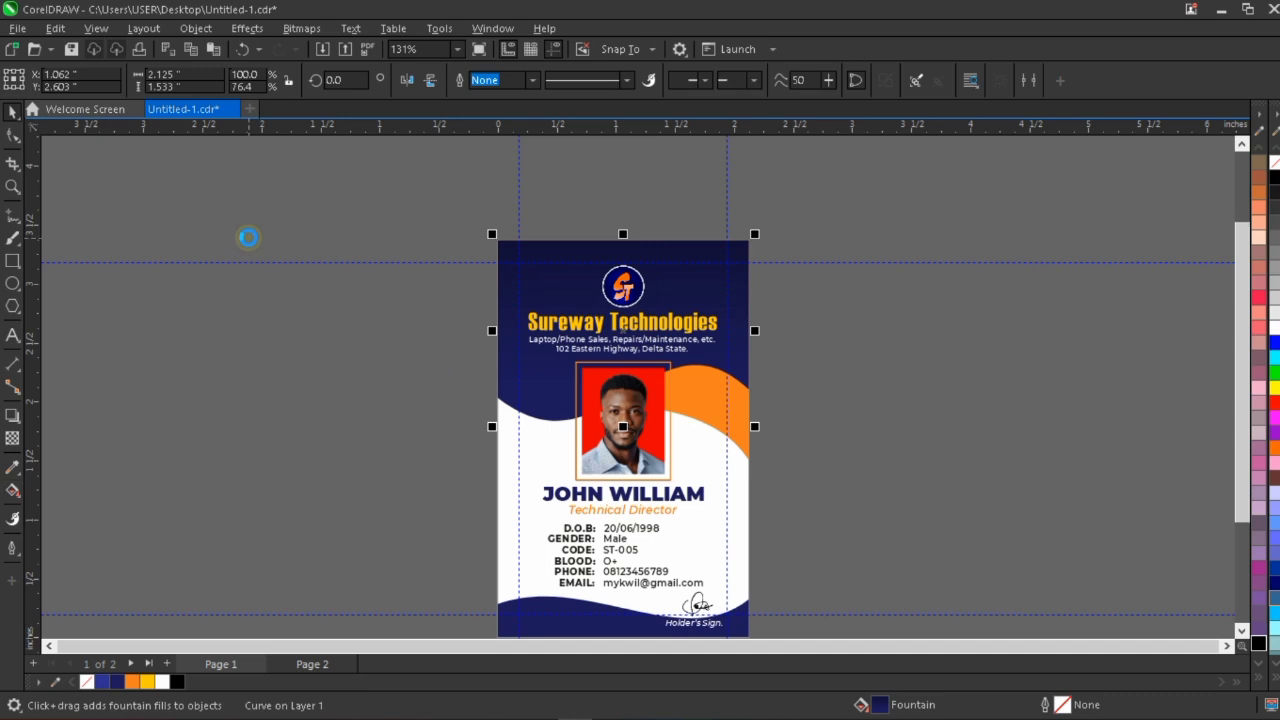
# Apply a vertical linear fountain fill to the footer wave, running from navy down to black just below the card's bottom edge.
pyautogui.scroll(-1, 262, 250)
pyautogui.hotkey('shift', 'F2')
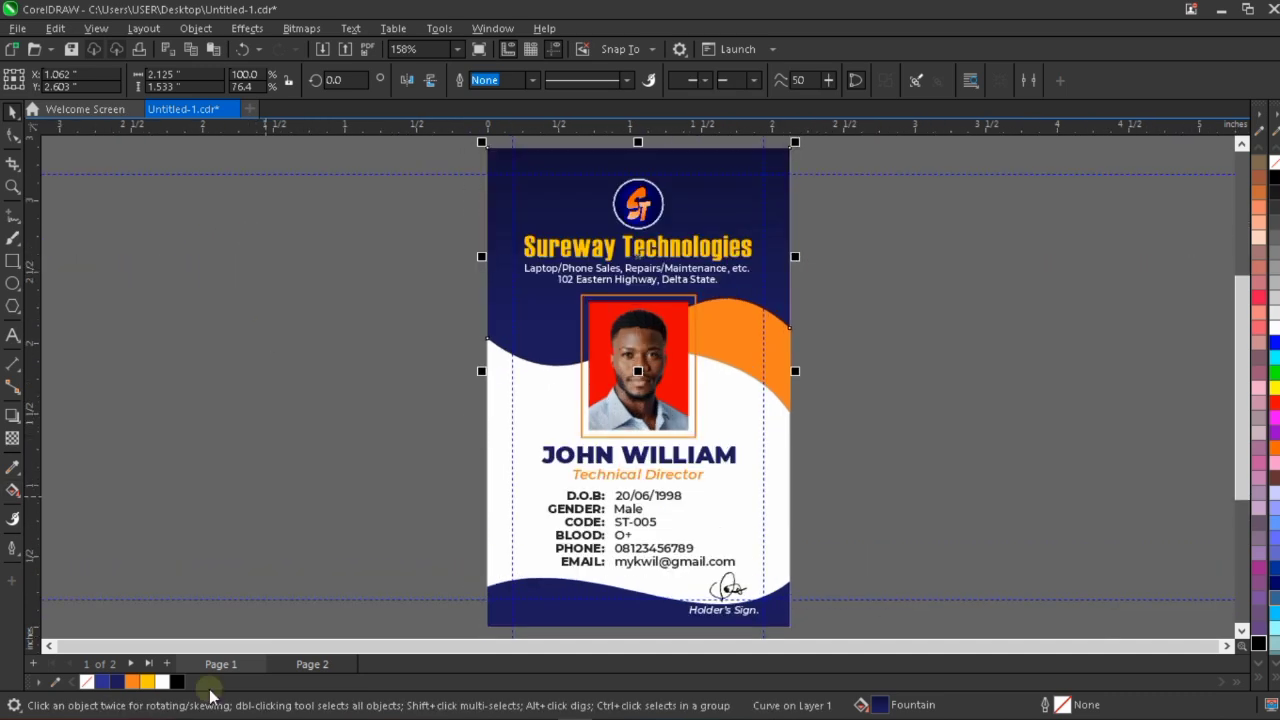
pyautogui.scroll(-1, 709, 272)
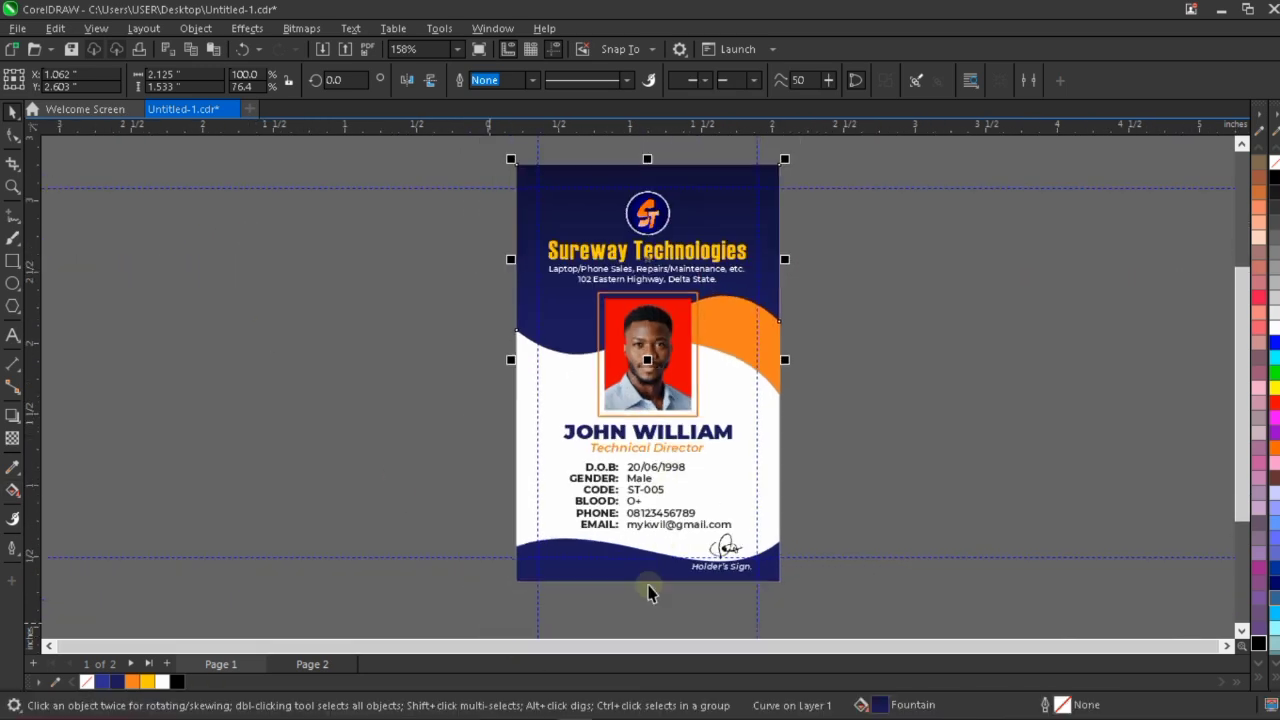
pyautogui.scroll(-1, 648, 595)
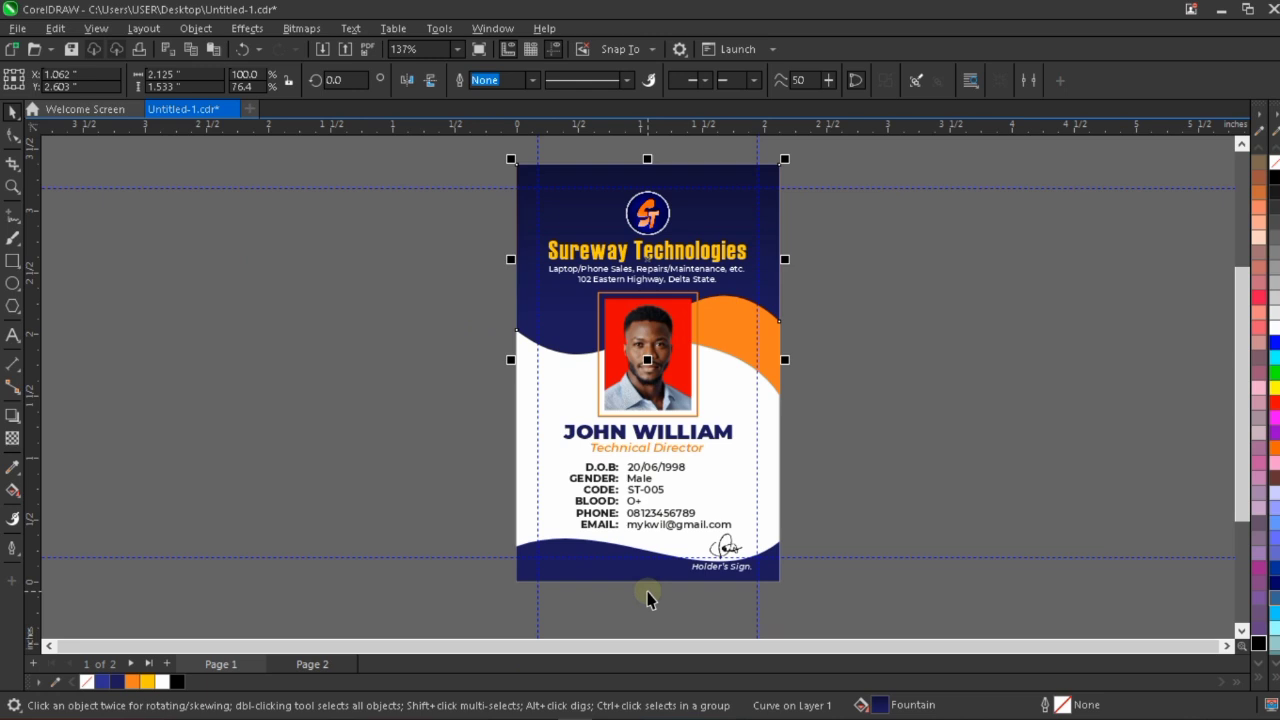
pyautogui.scroll(3, 648, 596)
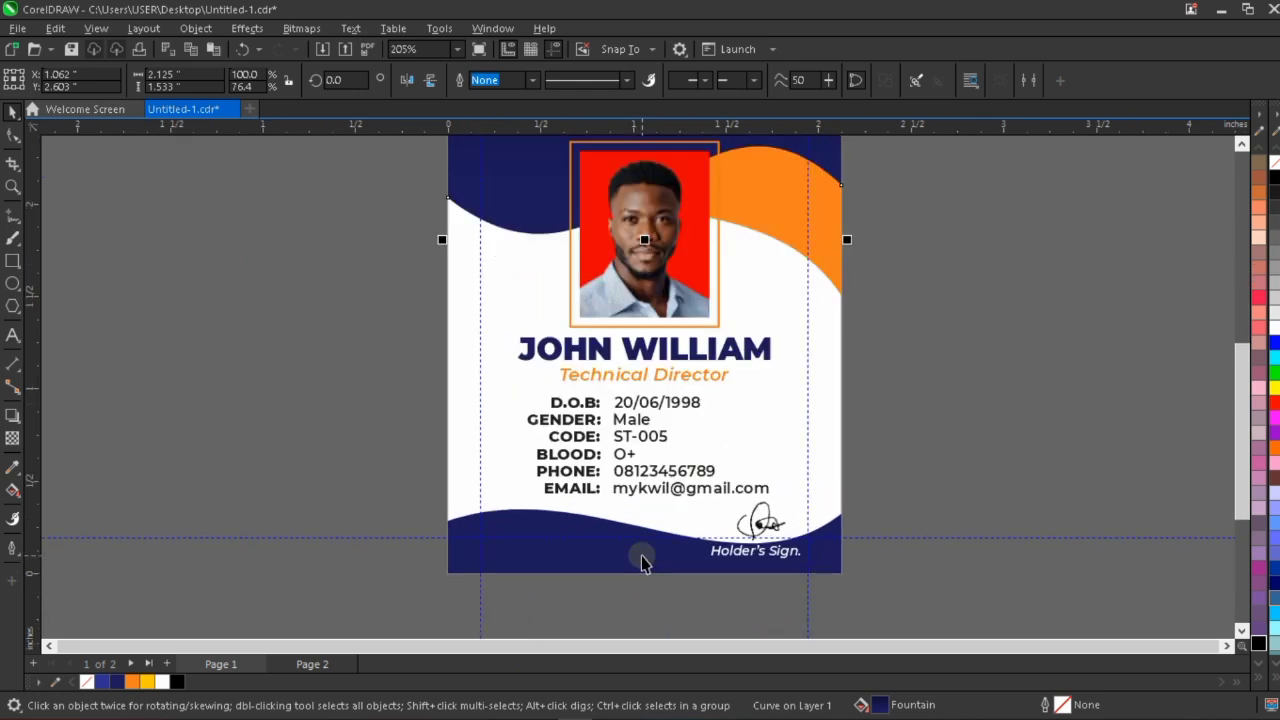
pyautogui.click(642, 563)
pyautogui.scroll(3, 643, 566)
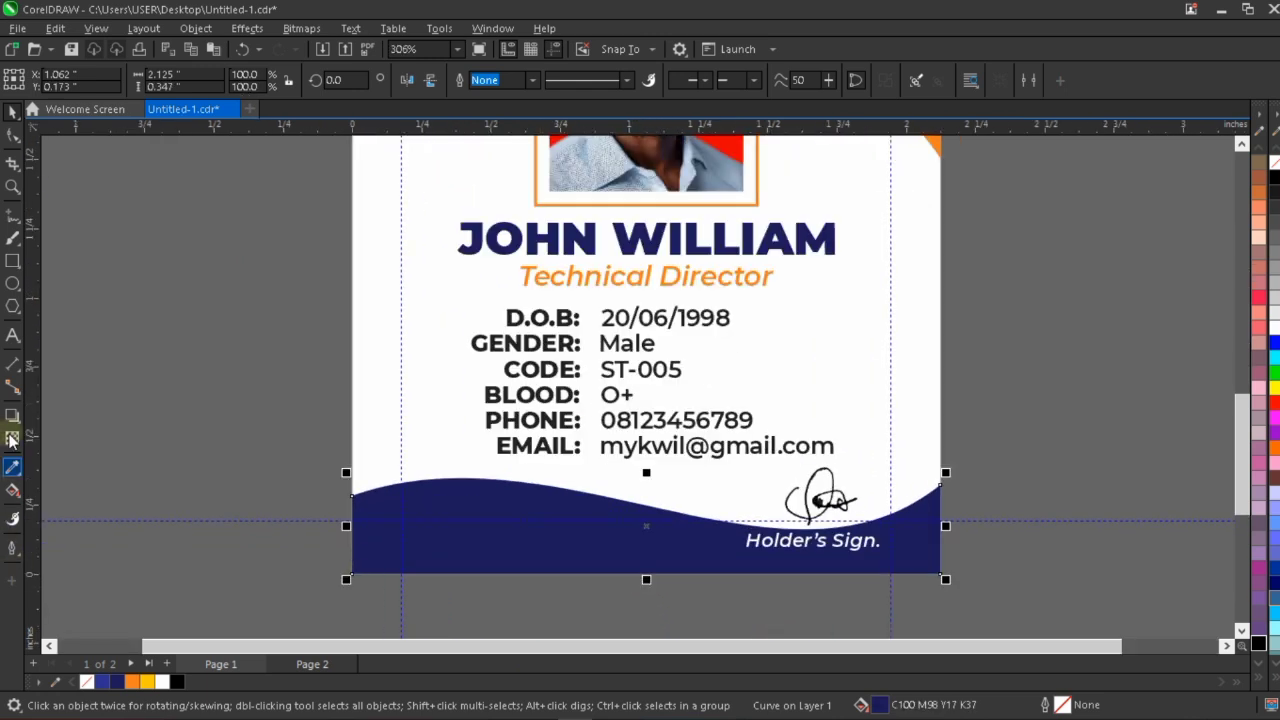
pyautogui.click(13, 490)
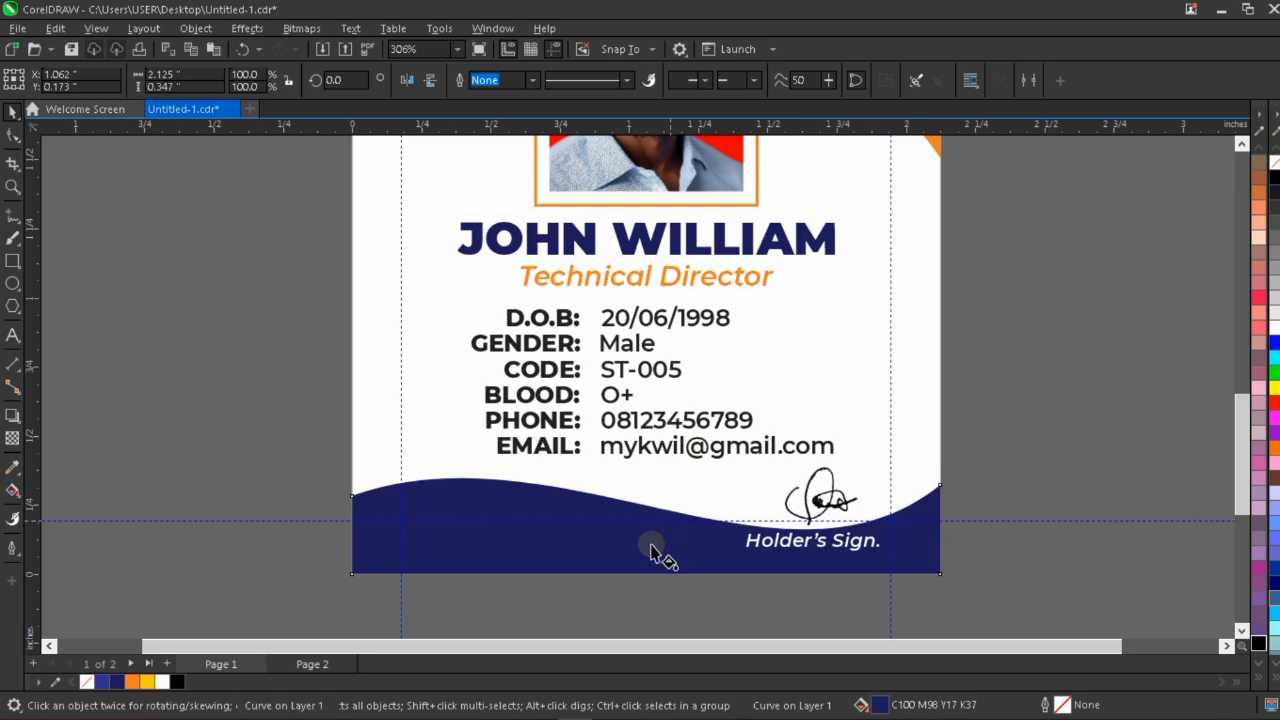
pyautogui.moveTo(651, 544); pyautogui.dragTo(652, 596)
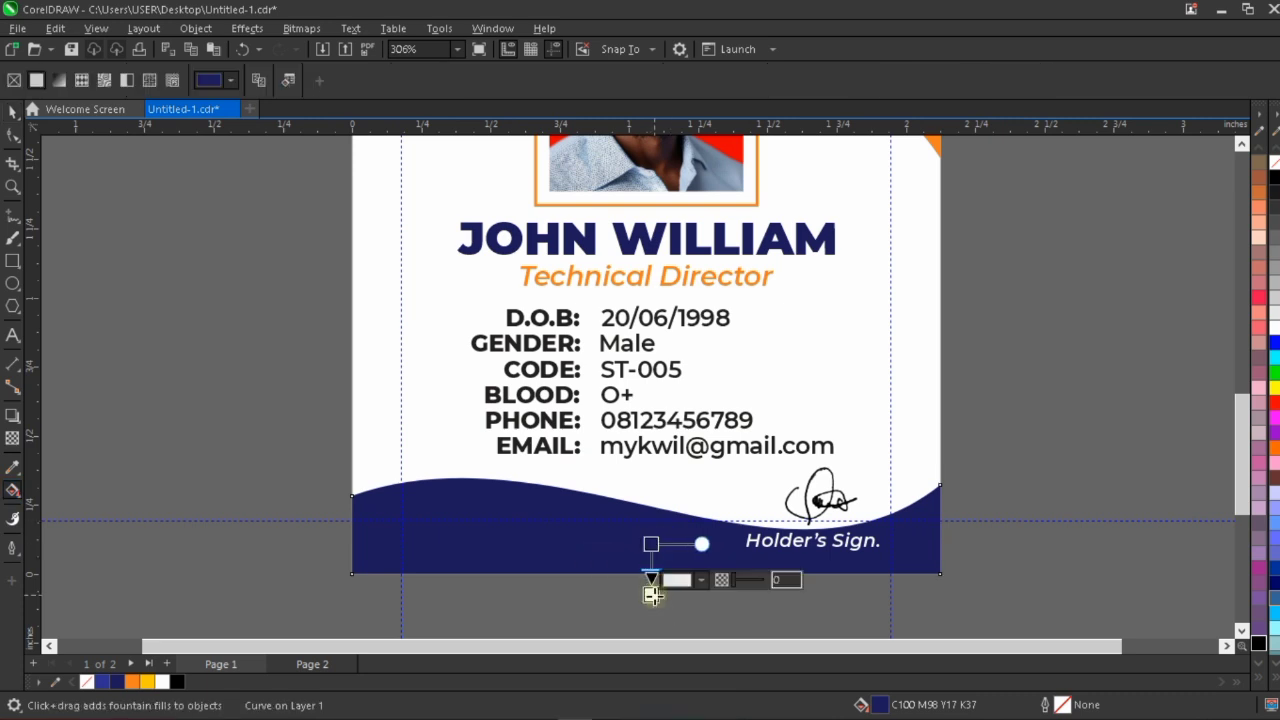
pyautogui.click(177, 682)
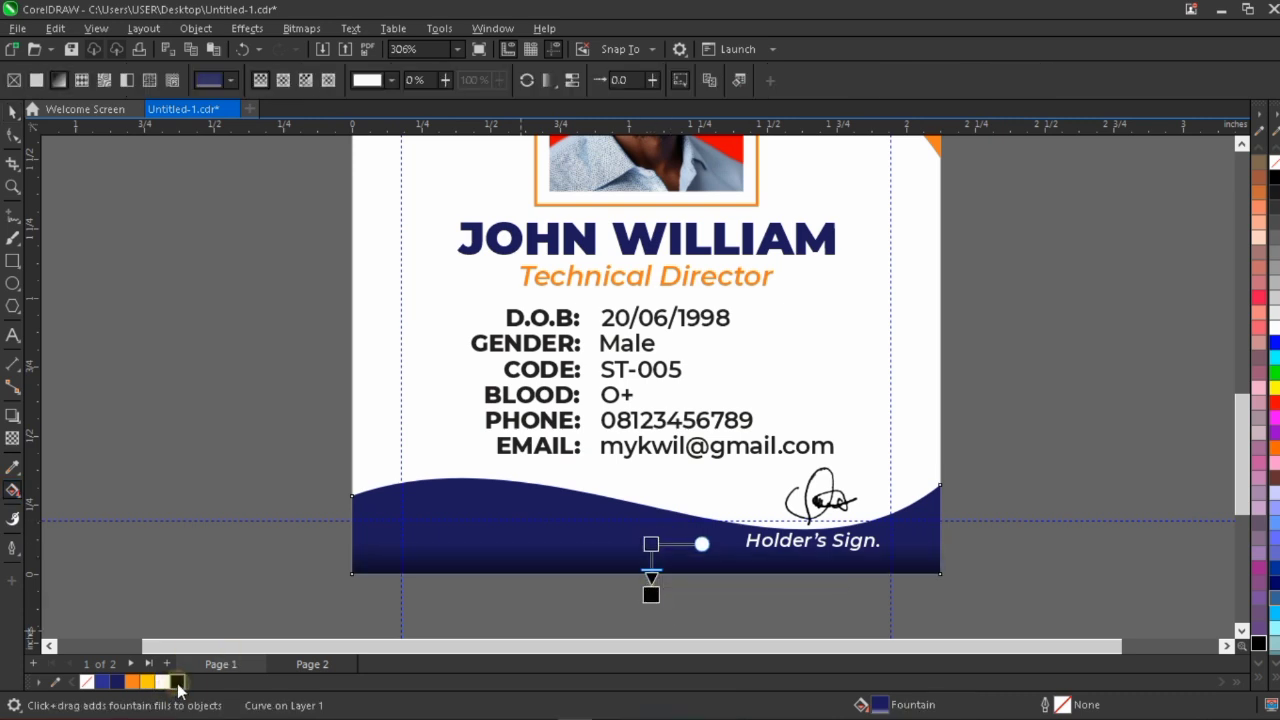
# Soften the footer gradient by raising its navy end, extending the black end further below the card and shifting the midpoint towards black.
pyautogui.moveTo(651, 544); pyautogui.dragTo(651, 527)
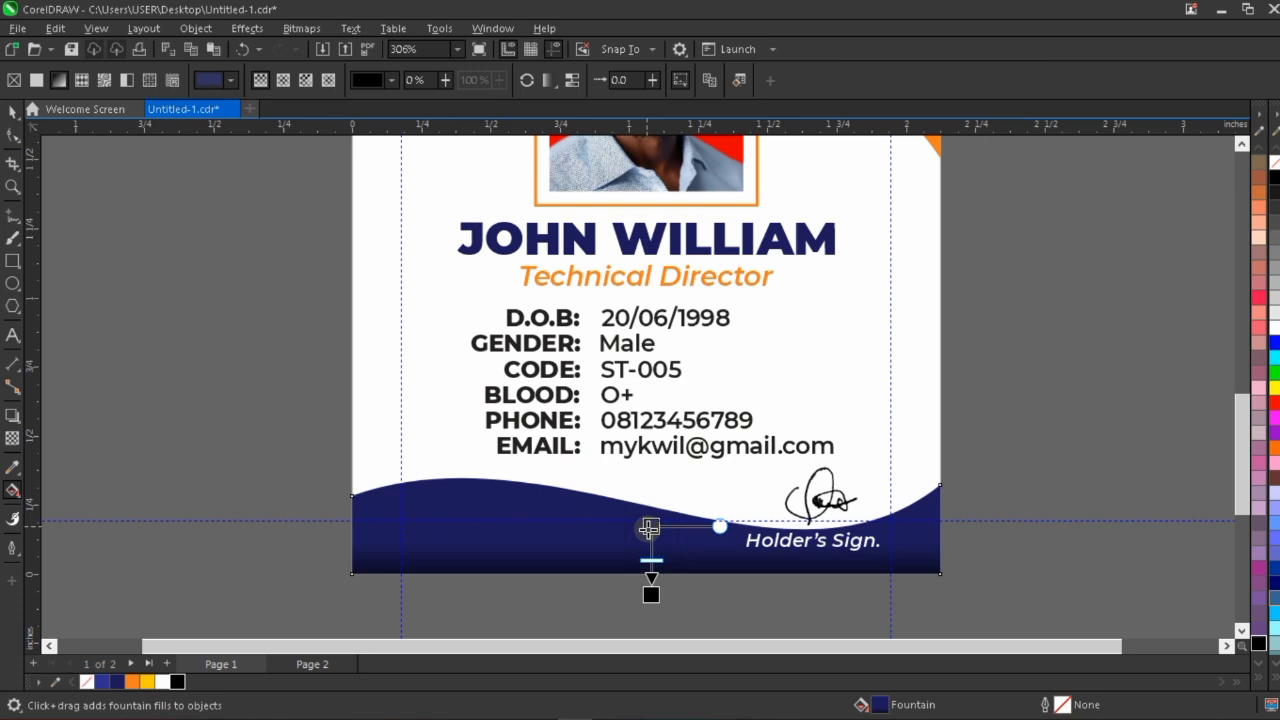
pyautogui.click(653, 594)
pyautogui.moveTo(652, 594); pyautogui.dragTo(651, 622)
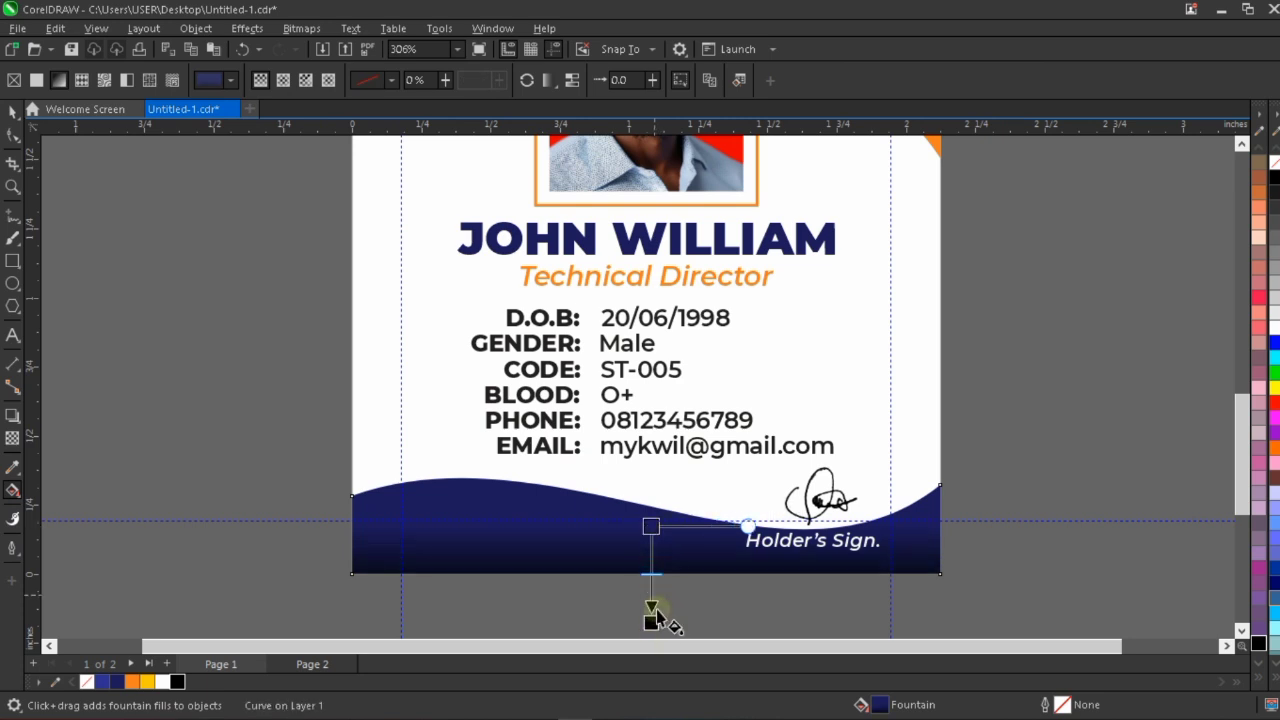
pyautogui.moveTo(652, 572); pyautogui.dragTo(652, 592)
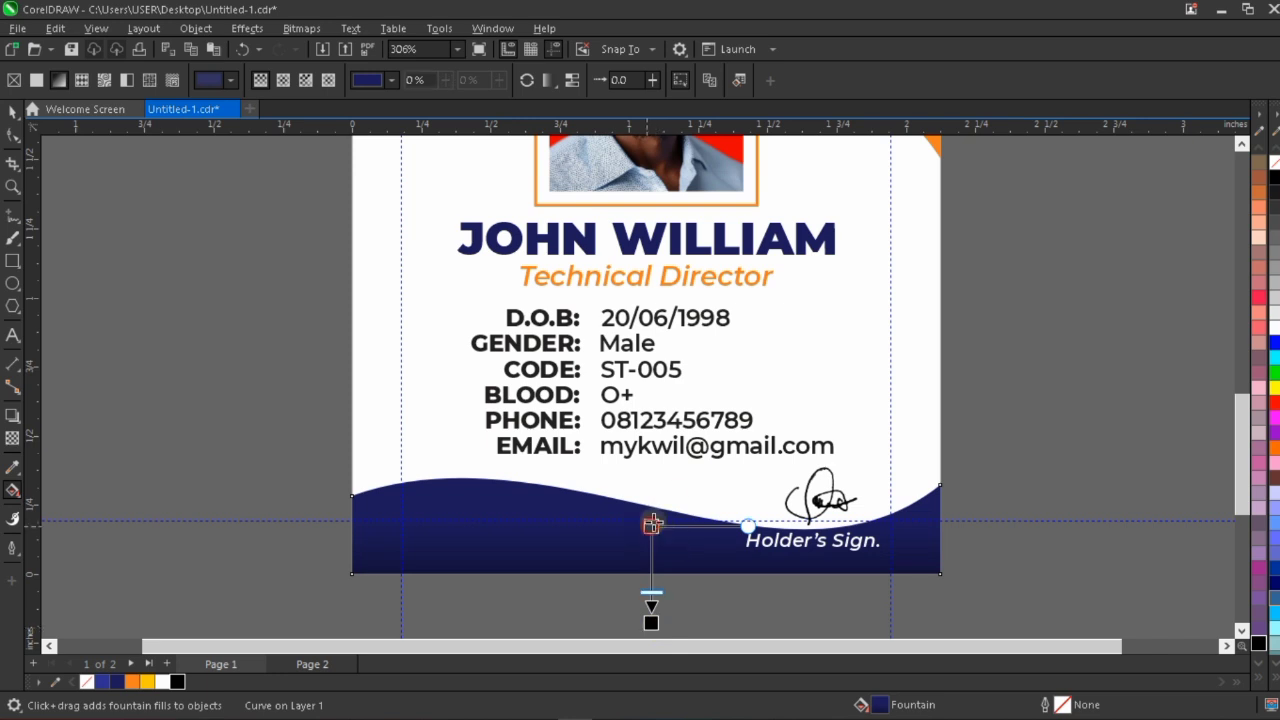
pyautogui.click(11, 114)
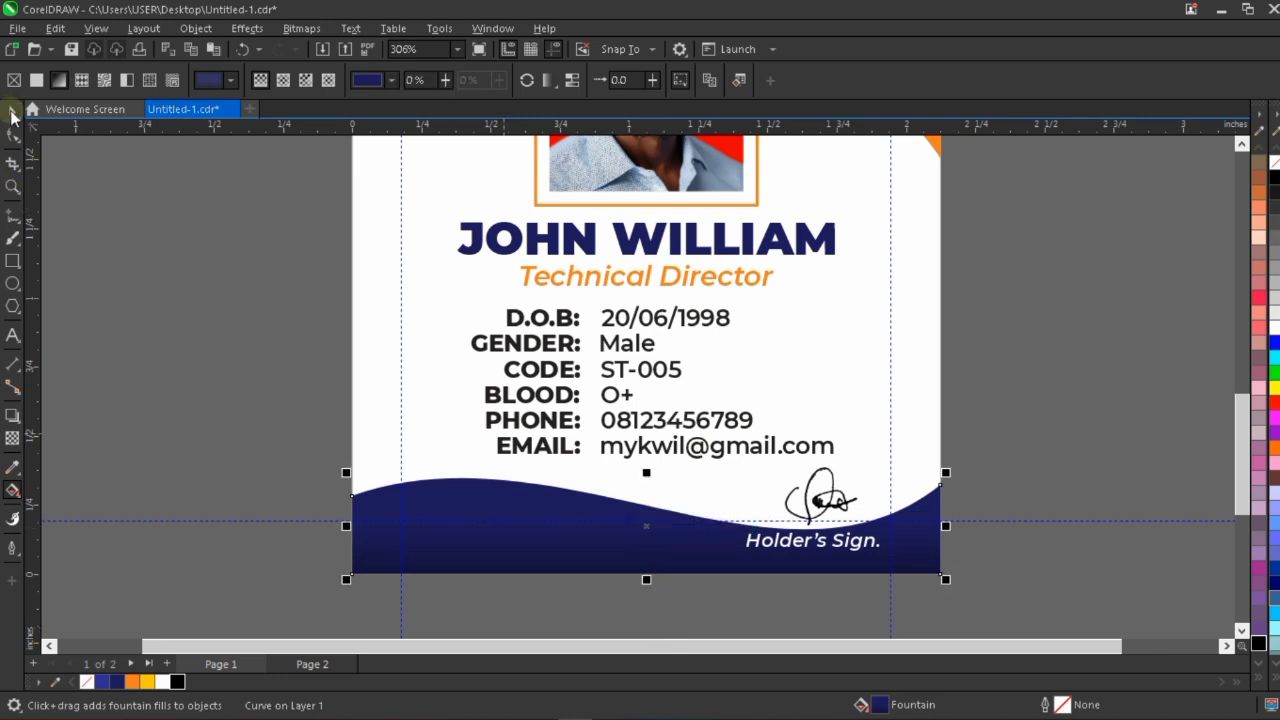
# Nudge the "Holder's Sign." label down slightly to a Y position of 0.111 inch.
pyautogui.click(856, 542)
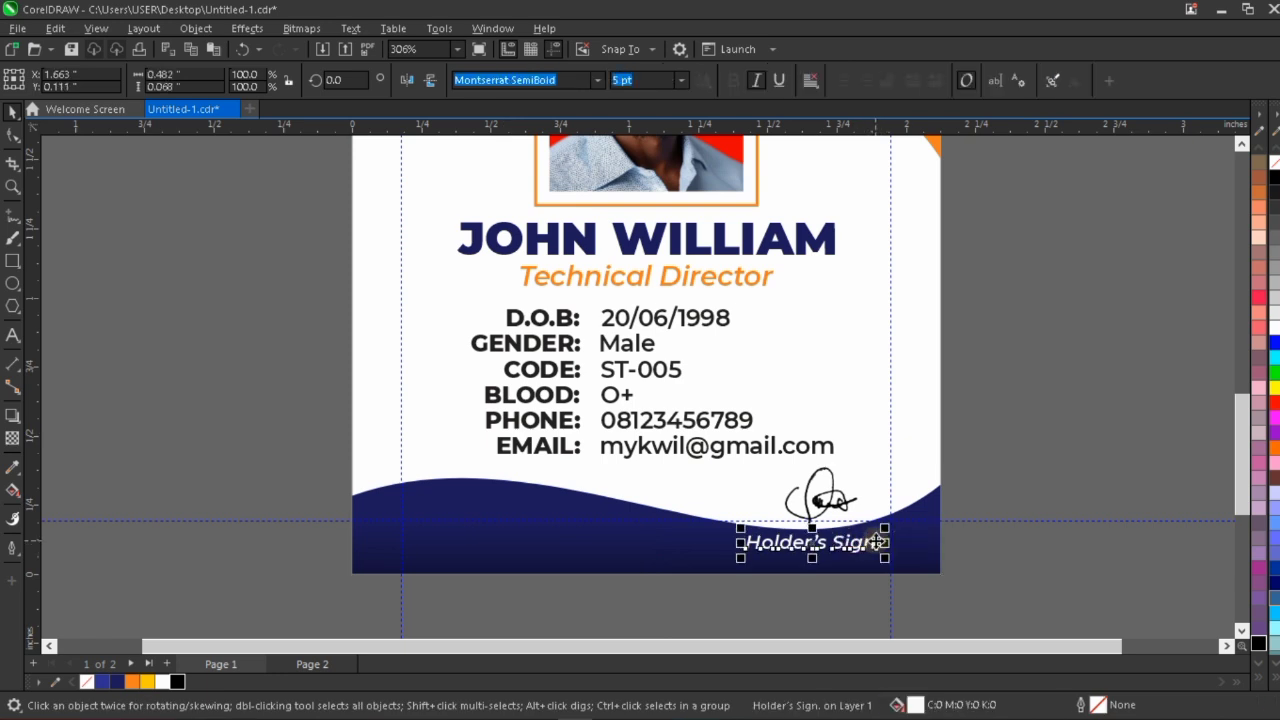
pyautogui.click(971, 437)
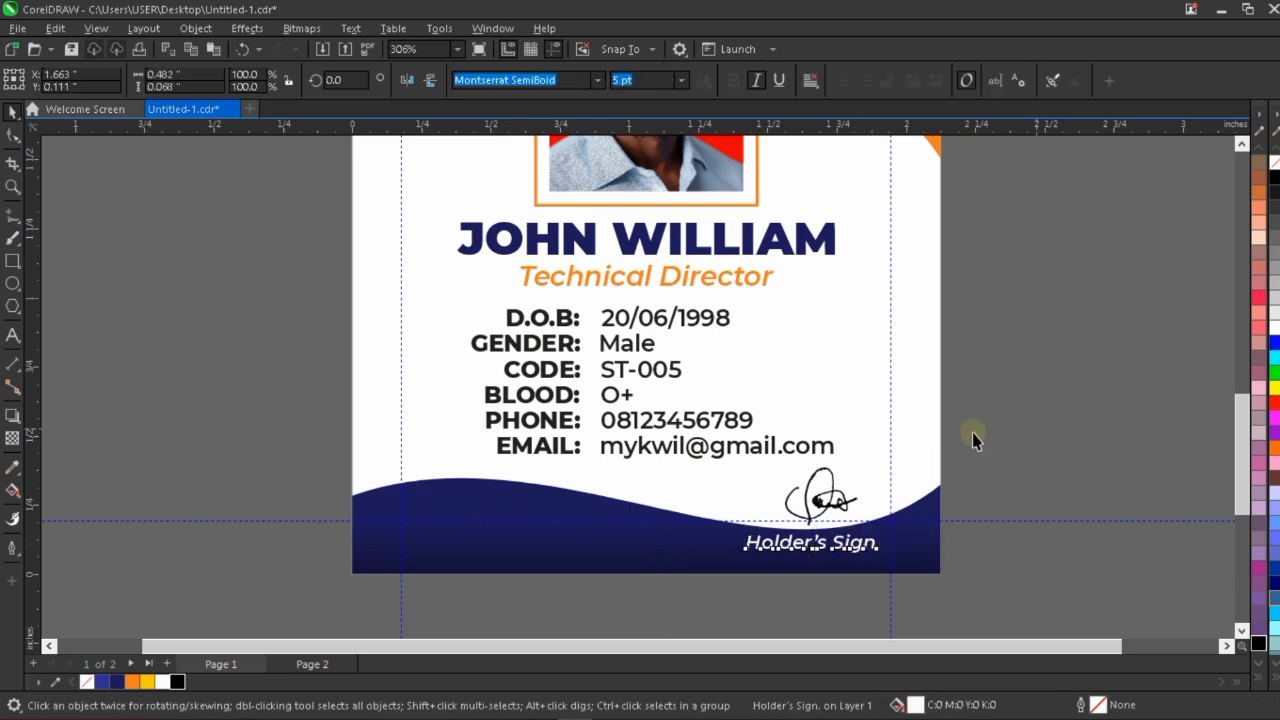
pyautogui.click(835, 507)
pyautogui.click(982, 328)
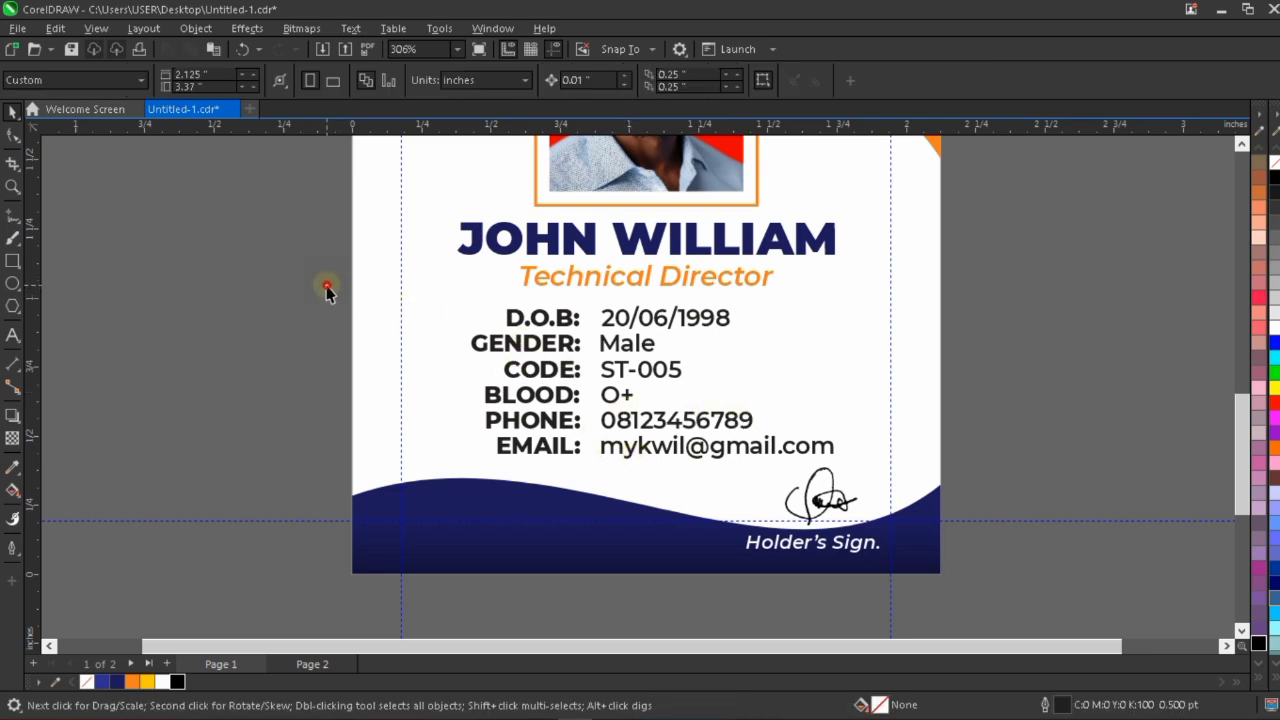
# Recolour the grouped personal details beneath the job title from black to navy.
pyautogui.moveTo(326, 286); pyautogui.dragTo(866, 470)
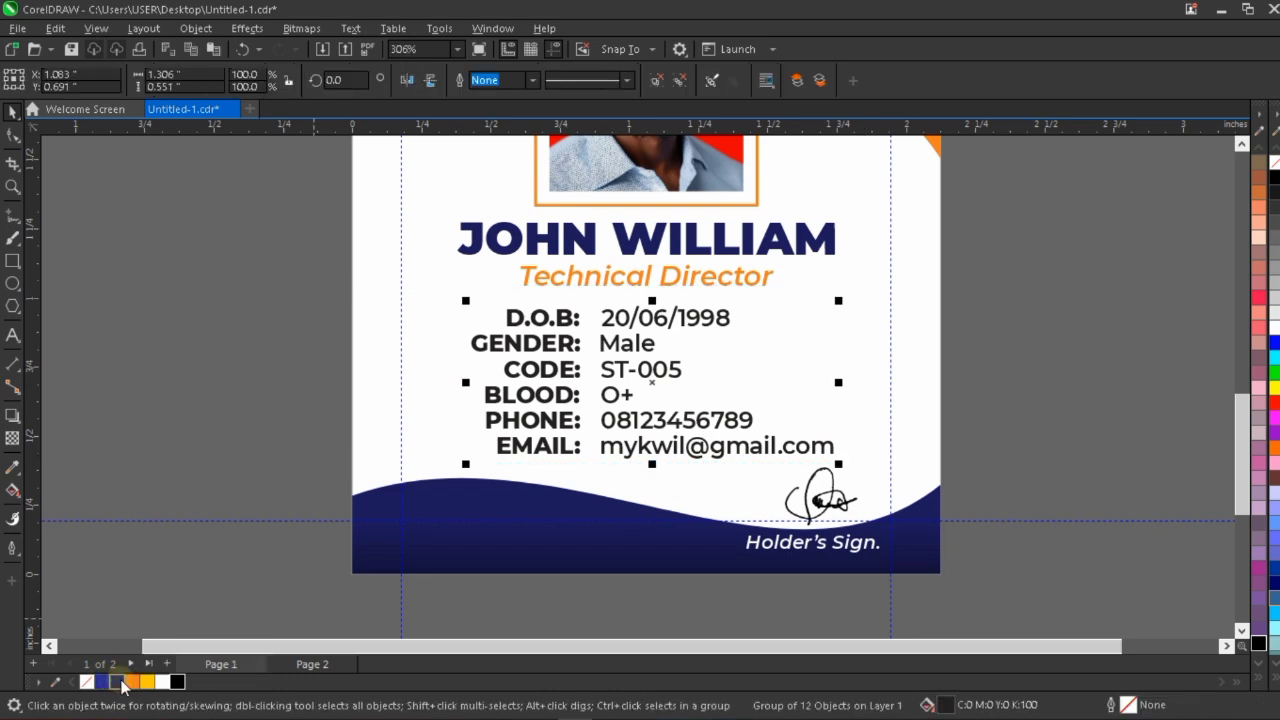
pyautogui.click(1090, 333)
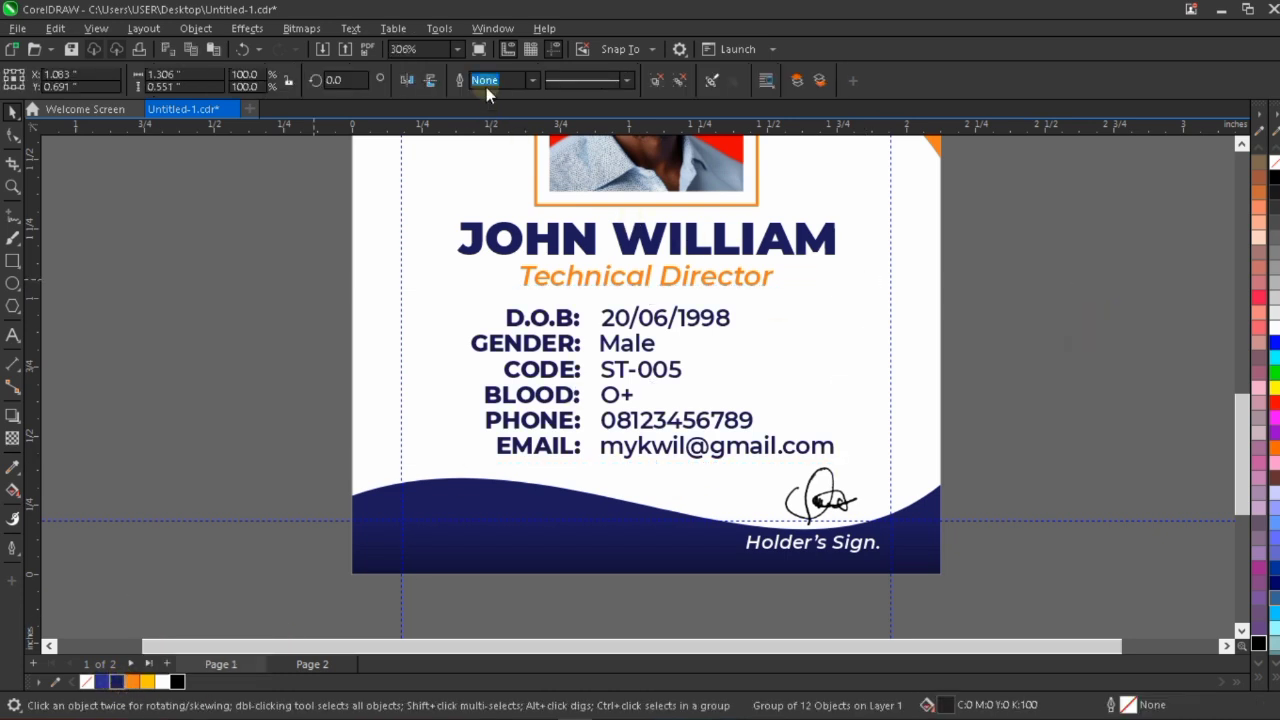
pyautogui.click(456, 49)
pyautogui.click(443, 66)
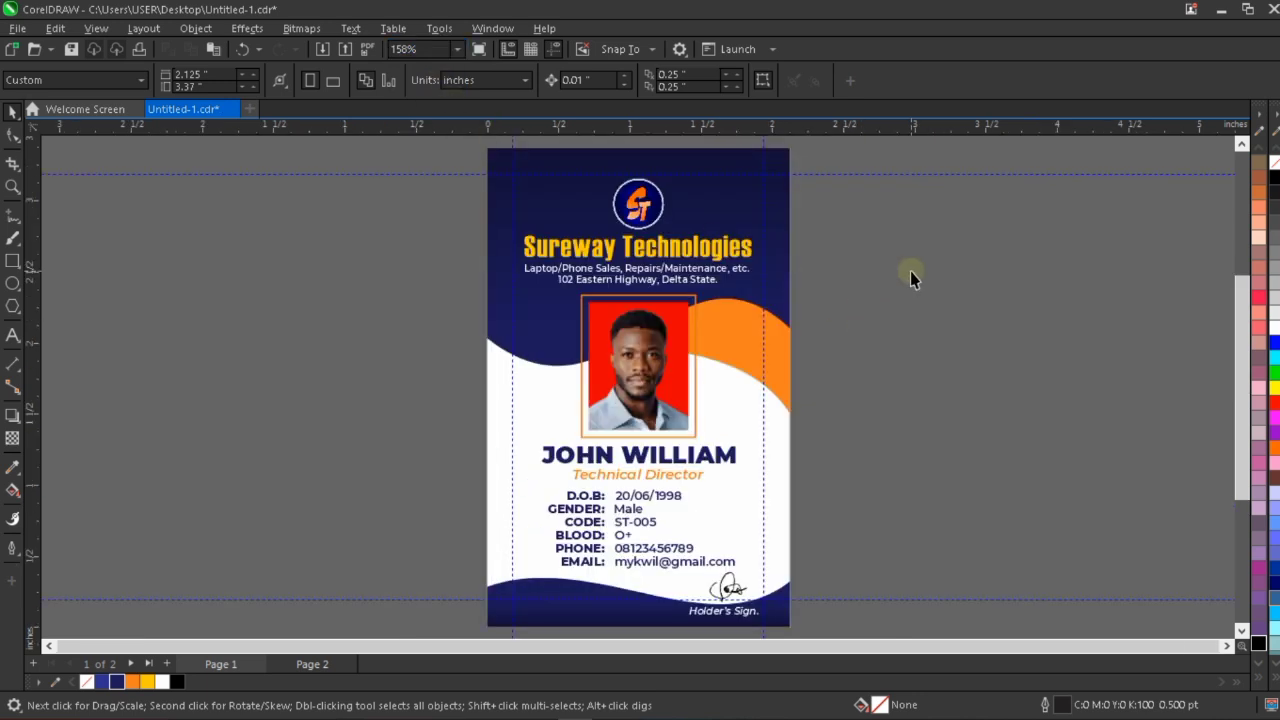
# Lower the orange wave's bottom node along the card's right edge to make the orange band deeper.
pyautogui.click(784, 374)
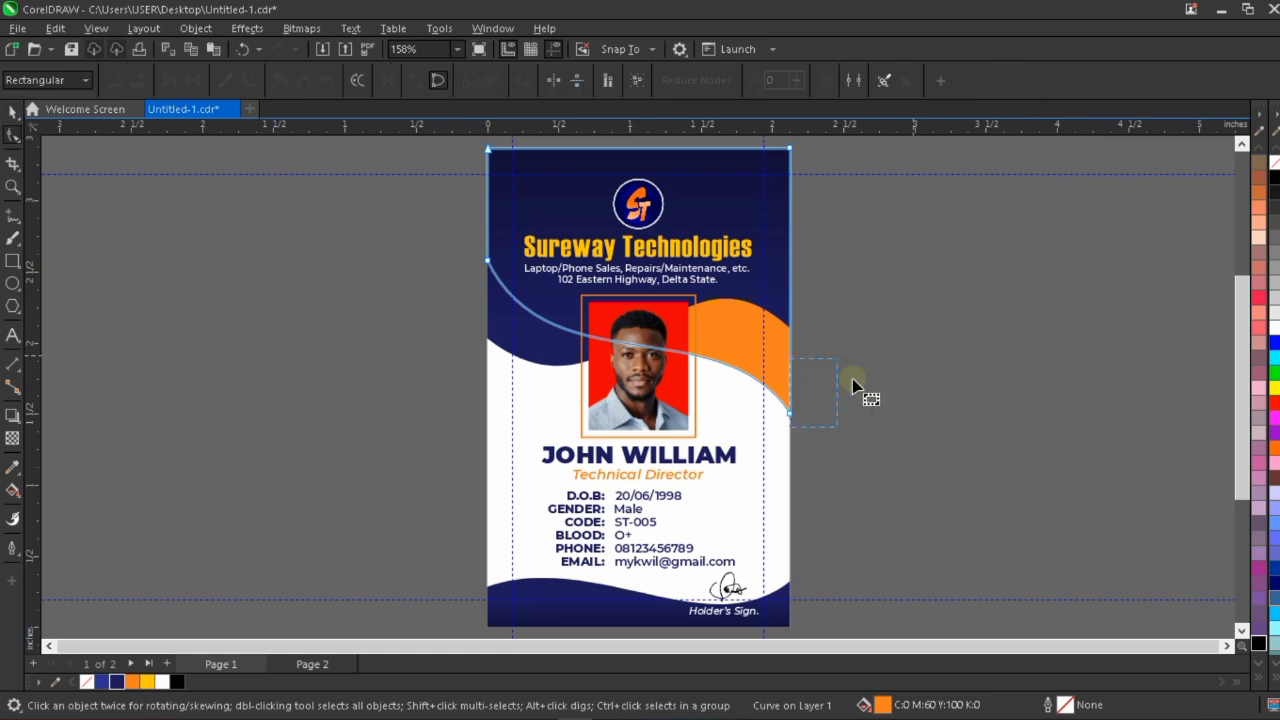
pyautogui.press('Down')
pyautogui.press('Down')
pyautogui.press('Down')
pyautogui.press('Down')
pyautogui.press('Down')
pyautogui.press('Down')
pyautogui.press('Down')
pyautogui.press('Down')
pyautogui.press('Down')
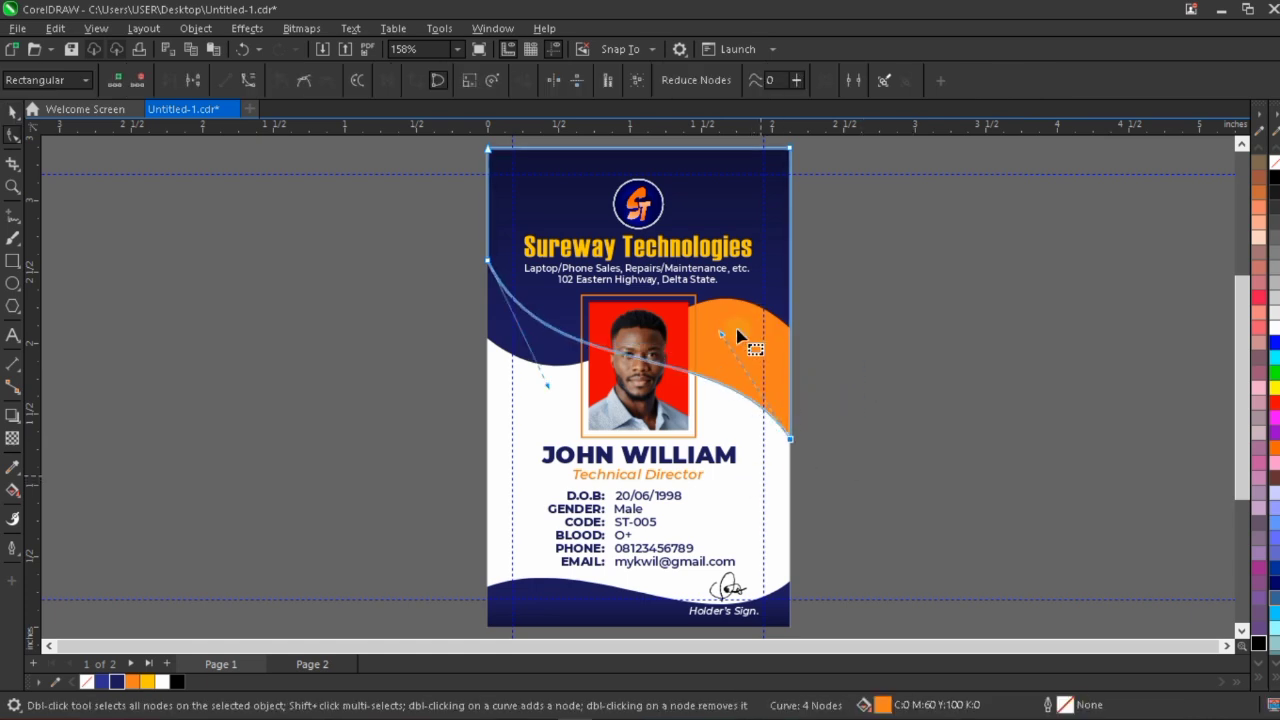
pyautogui.press('Down')
pyautogui.press('Down')
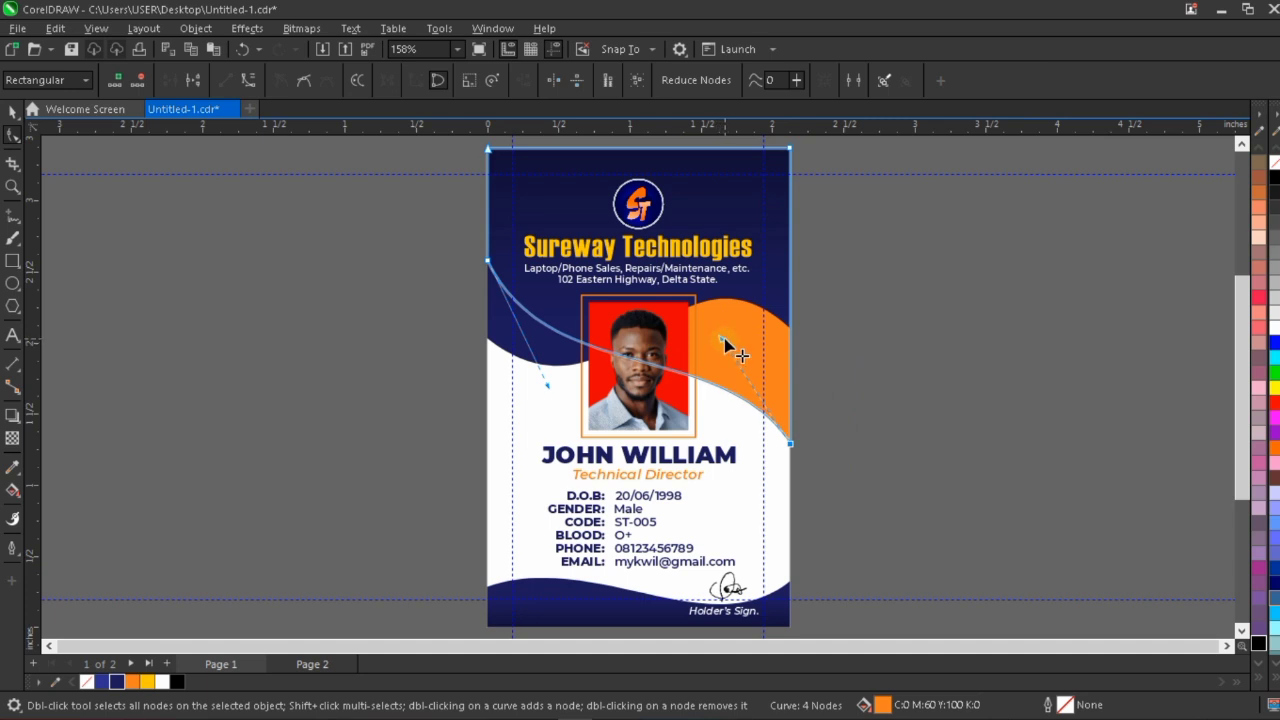
# Move the orange wave's right-edge node further down and pull its curve handle up and outward for a rounder, steeper sweep.
pyautogui.moveTo(721, 338); pyautogui.dragTo(727, 323)
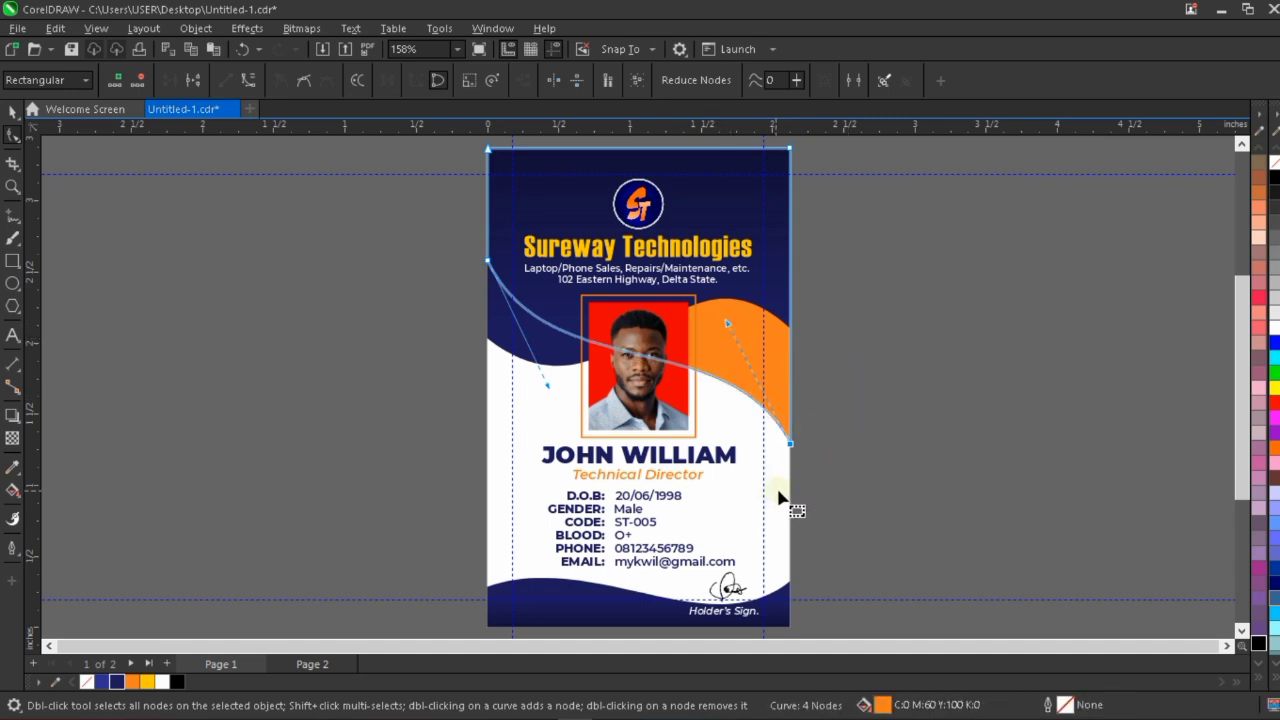
pyautogui.press('Down')
pyautogui.press('Down')
pyautogui.press('Down')
pyautogui.press('Down')
pyautogui.press('Down')
pyautogui.press('Down')
pyautogui.press('Down')
pyautogui.press('Down')
pyautogui.press('Down')
pyautogui.press('Down')
pyautogui.press('Down')
pyautogui.press('Down')
pyautogui.press('Down')
pyautogui.press('Down')
pyautogui.press('Down')
pyautogui.press('Down')
pyautogui.press('Down')
pyautogui.press('Down')
pyautogui.press('Down')
pyautogui.press('Down')
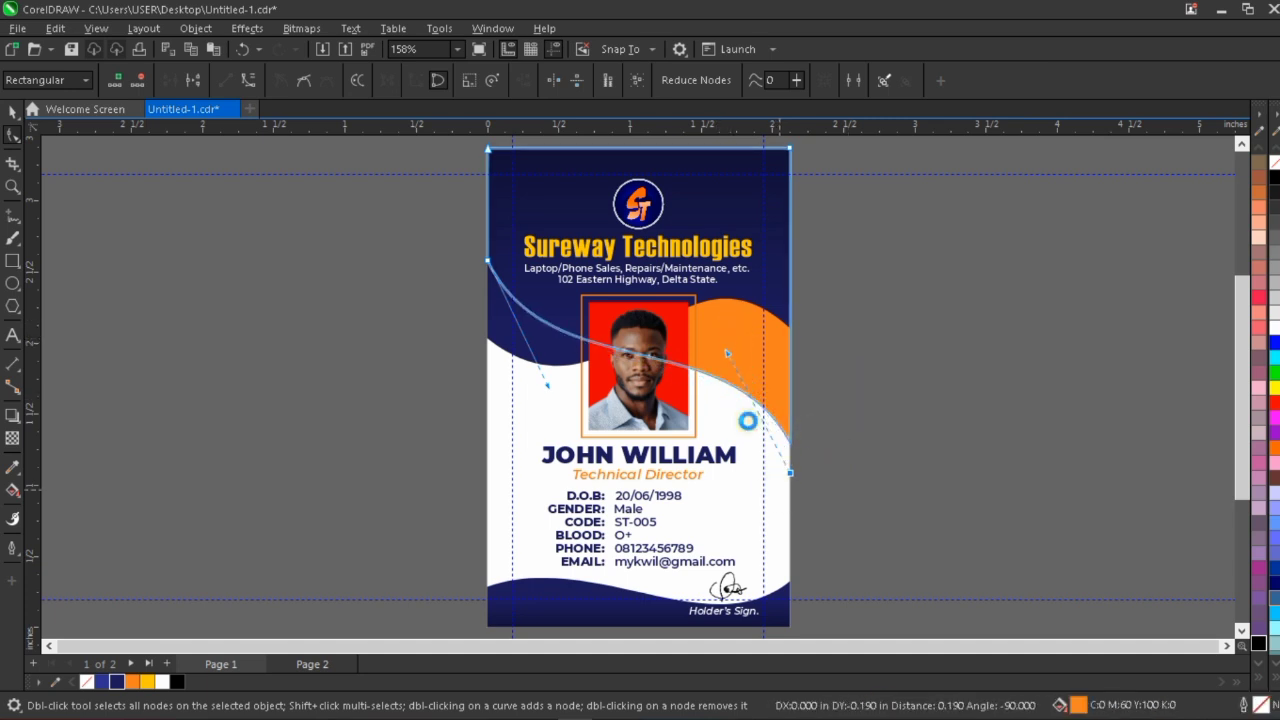
pyautogui.moveTo(728, 364); pyautogui.dragTo(759, 313)
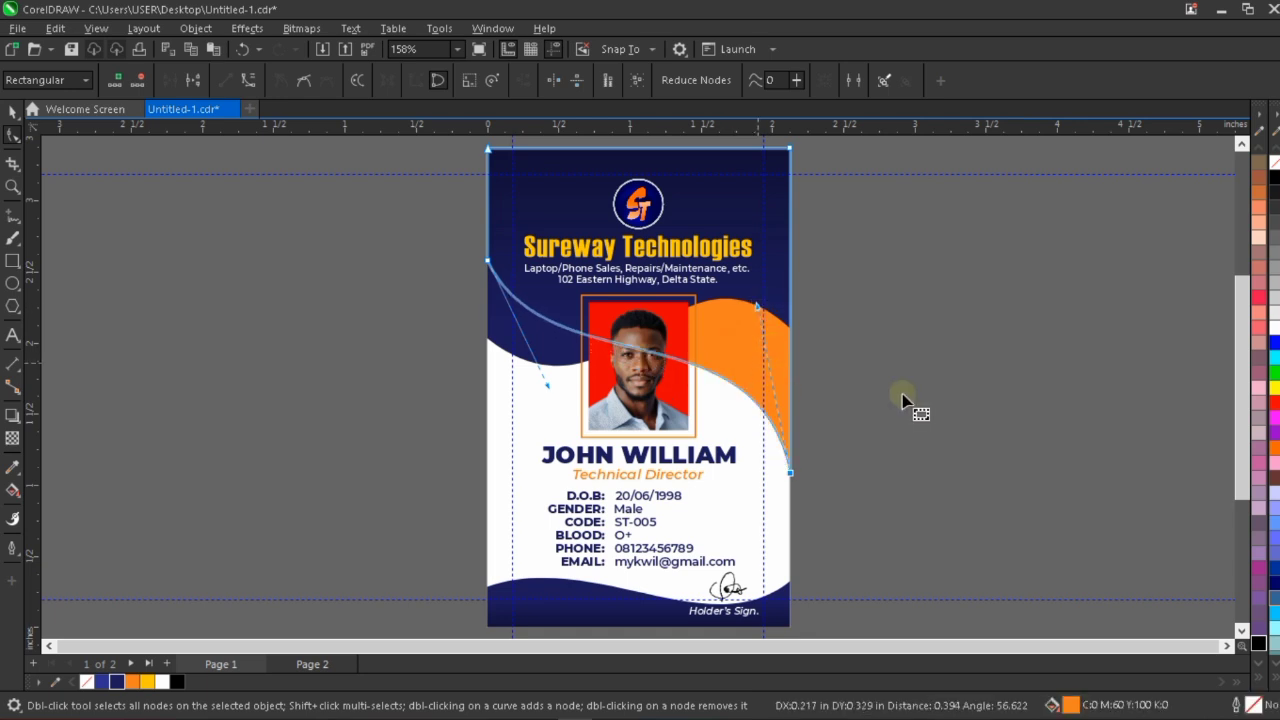
# Lower the orange wave's right-edge node once more and pull its handle up towards the card edge to steepen the curve.
pyautogui.moveTo(898, 397); pyautogui.dragTo(757, 521)
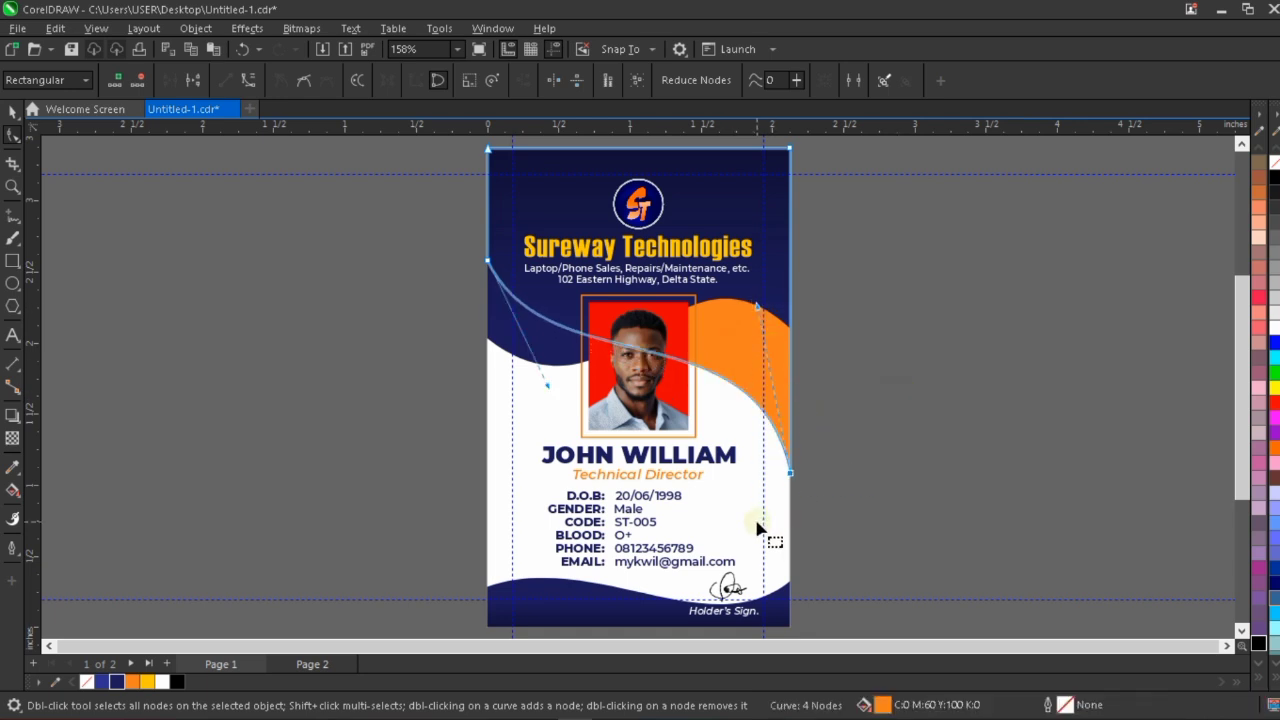
pyautogui.press('Down')
pyautogui.press('Down')
pyautogui.press('Down')
pyautogui.press('Down')
pyautogui.press('Down')
pyautogui.press('Down')
pyautogui.press('Down')
pyautogui.press('Down')
pyautogui.press('Down')
pyautogui.press('Down')
pyautogui.press('Down')
pyautogui.press('Down')
pyautogui.press('Down')
pyautogui.press('Down')
pyautogui.press('Down')
pyautogui.press('Down')
pyautogui.press('Down')
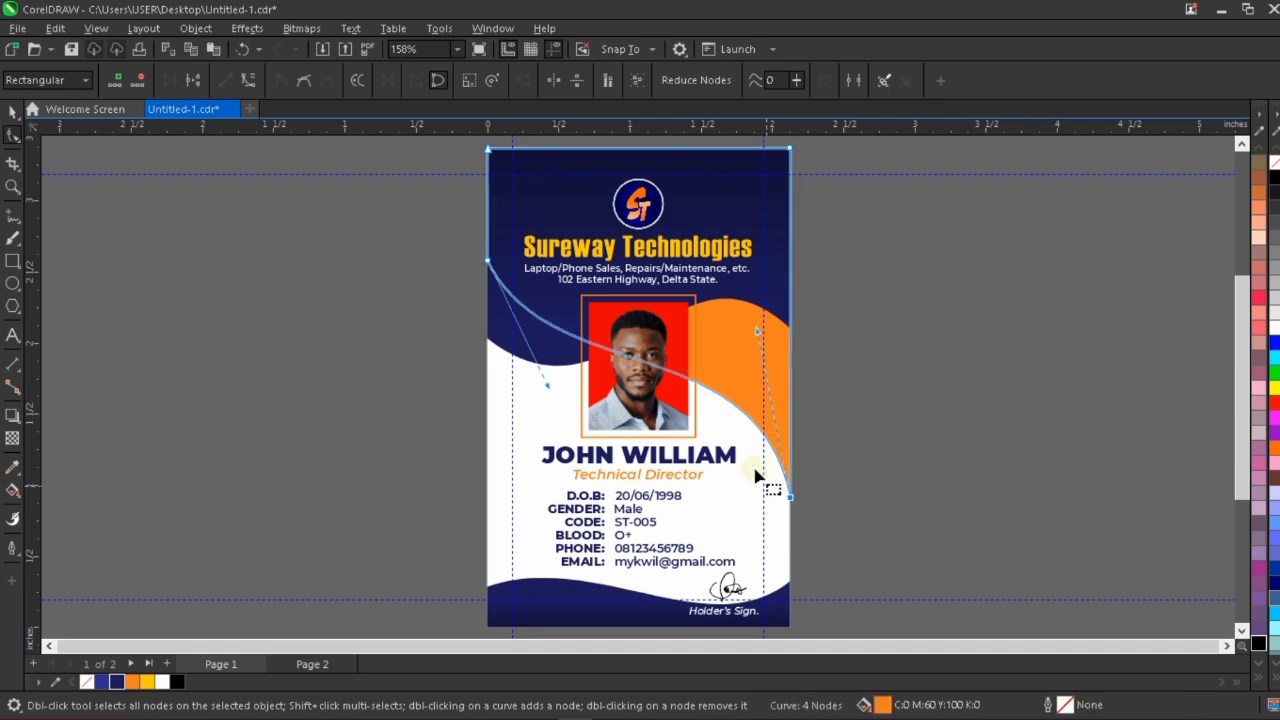
pyautogui.moveTo(757, 331); pyautogui.dragTo(783, 300)
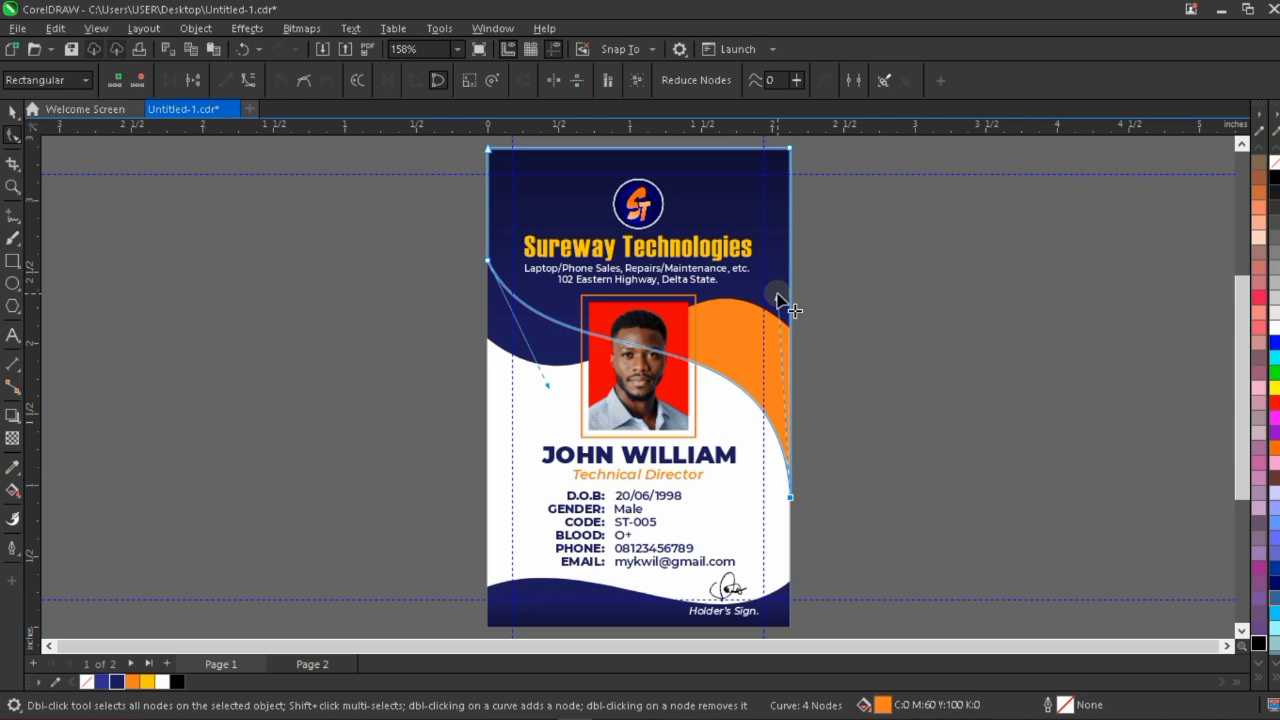
# Nudge the navy header shape's bottom node on the card's left edge slightly down, leaving nothing selected.
pyautogui.click(537, 352)
pyautogui.moveTo(430, 316); pyautogui.dragTo(561, 405)
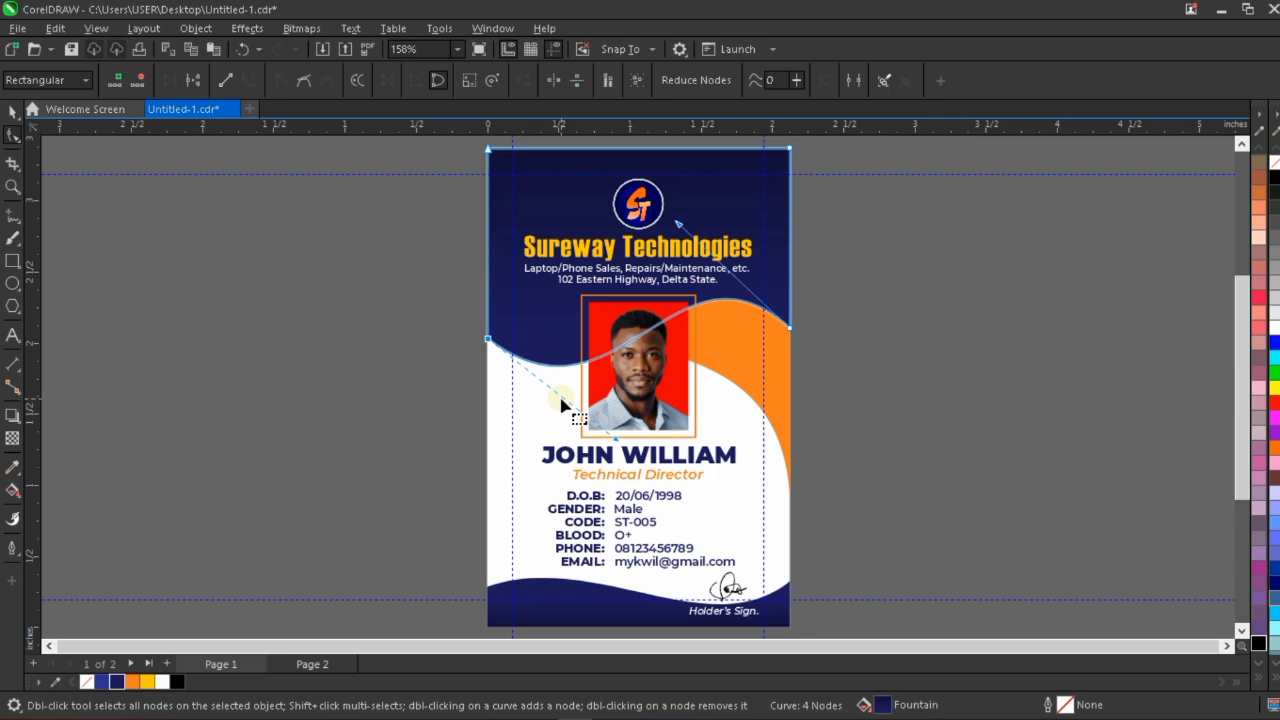
pyautogui.press('Down')
pyautogui.press('Down')
pyautogui.press('Down')
pyautogui.press('Down')
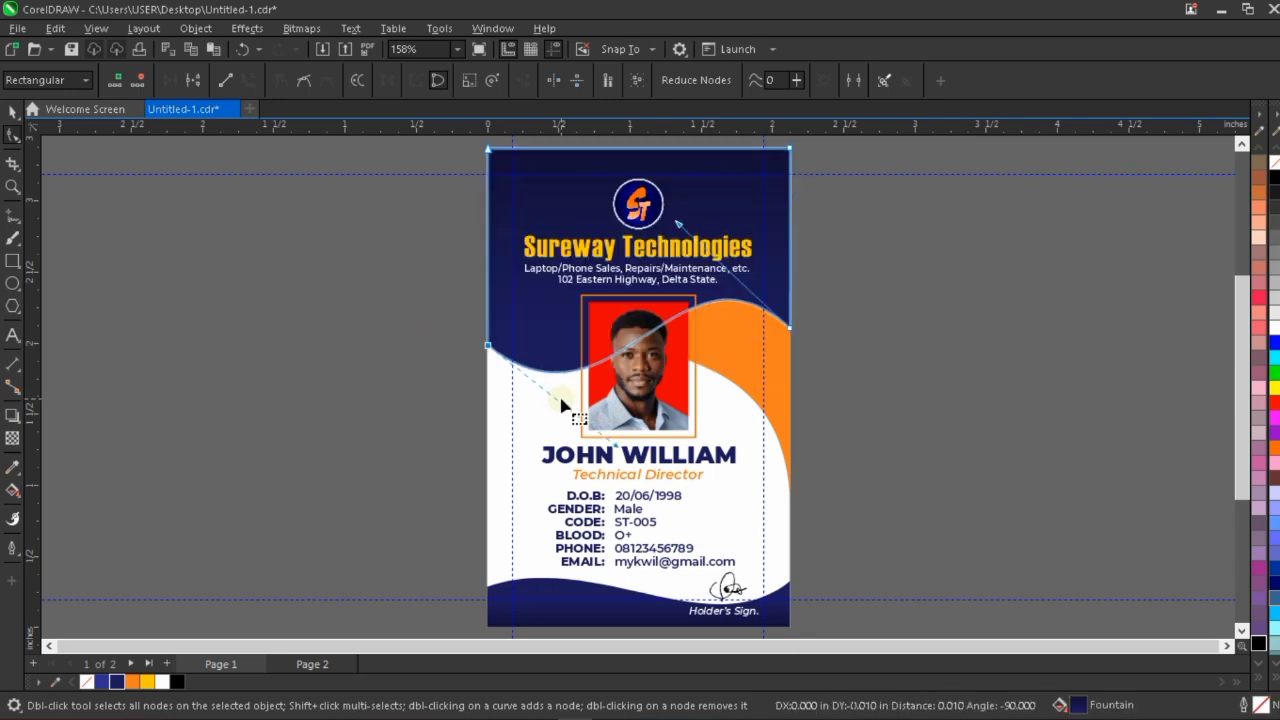
pyautogui.click(925, 366)
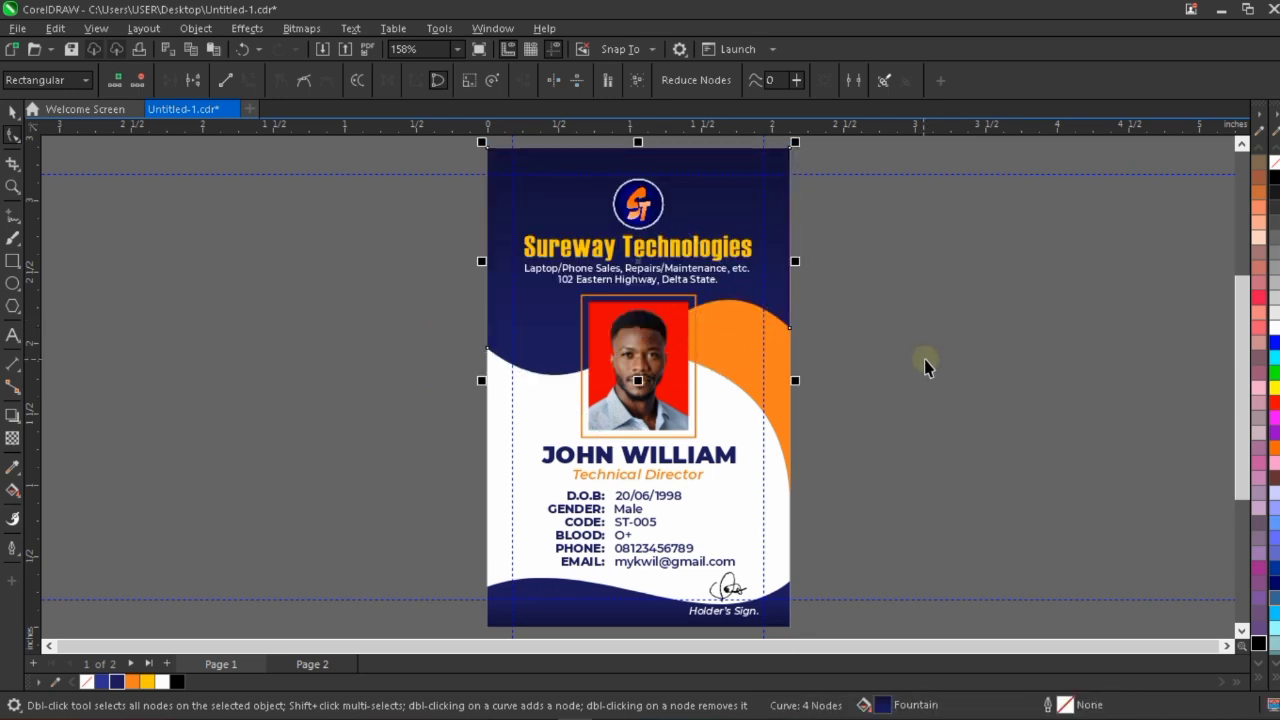
pyautogui.press('space')
pyautogui.click(931, 366)
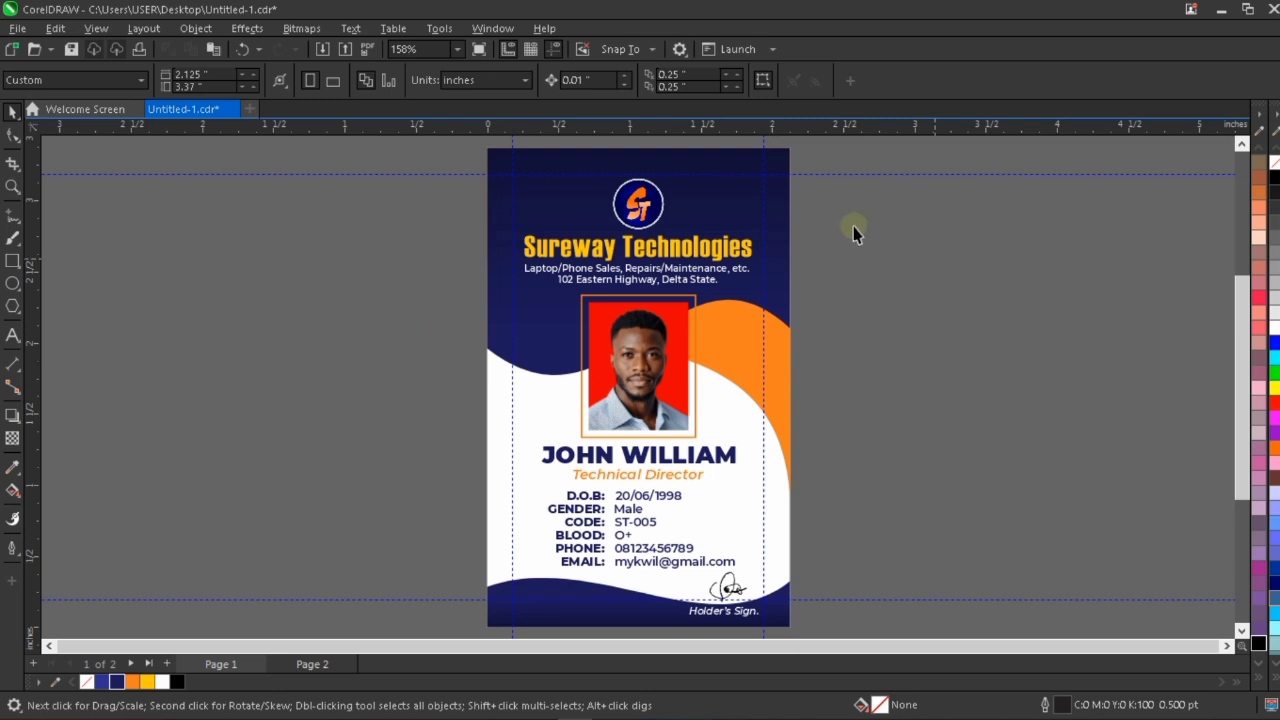
# Preview the card front at full screen and save the document.
pyautogui.rightClick(895, 238)
pyautogui.click(909, 239)
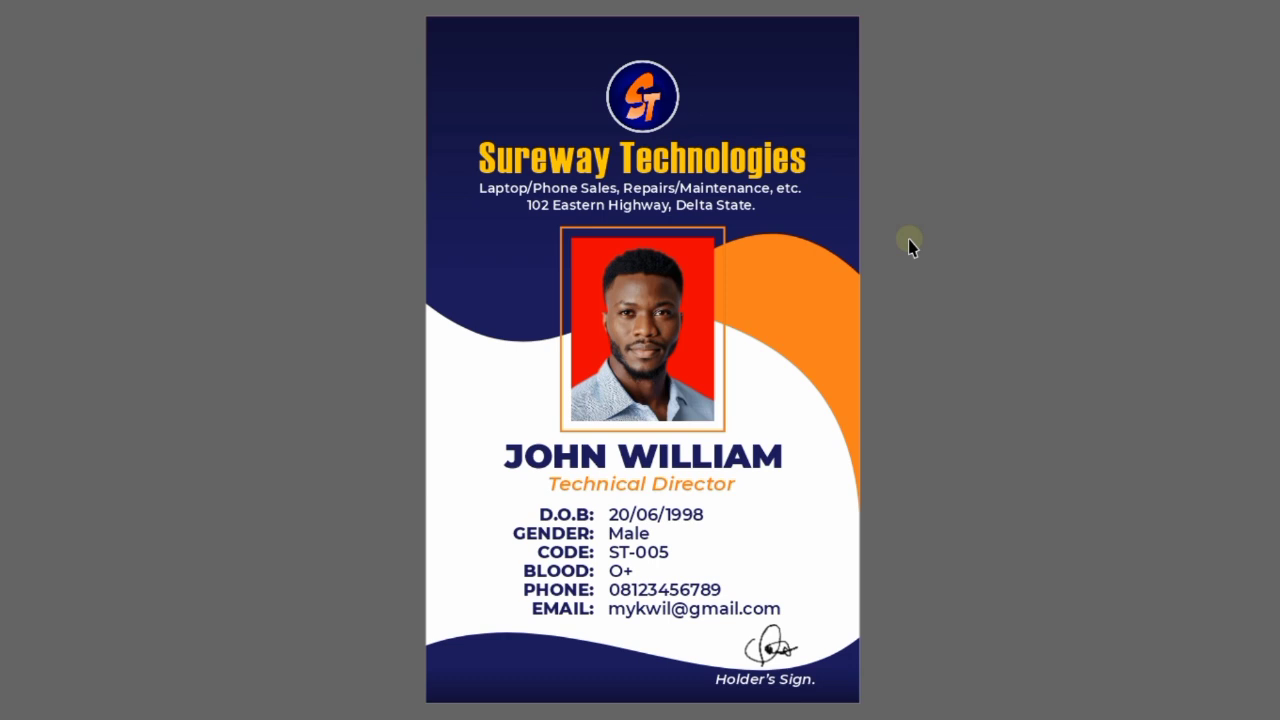
pyautogui.click(873, 440)
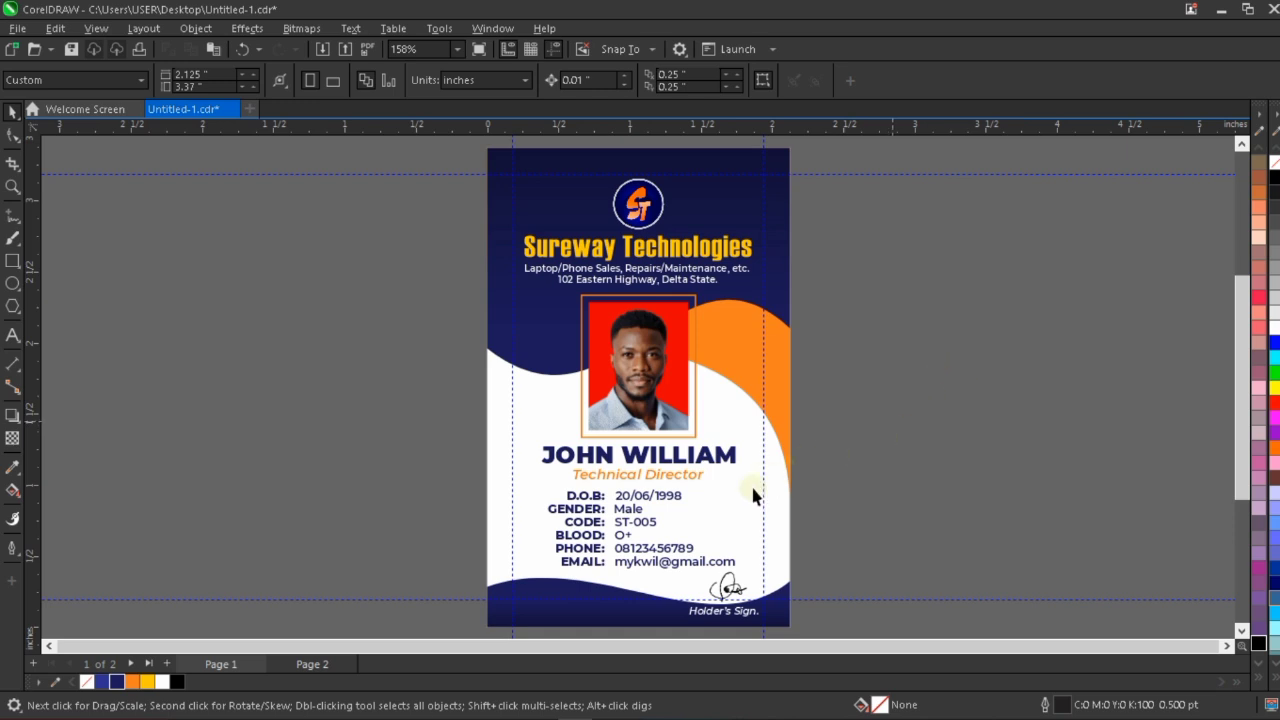
pyautogui.hotkey('ctrl', 's')
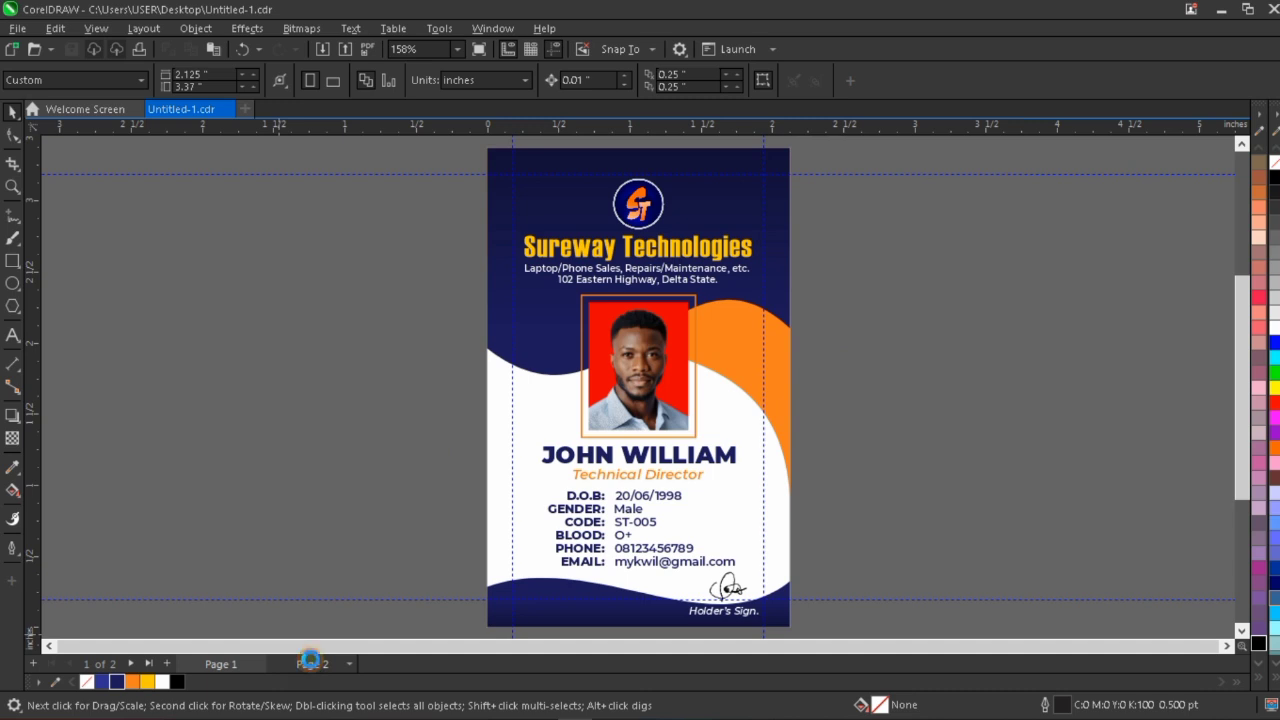
# On Page 2, create a page-sized 2.125 by 3.37 inch rectangle and remove its outline.
pyautogui.click(311, 663)
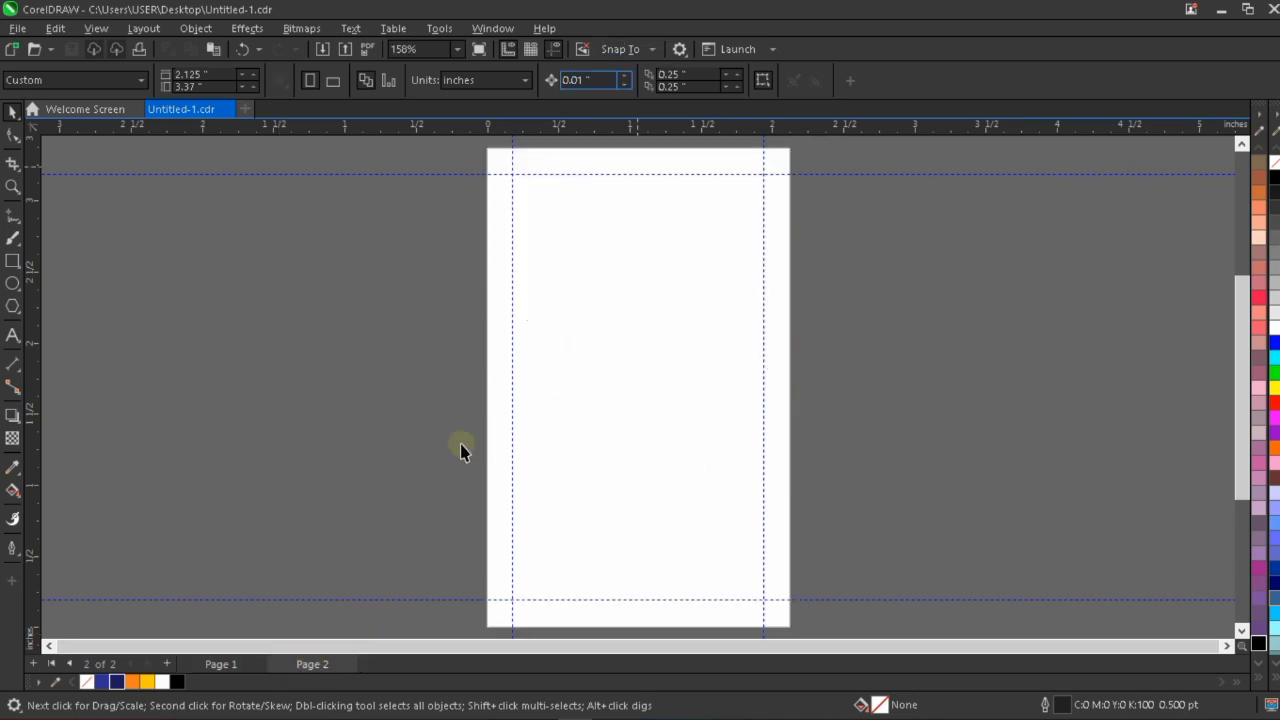
pyautogui.doubleClick(13, 262)
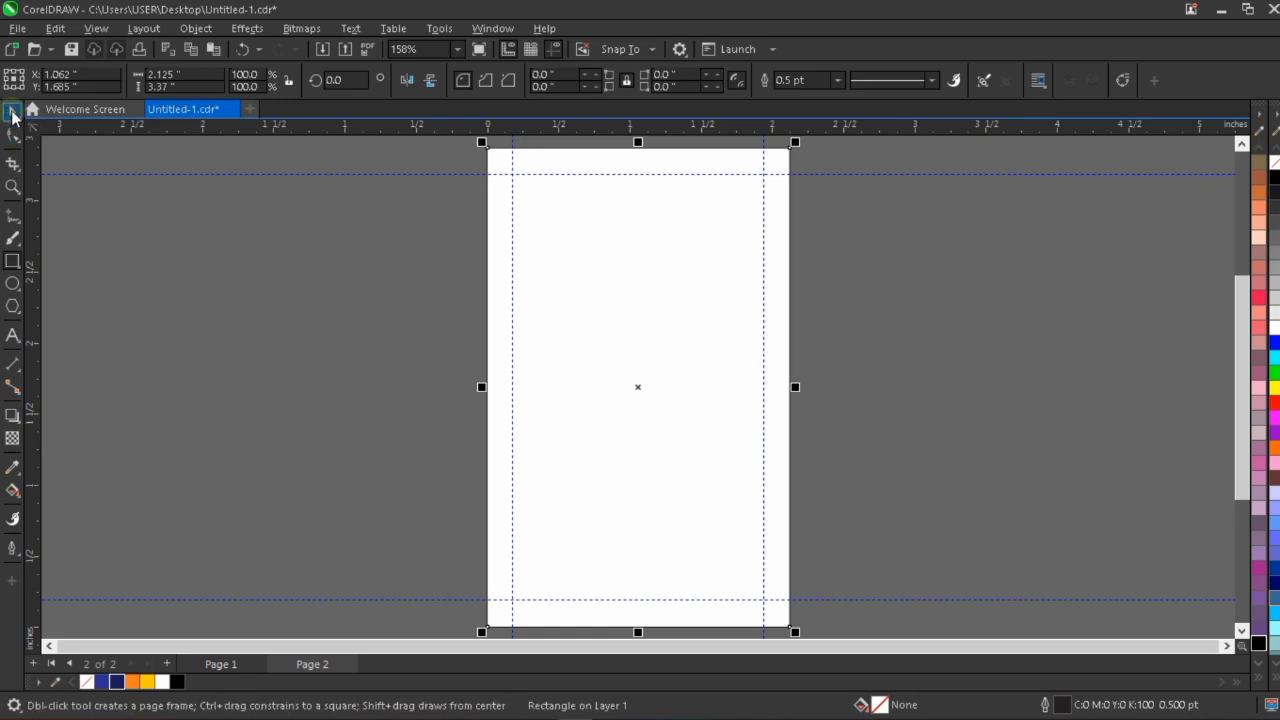
pyautogui.rightClick(87, 681)
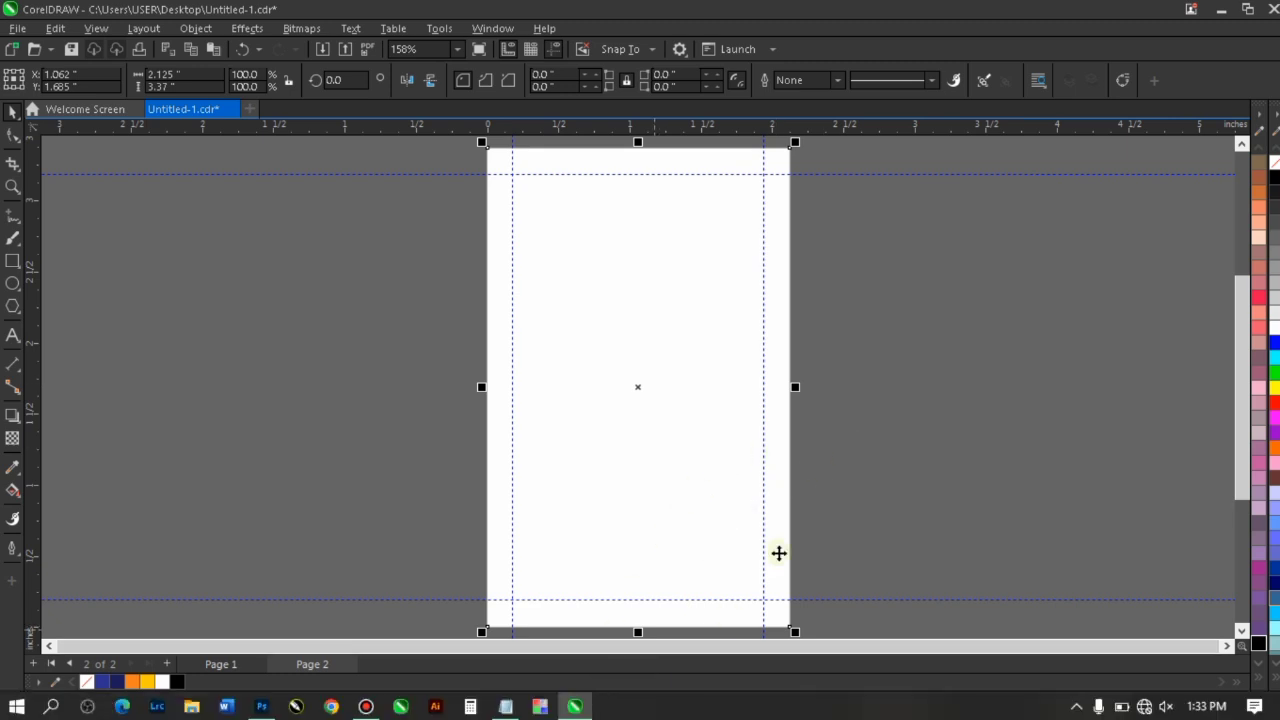
pyautogui.click(414, 515)
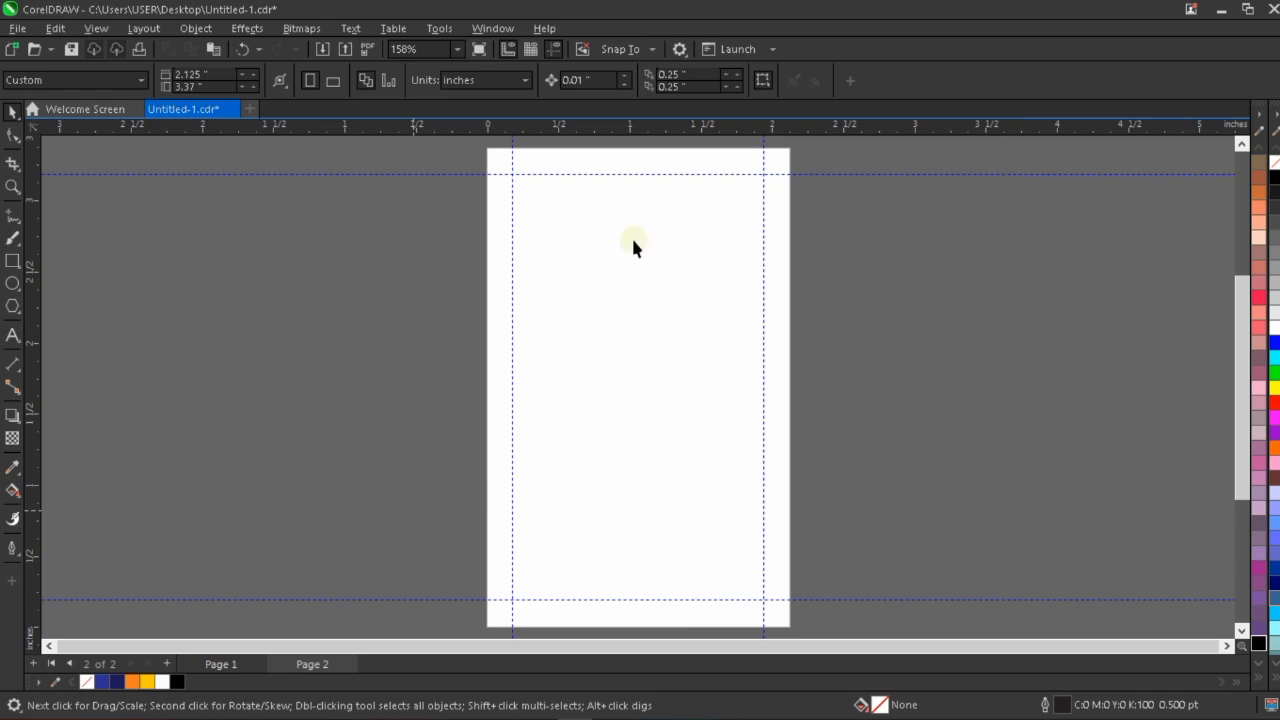
pyautogui.click(604, 258)
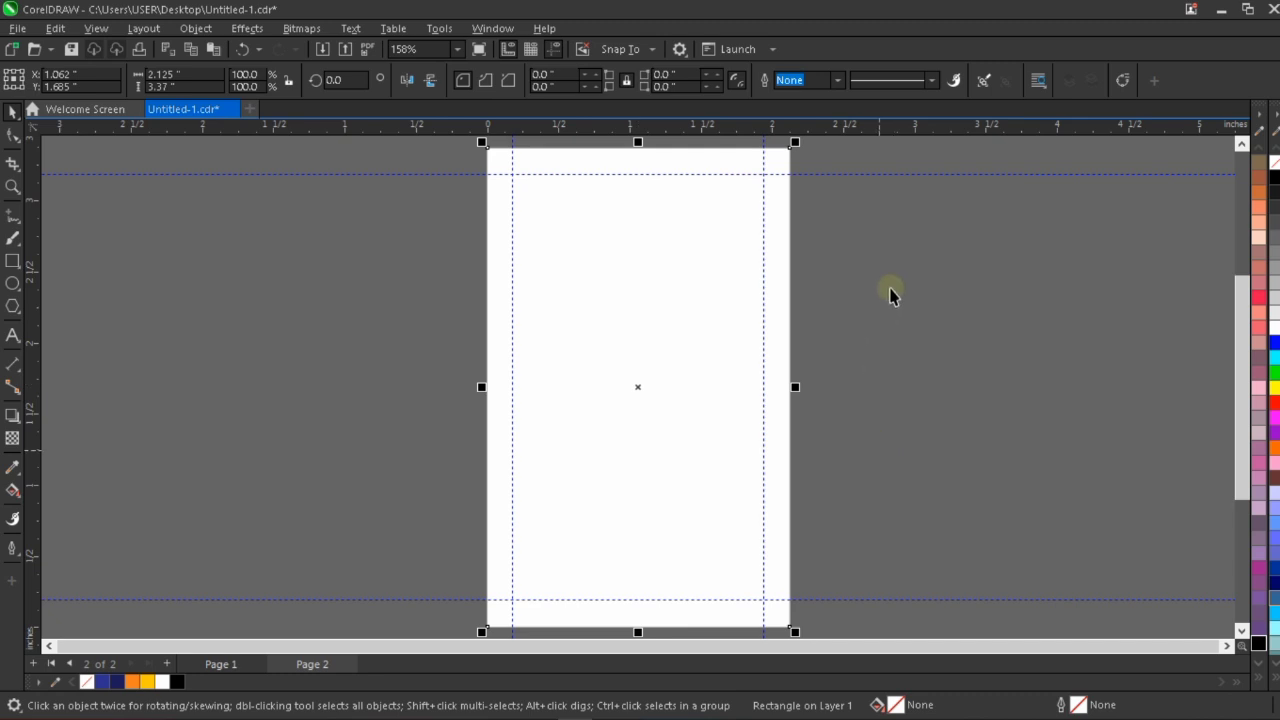
pyautogui.click(891, 289)
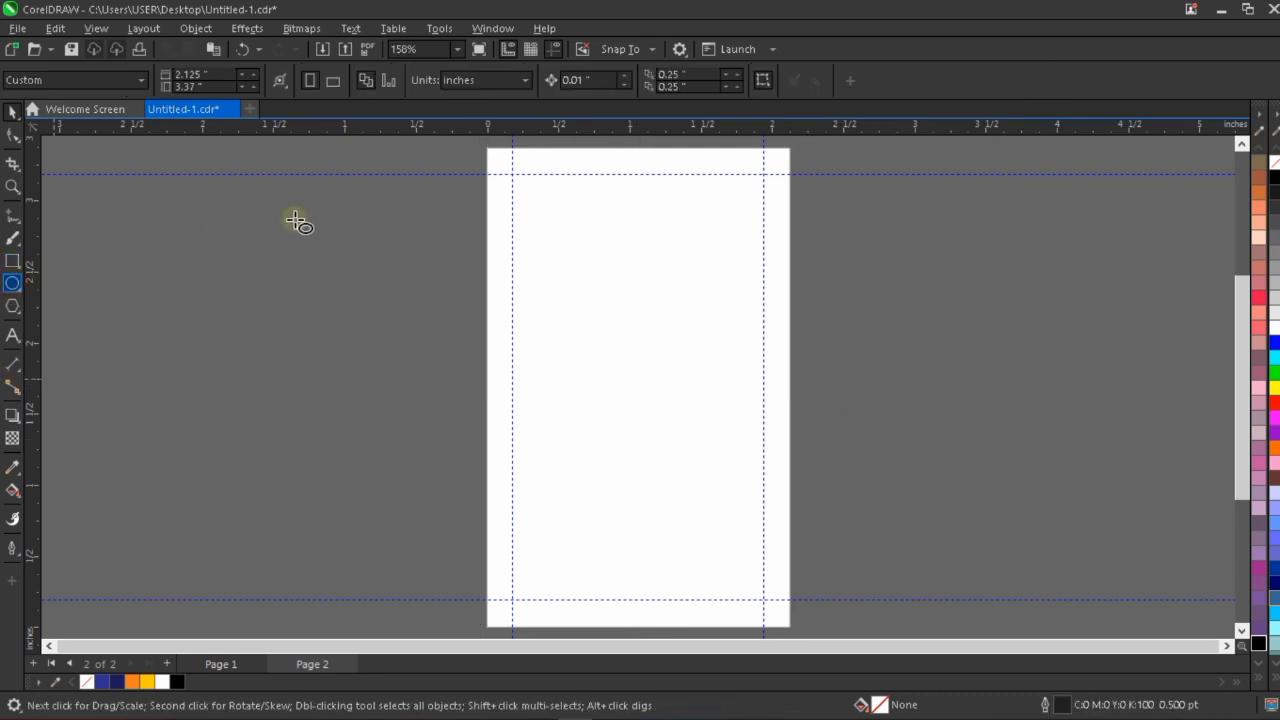
# Draw a circle about 1.11 inches wide overlapping Page 2's left edge, filled navy with no outline.
pyautogui.moveTo(354, 217); pyautogui.dragTo(513, 363)
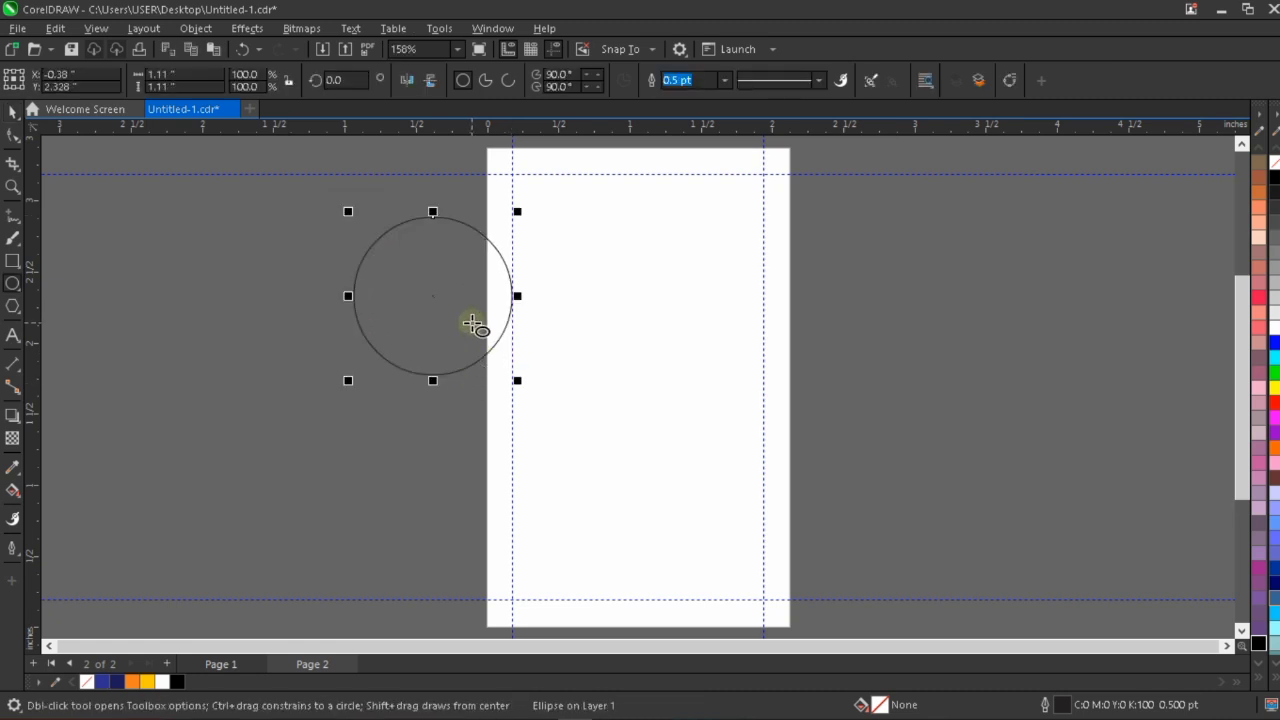
pyautogui.click(12, 113)
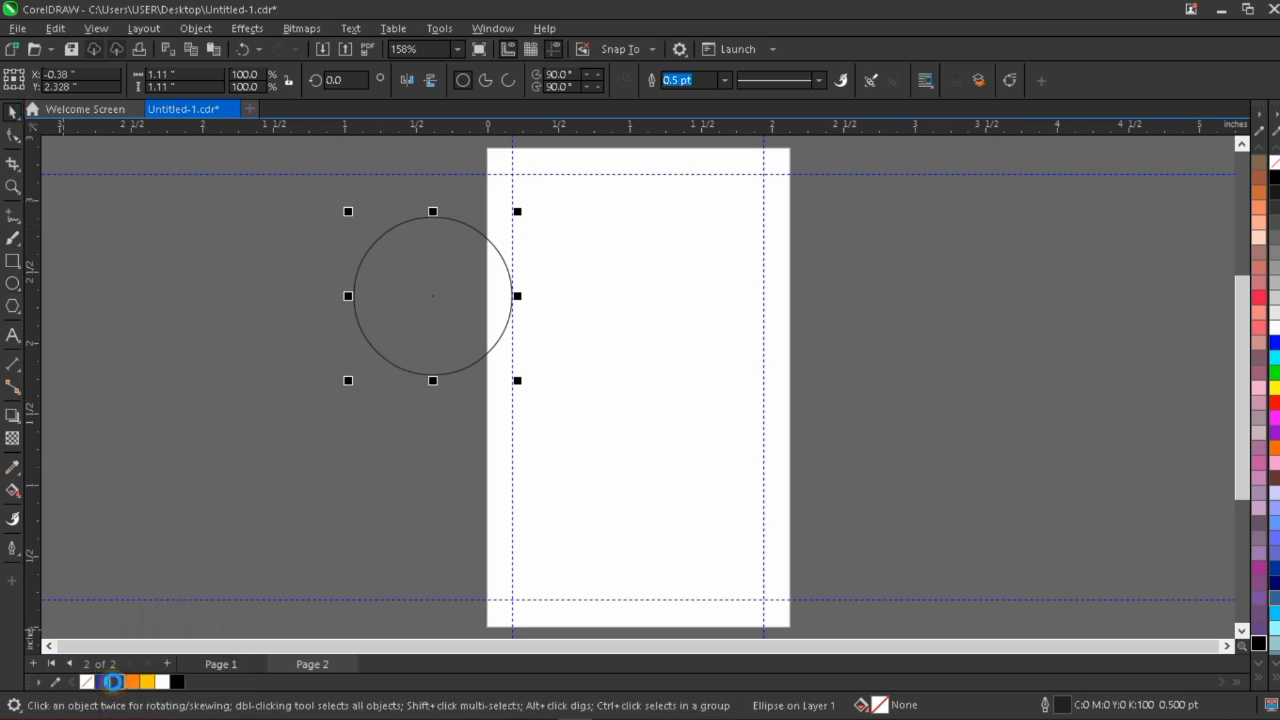
pyautogui.click(116, 682)
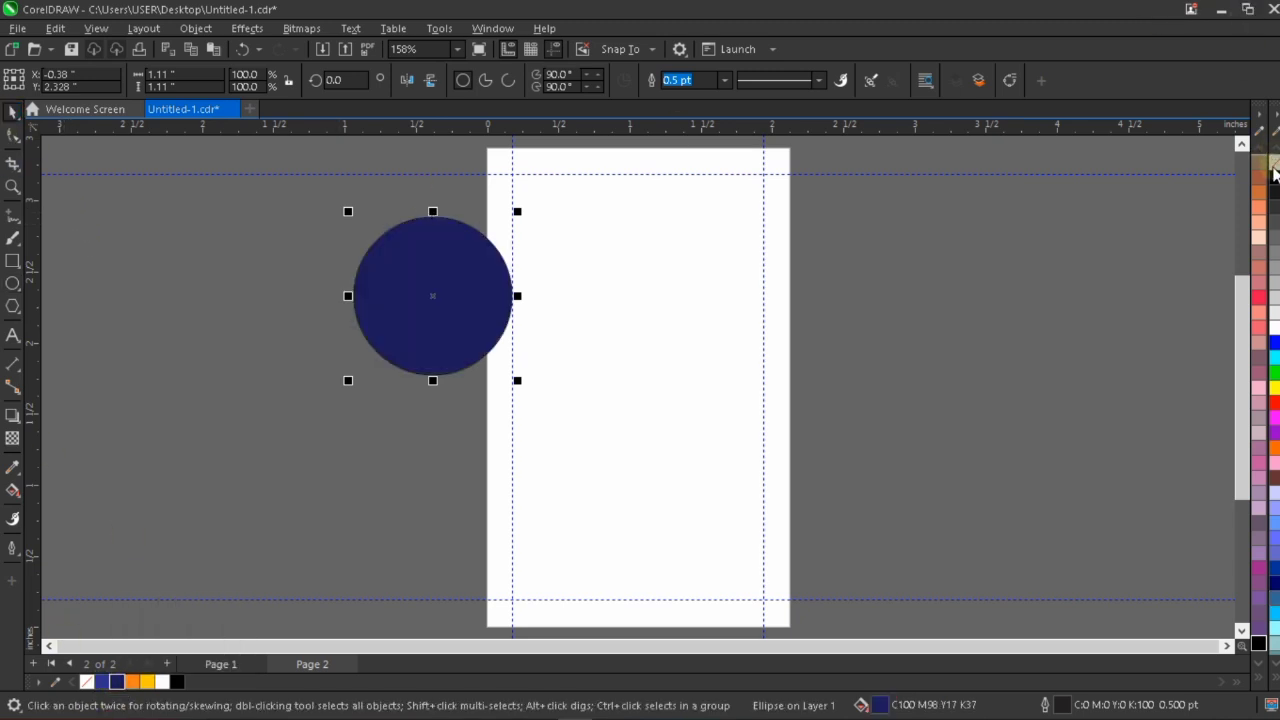
pyautogui.rightClick(1274, 162)
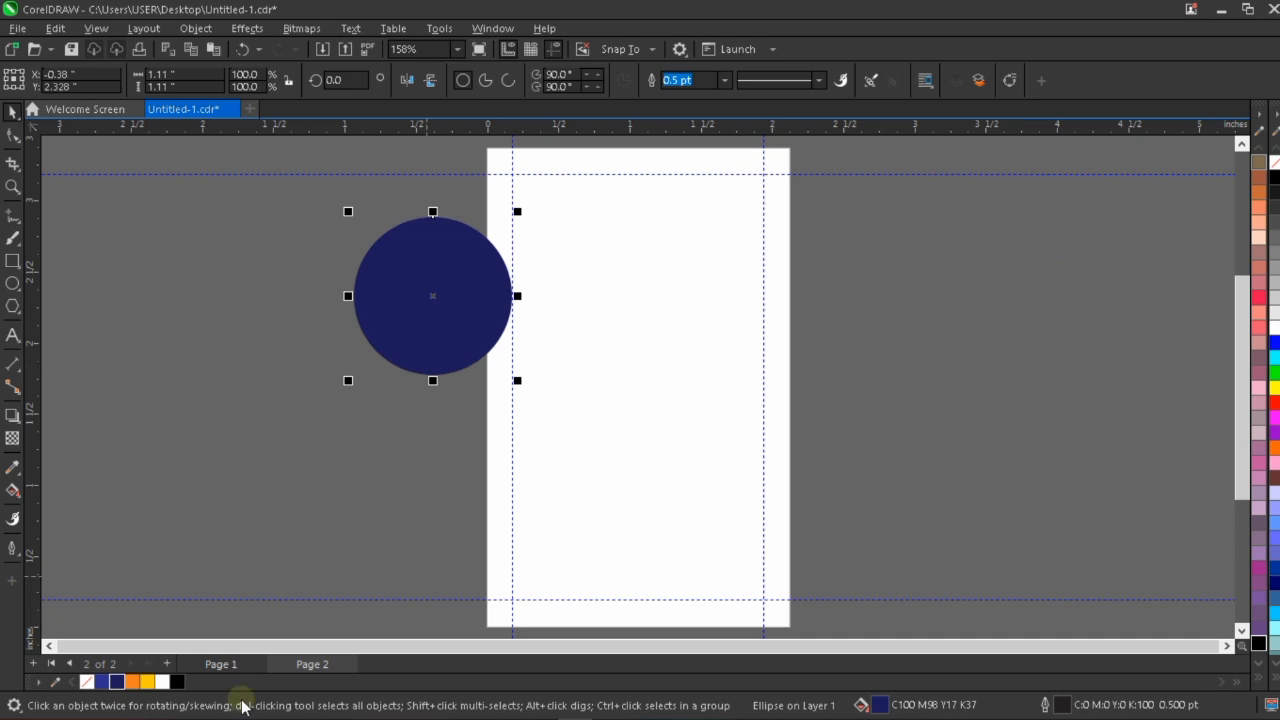
pyautogui.click(308, 666)
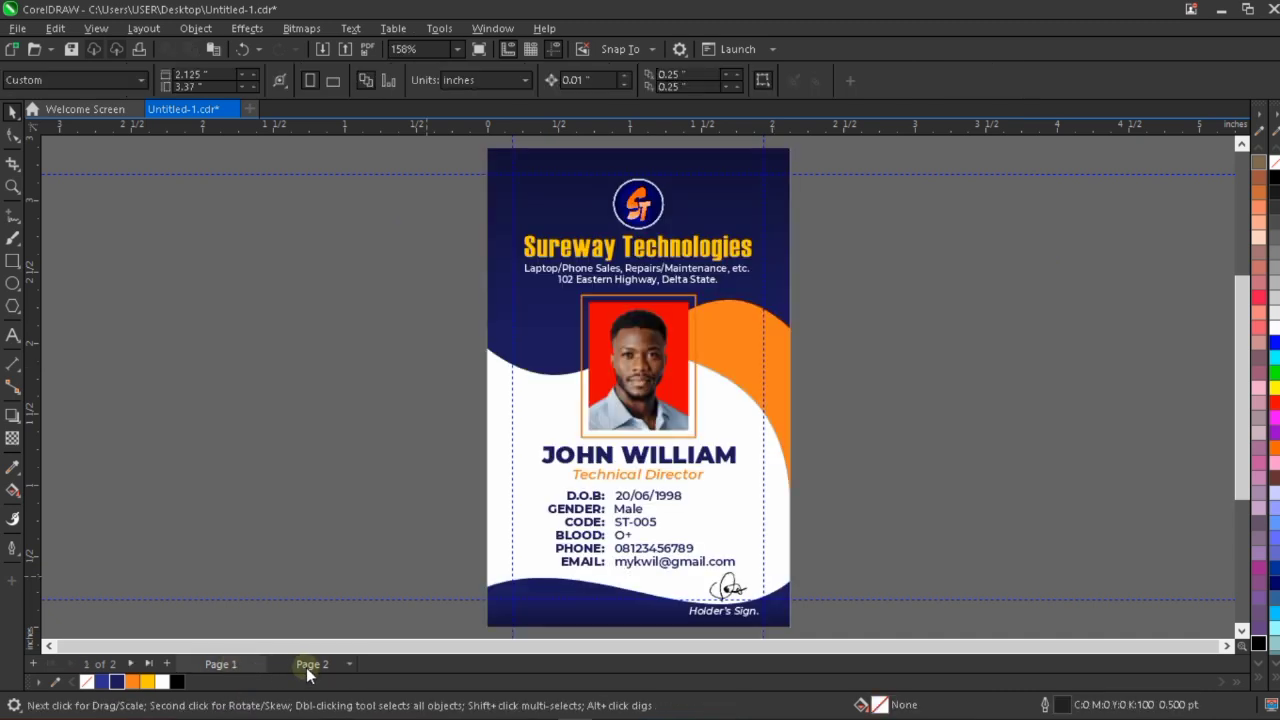
pyautogui.click(311, 666)
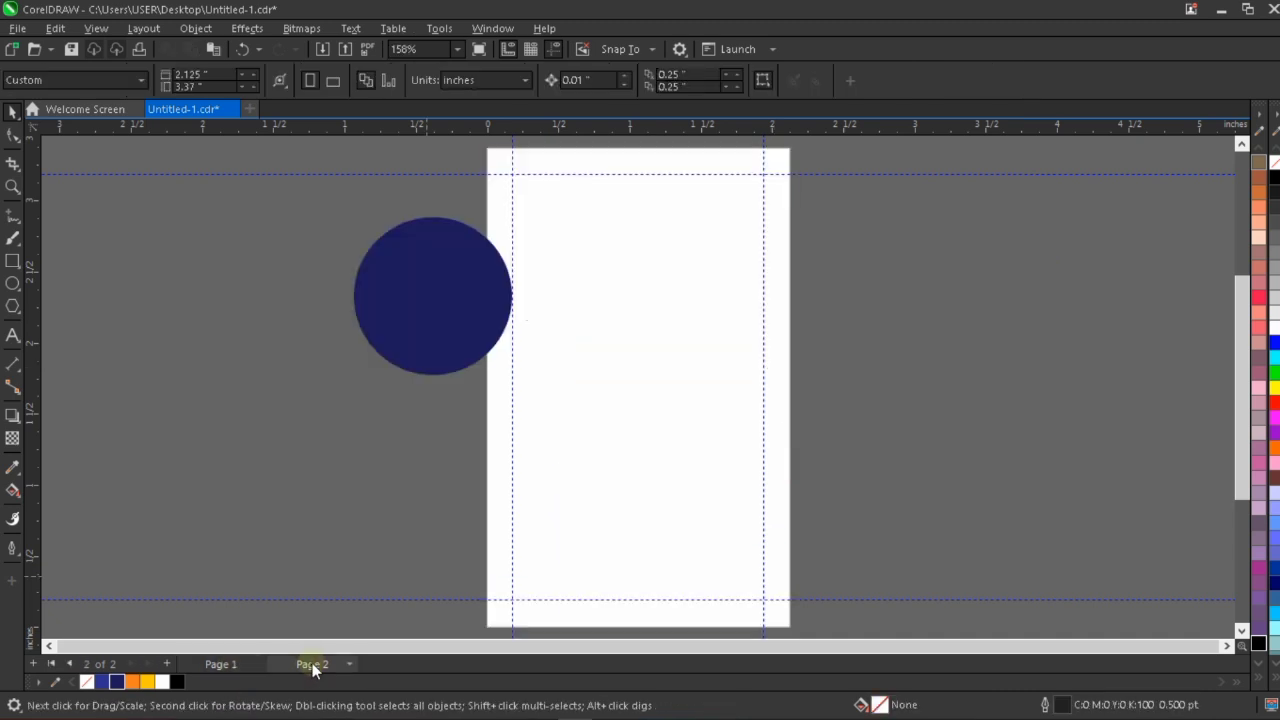
# Reshape the navy circle into an ellipse about 1.262 by 0.971 inches and move it mostly off the page's left edge.
pyautogui.click(469, 316)
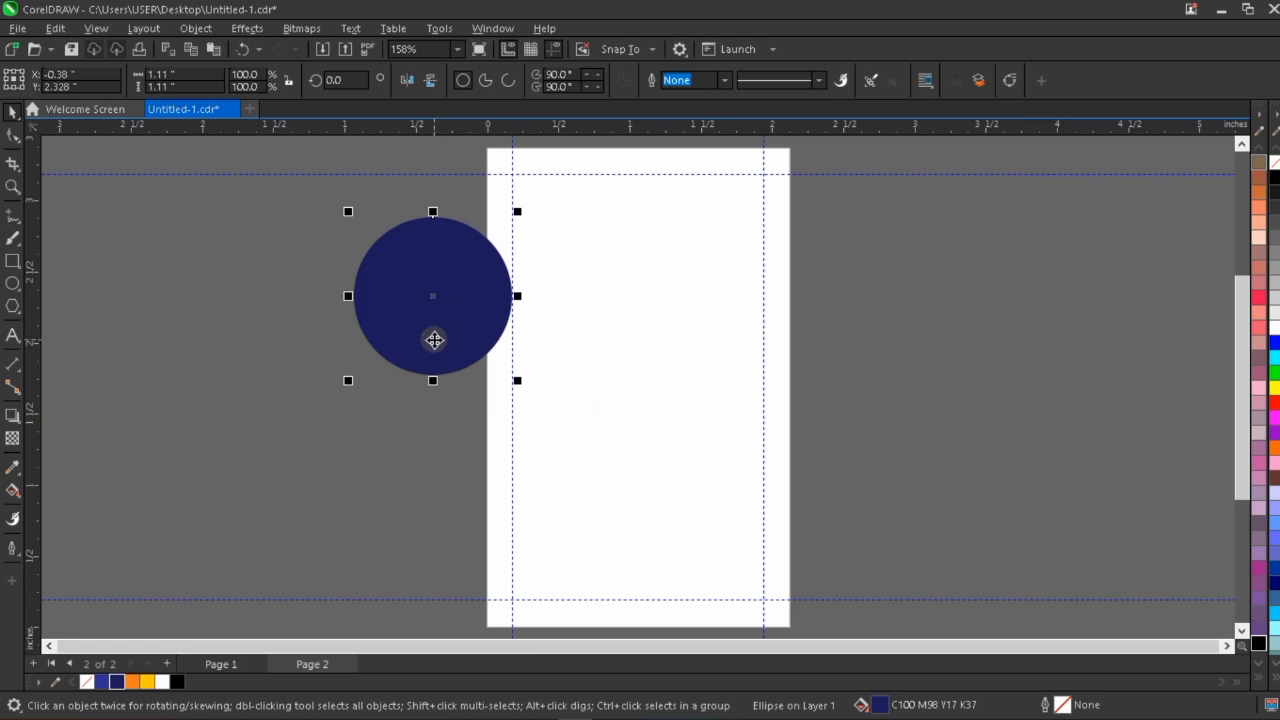
pyautogui.moveTo(432, 380); pyautogui.dragTo(438, 362)
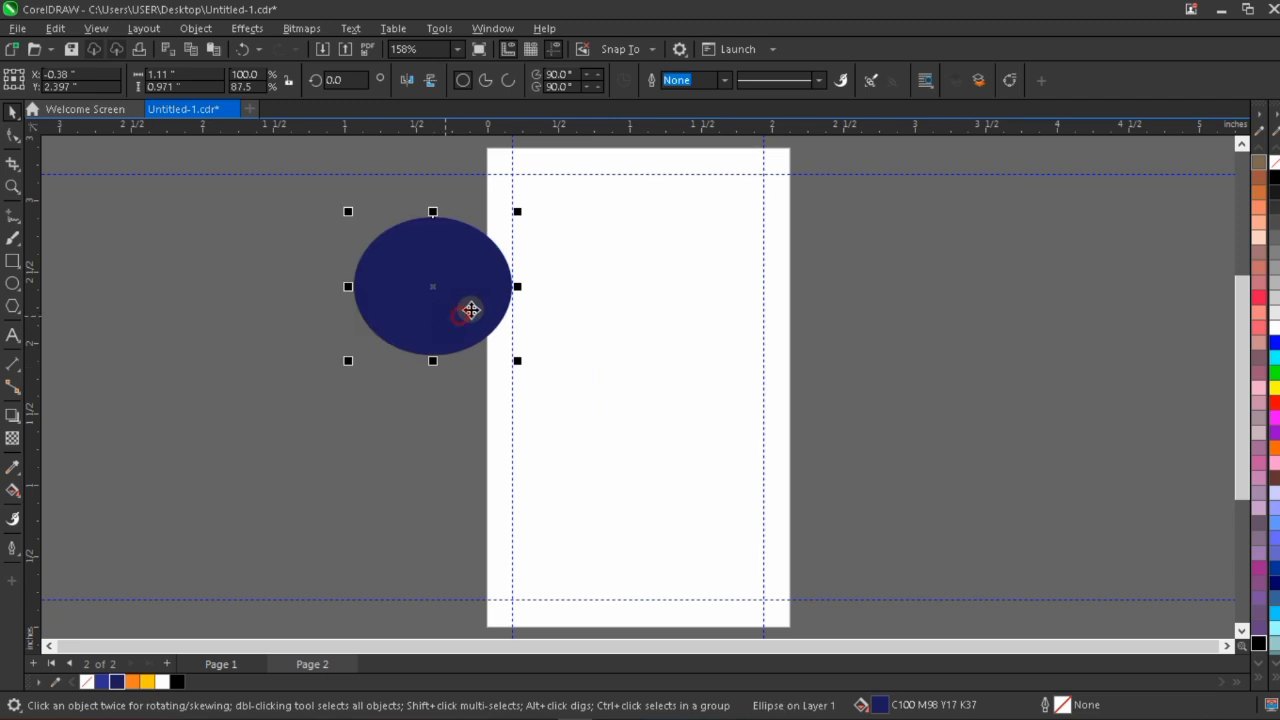
pyautogui.moveTo(465, 310); pyautogui.dragTo(494, 260)
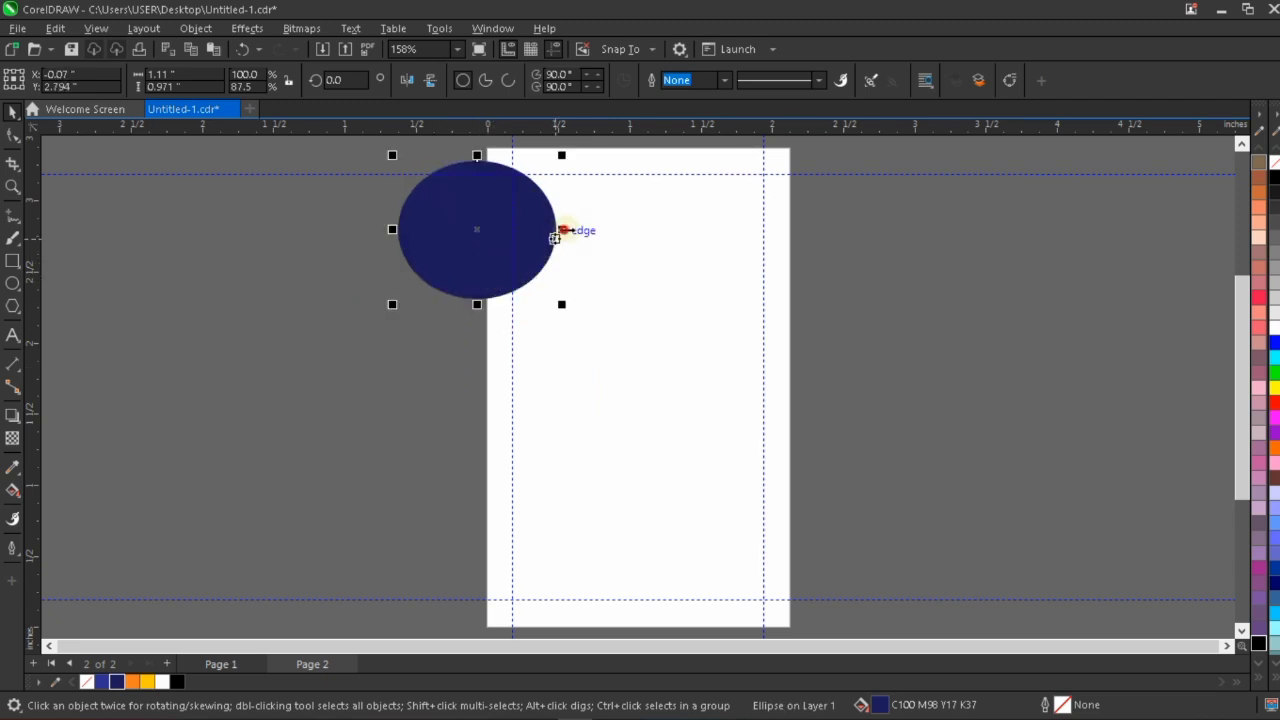
pyautogui.moveTo(554, 238); pyautogui.dragTo(577, 238)
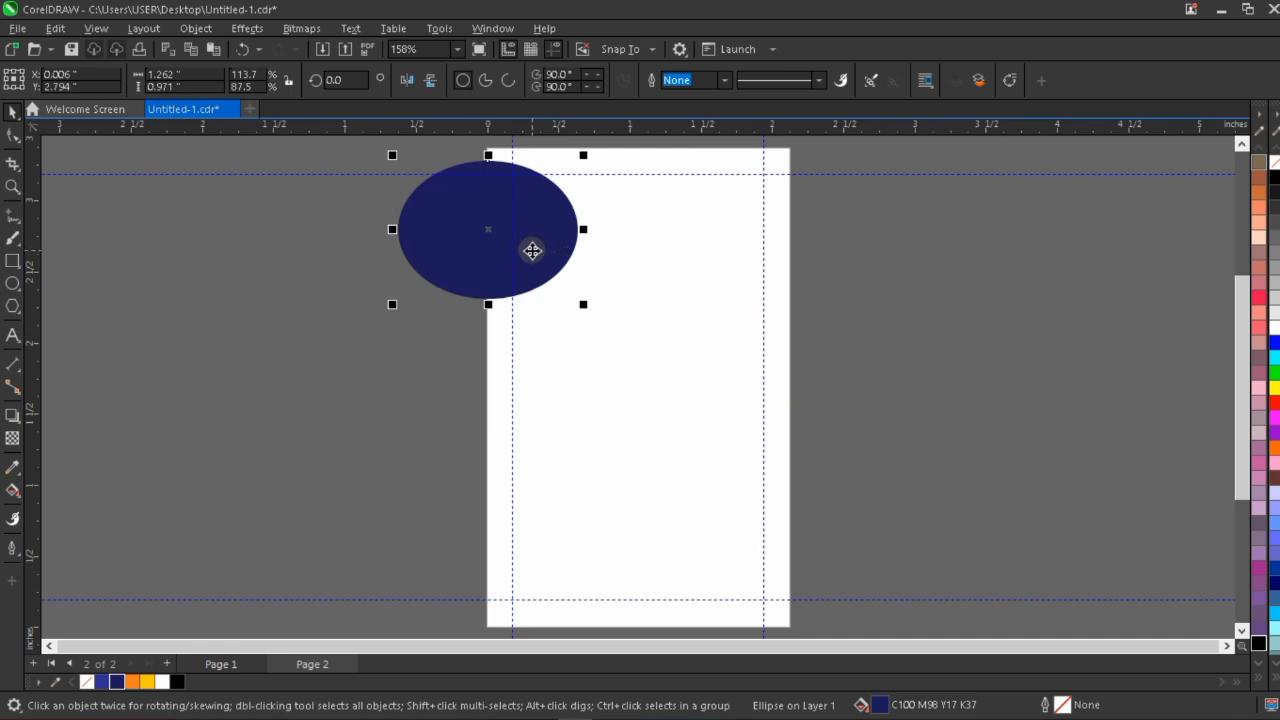
pyautogui.moveTo(420, 231); pyautogui.dragTo(340, 275)
# PowerClip the navy ellipse inside the page-sized rectangle.
pyautogui.click(706, 290)
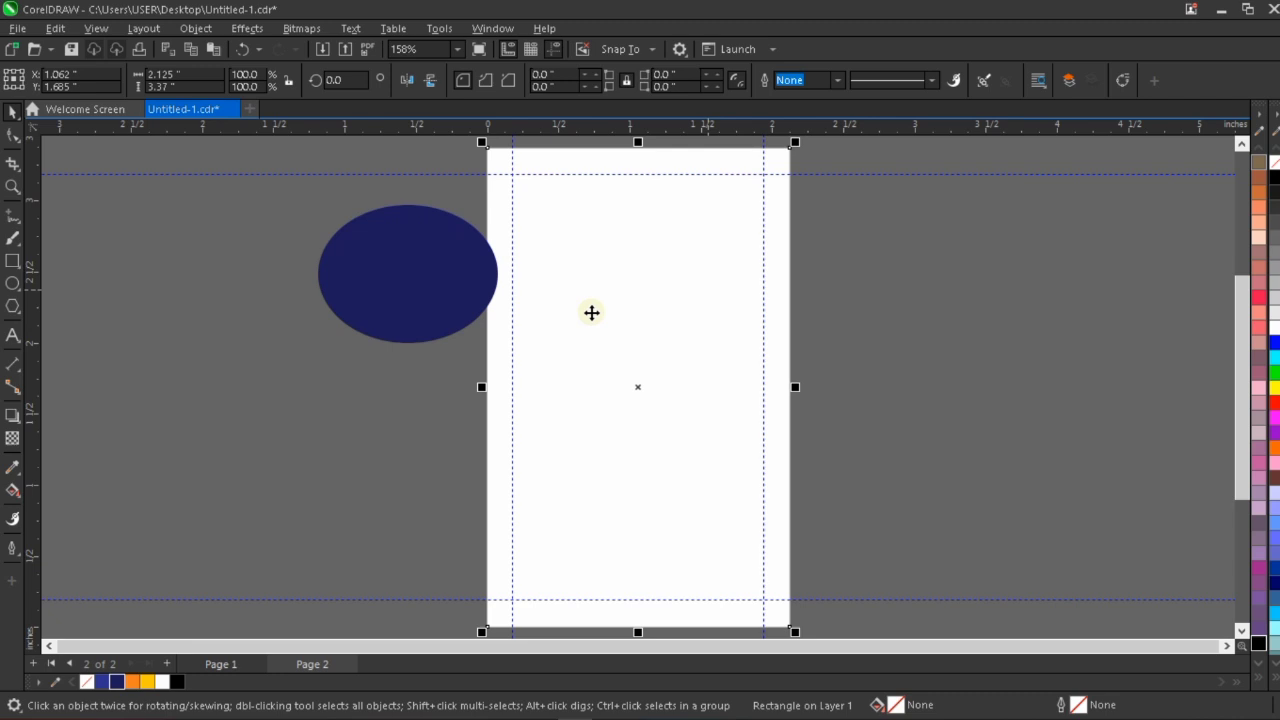
pyautogui.click(366, 262)
pyautogui.click(192, 28)
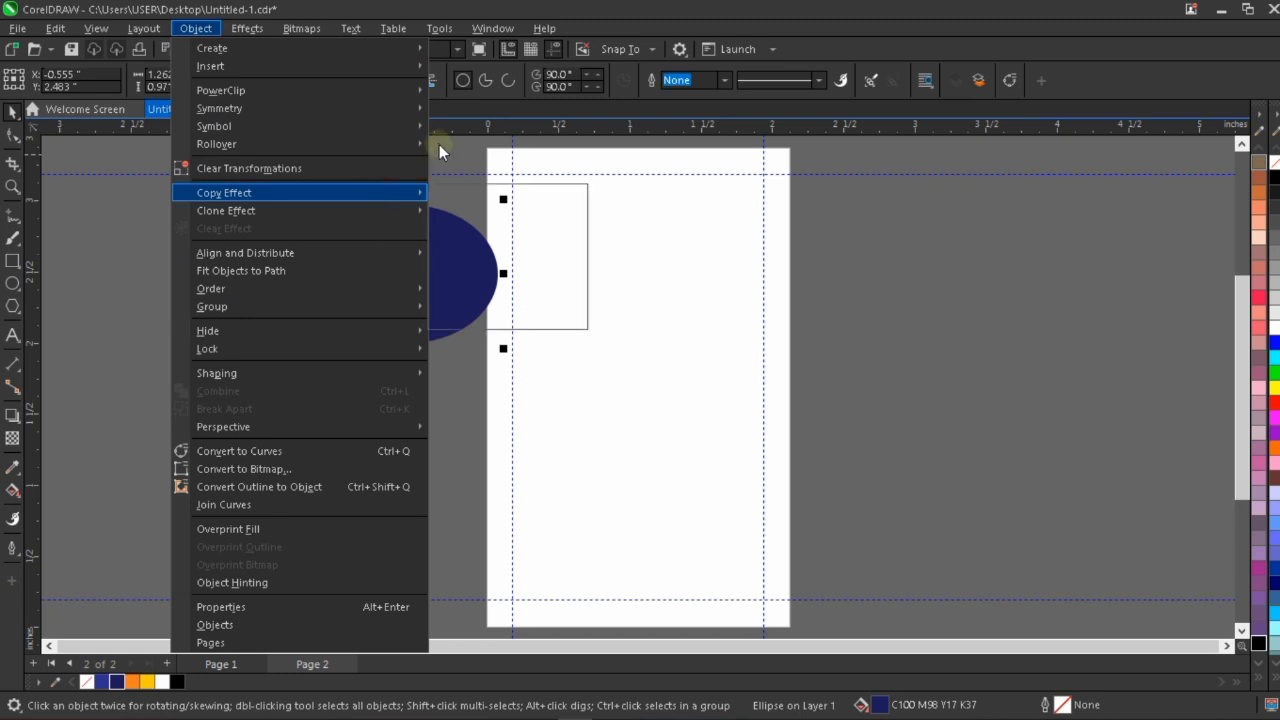
pyautogui.moveTo(304, 96)
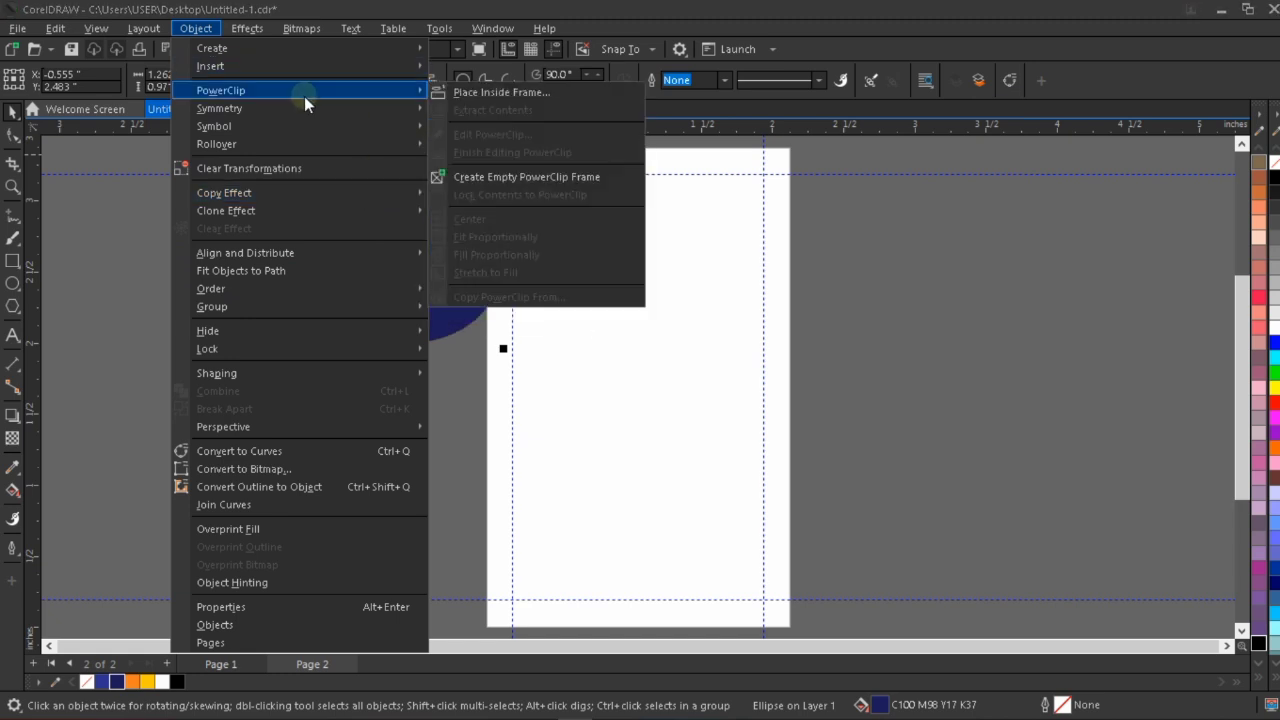
pyautogui.click(470, 94)
pyautogui.click(600, 234)
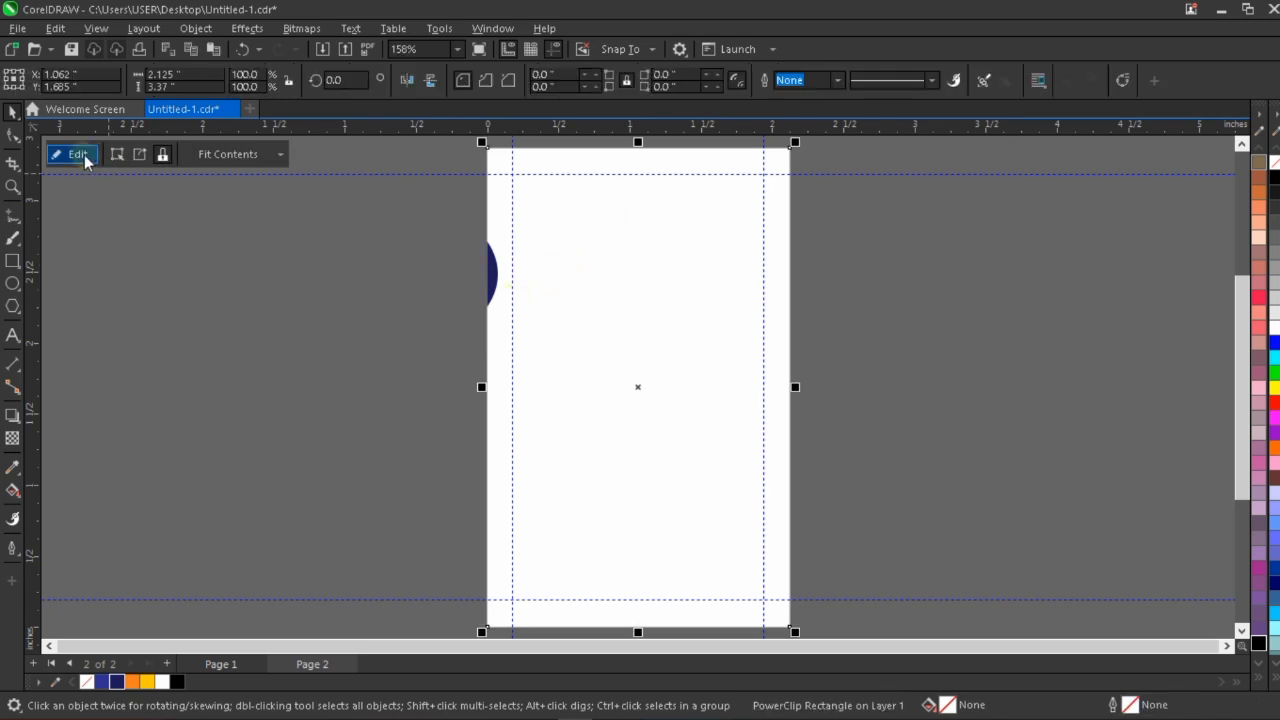
# Edit the PowerClip contents and move the ellipse over the card's top-left corner, at about X 0.528, Y 3.316 inches.
pyautogui.rightClick(680, 263)
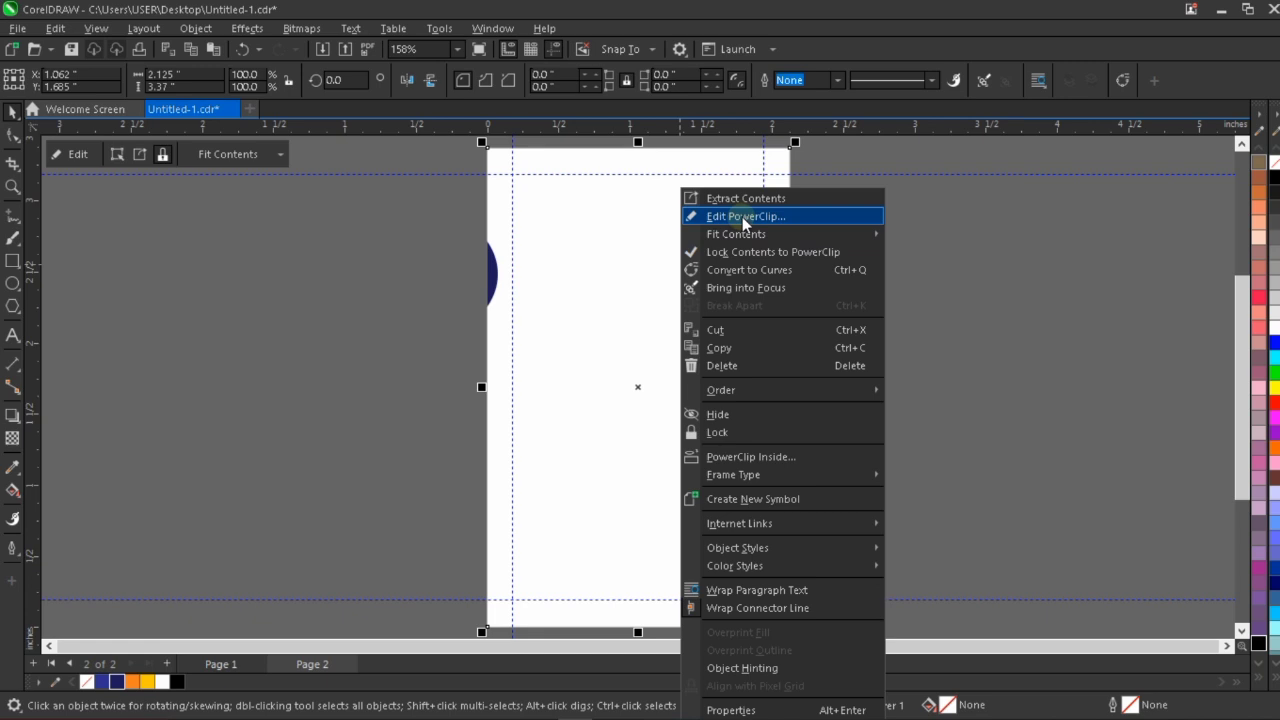
pyautogui.click(742, 217)
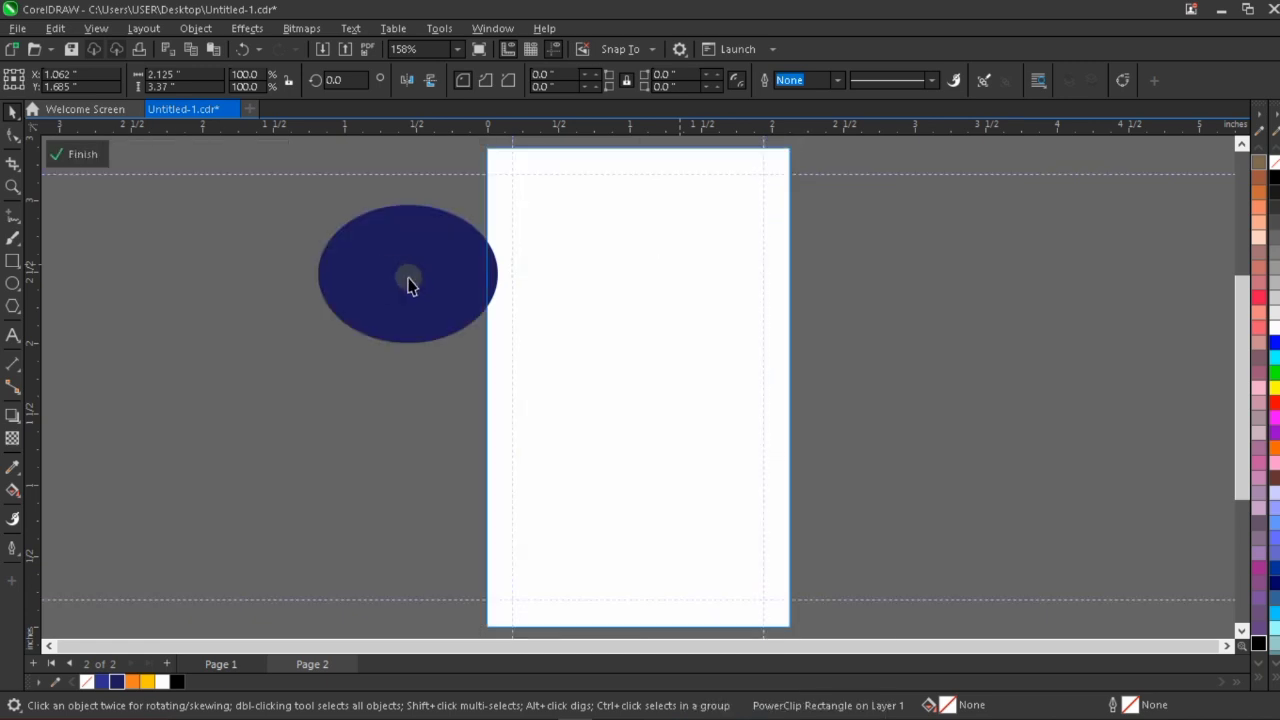
pyautogui.click(411, 274)
pyautogui.moveTo(417, 297); pyautogui.dragTo(606, 200)
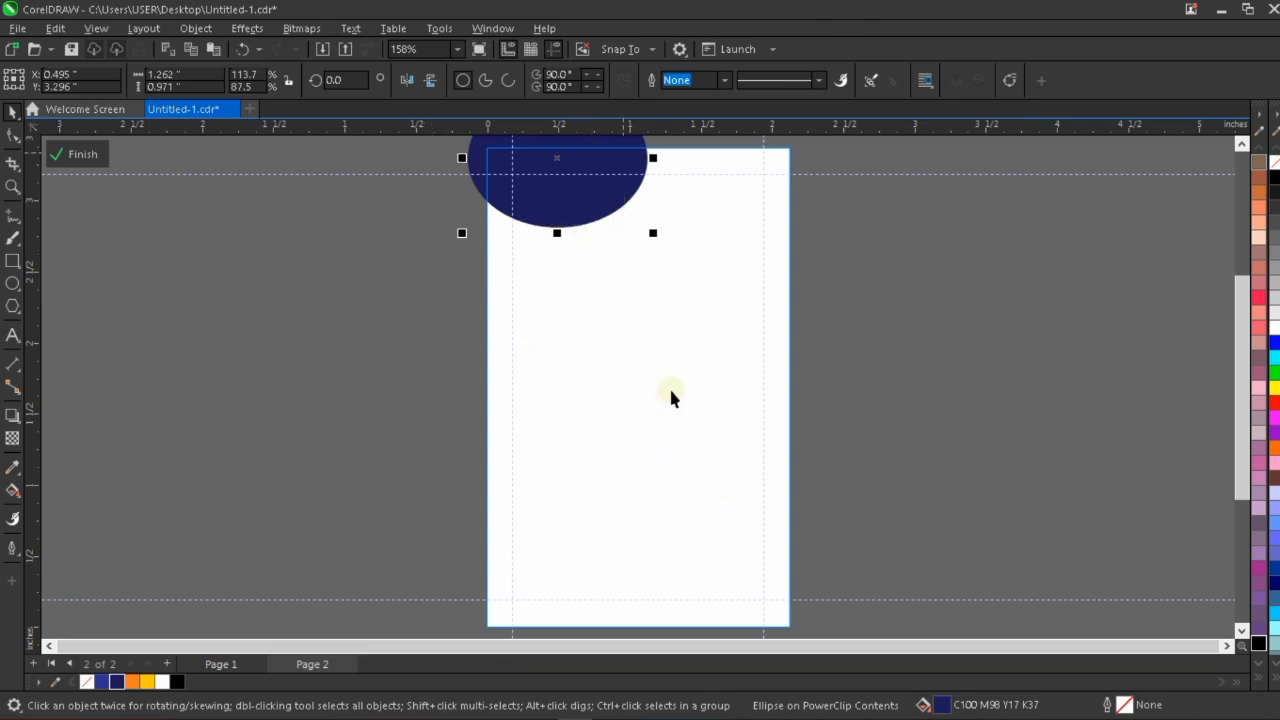
pyautogui.click(593, 204)
pyautogui.moveTo(593, 204); pyautogui.dragTo(598, 201)
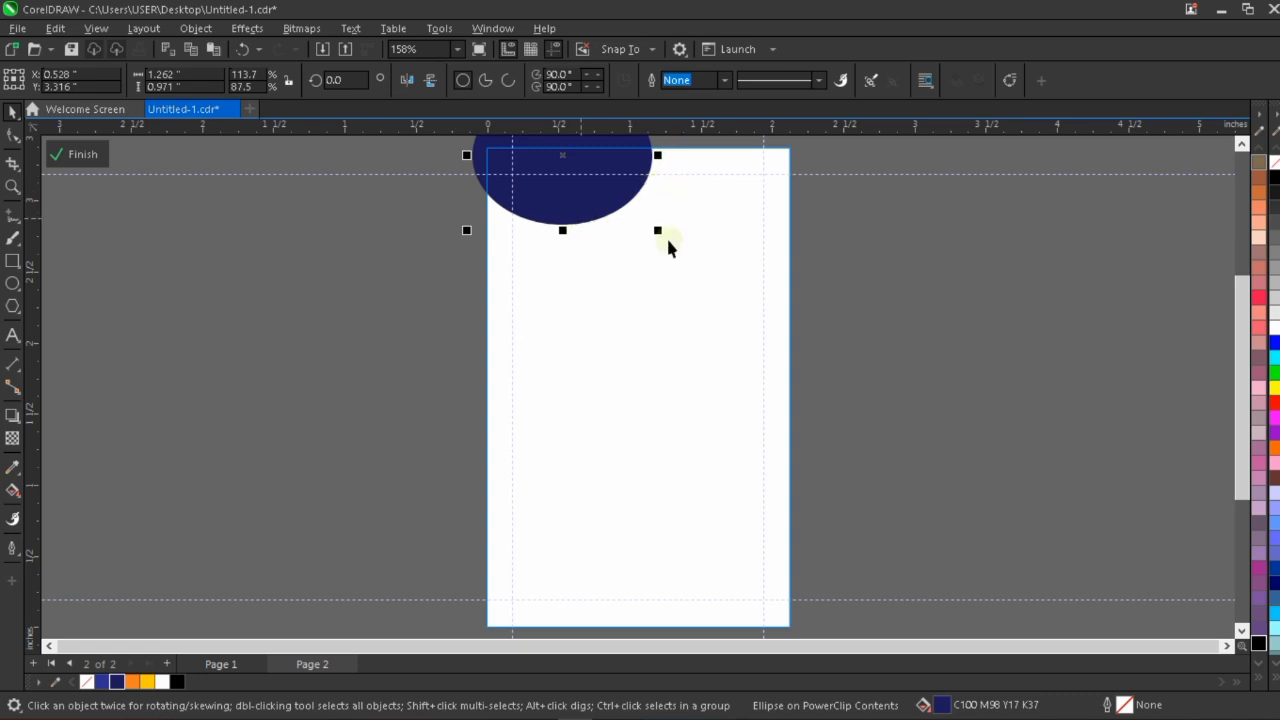
# Paste a copy of the navy ellipse and move it to the card's top-right corner, at about X 1.578, Y 3.58 inches.
pyautogui.hotkey('ctrl', 'v')
pyautogui.moveTo(574, 202); pyautogui.dragTo(749, 173)
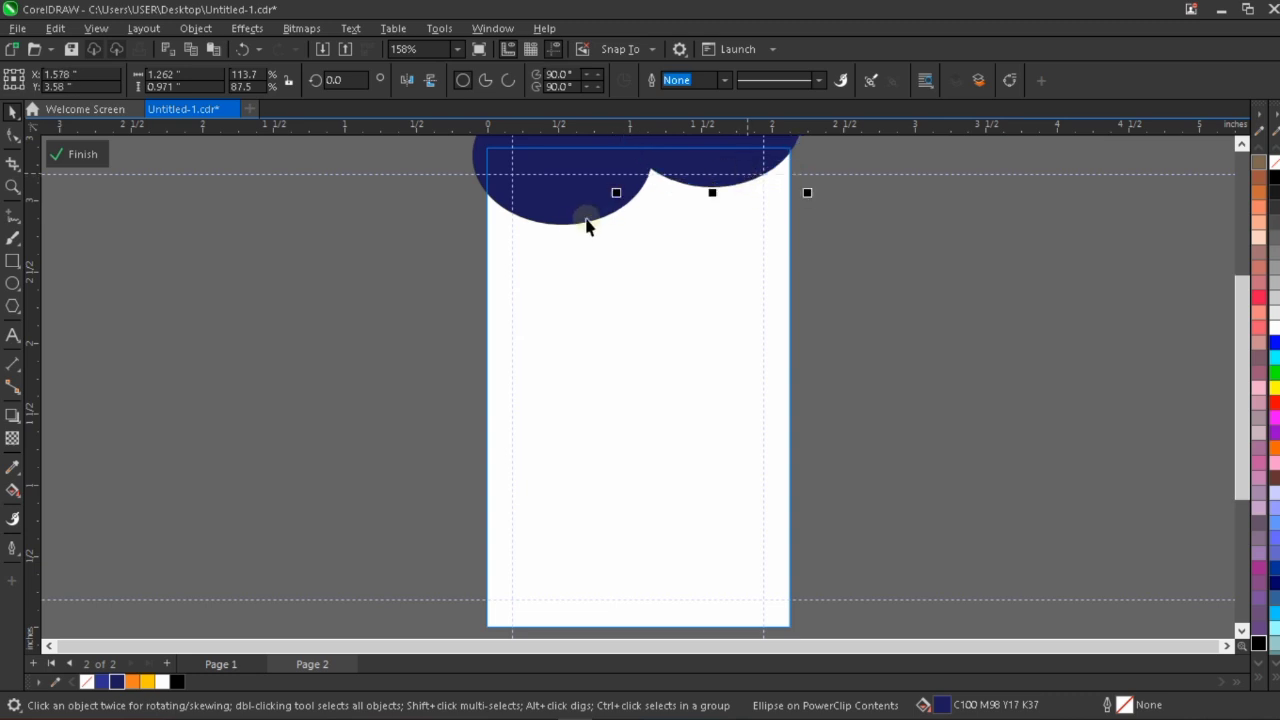
# Enlarge the top-left navy ellipse to about 1.361 by 1.047 inches and fine-tune the horizontal positions of both navy ellipses.
pyautogui.moveTo(656, 230)
pyautogui.mouseDown()
pyautogui.moveTo(671, 249)
pyautogui.moveTo(666, 214)
pyautogui.moveTo(672, 236)
pyautogui.mouseUp()
pyautogui.moveTo(631, 194); pyautogui.dragTo(626, 194)
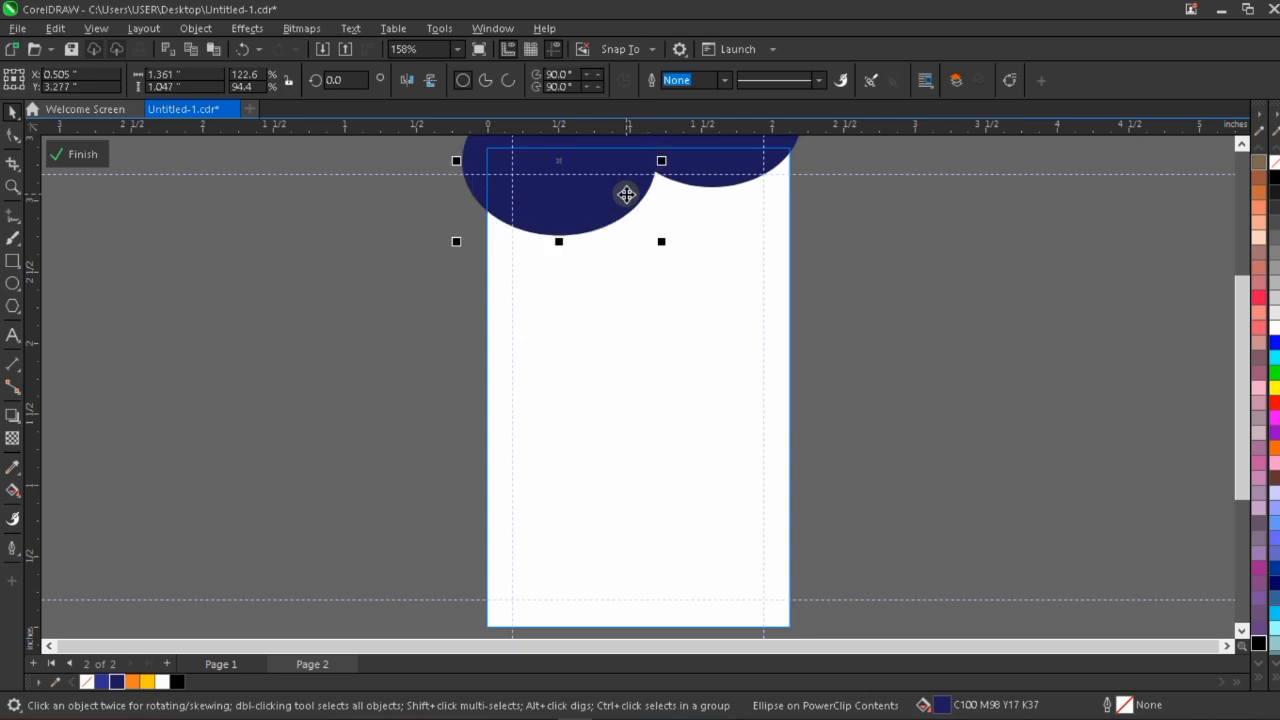
pyautogui.click(706, 172)
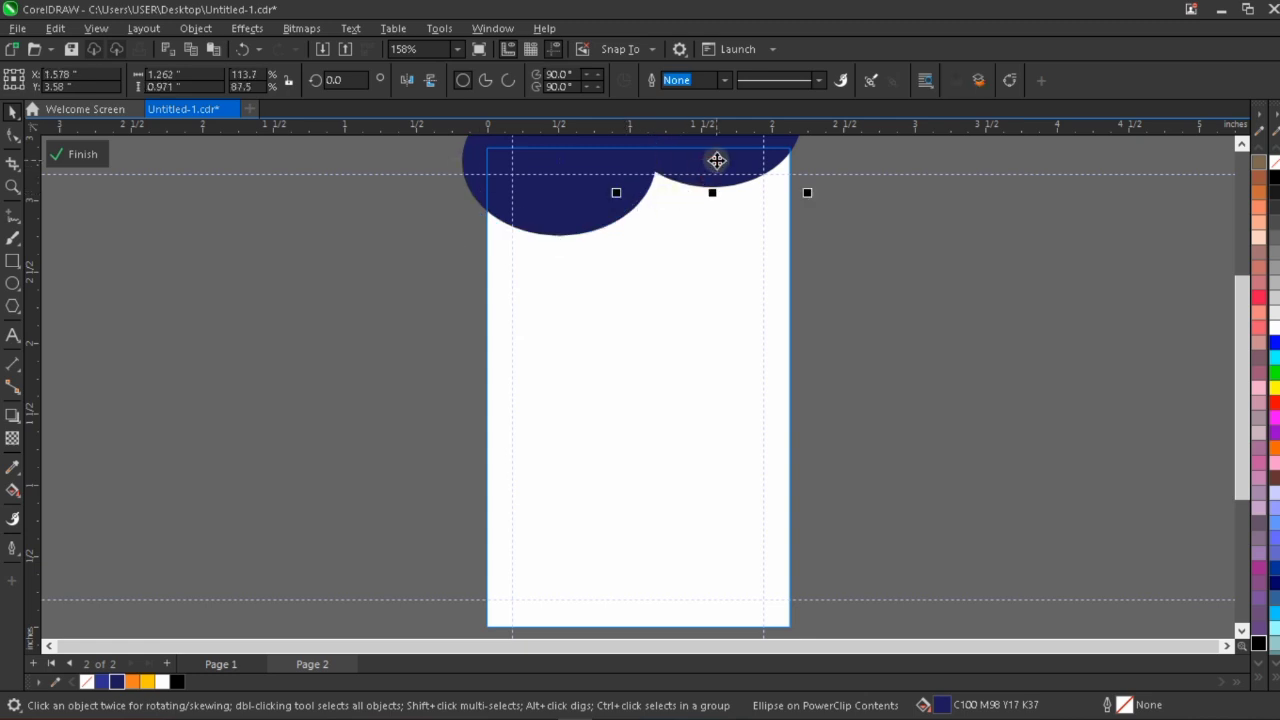
pyautogui.press('Left')
pyautogui.press('Left')
pyautogui.press('Left')
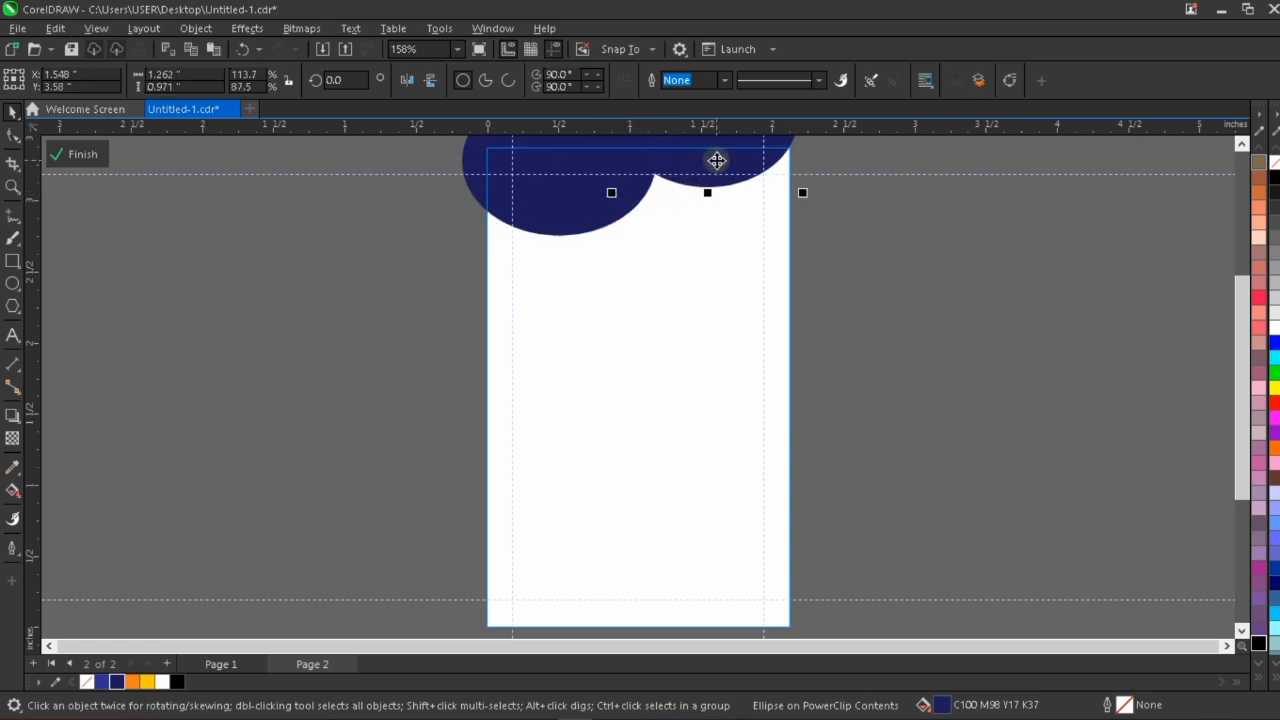
pyautogui.press('Right')
pyautogui.press('Right')
pyautogui.click(573, 217)
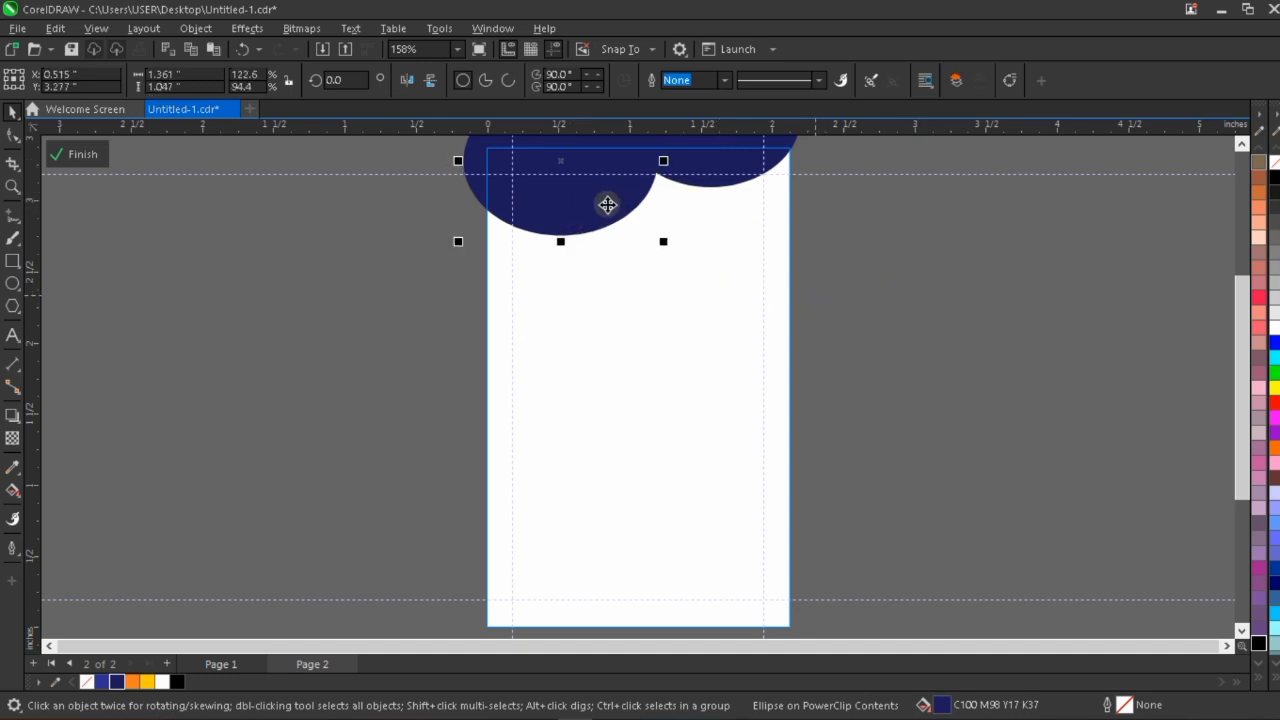
pyautogui.moveTo(604, 207); pyautogui.dragTo(665, 189)
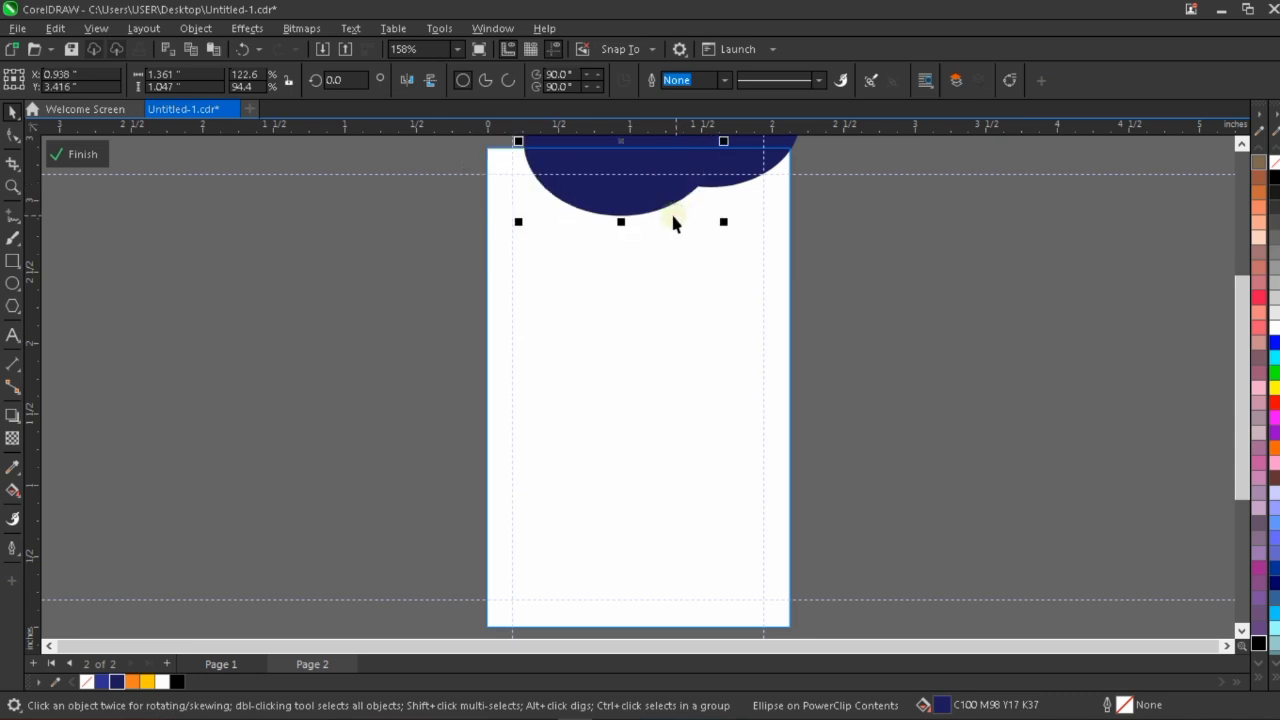
pyautogui.hotkey('ctrl', 'z')
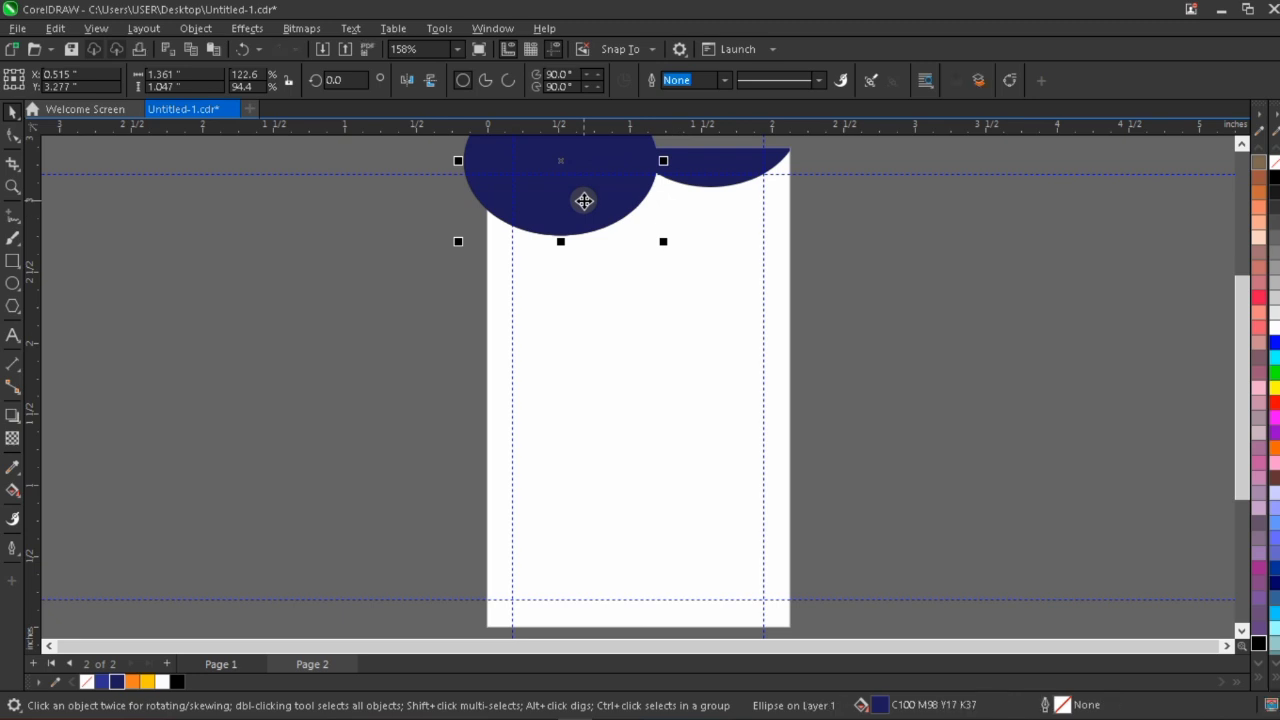
pyautogui.moveTo(584, 201); pyautogui.dragTo(669, 200)
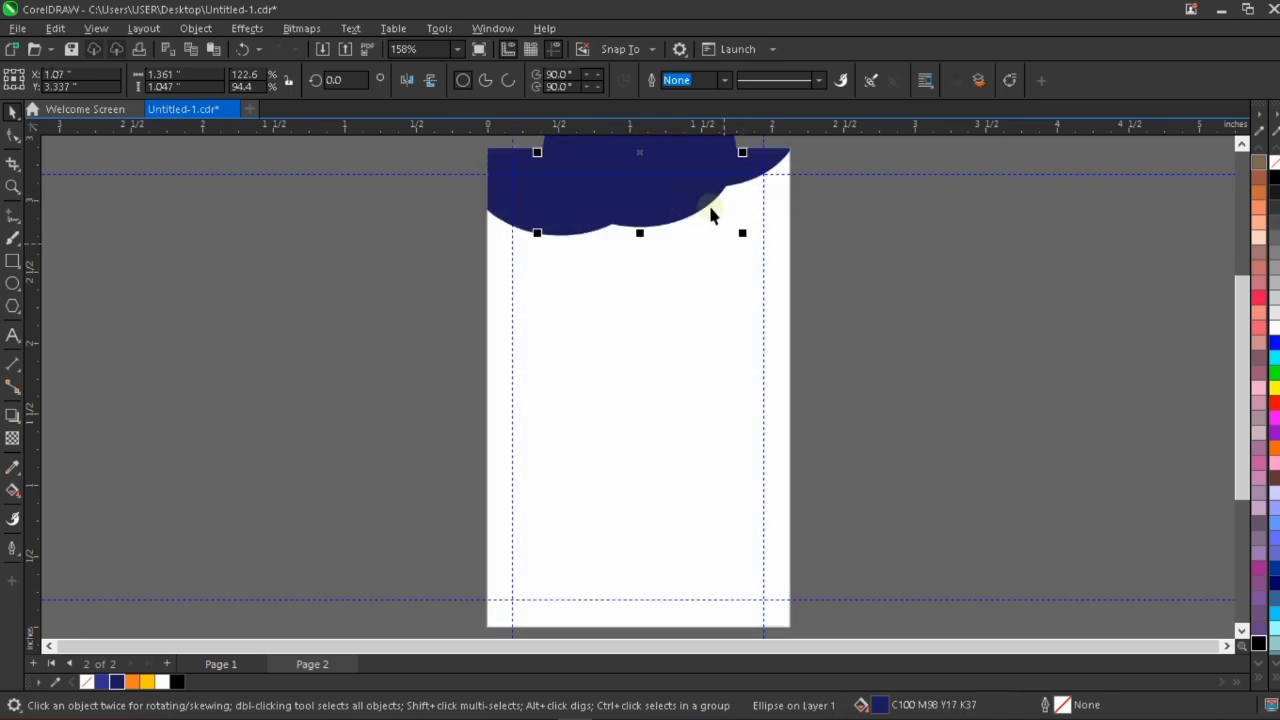
pyautogui.press('Delete')
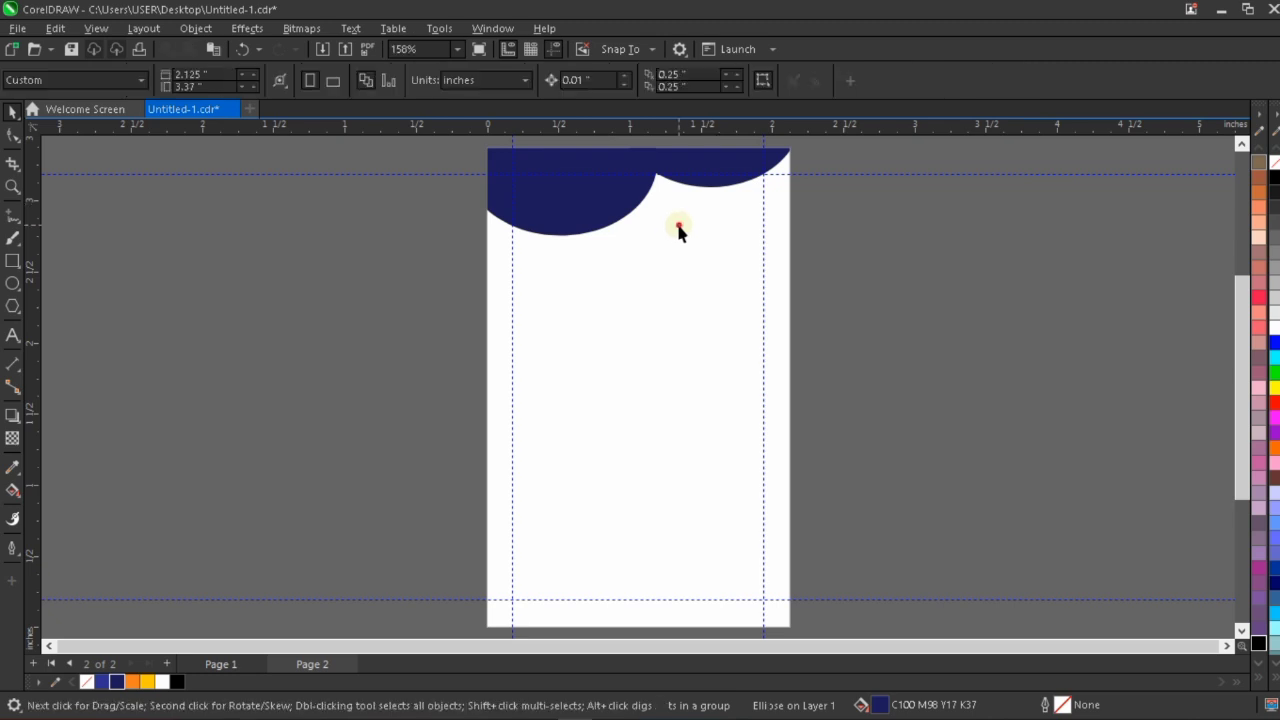
# Inside the PowerClip, place a copy of the top-left ellipse at about X 0.934, Y 3.411 inches, filled orange behind the navy ellipses.
pyautogui.doubleClick(680, 225)
pyautogui.moveTo(620, 202); pyautogui.dragTo(677, 181)
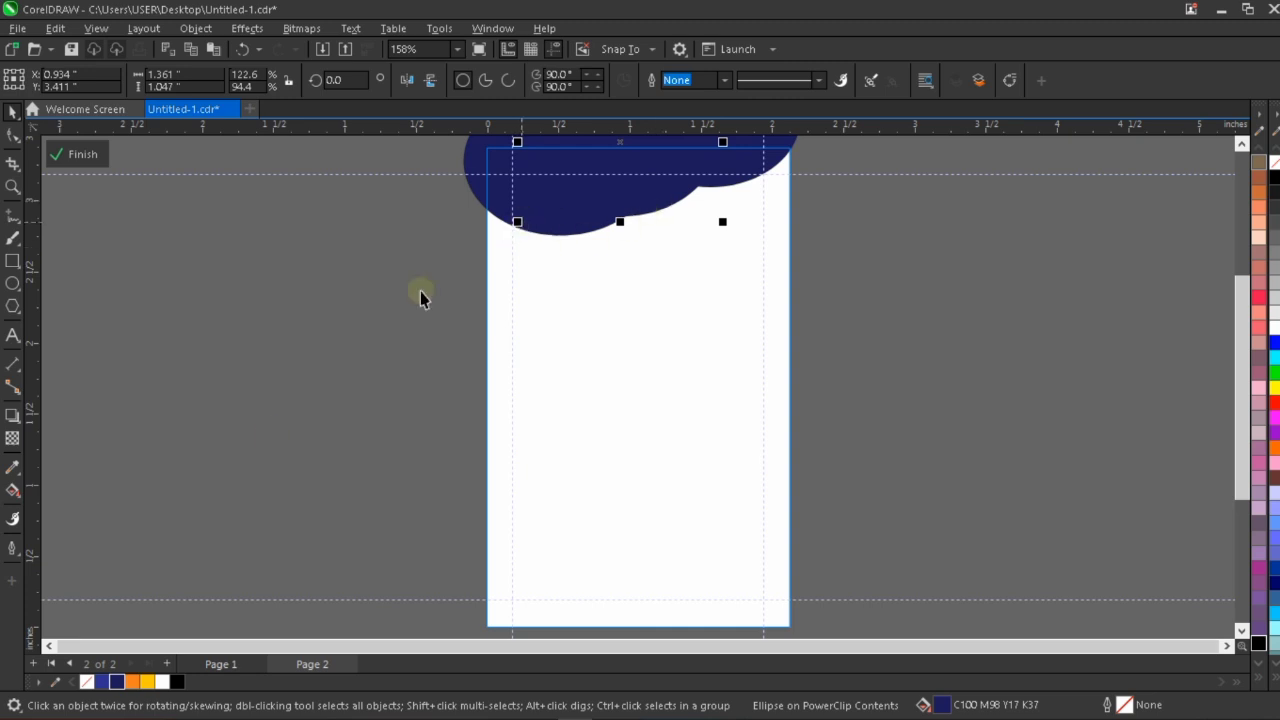
pyautogui.click(137, 682)
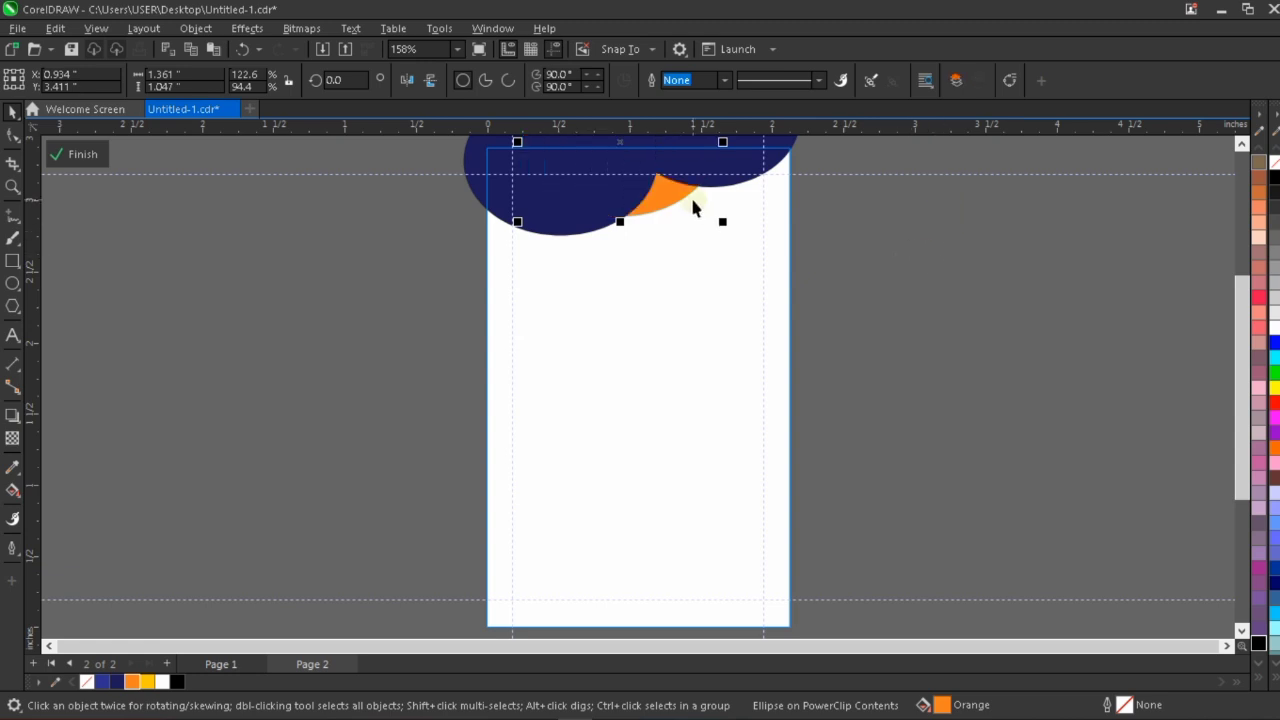
# Nudge the orange ellipse up and to the right, to X 1.034, Y 3.511 inches.
pyautogui.press('Up')
pyautogui.press('Right')
pyautogui.press('Right')
pyautogui.press('Right')
pyautogui.press('Right')
pyautogui.press('Right')
pyautogui.press('Right')
pyautogui.press('Right')
pyautogui.press('Up')
pyautogui.press('Up')
pyautogui.press('Up')
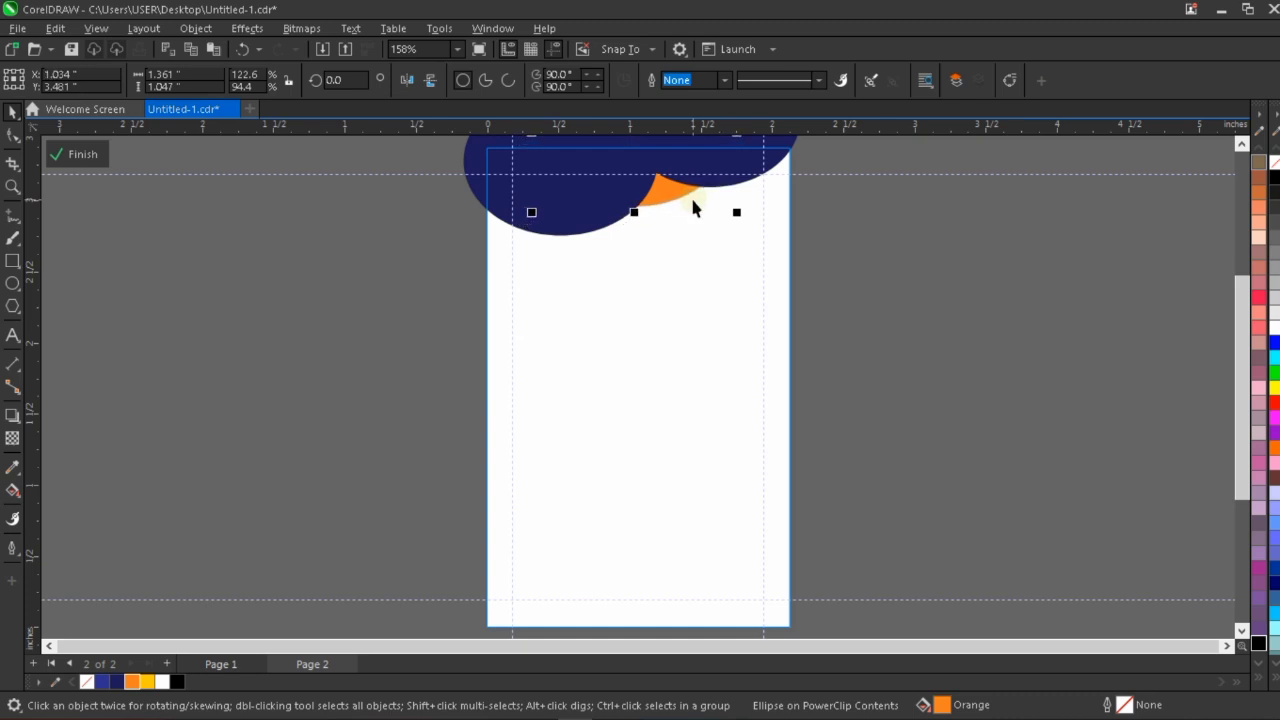
pyautogui.press('Up')
pyautogui.press('Up')
pyautogui.press('Up')
# Lower and enlarge the top-left navy ellipse to about 1.394 by 1.073 inches, and raise the top-right one to Y 3.59 inches.
pyautogui.click(757, 155)
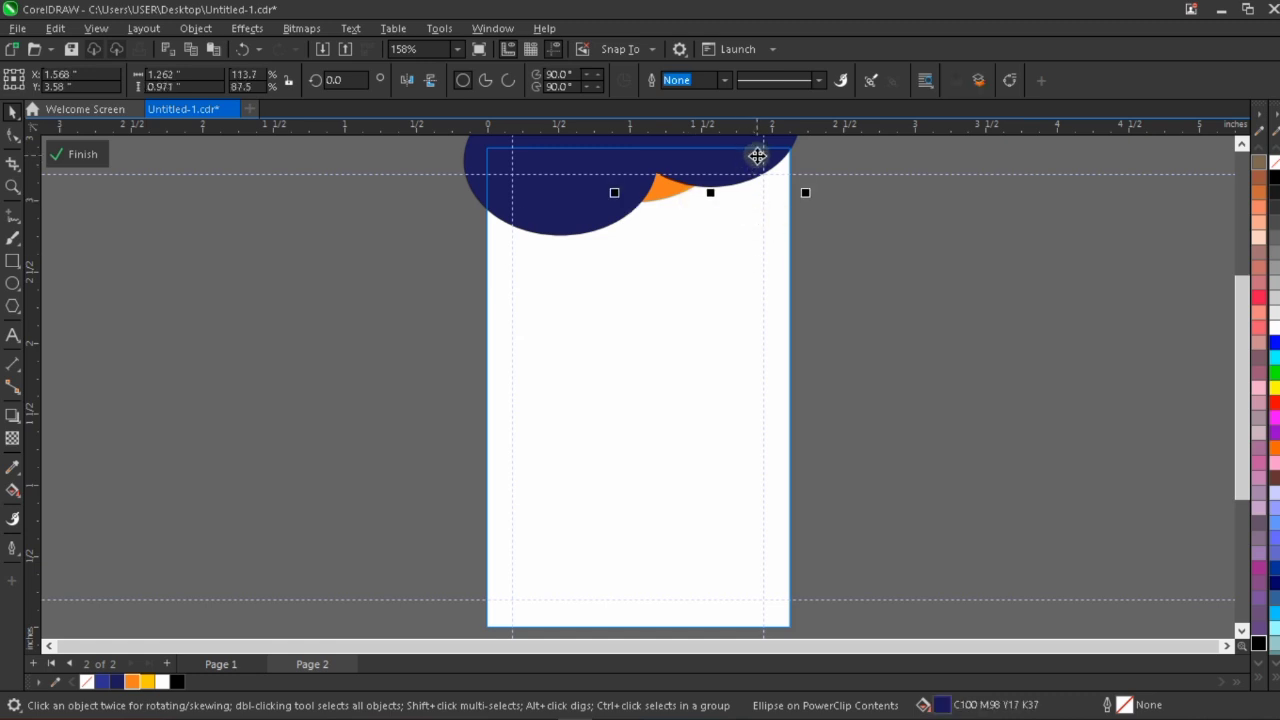
pyautogui.click(556, 207)
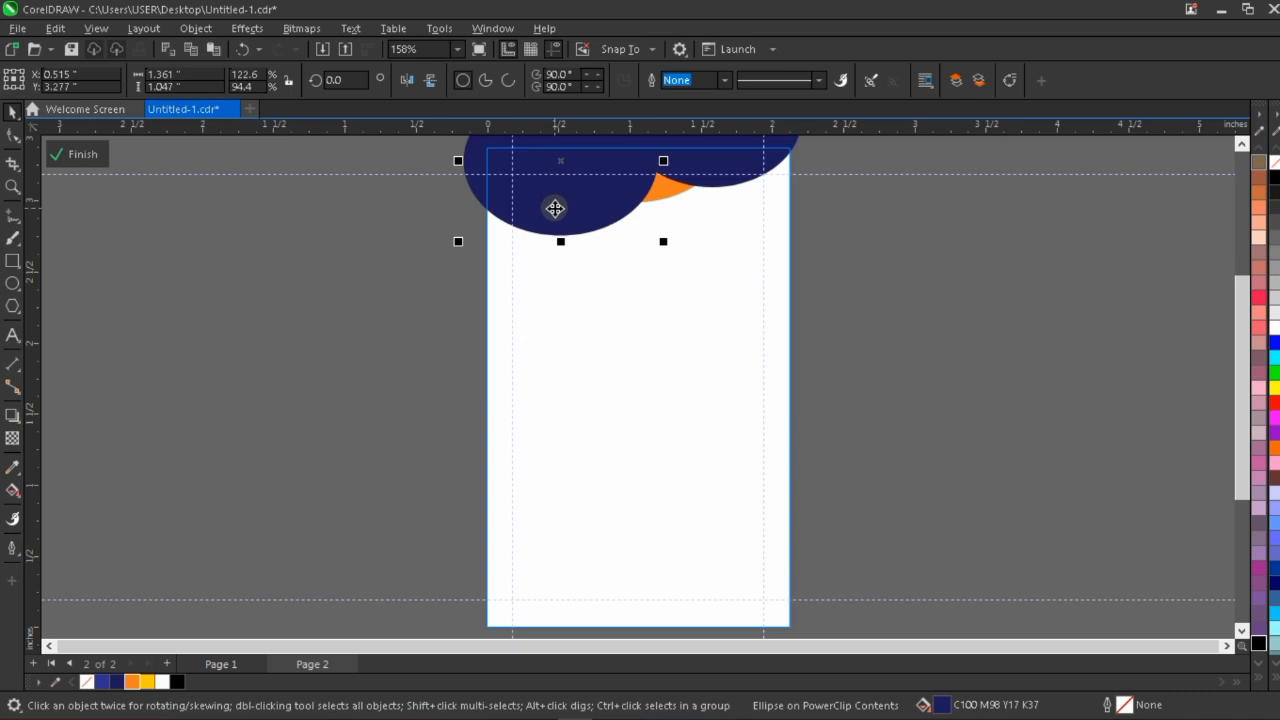
pyautogui.press('Down')
pyautogui.press('Down')
pyautogui.press('Down')
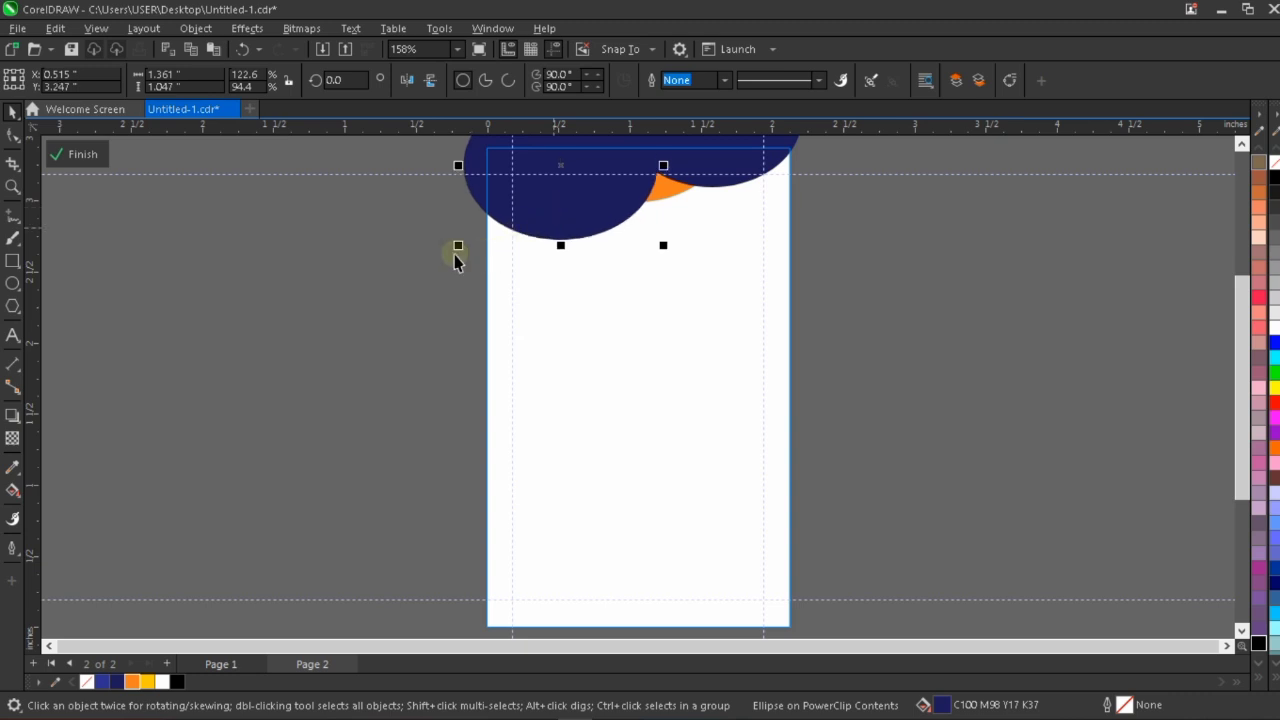
pyautogui.moveTo(455, 247); pyautogui.dragTo(429, 251)
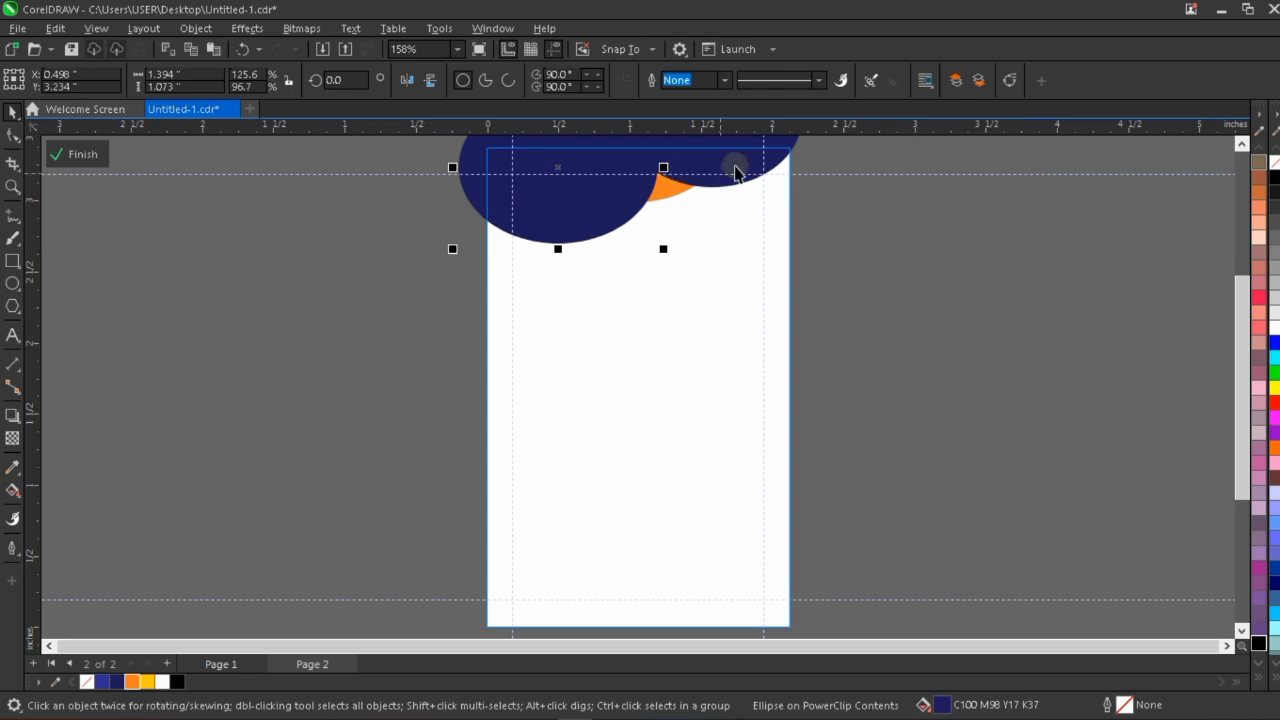
pyautogui.click(735, 172)
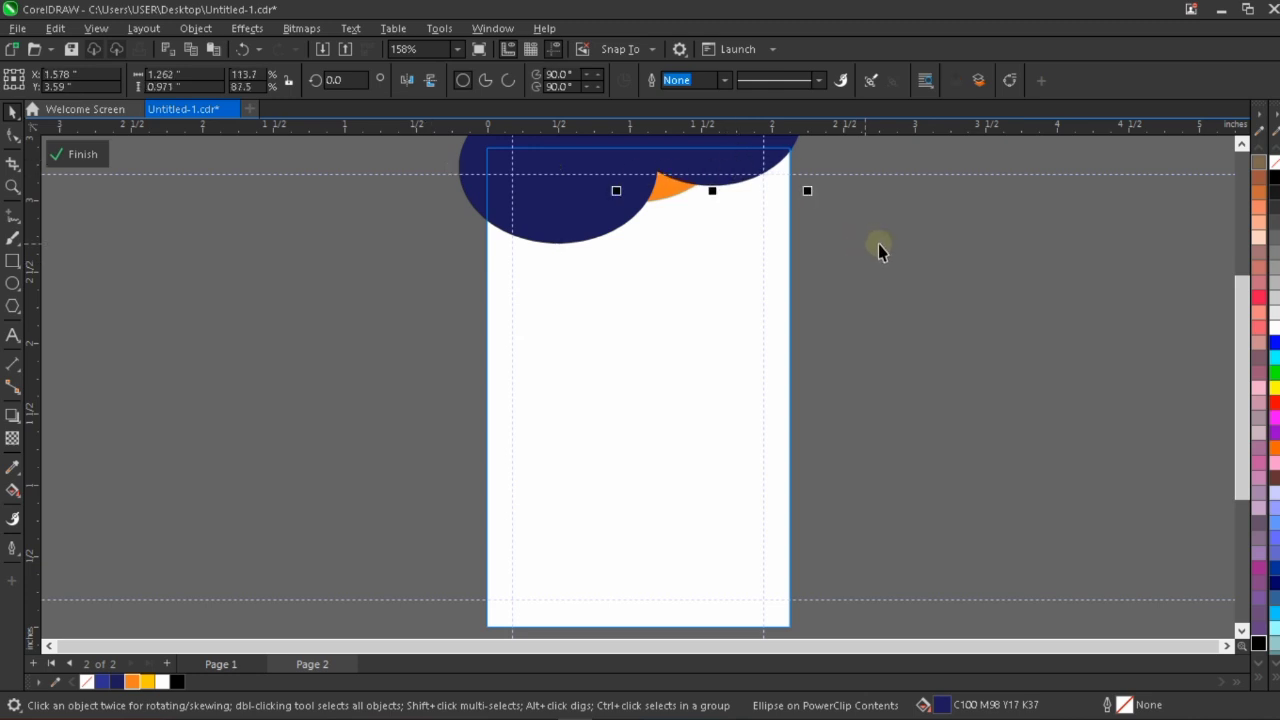
# Copy the top-left navy ellipse to the card's bottom-right corner and shrink the copy to about 1.249 by 0.961 inches.
pyautogui.scroll(-1, 648, 257)
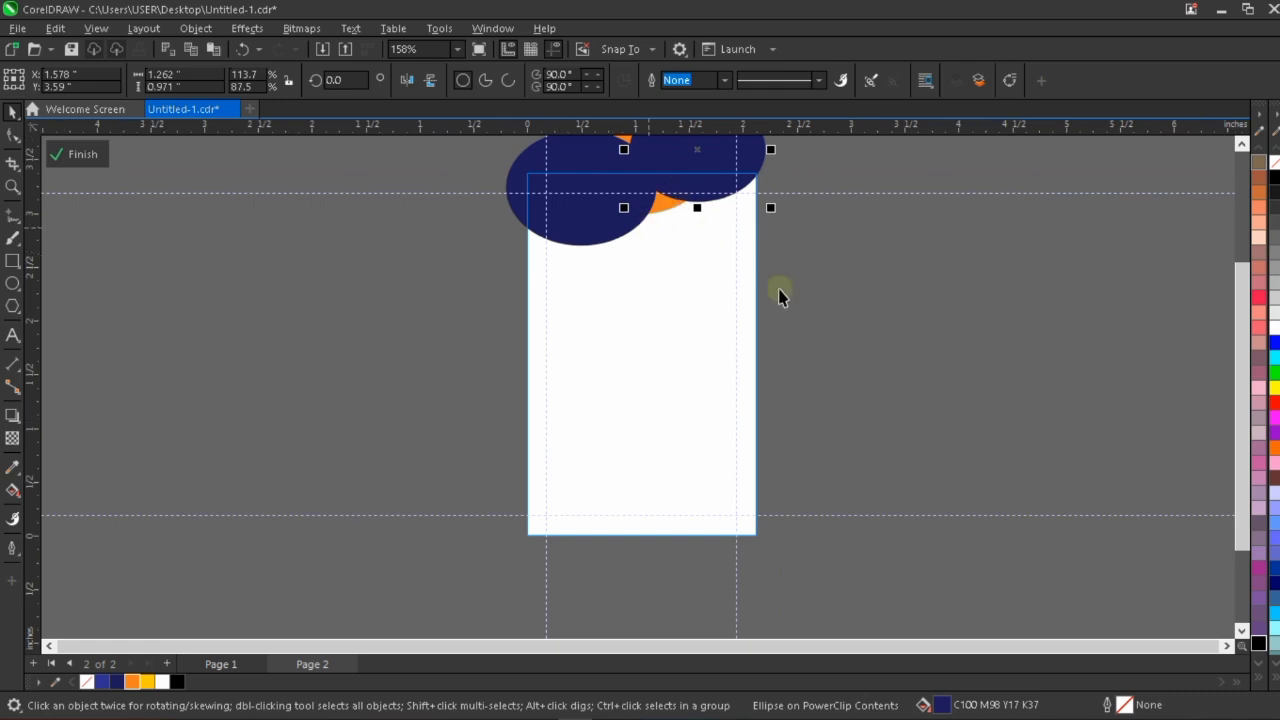
pyautogui.click(586, 226)
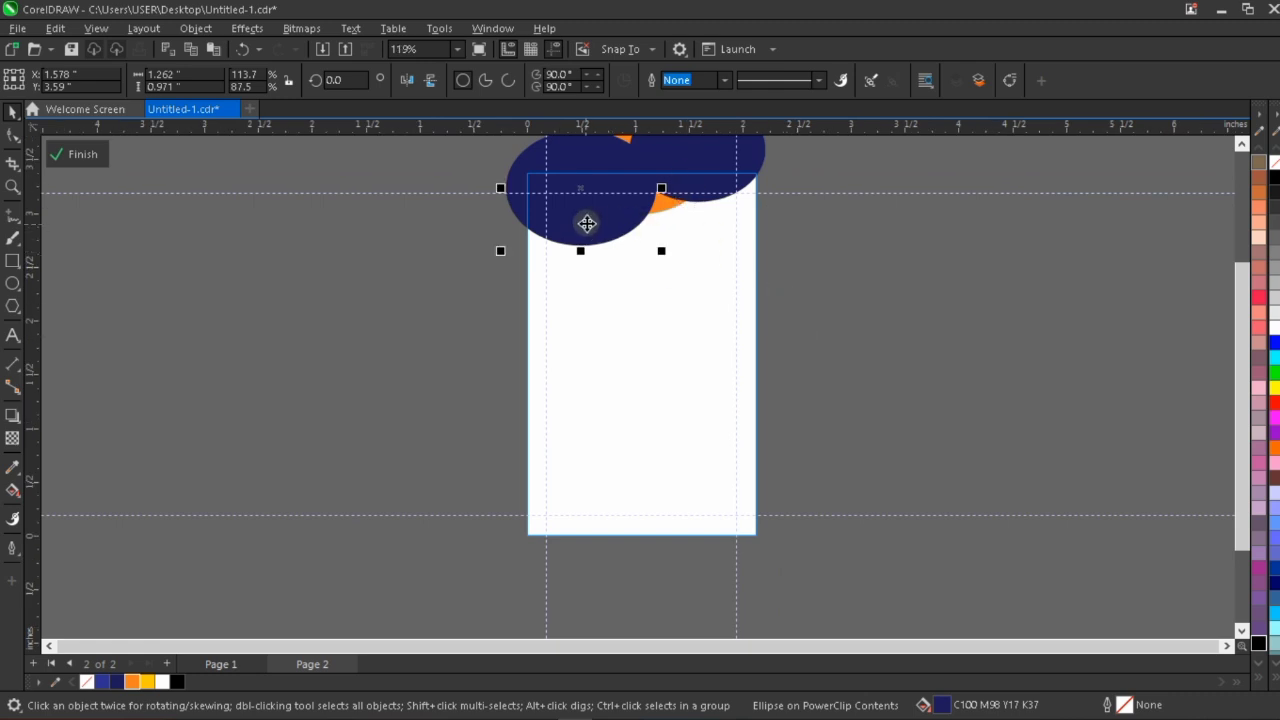
pyautogui.moveTo(591, 220); pyautogui.dragTo(759, 557)
pyautogui.moveTo(783, 474)
pyautogui.mouseDown()
pyautogui.moveTo(788, 511)
pyautogui.moveTo(786, 466)
pyautogui.moveTo(791, 486)
pyautogui.mouseUp()
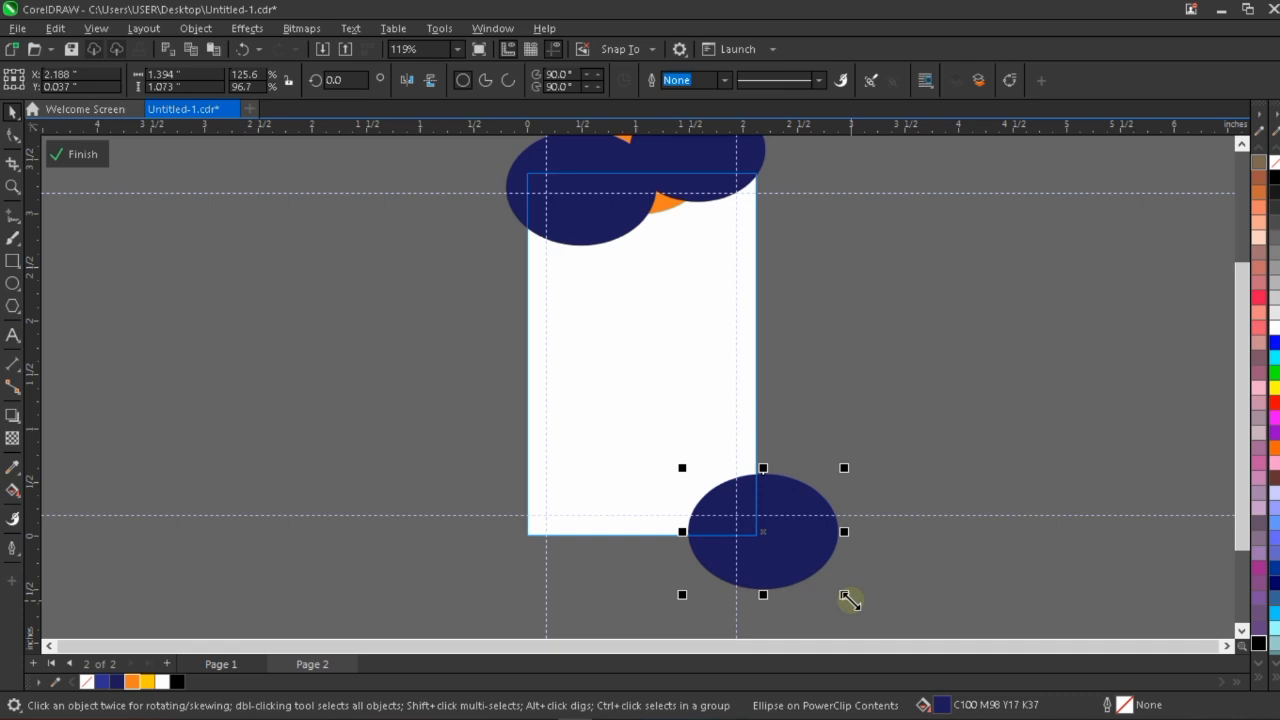
pyautogui.moveTo(849, 599); pyautogui.dragTo(845, 593)
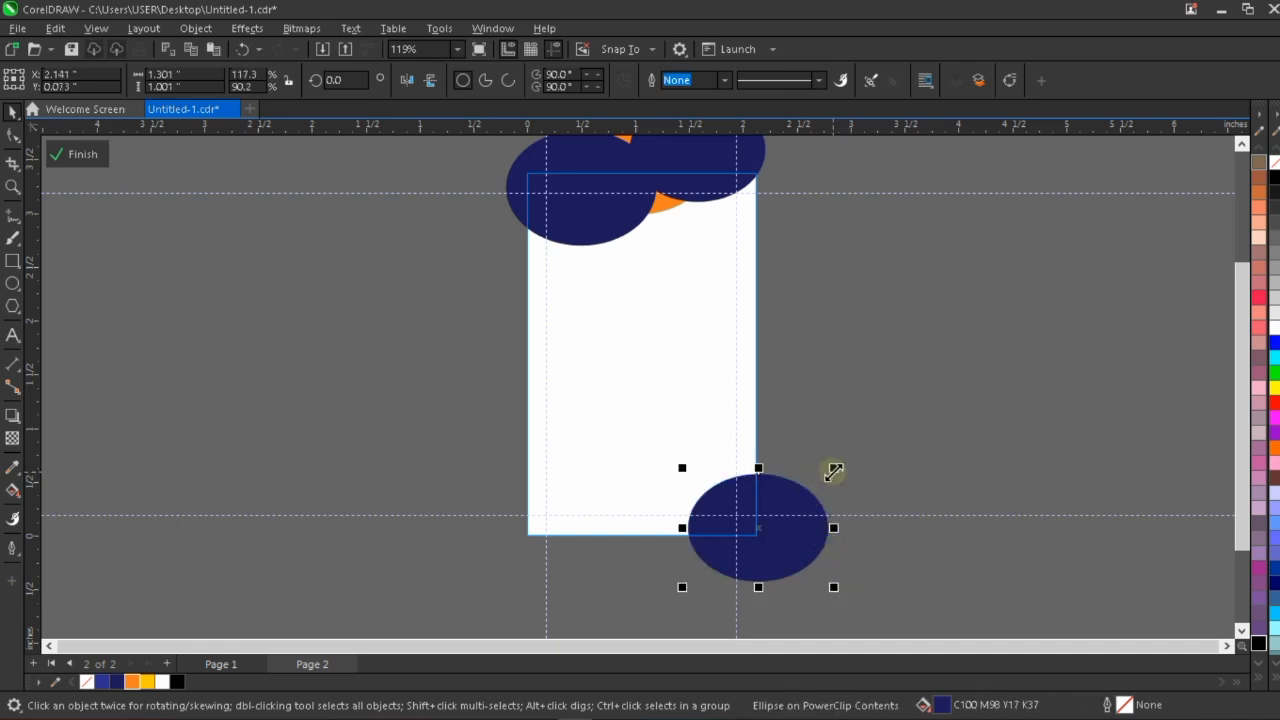
pyautogui.moveTo(834, 470); pyautogui.dragTo(828, 472)
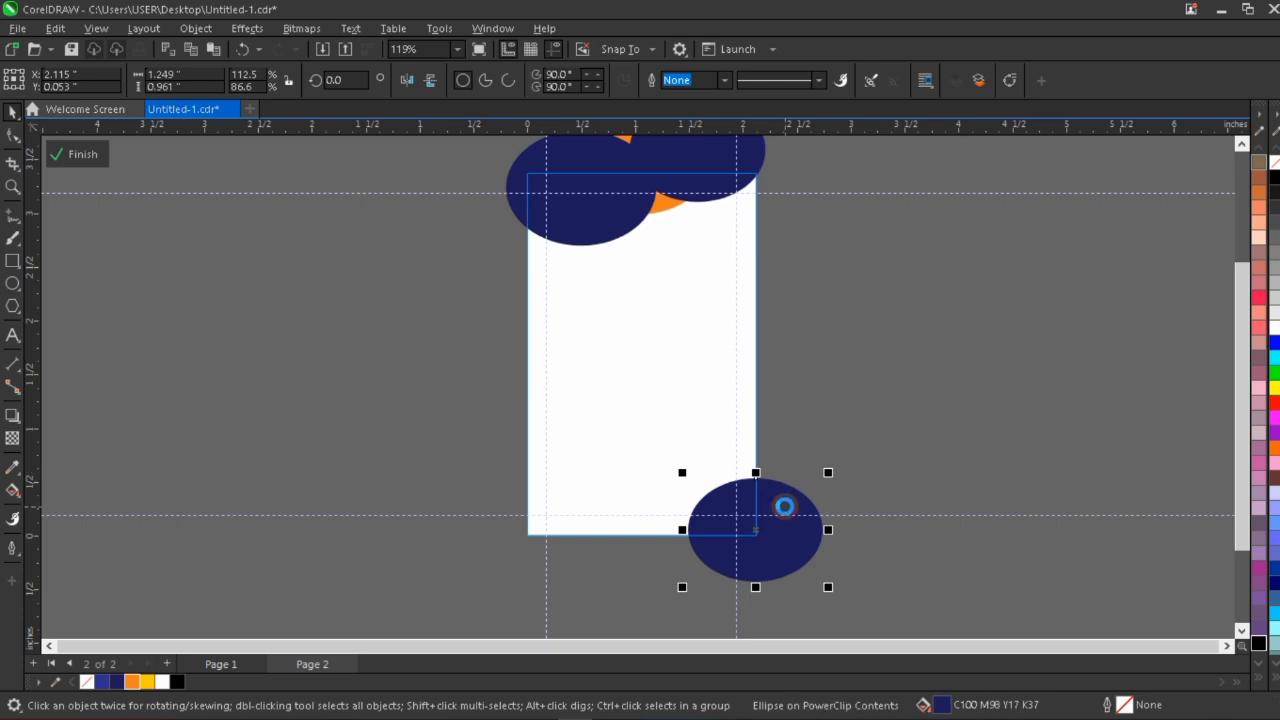
# Duplicate the bottom-right ellipse at about X 2.229, Y 0.254 inches, fill the duplicate orange and send it behind the navy one.
pyautogui.click(791, 511)
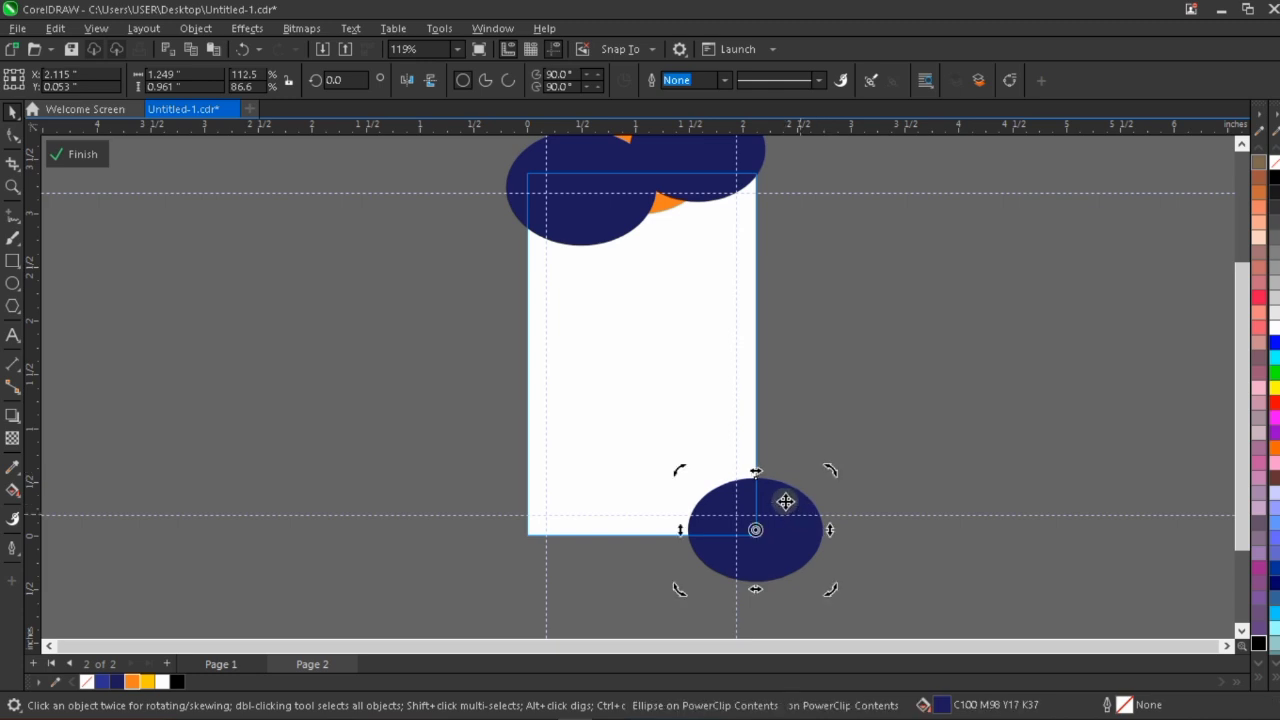
pyautogui.click(797, 483)
pyautogui.moveTo(797, 483); pyautogui.dragTo(794, 477)
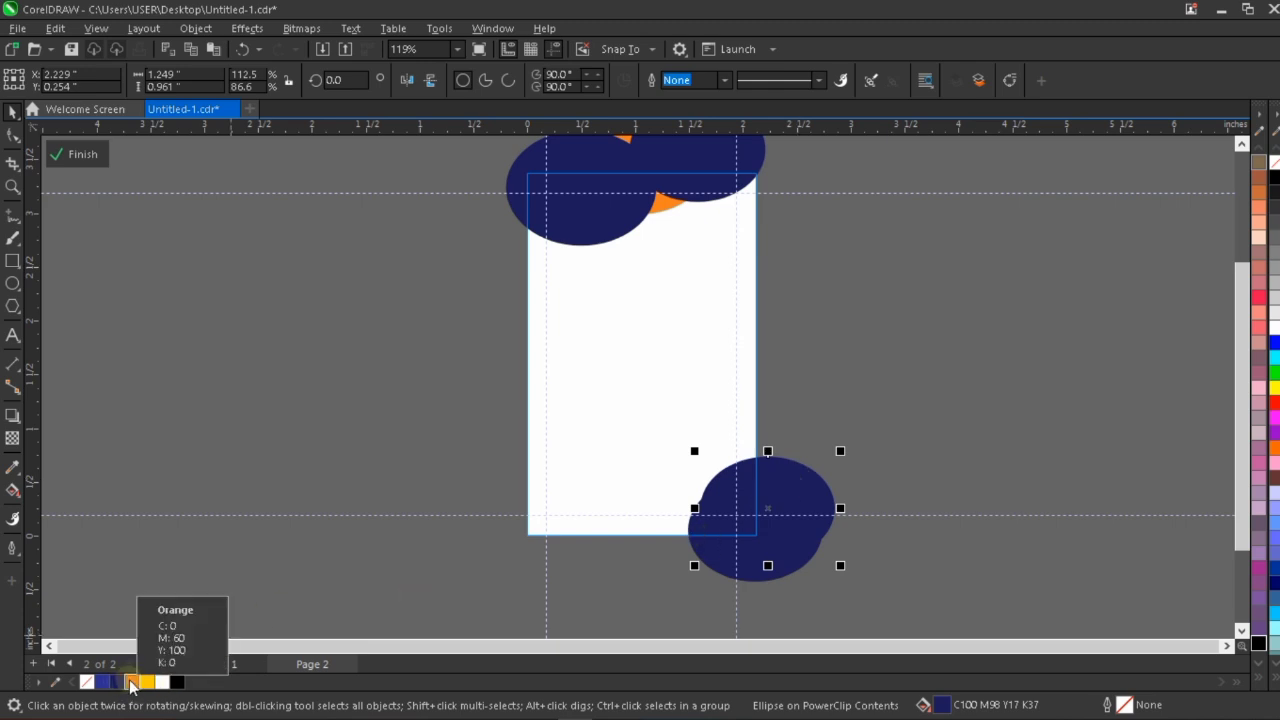
pyautogui.click(132, 684)
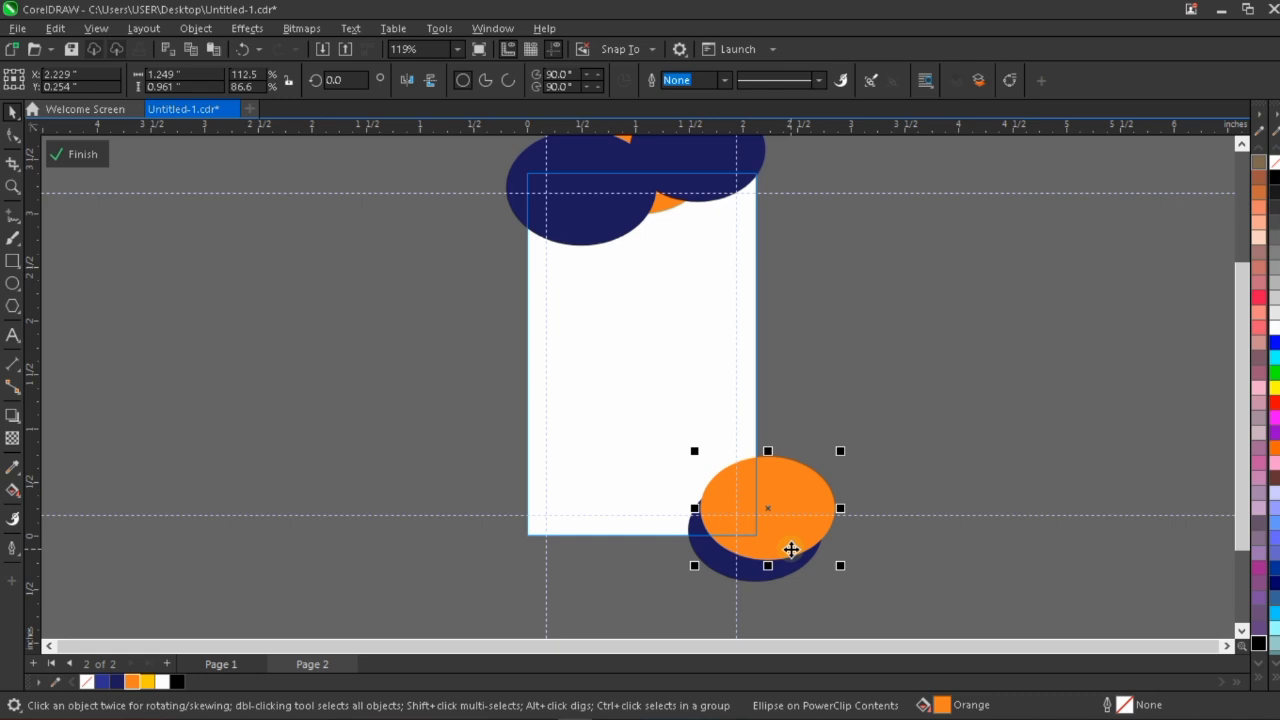
pyautogui.hotkey('shift', 'pagedown')
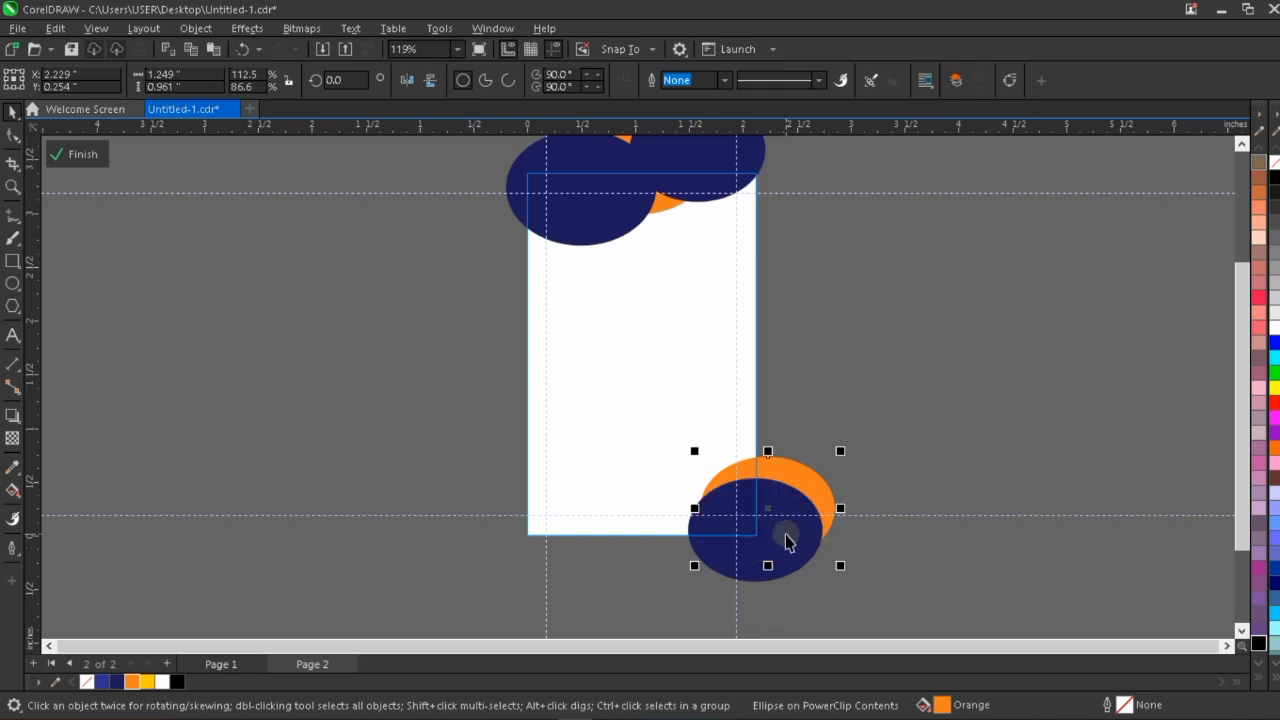
# Nudge the bottom-right navy ellipse down and to the right, to X 2.205, Y -0.017 inches.
pyautogui.click(786, 547)
pyautogui.press('Down')
pyautogui.press('Down')
pyautogui.press('Down')
pyautogui.press('Down')
pyautogui.press('Down')
pyautogui.press('Down')
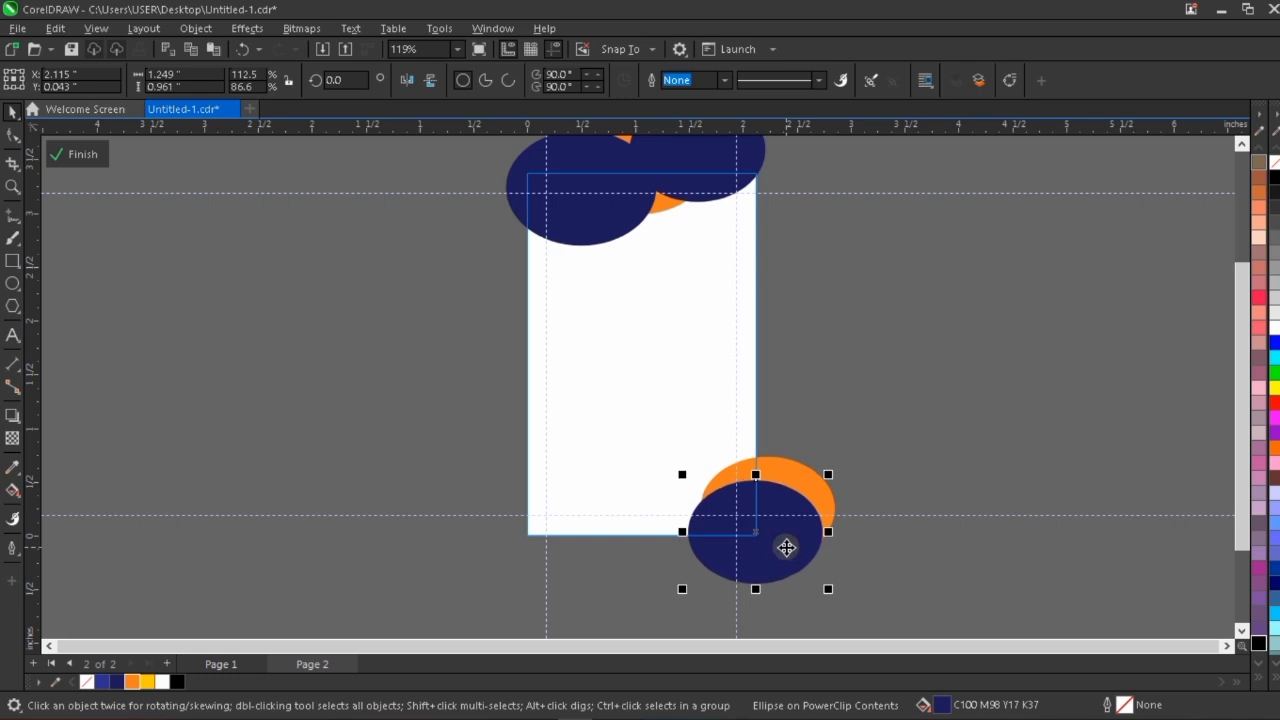
pyautogui.press('Right')
pyautogui.press('Right')
pyautogui.press('Right')
pyautogui.press('Right')
pyautogui.press('Right')
pyautogui.press('Right')
pyautogui.press('Right')
pyautogui.press('Right')
pyautogui.press('Right')
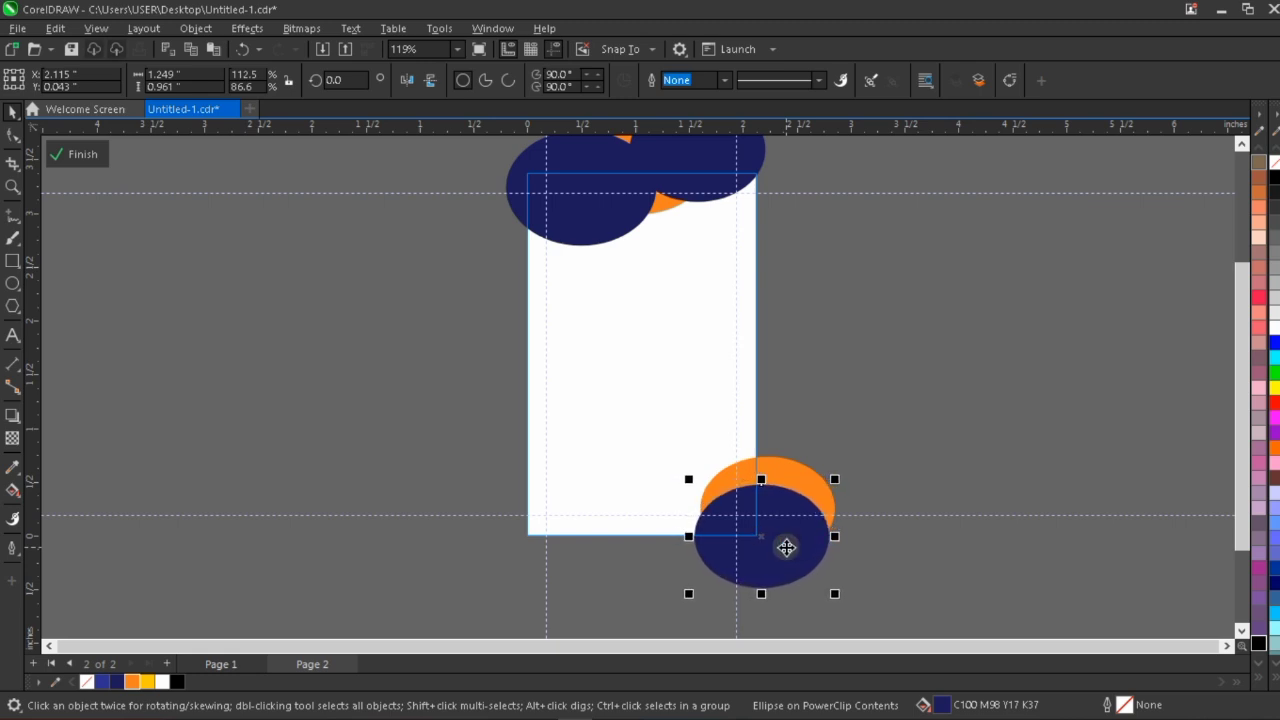
pyautogui.press('Down')
pyautogui.press('Down')
pyautogui.press('Down')
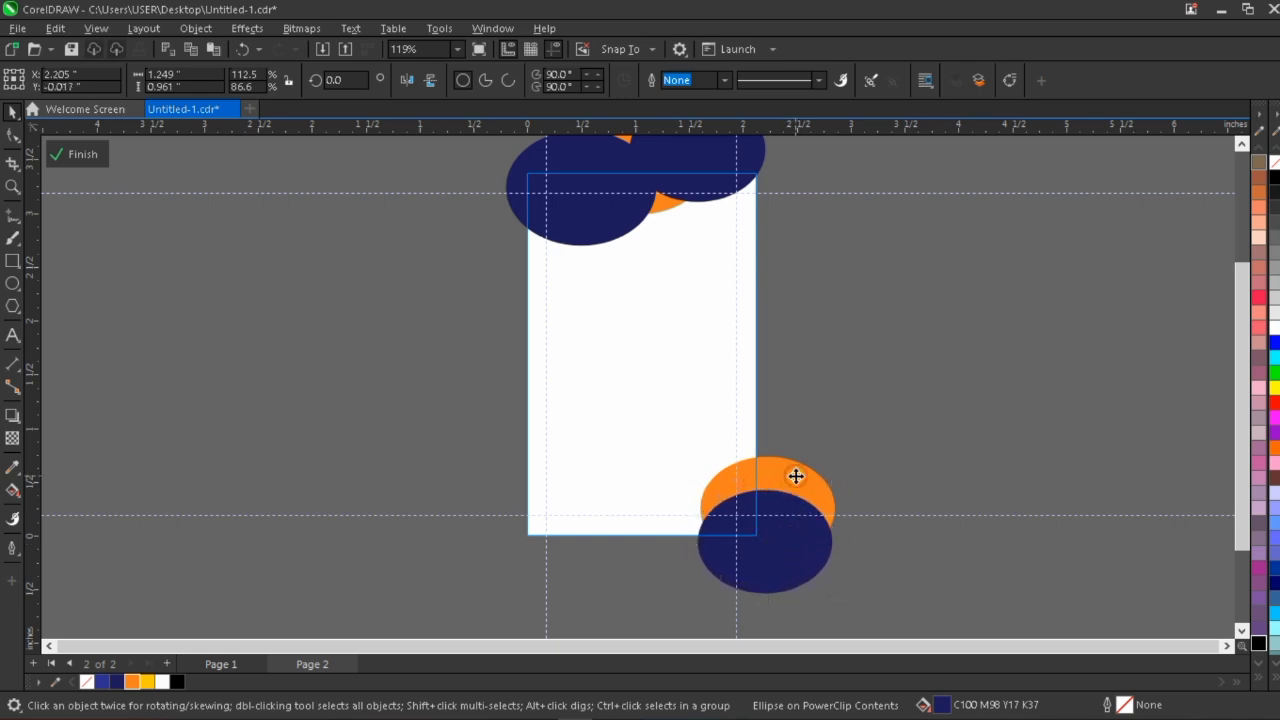
# Nudge the bottom-right orange ellipse down and to the right, to X 2.359, Y 0.084 inches.
pyautogui.click(795, 478)
pyautogui.press('Down')
pyautogui.press('Down')
pyautogui.press('Down')
pyautogui.press('Down')
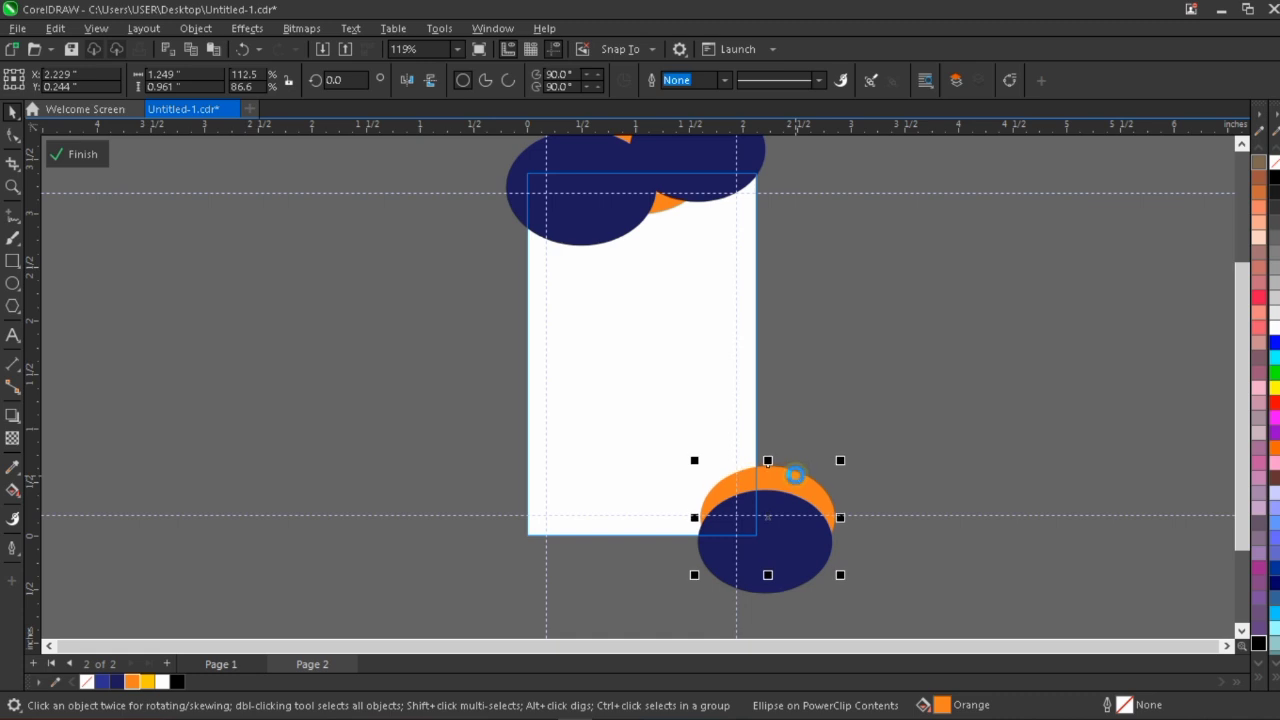
pyautogui.press('Right')
pyautogui.press('Right')
pyautogui.press('Right')
pyautogui.press('Right')
pyautogui.press('Right')
pyautogui.press('Right')
pyautogui.press('Right')
pyautogui.press('Right')
pyautogui.press('Right')
pyautogui.press('Right')
pyautogui.press('Right')
pyautogui.press('Right')
pyautogui.press('Right')
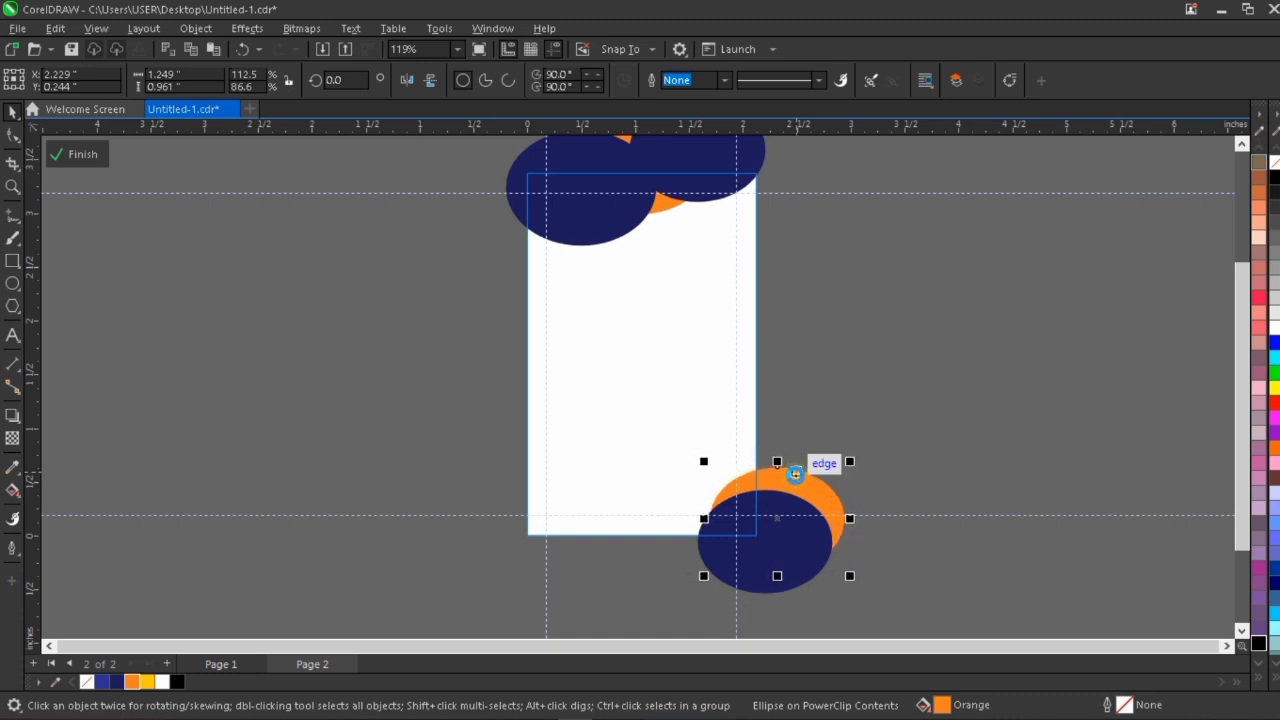
pyautogui.press('Down')
pyautogui.press('Down')
pyautogui.press('Down')
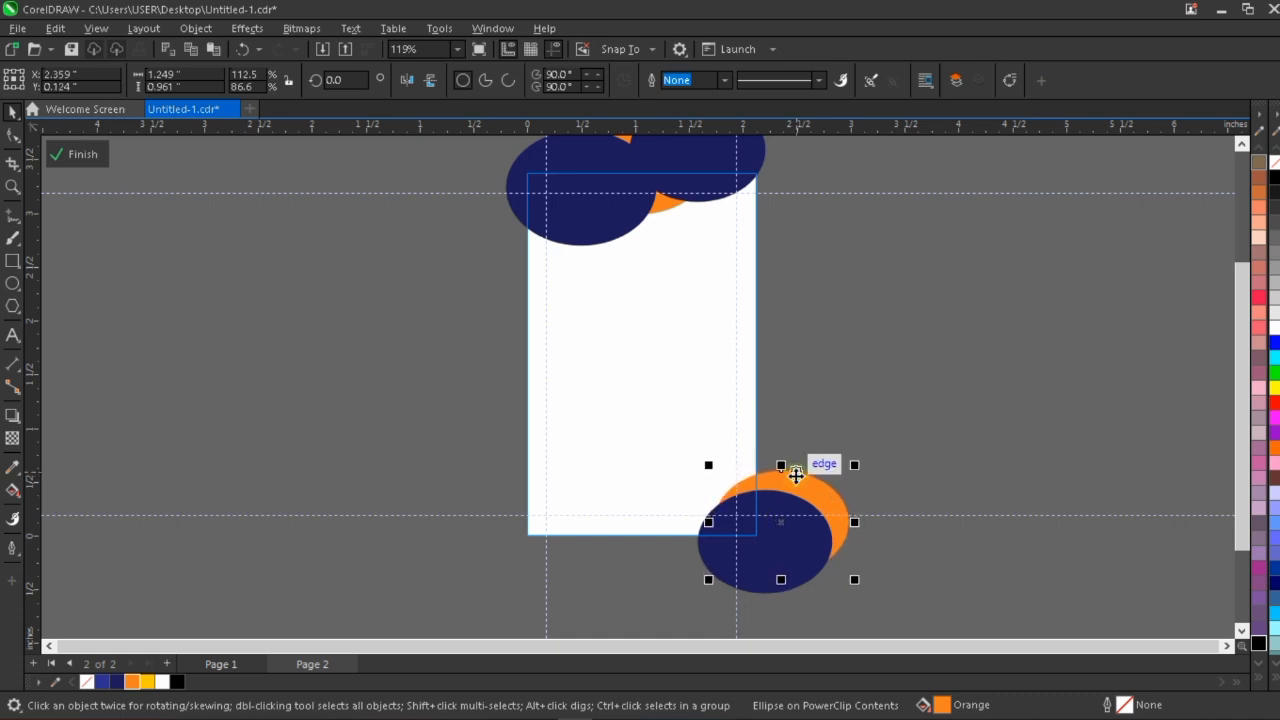
pyautogui.press('Down')
pyautogui.press('Down')
pyautogui.press('Down')
pyautogui.press('Down')
pyautogui.press('Down')
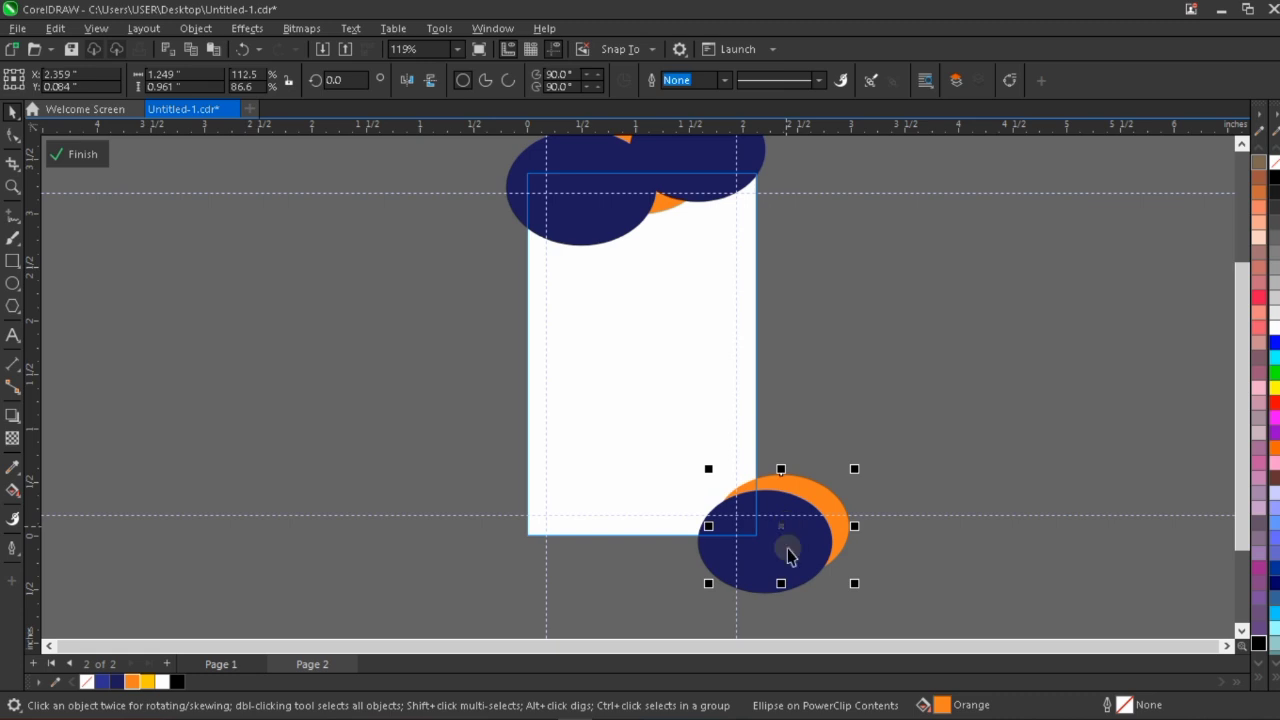
# Lower the bottom-right navy ellipse slightly and shift the orange one behind it to X 2.319, Y 0.074 inches.
pyautogui.click(792, 557)
pyautogui.click(810, 490)
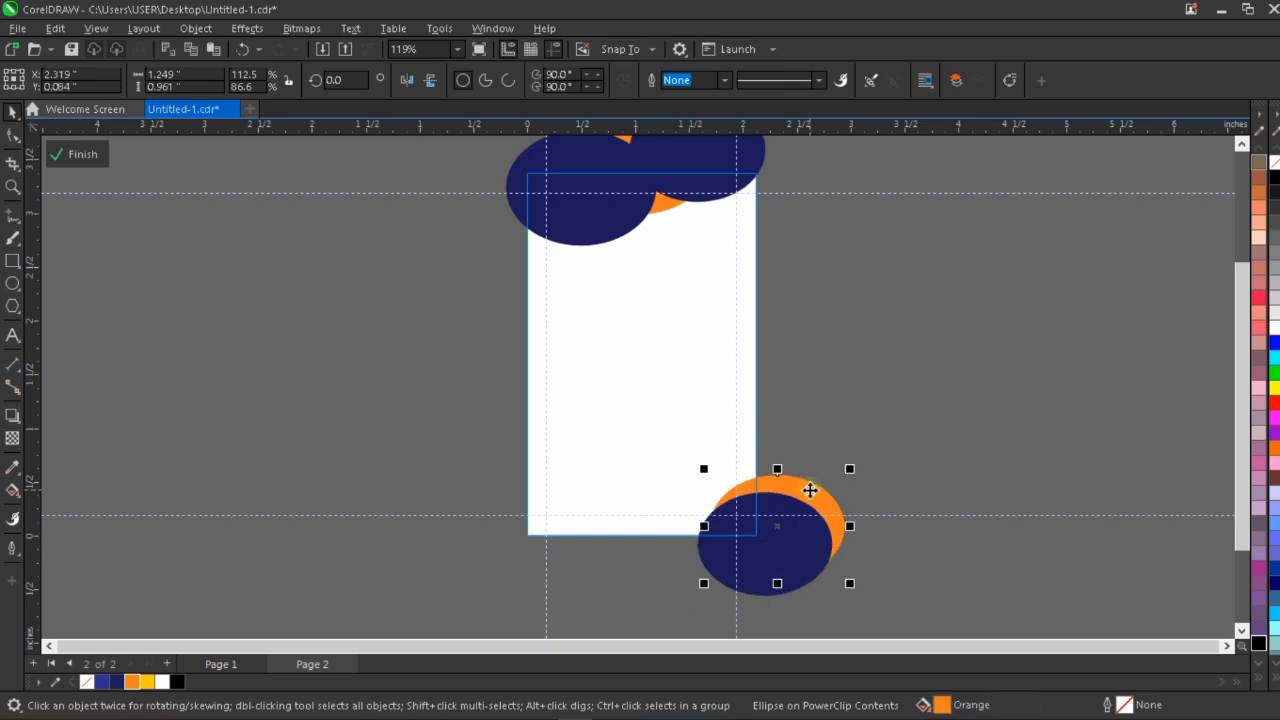
pyautogui.press('Down')
pyautogui.press('Down')
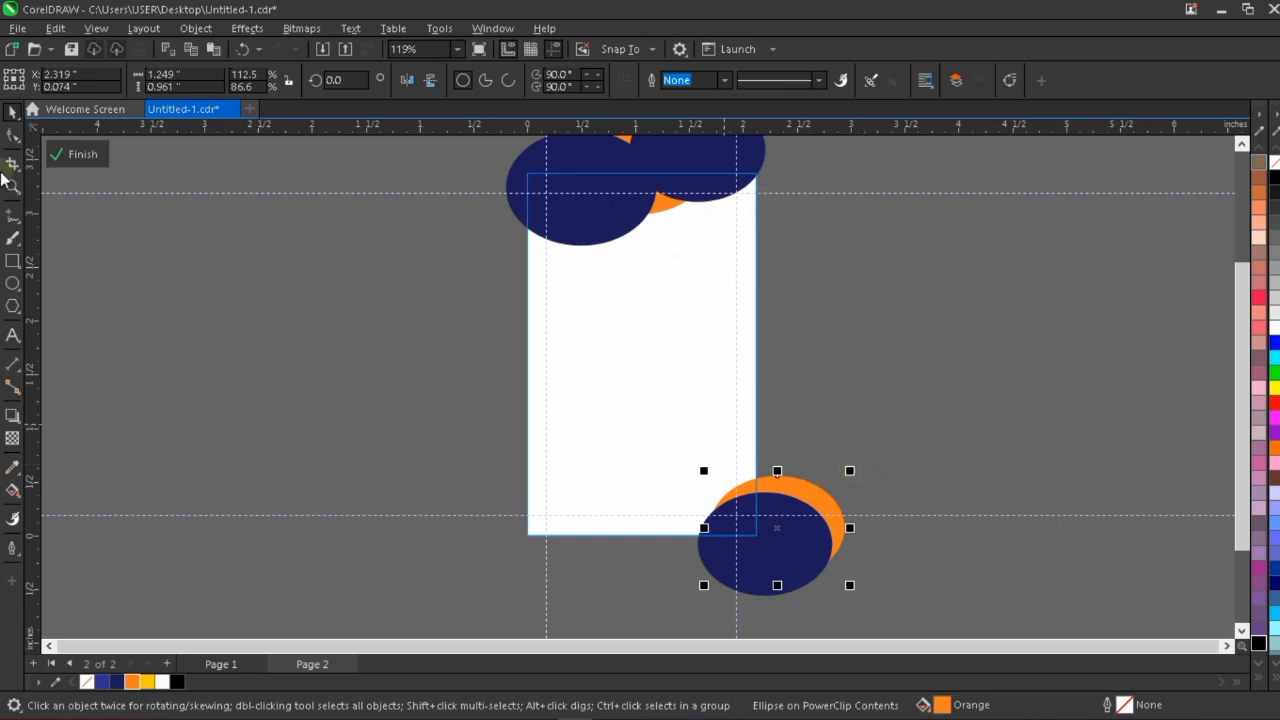
# Finish editing the page-sized PowerClip's contents on the card back and deselect it.
pyautogui.click(83, 157)
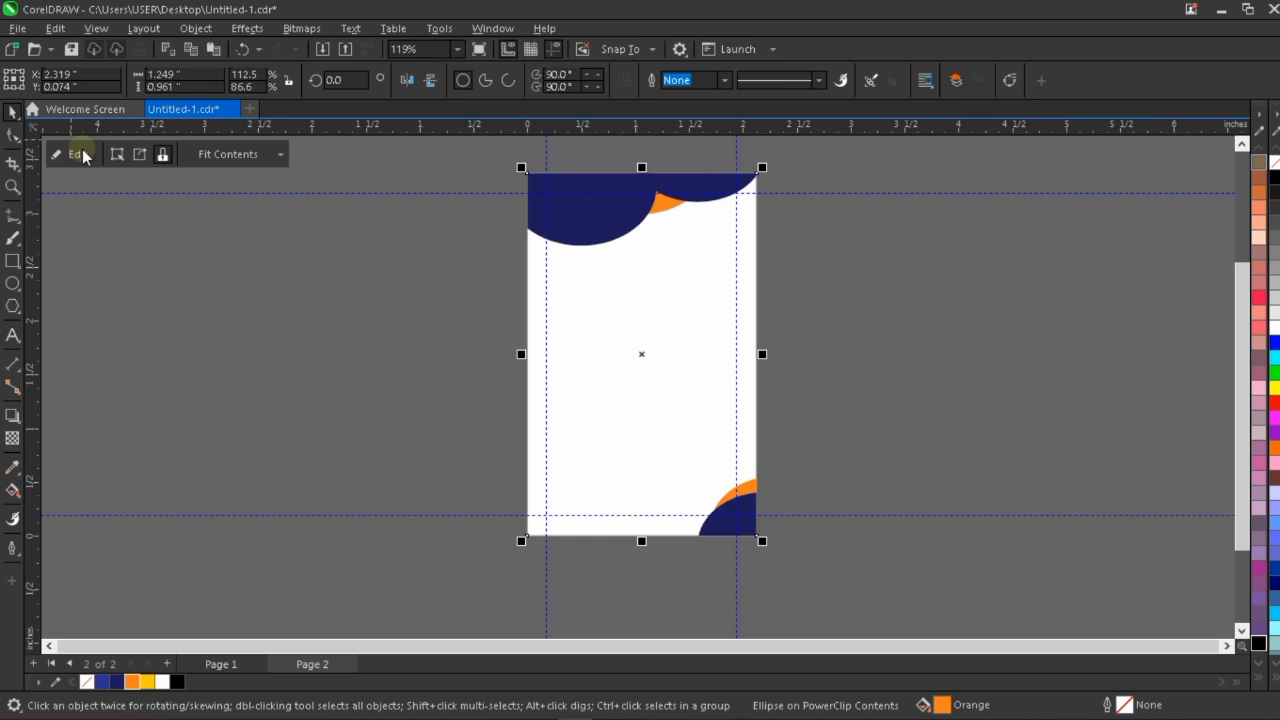
pyautogui.click(906, 340)
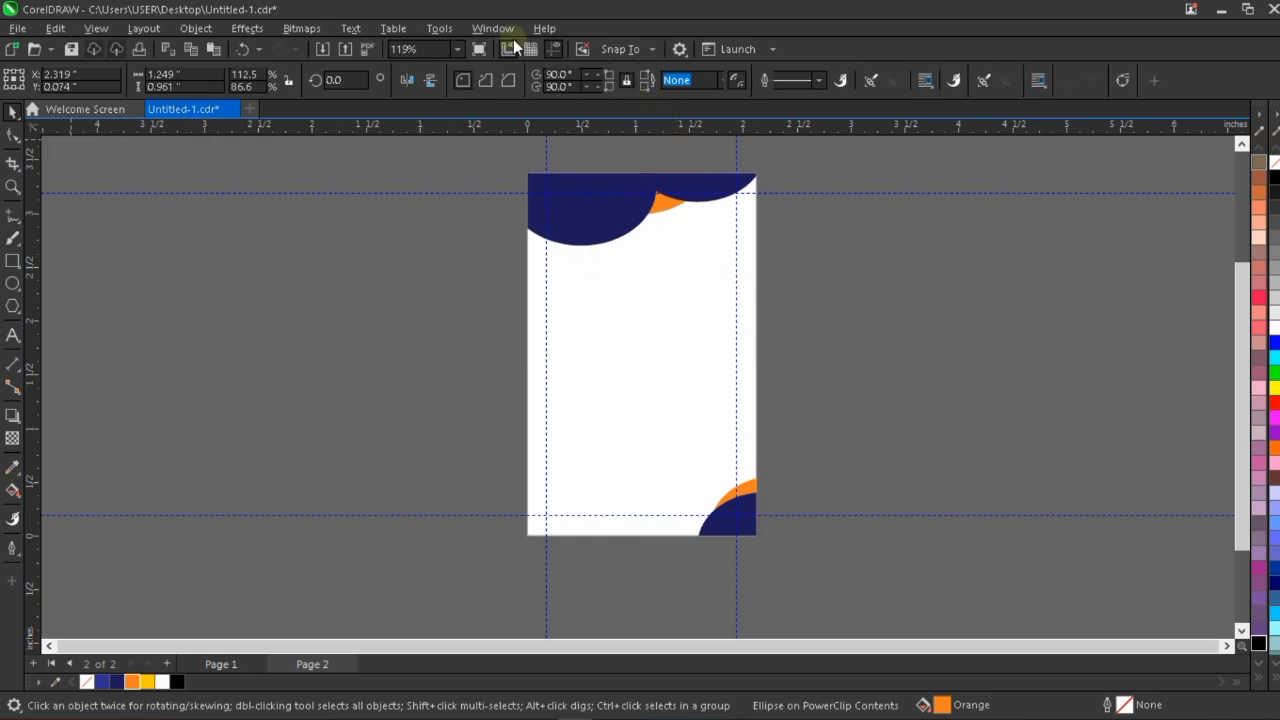
pyautogui.click(457, 49)
pyautogui.click(707, 257)
pyautogui.scroll(1, 710, 259)
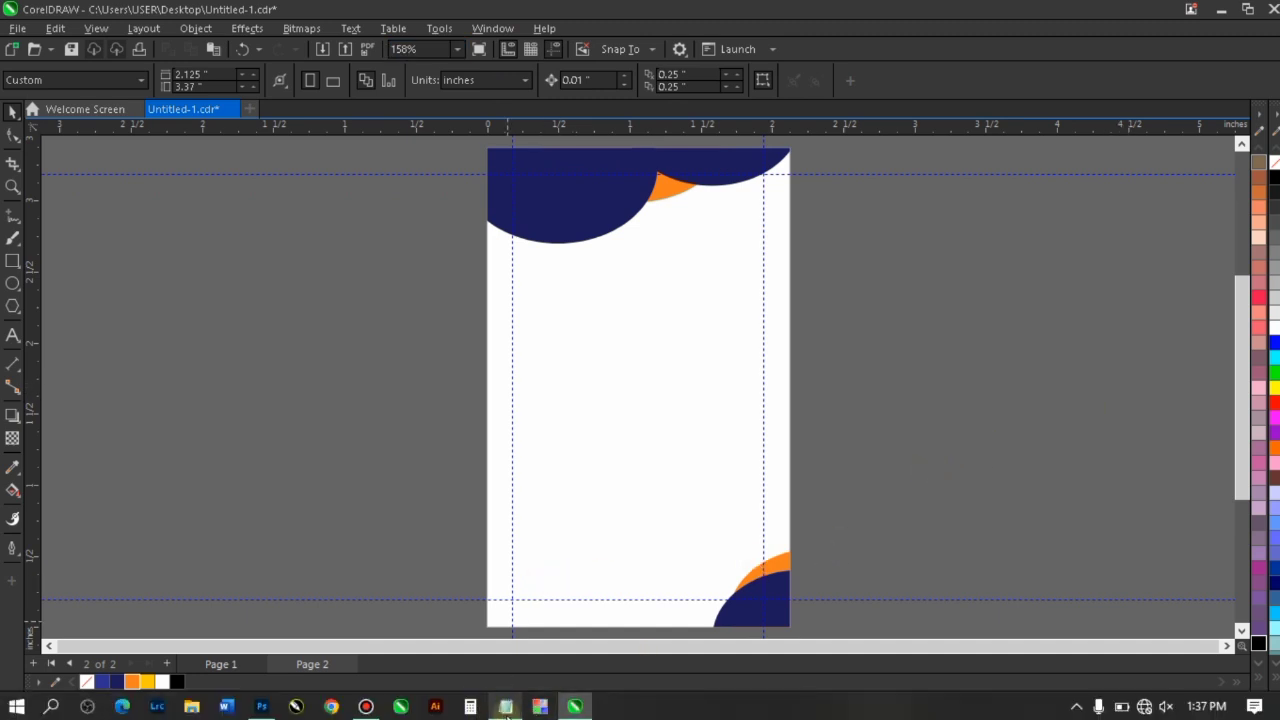
# Switch to the Sureway ID Card file in Notepad and copy the back-card text from "The bearer whose photograph" through "Authorized Signature".
pyautogui.click(507, 706)
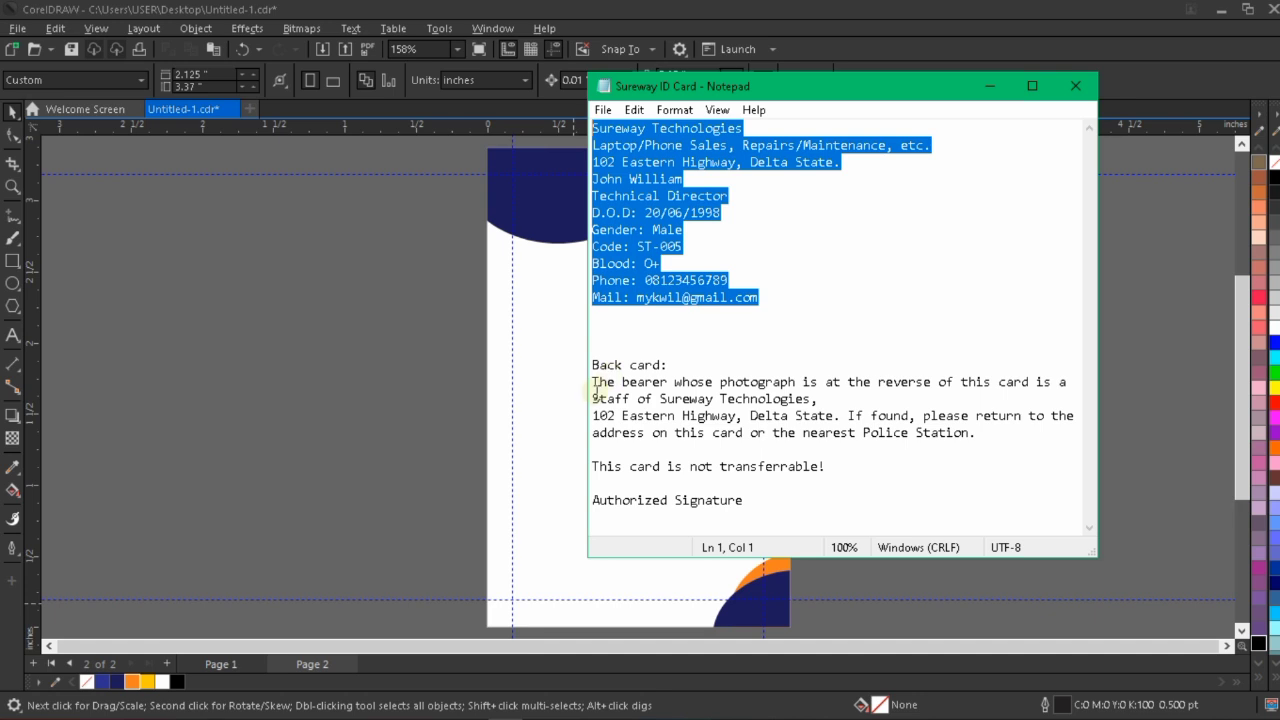
pyautogui.moveTo(593, 381); pyautogui.dragTo(757, 511)
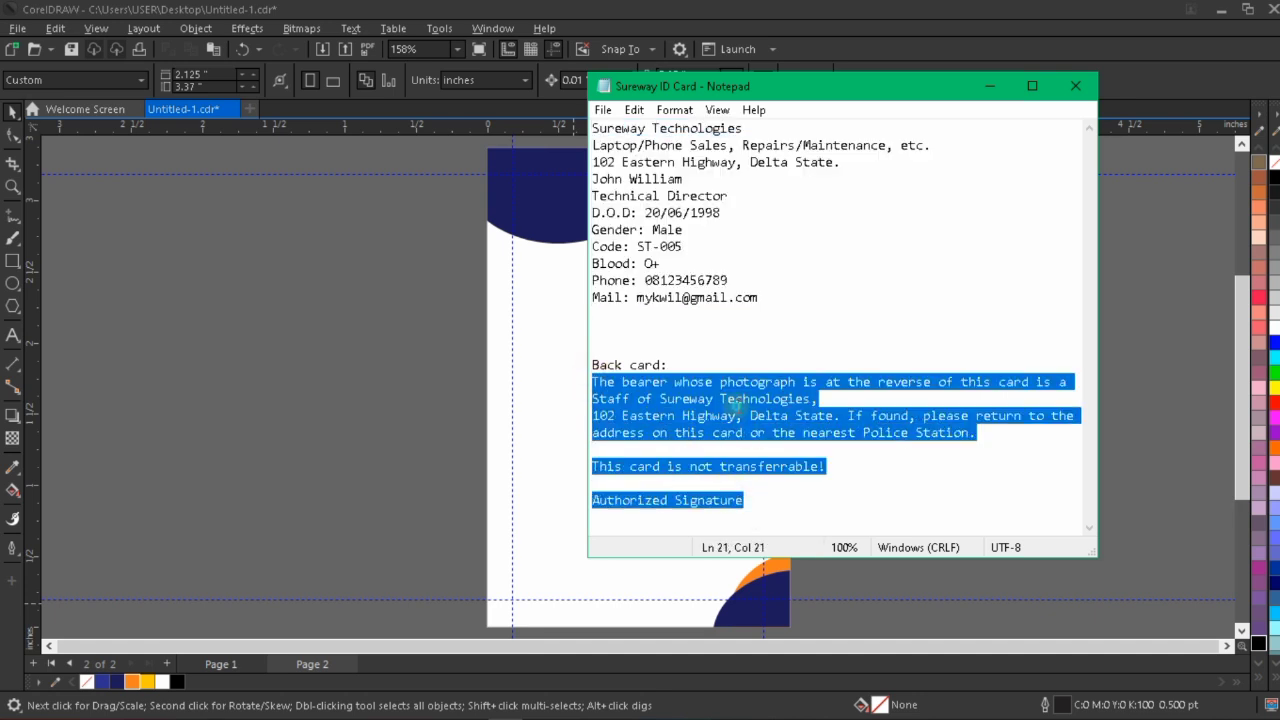
pyautogui.rightClick(733, 405)
pyautogui.click(788, 467)
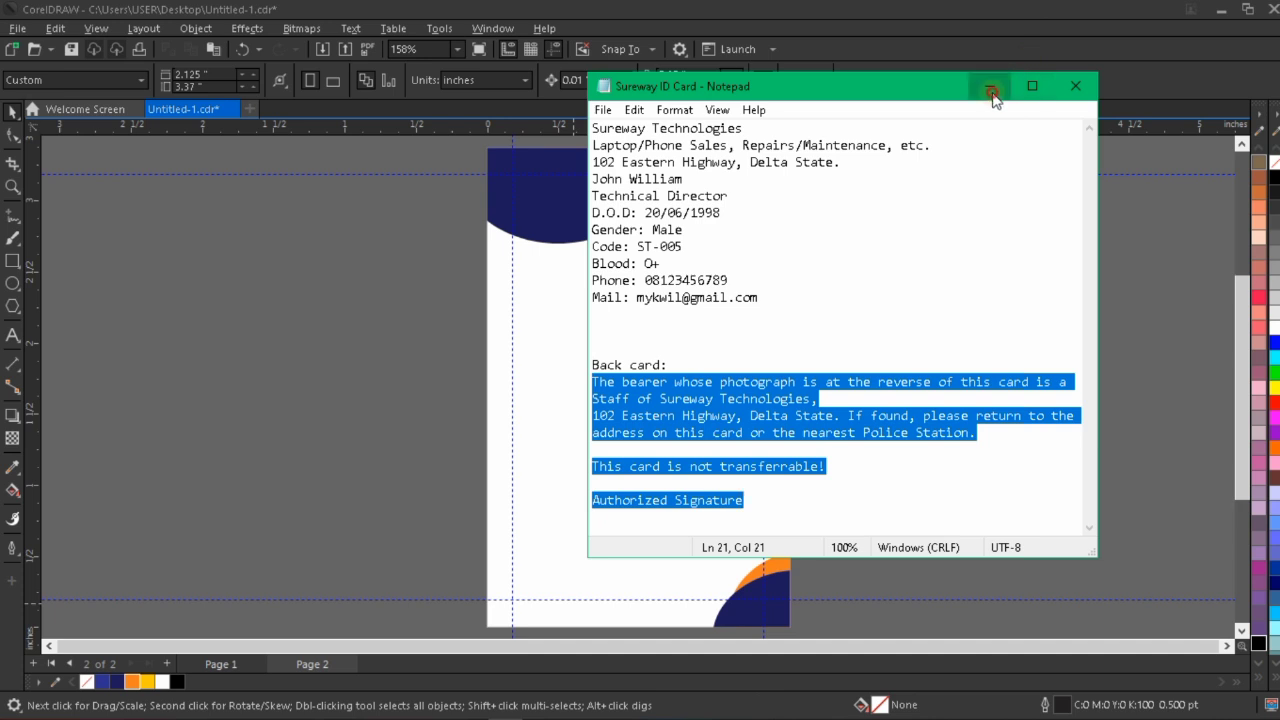
pyautogui.click(993, 93)
# Paste the copied back-card text as artistic text beside page 2 in CorelDRAW and reposition it in the empty area outside the card.
pyautogui.click(13, 335)
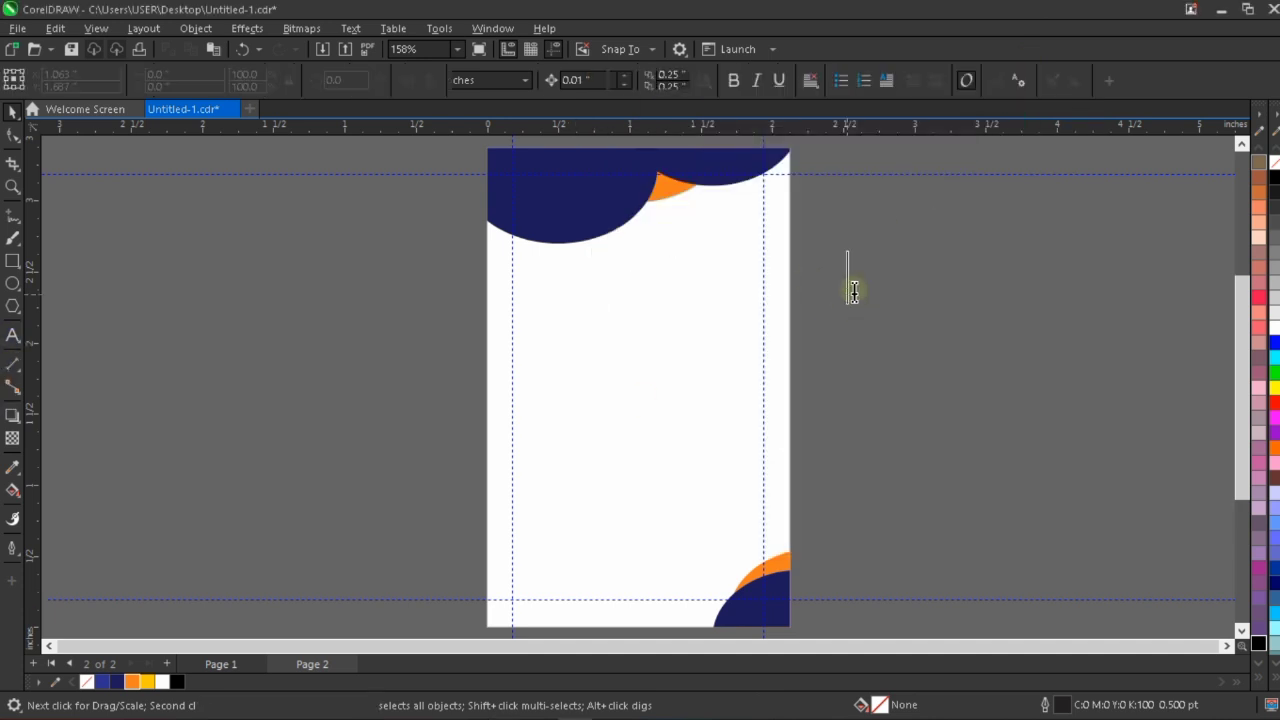
pyautogui.hotkey('ctrl', 'v')
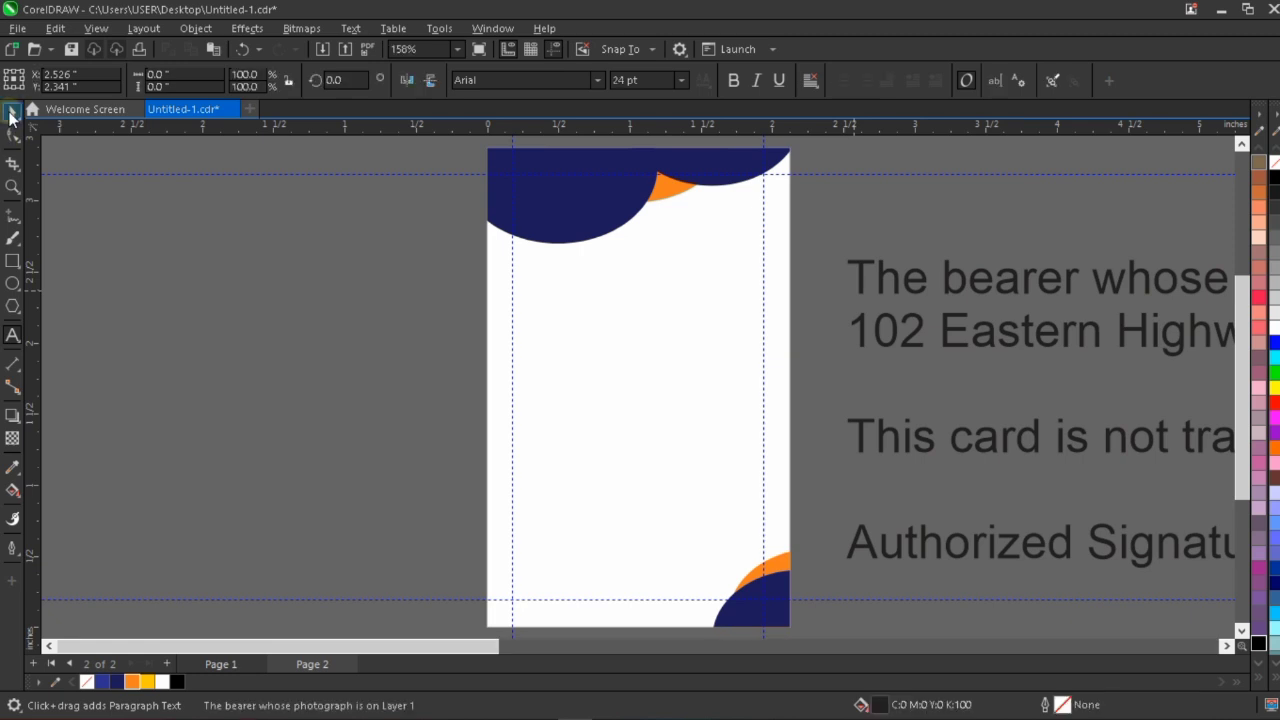
pyautogui.scroll(-3, 500, 406)
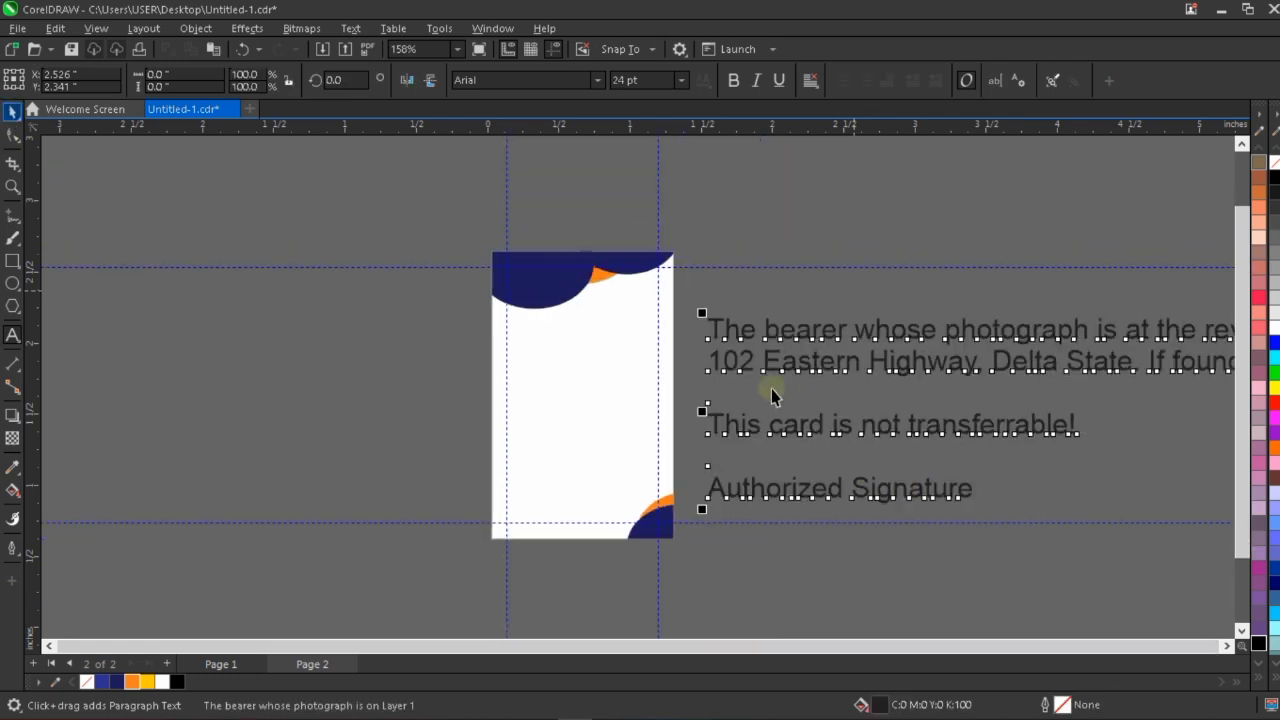
pyautogui.scroll(-3, 1030, 380)
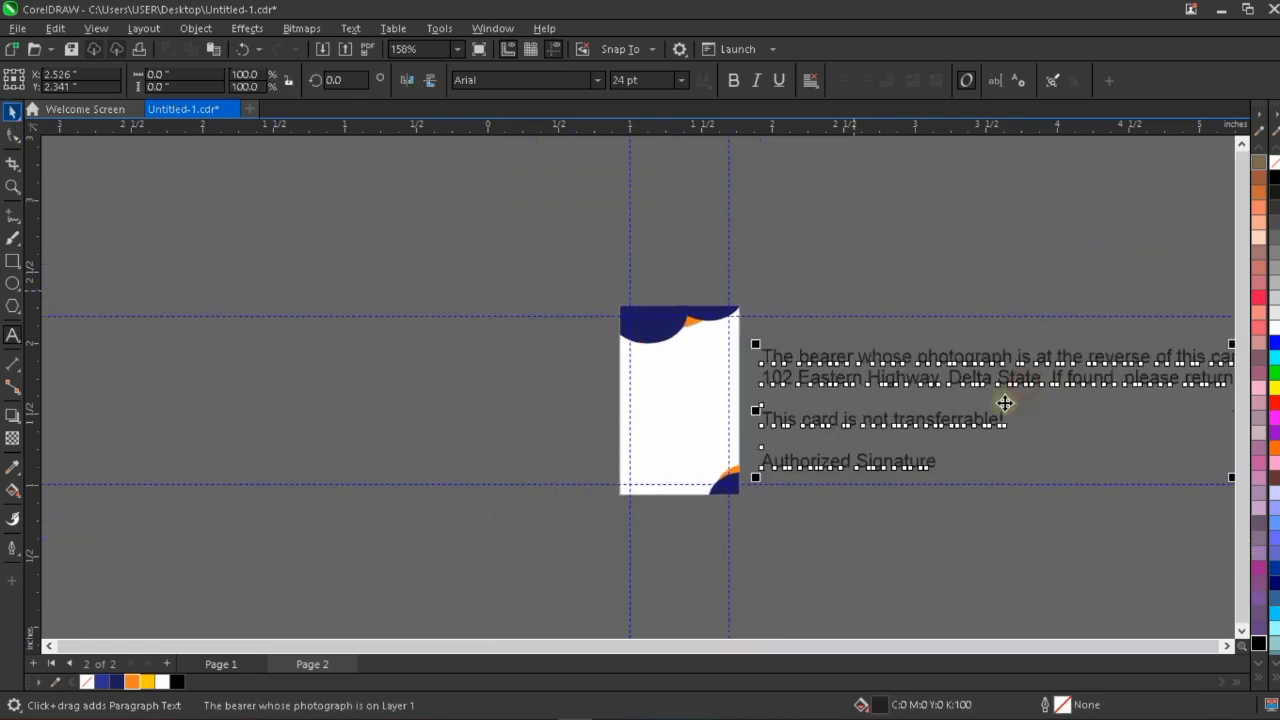
pyautogui.hotkey('ctrl', 'space')
pyautogui.moveTo(1024, 384); pyautogui.dragTo(1002, 421)
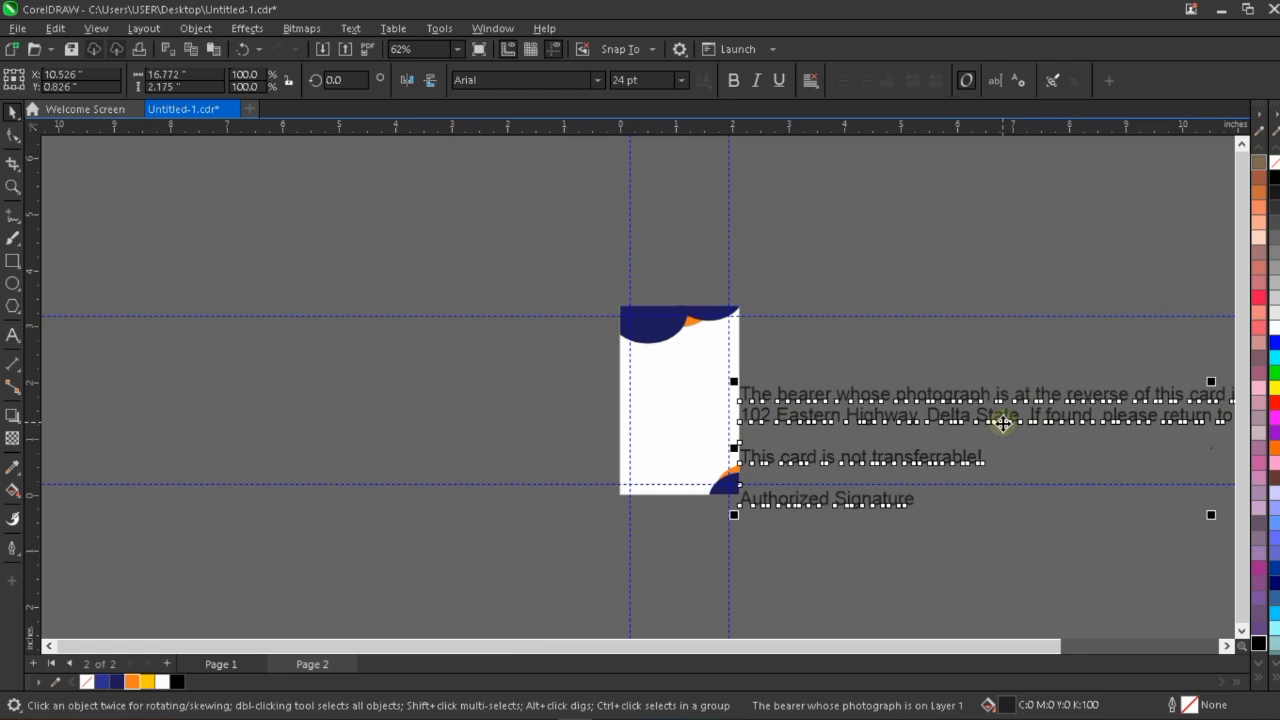
# Draw a paragraph text frame about 1.508 by 2.127 inches on the card's white area and shift it to X 1.056, Y 1.524 inches.
pyautogui.scroll(1, 1002, 421)
pyautogui.scroll(1, 680, 373)
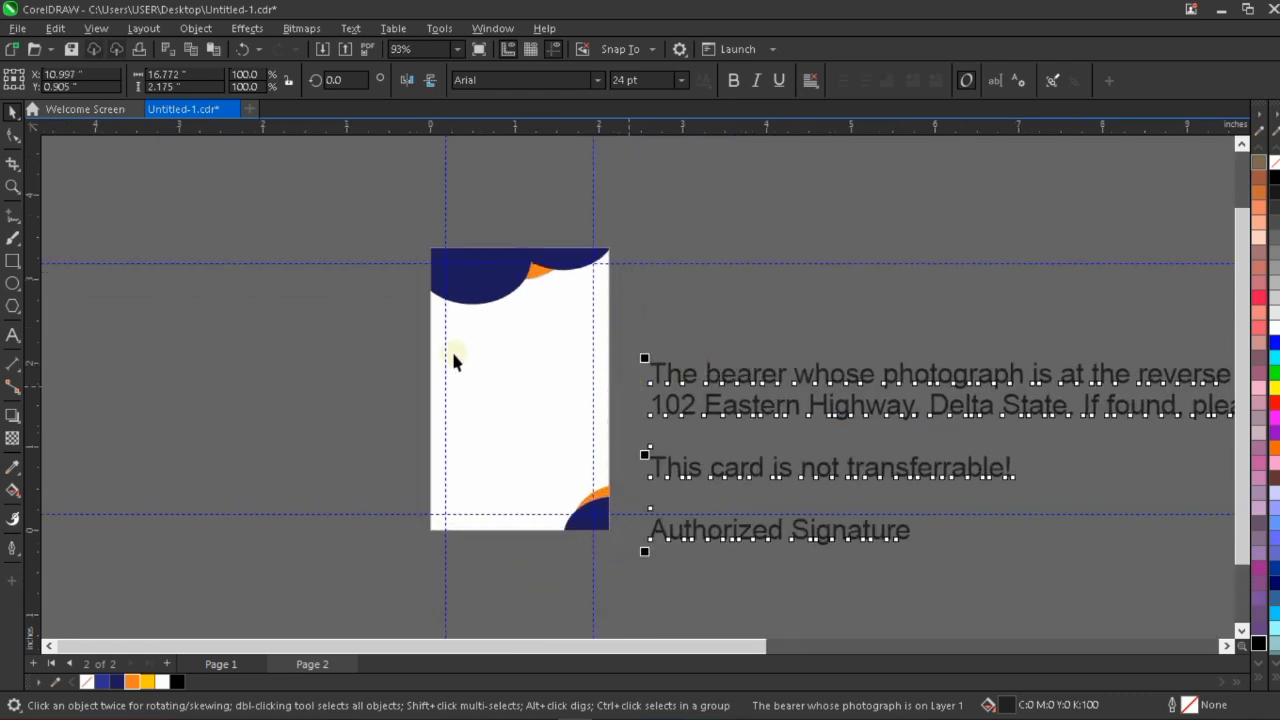
pyautogui.scroll(1, 440, 350)
pyautogui.scroll(1, 440, 350)
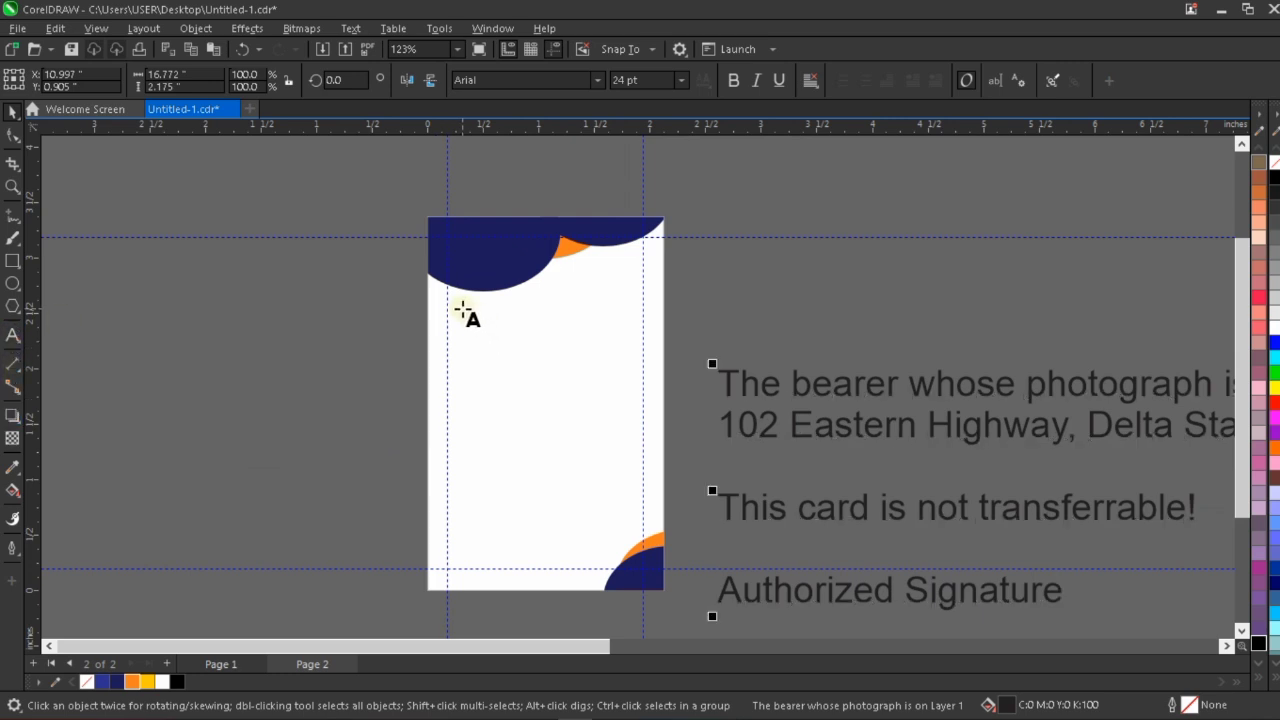
pyautogui.moveTo(462, 309)
pyautogui.mouseDown()
pyautogui.moveTo(590, 507)
pyautogui.moveTo(630, 543)
pyautogui.mouseUp()
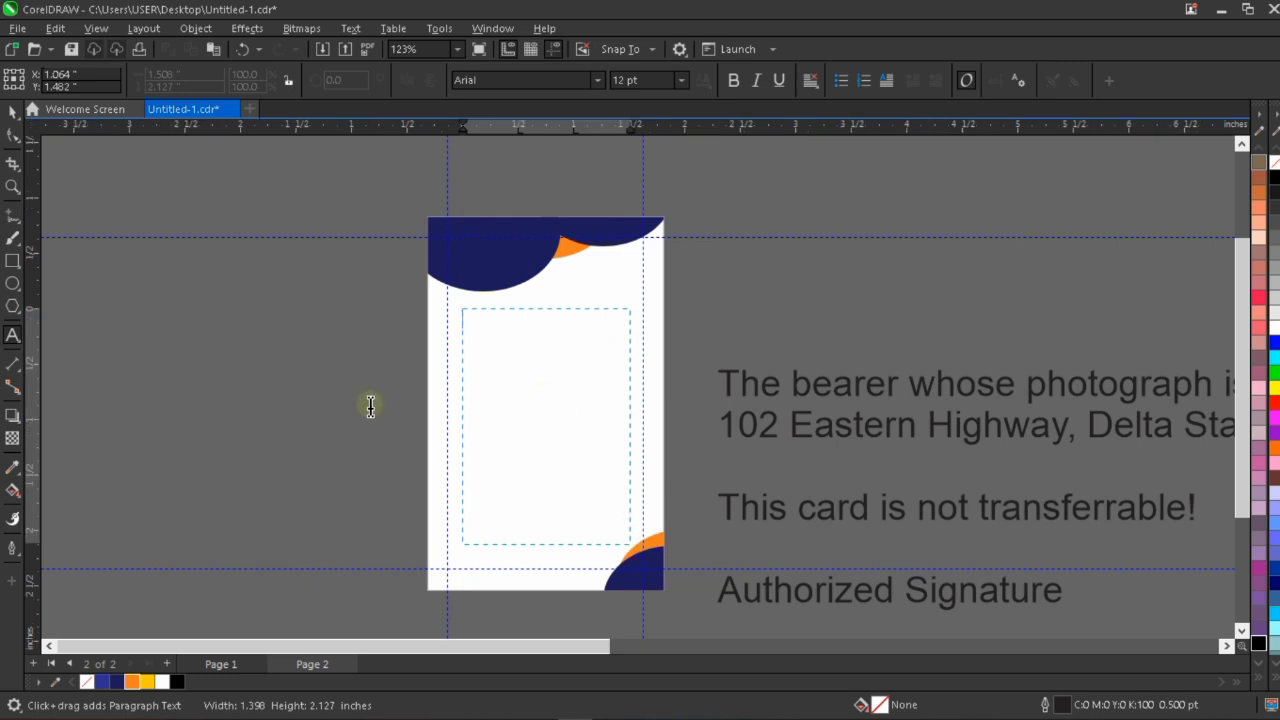
pyautogui.click(629, 543)
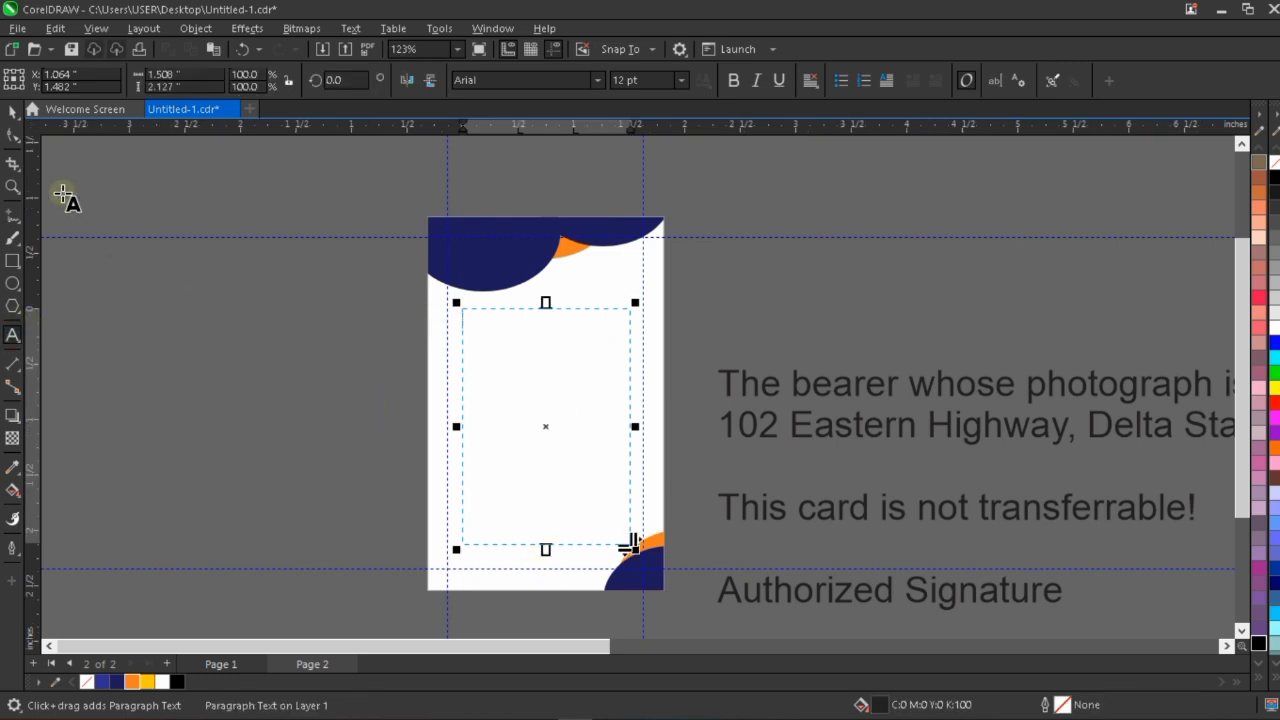
pyautogui.click(12, 111)
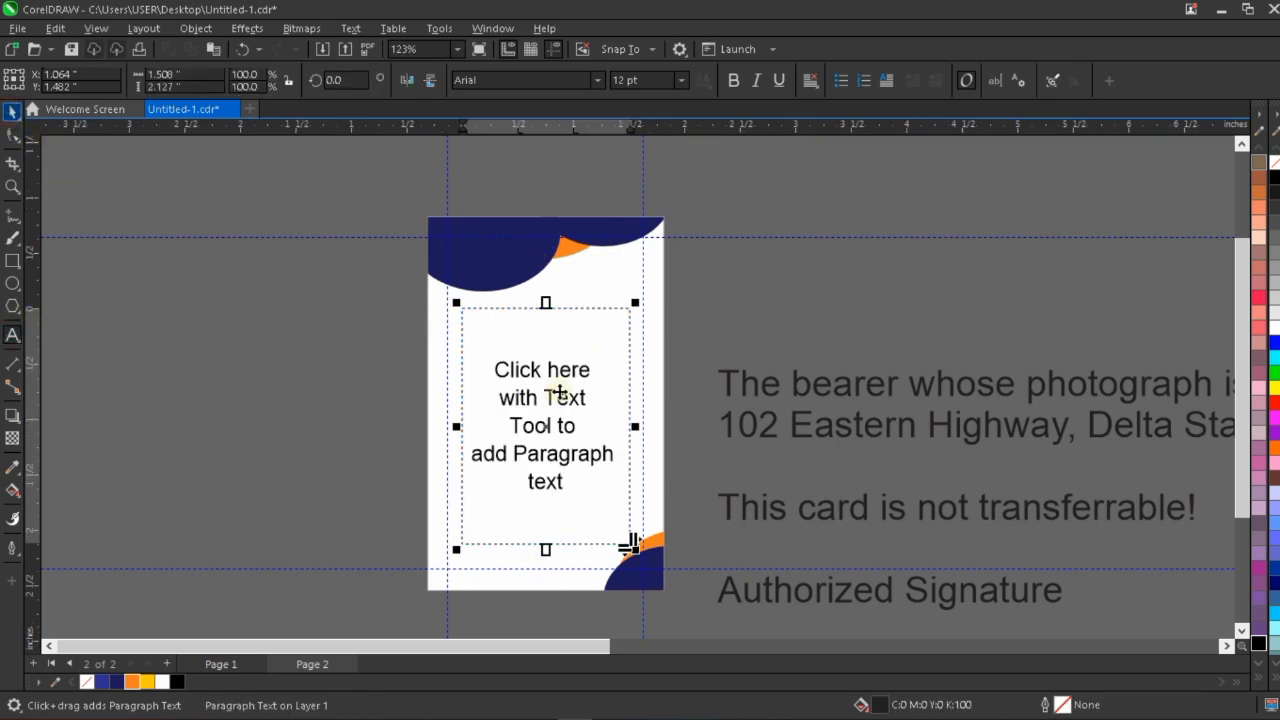
pyautogui.moveTo(565, 388); pyautogui.dragTo(563, 383)
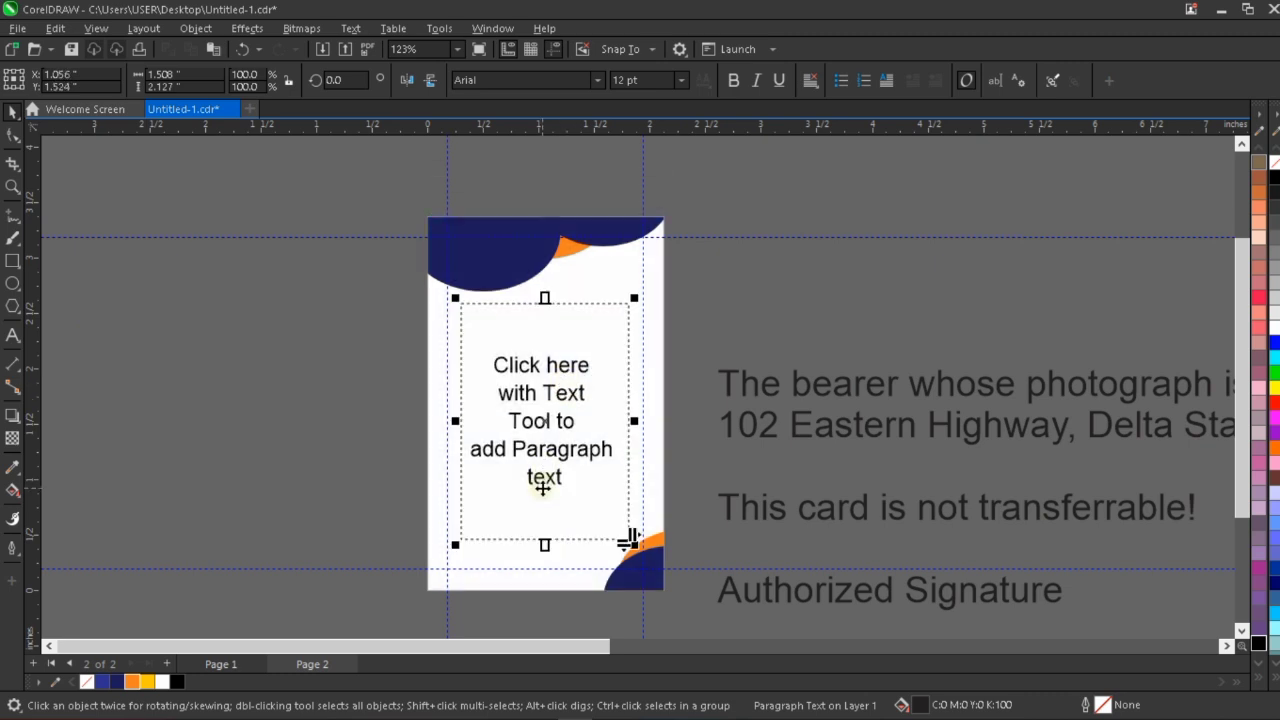
# Cut the text from "The bearer" through "This card is not transferrable!" out of the artistic text, leaving only "Authorized Signature".
pyautogui.scroll(-2, 705, 462)
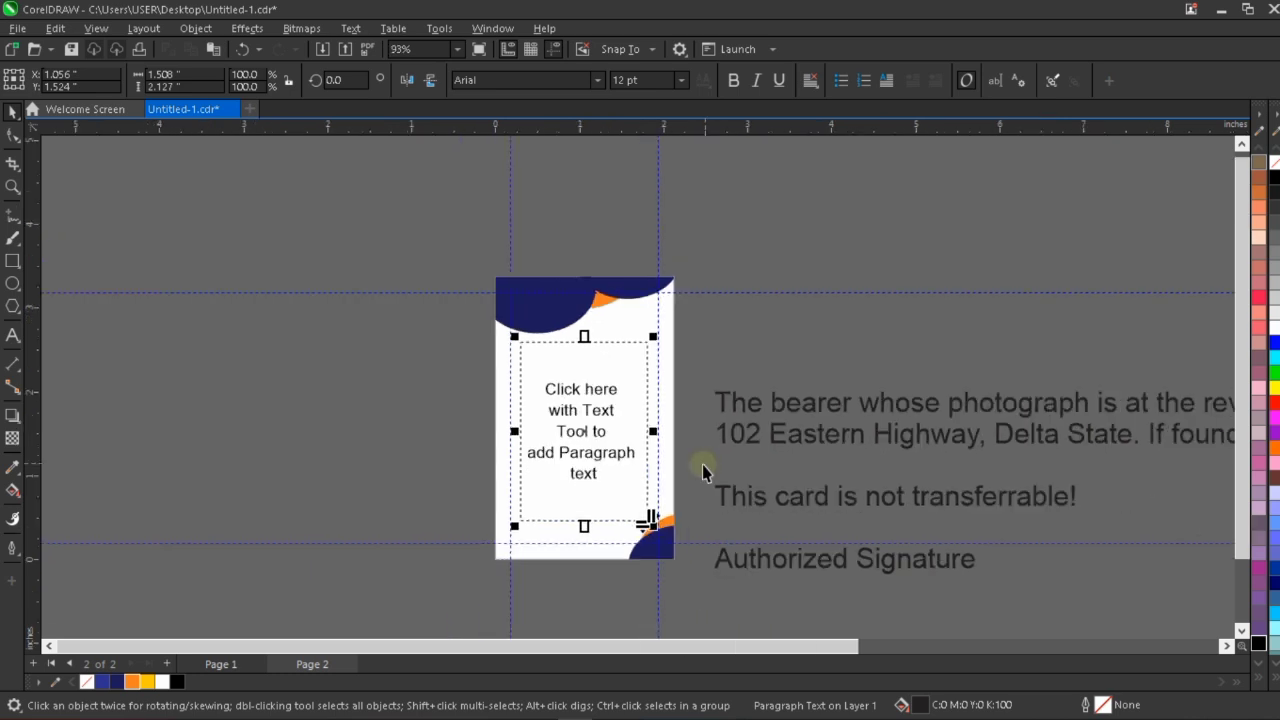
pyautogui.scroll(-2, 705, 466)
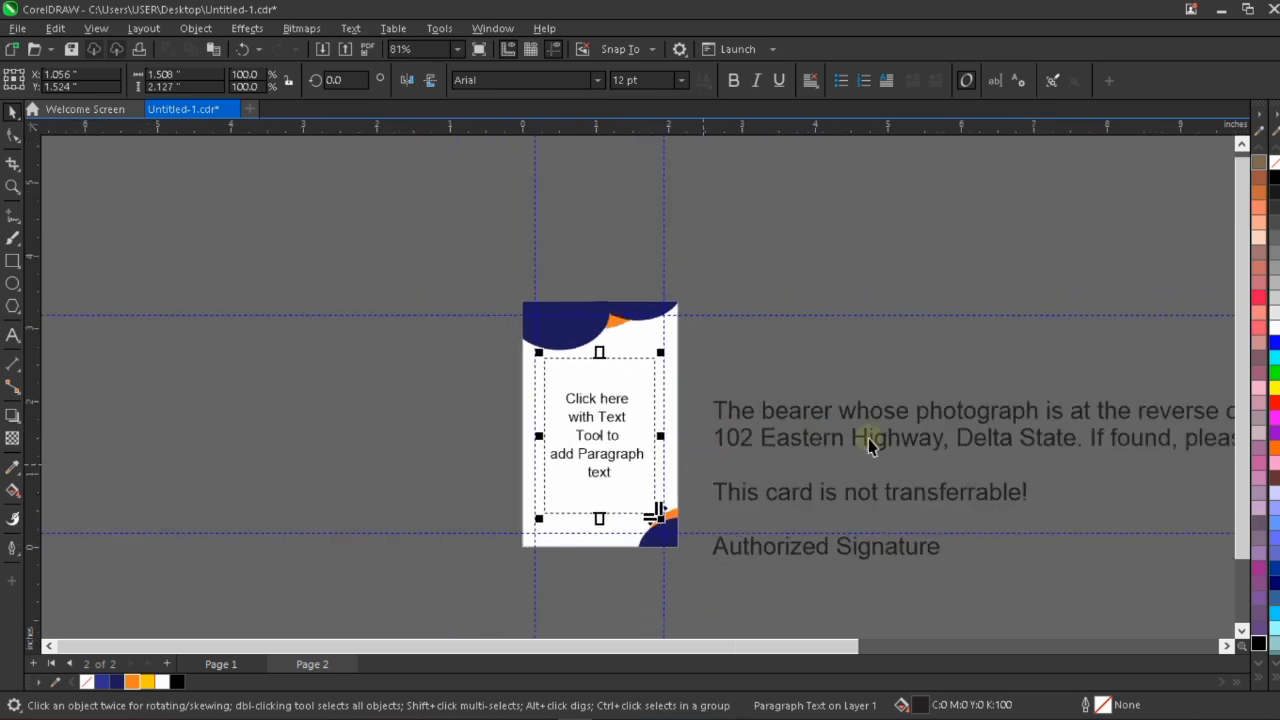
pyautogui.click(928, 488)
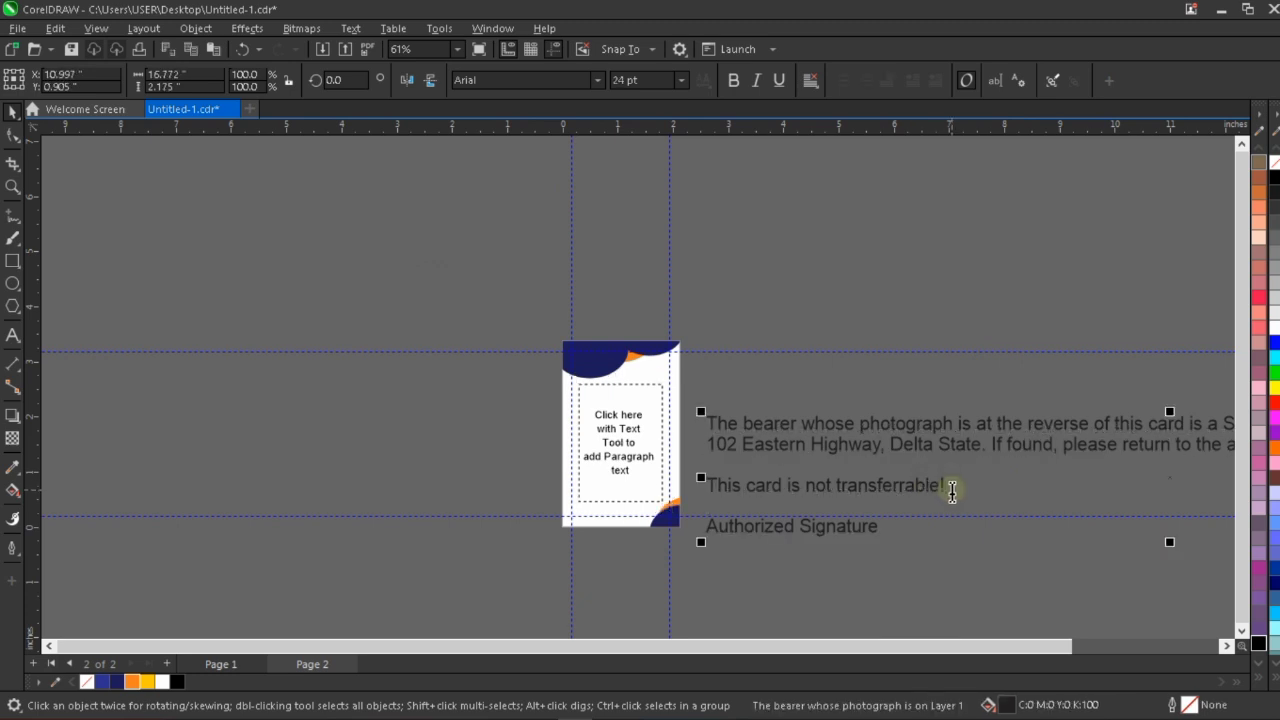
pyautogui.click(952, 489)
pyautogui.keyDown('shift'); pyautogui.click(700, 423); pyautogui.keyUp('shift')
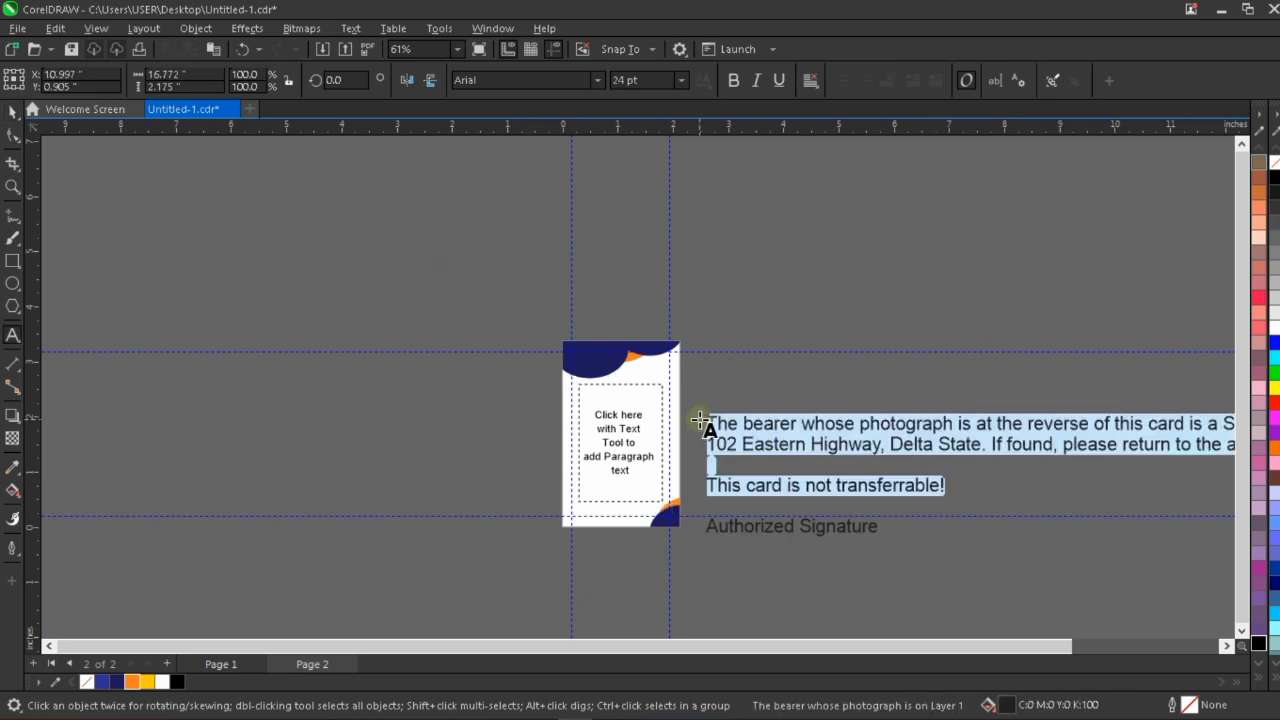
pyautogui.hotkey('ctrl', 'x')
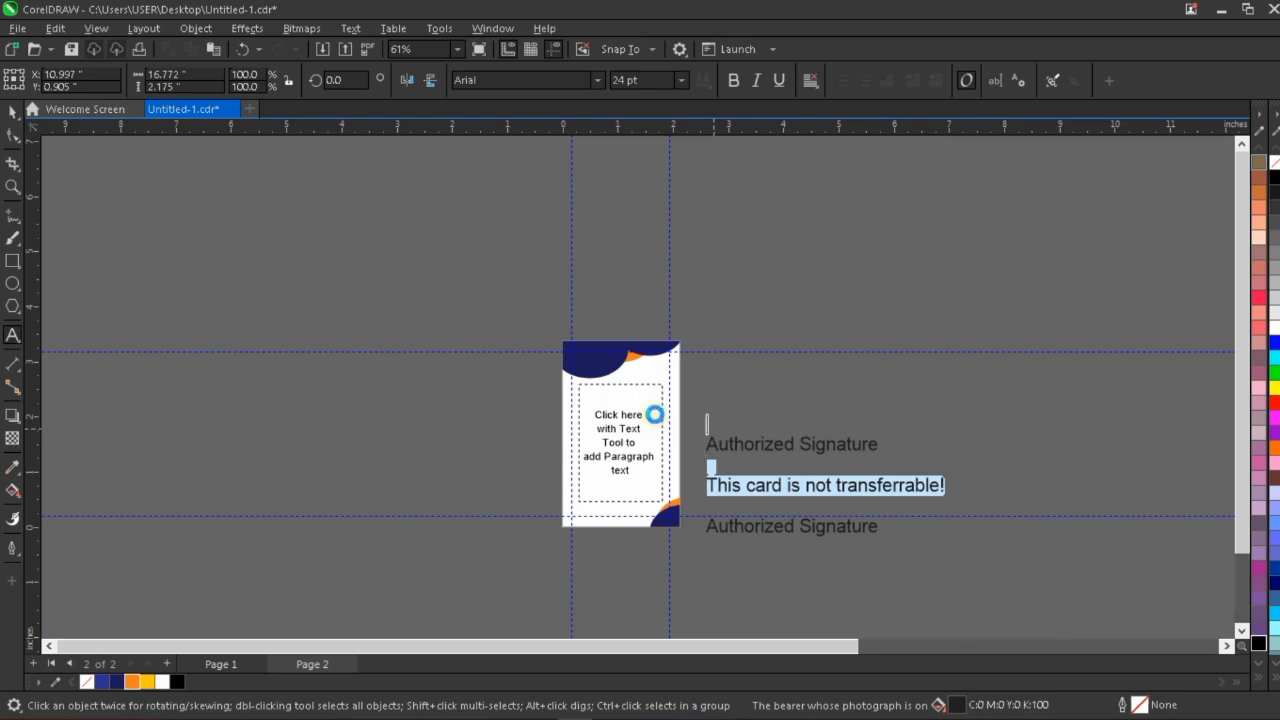
# Paste the cut bearer statement into the empty paragraph frame on the card back.
pyautogui.scroll(1, 654, 414)
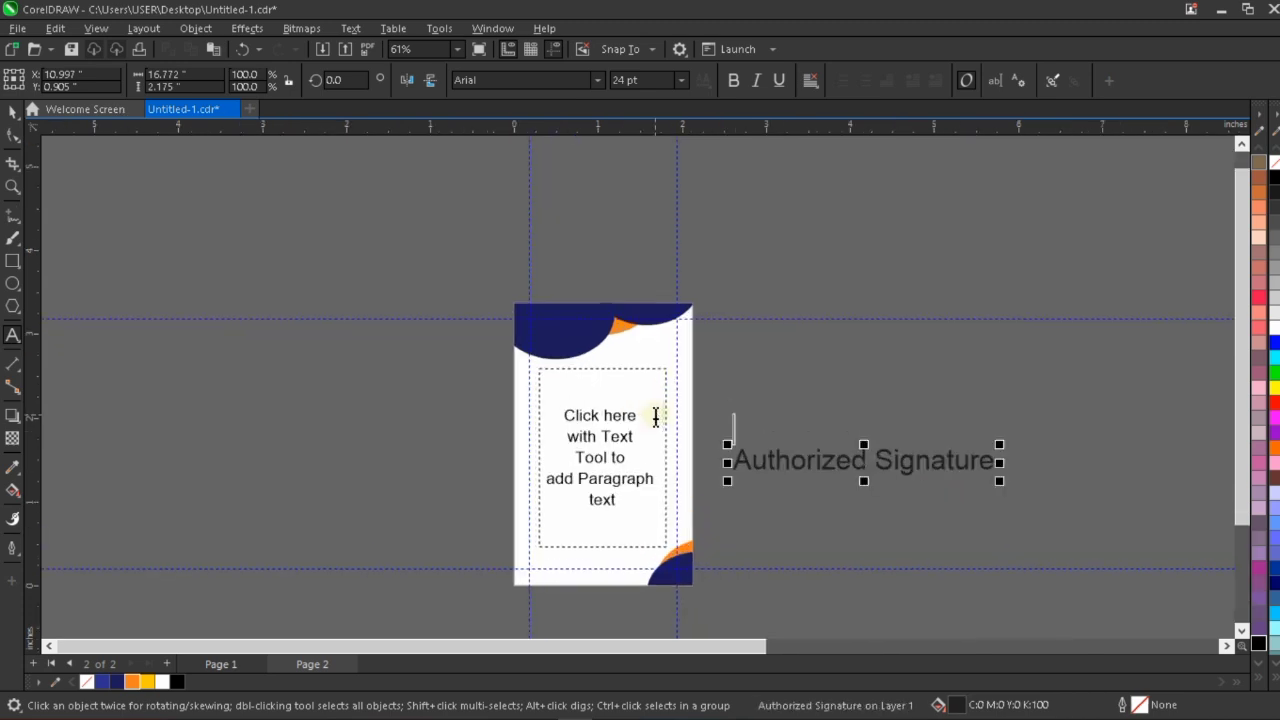
pyautogui.click(595, 397)
pyautogui.hotkey('ctrl', 'v')
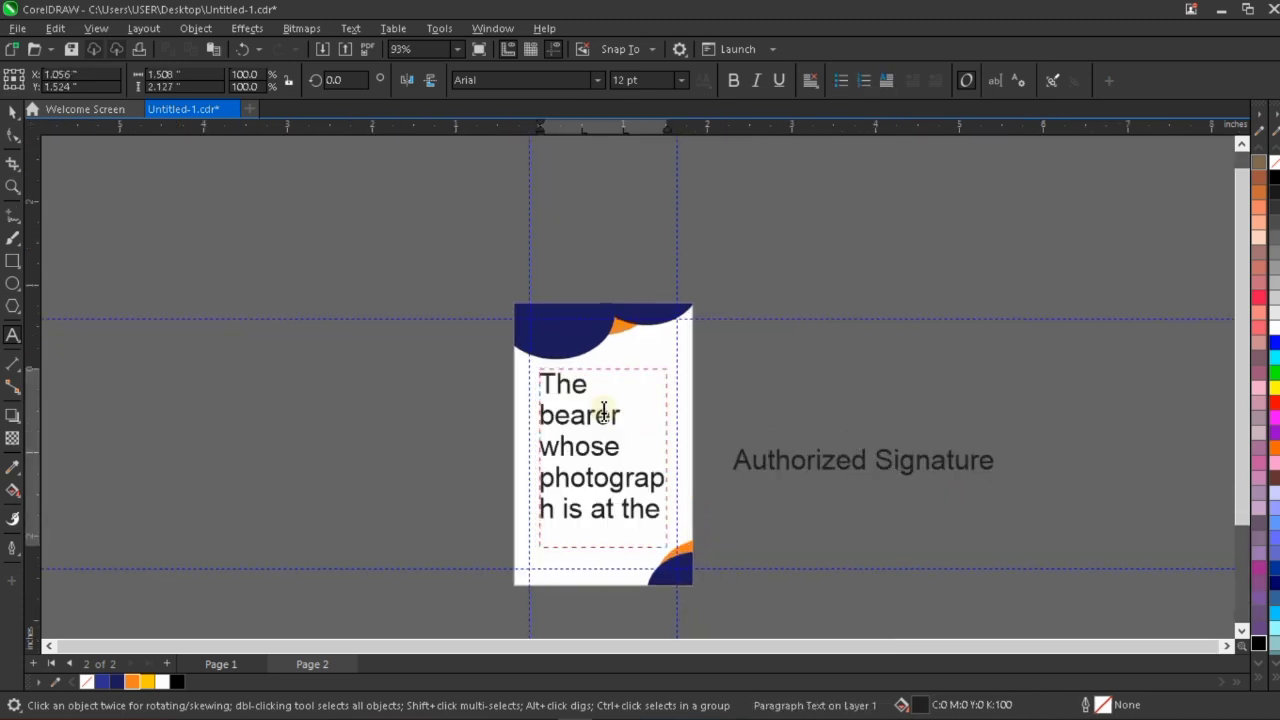
pyautogui.press('Escape')
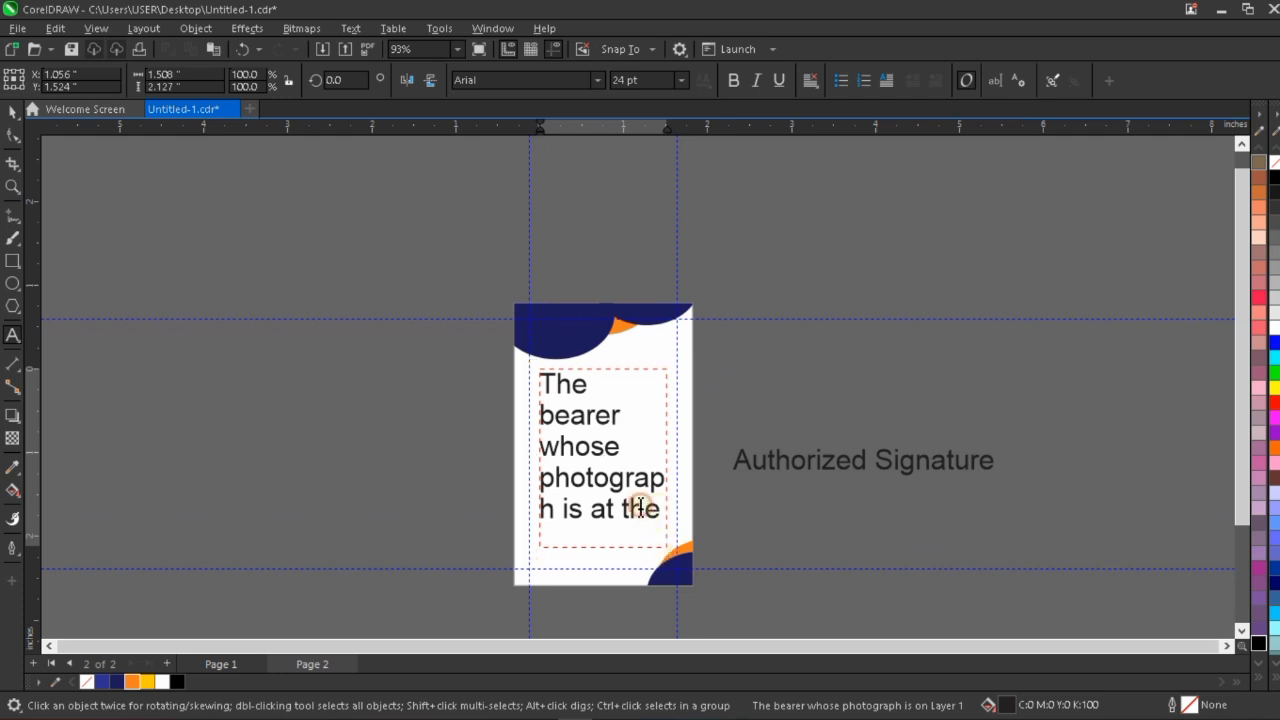
# Select all the frame's text and set it to Montserrat SemiBold at 7 pt.
pyautogui.moveTo(655, 508); pyautogui.dragTo(643, 256)
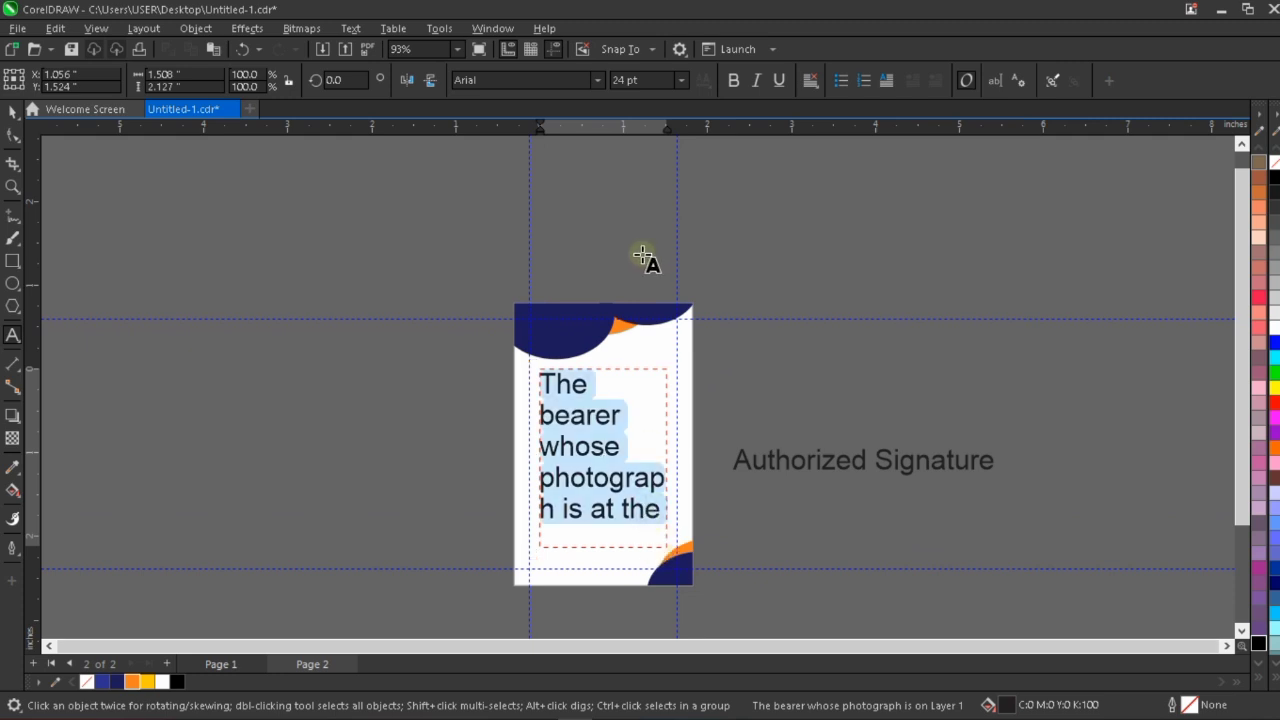
pyautogui.click(597, 81)
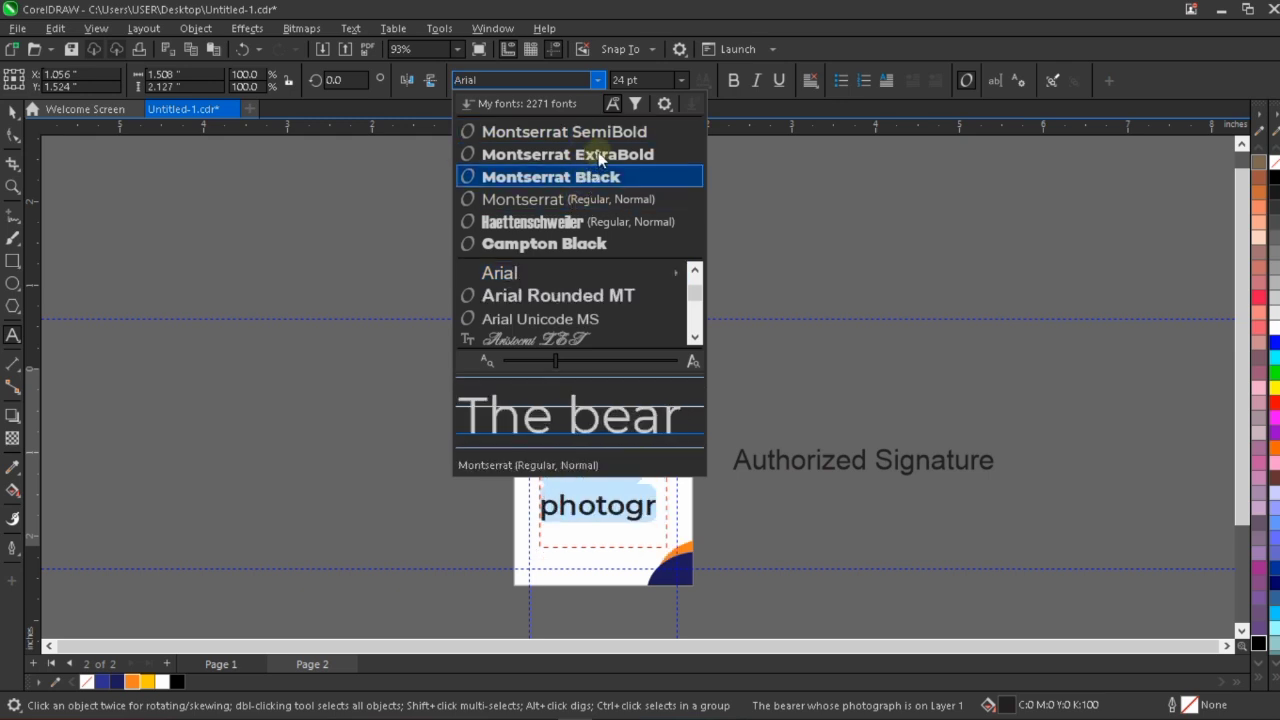
pyautogui.click(610, 132)
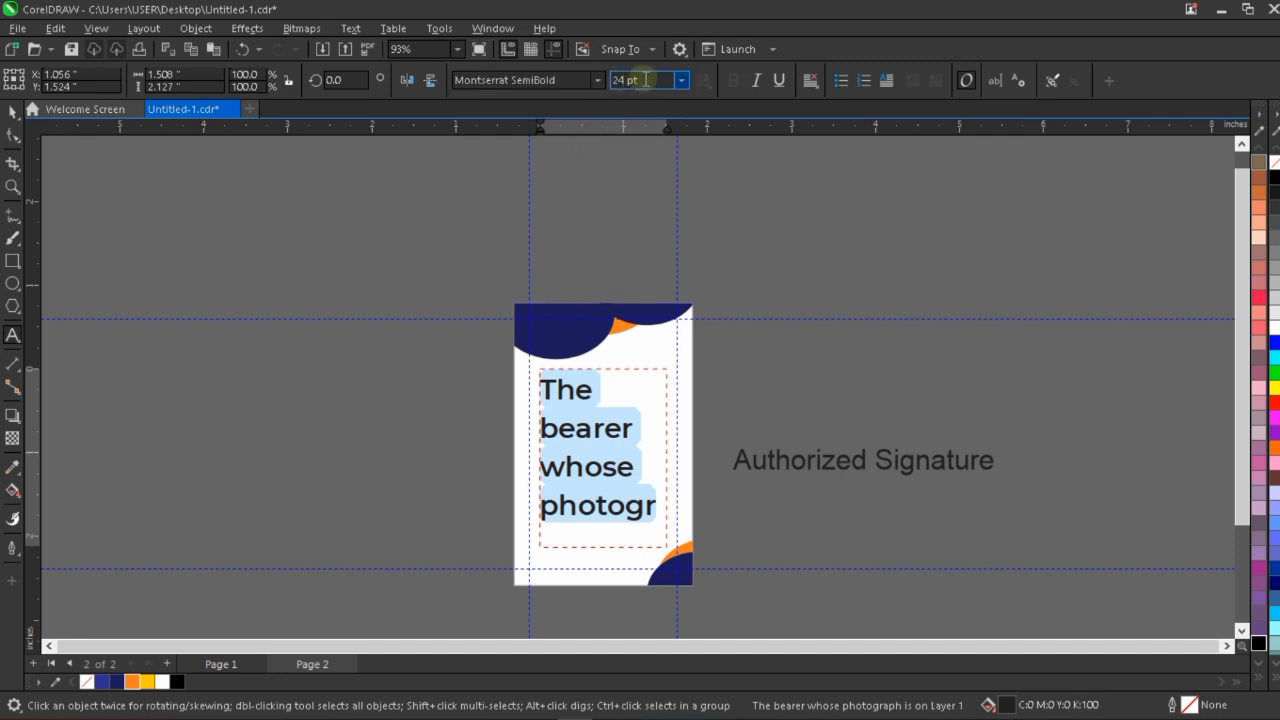
pyautogui.write('7')
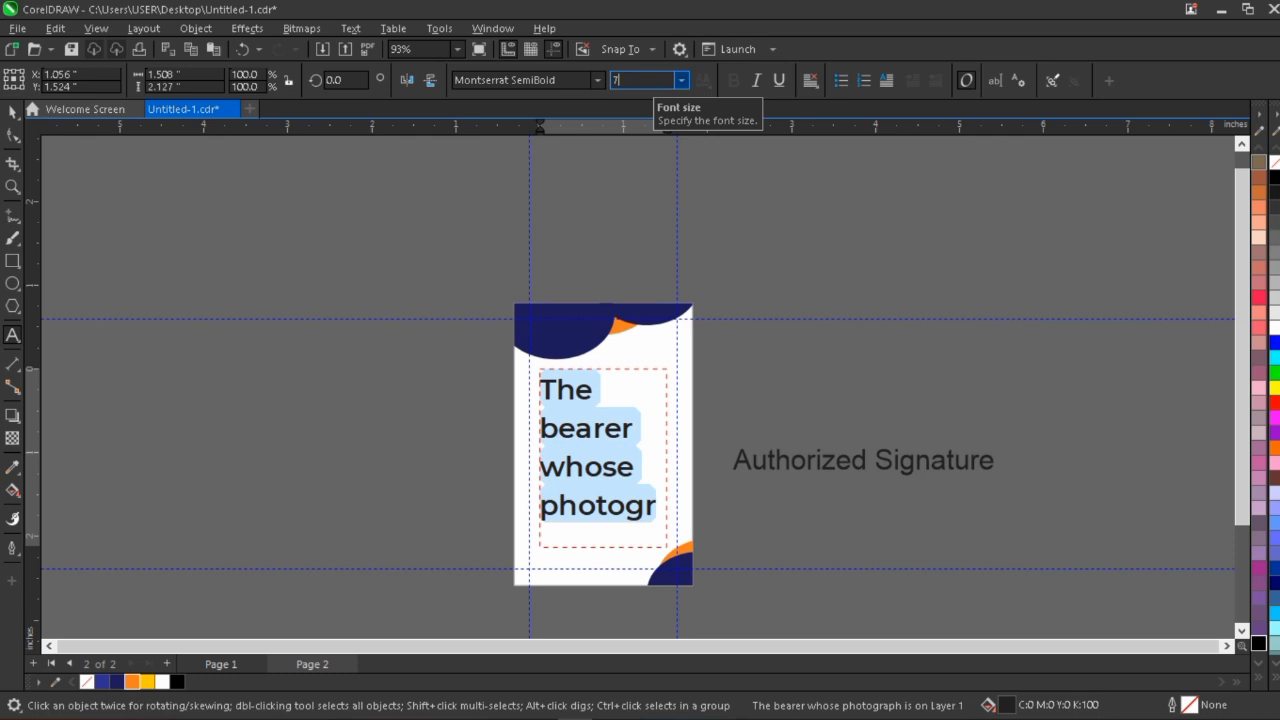
pyautogui.press('Return')
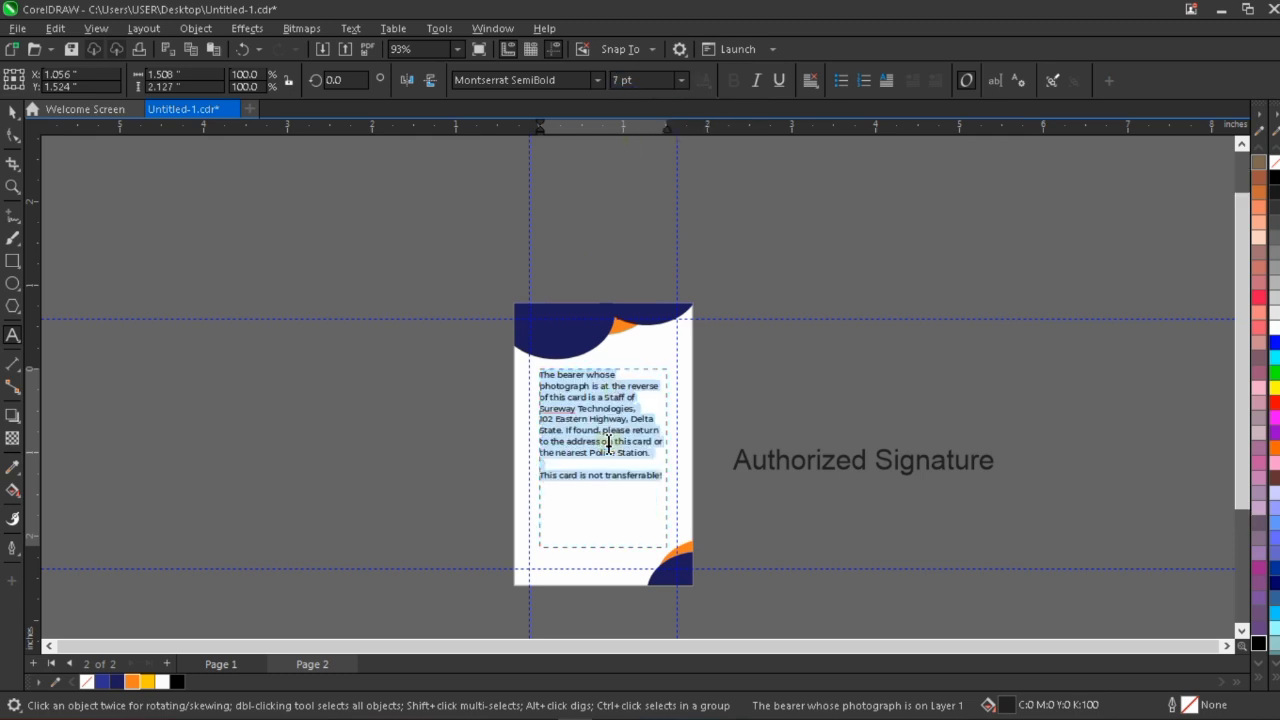
# Change the selected bearer statement's font to Montserrat Medium.
pyautogui.scroll(1, 608, 441)
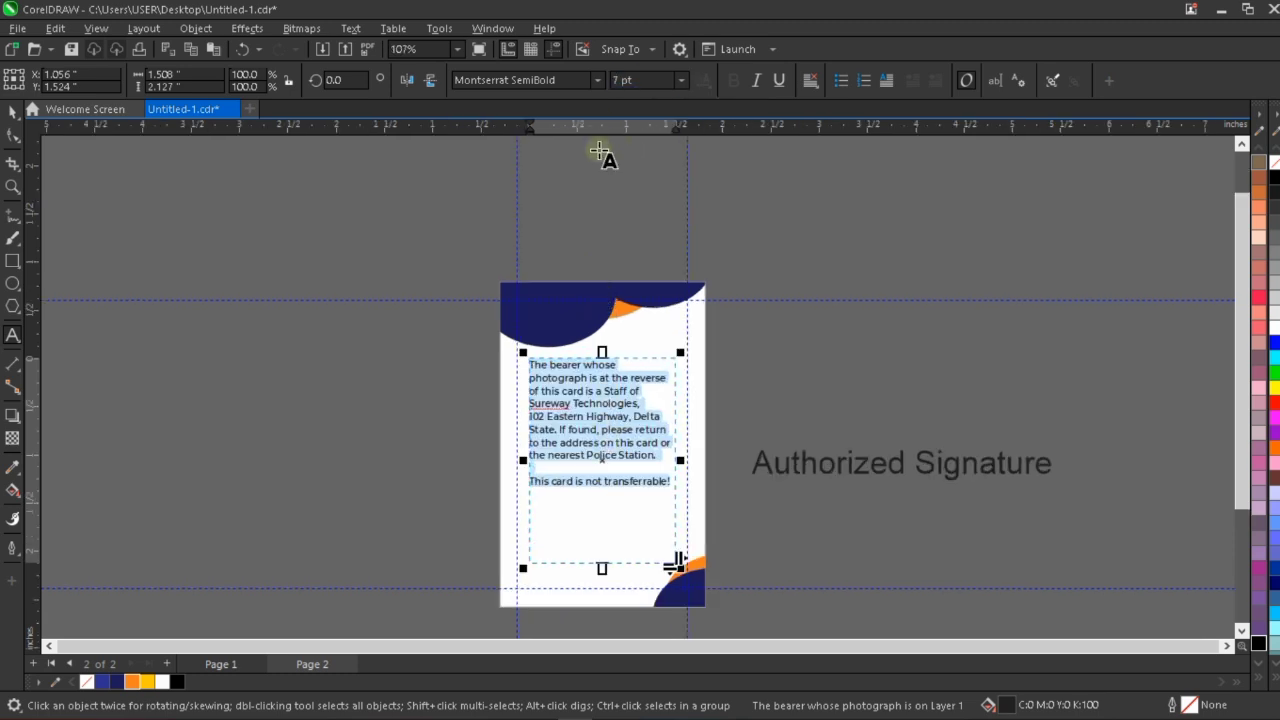
pyautogui.click(596, 80)
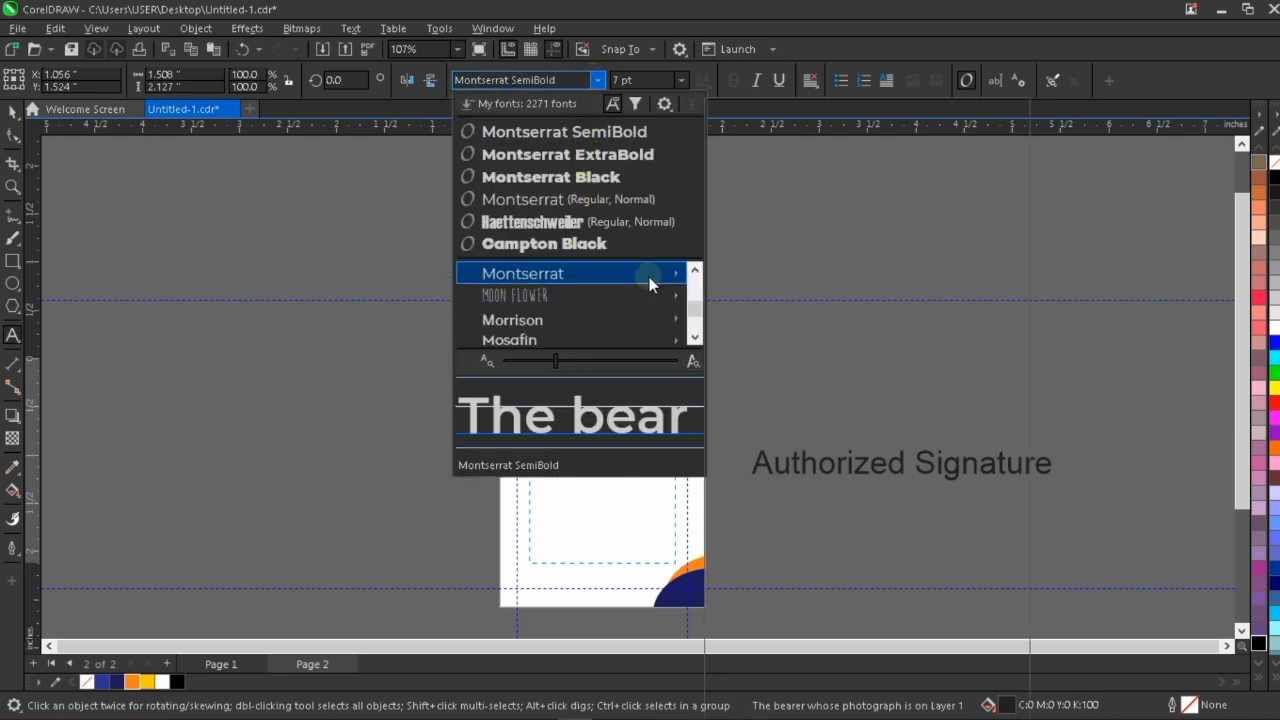
pyautogui.moveTo(651, 278)
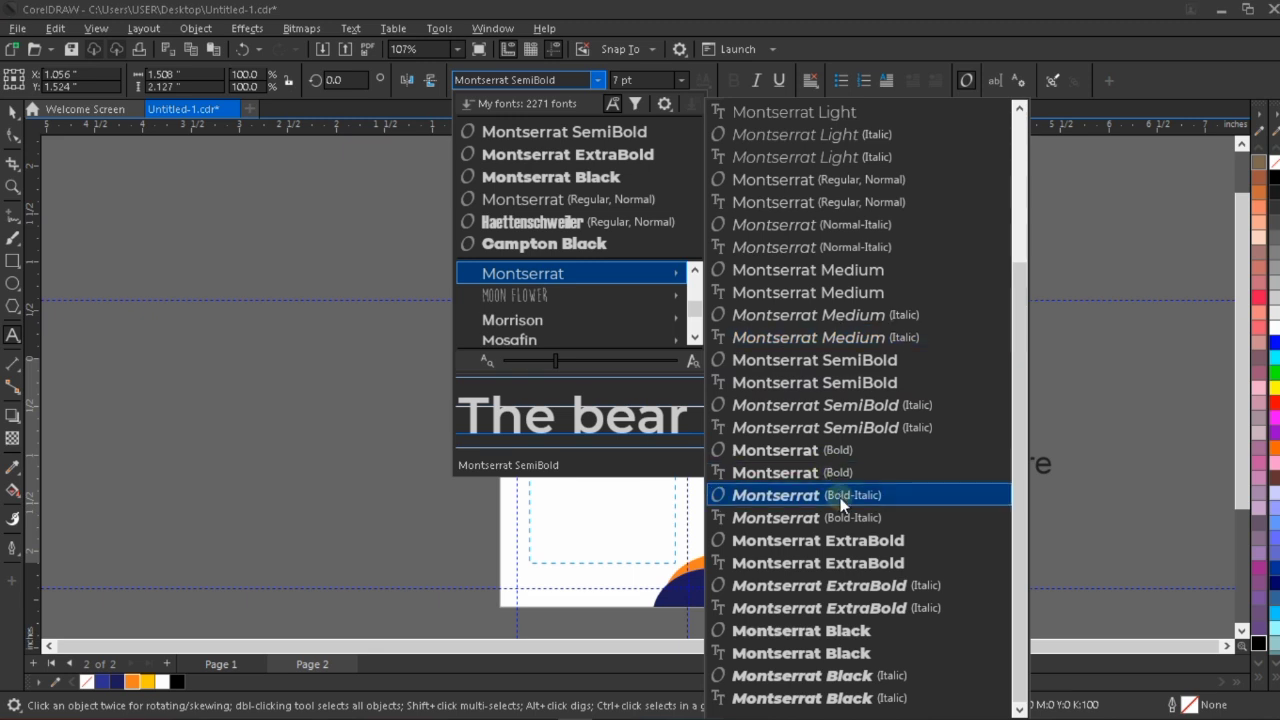
pyautogui.click(890, 292)
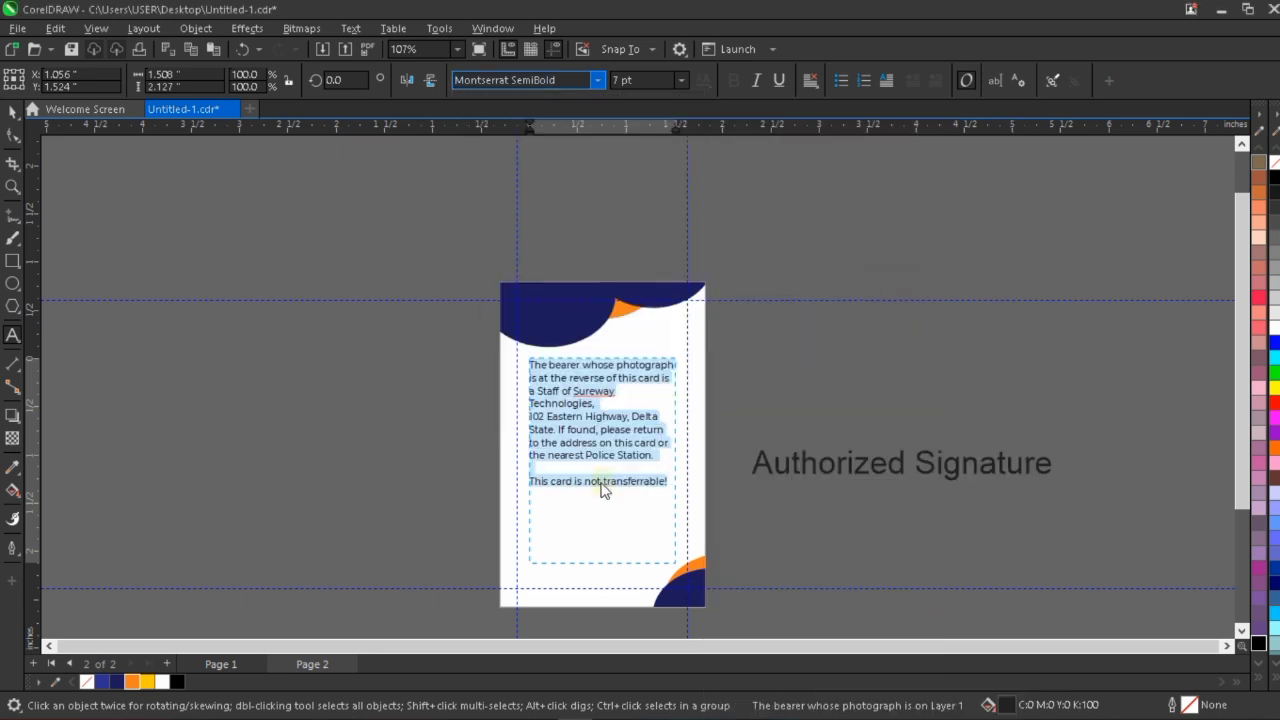
pyautogui.scroll(1, 589, 478)
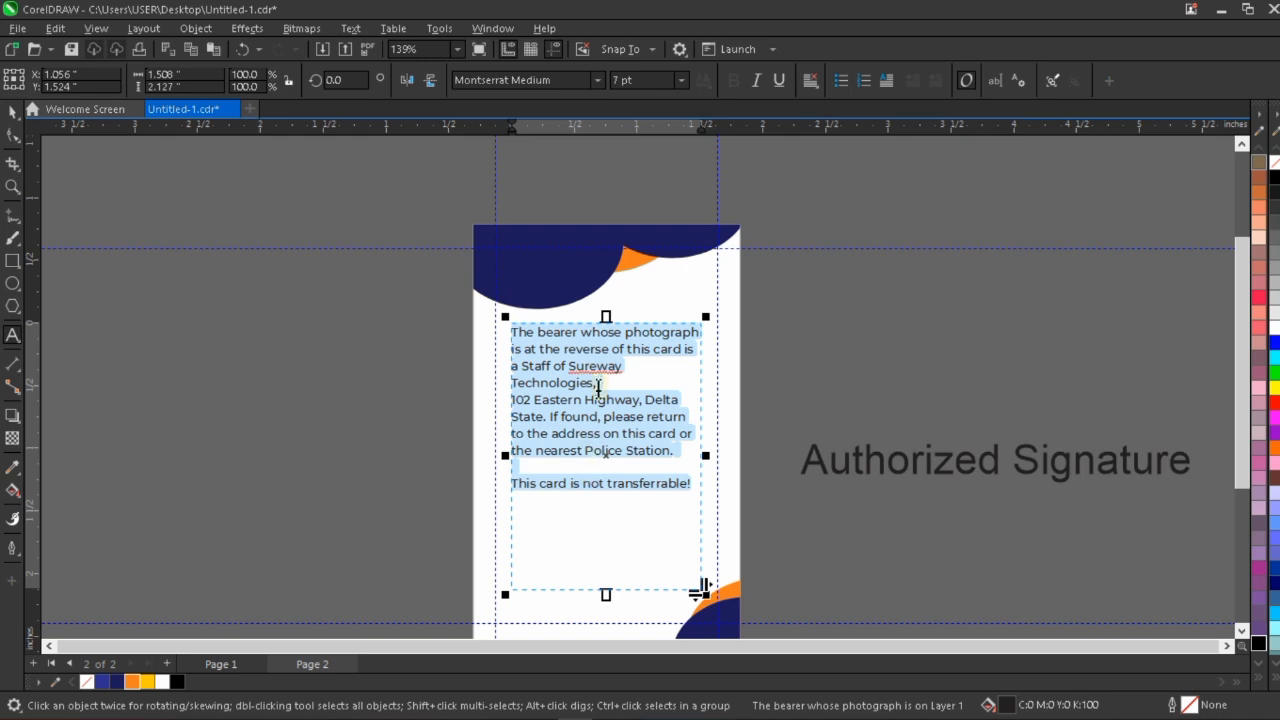
# Nudge the bearer statement frame up 0.03 inch and fill its text with the C100 M100 Y100 K100 black.
pyautogui.hotkey('ctrl', 'space')
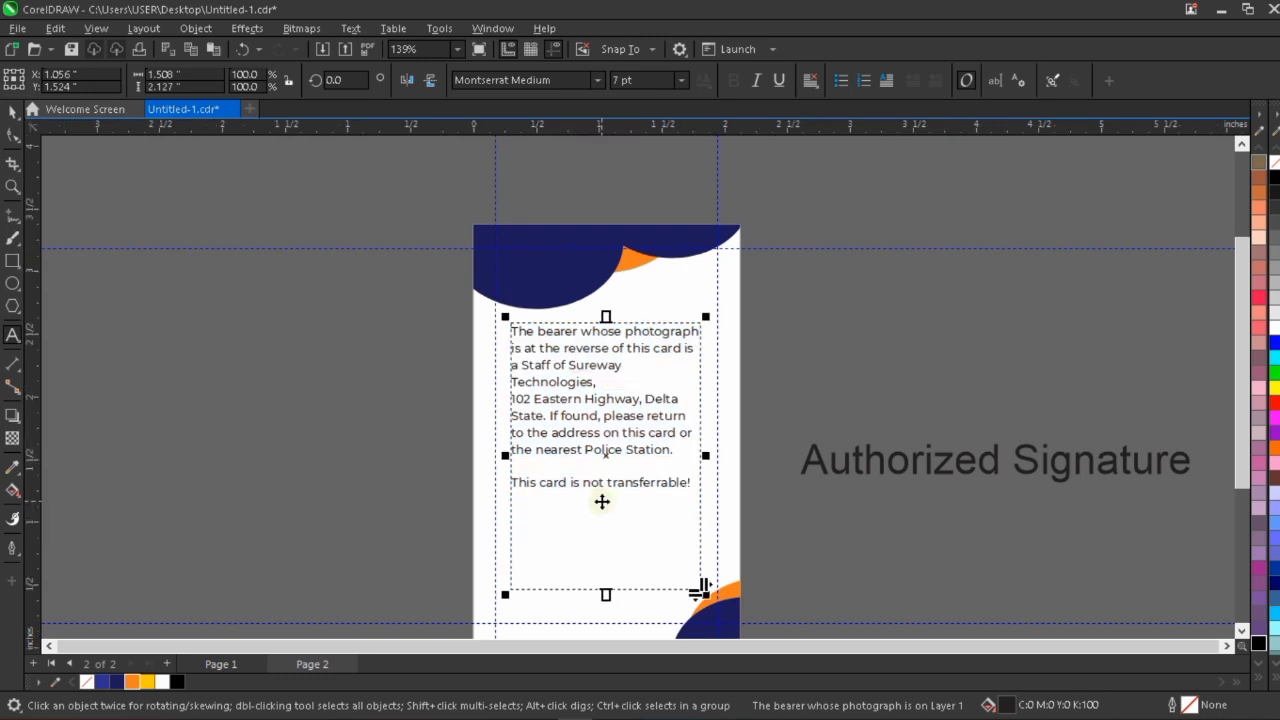
pyautogui.press('Up')
pyautogui.press('Up')
pyautogui.press('Up')
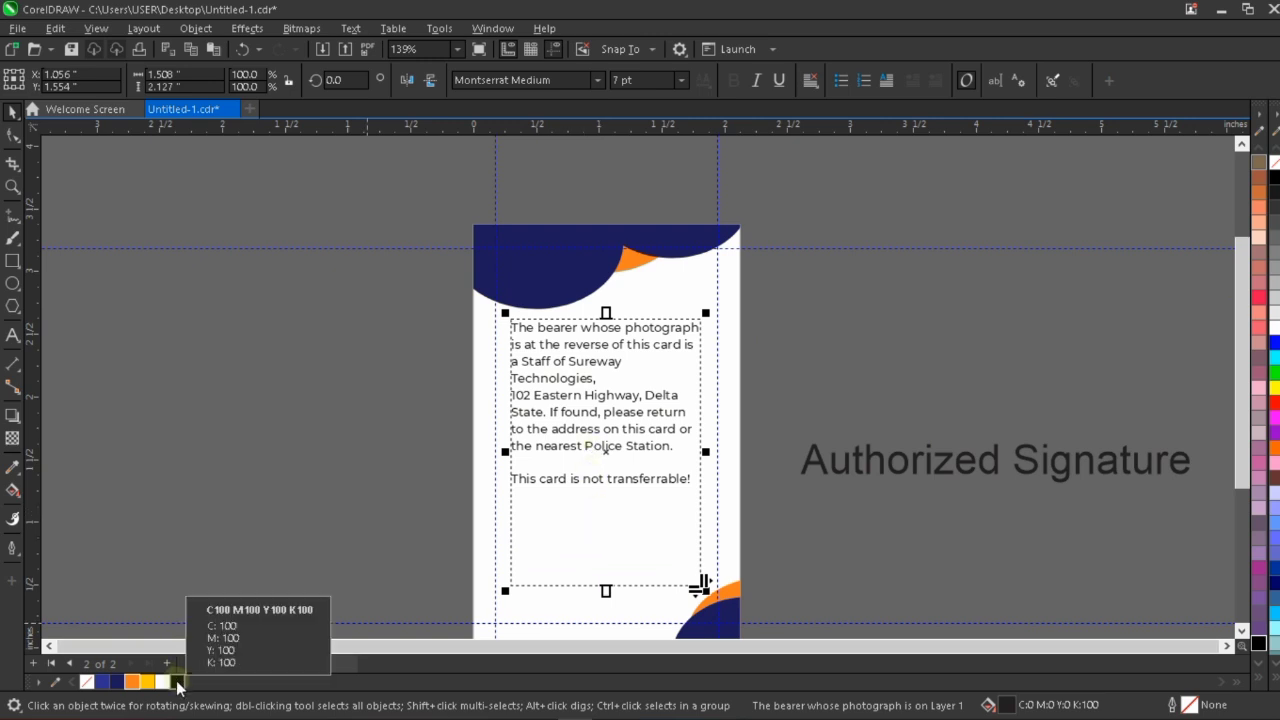
pyautogui.click(178, 683)
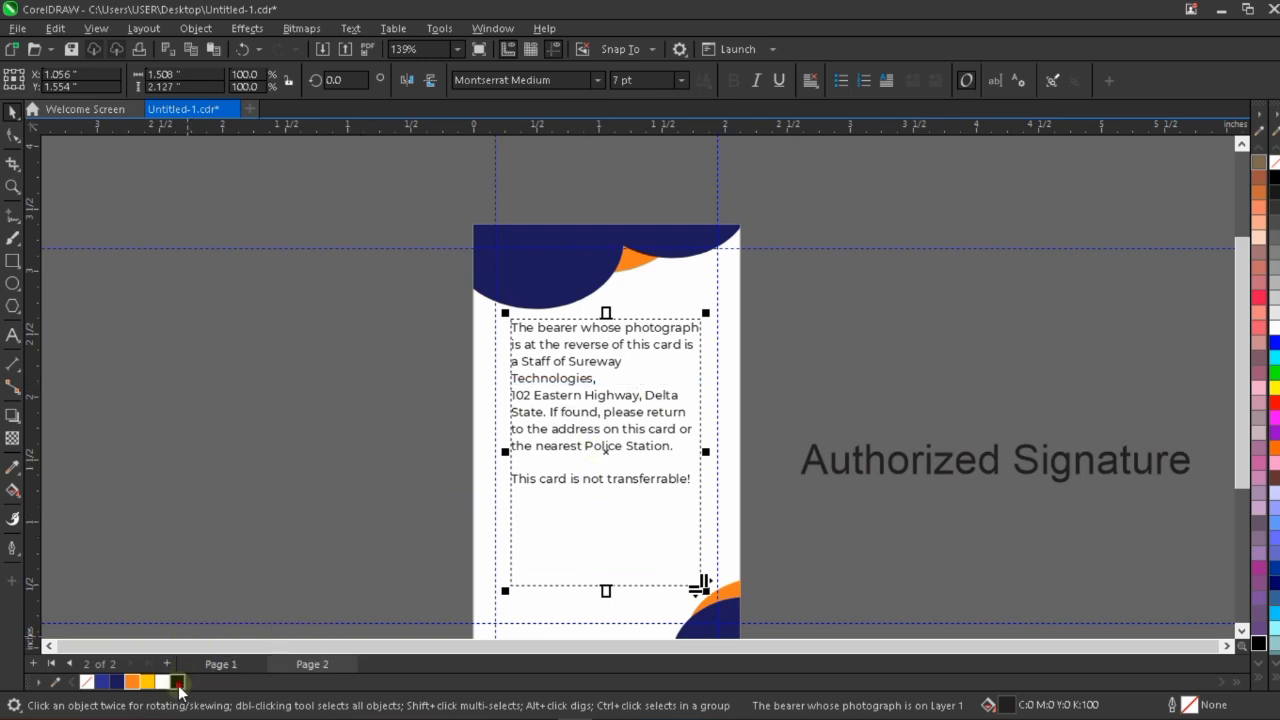
pyautogui.click(829, 331)
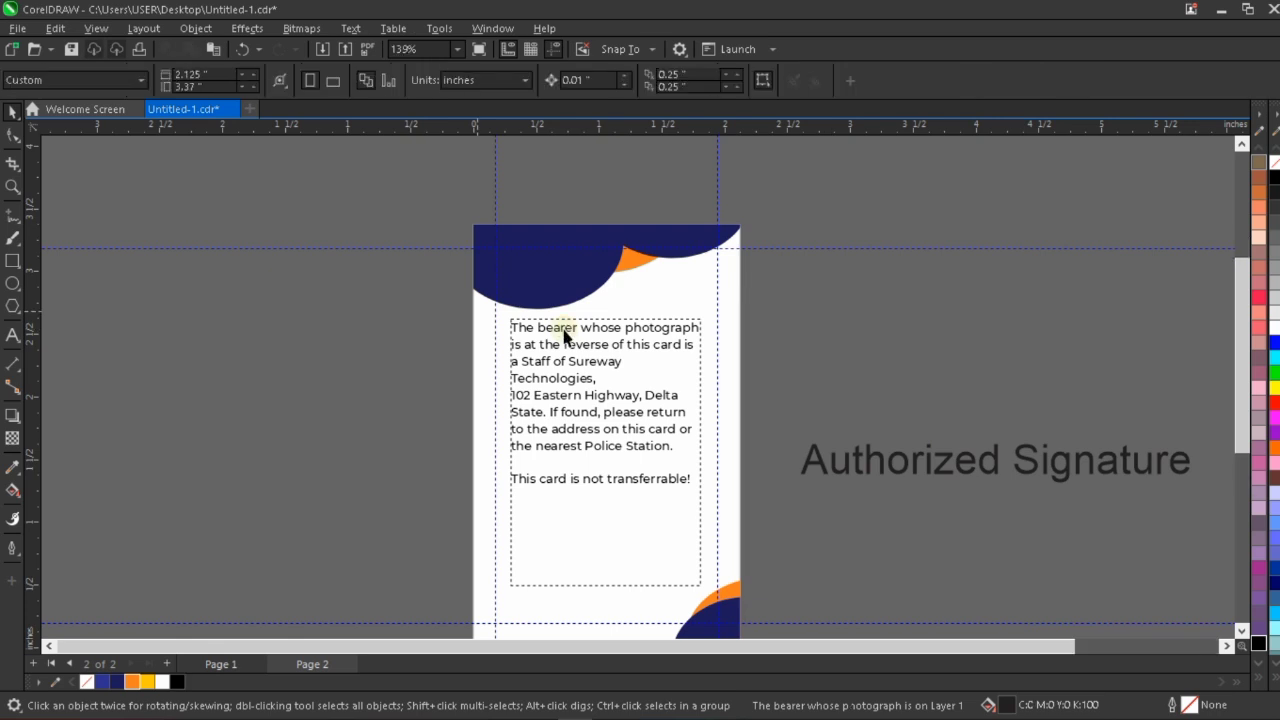
# Insert the word "passport" before "photograph" in the first sentence of the bearer statement.
pyautogui.scroll(1, 564, 335)
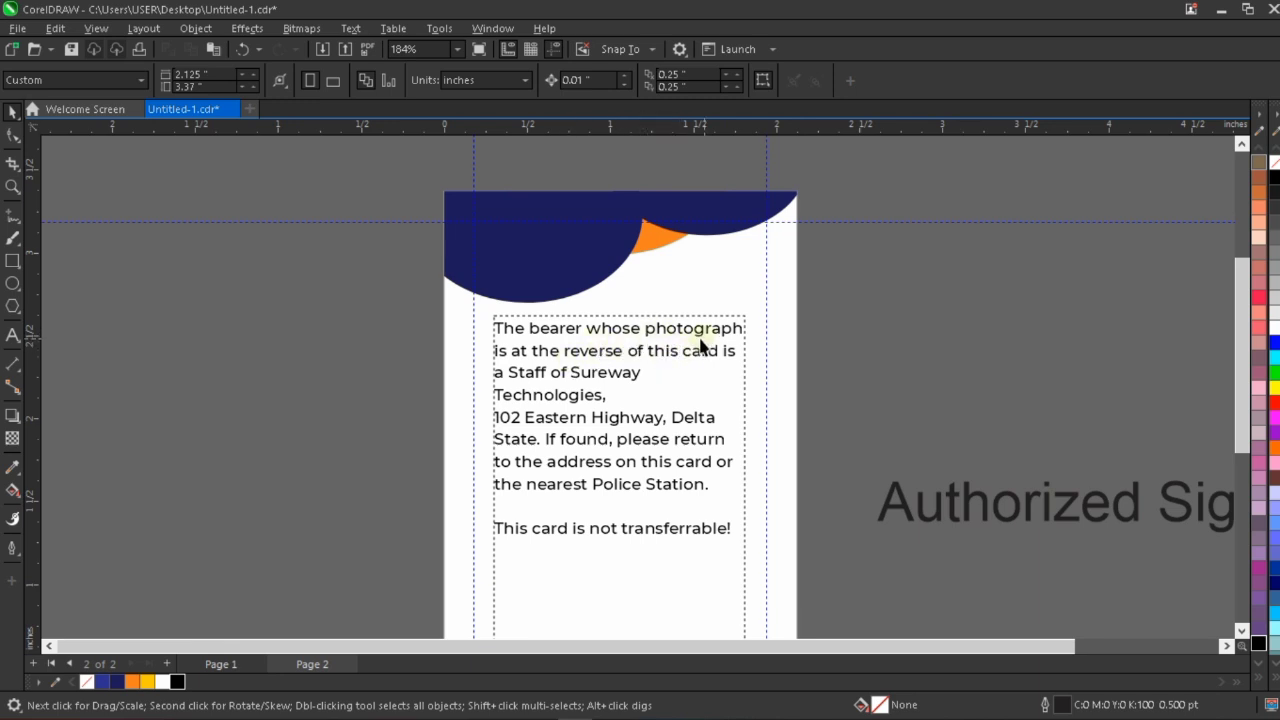
pyautogui.doubleClick(648, 337)
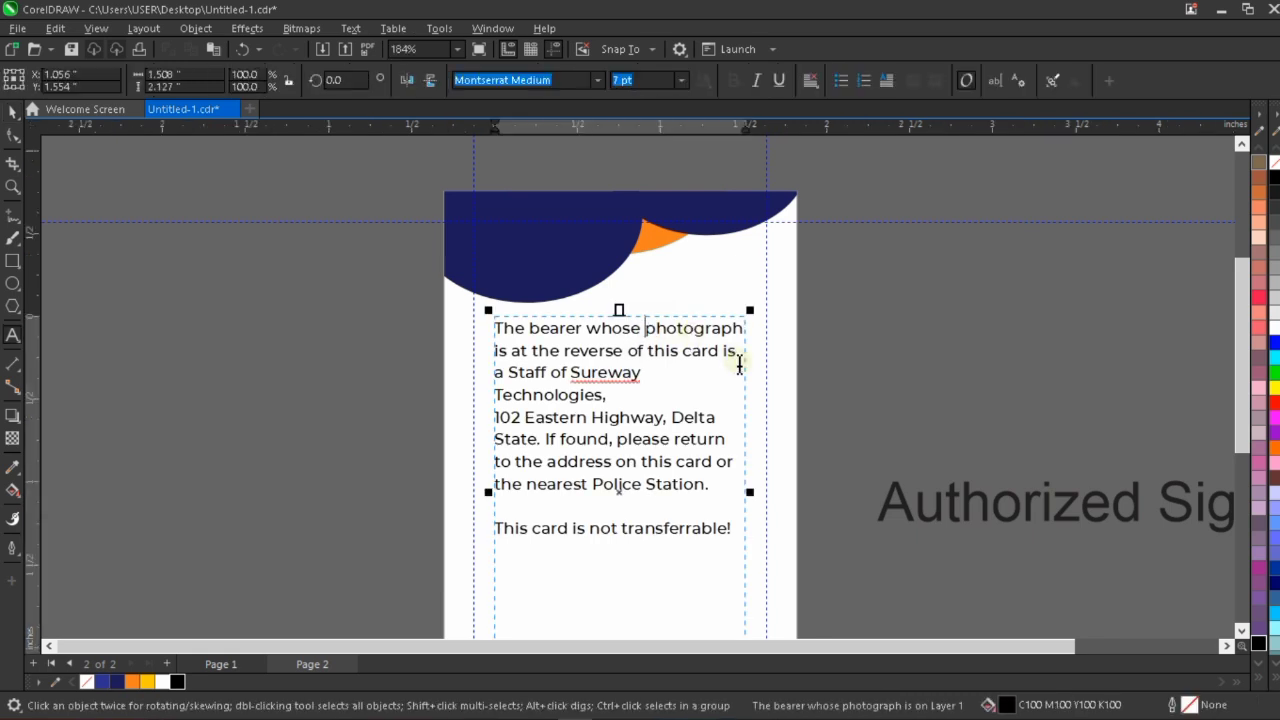
pyautogui.write('passpo')
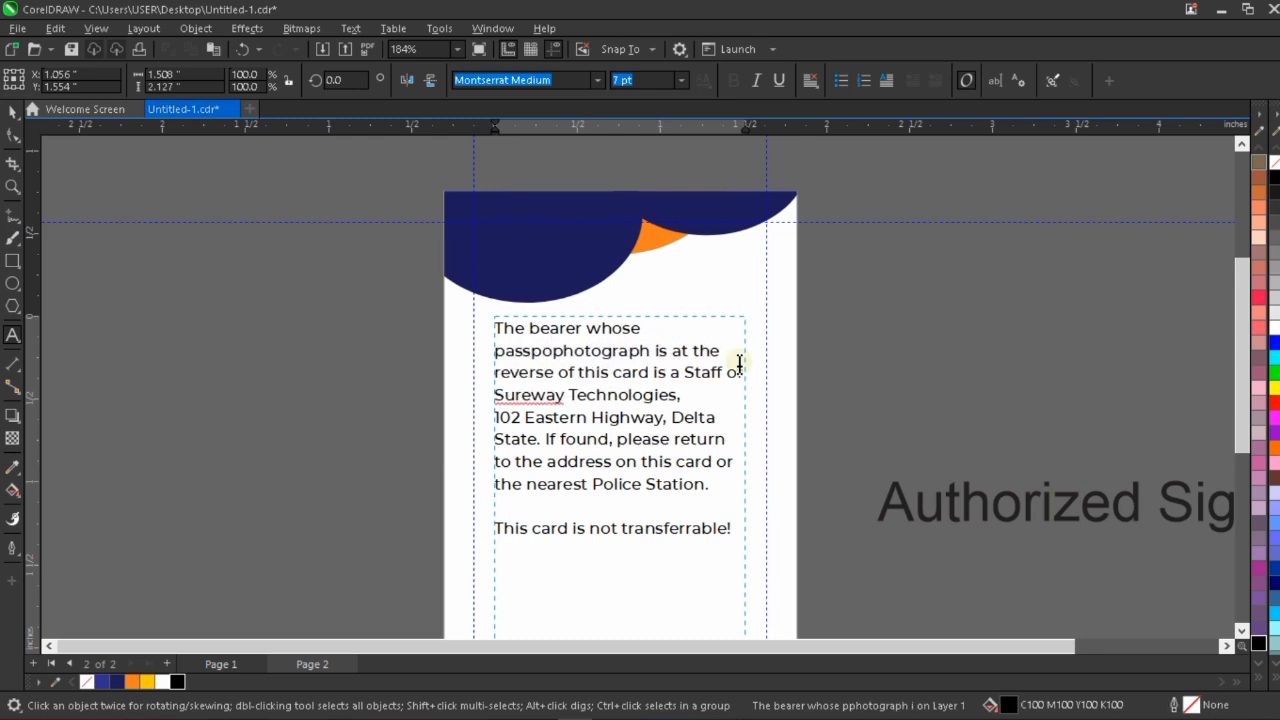
pyautogui.write('rt')
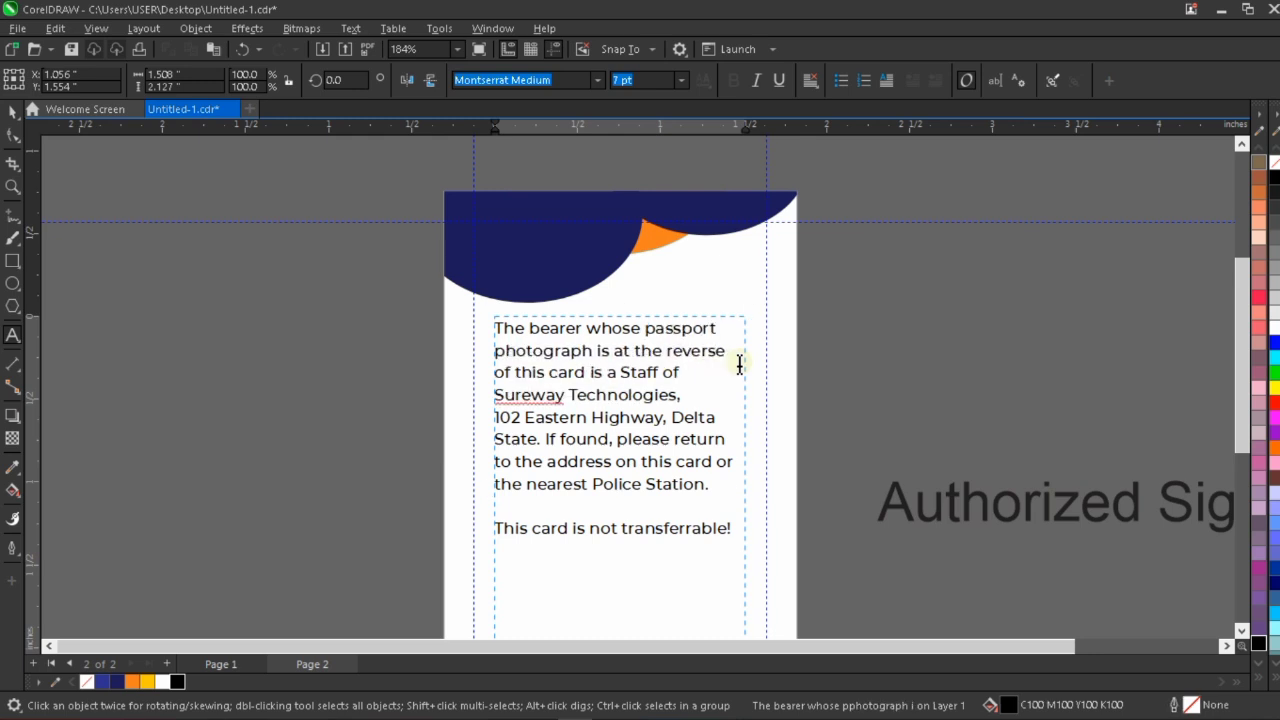
# Center-align all the text in the bearer statement frame.
pyautogui.click(733, 531)
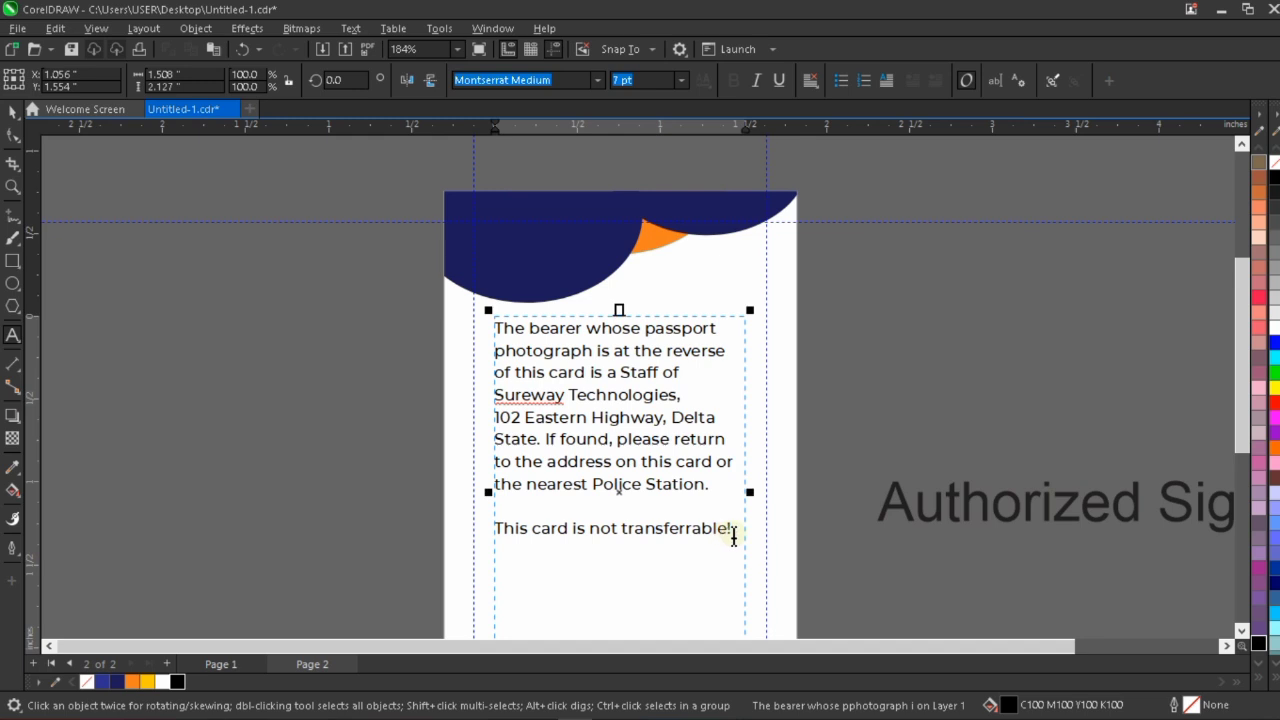
pyautogui.hotkey('ctrl', 'a')
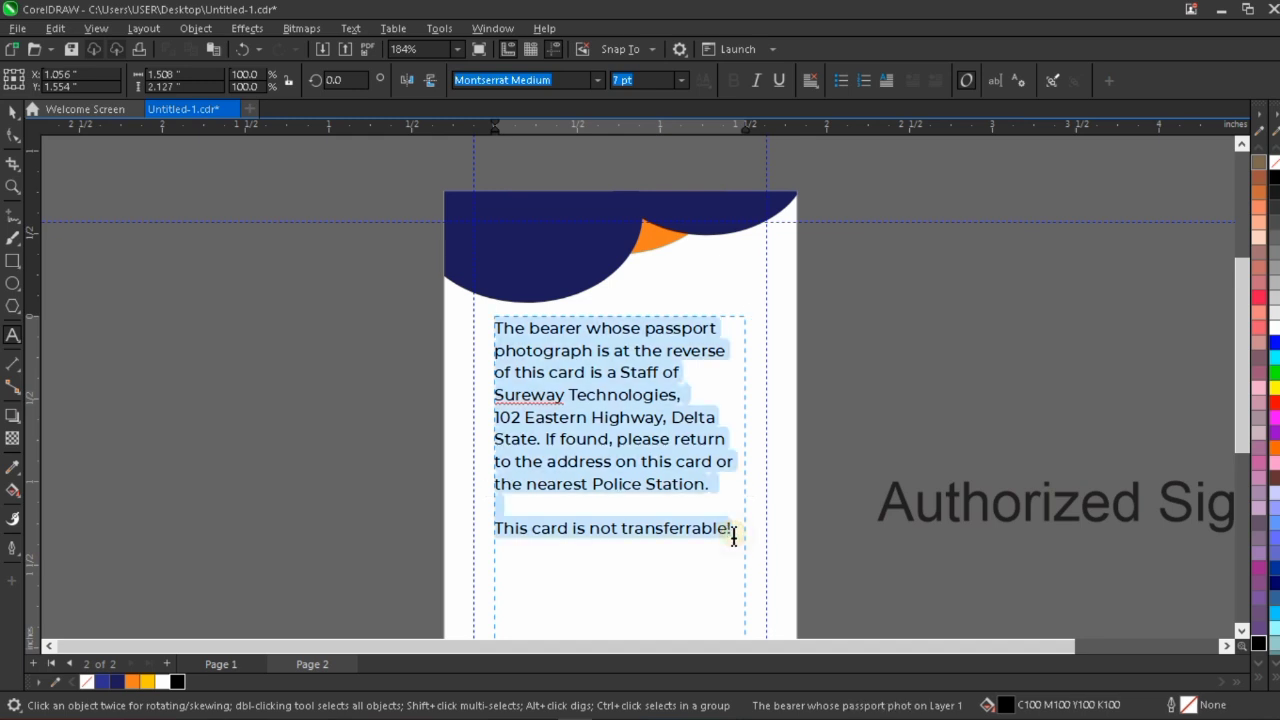
pyautogui.hotkey('ctrl', 'e')
# Insert a line break after "a Staff of" to leave a blank line above the company name.
pyautogui.click(717, 372)
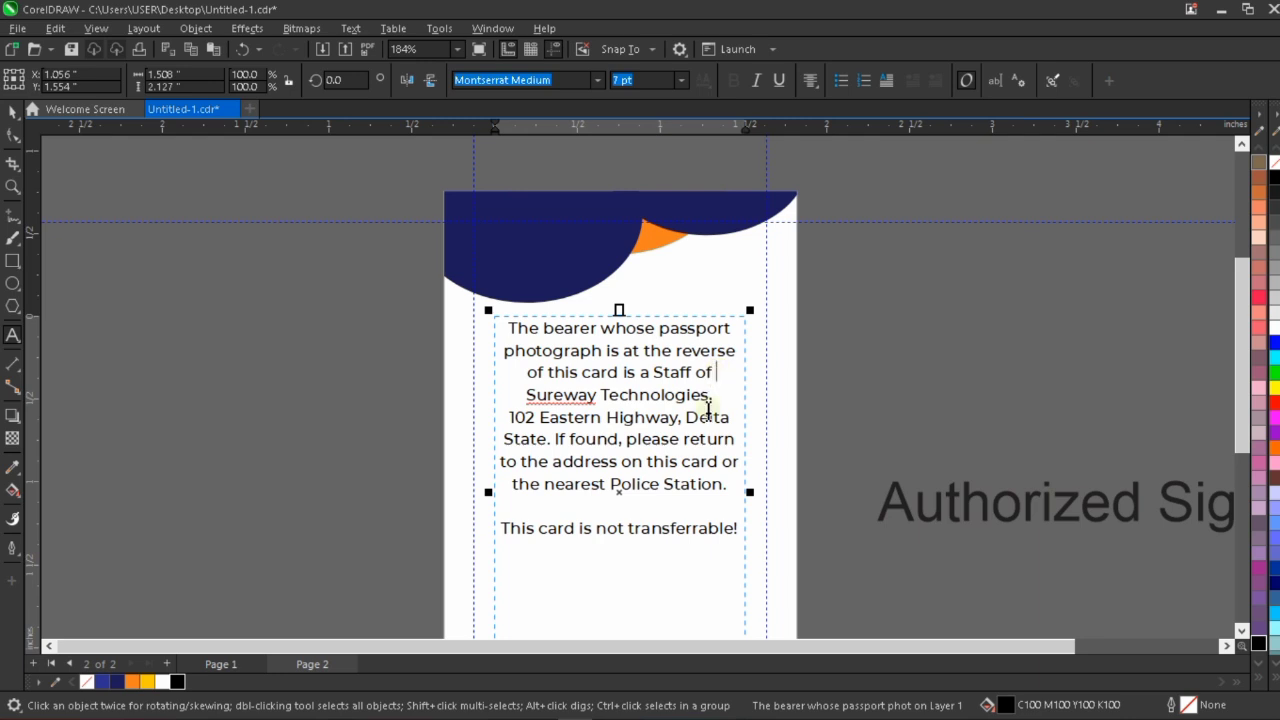
pyautogui.press('Right')
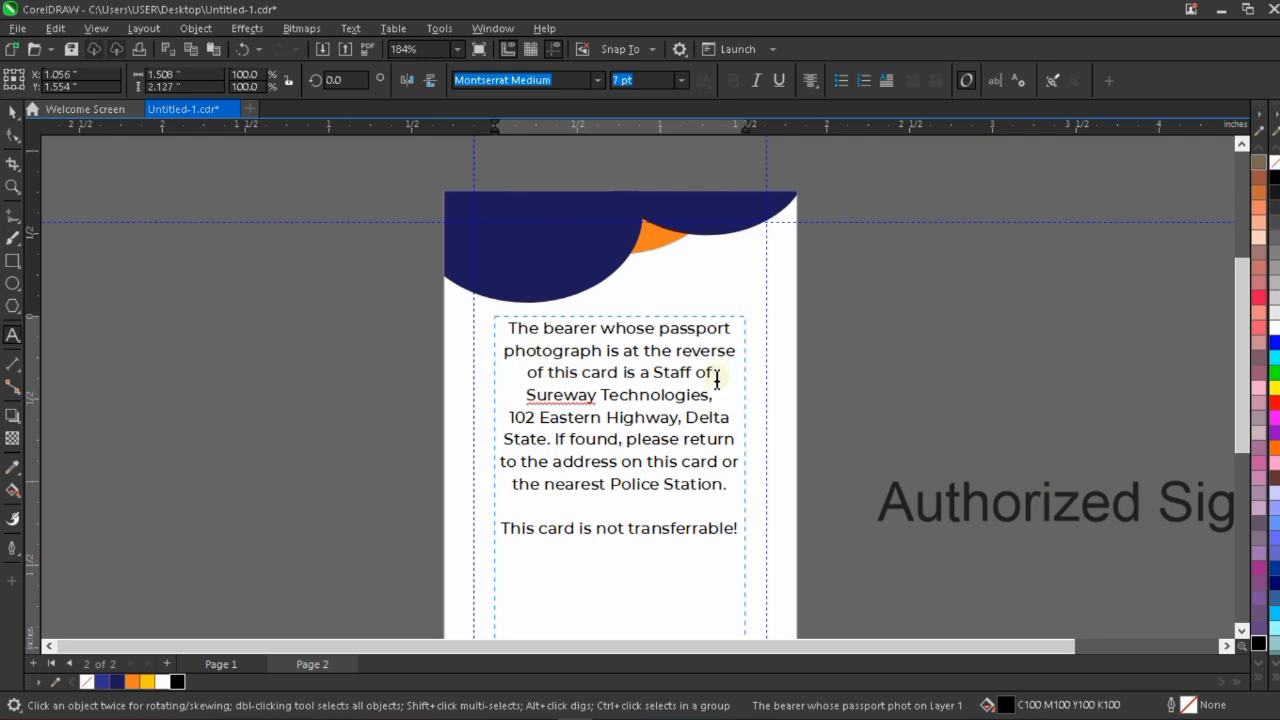
pyautogui.press('Return')
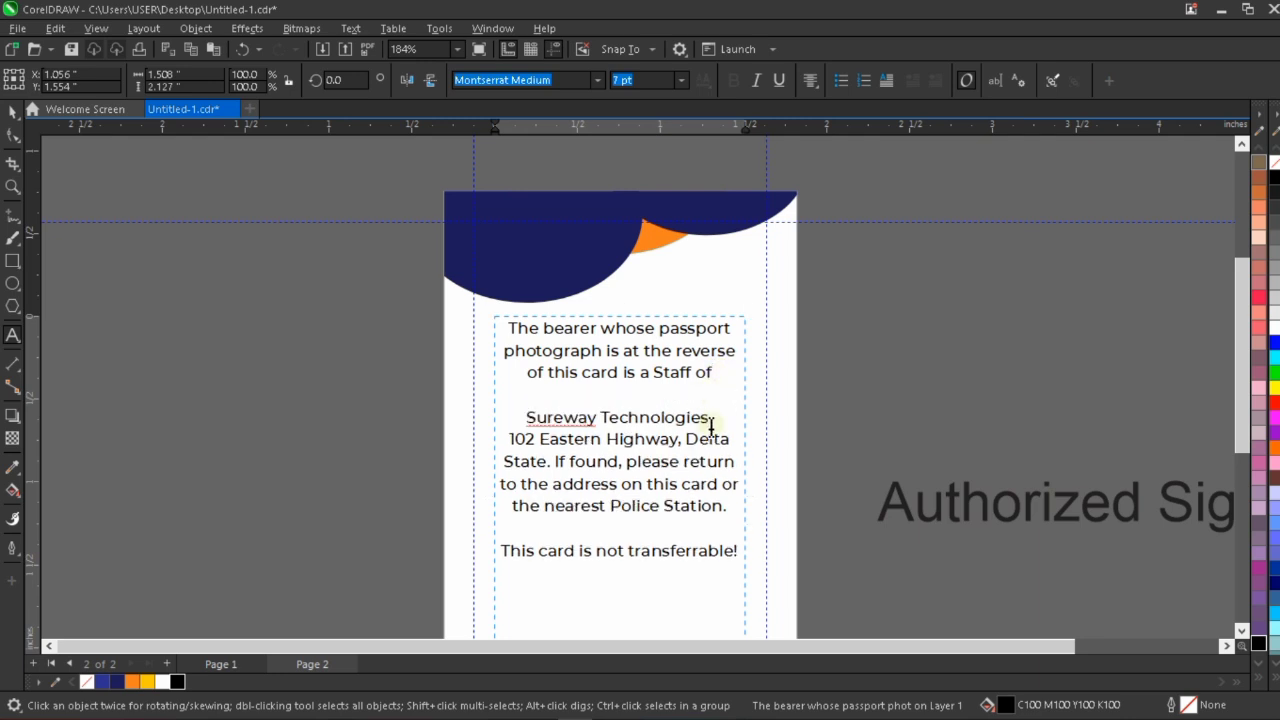
# Change the case of the "Sureway Technologies," line in the bearer statement to UPPERCASE.
pyautogui.moveTo(716, 420); pyautogui.dragTo(522, 410)
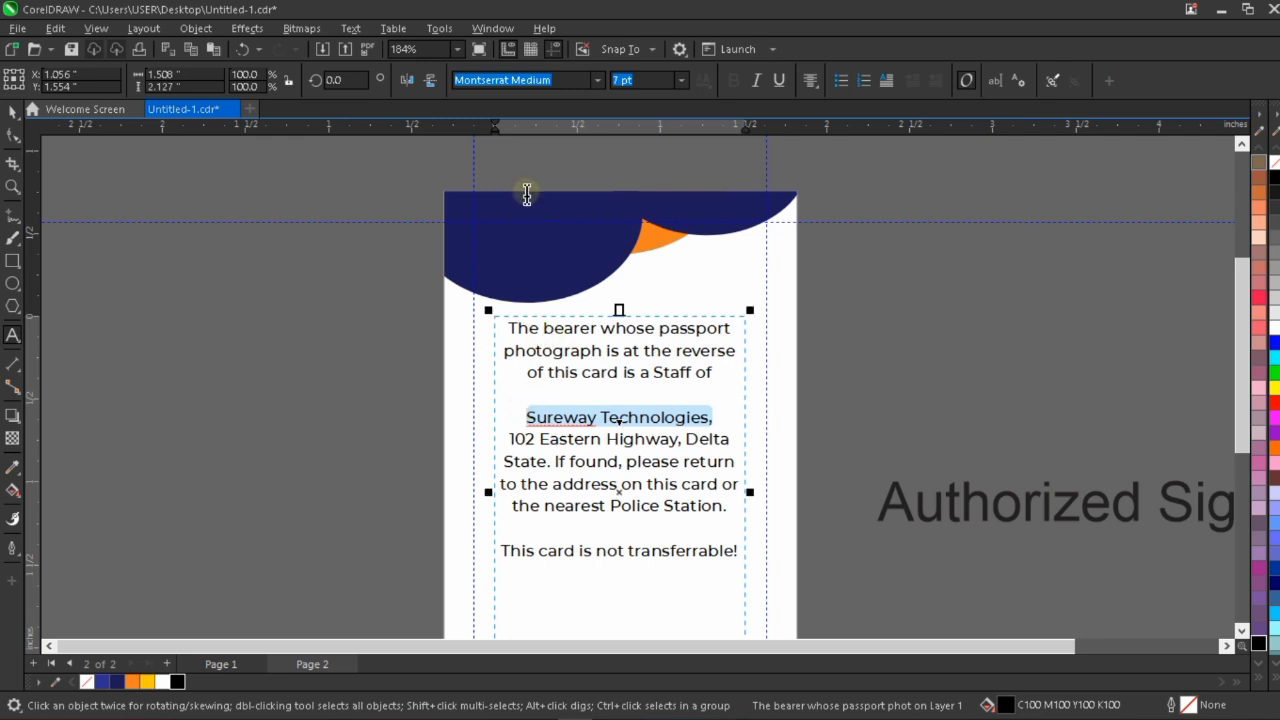
pyautogui.click(350, 28)
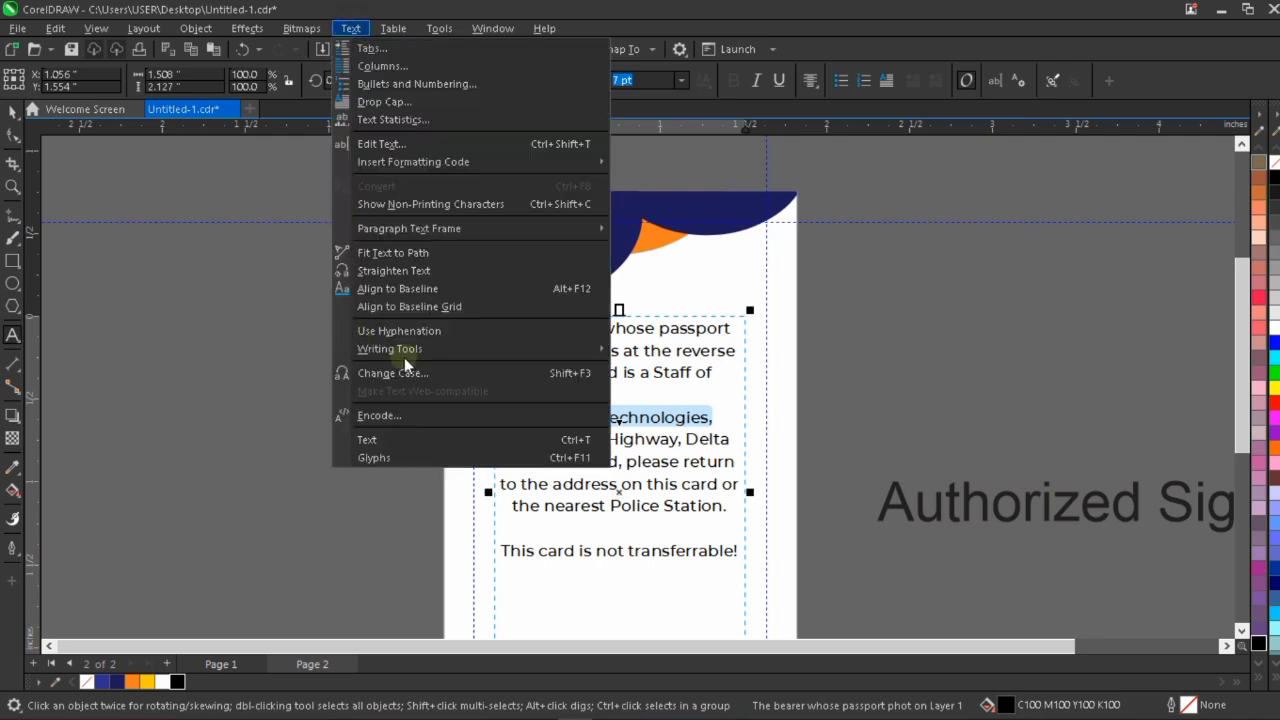
pyautogui.click(600, 312)
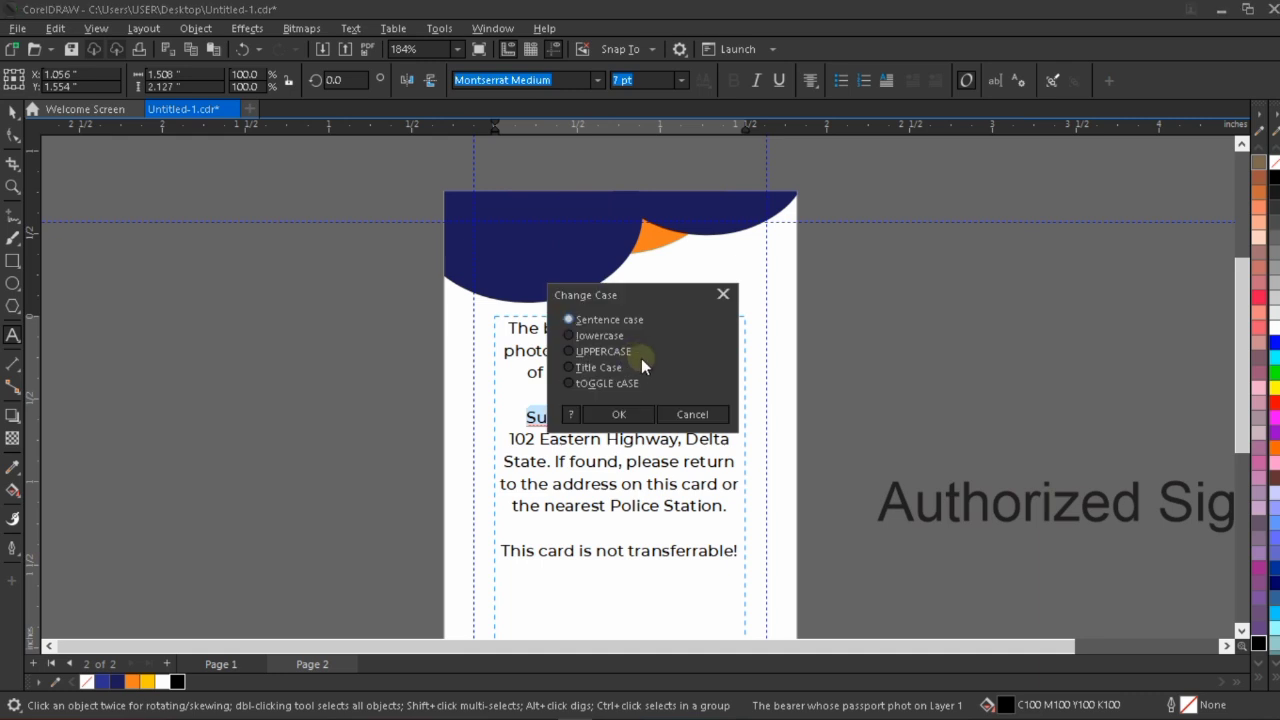
pyautogui.click(611, 349)
pyautogui.click(622, 412)
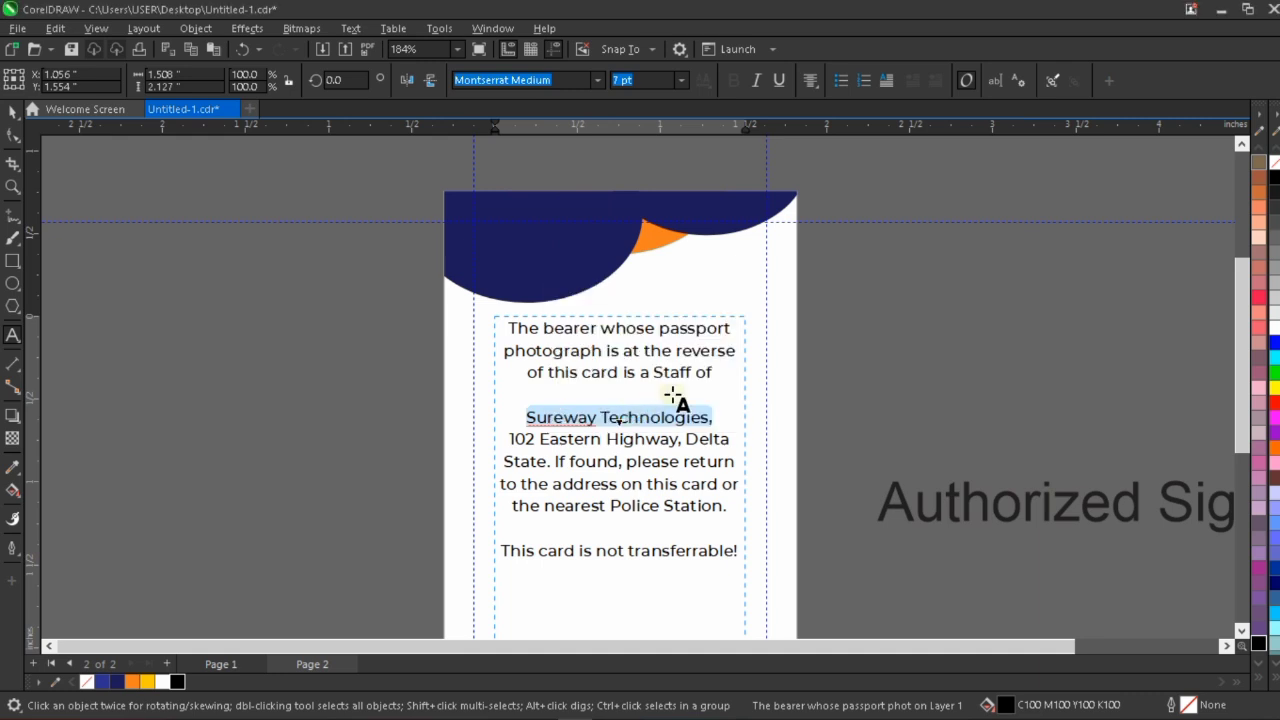
# Set the font of the "SUREWAY TECHNOLOGIES," line to Montserrat ExtraBold.
pyautogui.click(599, 80)
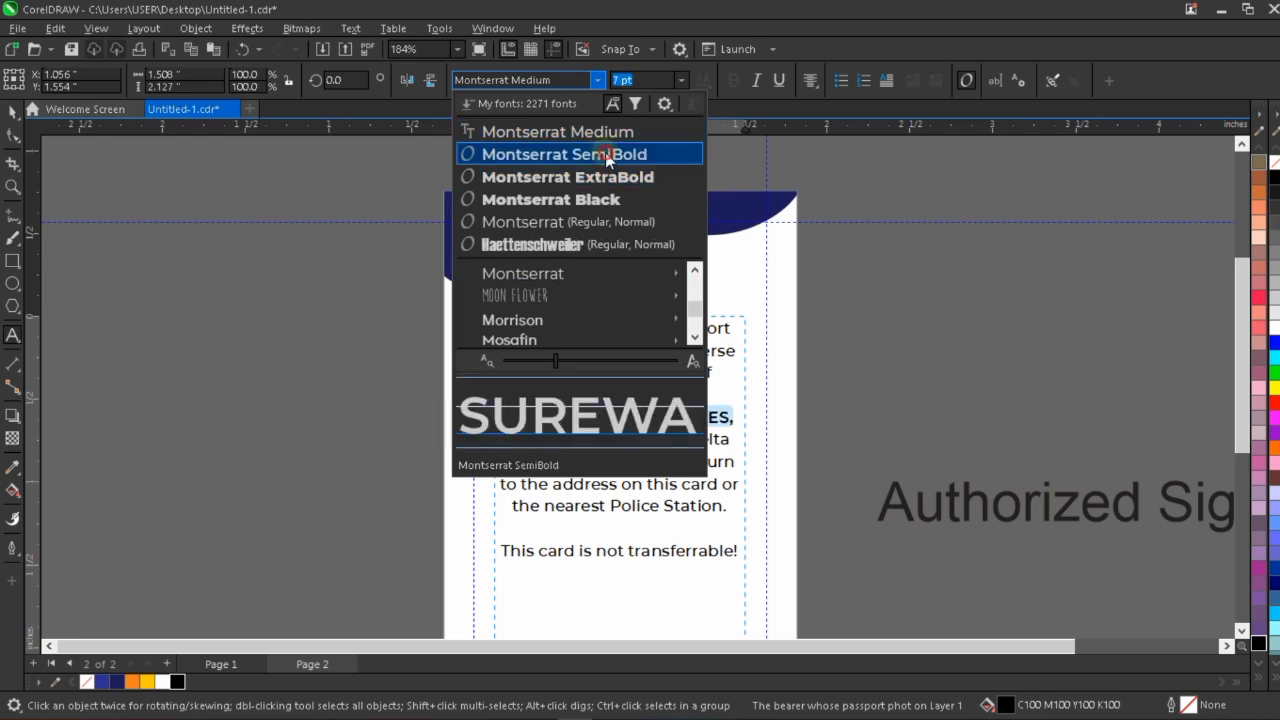
pyautogui.press('Escape')
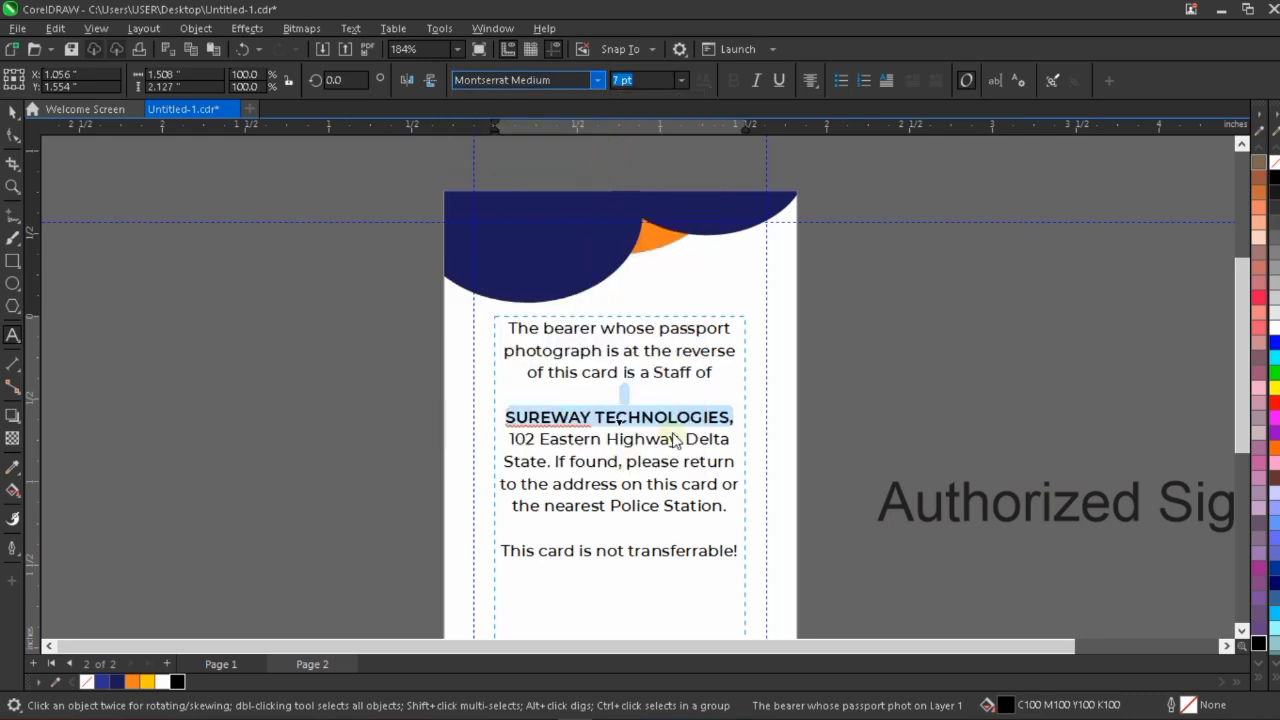
pyautogui.click(630, 82)
pyautogui.click(593, 82)
pyautogui.click(593, 82)
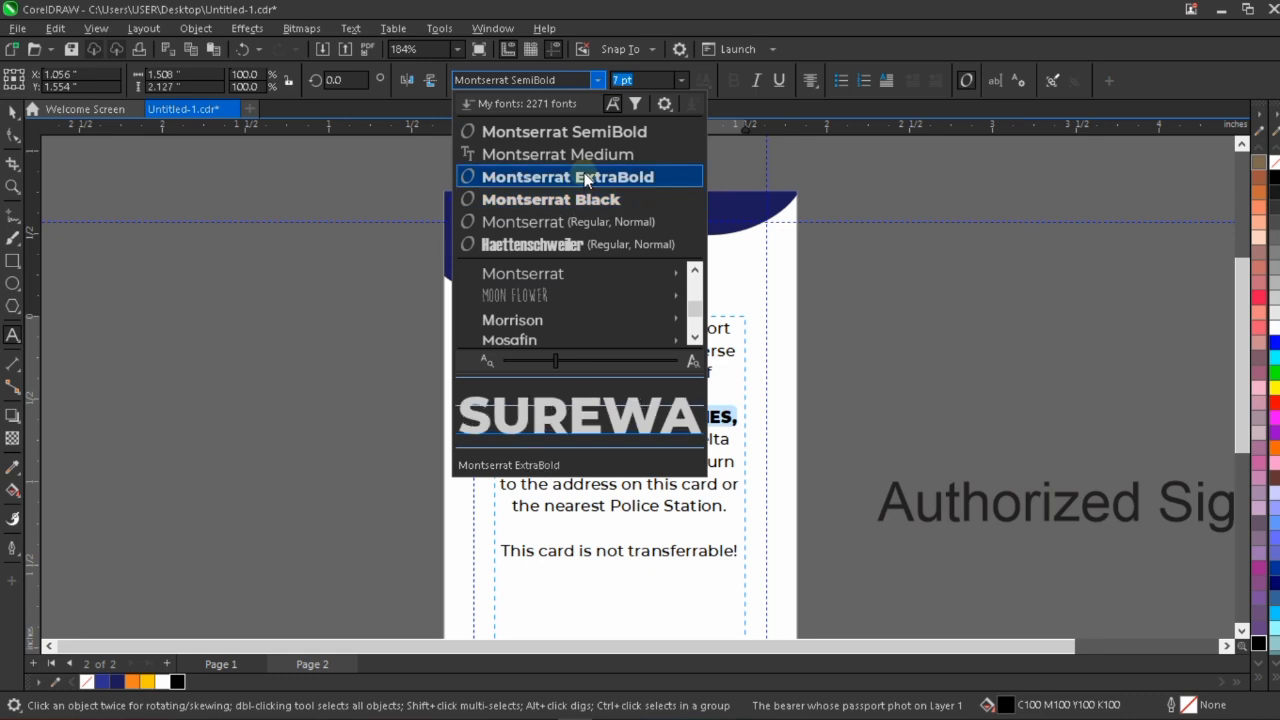
pyautogui.press('Escape')
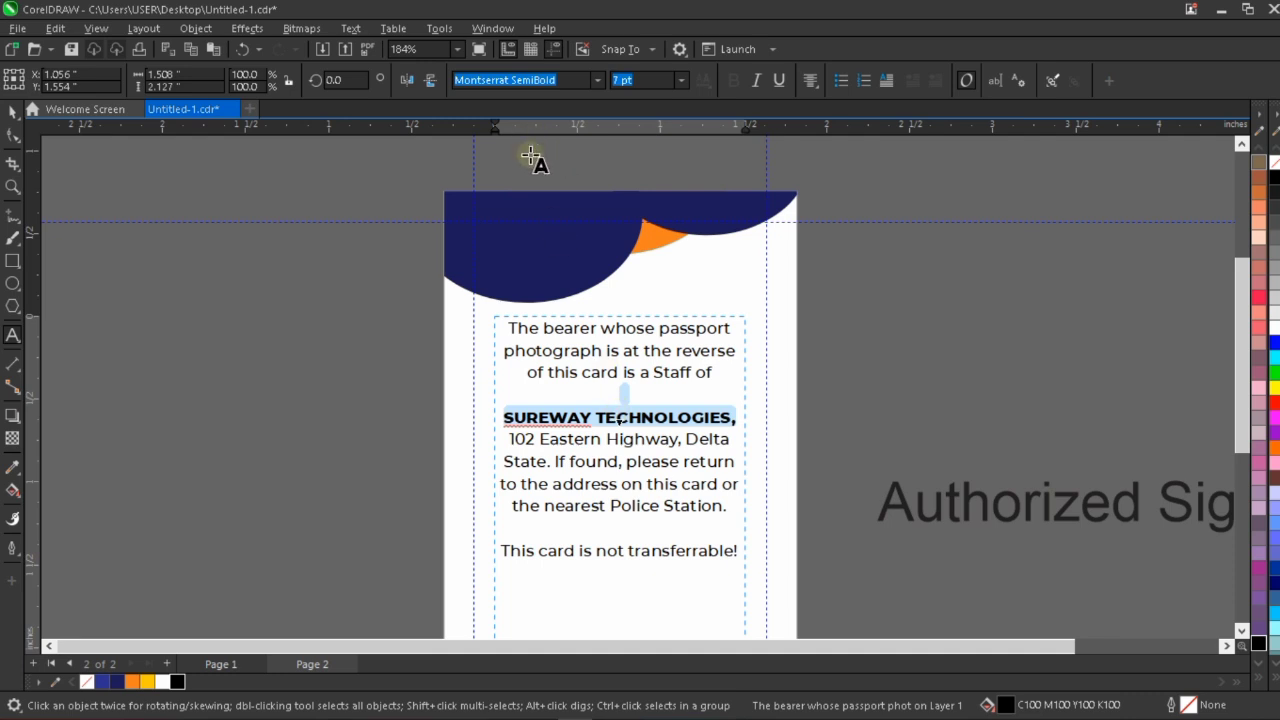
pyautogui.click(660, 420)
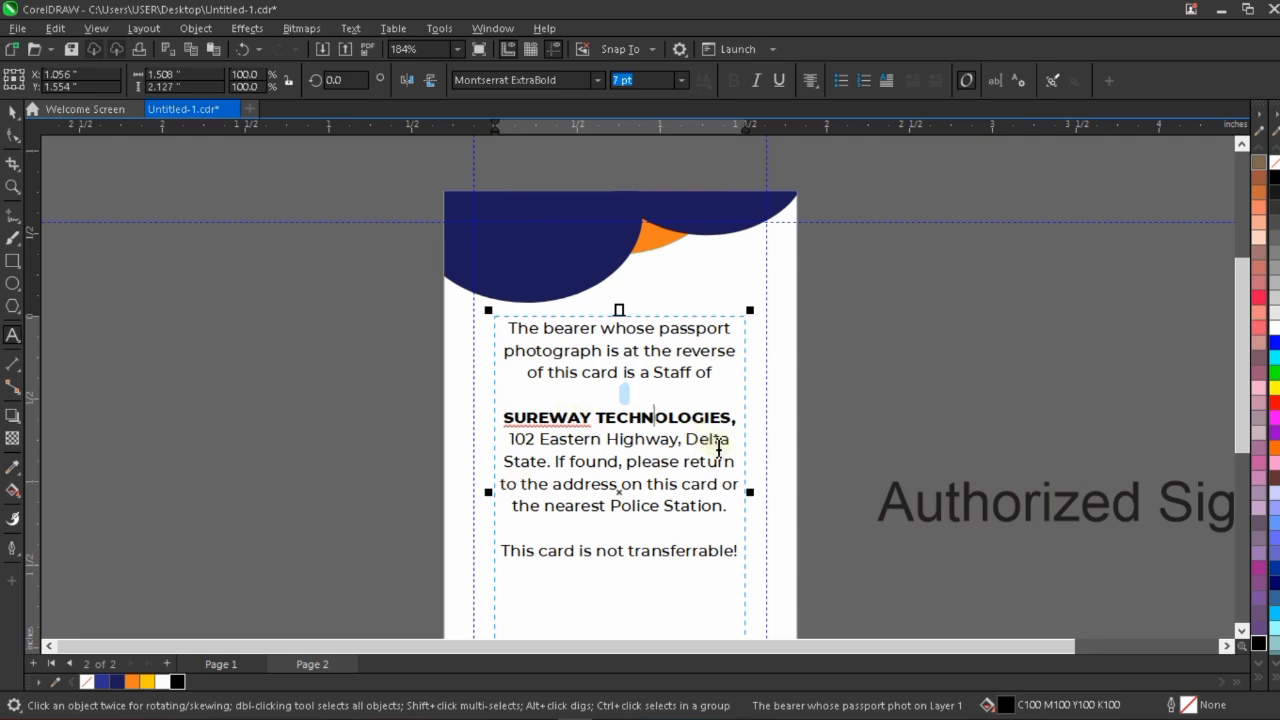
# Break the bearer statement before "If found, please return" and leave a blank line above that sentence.
pyautogui.click(740, 445)
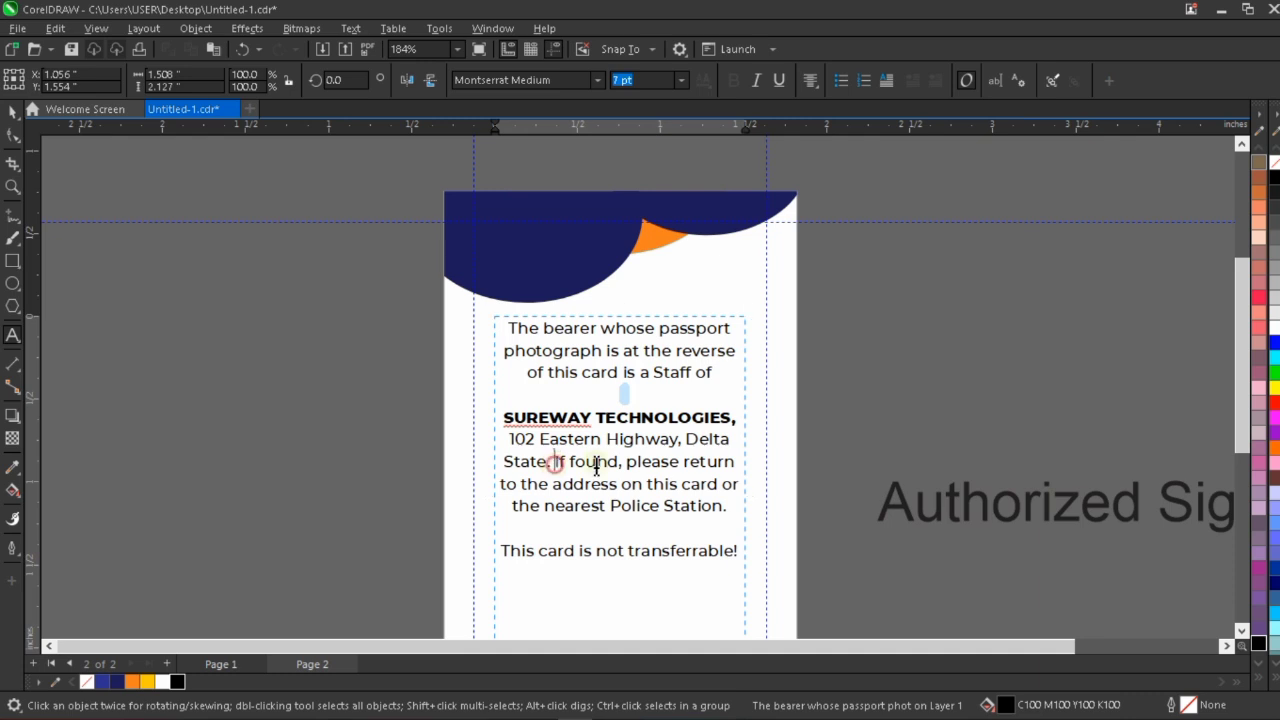
pyautogui.press('BackSpace')
pyautogui.press('Return')
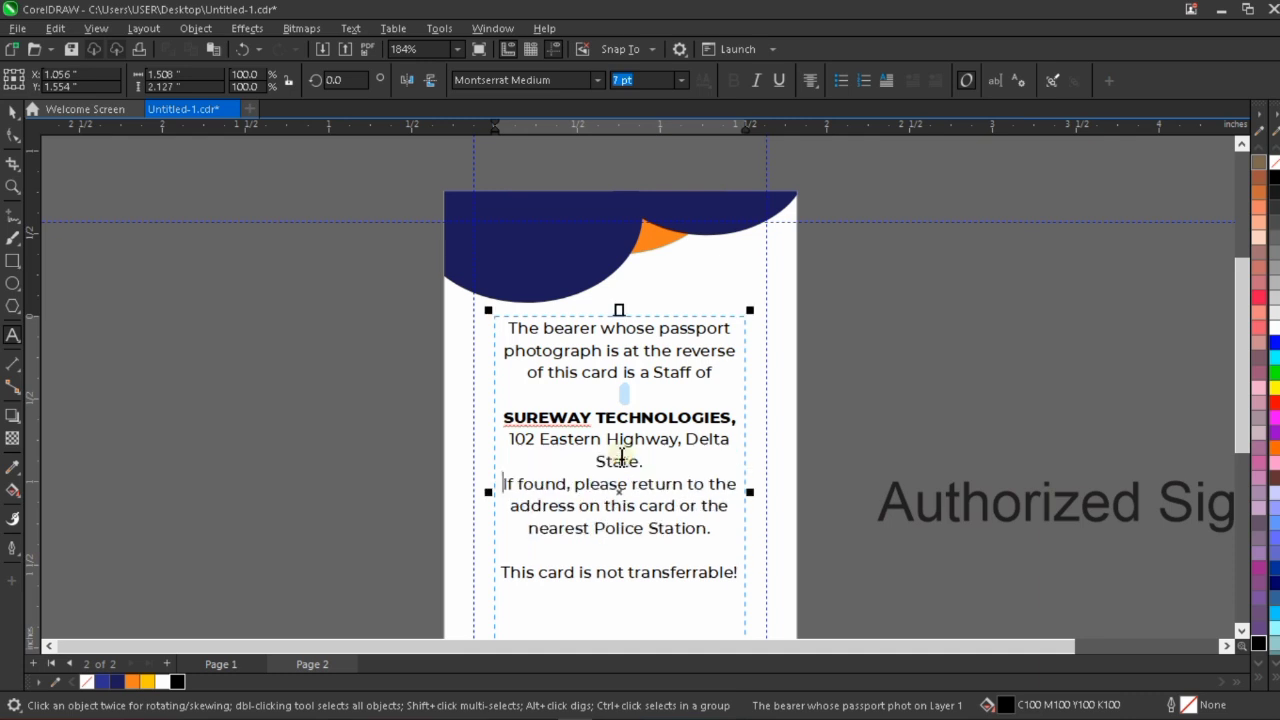
pyautogui.press('Return')
pyautogui.hotkey('ctrl', 'space')
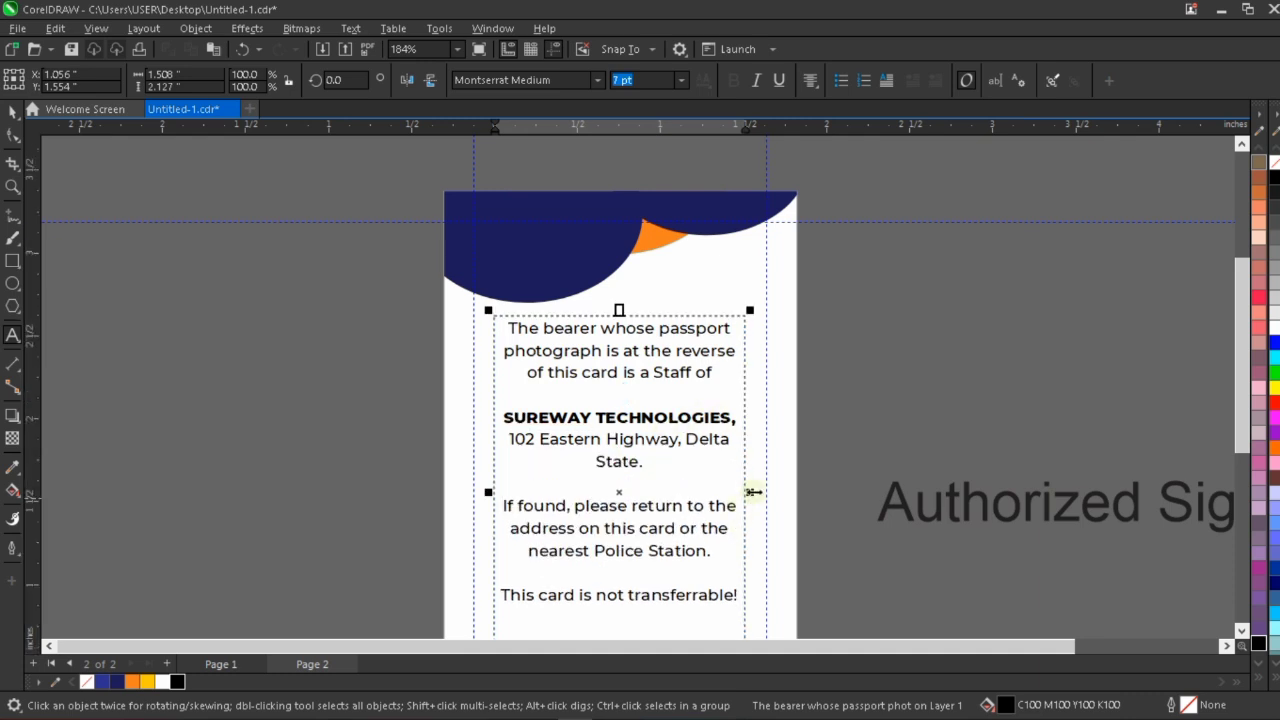
# Resize the bearer statement frame to about 1.65 by 1.76 inches, keeping it horizontally centered on the card.
pyautogui.moveTo(753, 491); pyautogui.dragTo(780, 496)
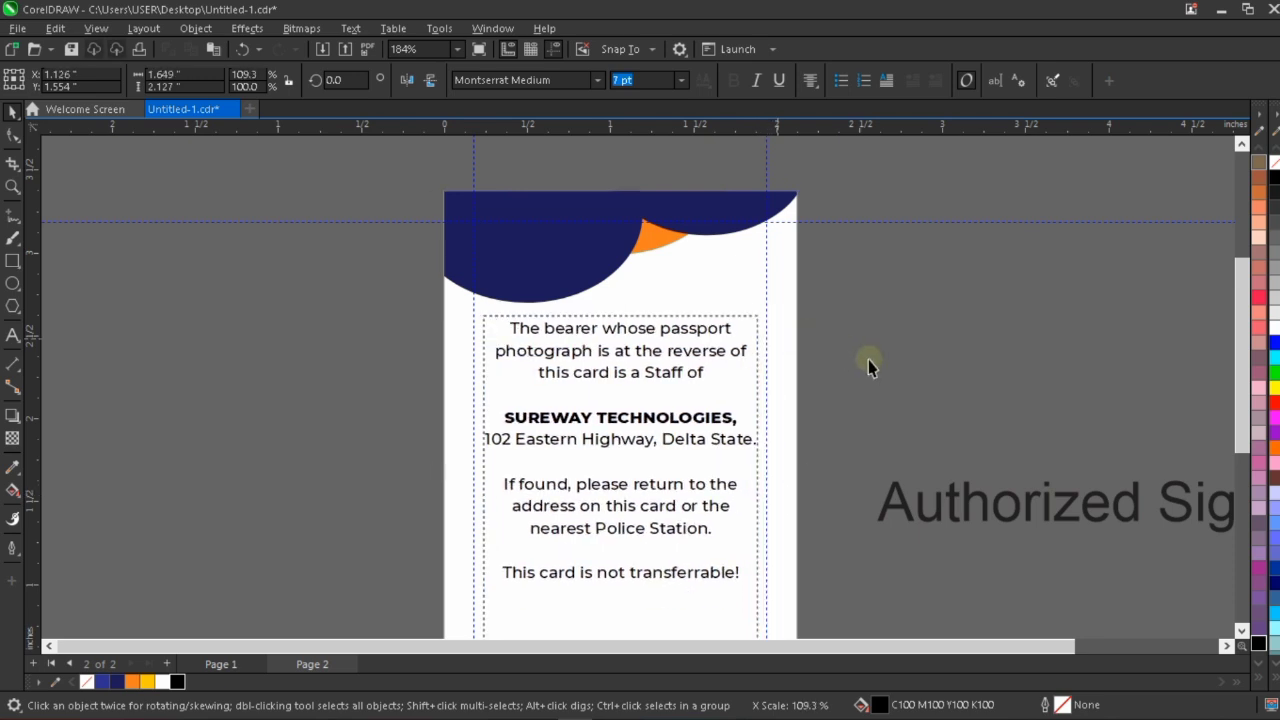
pyautogui.click(836, 378)
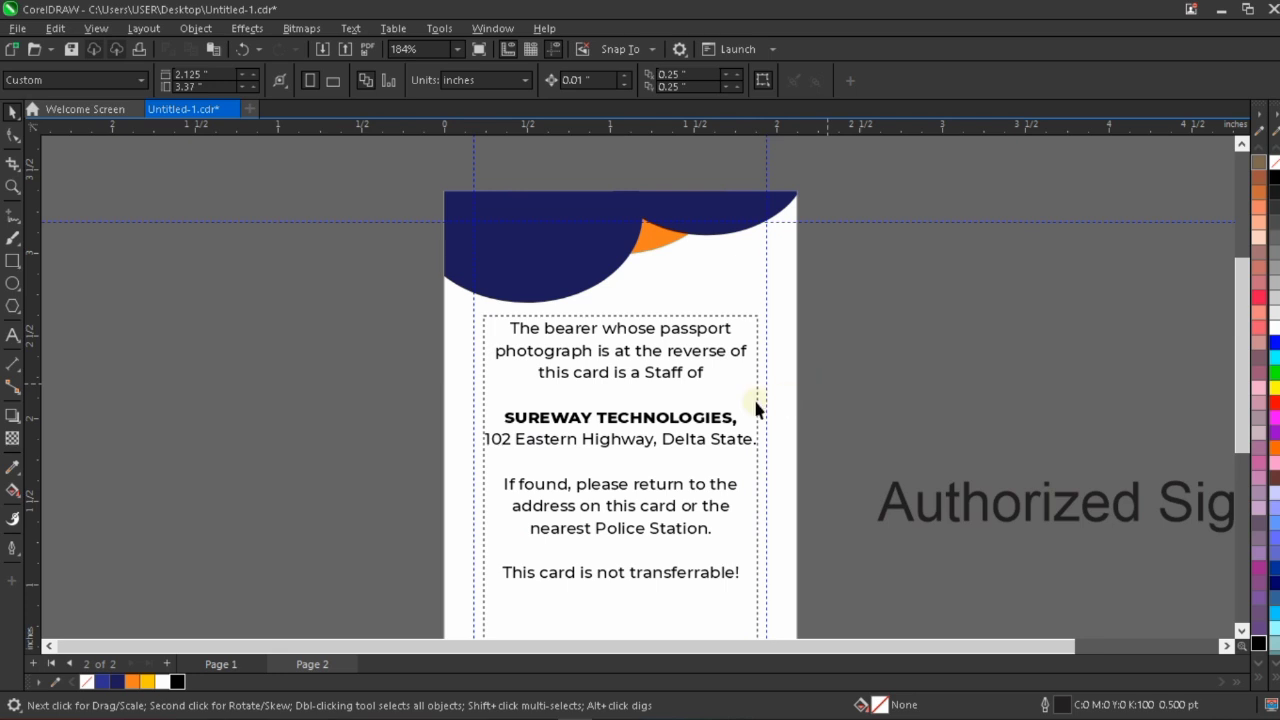
pyautogui.scroll(-2, 543, 334)
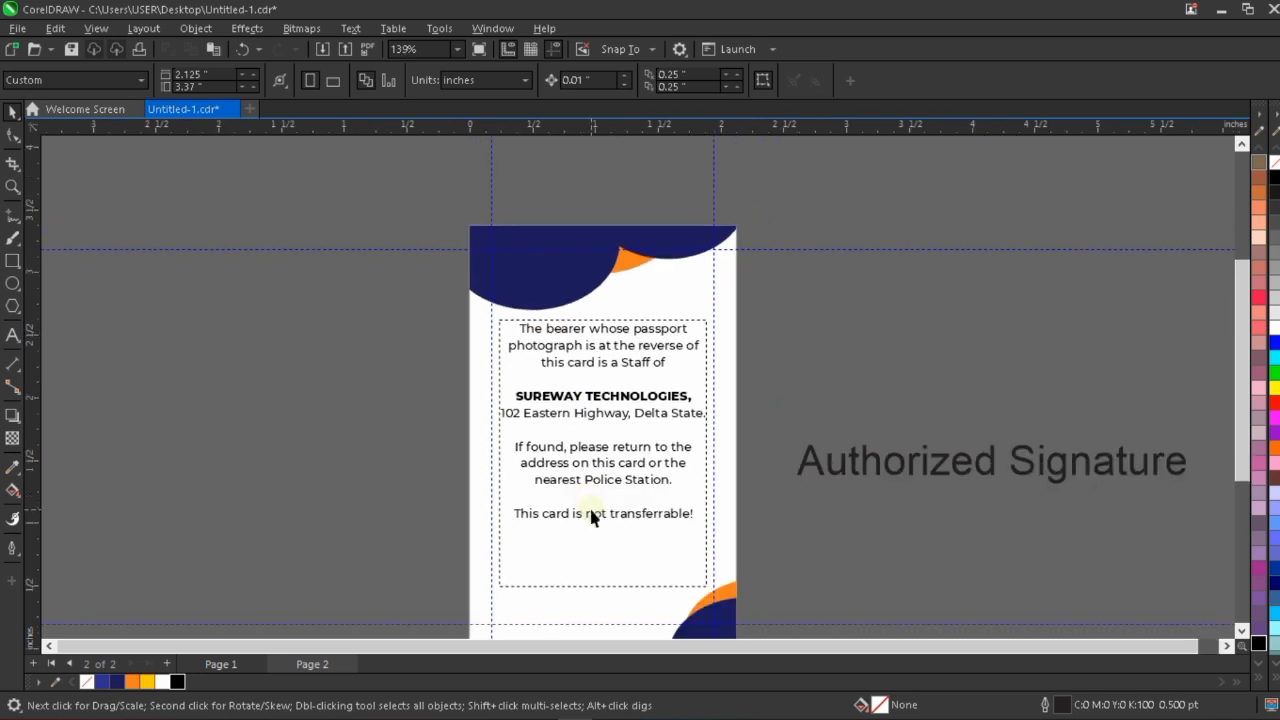
pyautogui.scroll(1, 590, 512)
pyautogui.scroll(1, 612, 524)
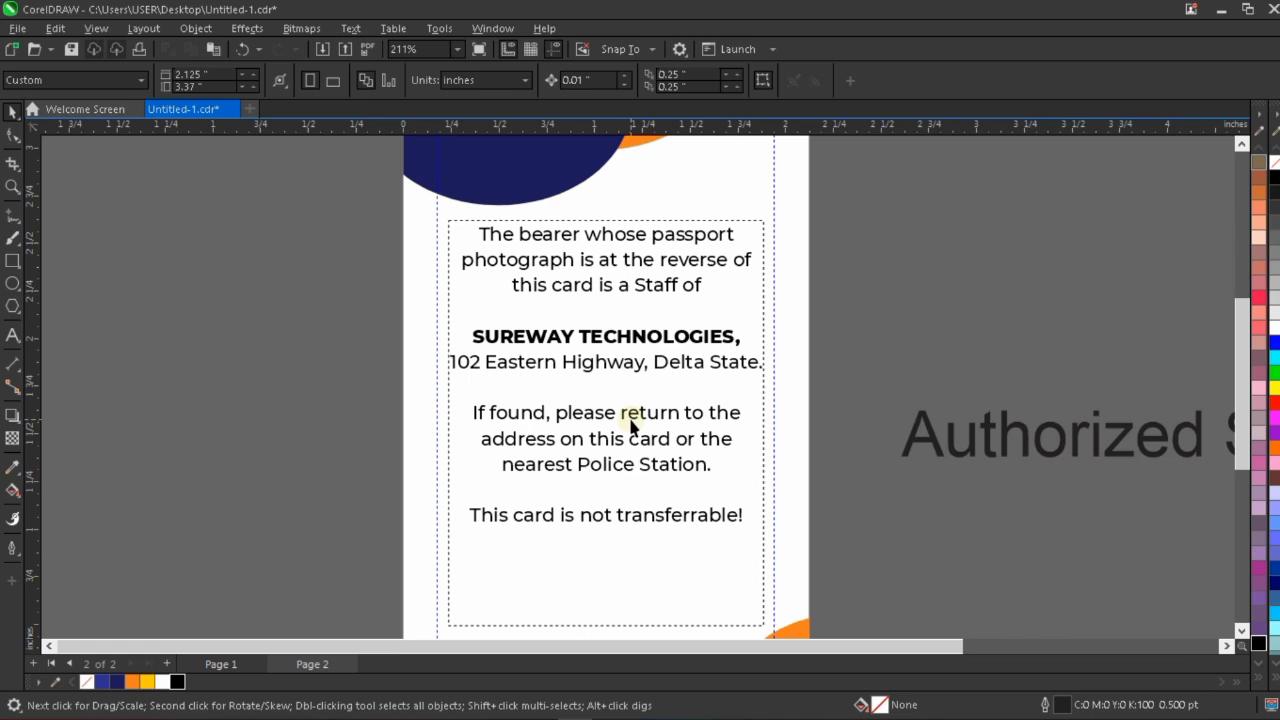
pyautogui.scroll(-1, 630, 425)
pyautogui.click(628, 472)
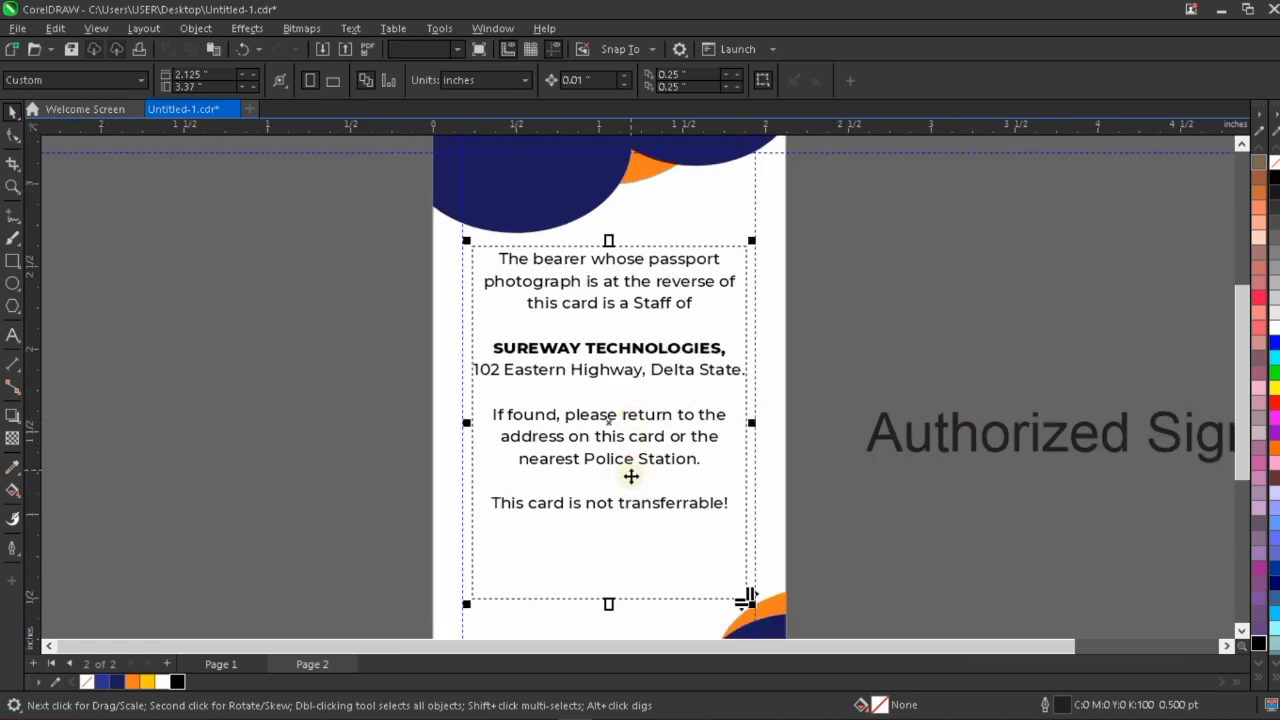
pyautogui.scroll(2, 619, 512)
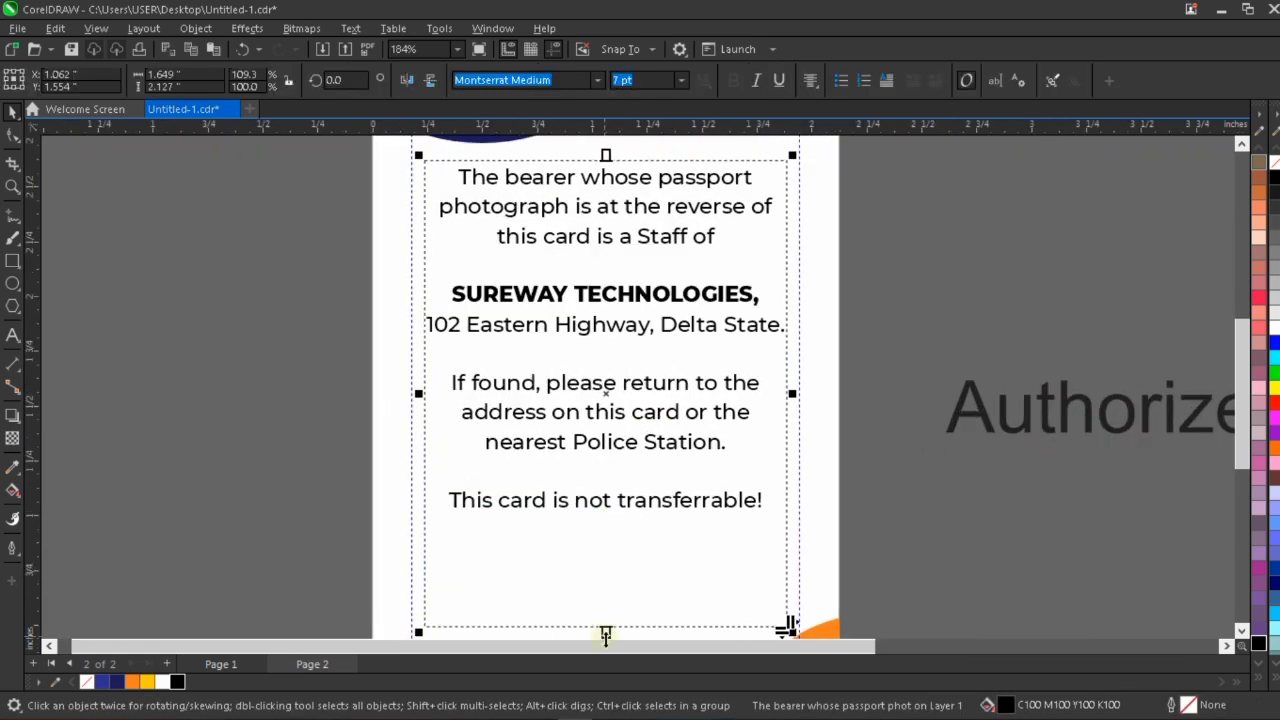
pyautogui.moveTo(606, 632); pyautogui.dragTo(620, 548)
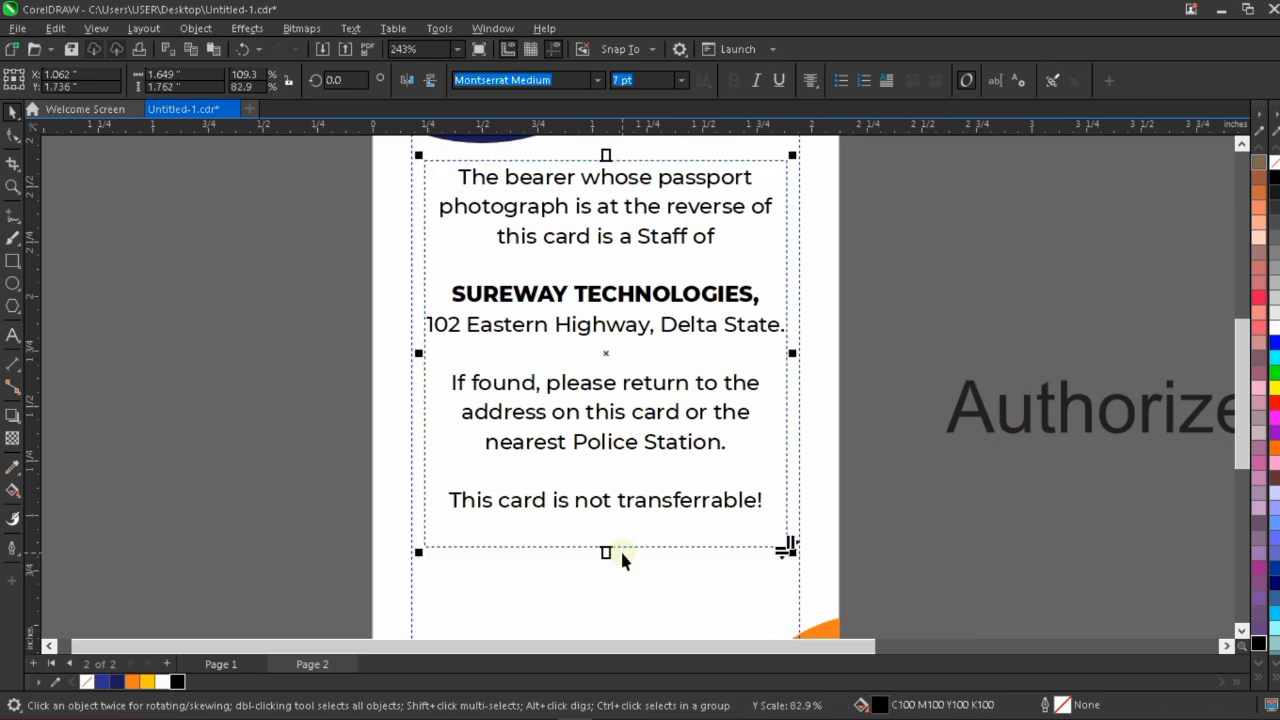
# Italicize the line "This card is not transferrable!" and nudge the bearer statement frame slightly up the card.
pyautogui.click(758, 503)
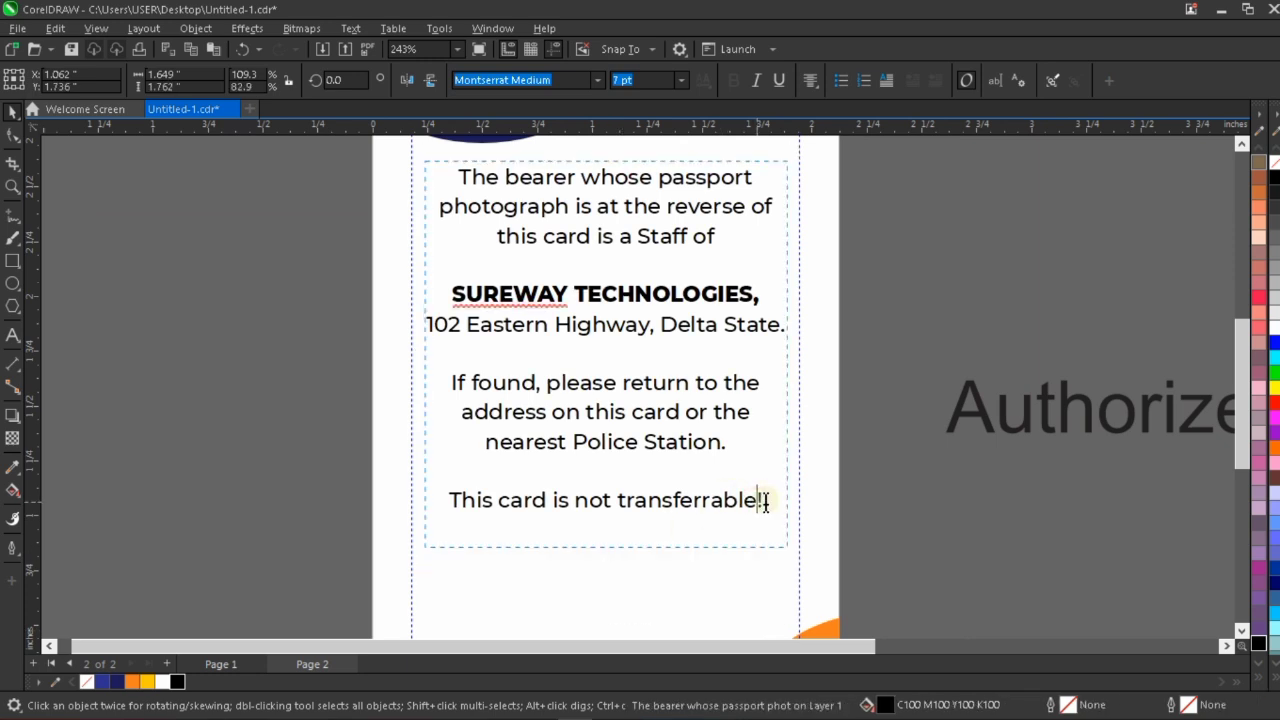
pyautogui.keyDown('shift'); pyautogui.click(442, 502); pyautogui.keyUp('shift')
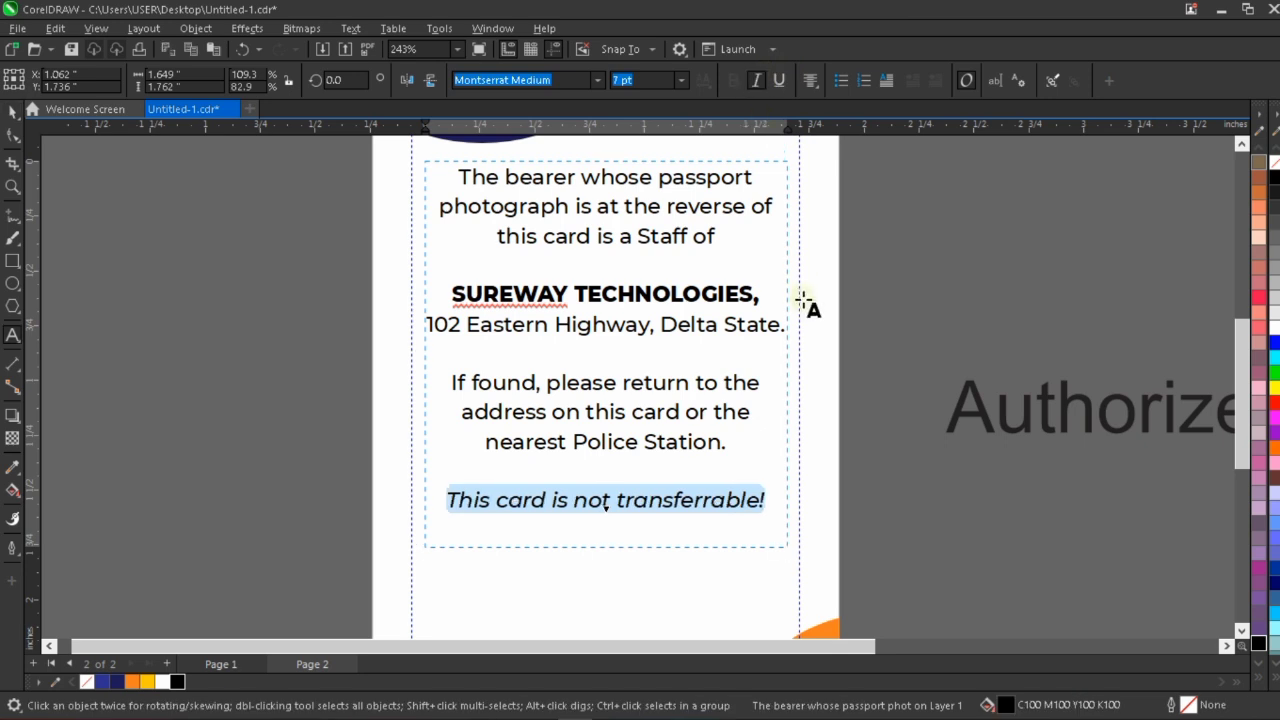
pyautogui.hotkey('ctrl', 'space')
pyautogui.scroll(-1, 700, 368)
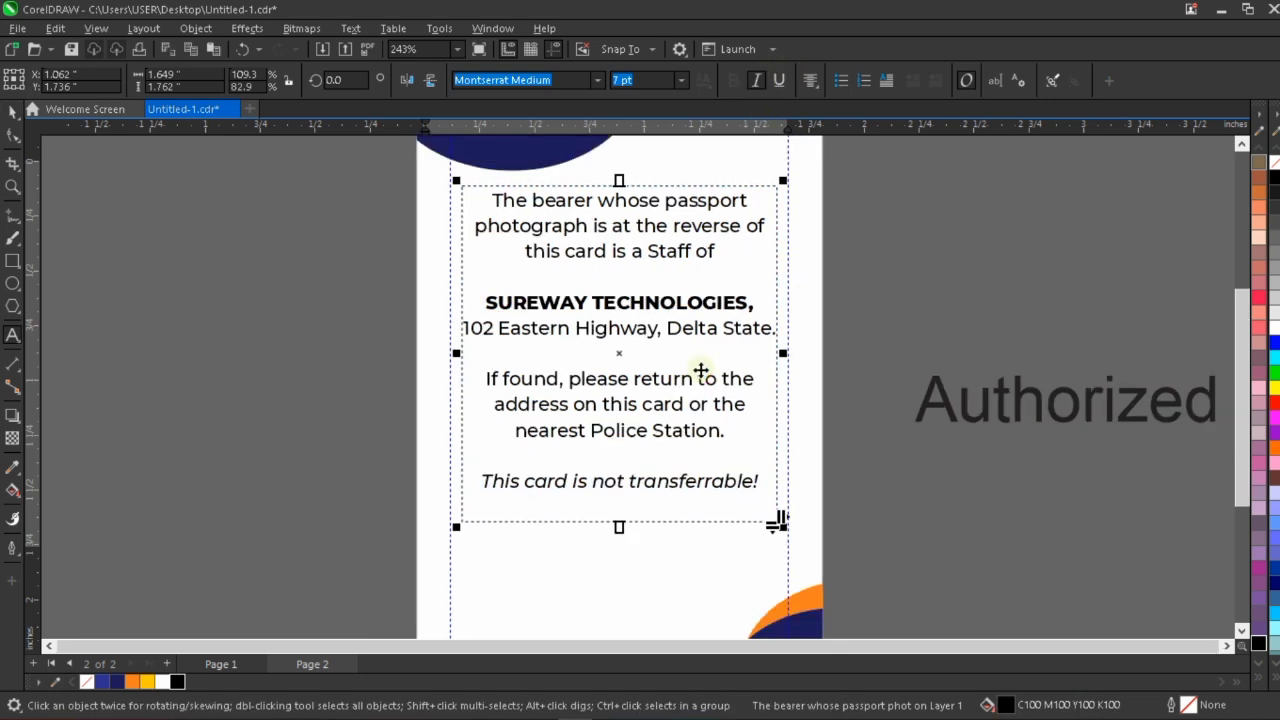
pyautogui.scroll(-1, 701, 371)
pyautogui.scroll(-1, 696, 363)
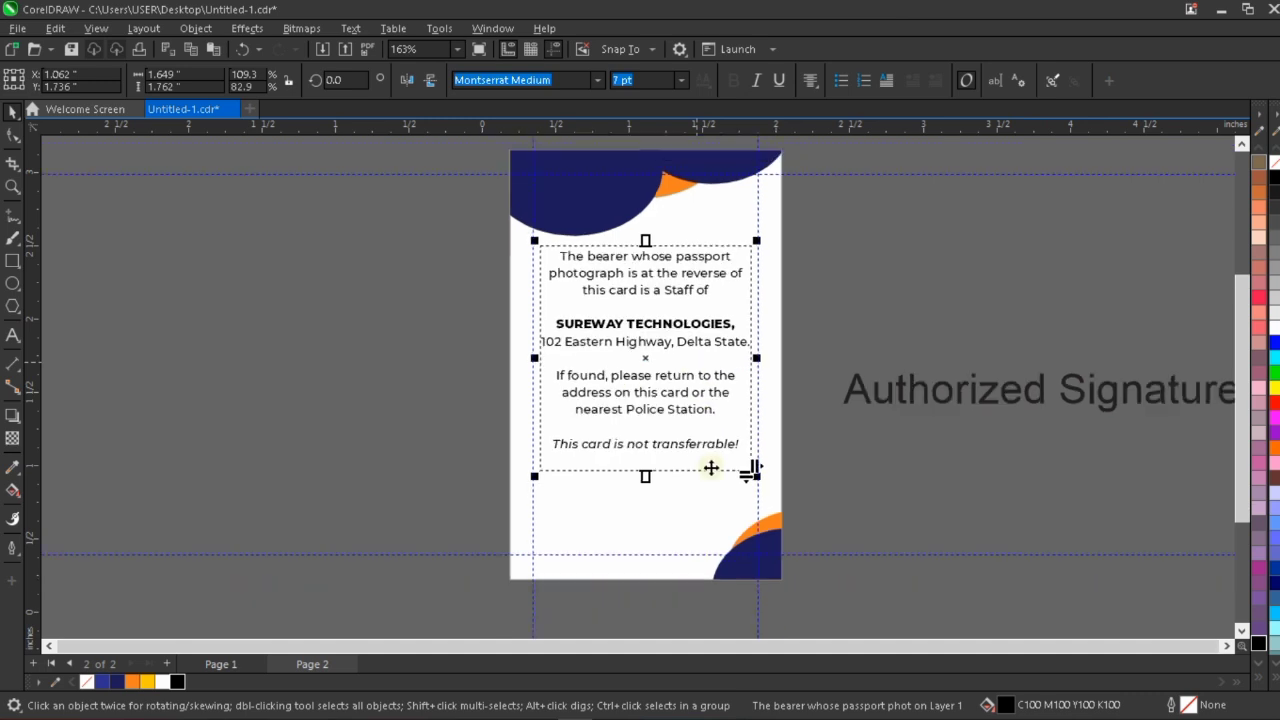
pyautogui.scroll(-1, 742, 470)
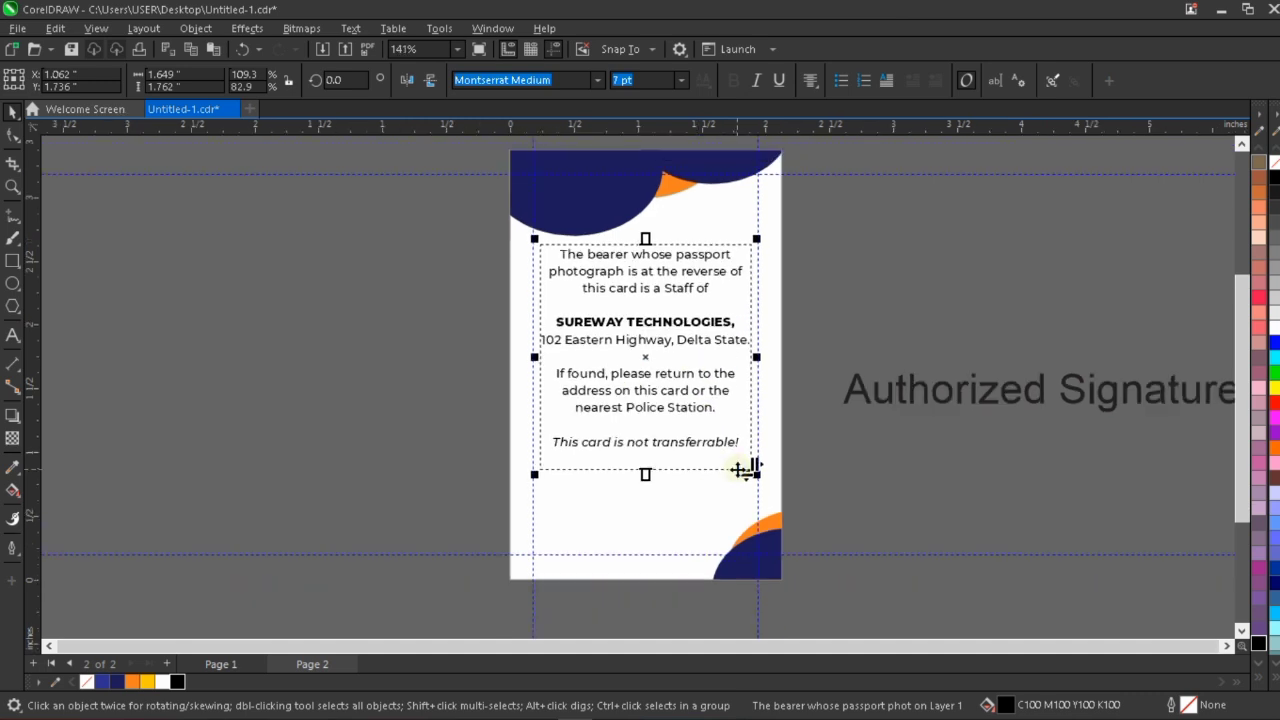
# Open the background PowerClip for editing and nudge its three upper ellipses up slightly.
pyautogui.click(610, 215)
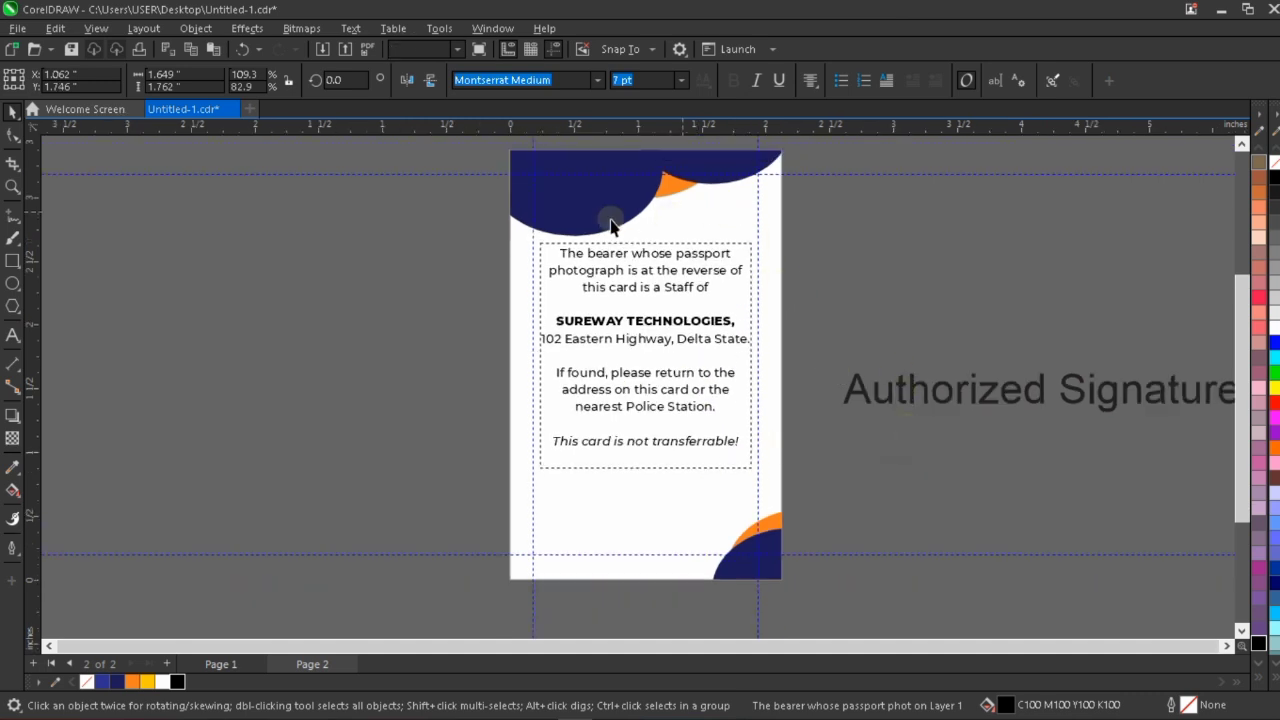
pyautogui.doubleClick(610, 215)
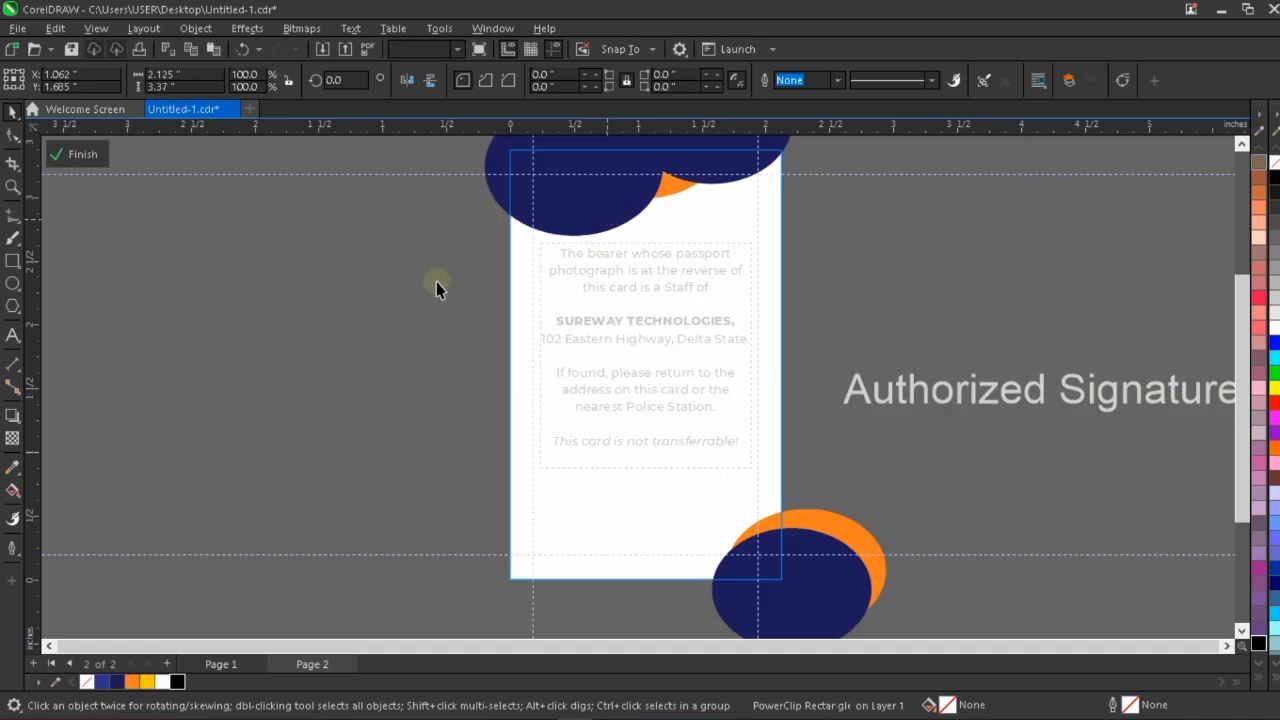
pyautogui.moveTo(414, 312); pyautogui.dragTo(932, 18)
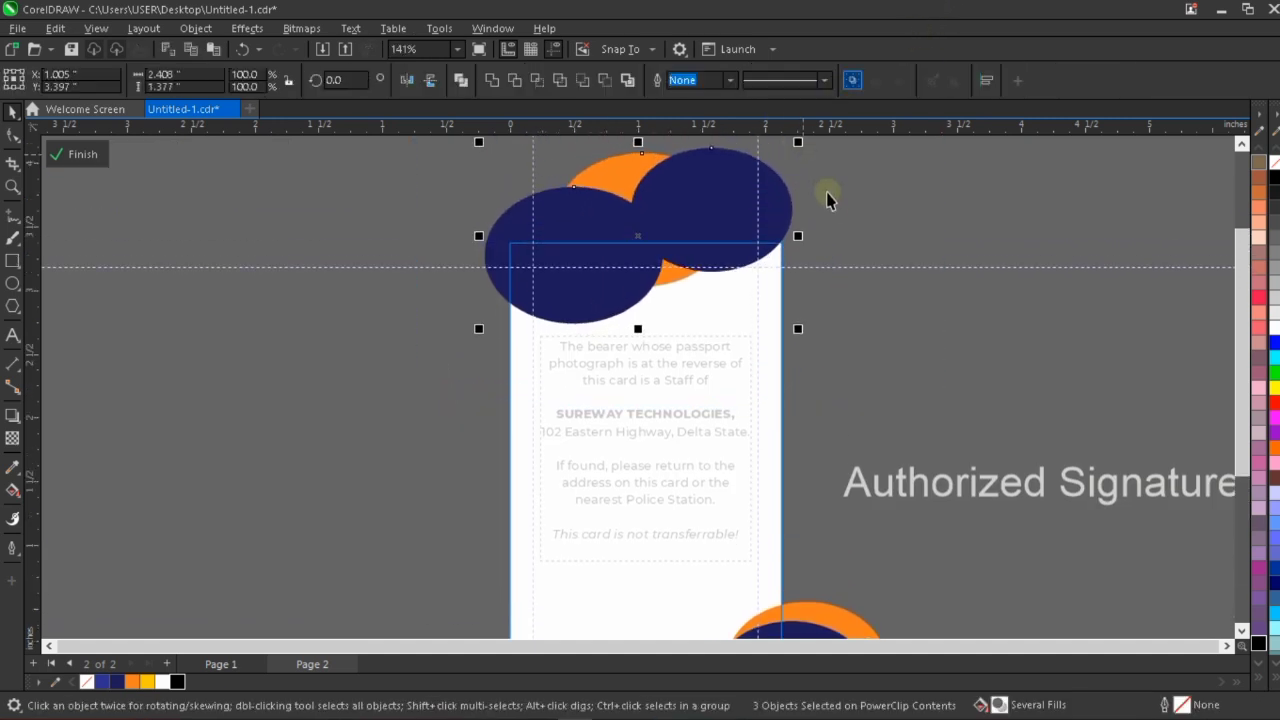
pyautogui.press('Up')
pyautogui.press('Up')
pyautogui.press('Up')
pyautogui.click(809, 211)
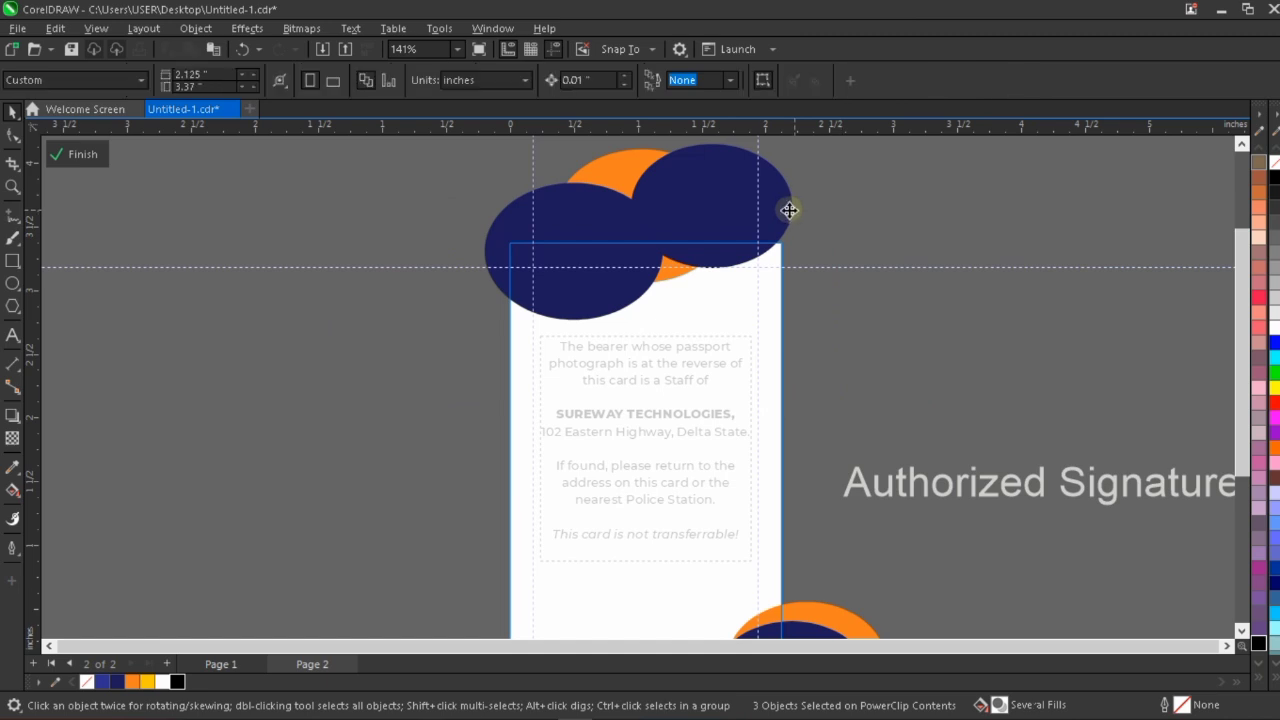
# Nudge the smaller navy ellipse at the card's upper right slightly right and down, and finish editing the PowerClip.
pyautogui.click(789, 210)
pyautogui.press('Right')
pyautogui.press('Right')
pyautogui.press('Down')
pyautogui.press('Down')
pyautogui.press('Down')
pyautogui.press('Down')
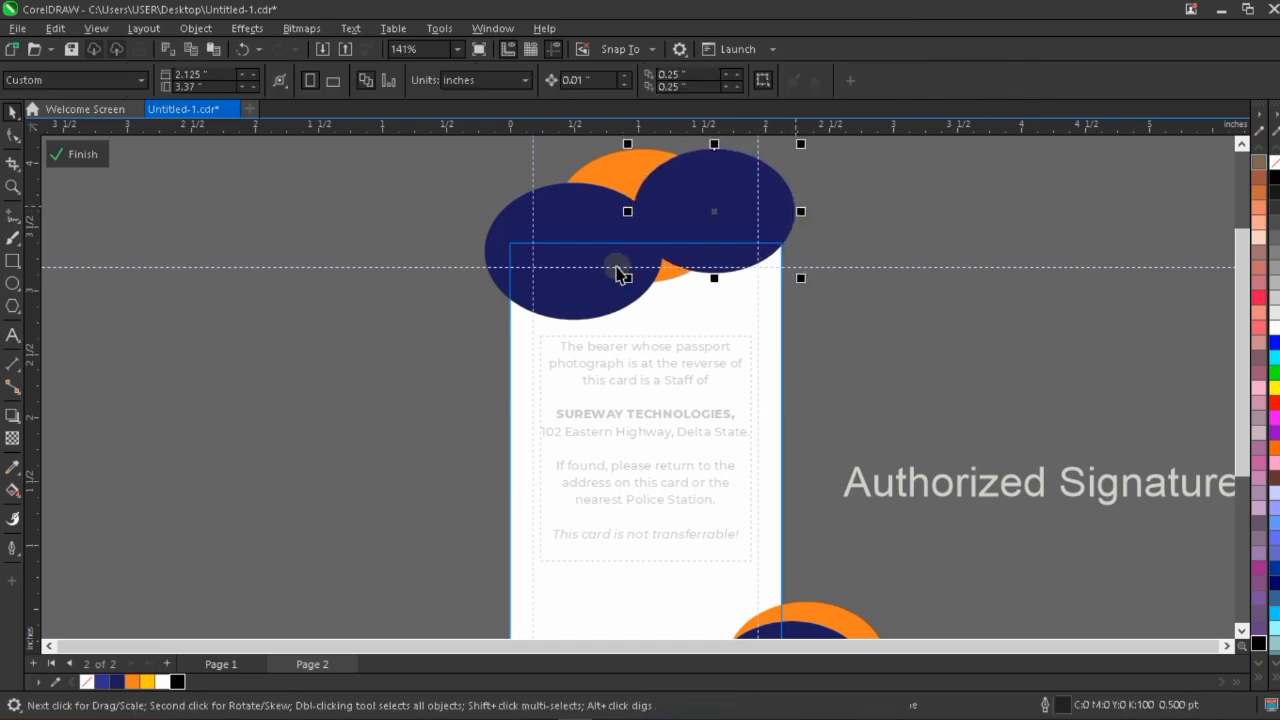
pyautogui.click(935, 213)
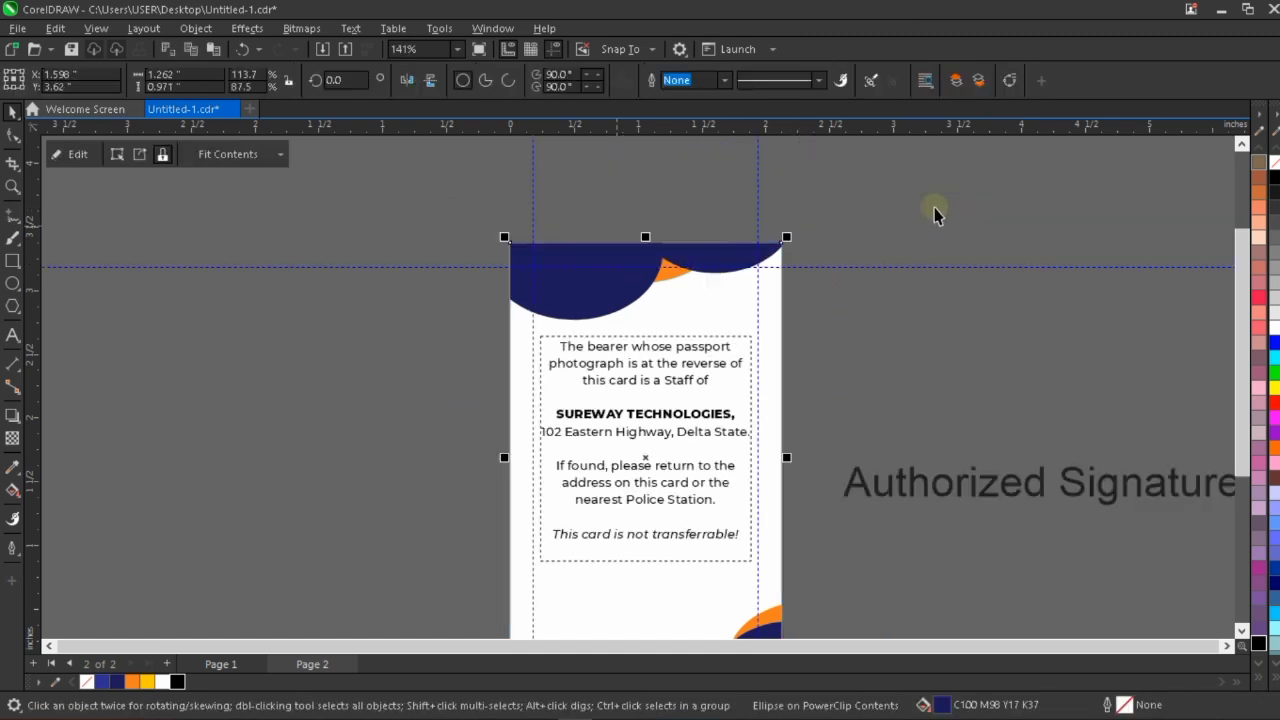
# Move the bearer statement frame up by another small nudge and deselect it.
pyautogui.scroll(-1, 665, 393)
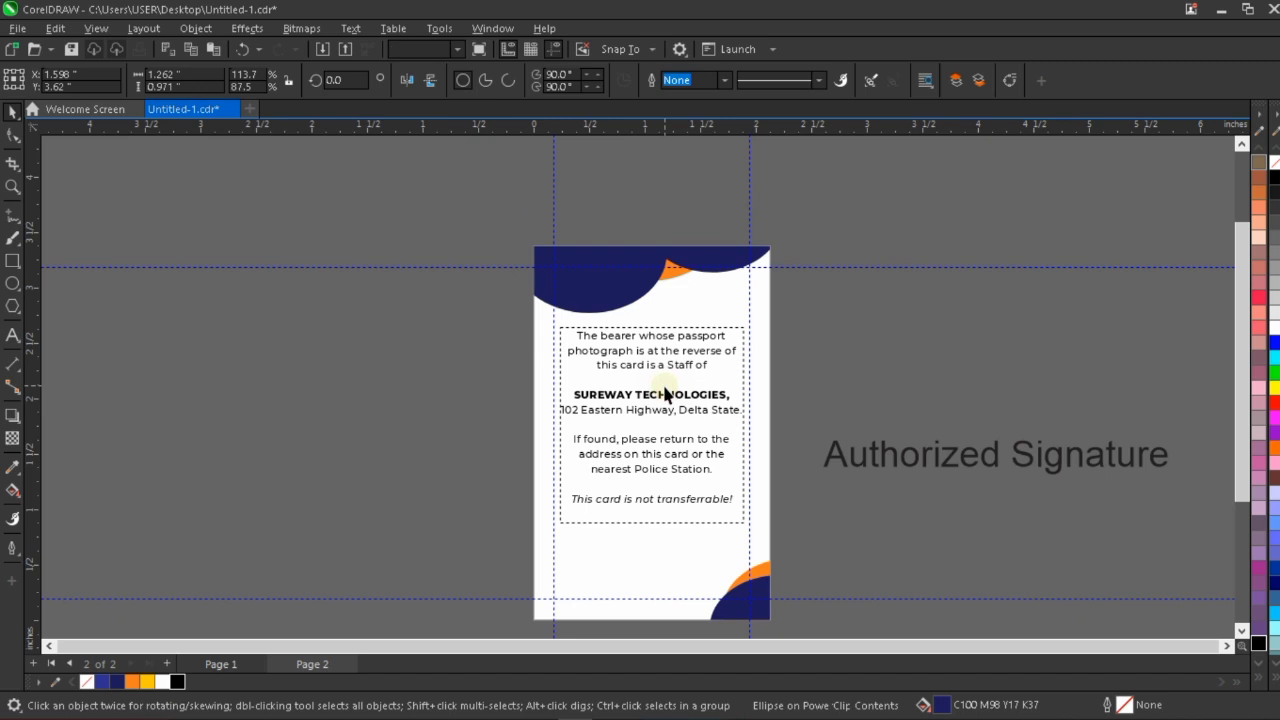
pyautogui.click(665, 393)
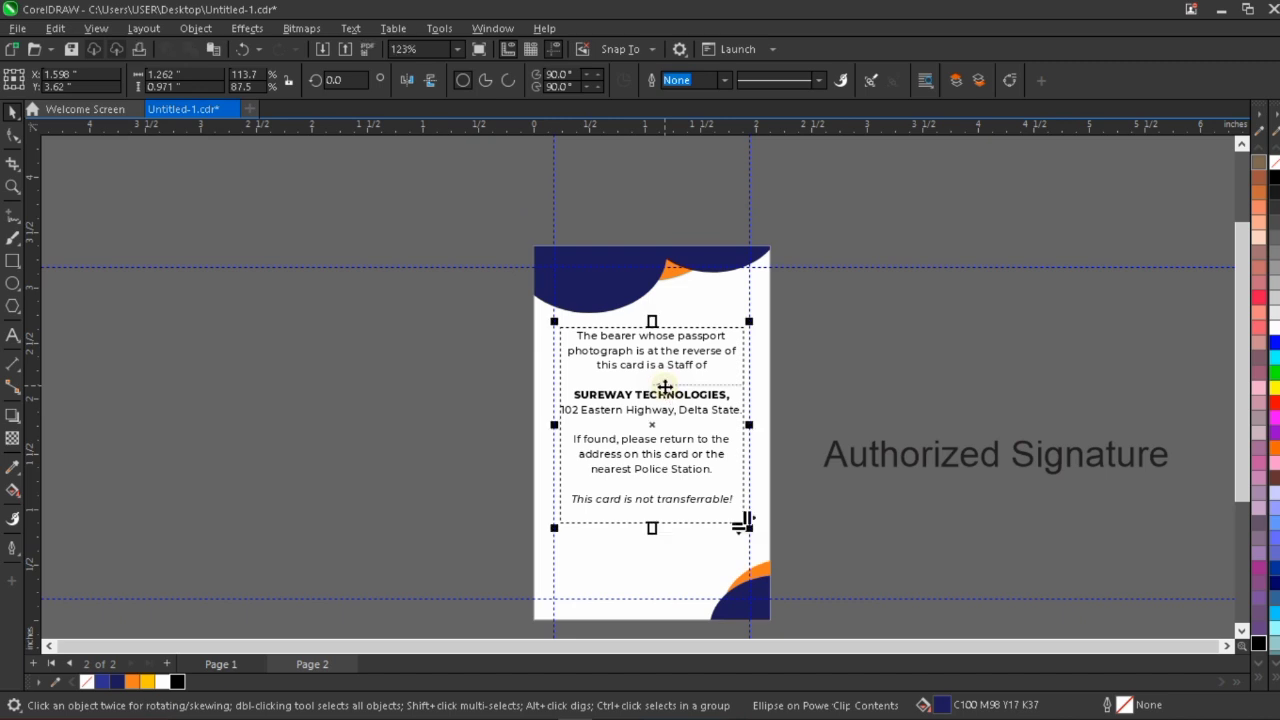
pyautogui.click(869, 354)
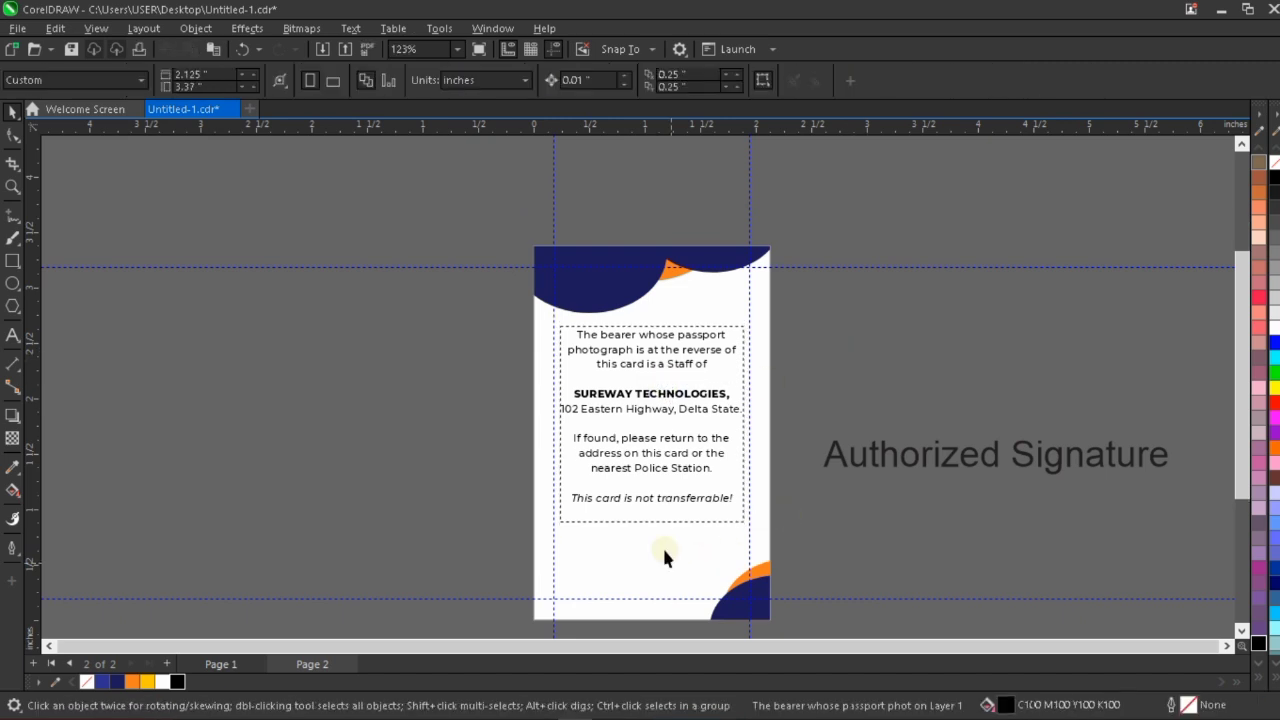
# Draw a straight horizontal signature line about 1.25 inches long below the bearer statement with the Bézier tool.
pyautogui.scroll(1, 662, 545)
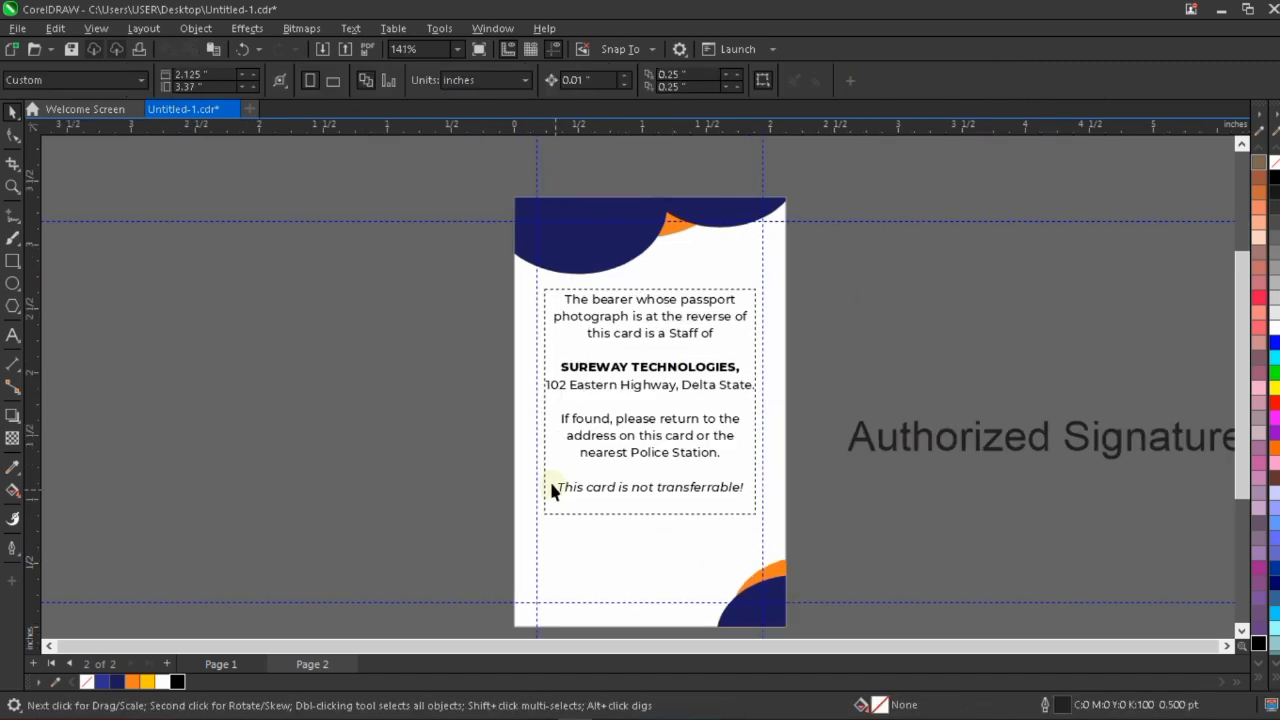
pyautogui.click(20, 225)
pyautogui.click(15, 222)
pyautogui.click(15, 220)
pyautogui.click(60, 251)
pyautogui.moveTo(566, 562); pyautogui.dragTo(669, 562)
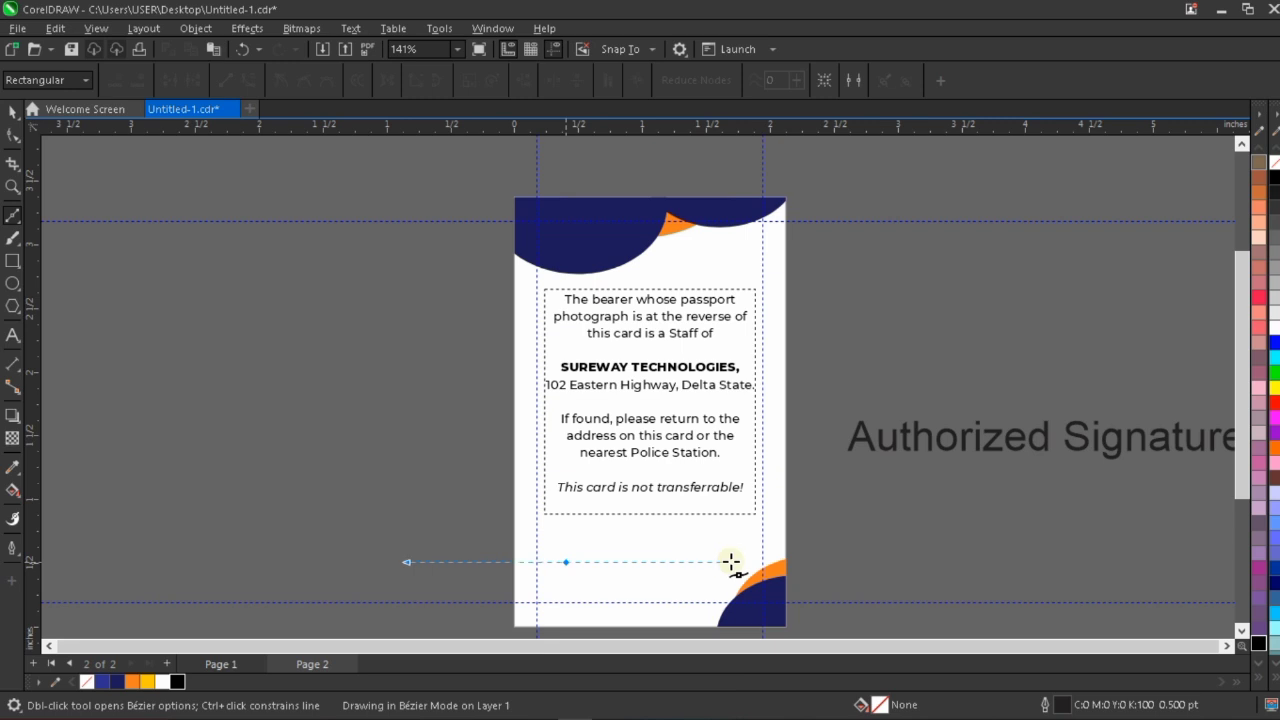
pyautogui.click(726, 562)
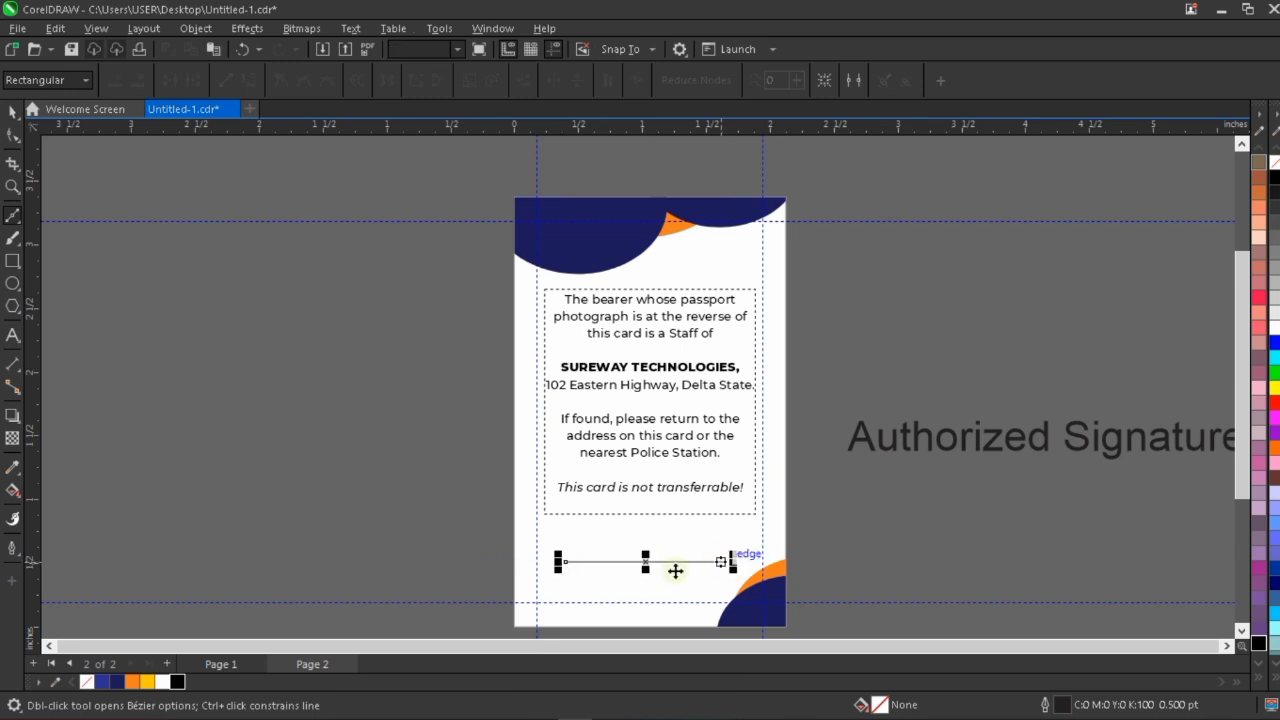
pyautogui.press('space')
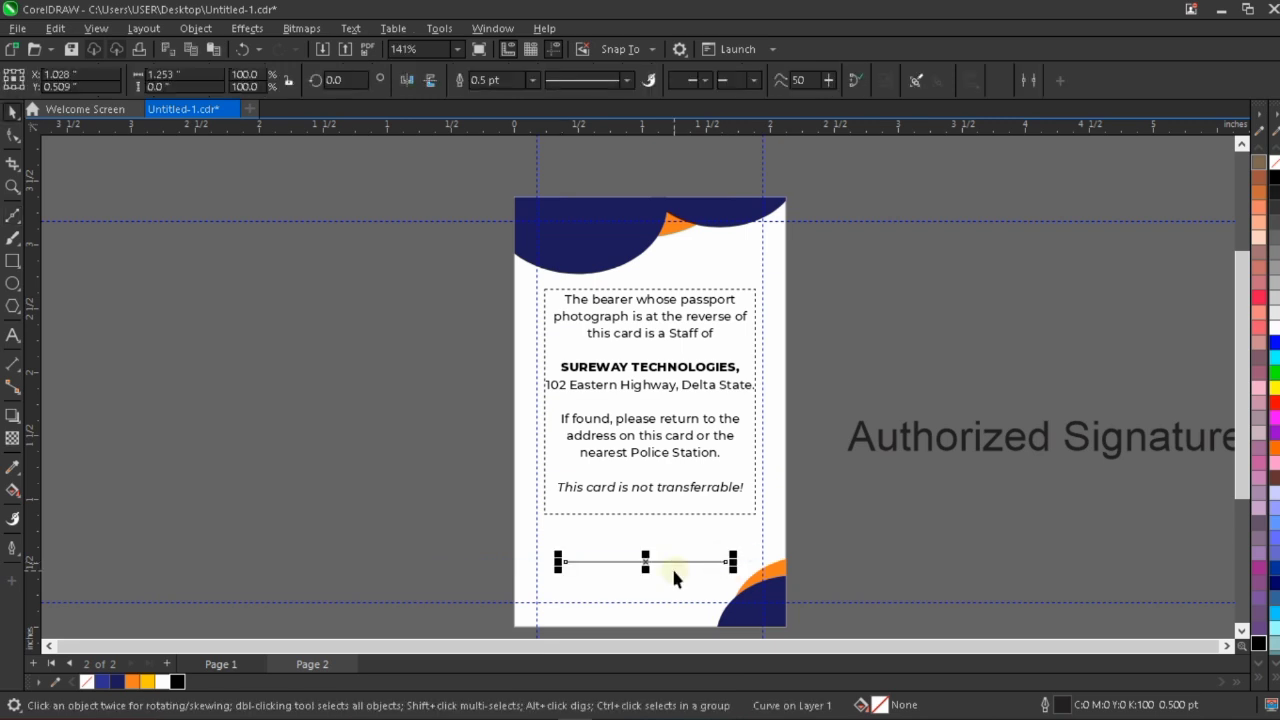
# Nudge the signature line up to a Y position of about 0.619 inches.
pyautogui.press('Up')
pyautogui.press('Up')
pyautogui.press('Up')
pyautogui.press('Up')
pyautogui.press('Up')
pyautogui.press('Up')
pyautogui.press('Up')
pyautogui.press('Up')
pyautogui.press('Up')
pyautogui.press('Up')
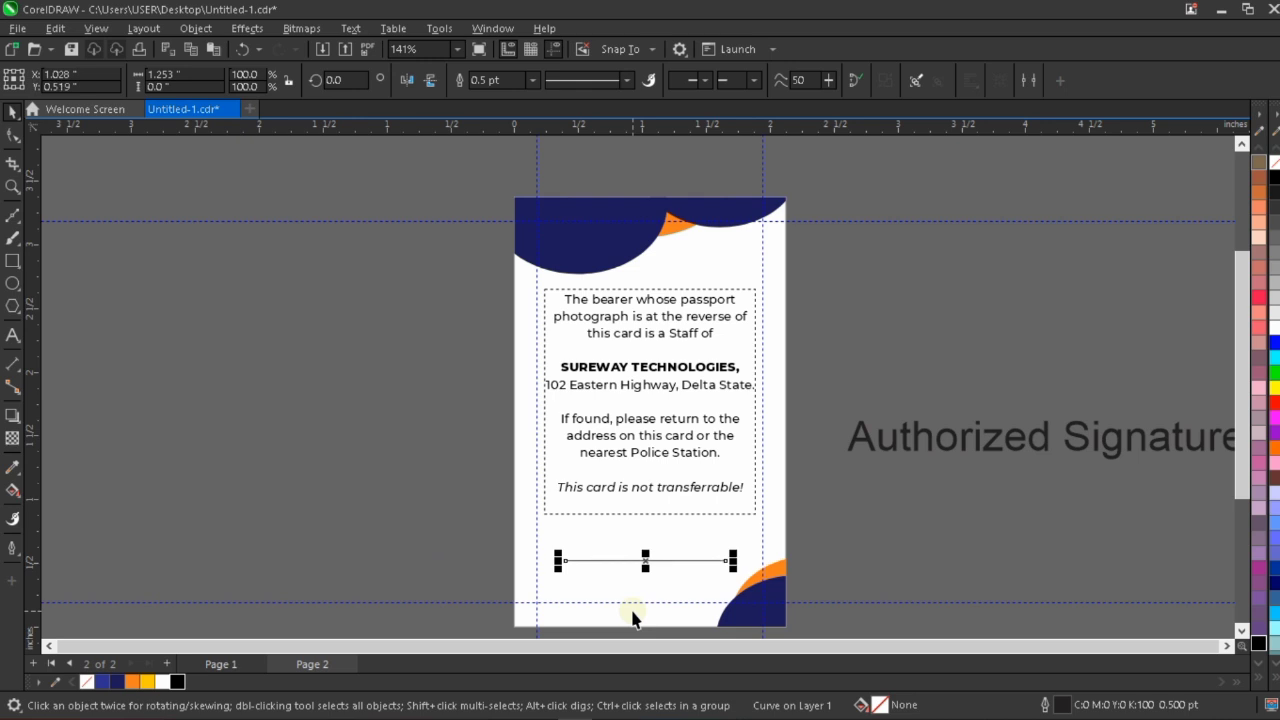
pyautogui.press('Up')
pyautogui.press('Up')
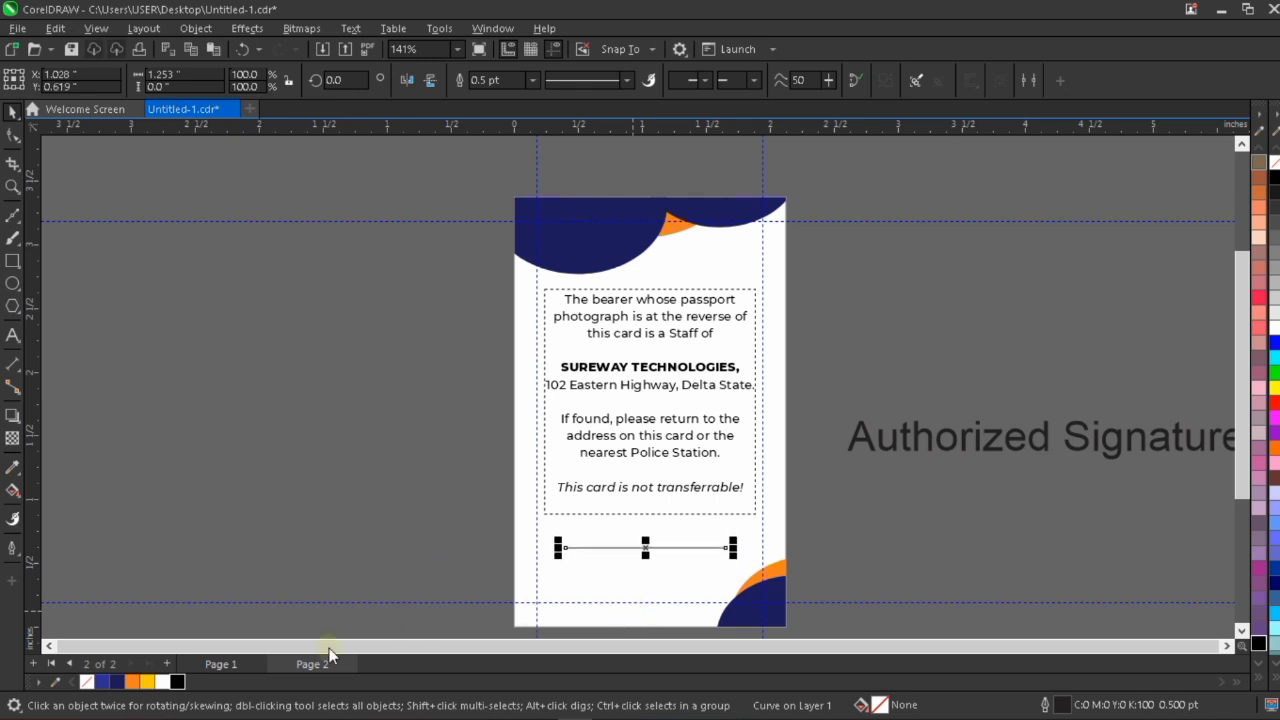
# Give the signature line a C100 M100 Y100 K100 black outline with a width of 1.0 pt.
pyautogui.rightClick(181, 686)
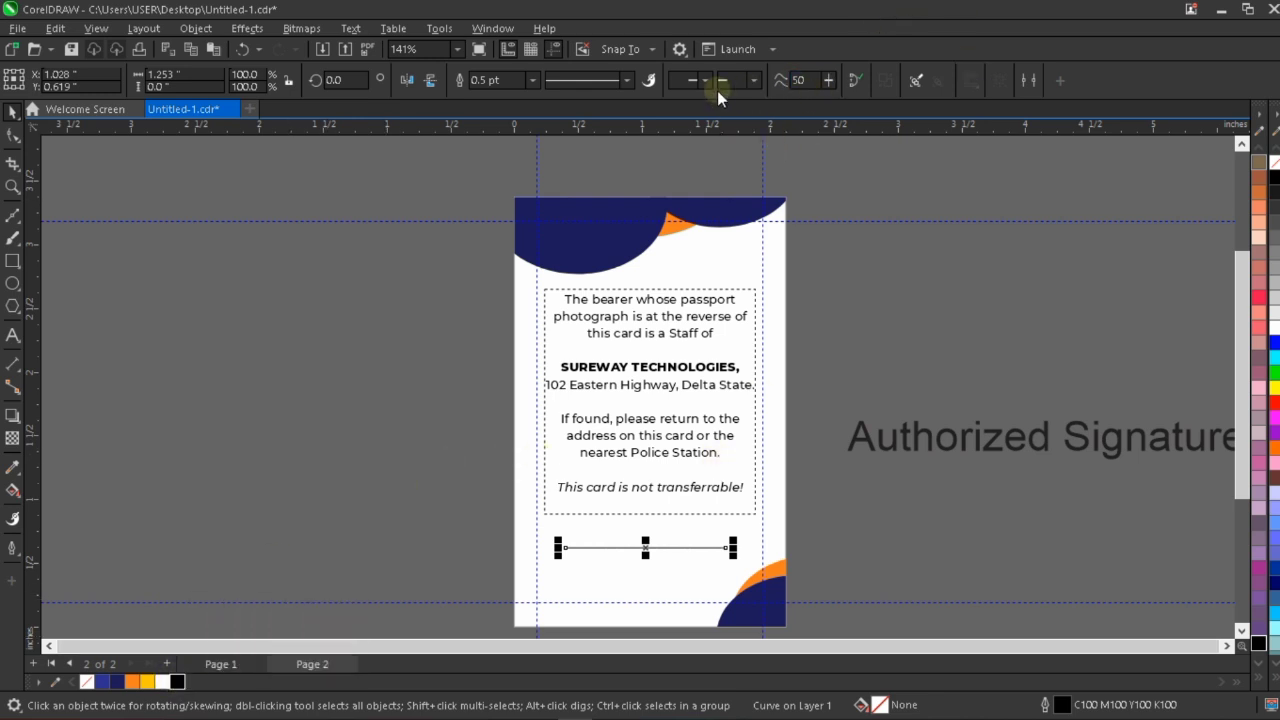
pyautogui.click(531, 80)
pyautogui.click(518, 145)
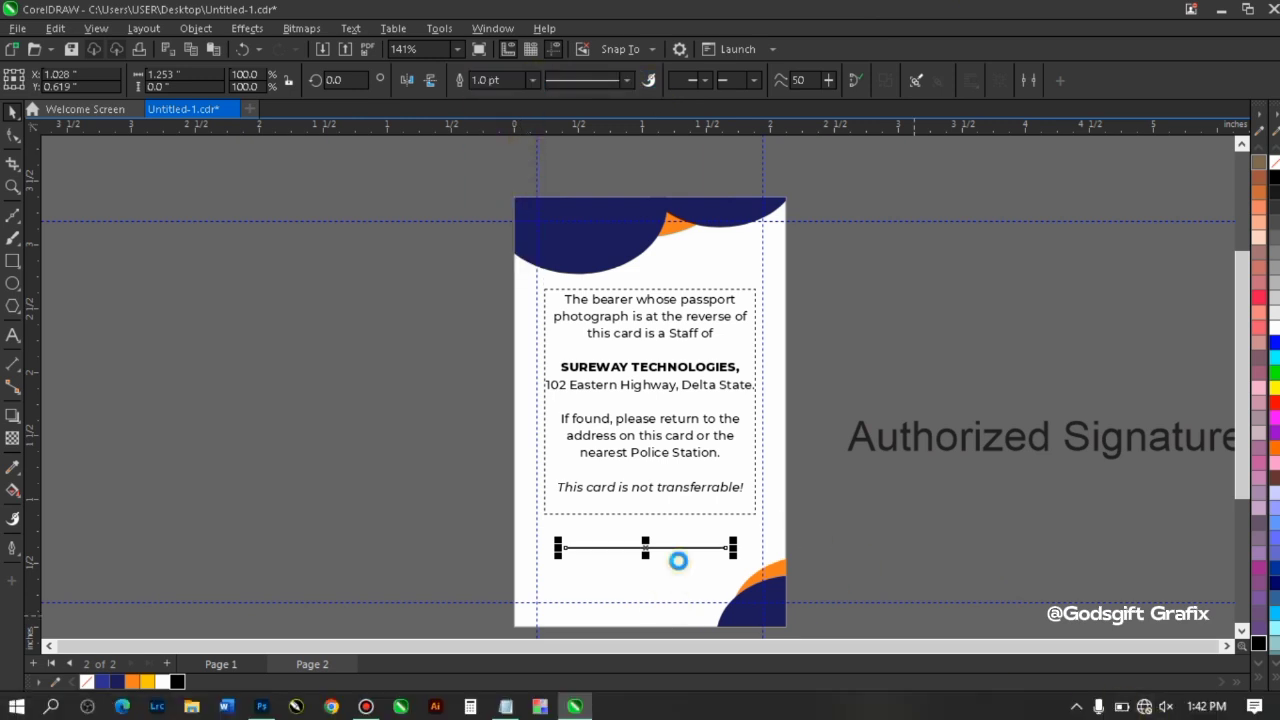
pyautogui.scroll(2, 678, 560)
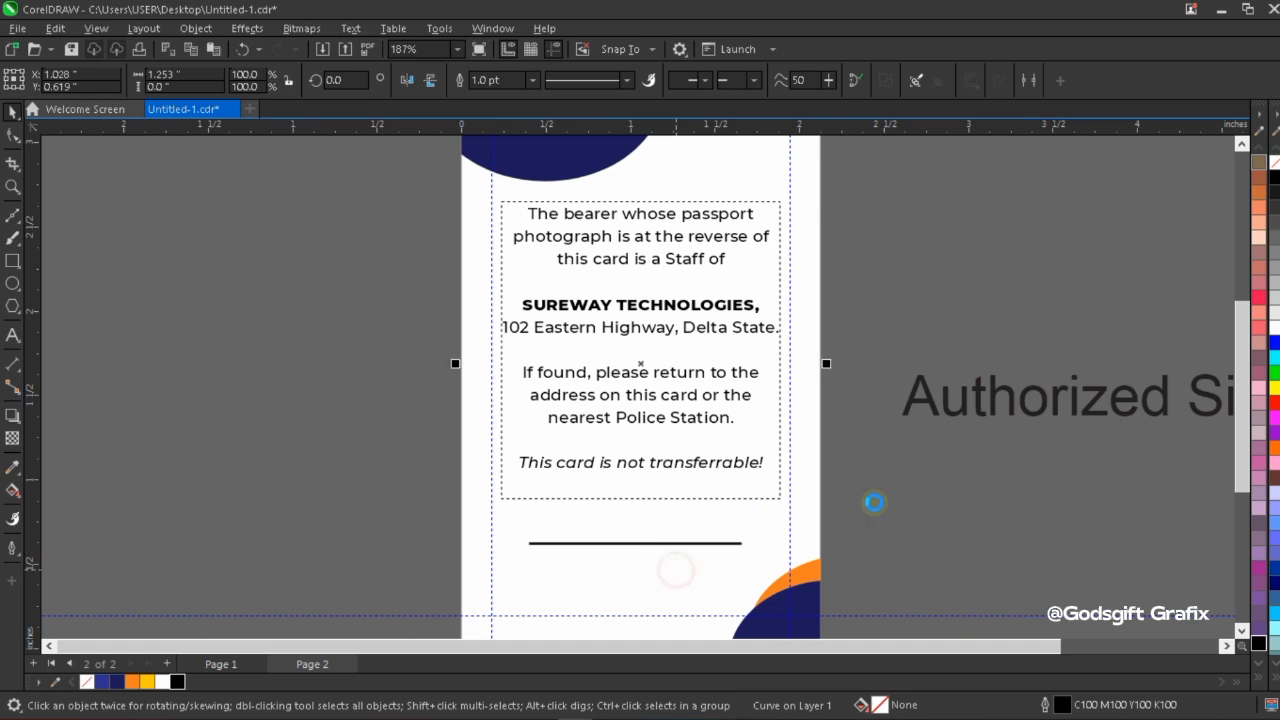
pyautogui.scroll(-2, 714, 471)
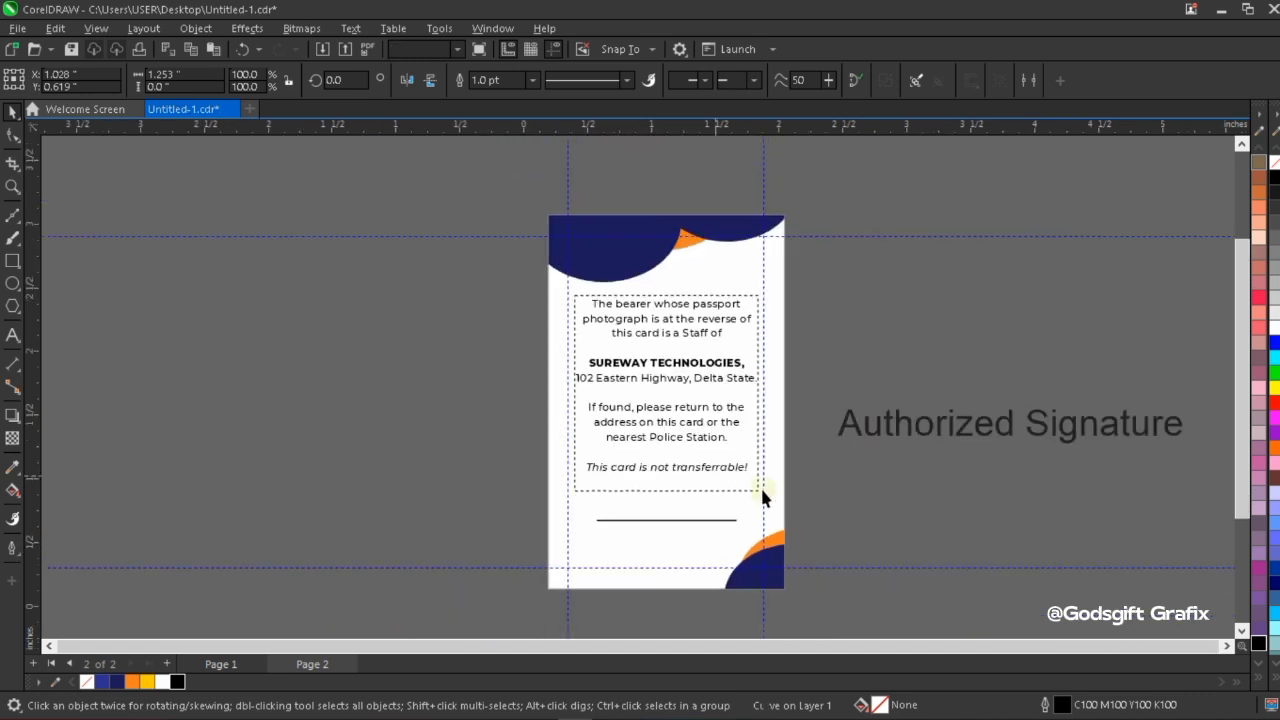
# Place the "Authorized Signature" text just below the signature line on the card, scaled to about 1.23 inches wide.
pyautogui.click(966, 431)
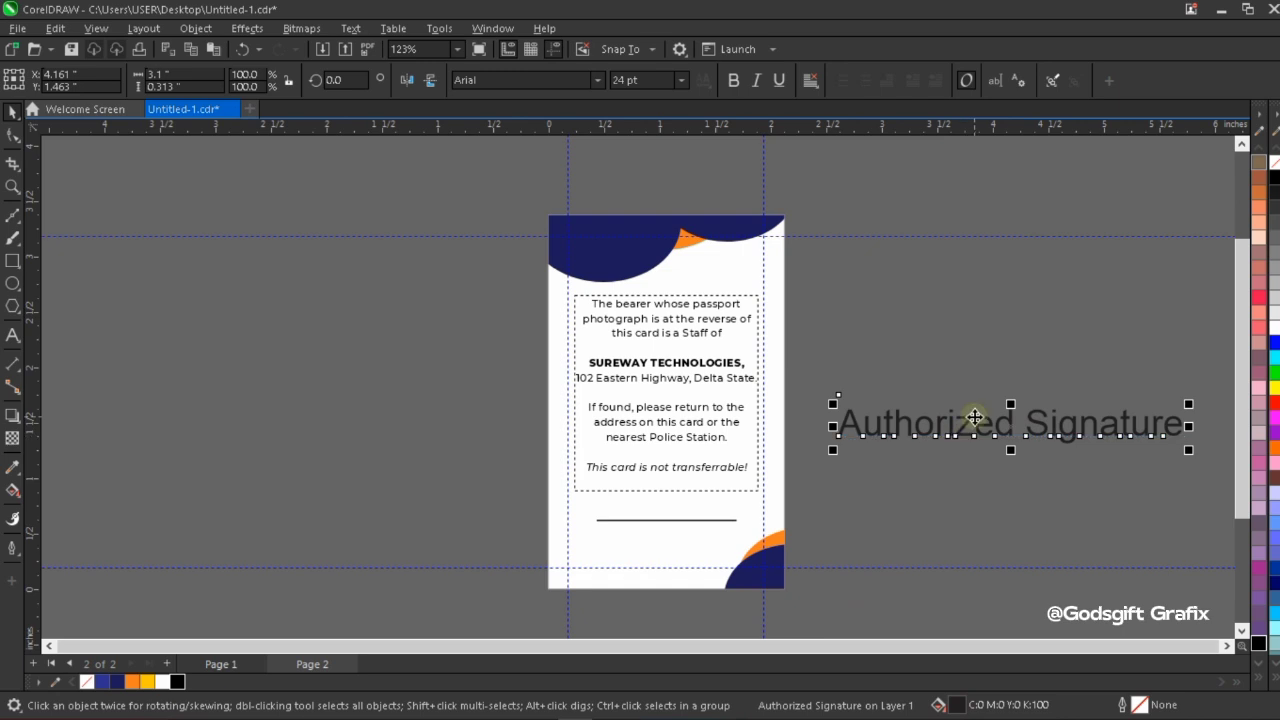
pyautogui.moveTo(970, 425)
pyautogui.mouseDown()
pyautogui.moveTo(775, 555)
pyautogui.moveTo(713, 555)
pyautogui.mouseUp()
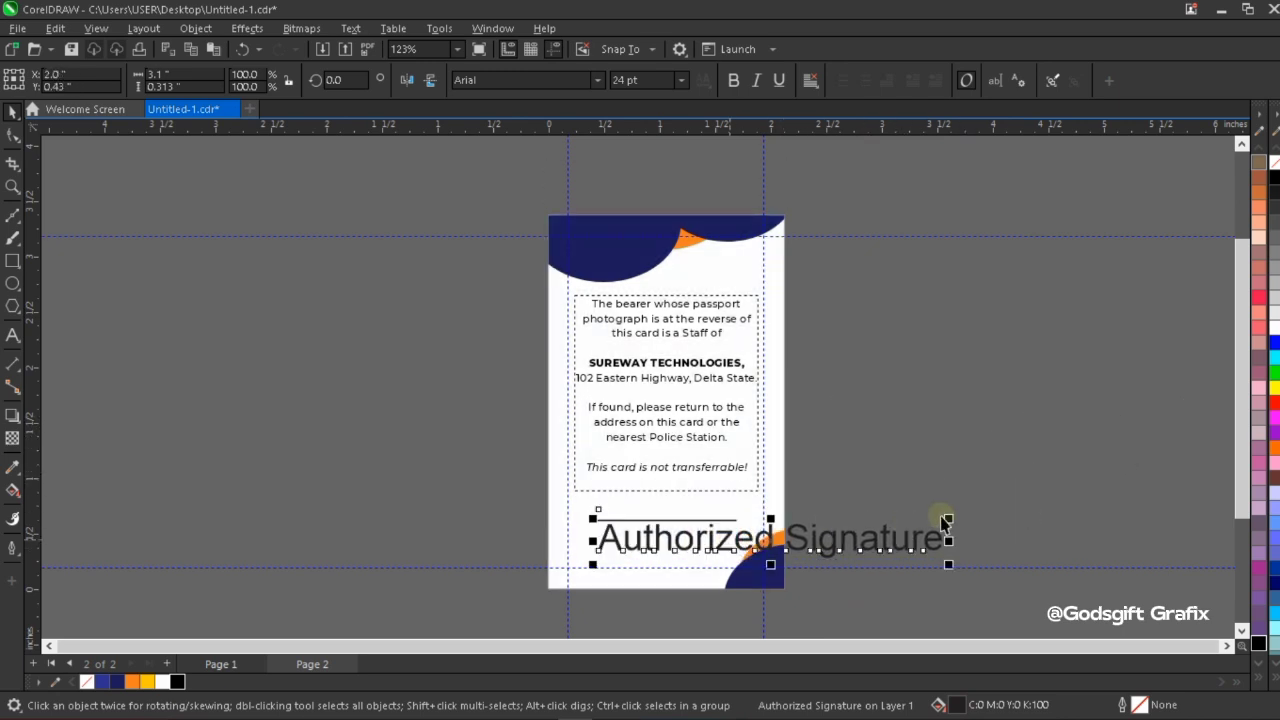
pyautogui.moveTo(952, 515); pyautogui.dragTo(743, 471)
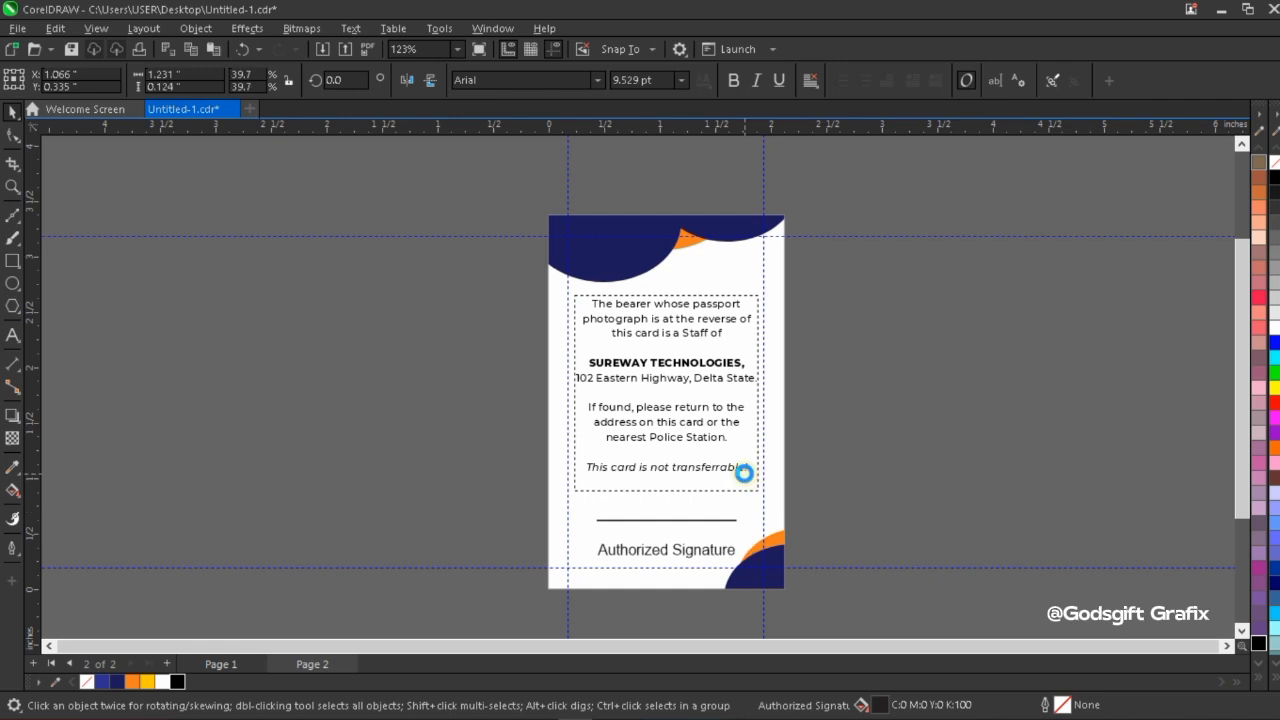
pyautogui.scroll(1, 675, 557)
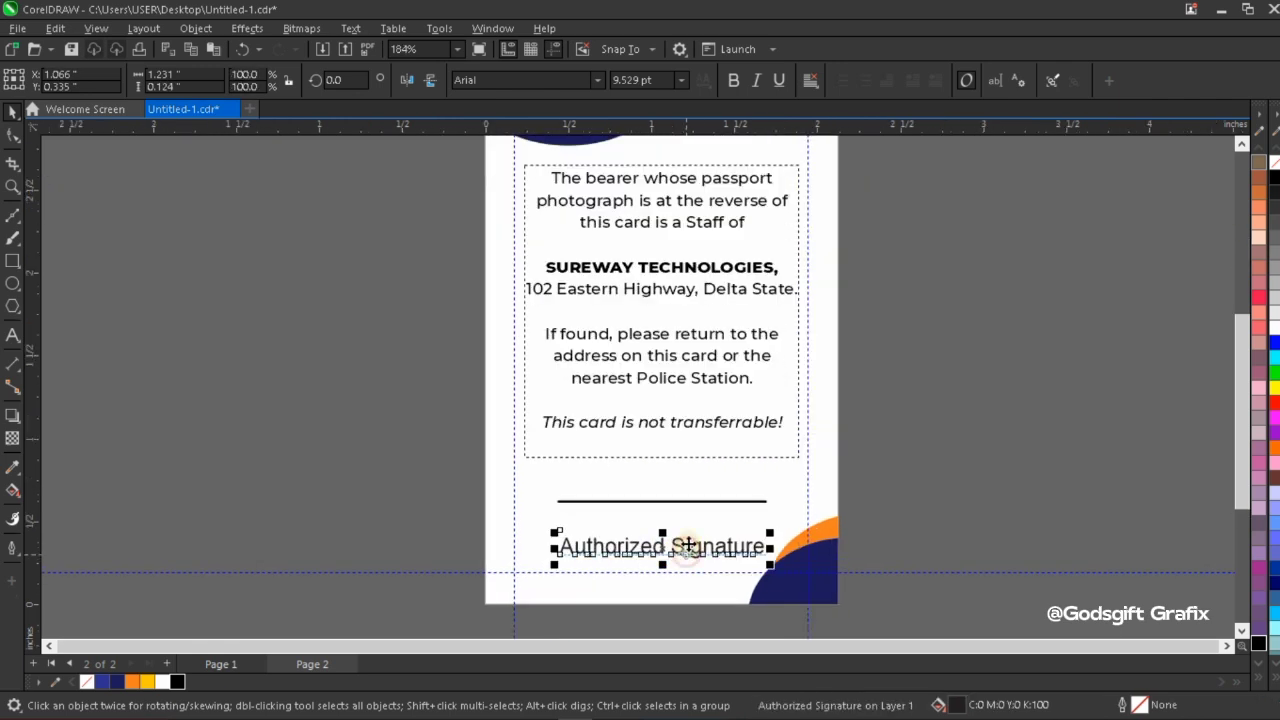
pyautogui.moveTo(687, 546); pyautogui.dragTo(693, 520)
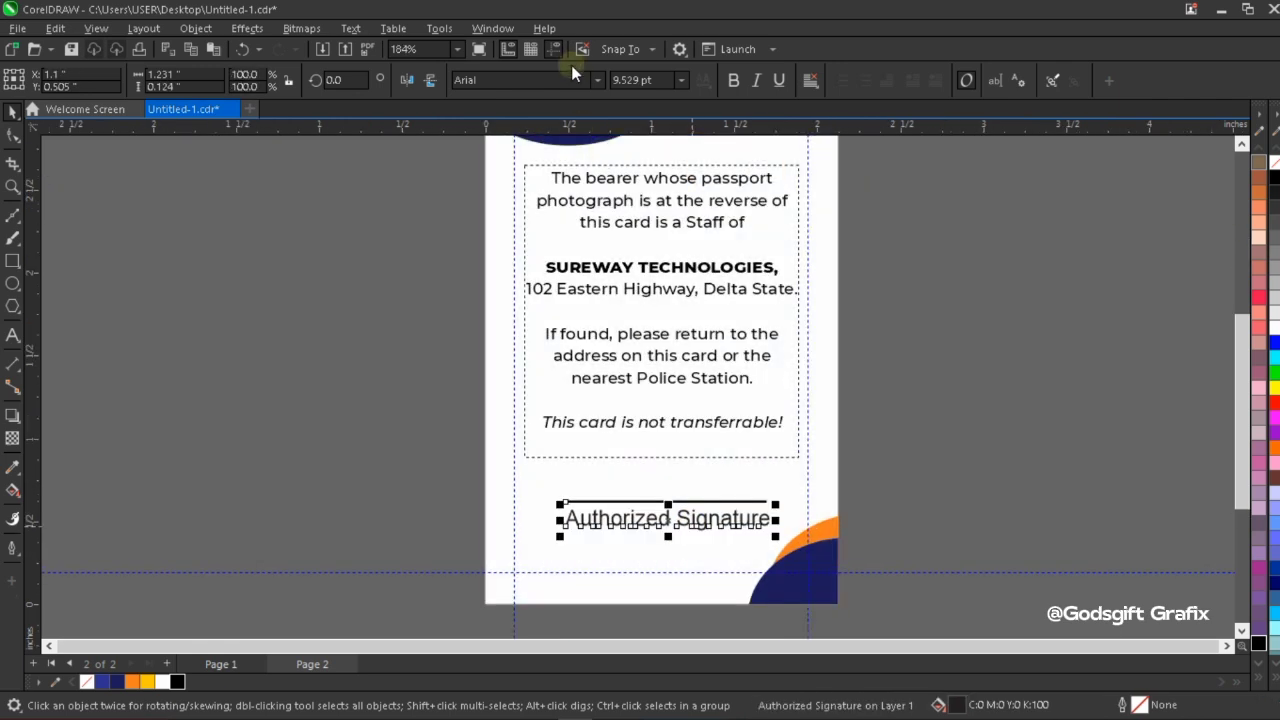
# Set the "Authorized Signature" text in italic Montserrat Medium, scaled to about 8 pt, and position it below the signature line.
pyautogui.click(598, 84)
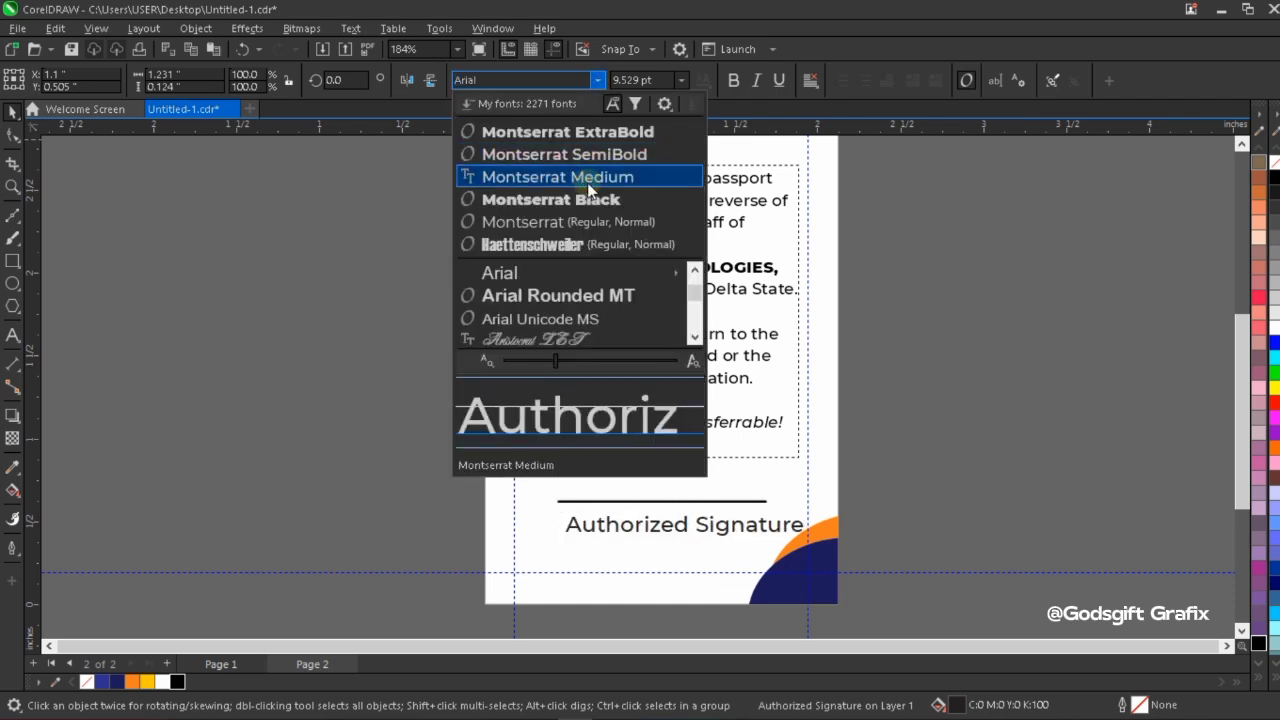
pyautogui.click(588, 184)
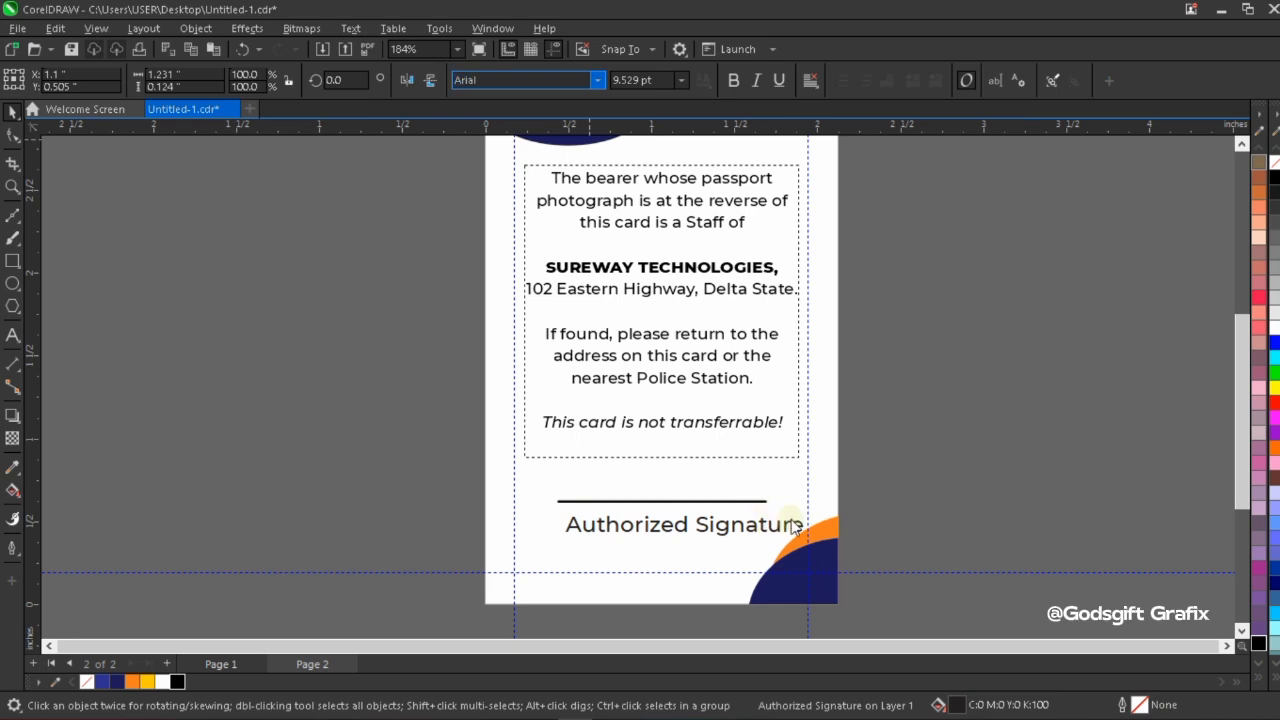
pyautogui.moveTo(812, 510); pyautogui.dragTo(777, 500)
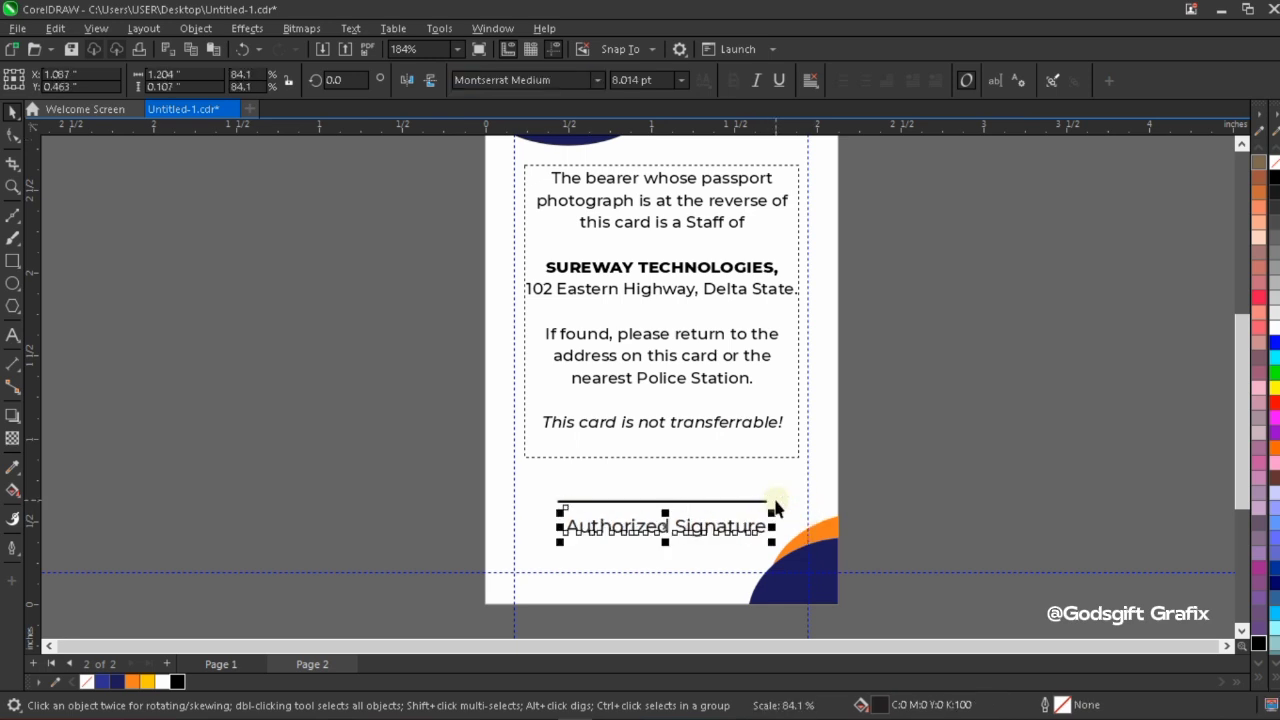
pyautogui.scroll(1, 702, 533)
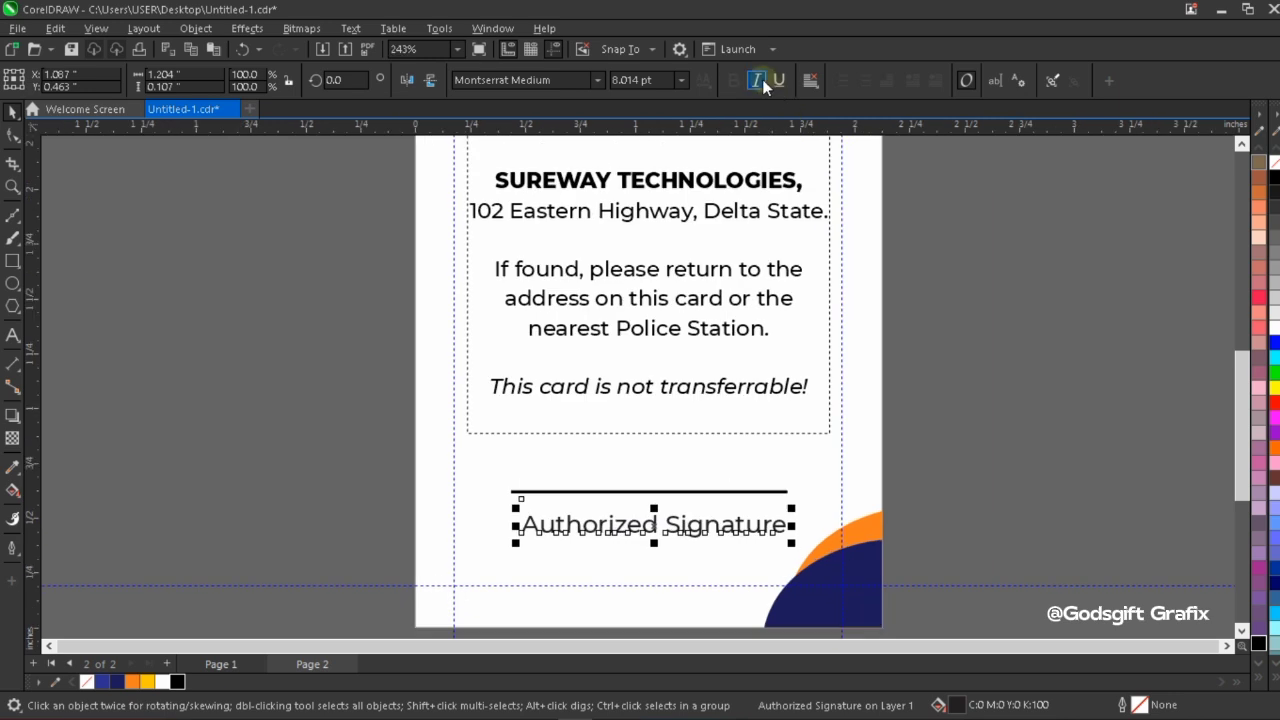
pyautogui.click(757, 80)
pyautogui.moveTo(704, 527)
pyautogui.mouseDown()
pyautogui.moveTo(683, 527)
pyautogui.moveTo(690, 542)
pyautogui.moveTo(705, 500)
pyautogui.mouseUp()
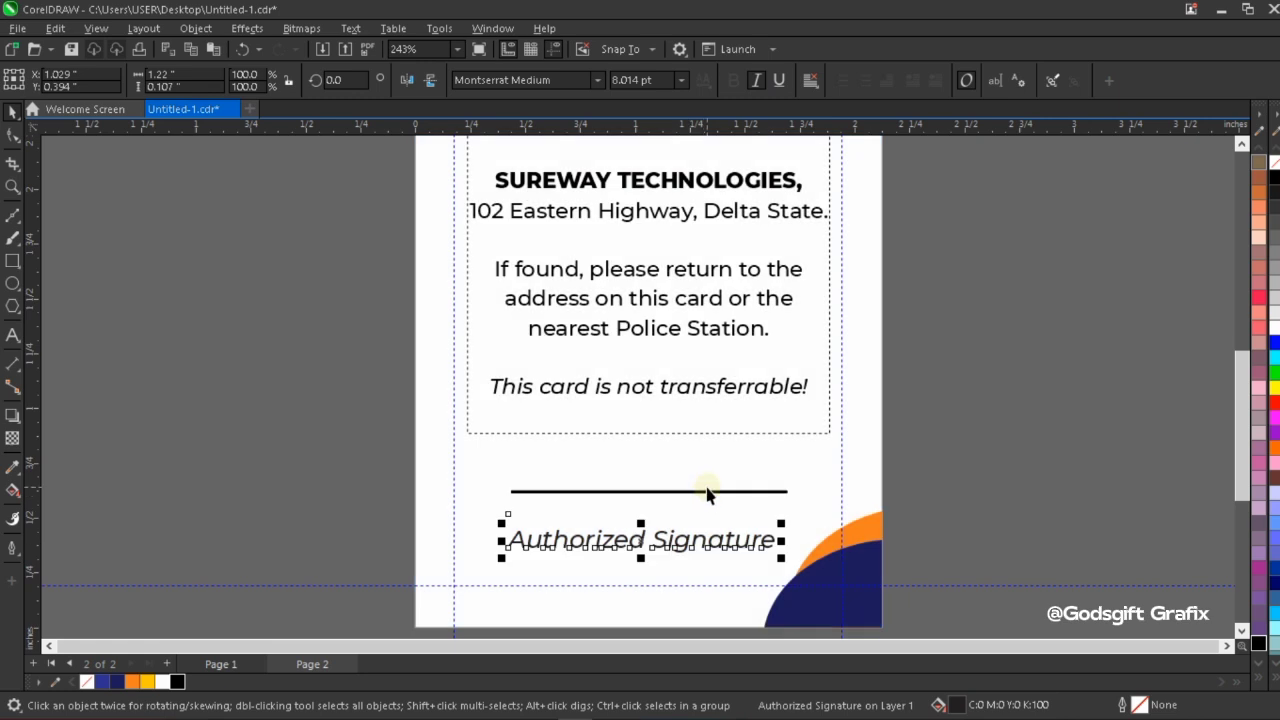
# Nudge the signature line down toward the "Authorized Signature" text to a Y position of about 0.589 inches.
pyautogui.click(705, 492)
pyautogui.press('Down')
pyautogui.press('Down')
pyautogui.press('Down')
pyautogui.press('Down')
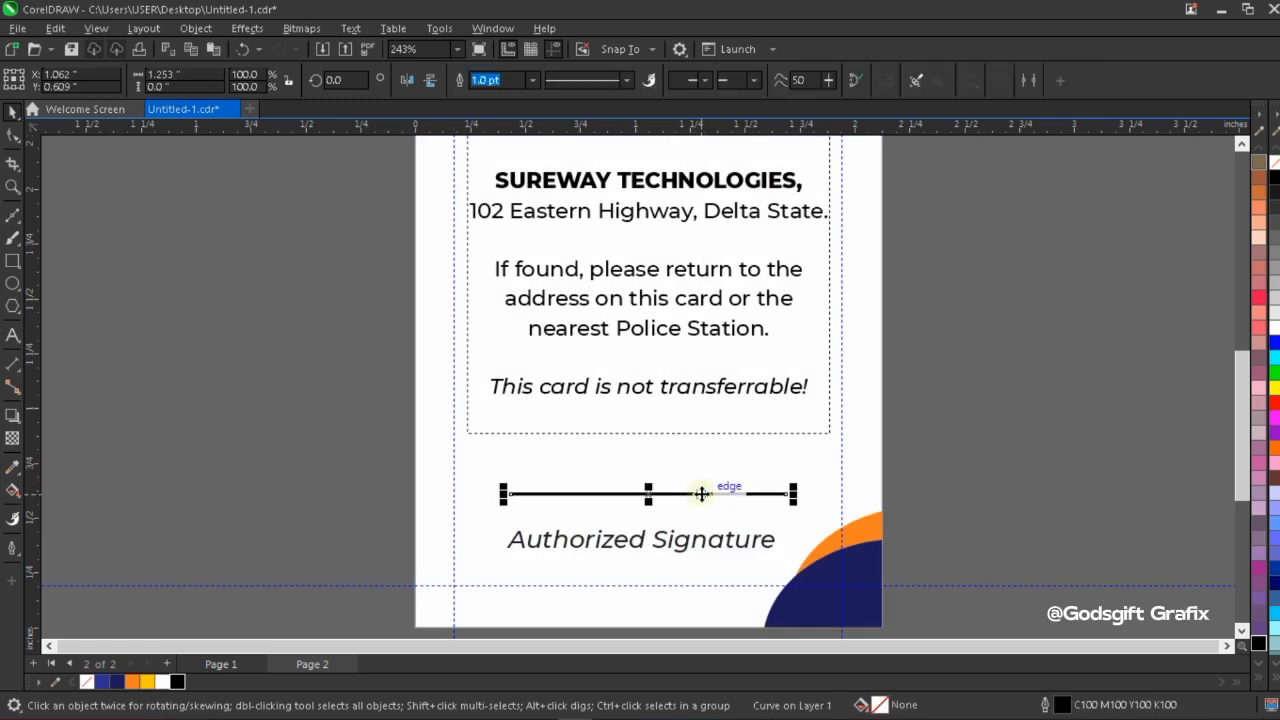
pyautogui.press('Down')
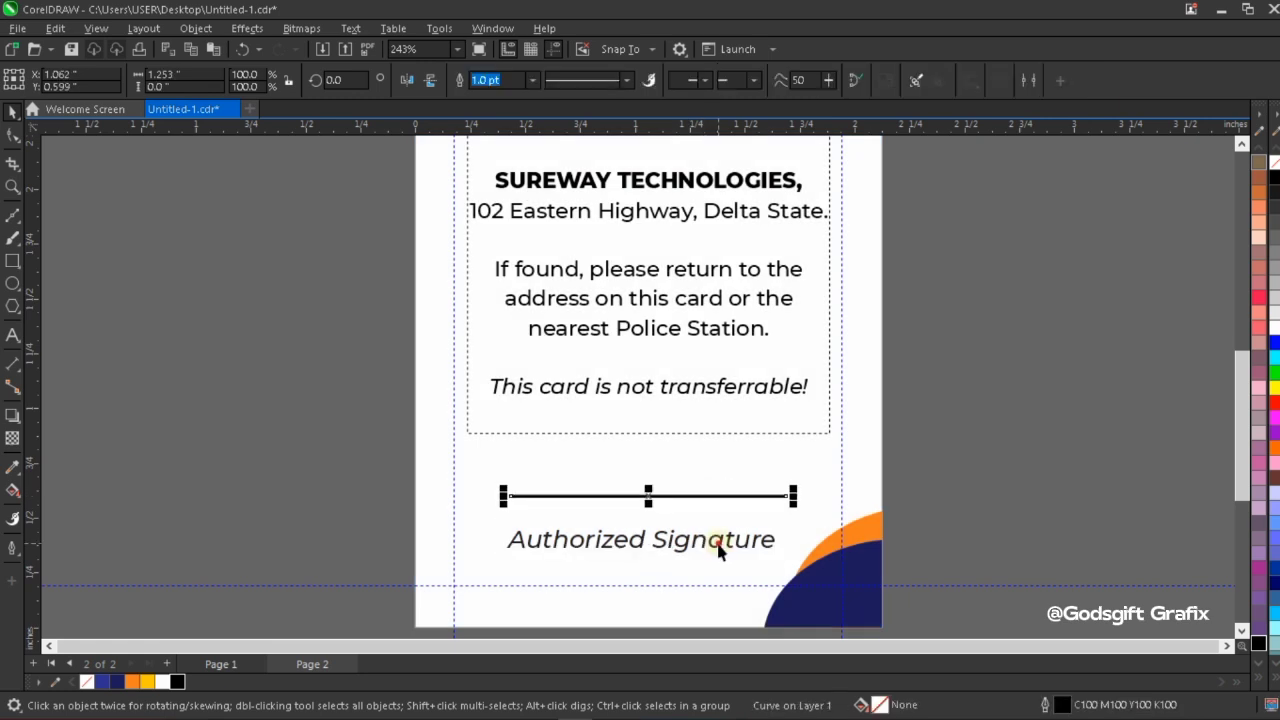
pyautogui.click(718, 543)
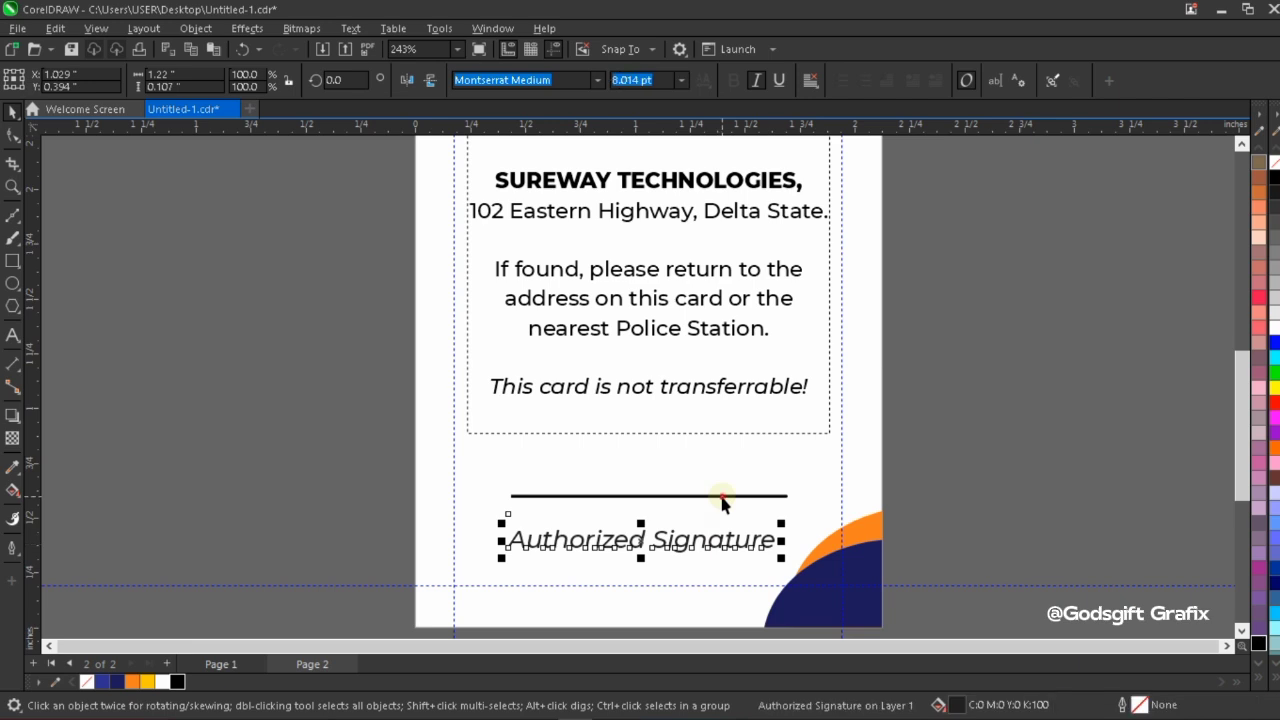
pyautogui.click(722, 496)
pyautogui.press('Down')
# Nudge the "Authorized Signature" text up to a Y position of about 0.514 inches and fill it with C100 M100 Y100 K100 black.
pyautogui.click(733, 537)
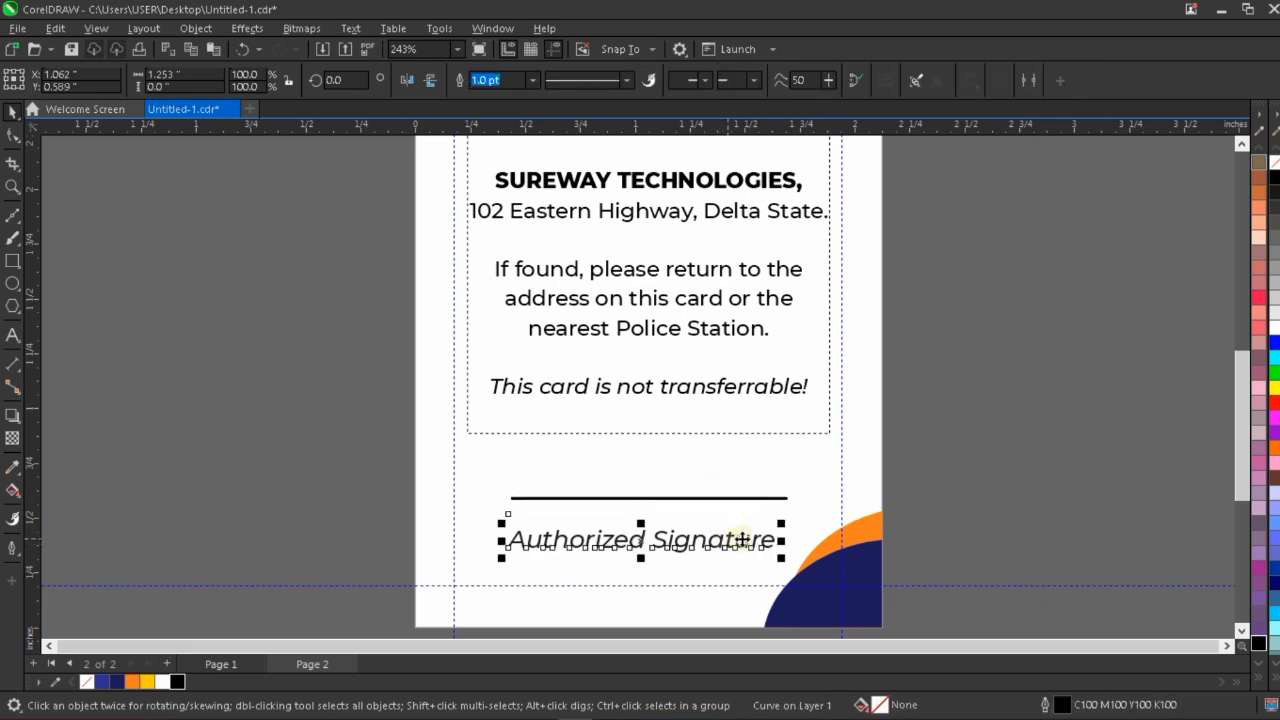
pyautogui.press('Up')
pyautogui.press('Up')
pyautogui.press('Up')
pyautogui.press('Up')
pyautogui.press('Up')
pyautogui.press('Up')
pyautogui.press('Up')
pyautogui.press('Up')
pyautogui.press('Up')
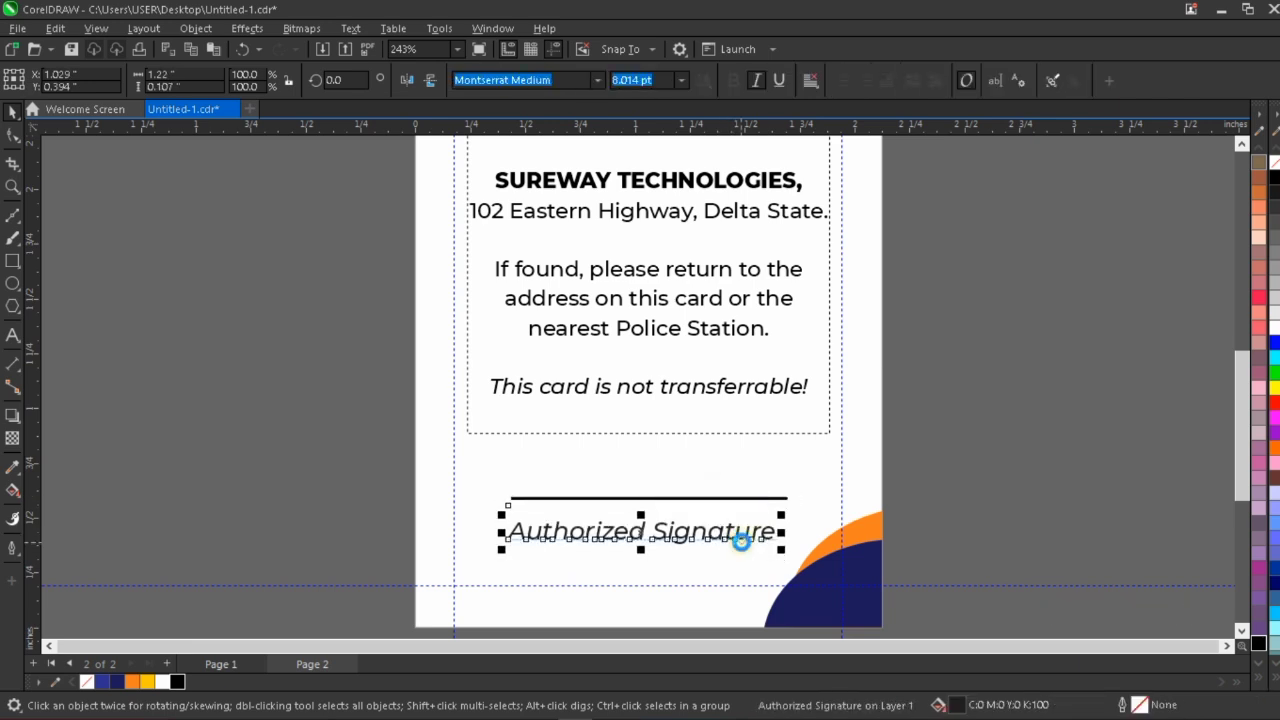
pyautogui.press('Up')
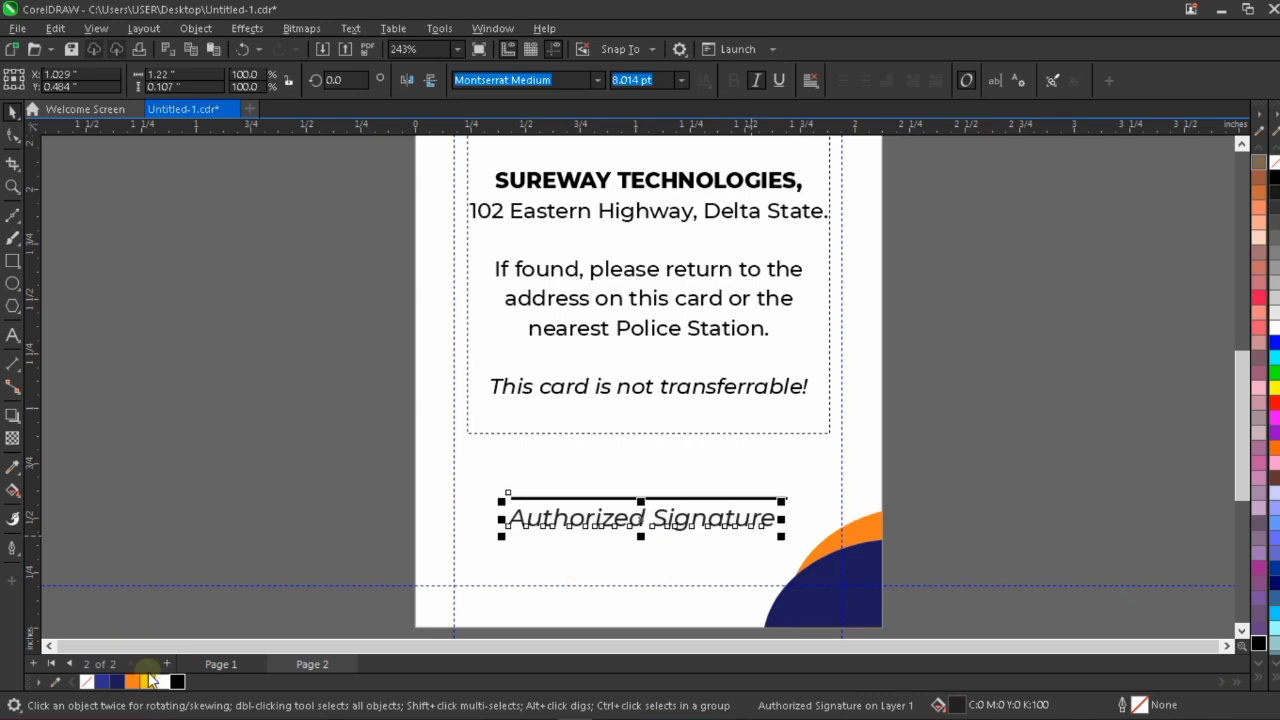
pyautogui.click(177, 683)
pyautogui.press('Up')
pyautogui.press('Up')
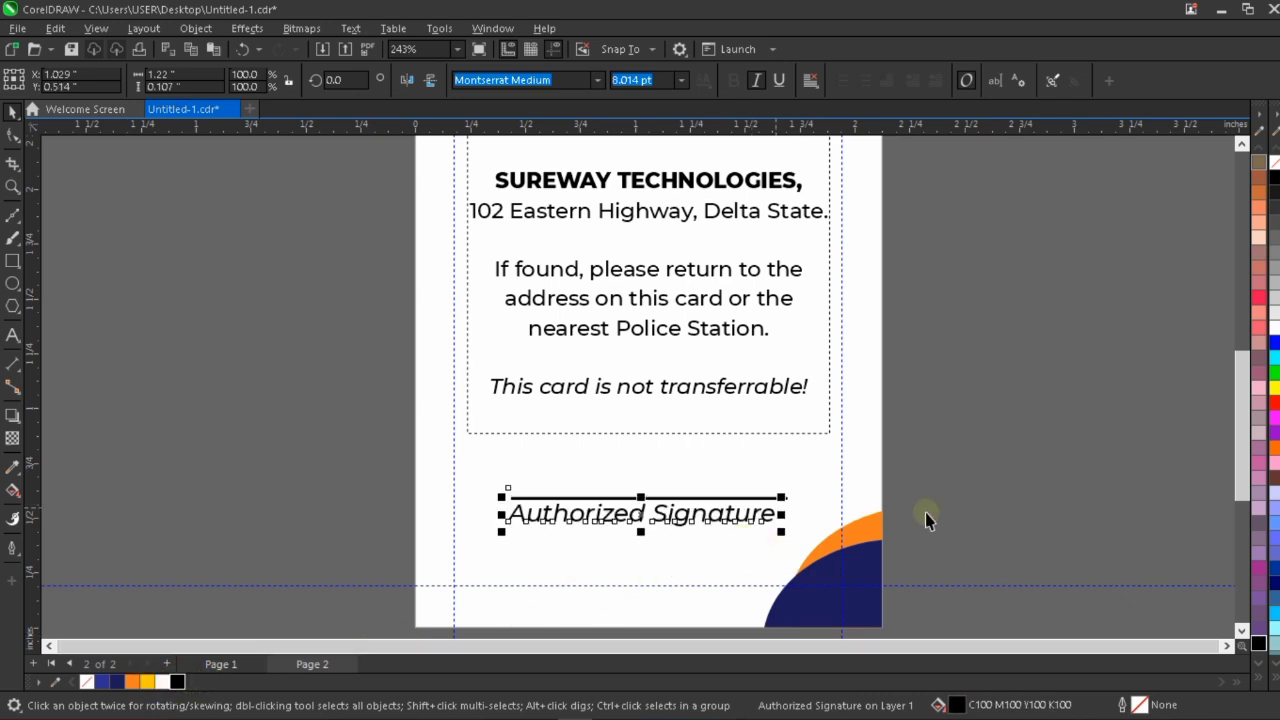
# Center the "Authorized Signature" text horizontally on the signature line and deselect it.
pyautogui.click(769, 500)
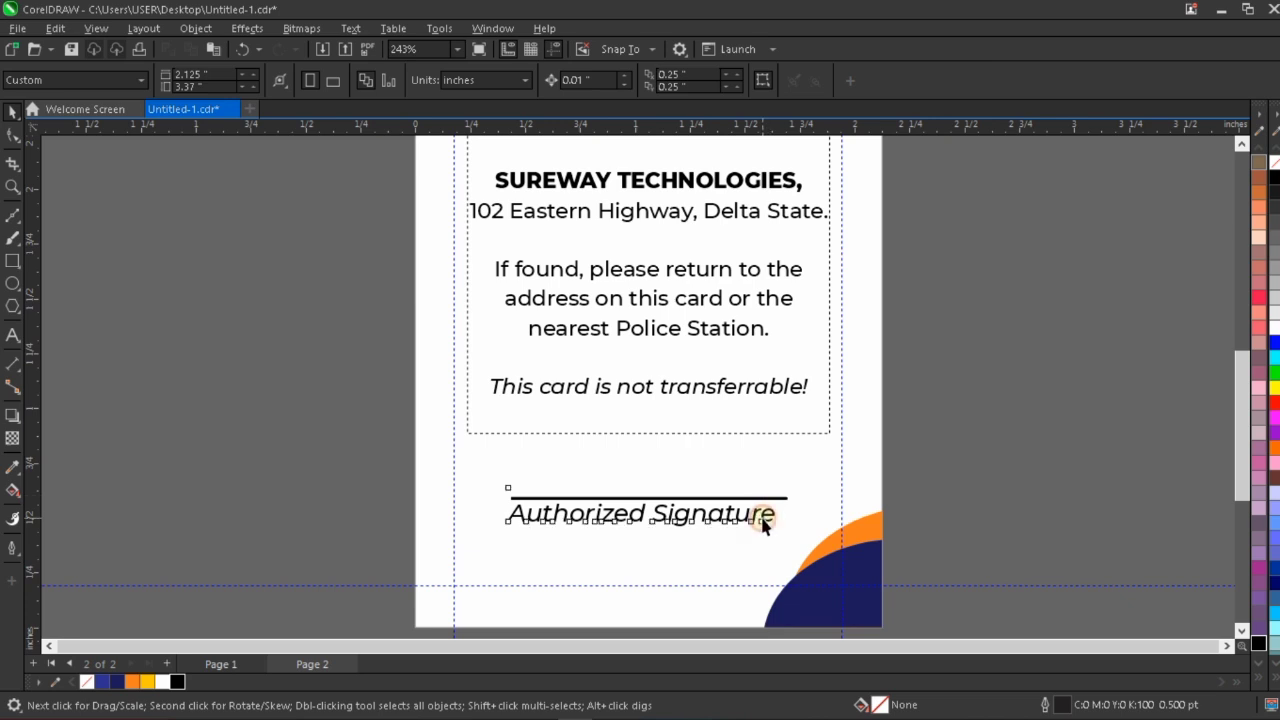
pyautogui.click(766, 512)
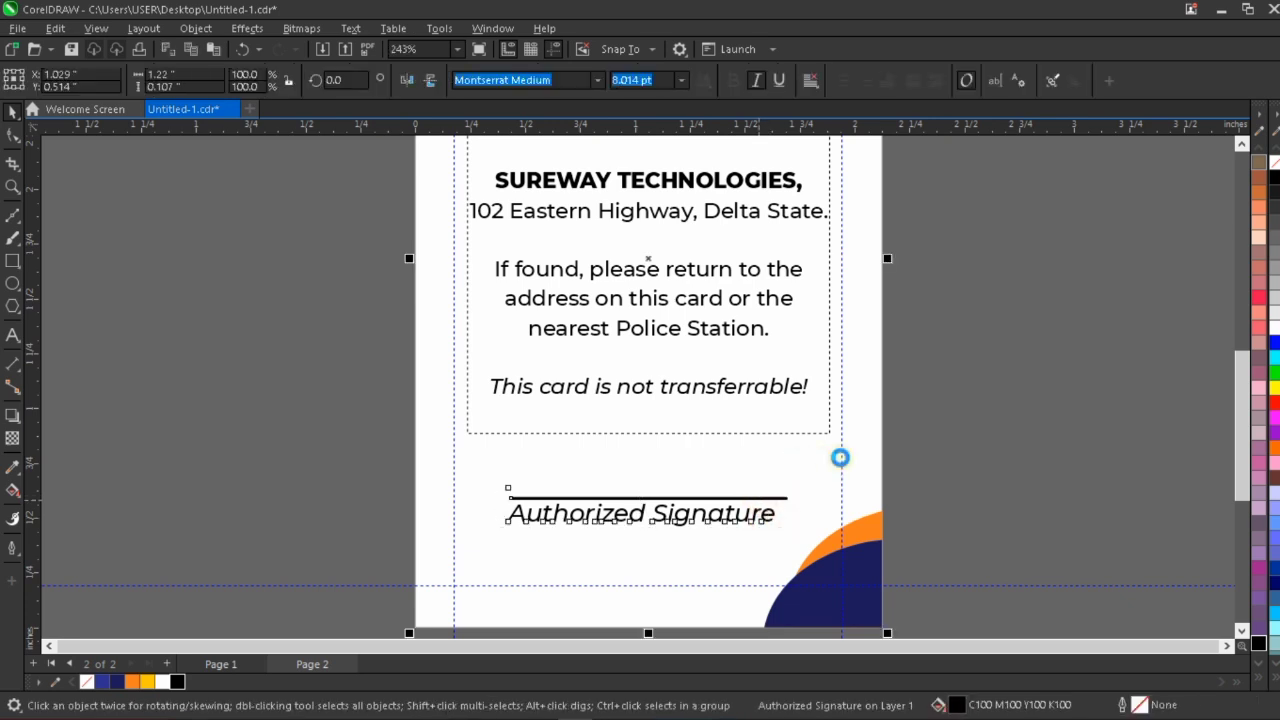
pyautogui.click(933, 462)
pyautogui.moveTo(933, 462); pyautogui.dragTo(454, 547)
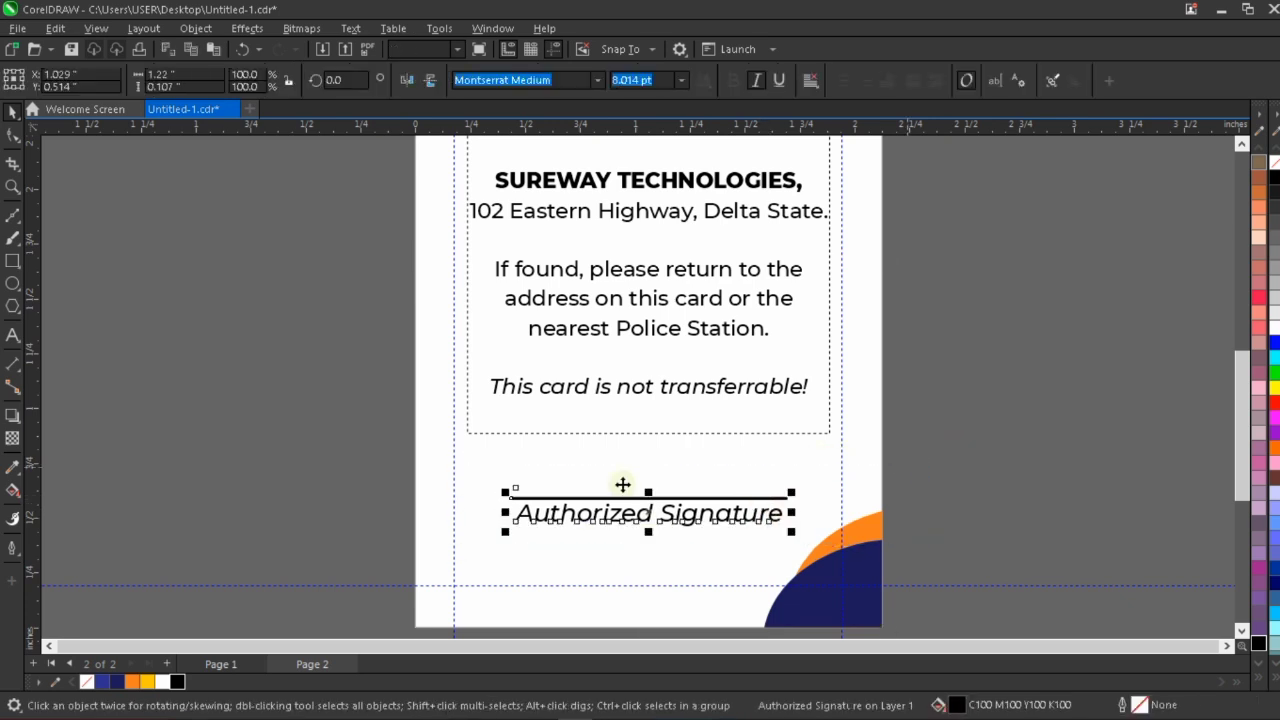
pyautogui.keyDown('shift'); pyautogui.click(623, 483); pyautogui.keyUp('shift')
pyautogui.click(956, 420)
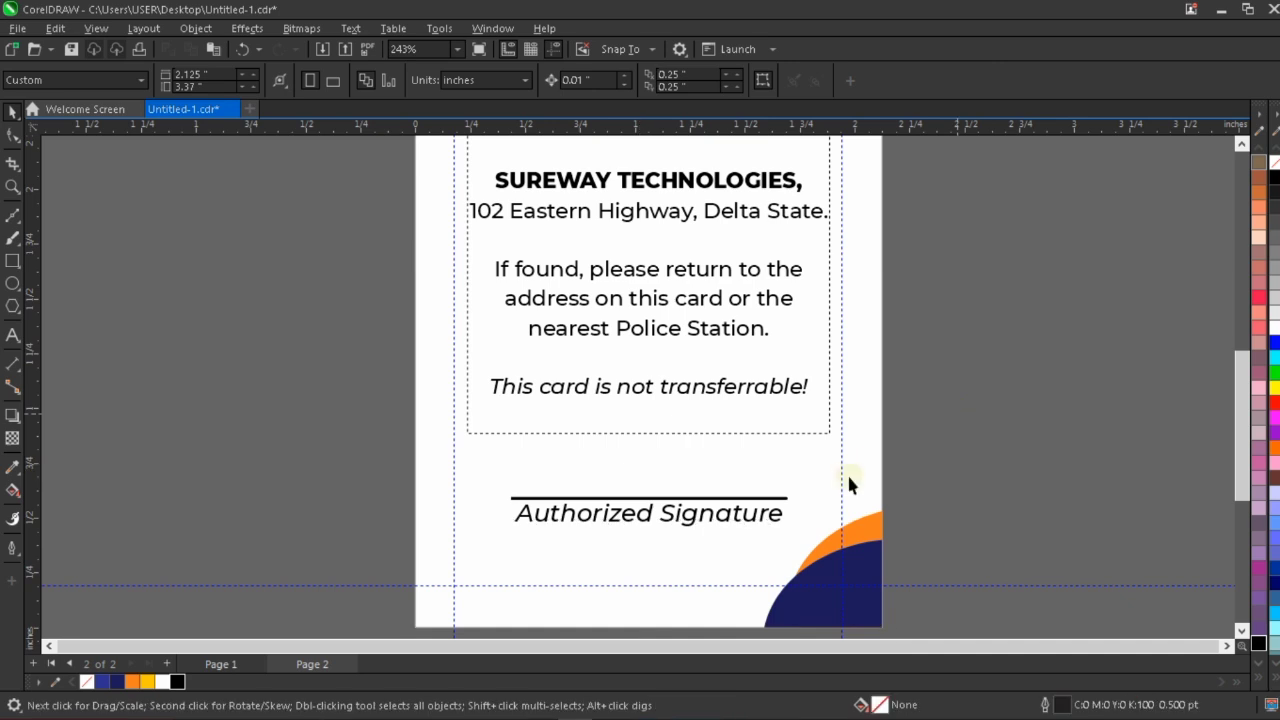
# Nudge the "Authorized Signature" text down to about 0.509 inches in Y and set its font size to exactly 8 pt.
pyautogui.click(731, 518)
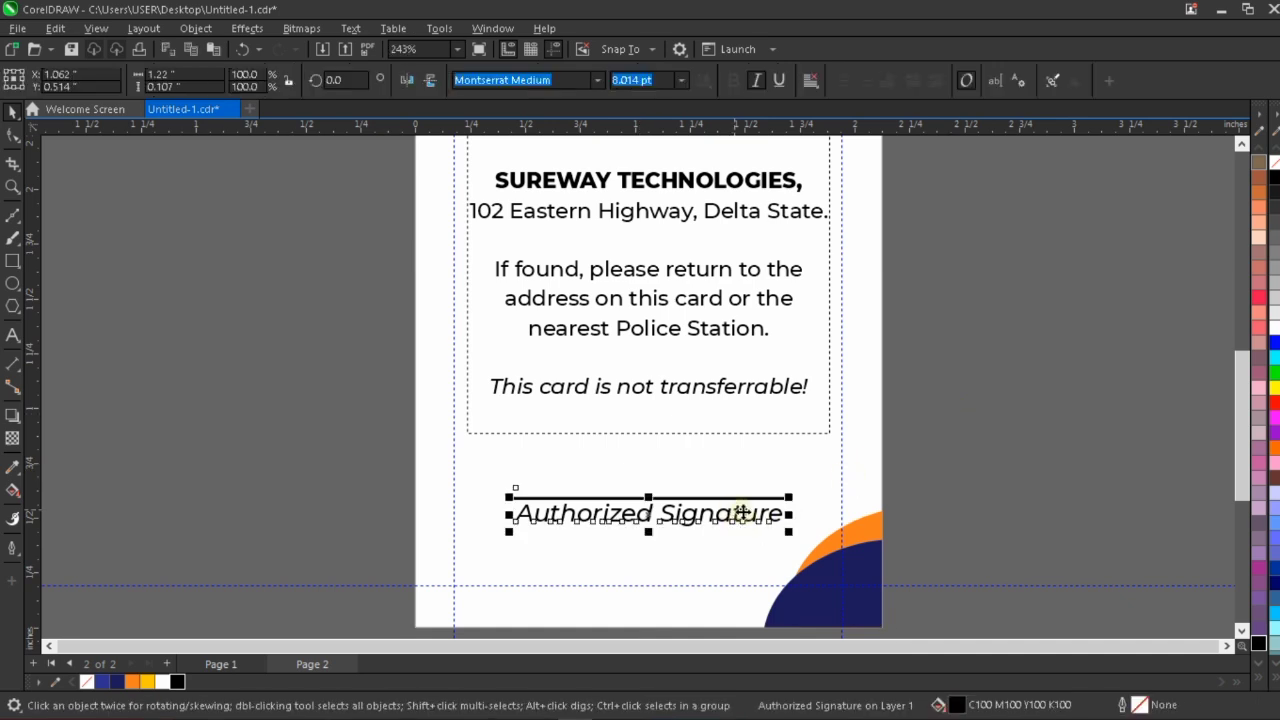
pyautogui.press('Down')
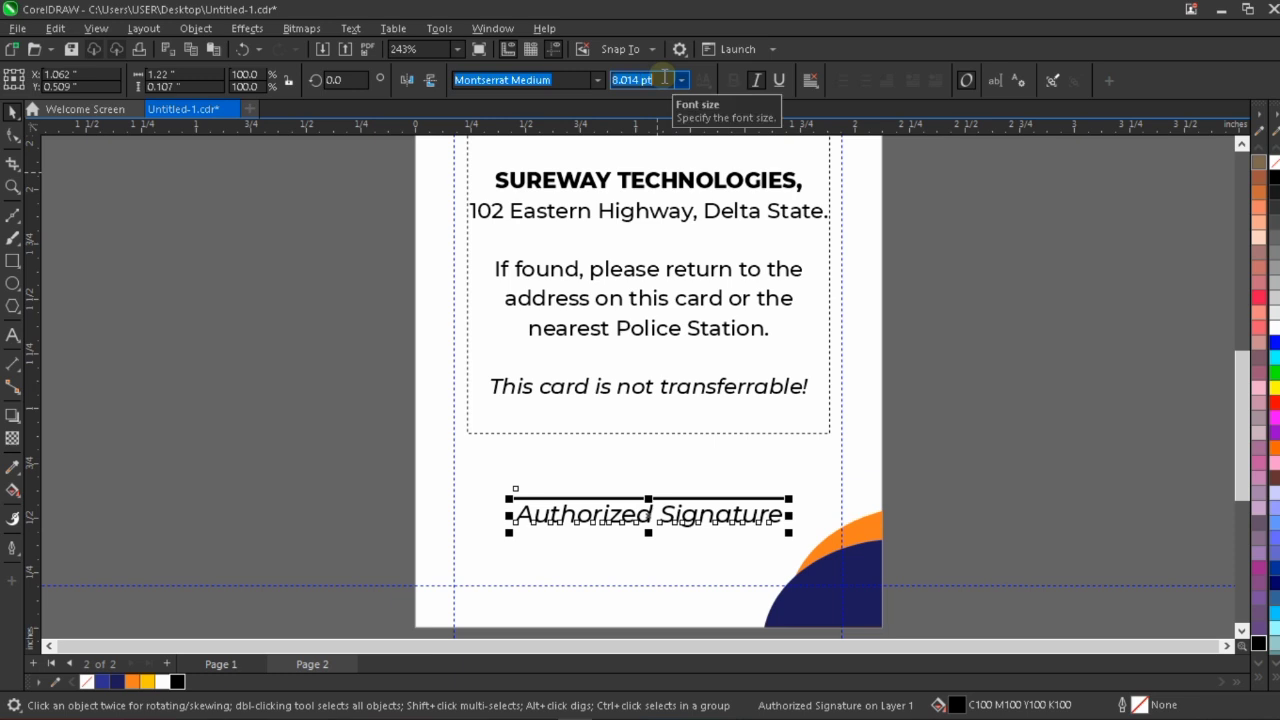
pyautogui.write('8')
pyautogui.press('Return')
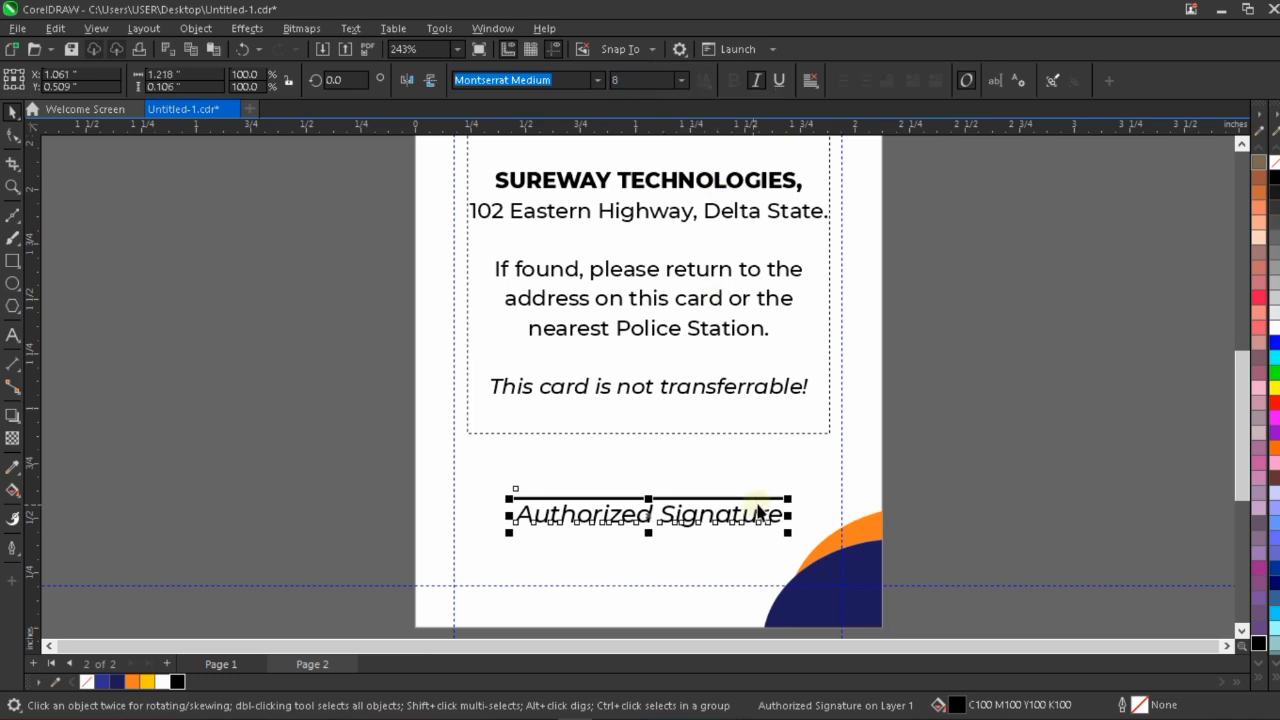
# Recenter the "Authorized Signature" text on the signature line and nudge it down to a Y position of about 0.504 inches.
pyautogui.keyDown('shift'); pyautogui.click(766, 498); pyautogui.keyUp('shift')
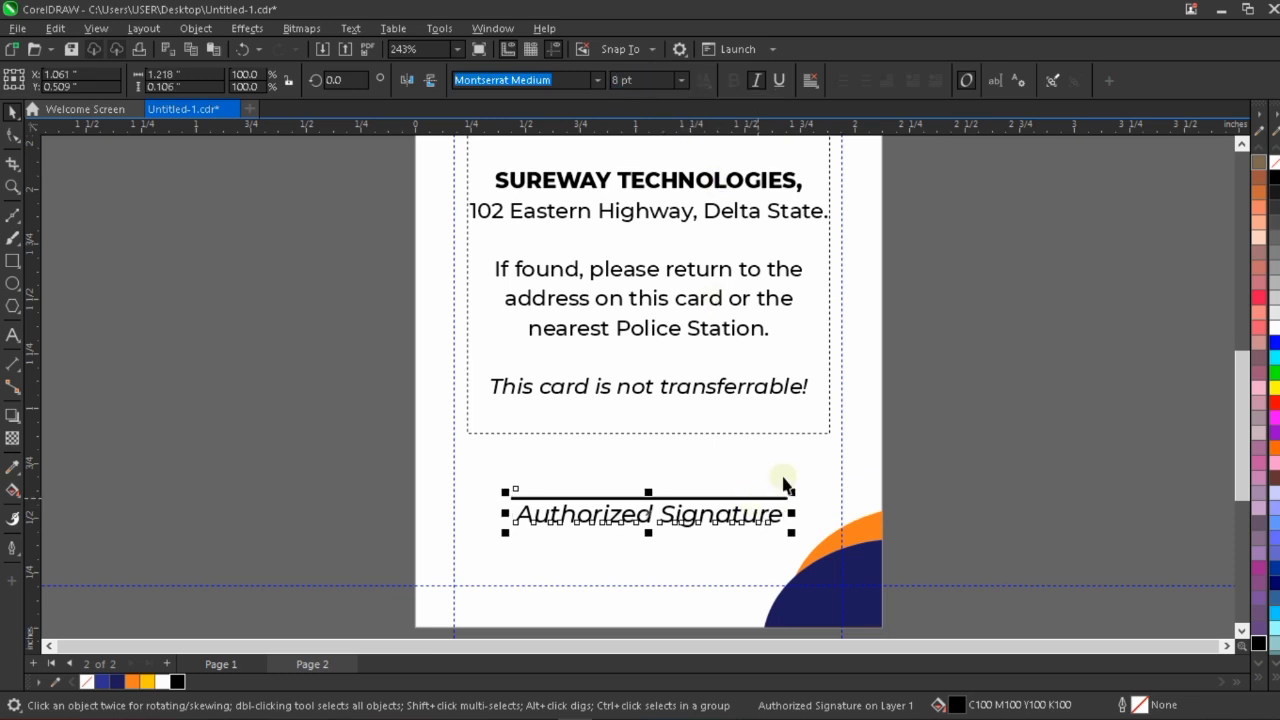
pyautogui.click(869, 484)
pyautogui.scroll(-1, 869, 486)
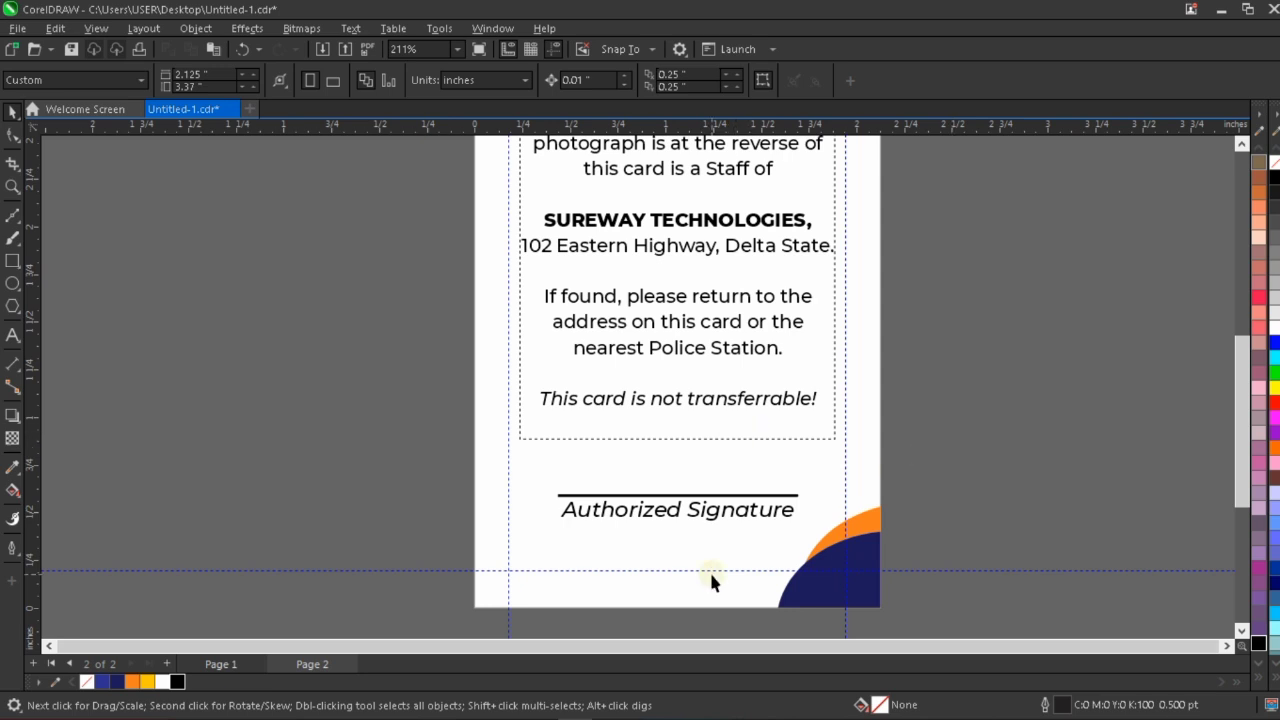
pyautogui.scroll(1, 711, 580)
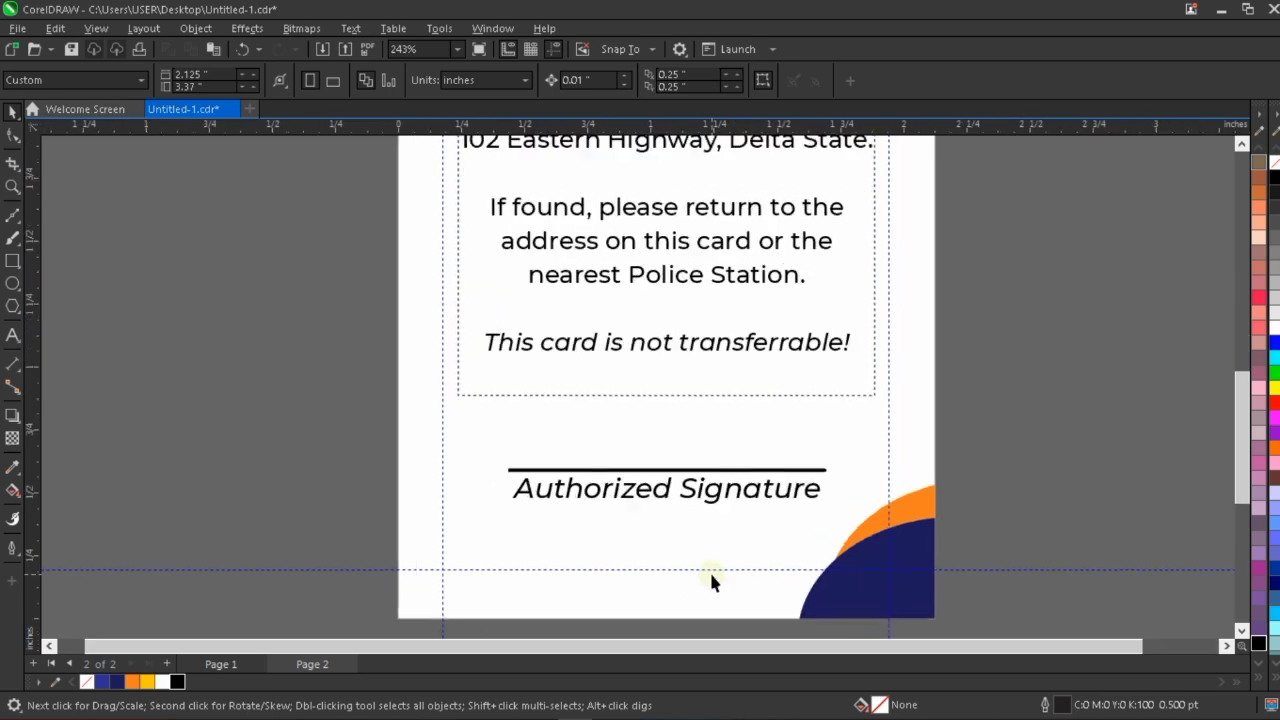
pyautogui.click(784, 503)
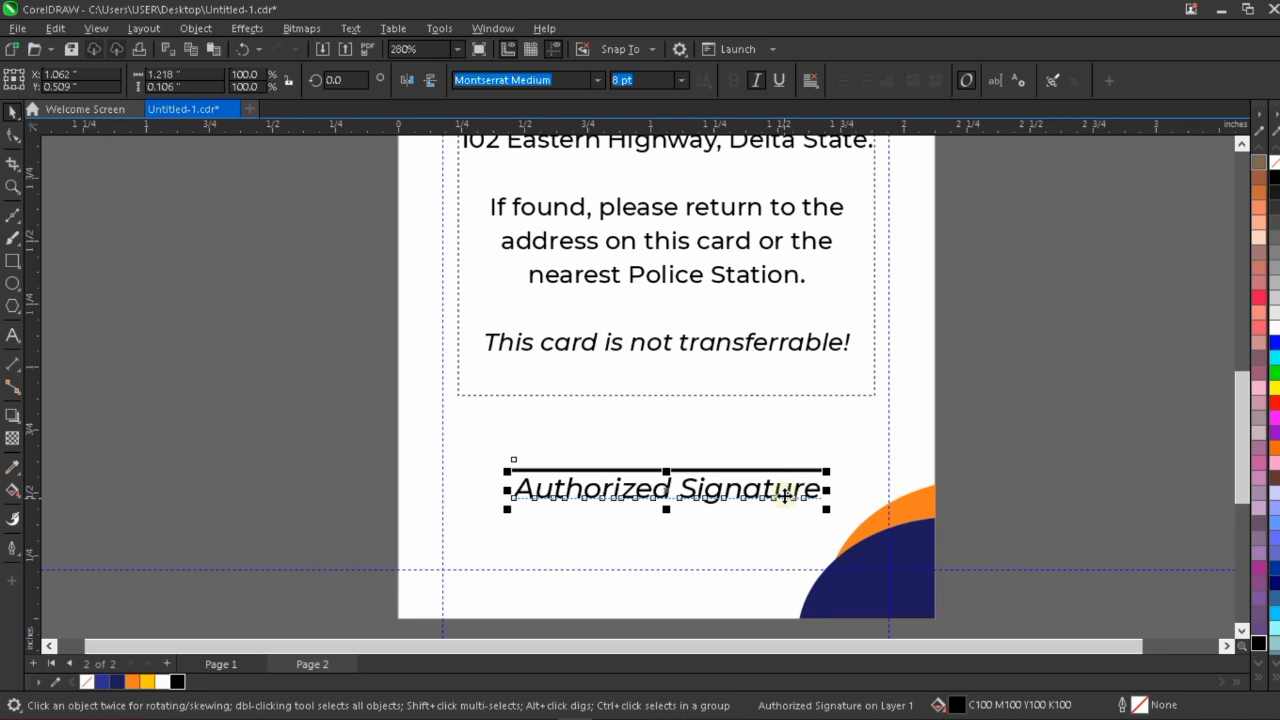
pyautogui.press('Down')
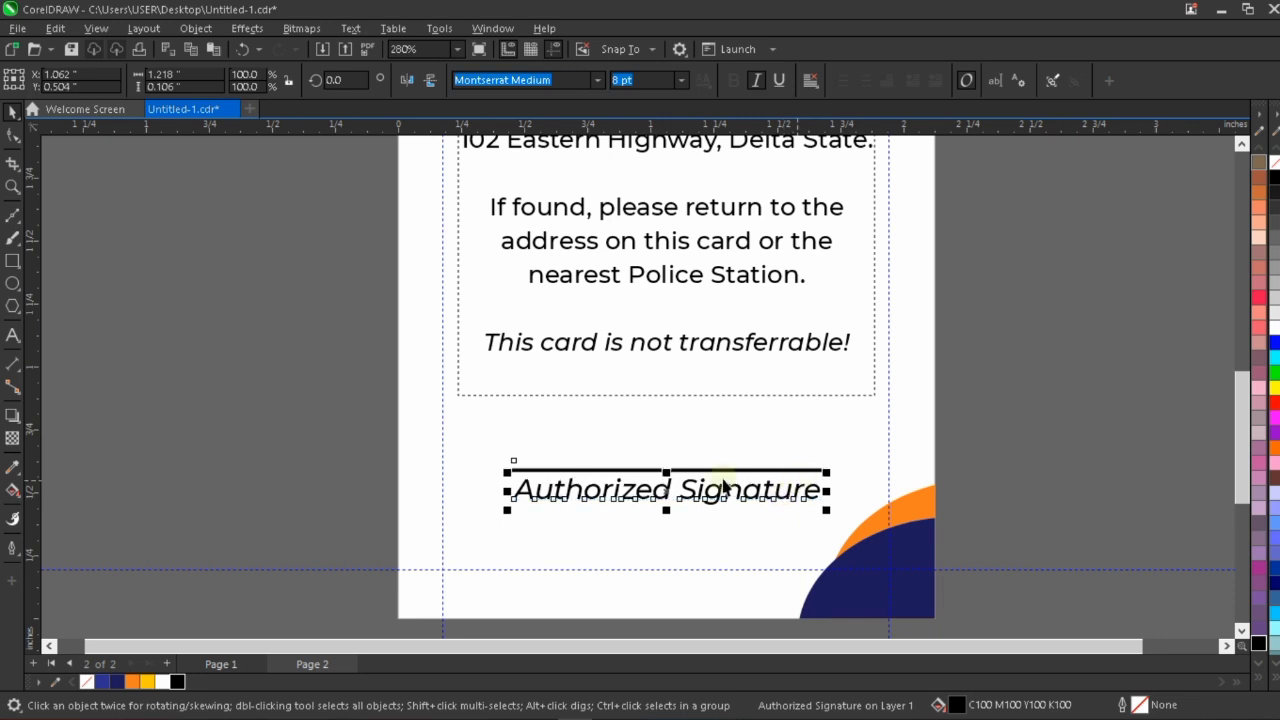
pyautogui.scroll(-1, 677, 477)
pyautogui.click(702, 566)
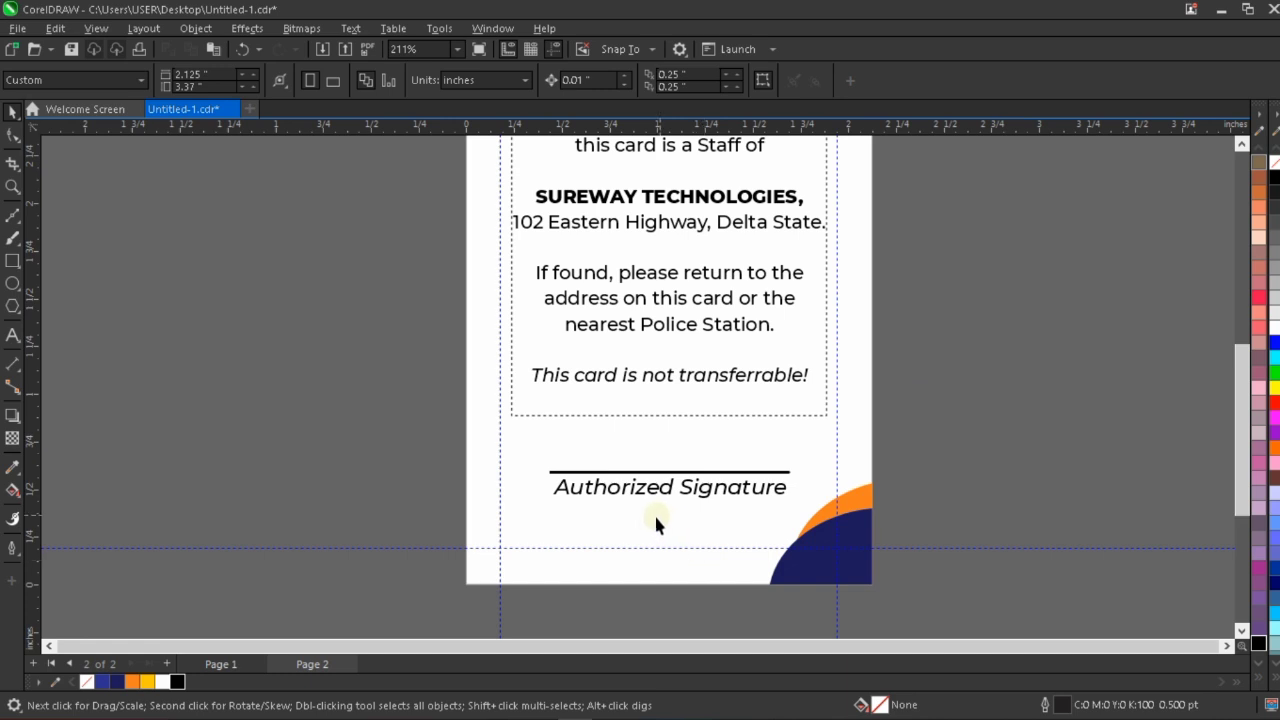
# Add the artistic text "srffdggv" beside the lower part of the card as filler for a barcode.
pyautogui.click(12, 334)
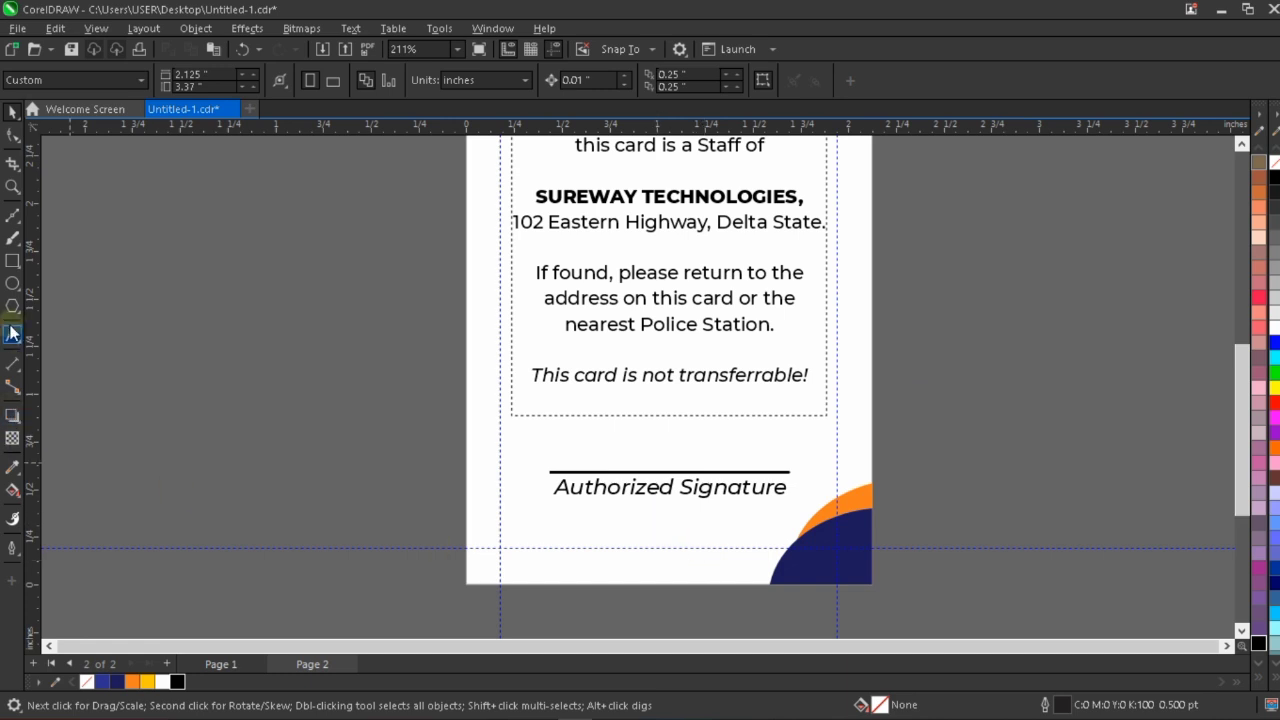
pyautogui.click(315, 592)
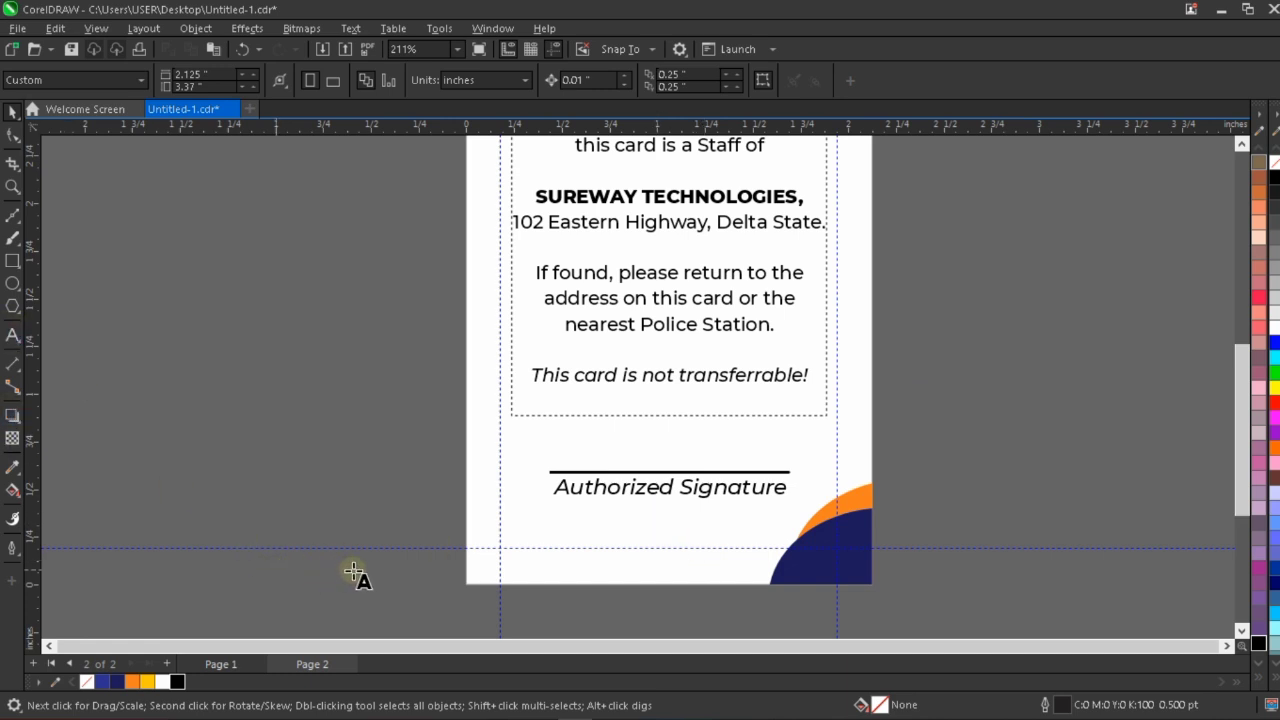
pyautogui.write('srff')
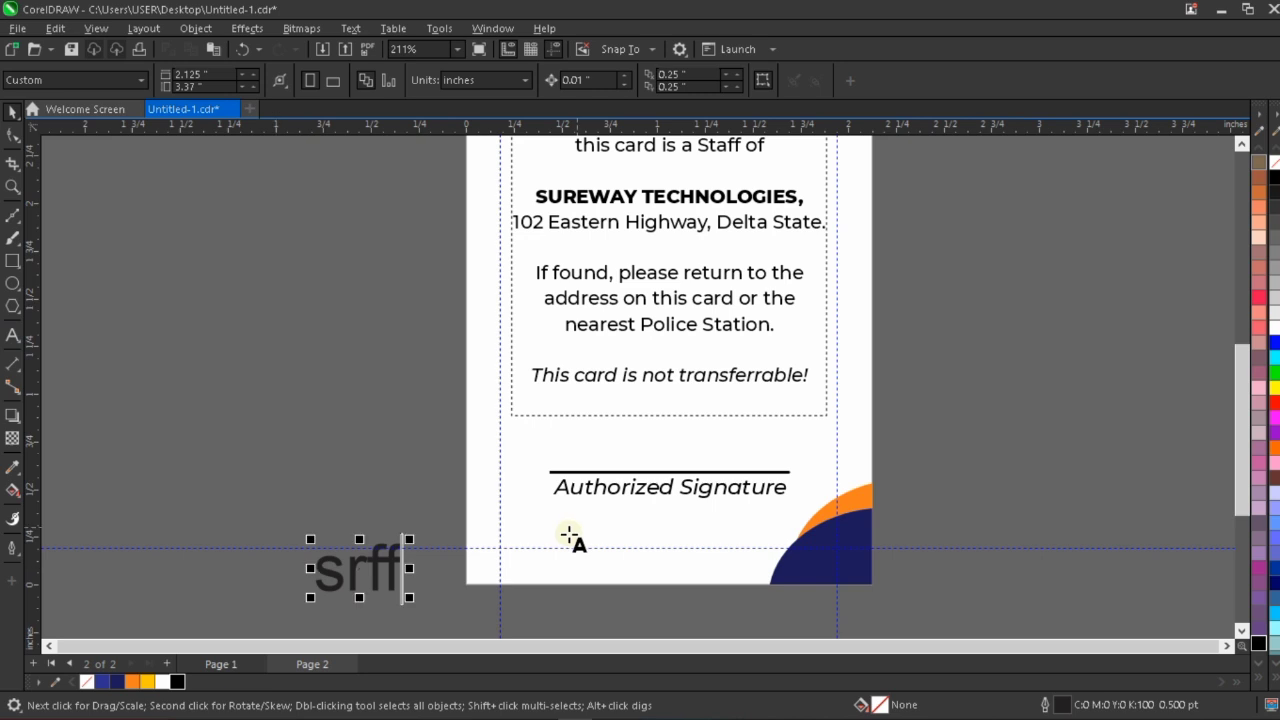
pyautogui.write('dggv')
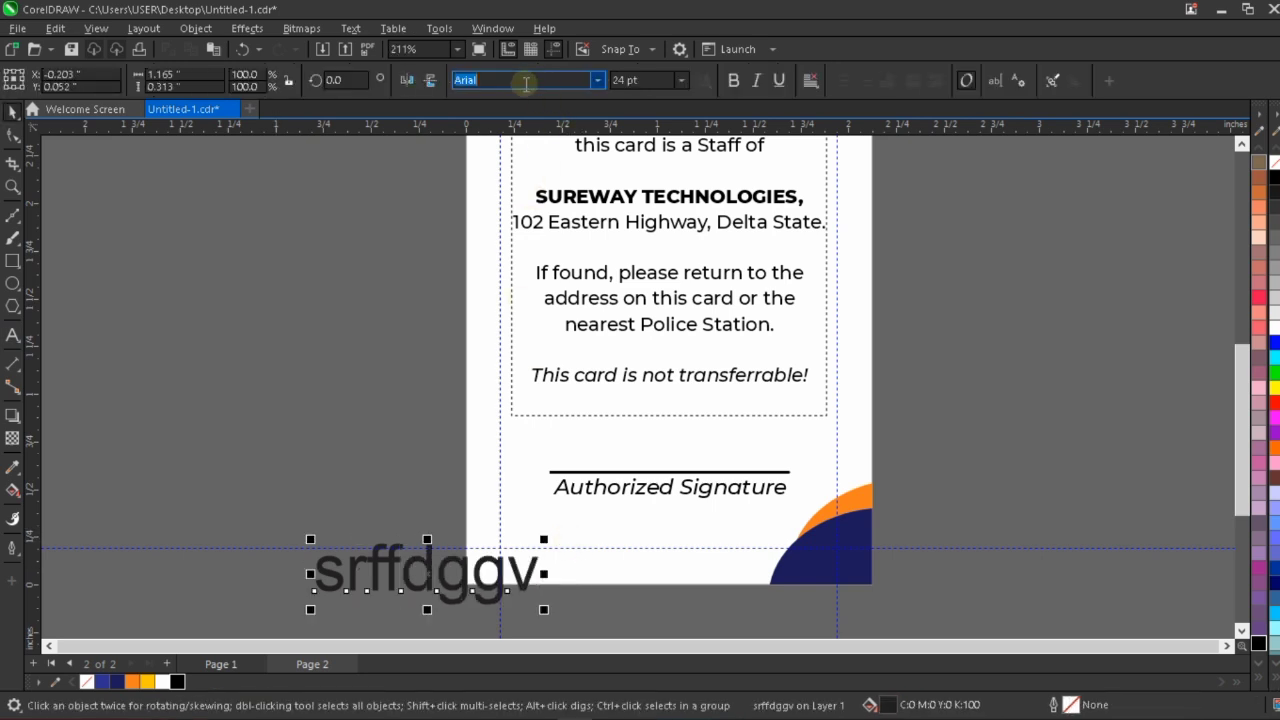
pyautogui.write('3 of 9 Barcode')
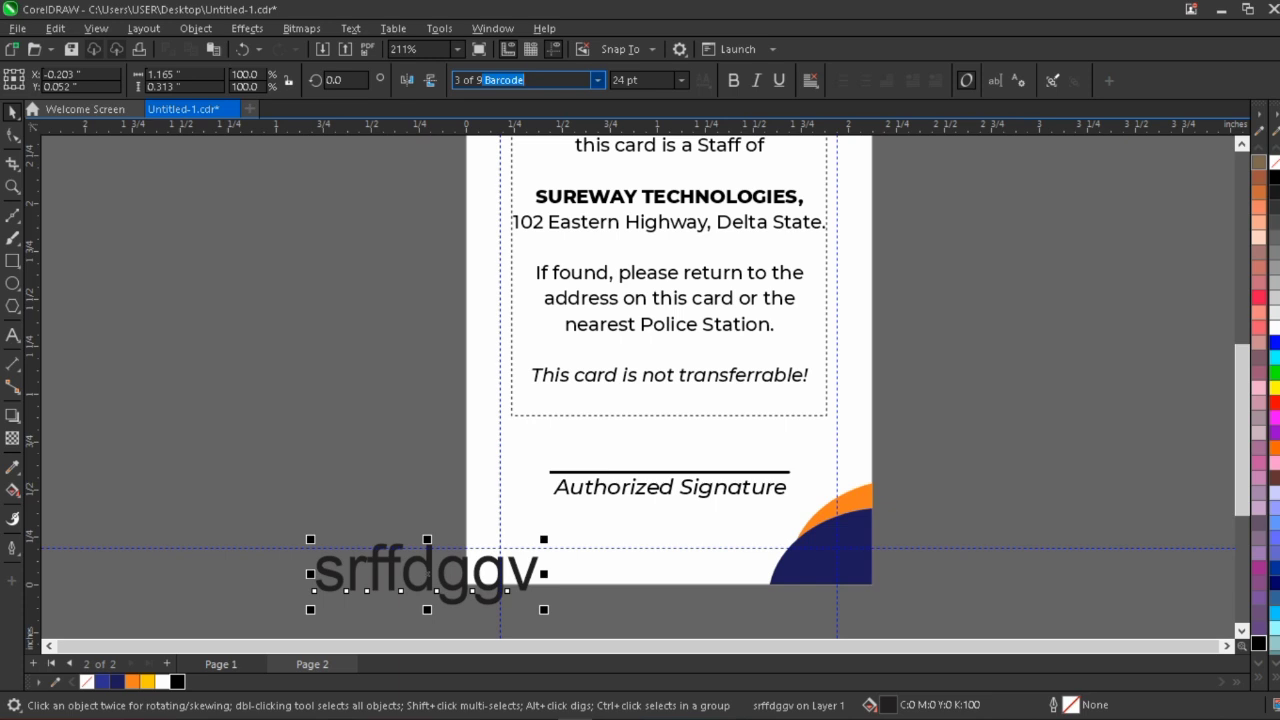
# Apply the 3 of 9 Barcode font to the filler text and place the barcode on the card below "Authorized Signature".
pyautogui.press('Return')
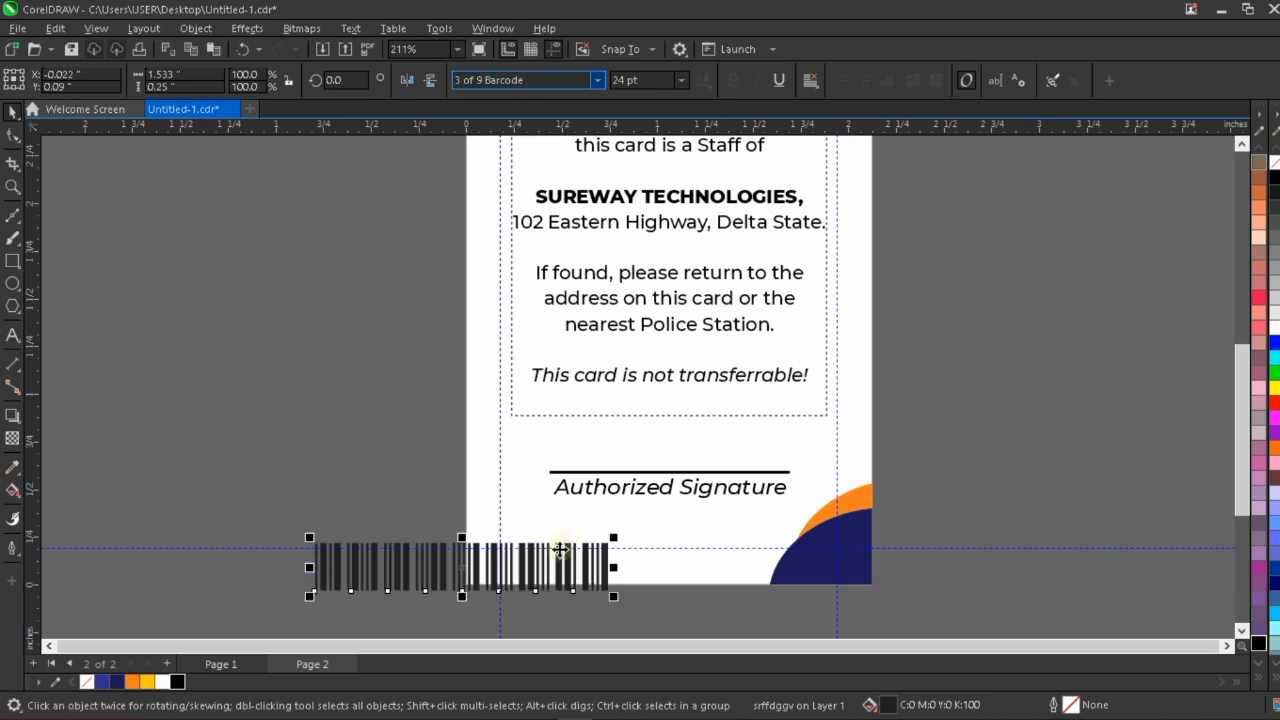
pyautogui.moveTo(530, 564); pyautogui.dragTo(724, 530)
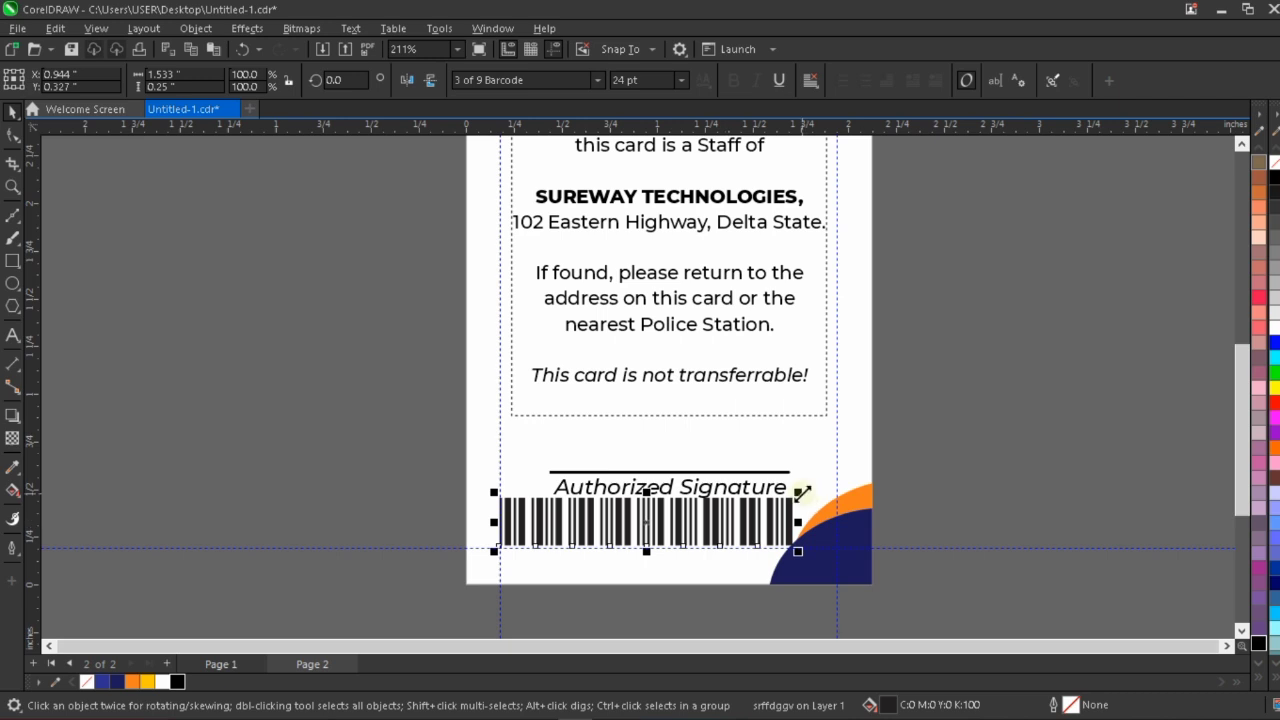
# Scale the barcode down proportionally to about 1.09 inches wide and fill it with the C100 M100 Y100 K100 black.
pyautogui.moveTo(803, 492); pyautogui.dragTo(742, 471)
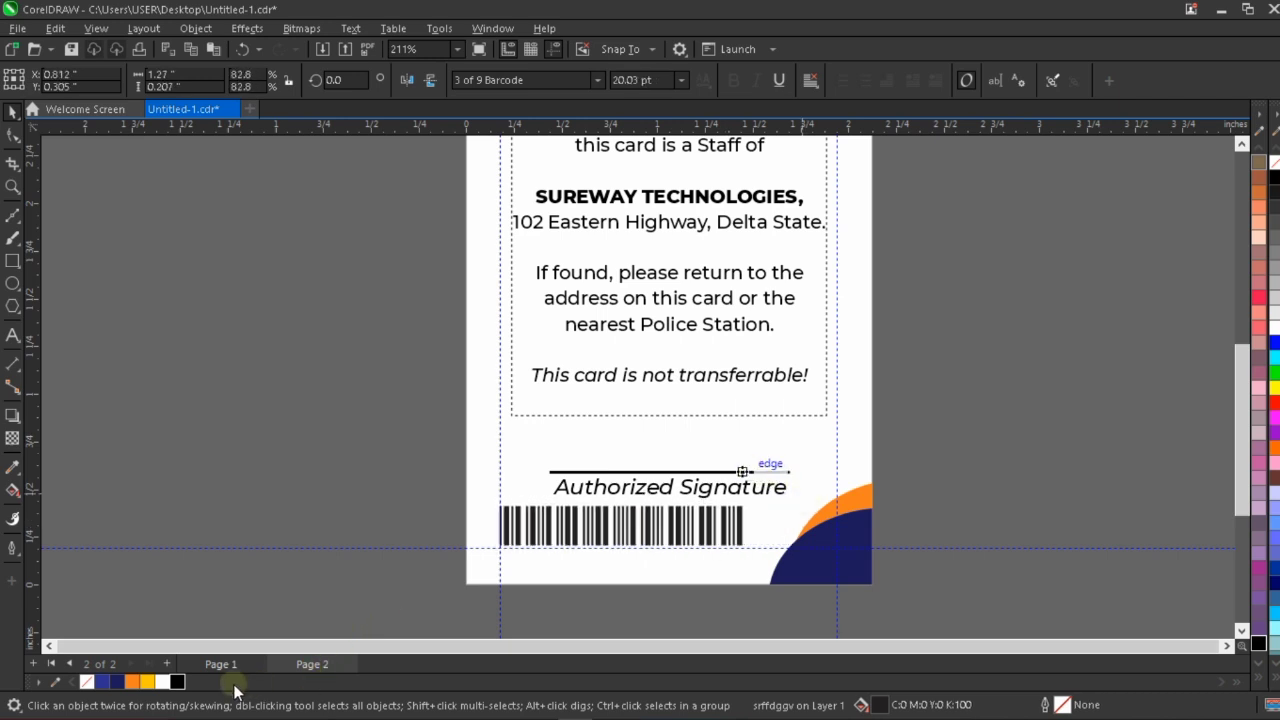
pyautogui.click(177, 683)
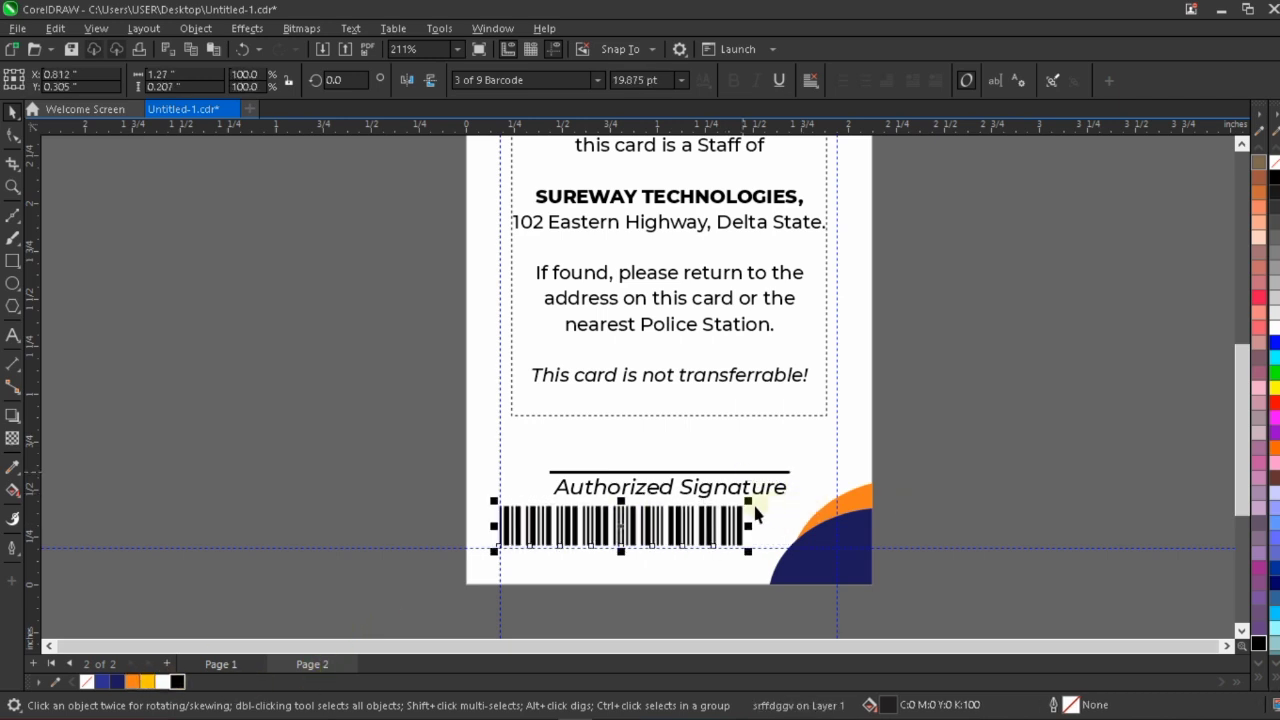
pyautogui.moveTo(749, 501); pyautogui.dragTo(714, 505)
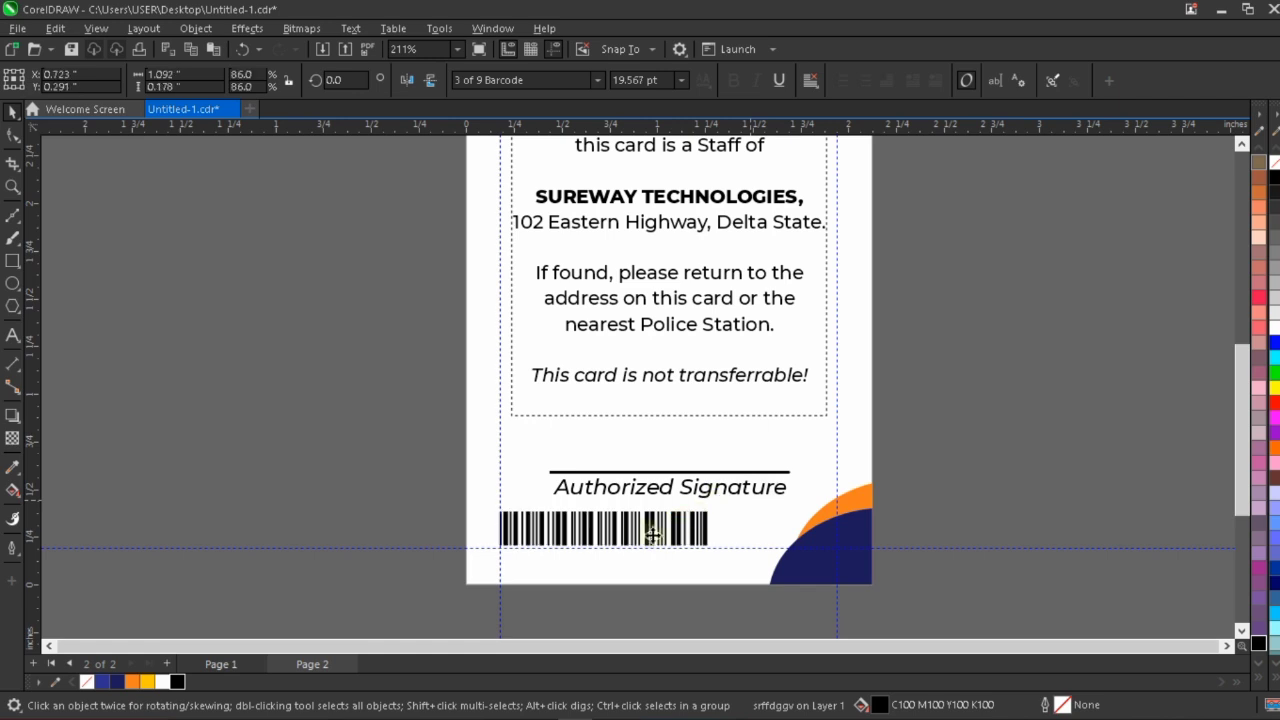
# Lengthen the barcode with extra filler characters, then scale it to about 1.27 inches wide directly beneath "Authorized Signature".
pyautogui.moveTo(628, 530); pyautogui.dragTo(674, 527)
pyautogui.doubleClick(674, 527)
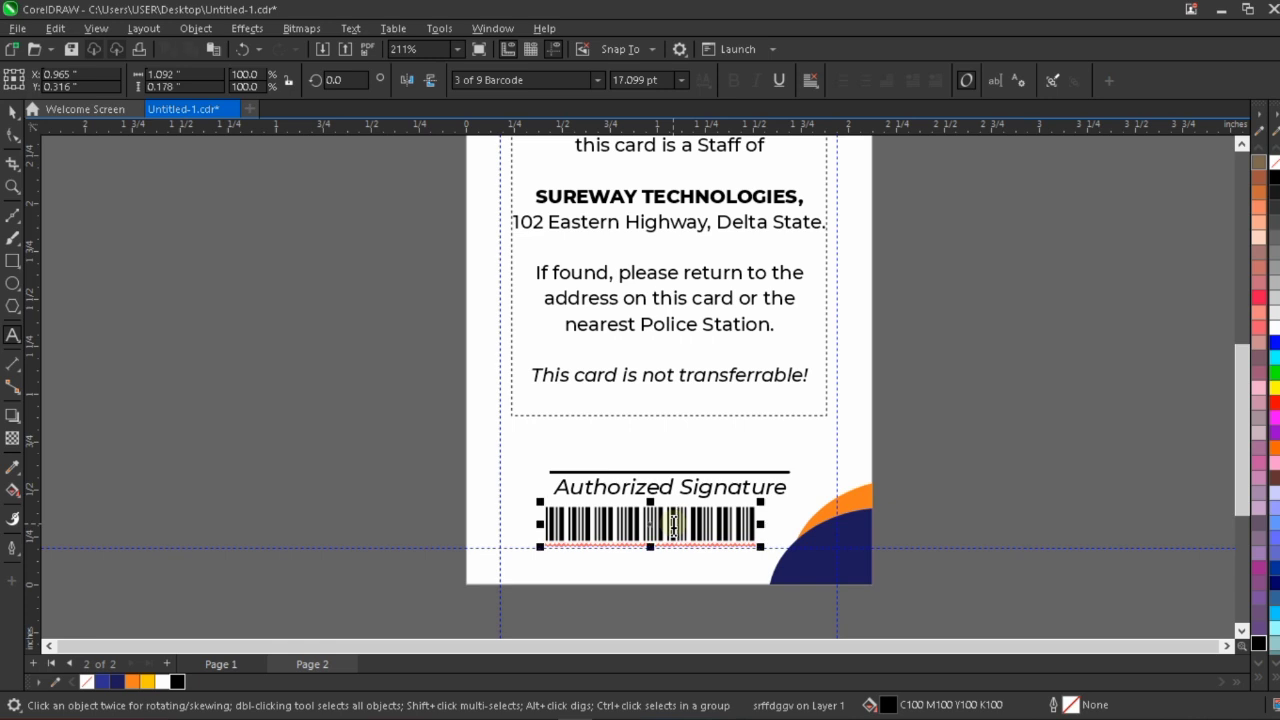
pyautogui.write('fgd')
pyautogui.write('ff')
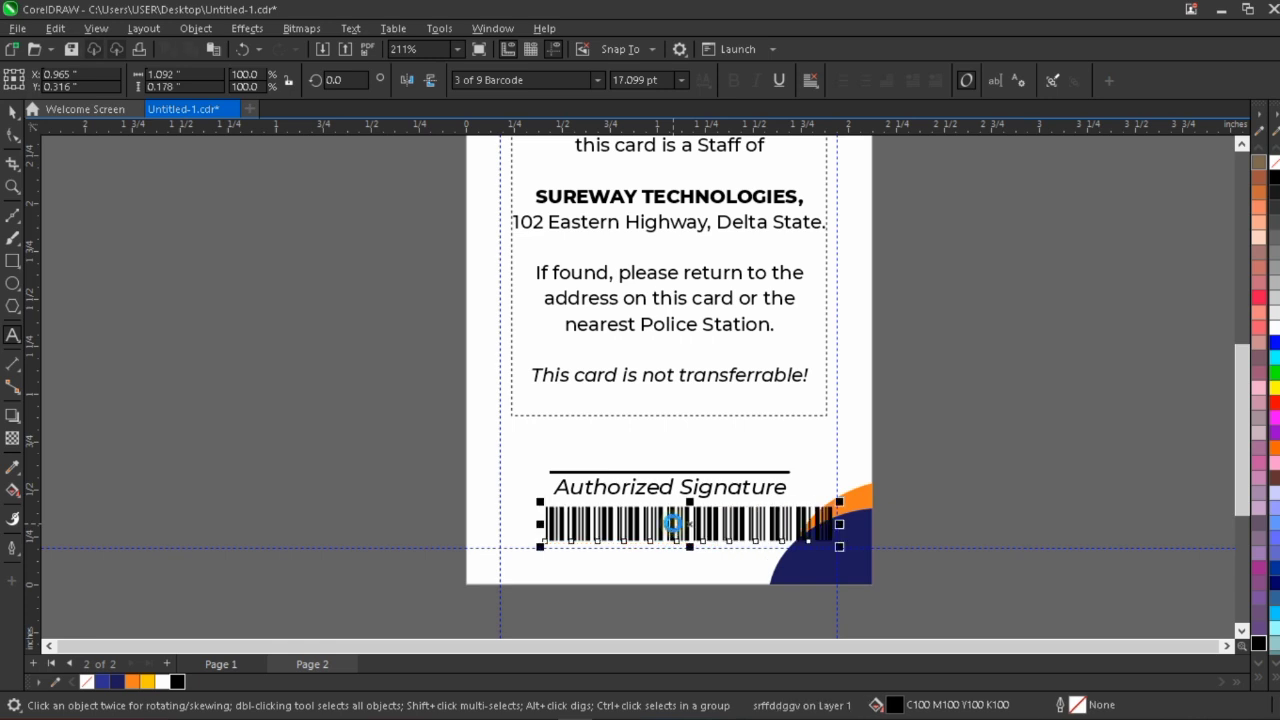
pyautogui.moveTo(843, 498); pyautogui.dragTo(797, 473)
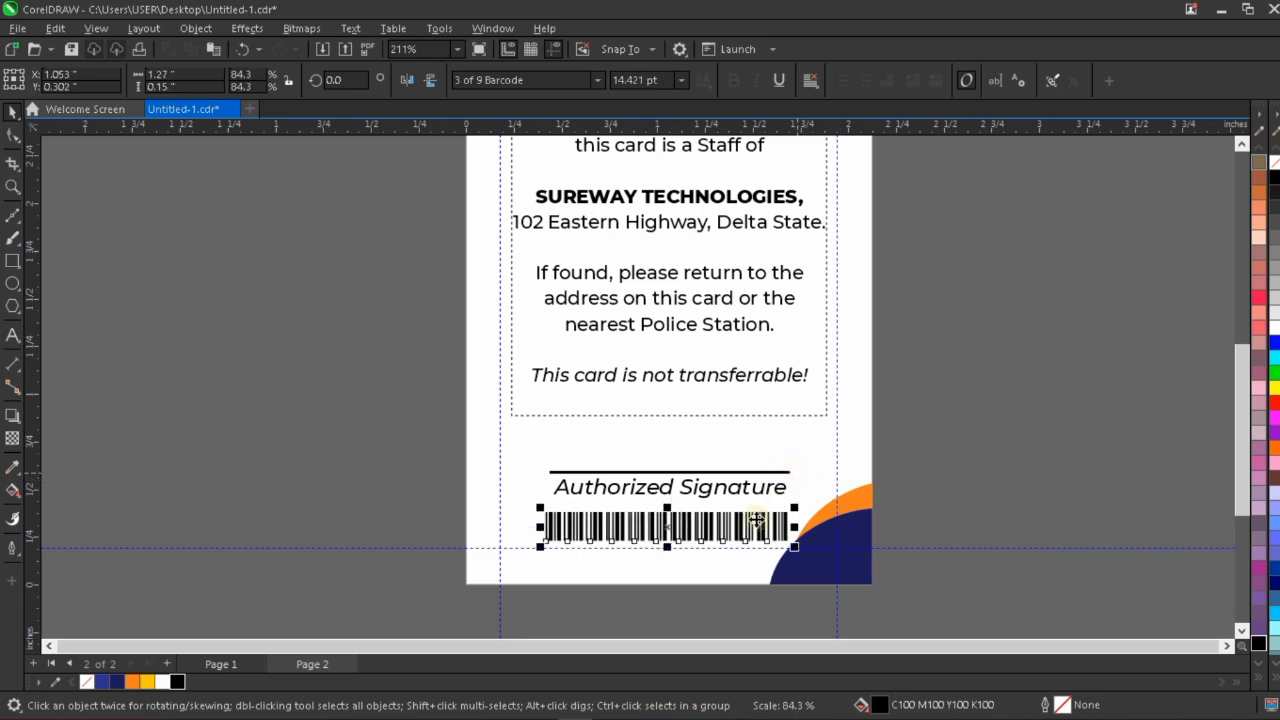
pyautogui.moveTo(734, 533); pyautogui.dragTo(735, 522)
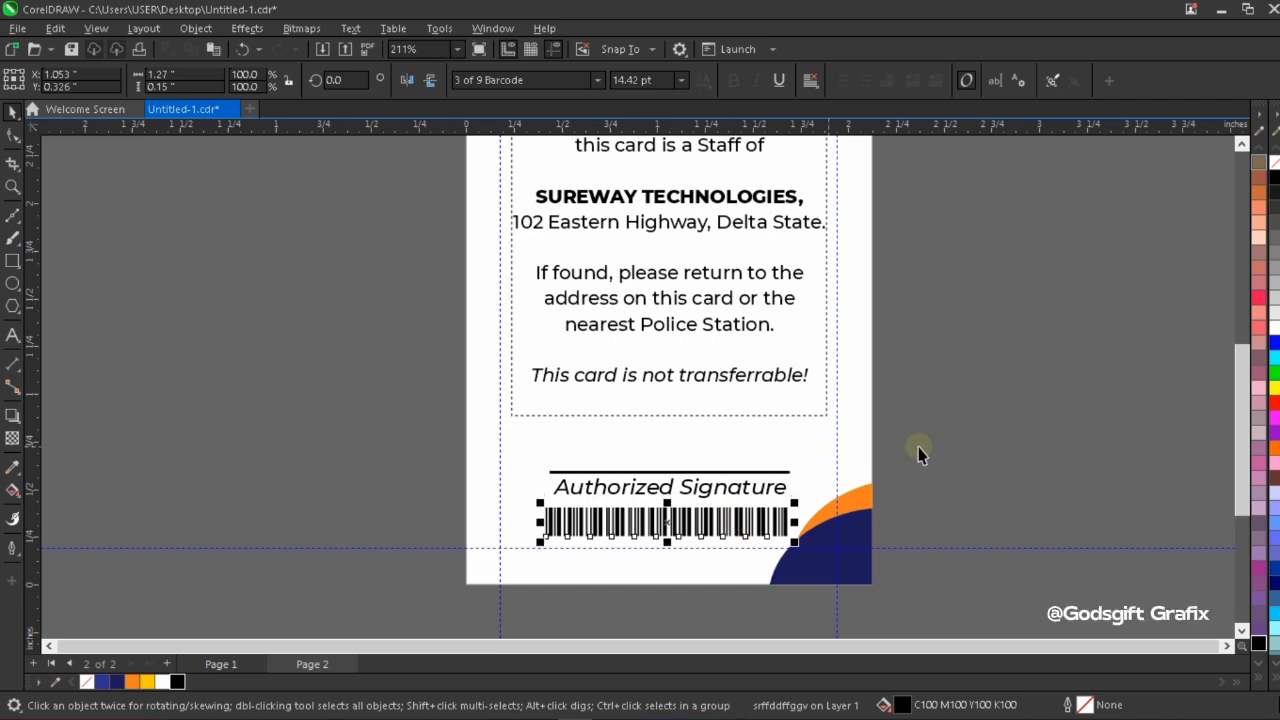
# Move the signature line, "Authorized Signature" text and barcode together up to a Y position of 0.48 inches and center them horizontally on the card.
pyautogui.moveTo(942, 433); pyautogui.dragTo(498, 588)
pyautogui.moveTo(497, 588); pyautogui.dragTo(491, 584)
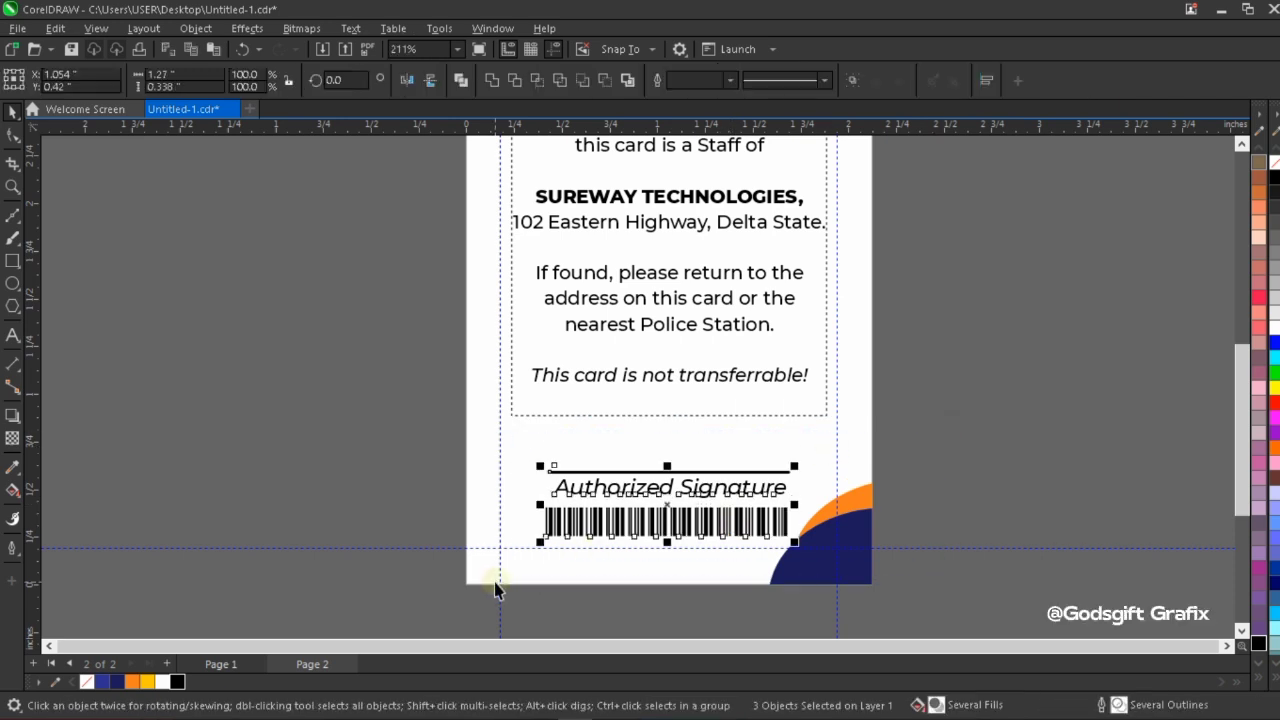
pyautogui.press('Up')
pyautogui.press('Up')
pyautogui.press('Up')
pyautogui.press('Up')
pyautogui.press('Up')
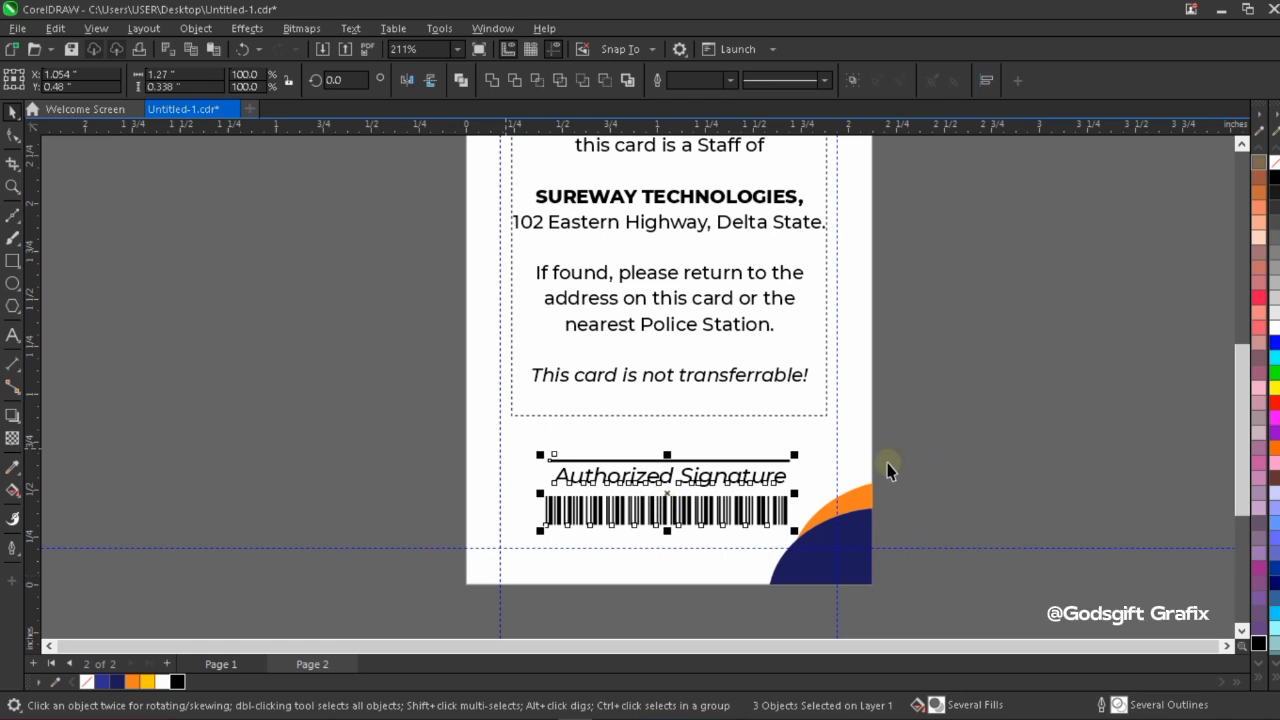
pyautogui.keyDown('shift'); pyautogui.click(861, 464); pyautogui.keyUp('shift')
pyautogui.press('c')
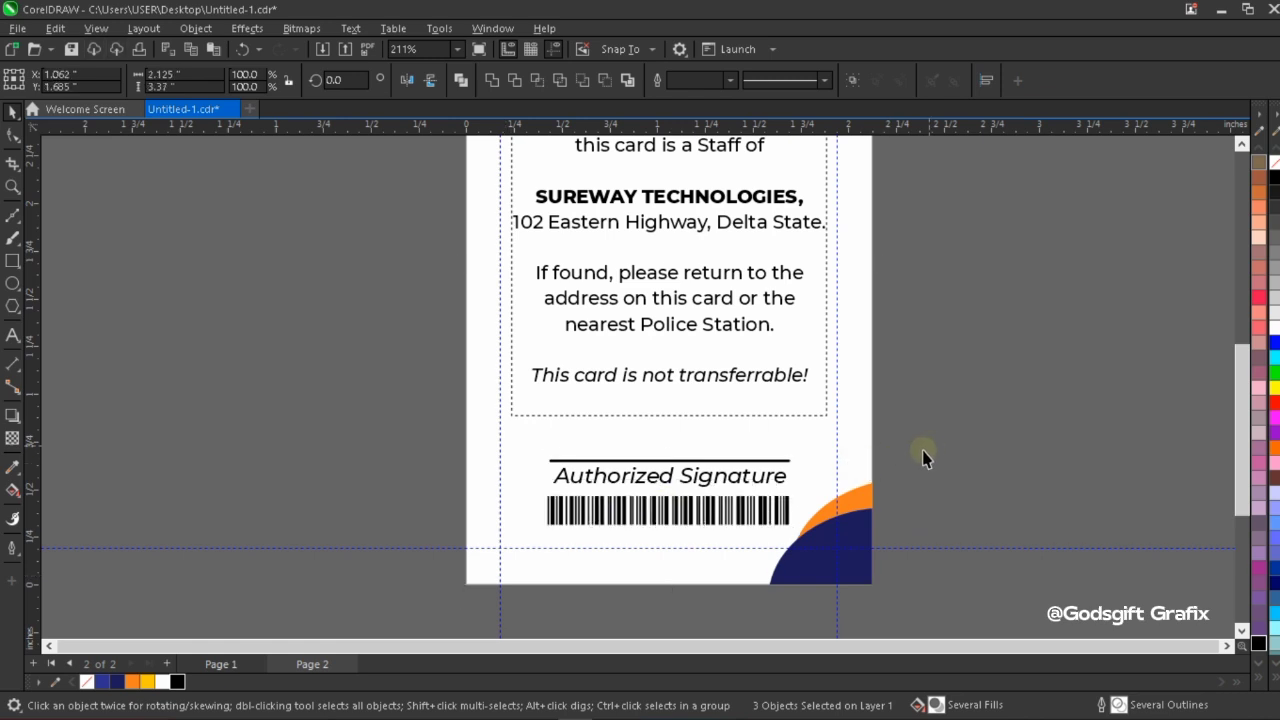
pyautogui.click(907, 469)
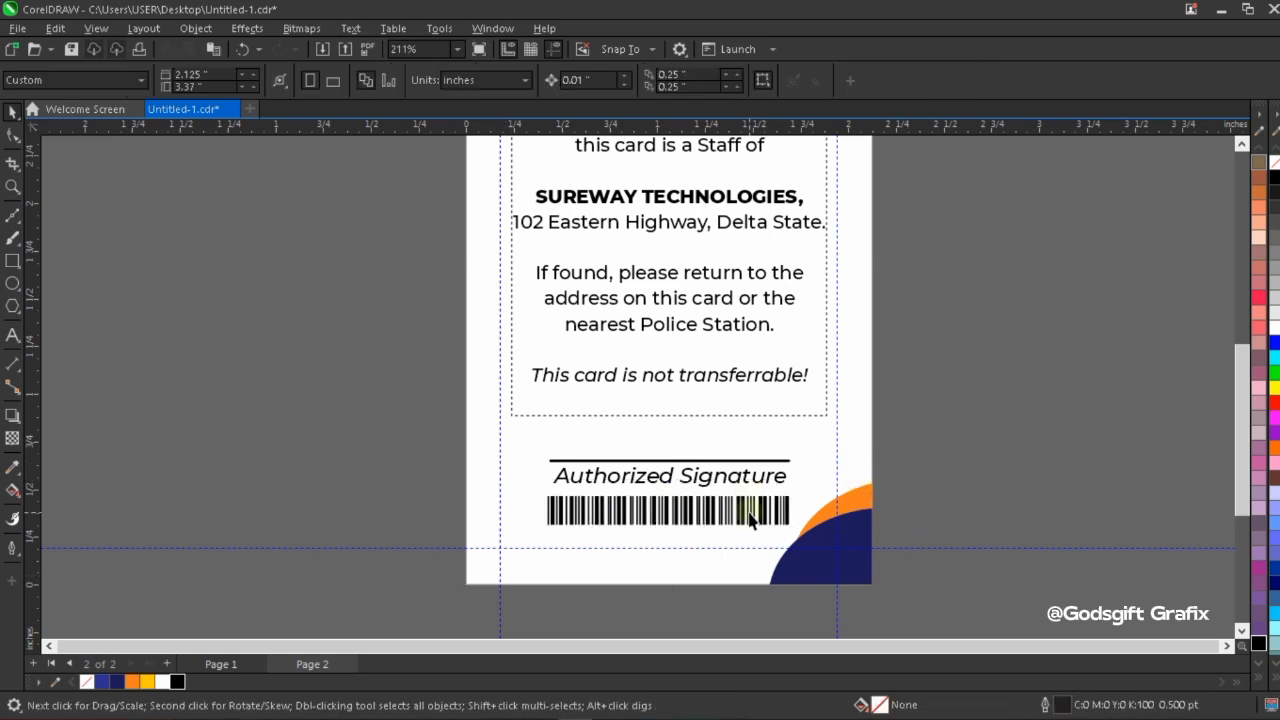
# Fit the whole card back in view and inspect it in a full-screen preview.
pyautogui.press('F4')
pyautogui.rightClick(890, 281)
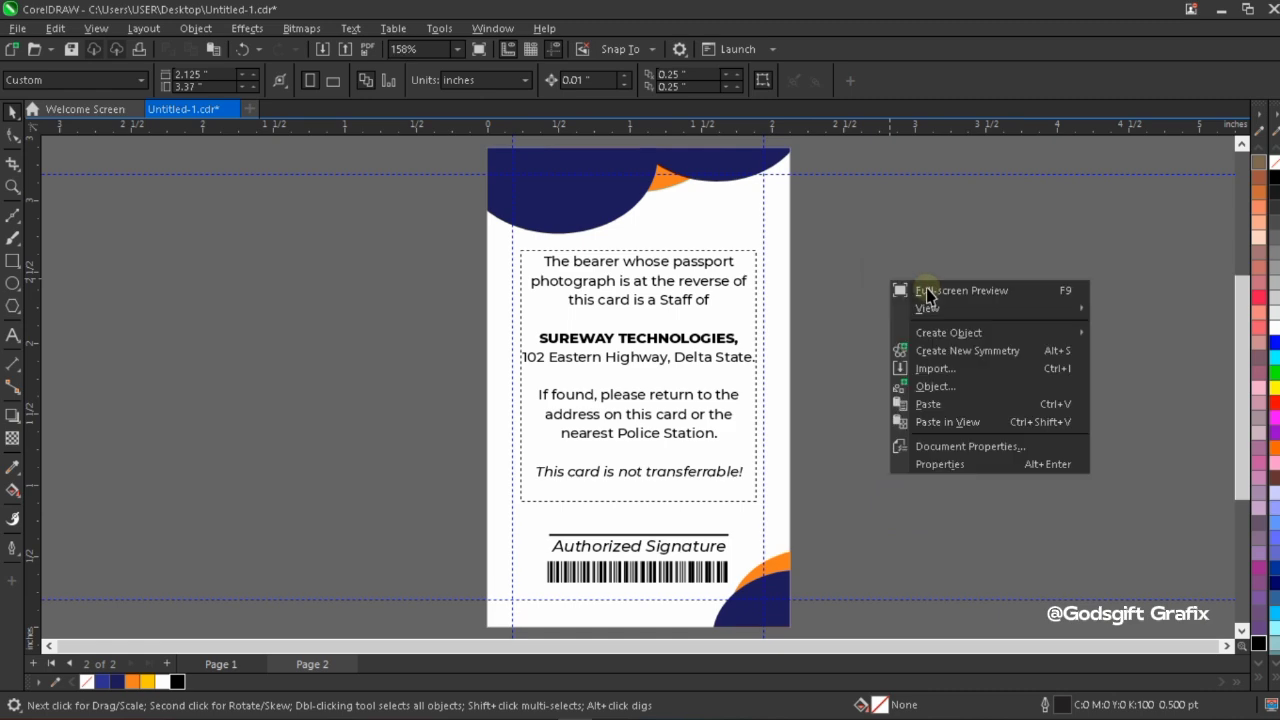
pyautogui.click(928, 291)
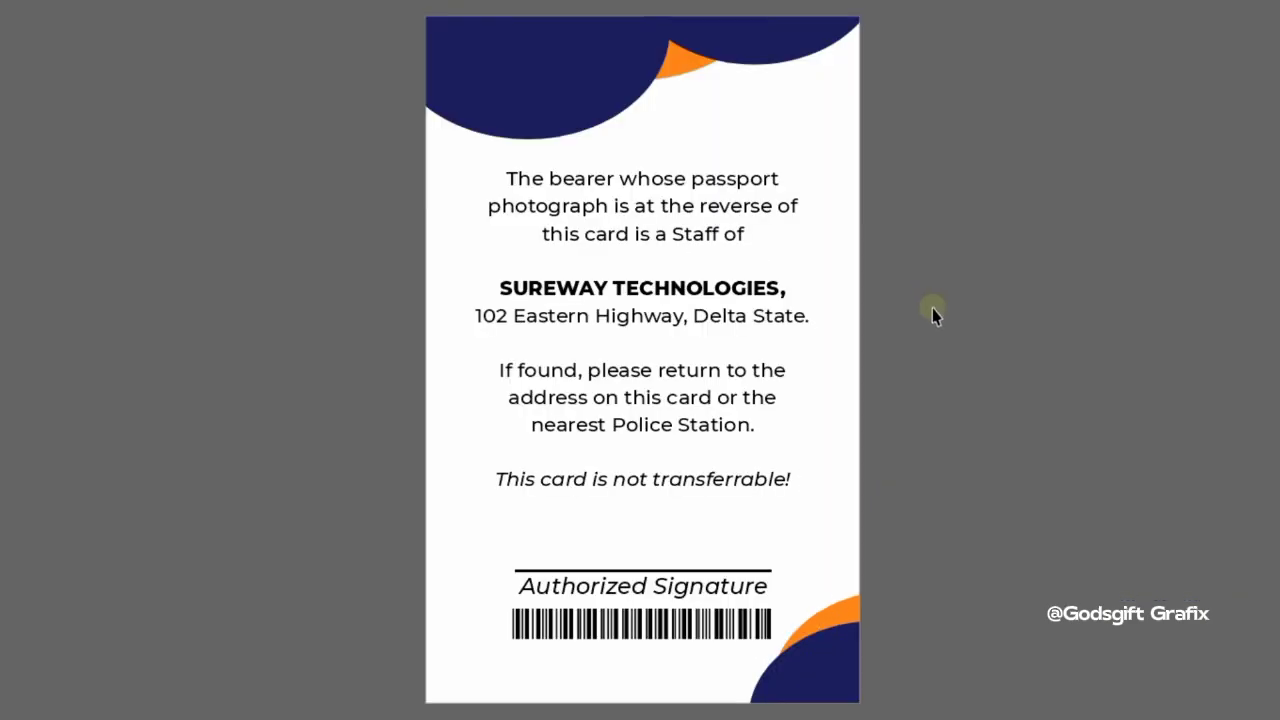
pyautogui.click(932, 308)
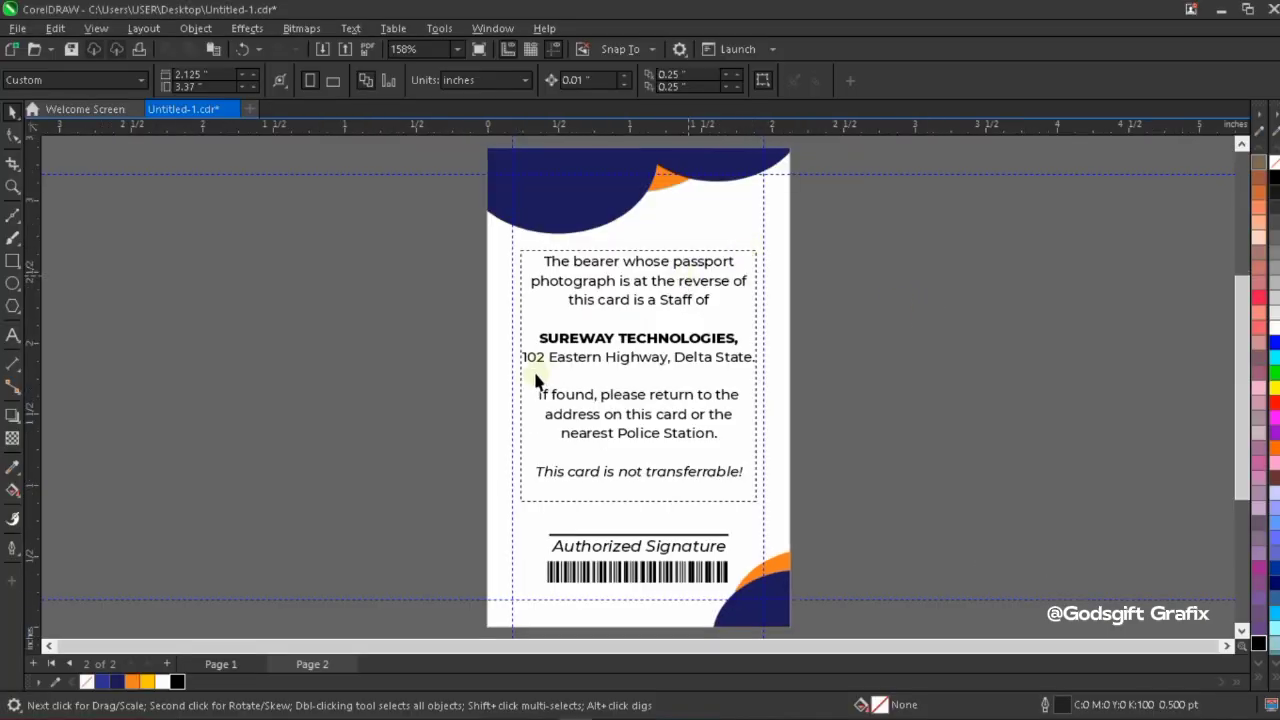
# Copy the round ST logo from the card front on Page 1 onto the card back on Page 2.
pyautogui.click(220, 664)
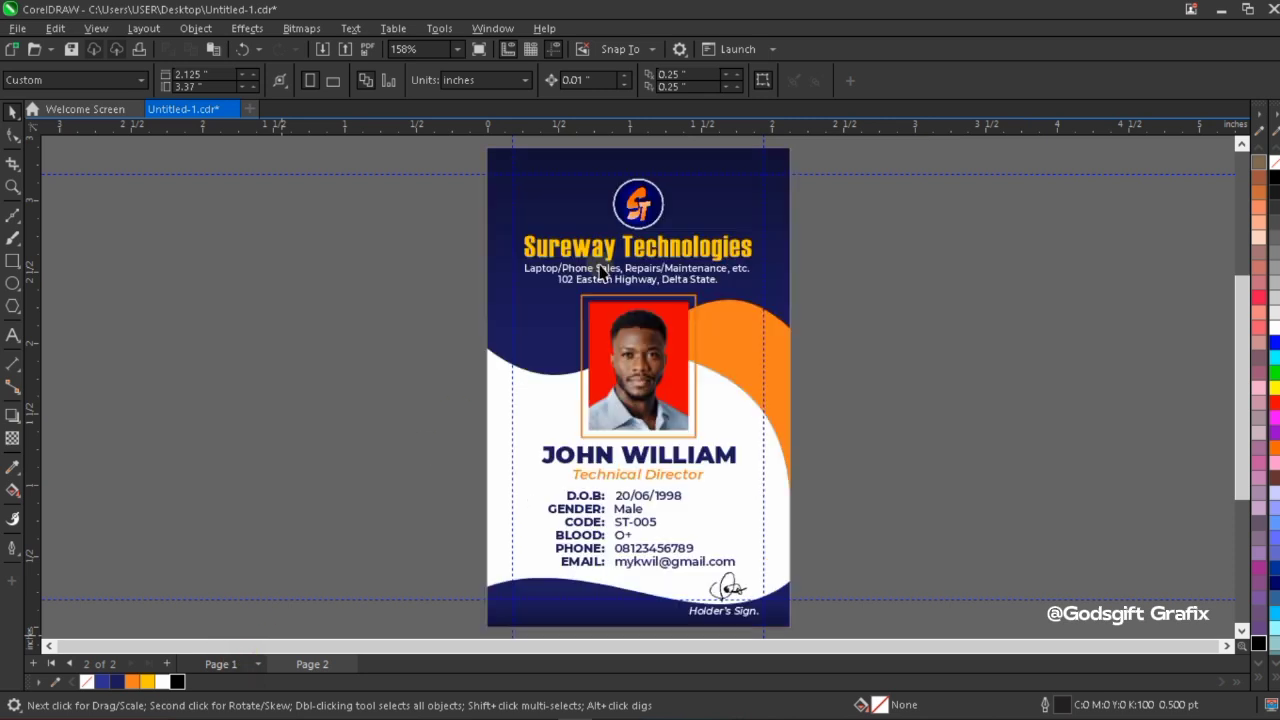
pyautogui.click(640, 208)
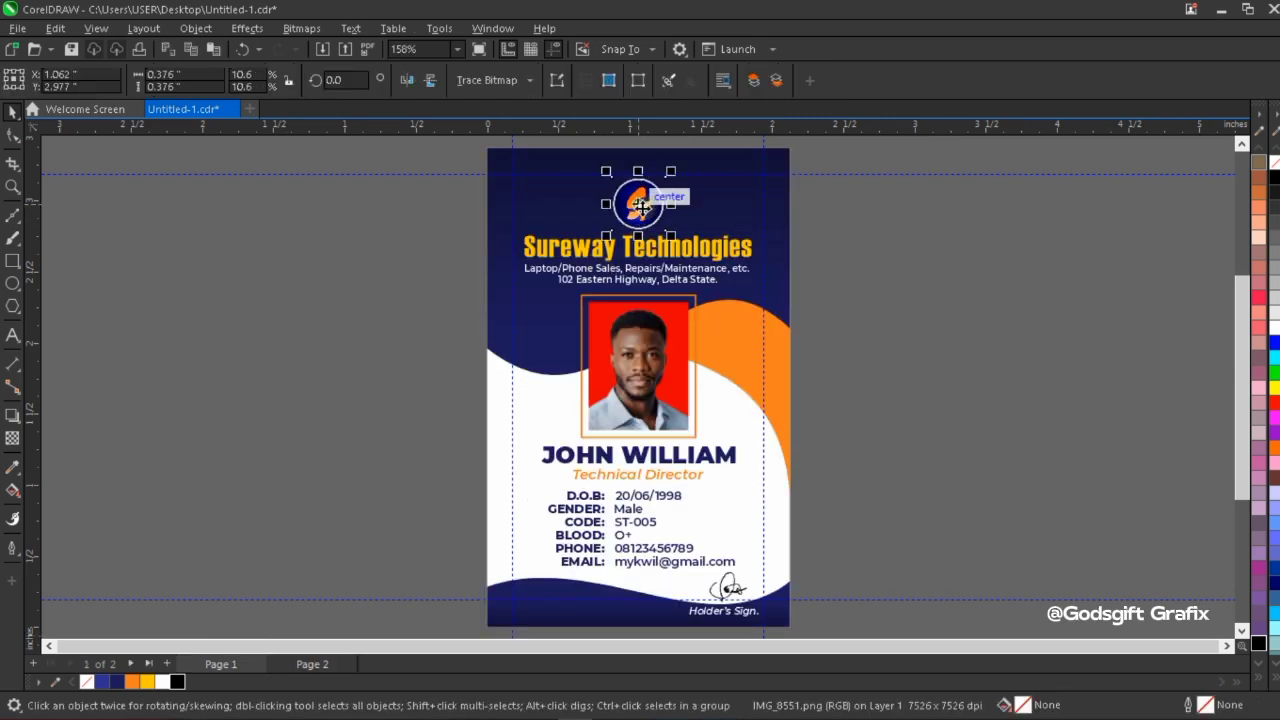
pyautogui.click(318, 662)
pyautogui.hotkey('ctrl', 'v')
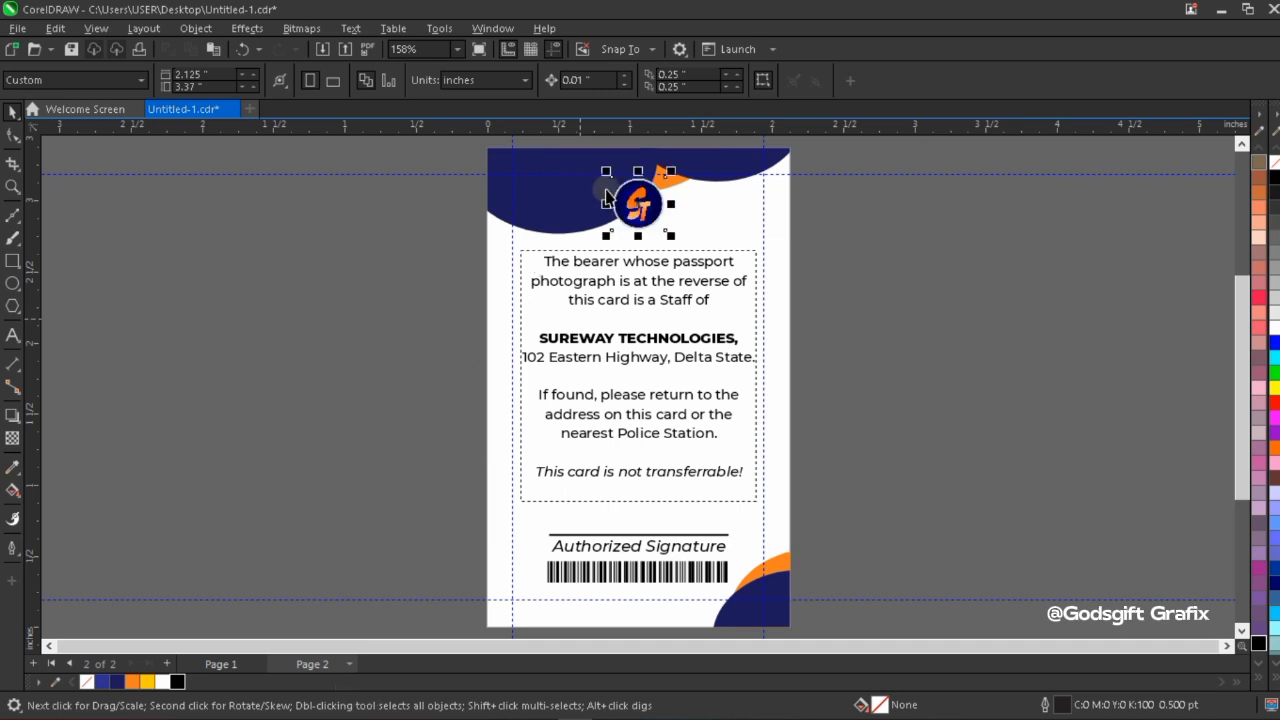
# Place the logo above the paragraph text near the card's upper-right corner and align its right edge with the text frame.
pyautogui.moveTo(632, 204); pyautogui.dragTo(722, 207)
pyautogui.scroll(1, 729, 218)
pyautogui.scroll(1, 729, 218)
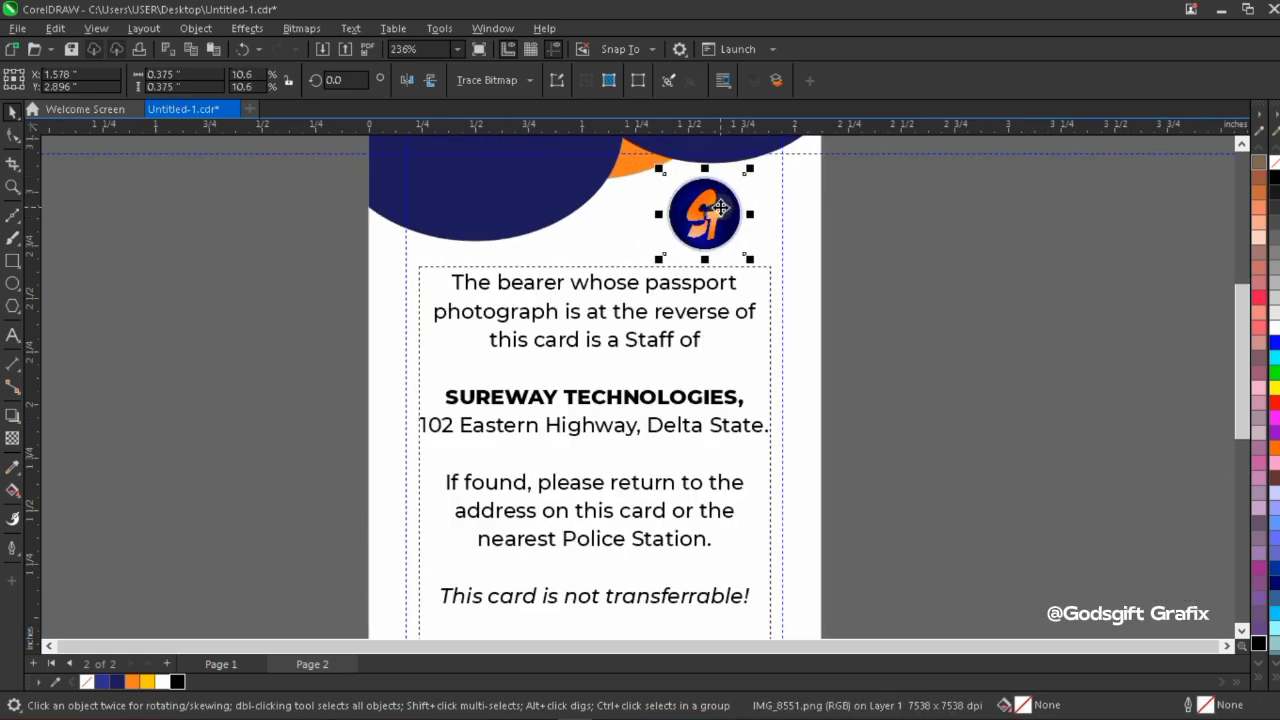
pyautogui.keyDown('shift'); pyautogui.click(724, 294); pyautogui.keyUp('shift')
pyautogui.press('r')
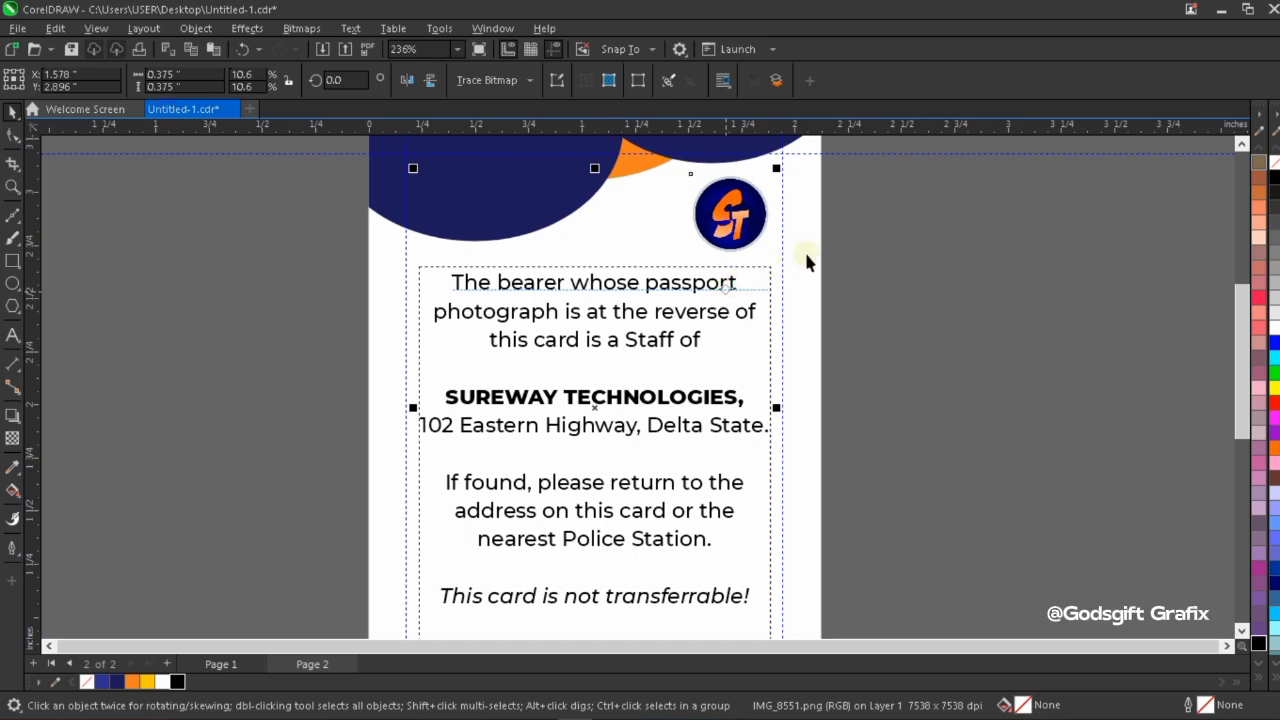
pyautogui.click(866, 265)
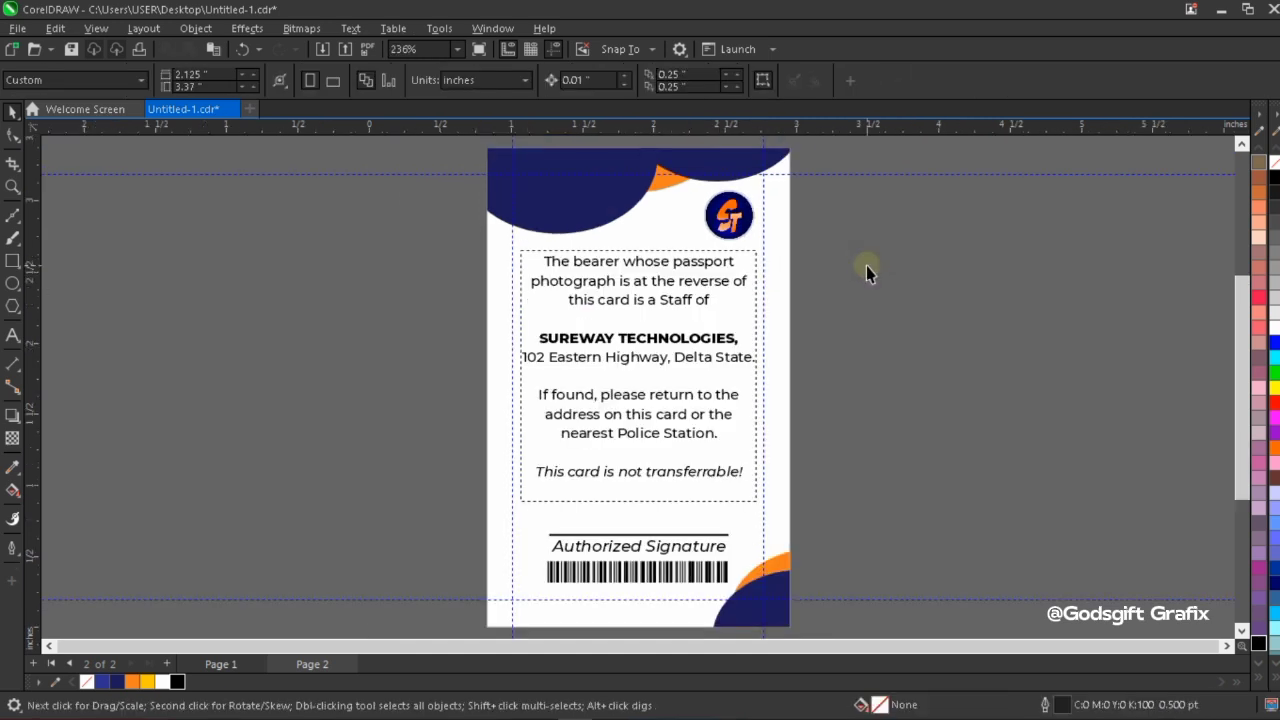
pyautogui.hotkey('shift', 'F4')
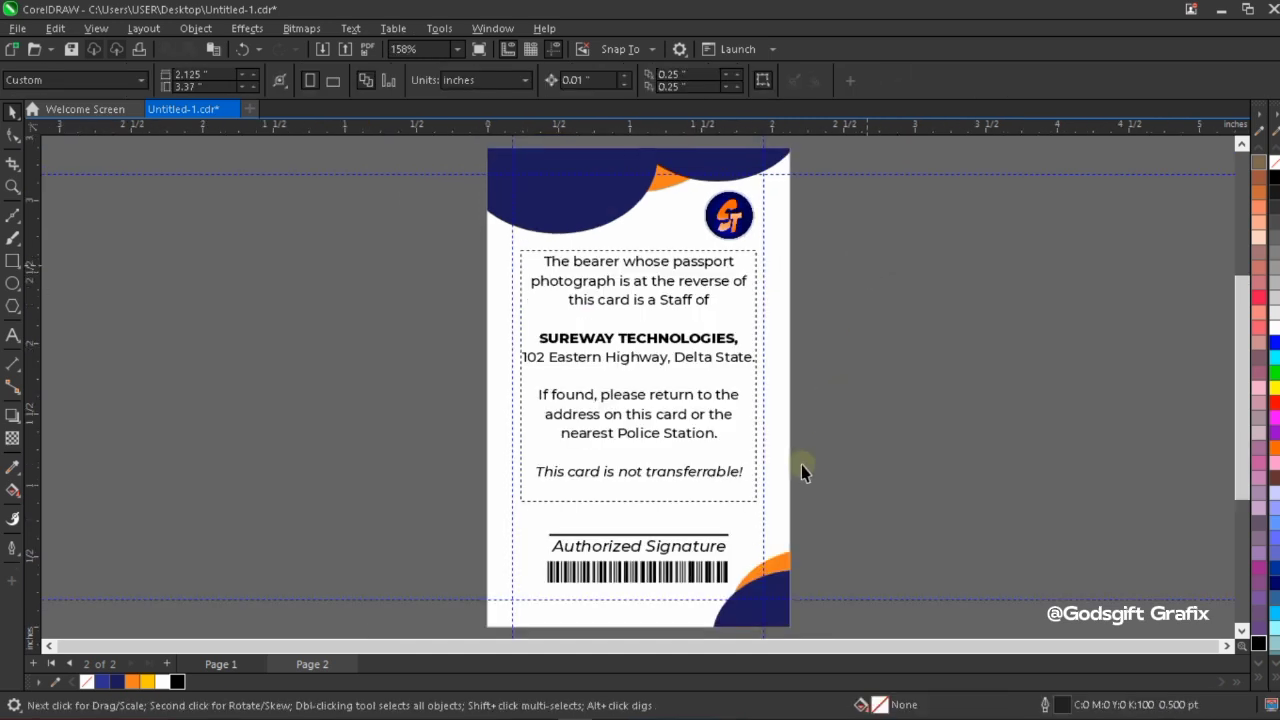
# Nudge the barcode down slightly to a Y position of about 0.376 inches.
pyautogui.click(700, 580)
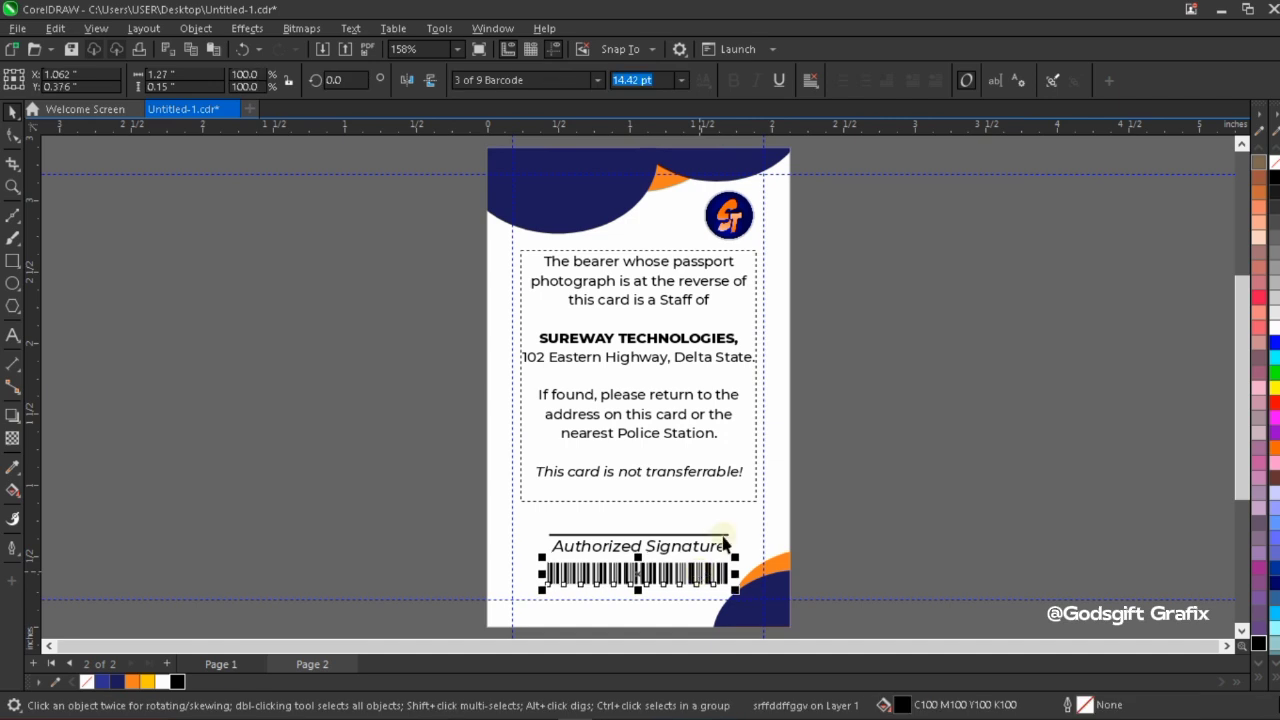
pyautogui.rightClick(913, 263)
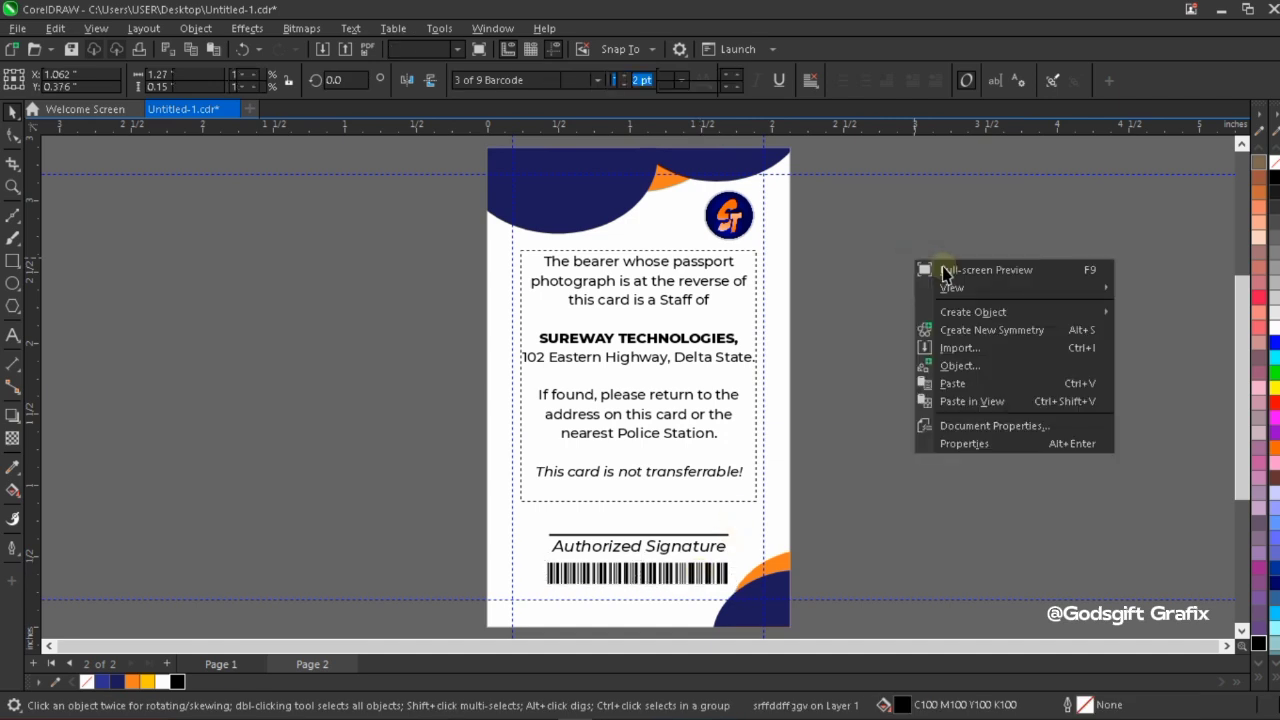
pyautogui.click(826, 241)
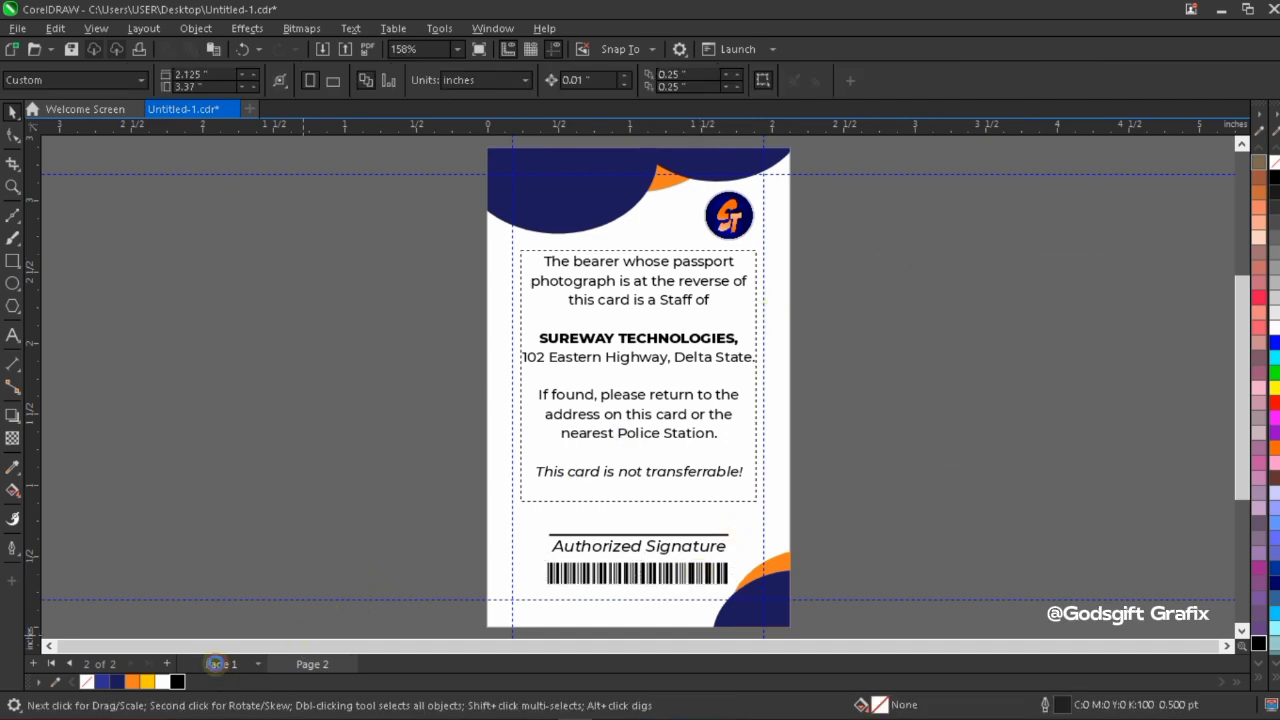
# Look over the front on Page 1, then examine the back on Page 2 in a full-screen preview.
pyautogui.click(218, 664)
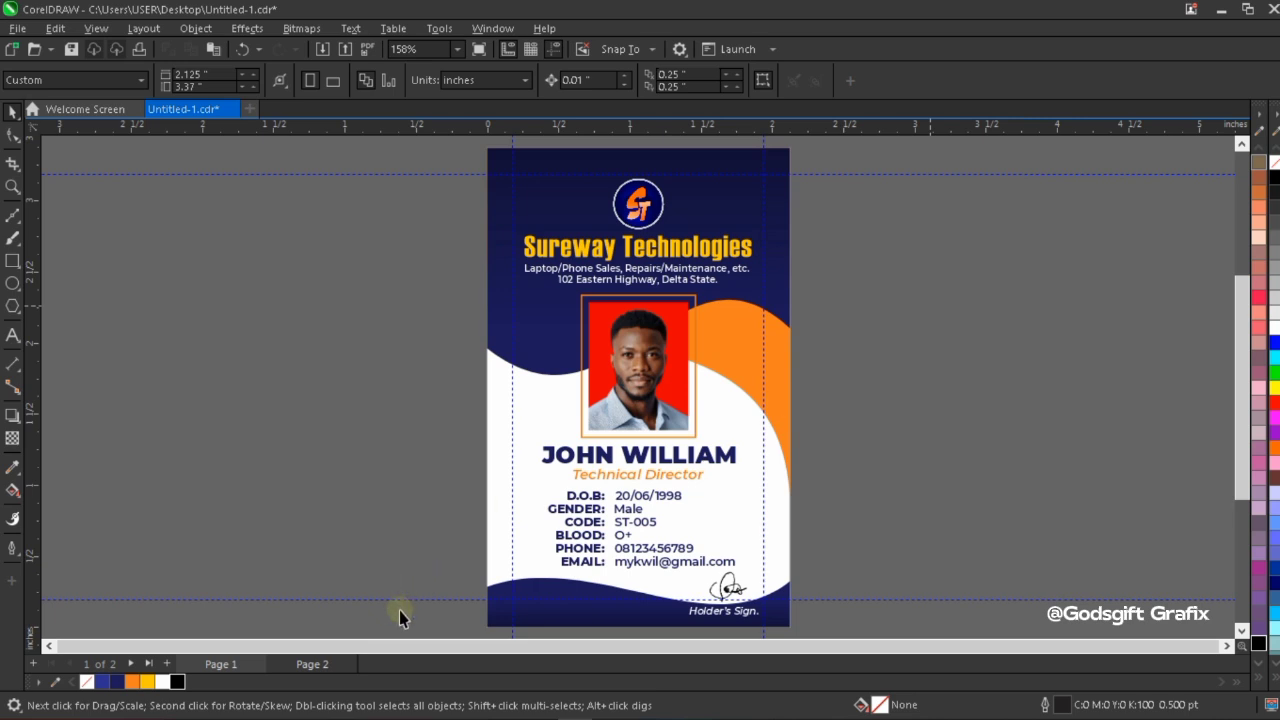
pyautogui.click(309, 664)
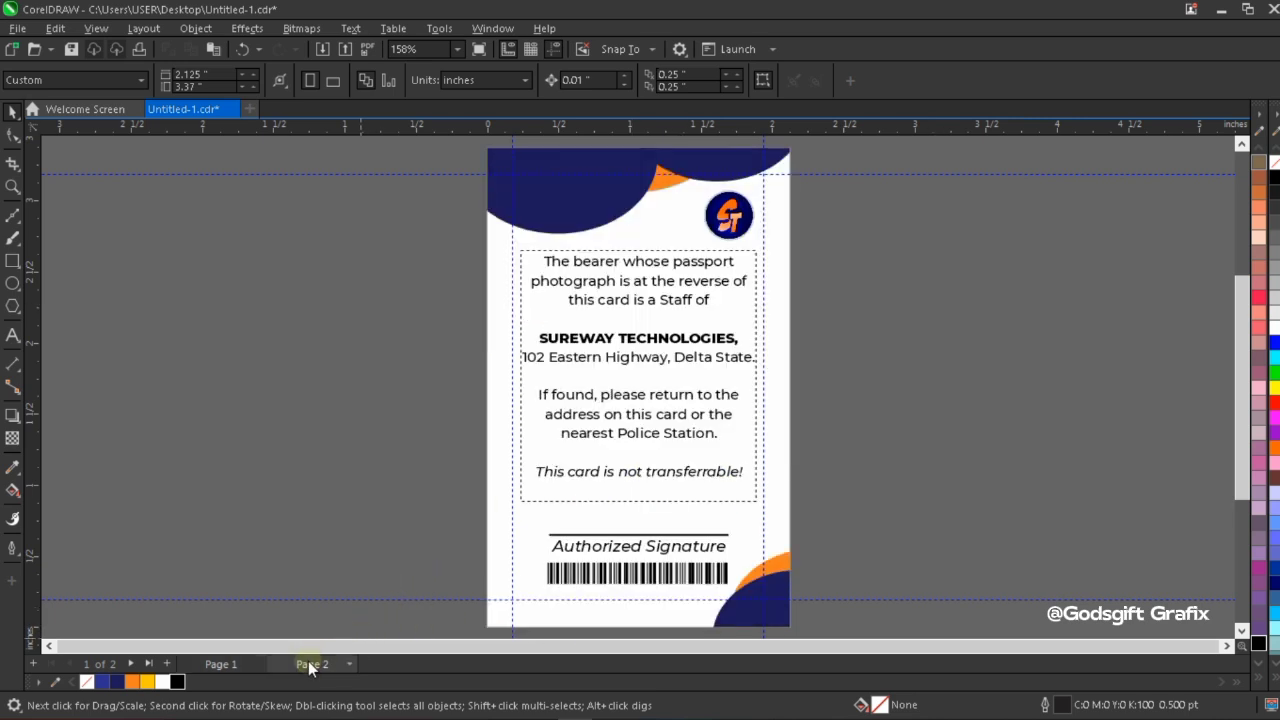
pyautogui.rightClick(910, 271)
pyautogui.click(918, 268)
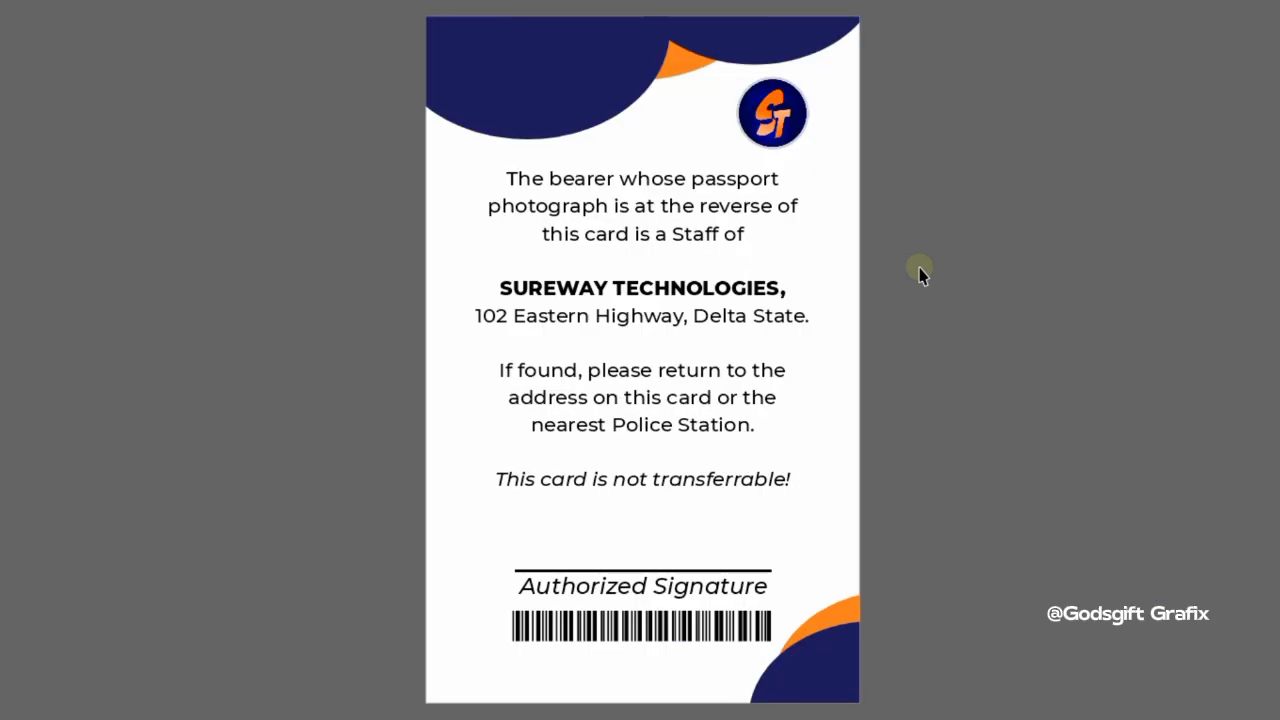
pyautogui.click(931, 325)
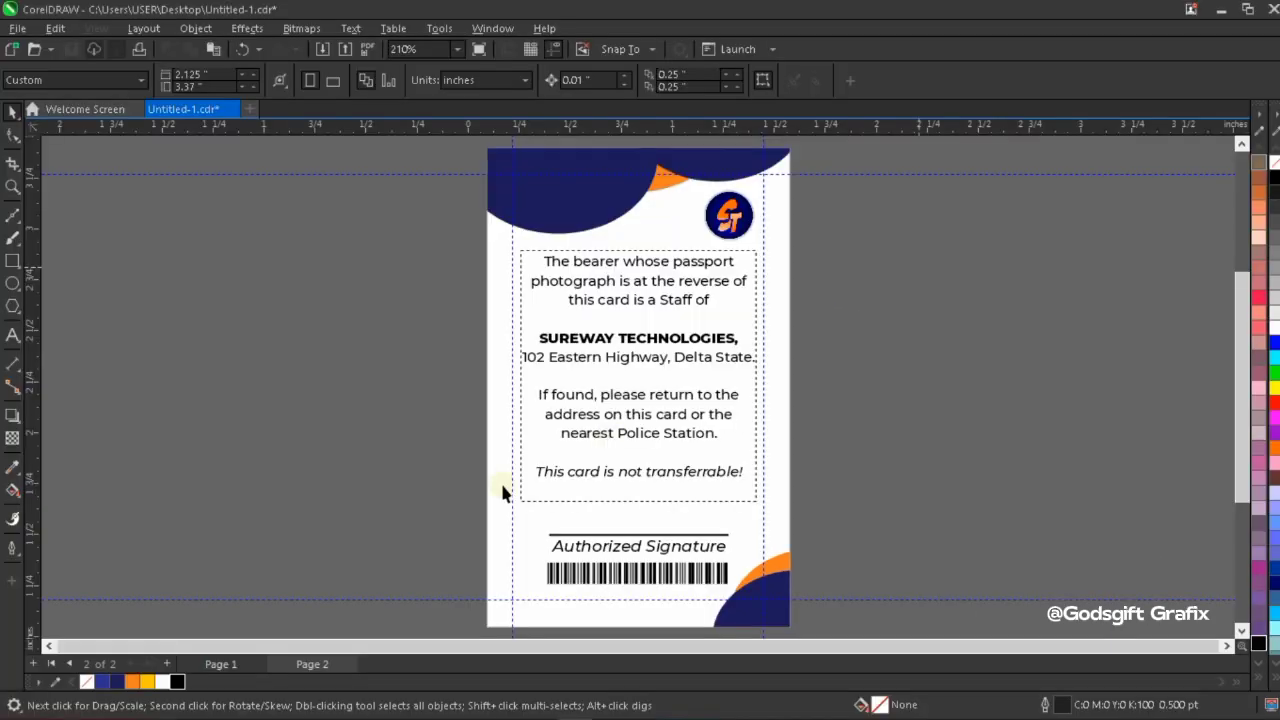
# Examine the card's front side on Page 1 in a full-screen preview.
pyautogui.click(238, 660)
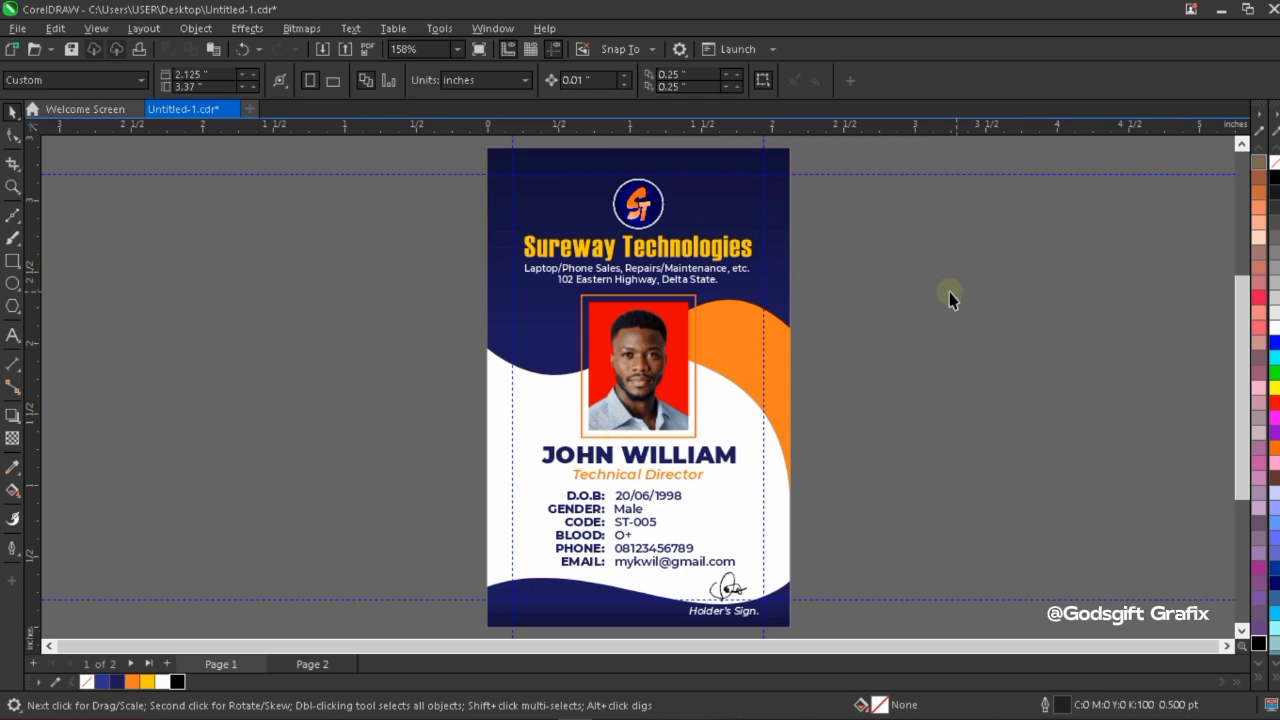
pyautogui.rightClick(853, 261)
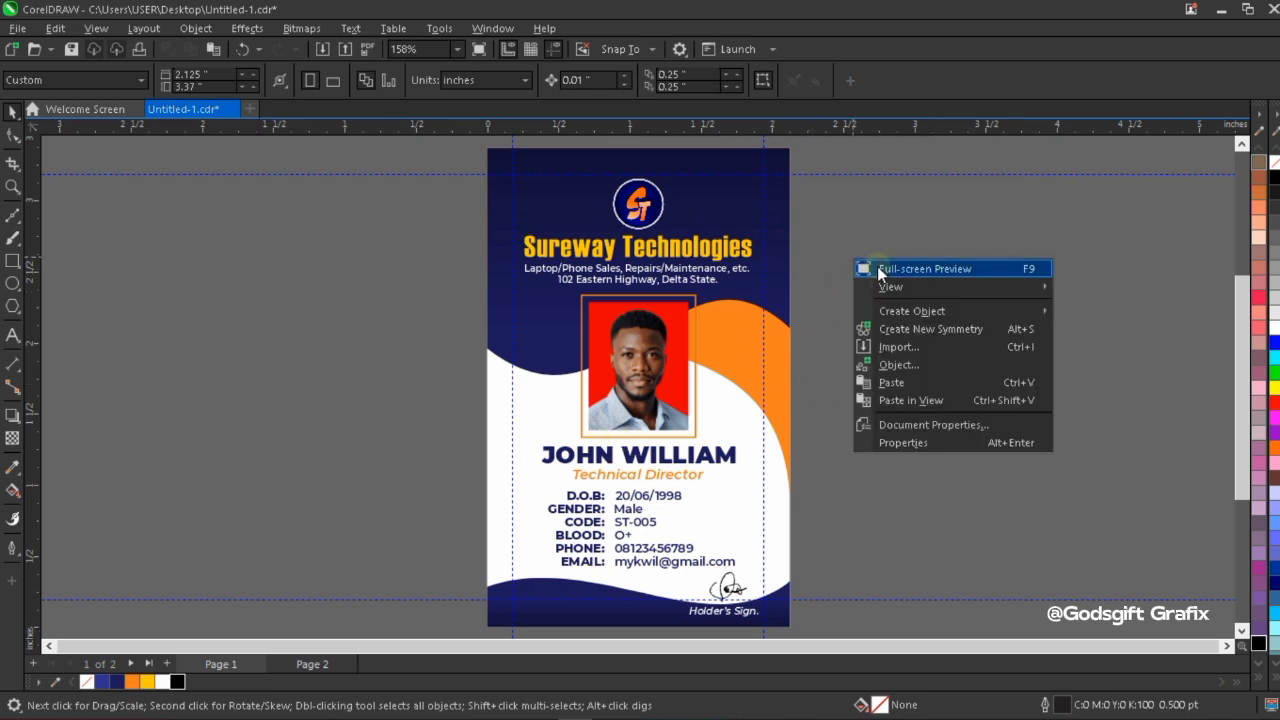
pyautogui.click(878, 267)
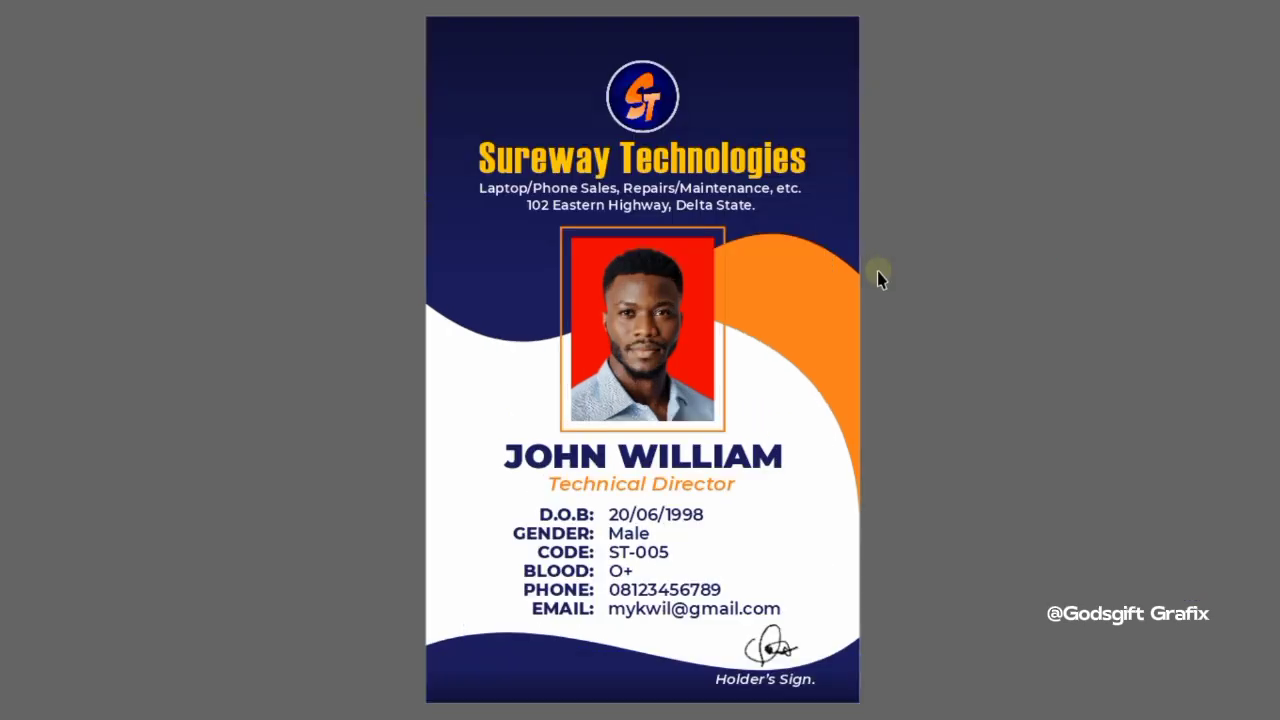
pyautogui.click(892, 296)
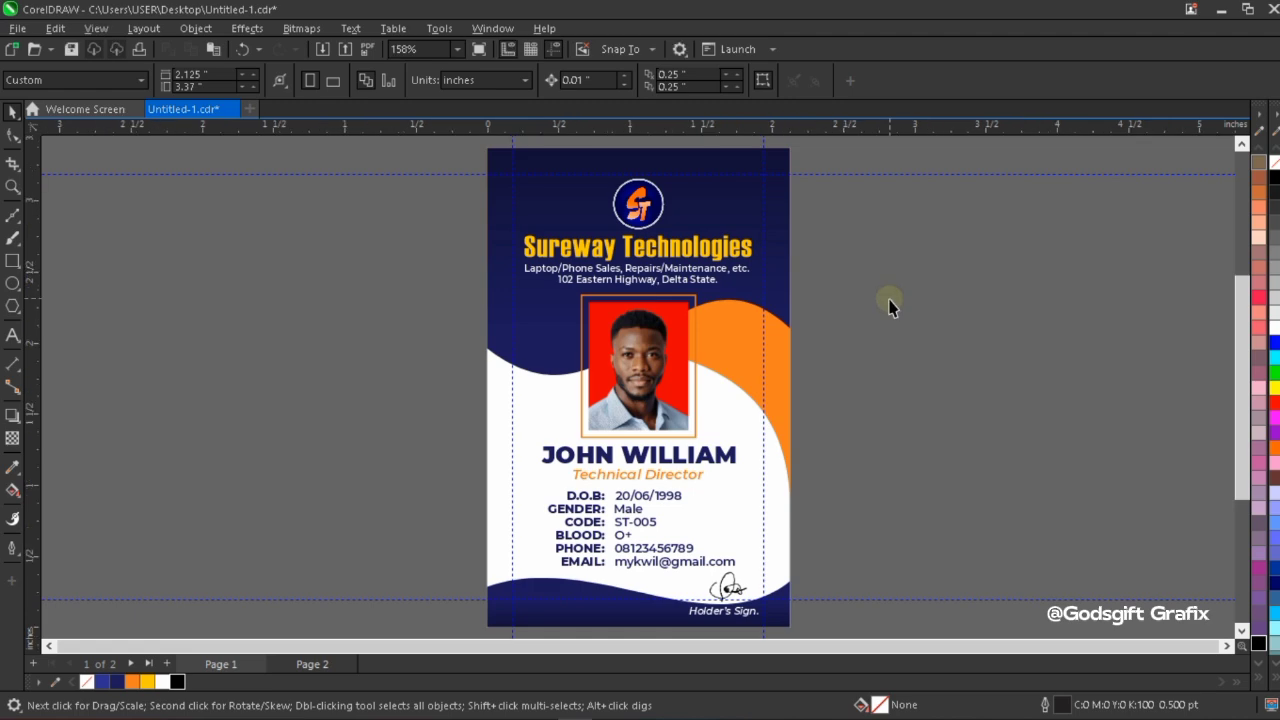
pyautogui.rightClick(850, 315)
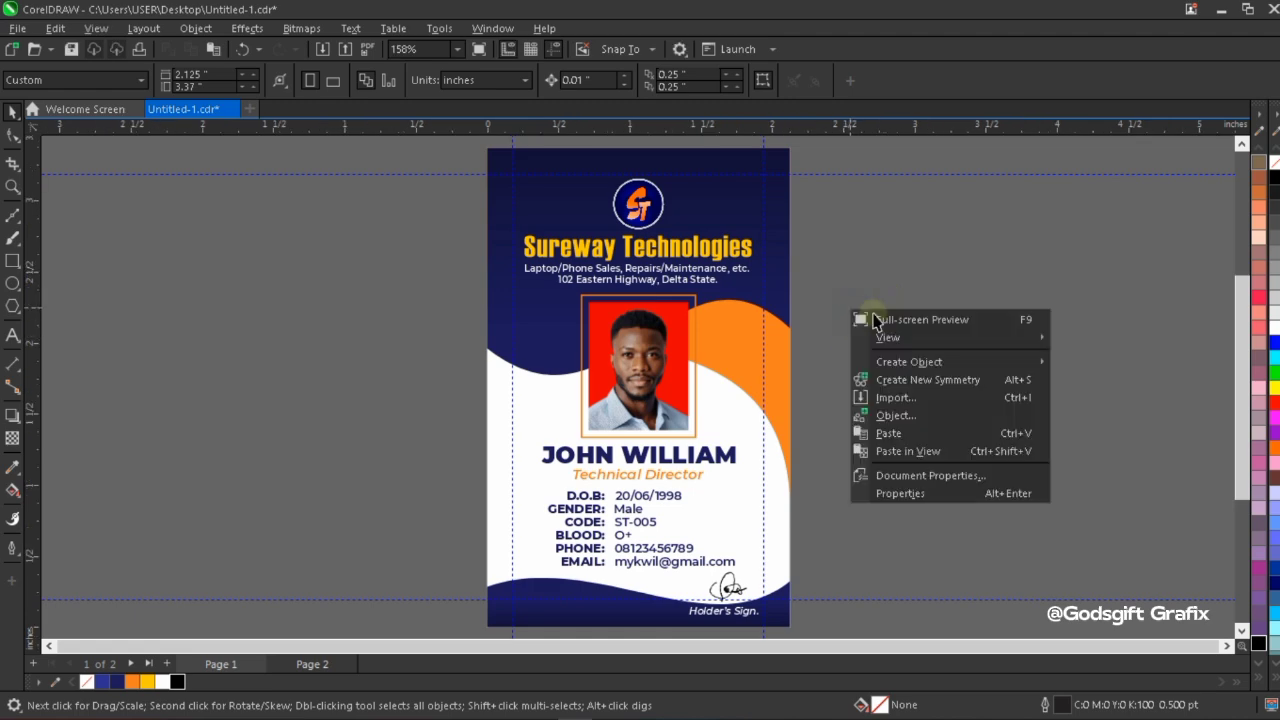
pyautogui.click(866, 317)
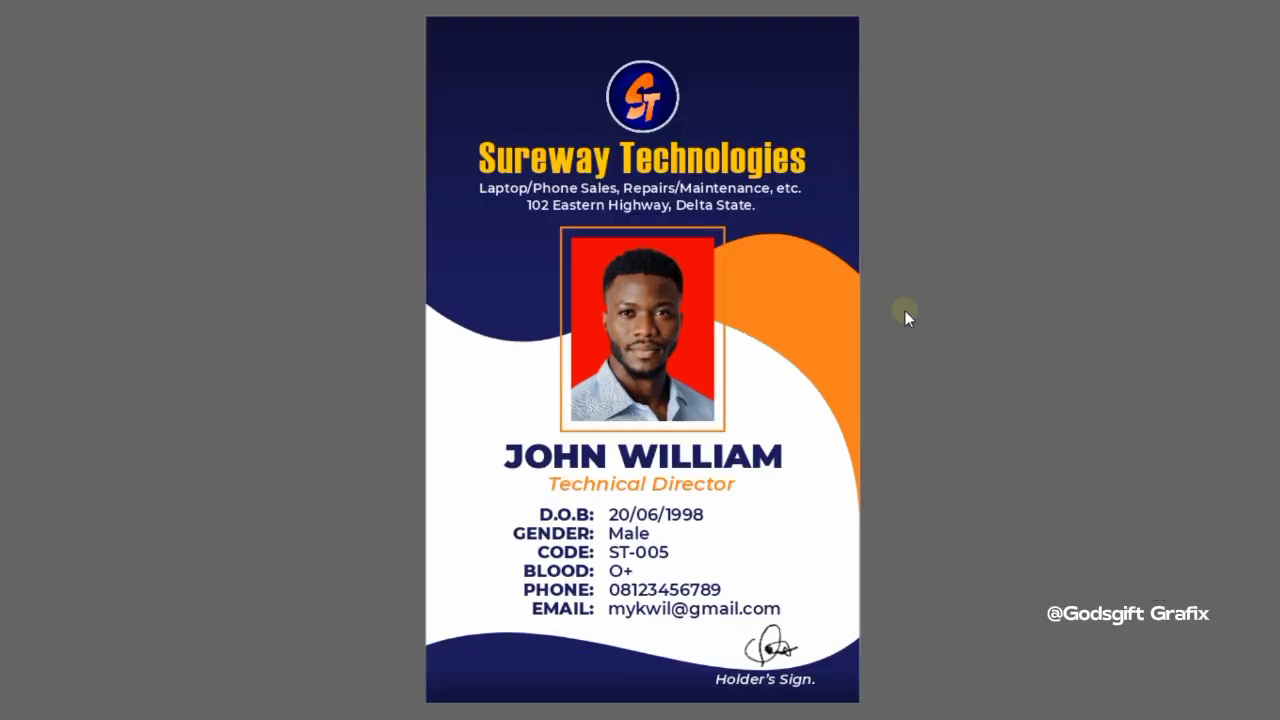
pyautogui.click(930, 312)
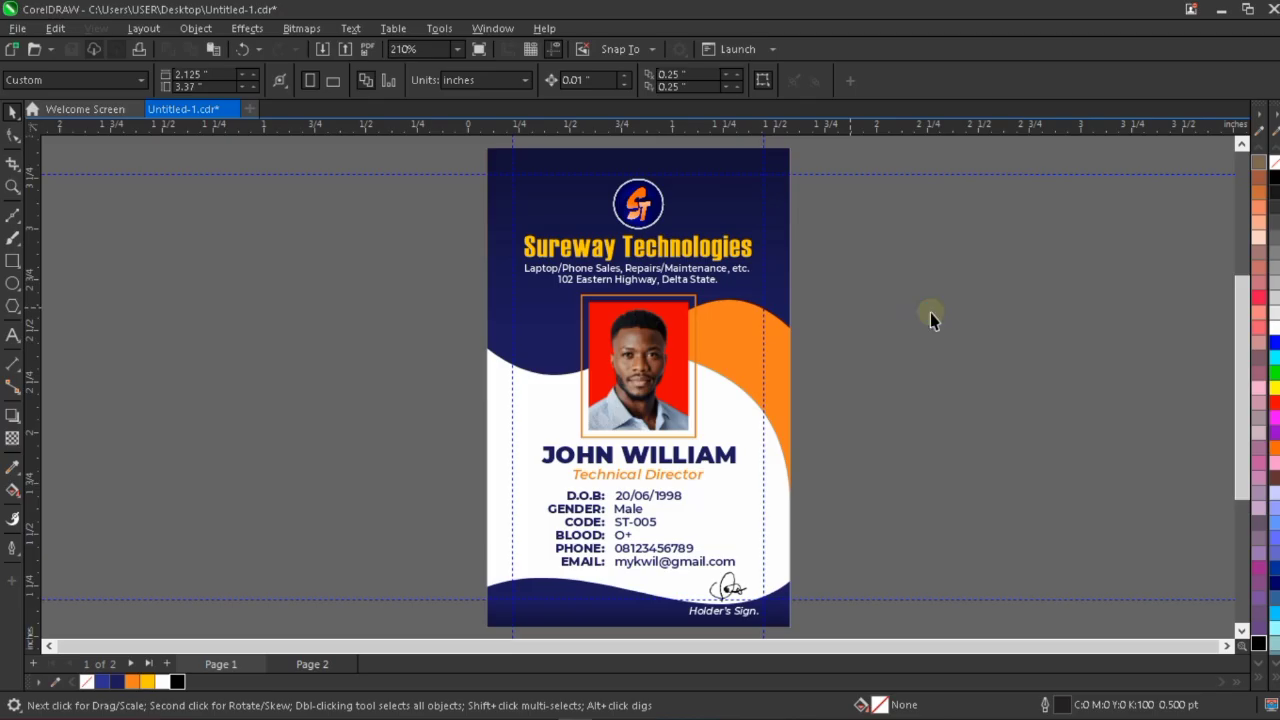